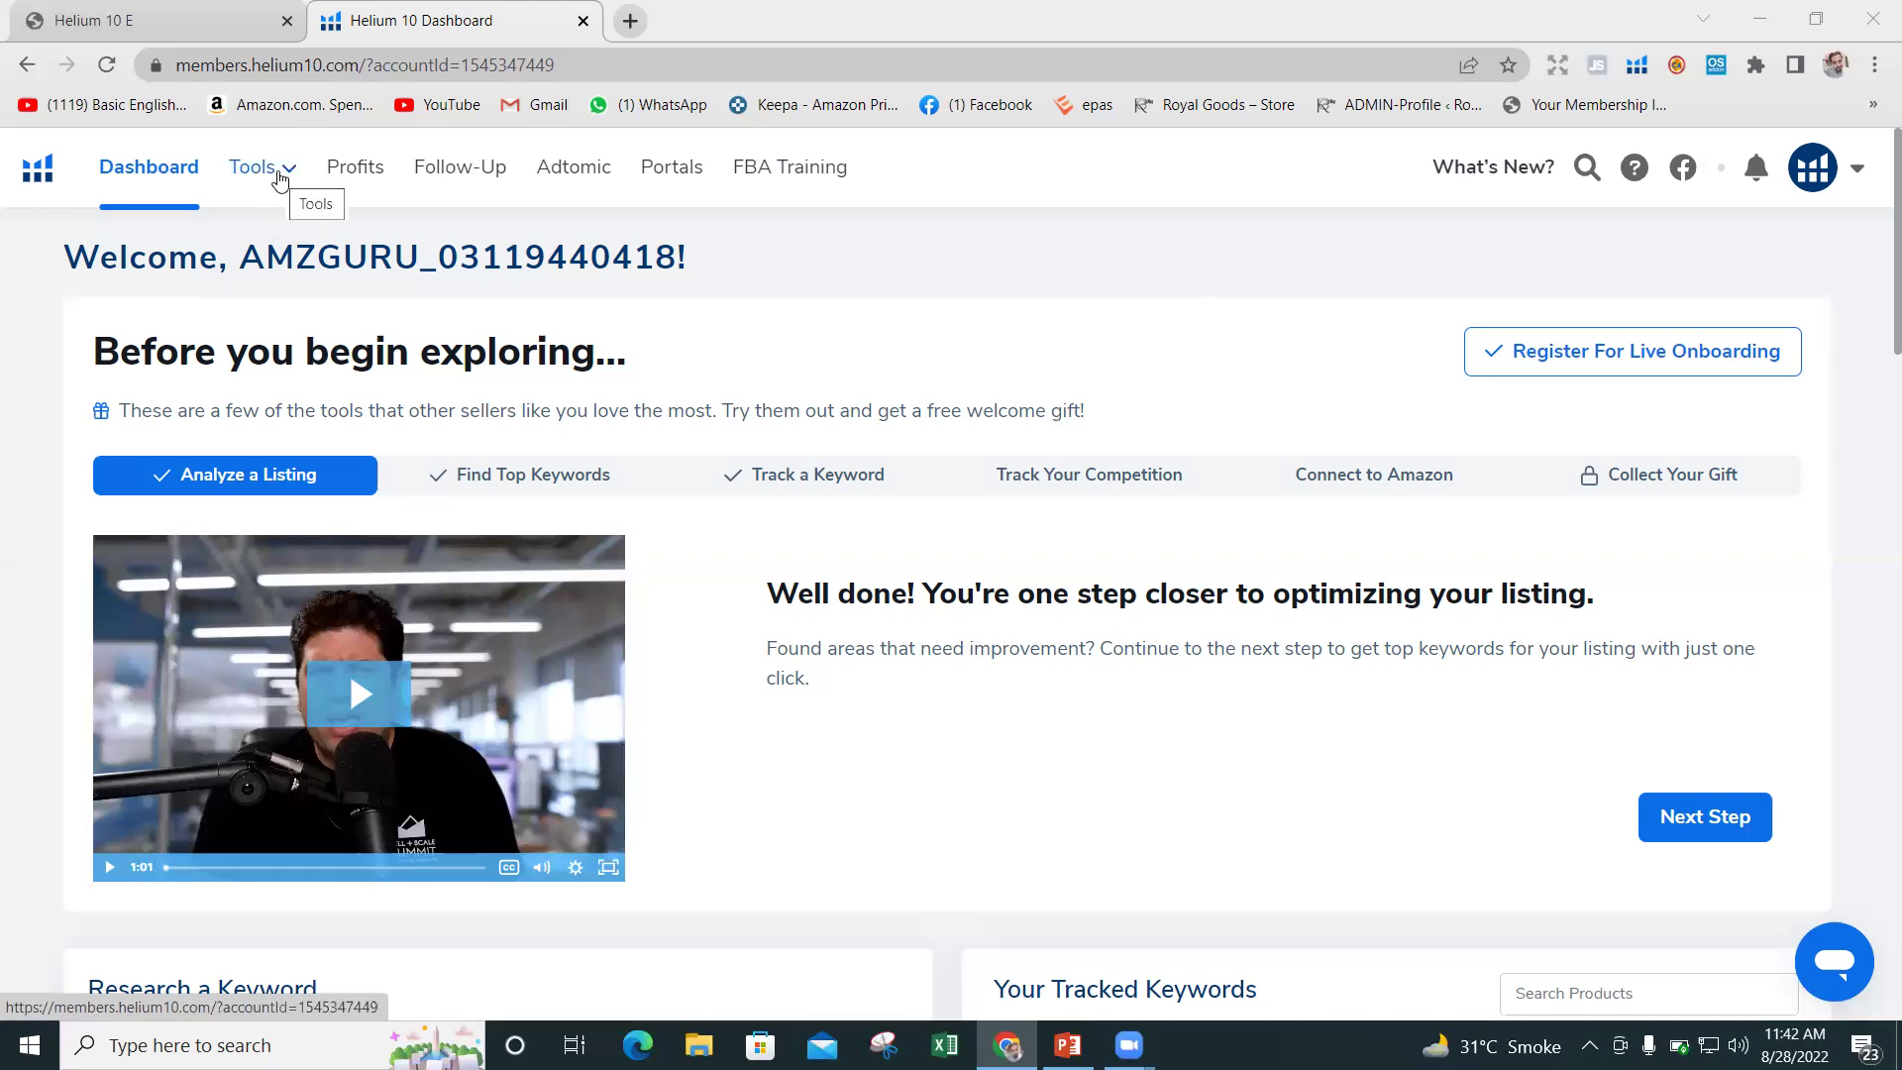
# Open the Black Box Amazon product research tool and switch its product search to the advanced filters.
pyautogui.click(278, 174)
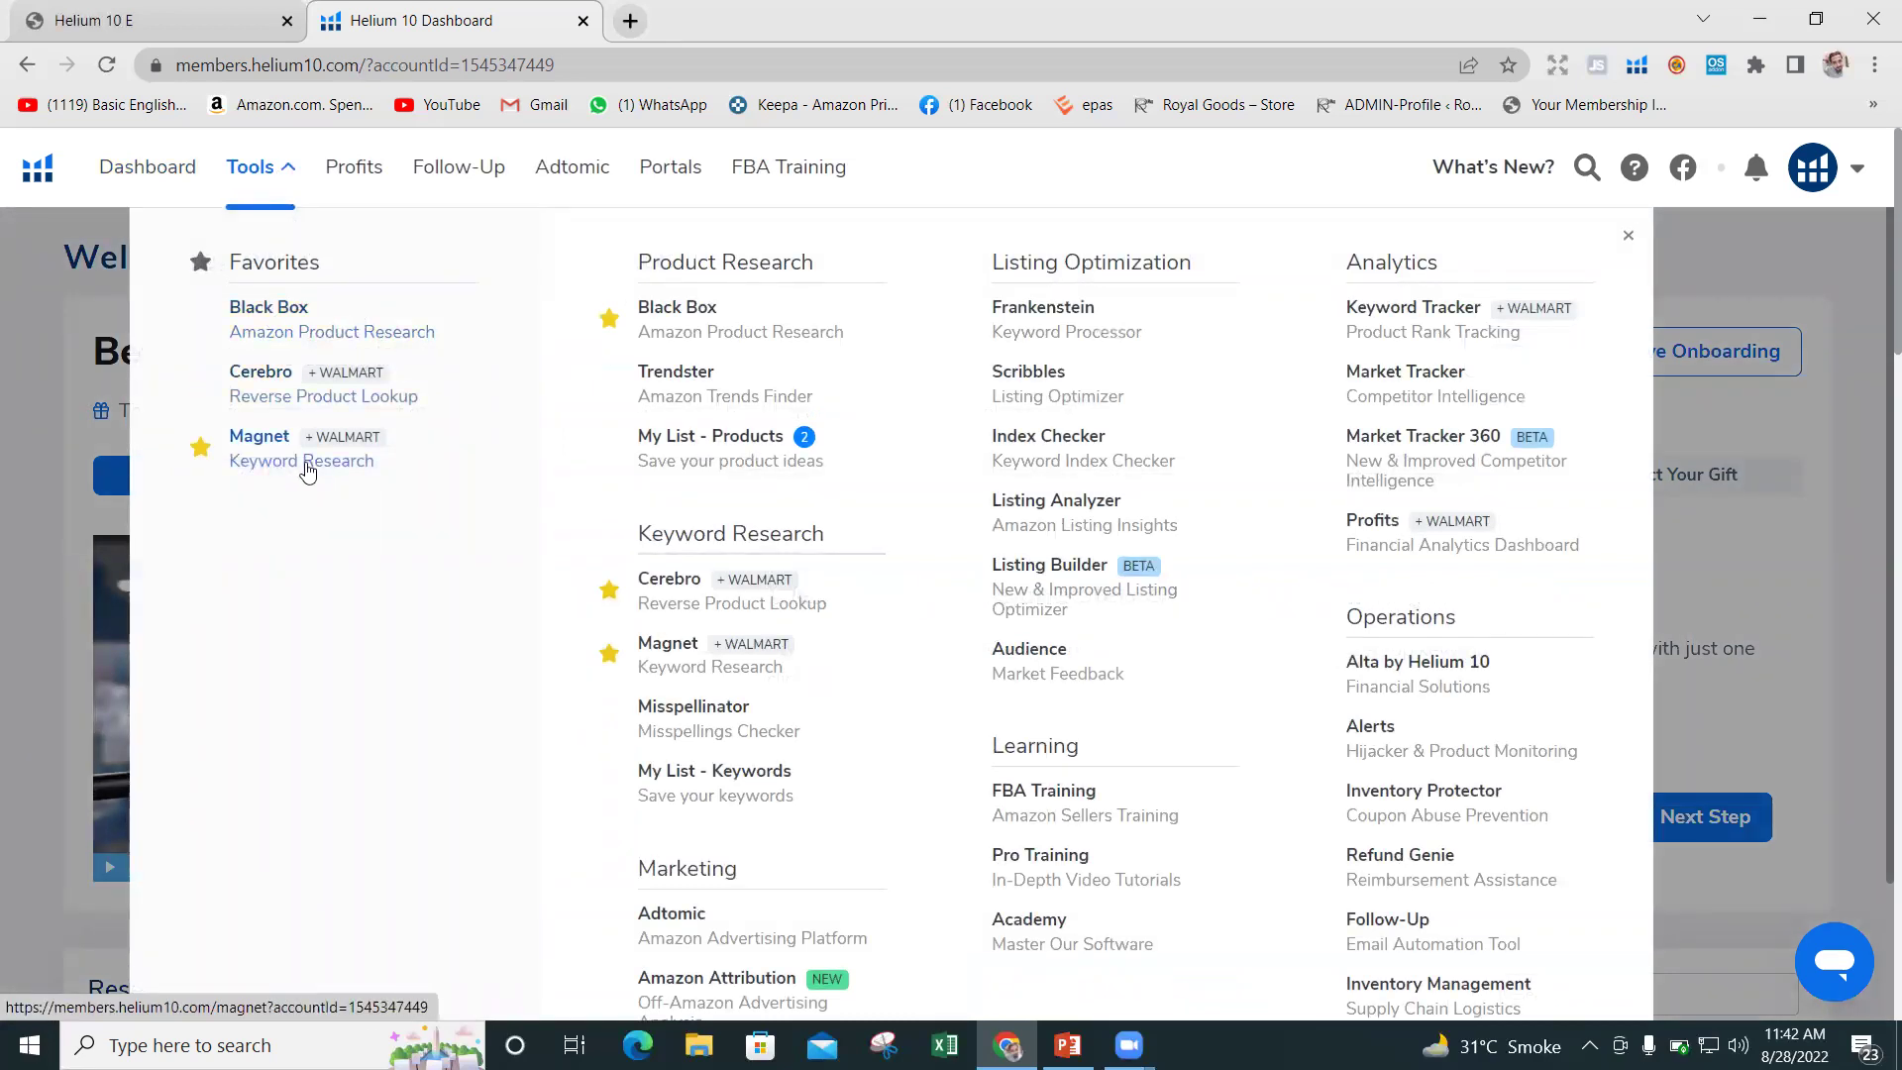
pyautogui.click(284, 372)
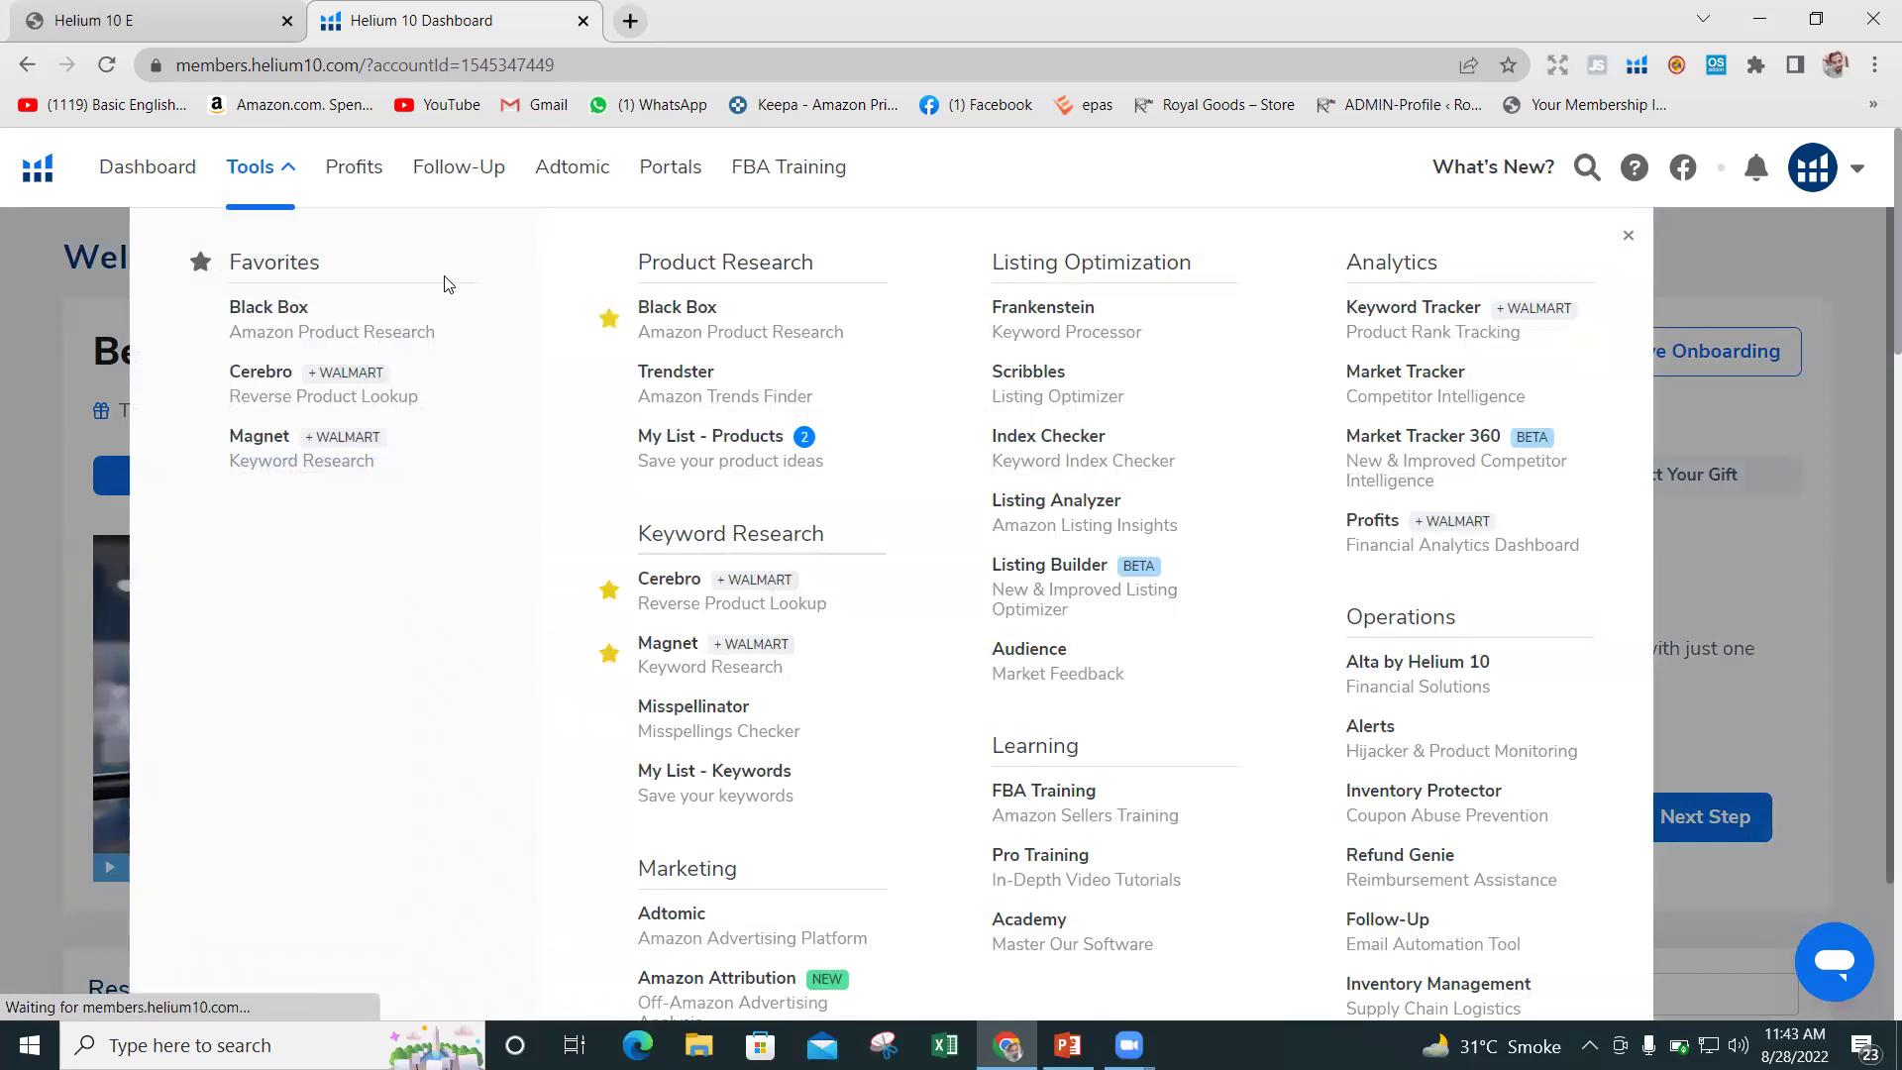
pyautogui.click(297, 320)
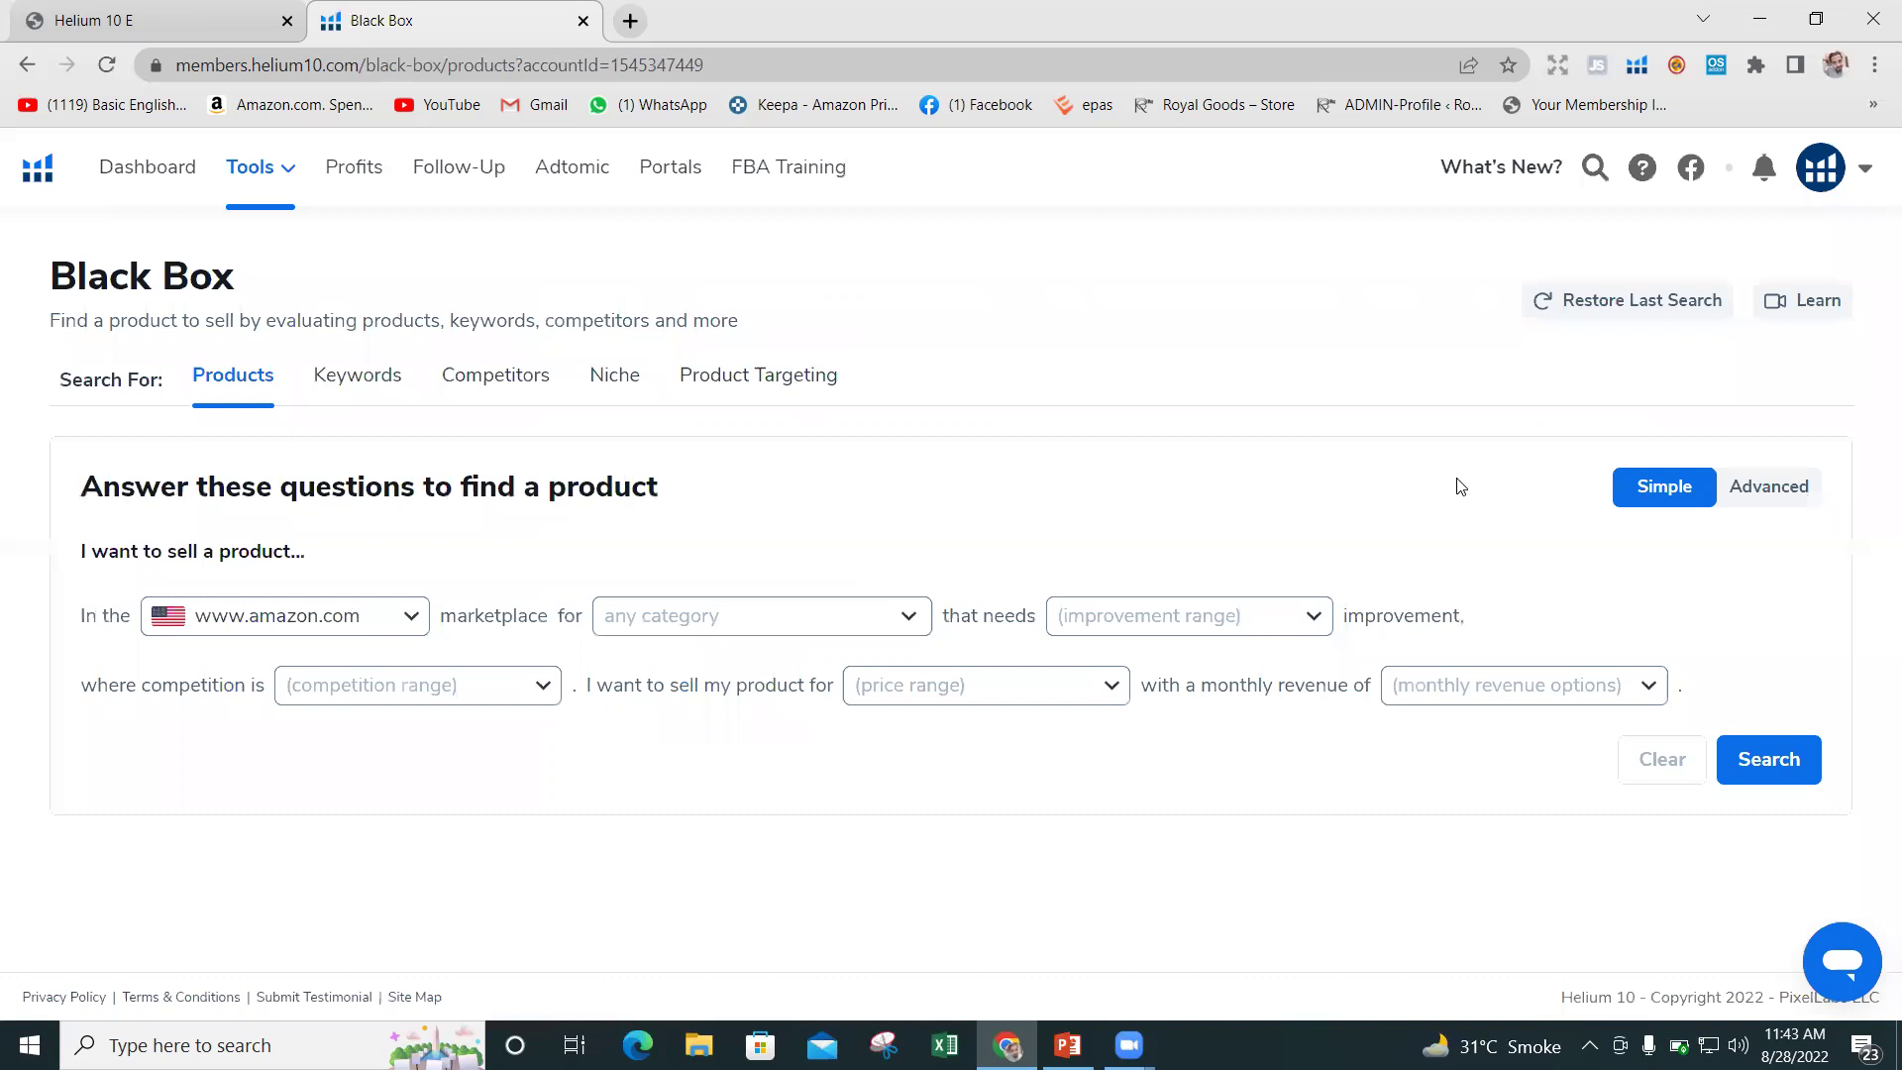
pyautogui.click(1769, 487)
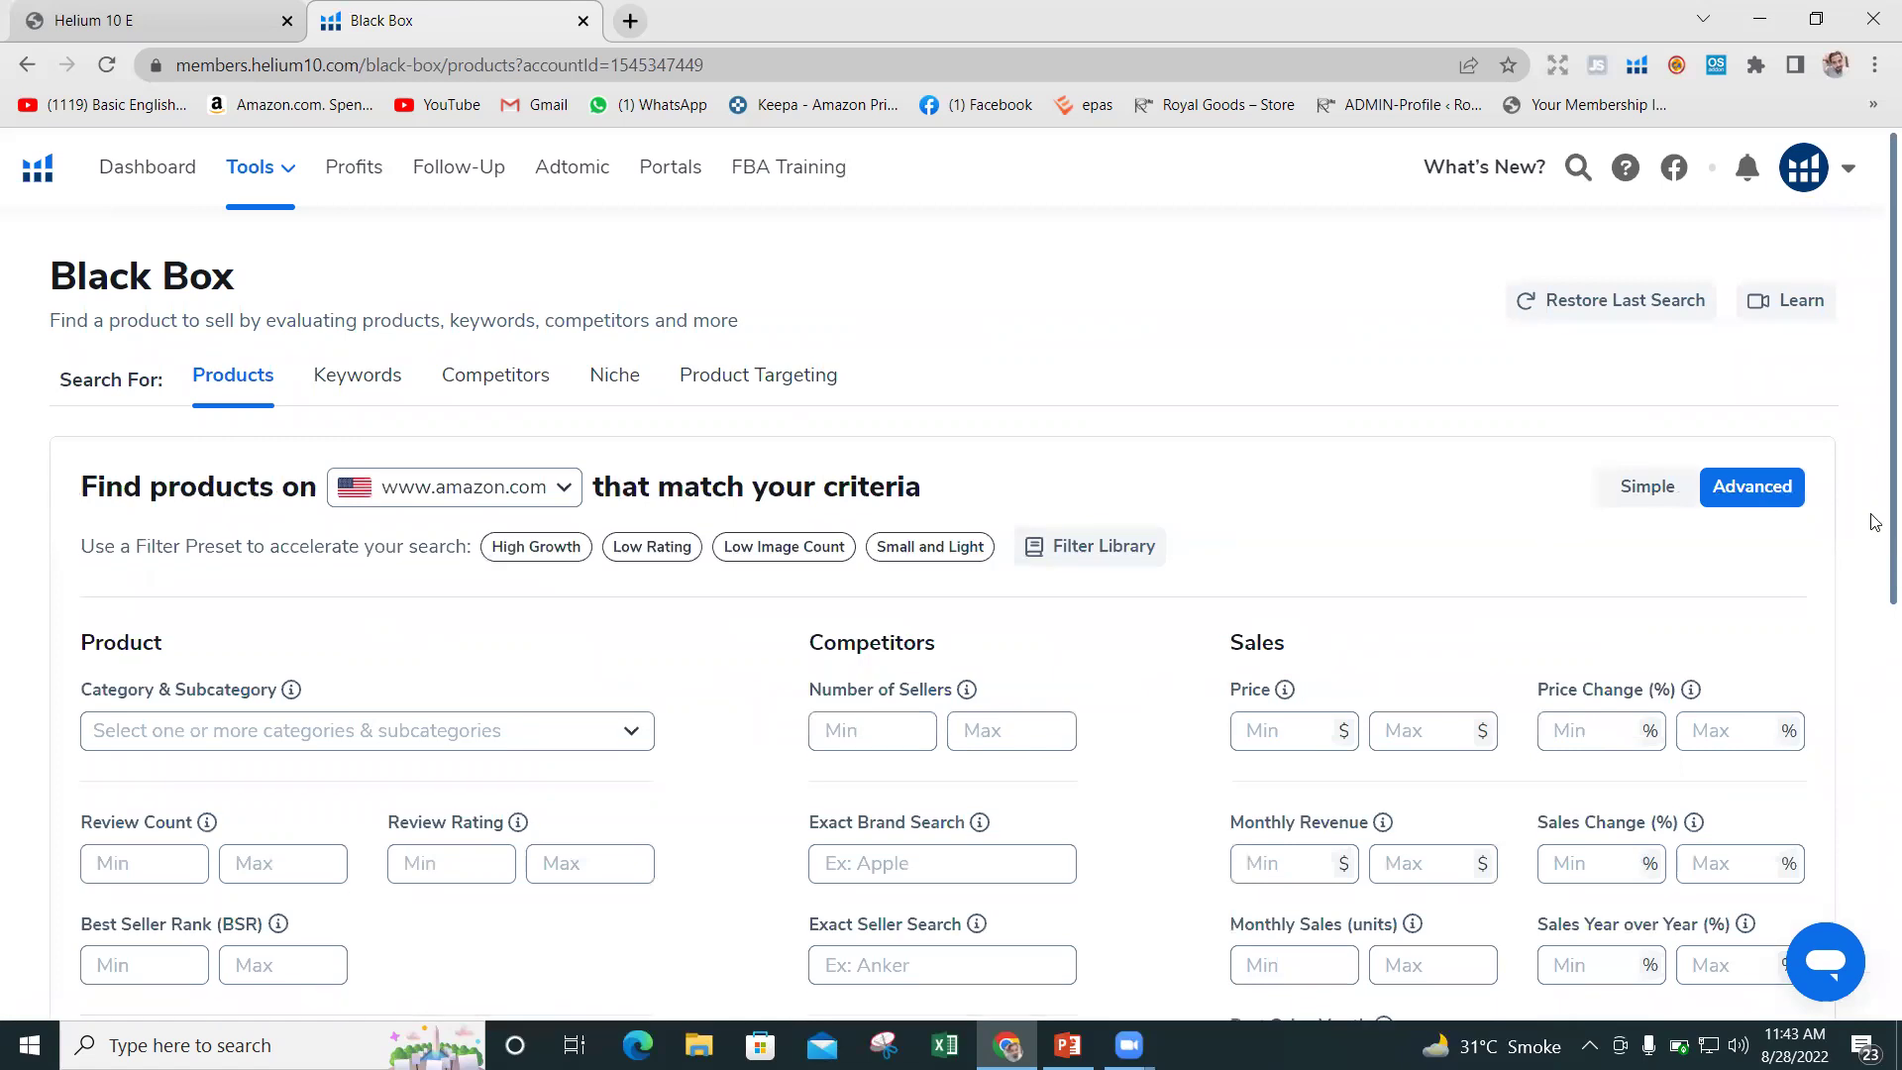
pyautogui.scroll(-2, 1873, 522)
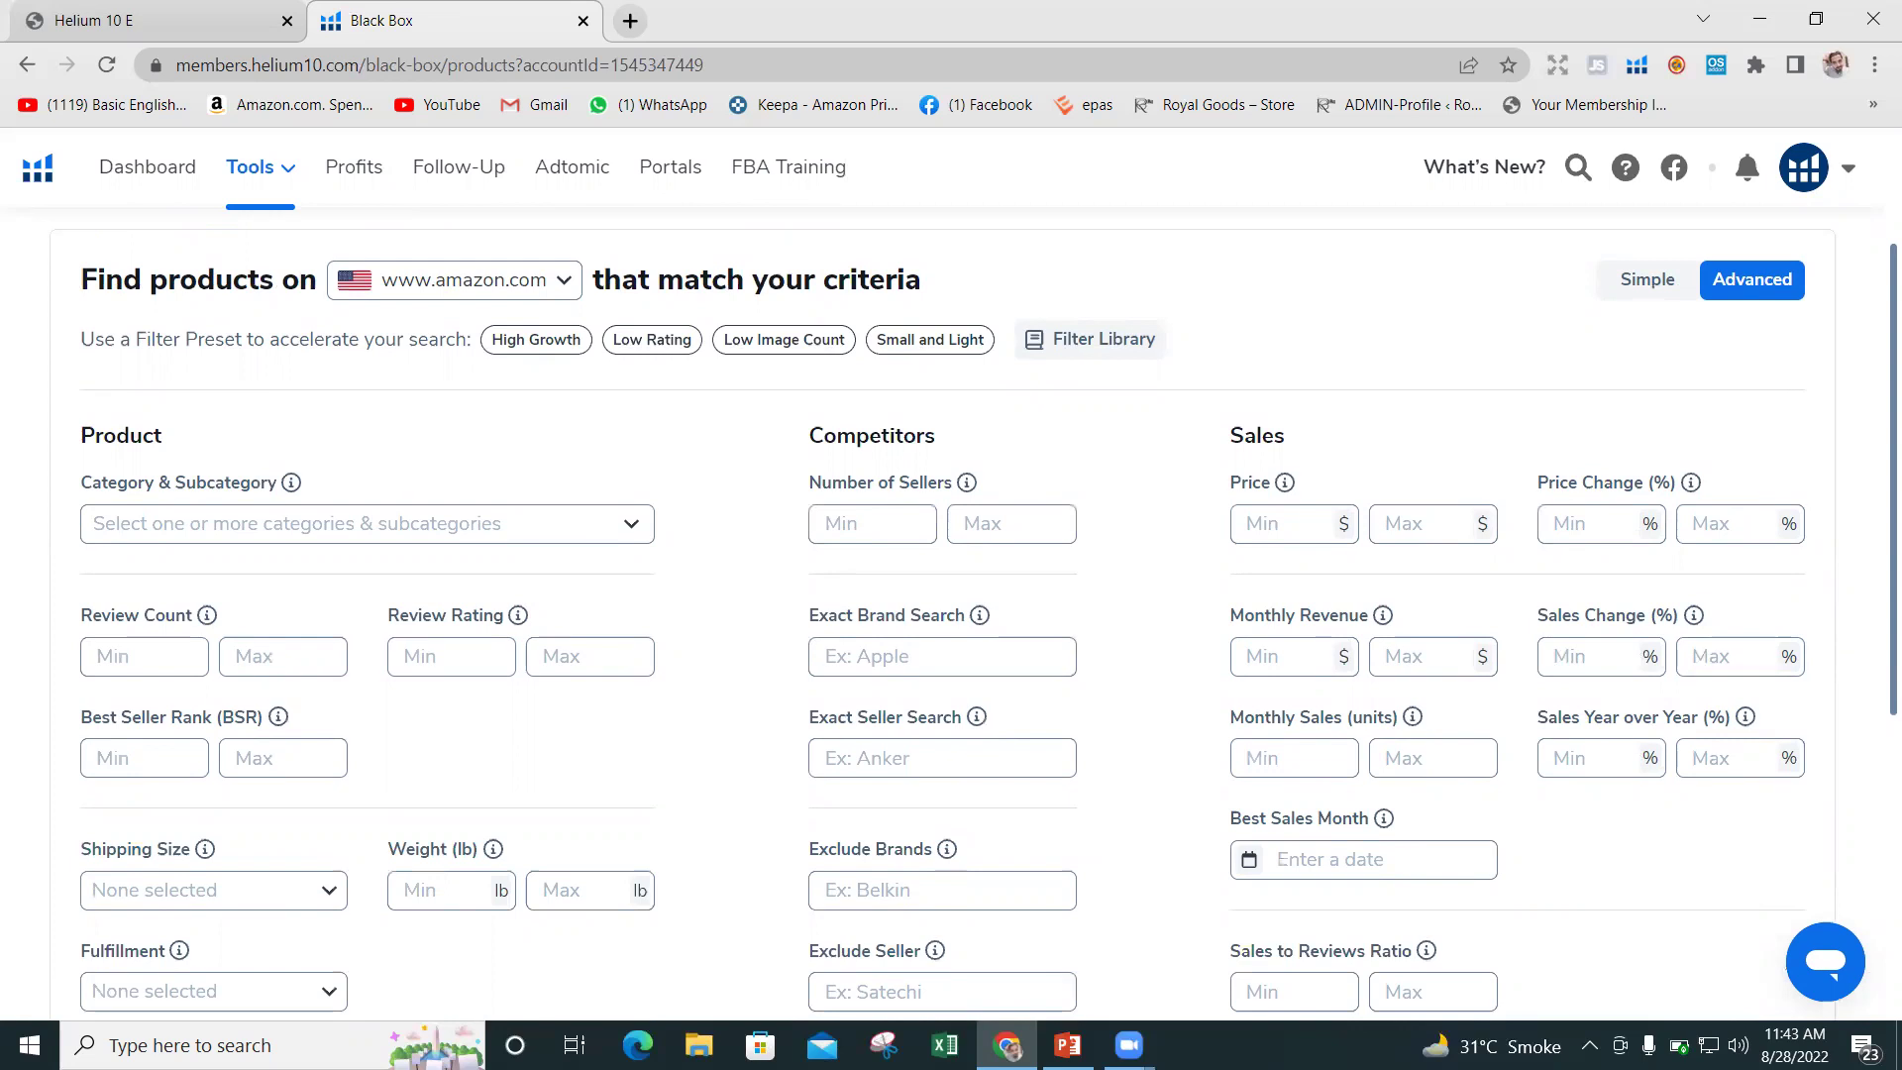
# Review the wholesale product criteria slide in PowerPoint, then return to Black Box in Chrome and look at the category list.
pyautogui.hotkey('alt', 'Tab')
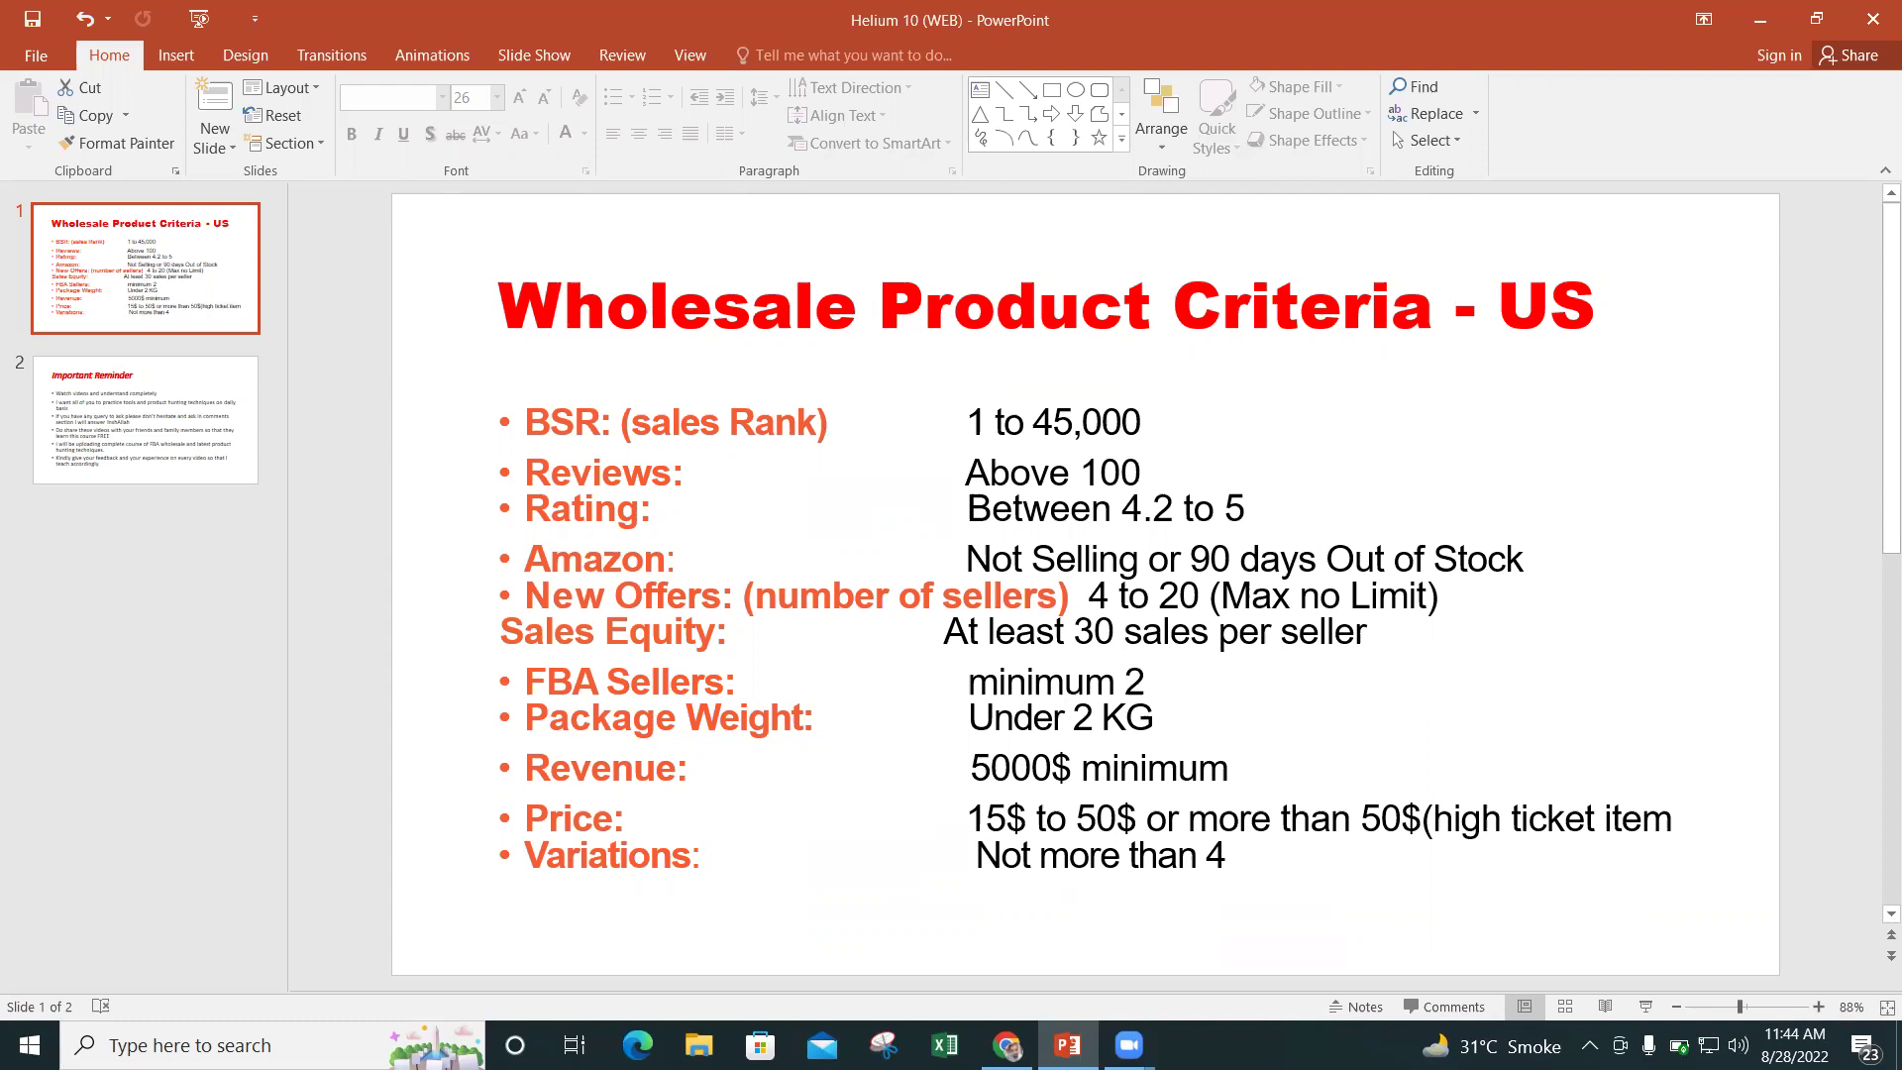
pyautogui.hotkey('alt', 'Tab')
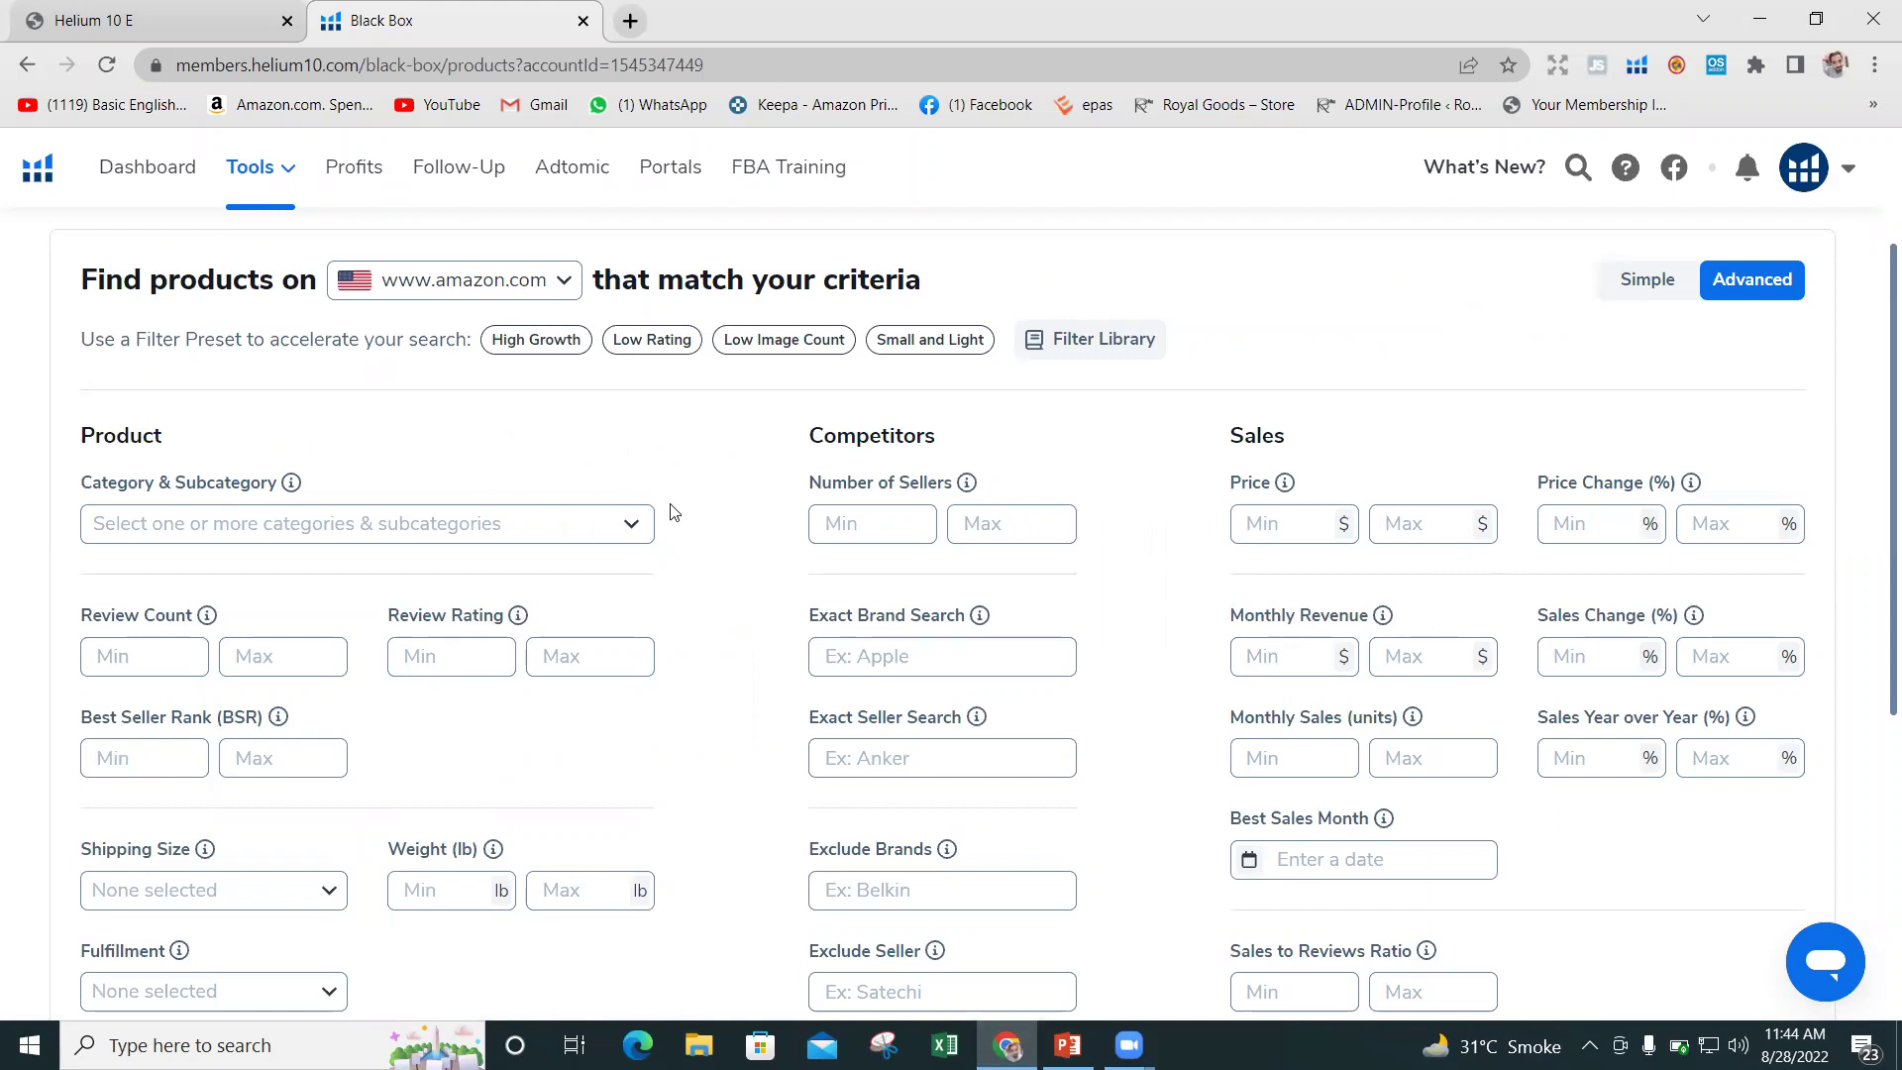
pyautogui.click(632, 528)
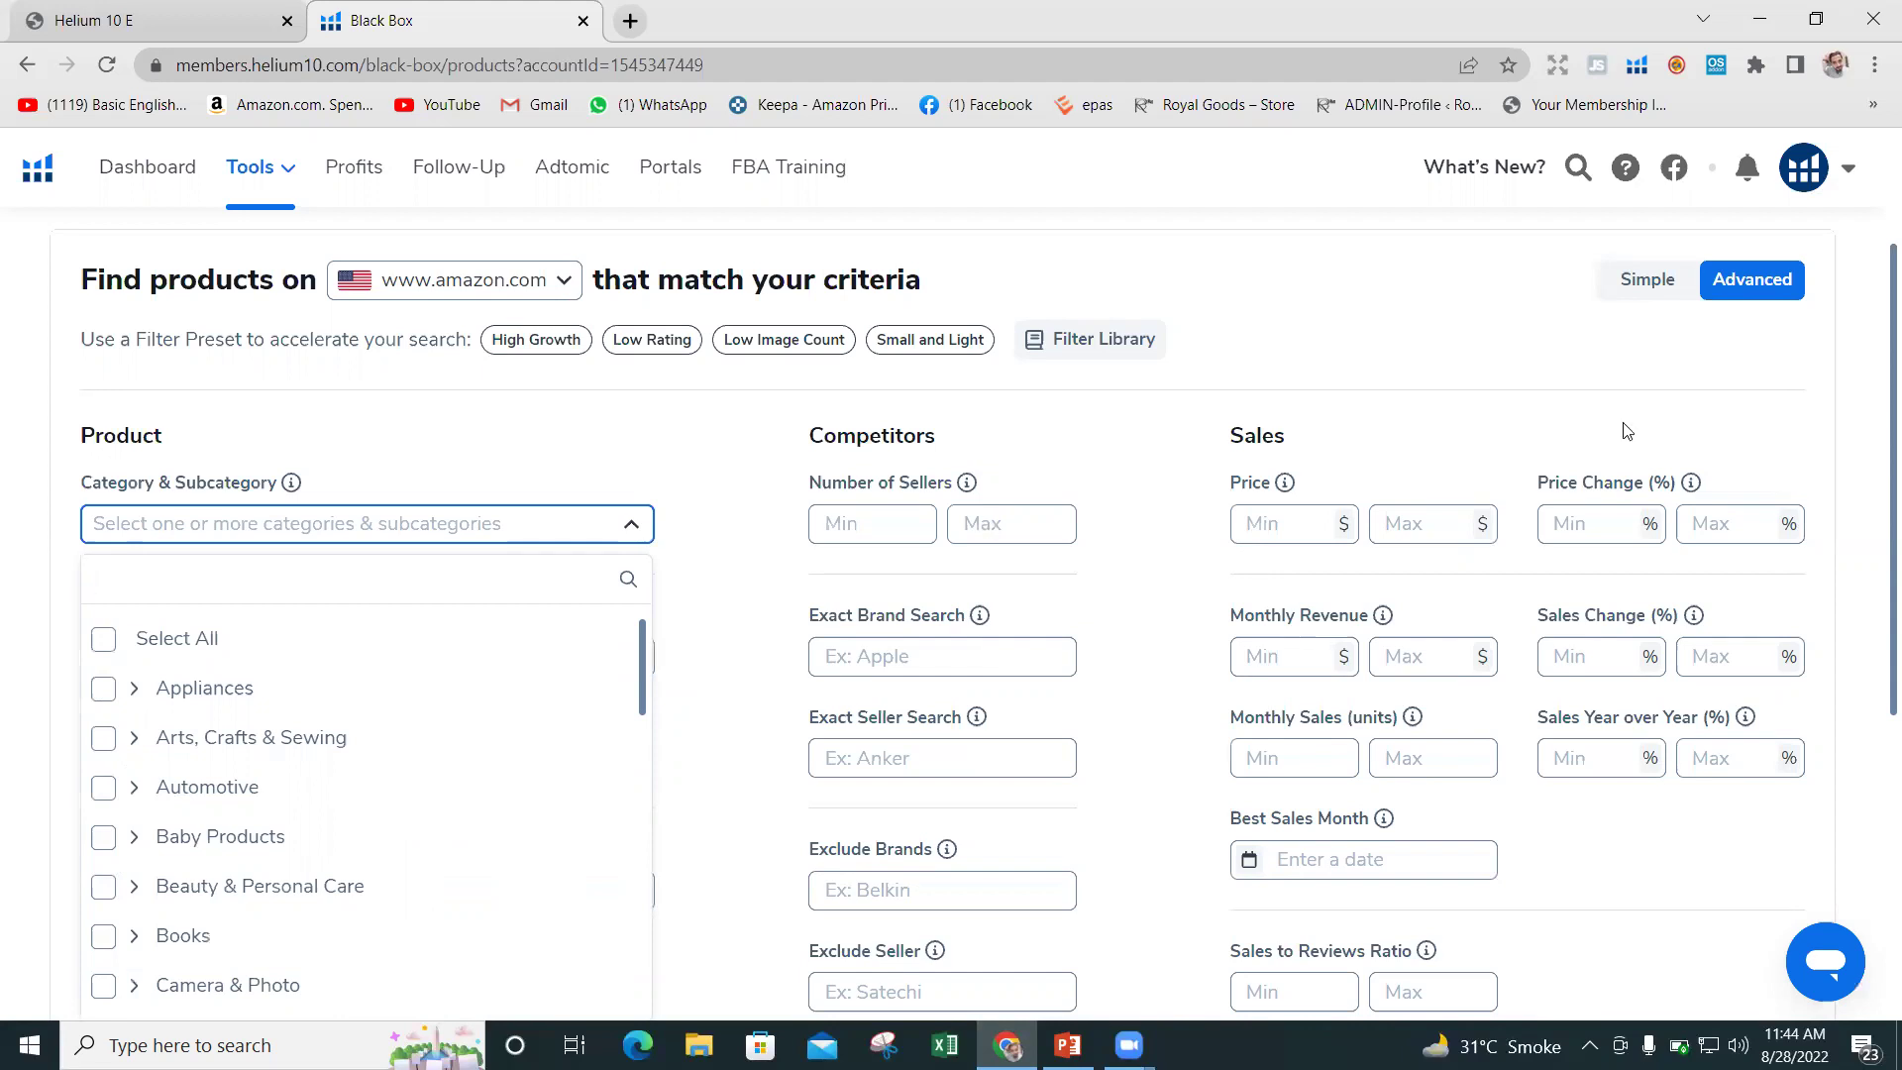
pyautogui.click(1875, 401)
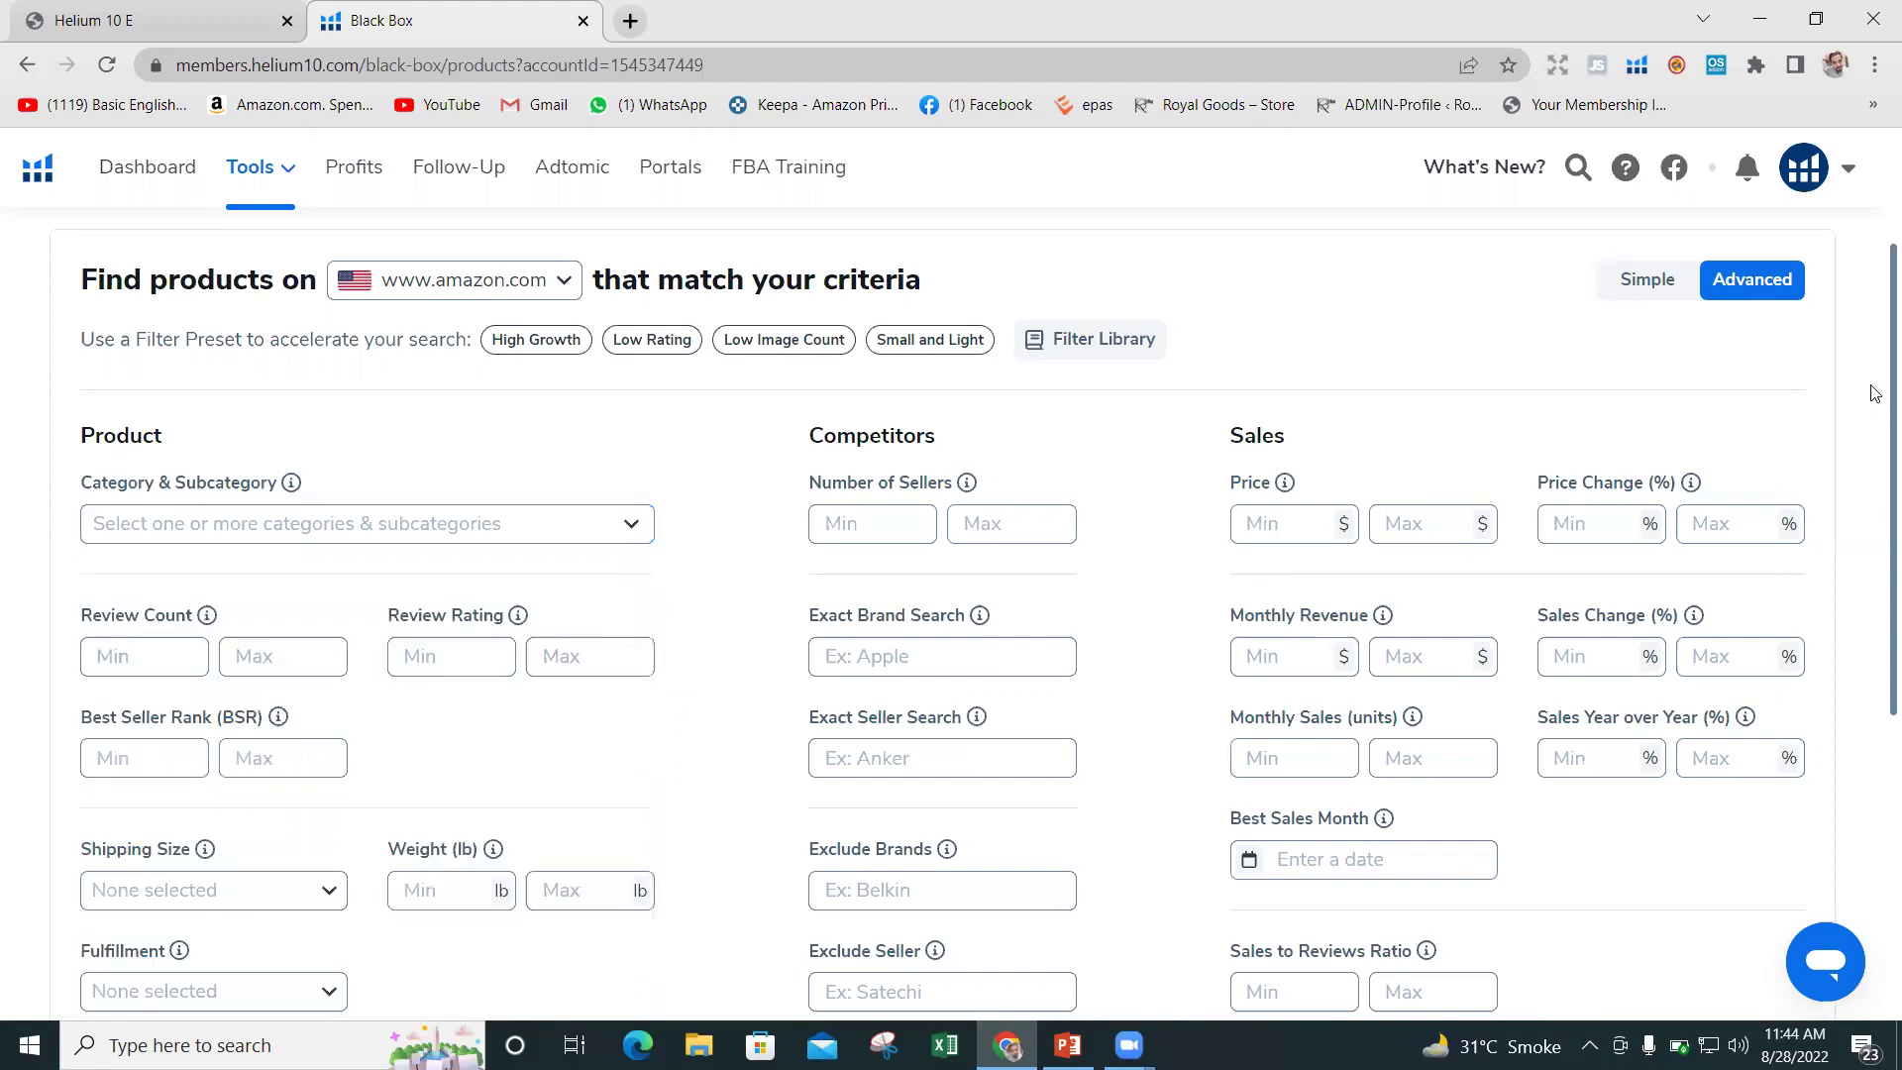
pyautogui.scroll(-2, 1875, 401)
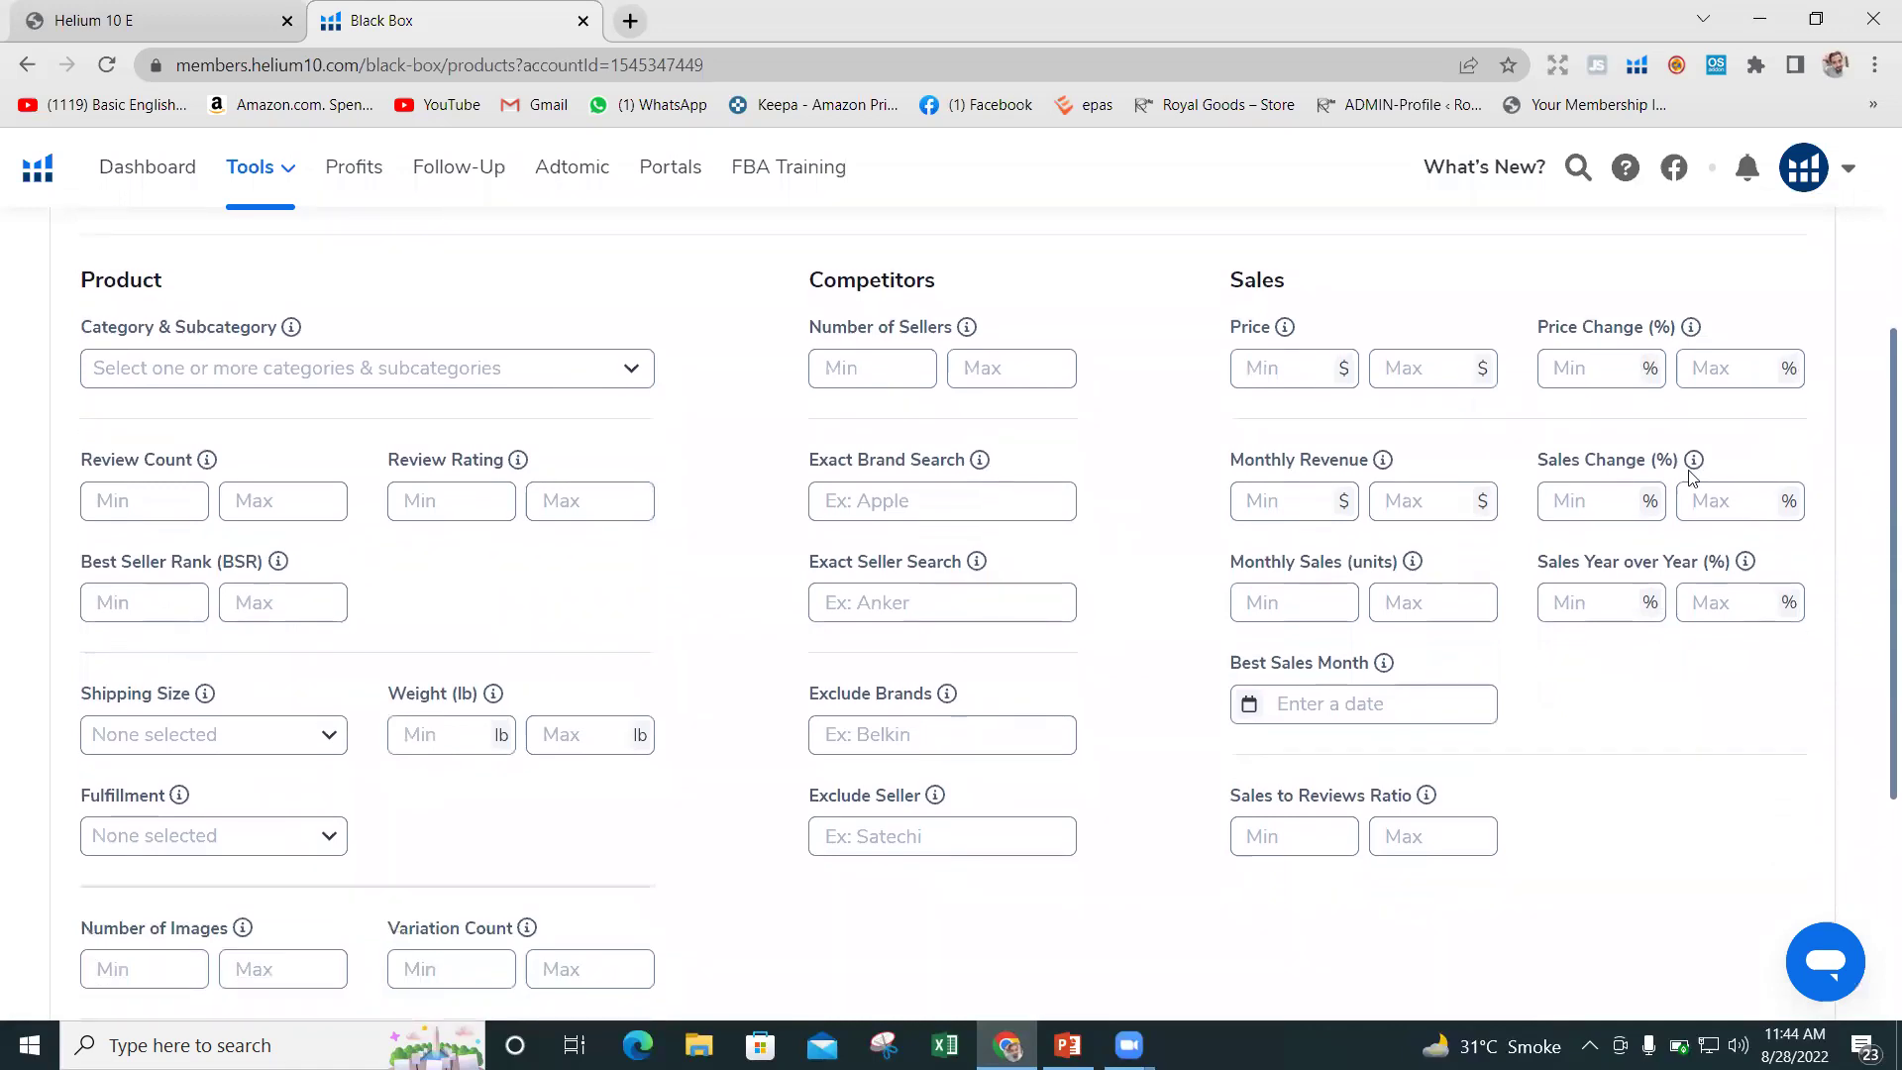
# Select the Beauty & Personal Care, Home & Kitchen and Kitchen & Dining categories for the product search.
pyautogui.click(623, 370)
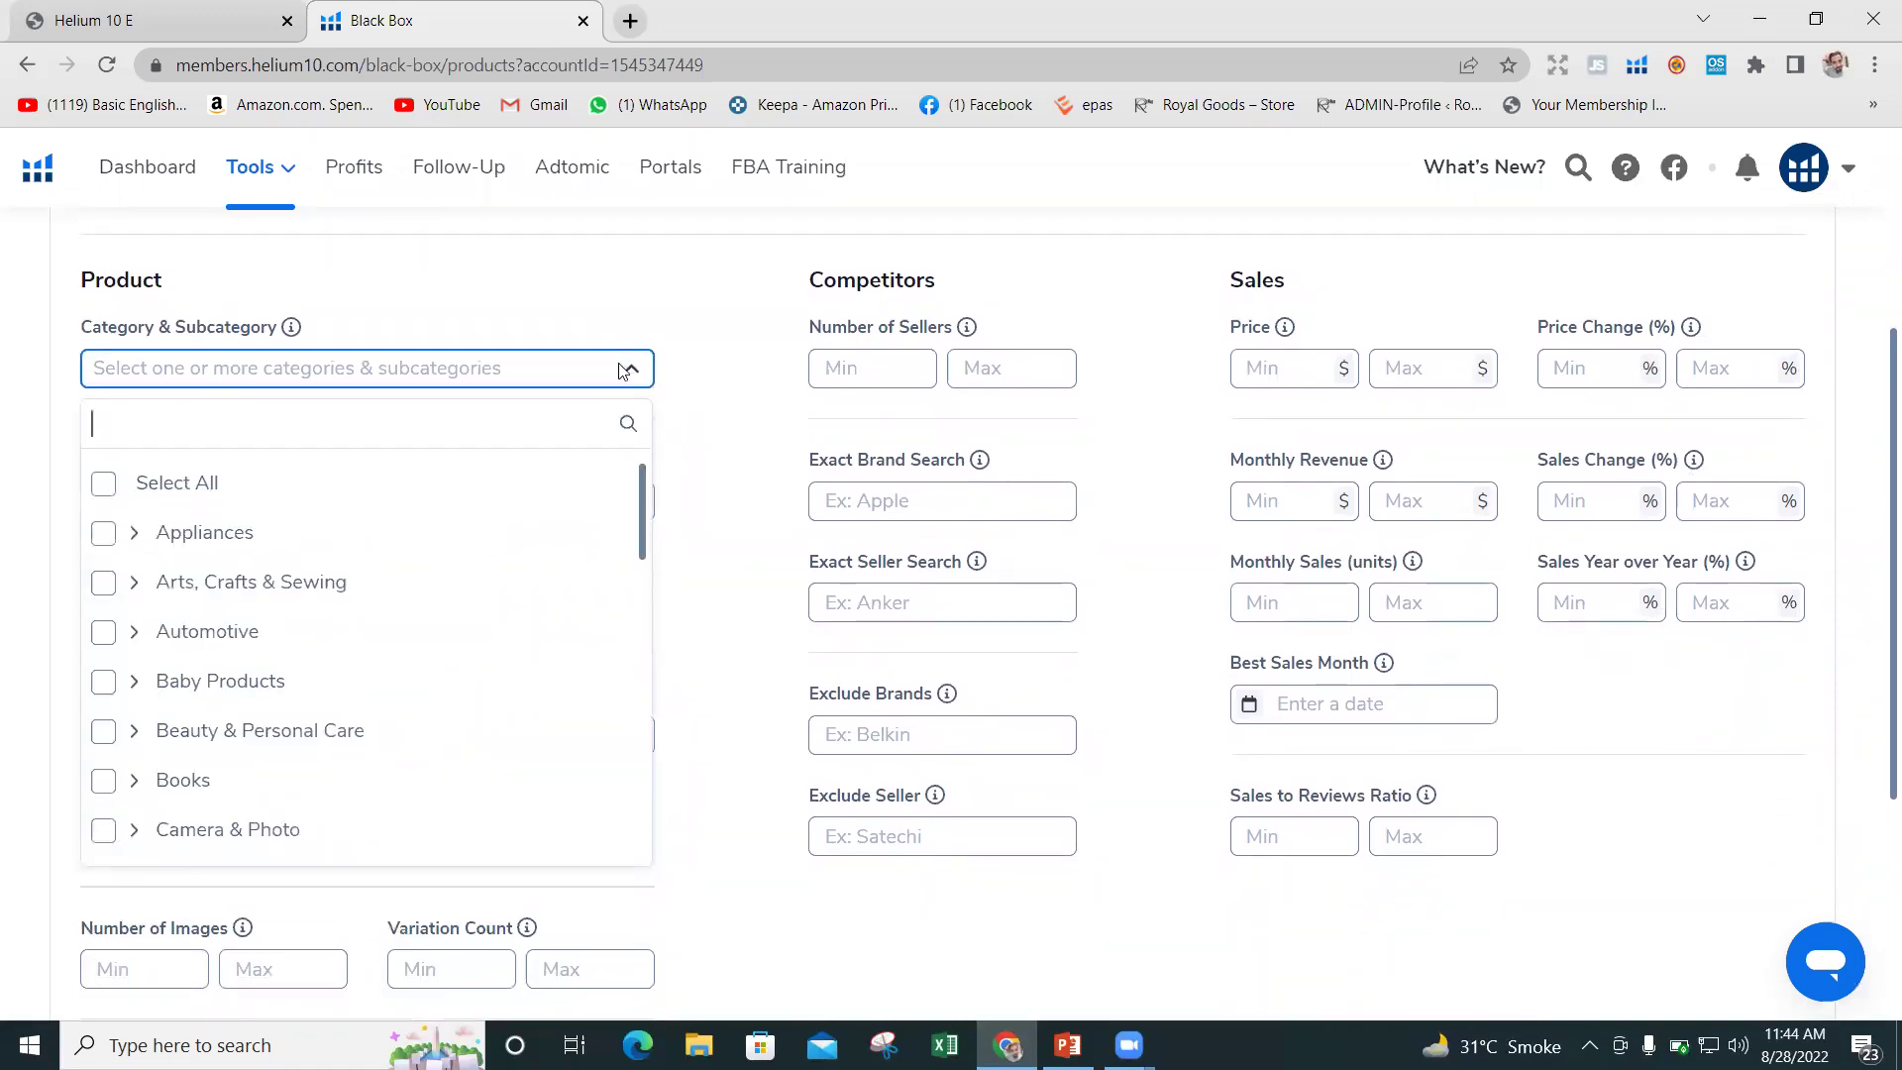
pyautogui.click(231, 742)
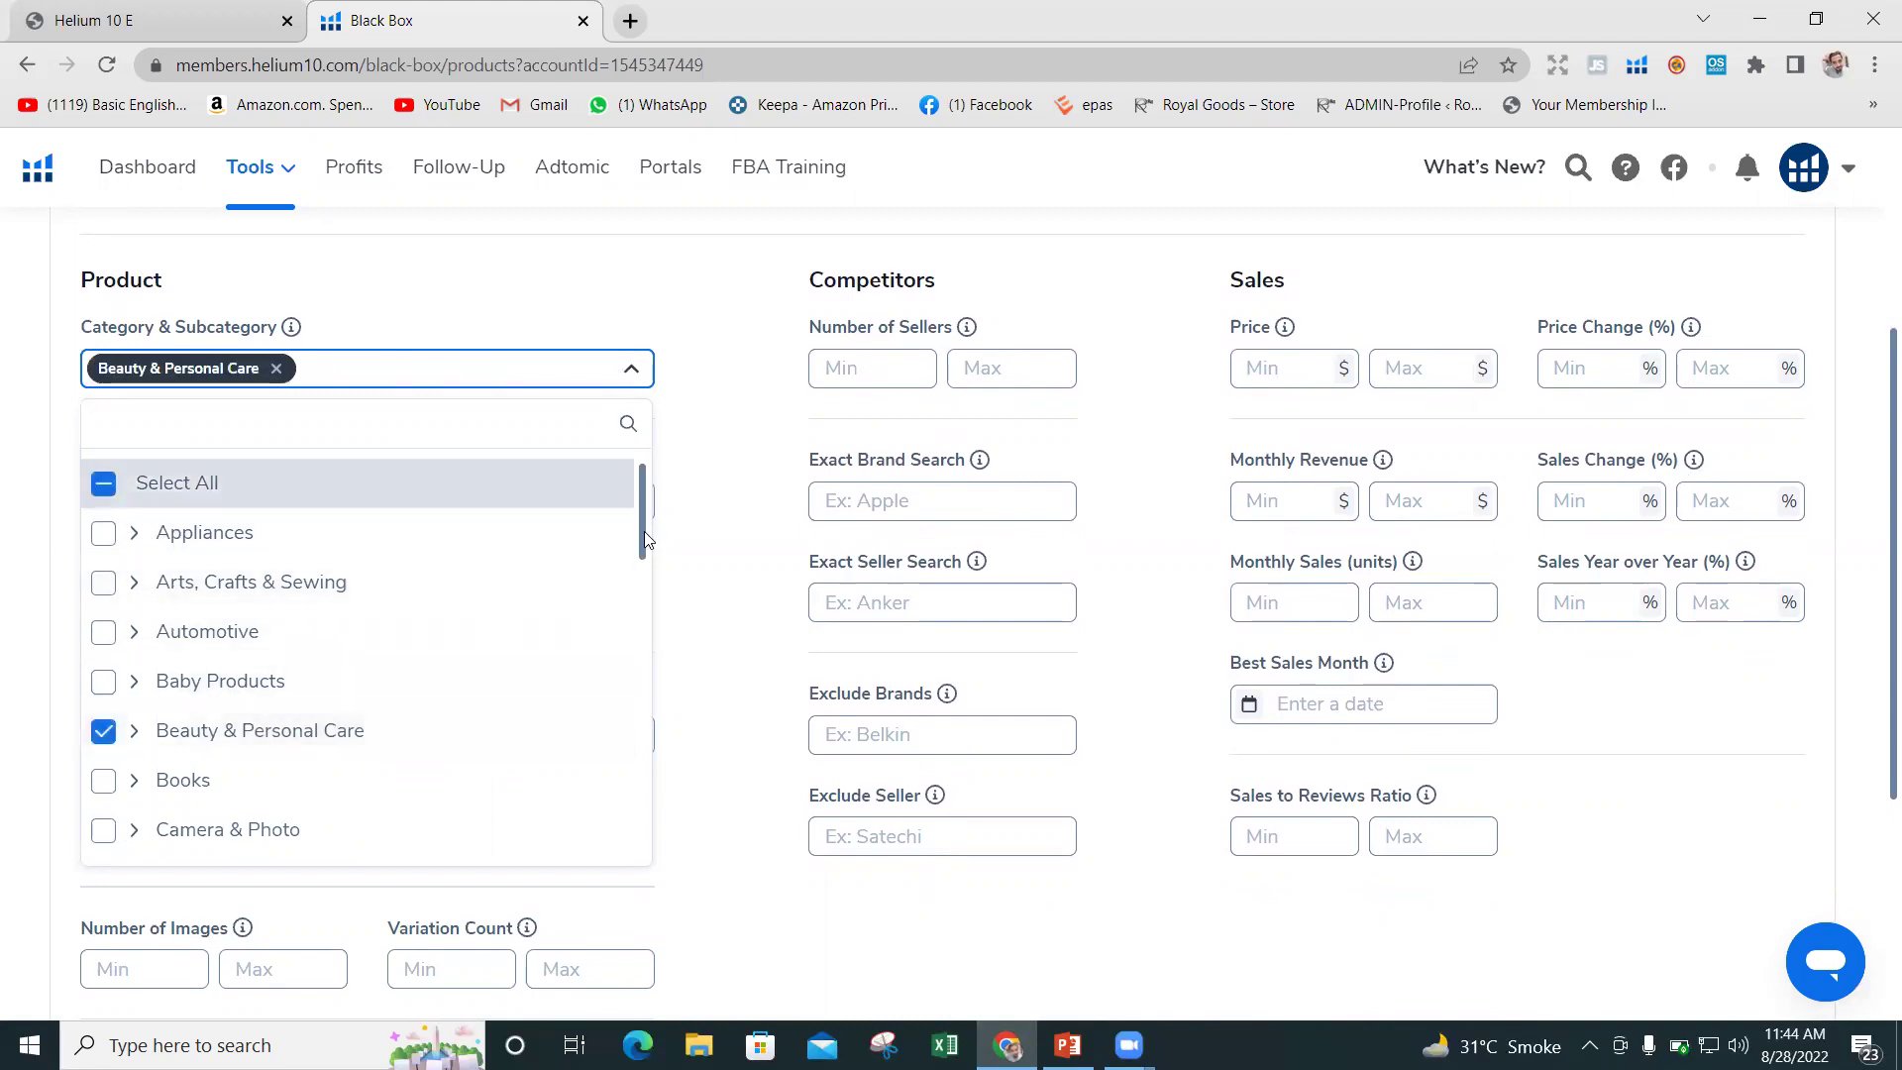
pyautogui.scroll(-3, 640, 527)
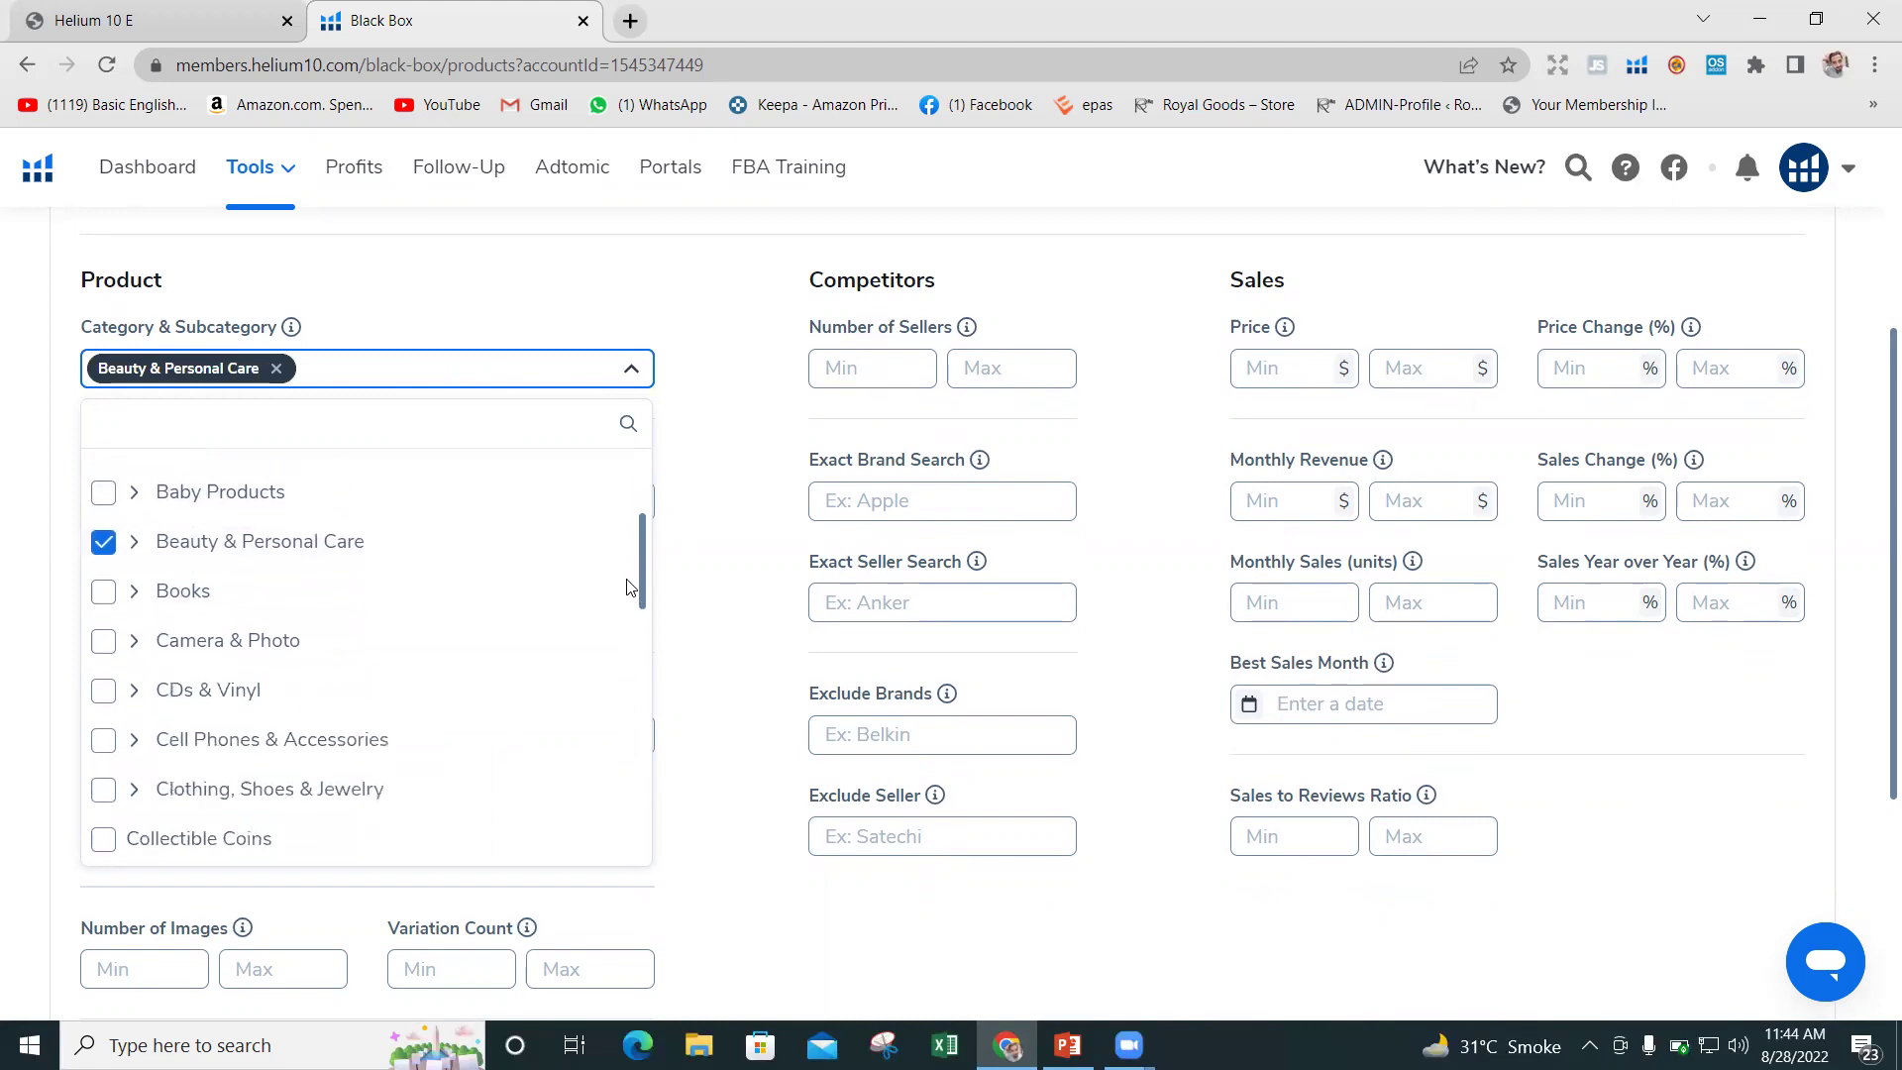
pyautogui.scroll(-4, 624, 621)
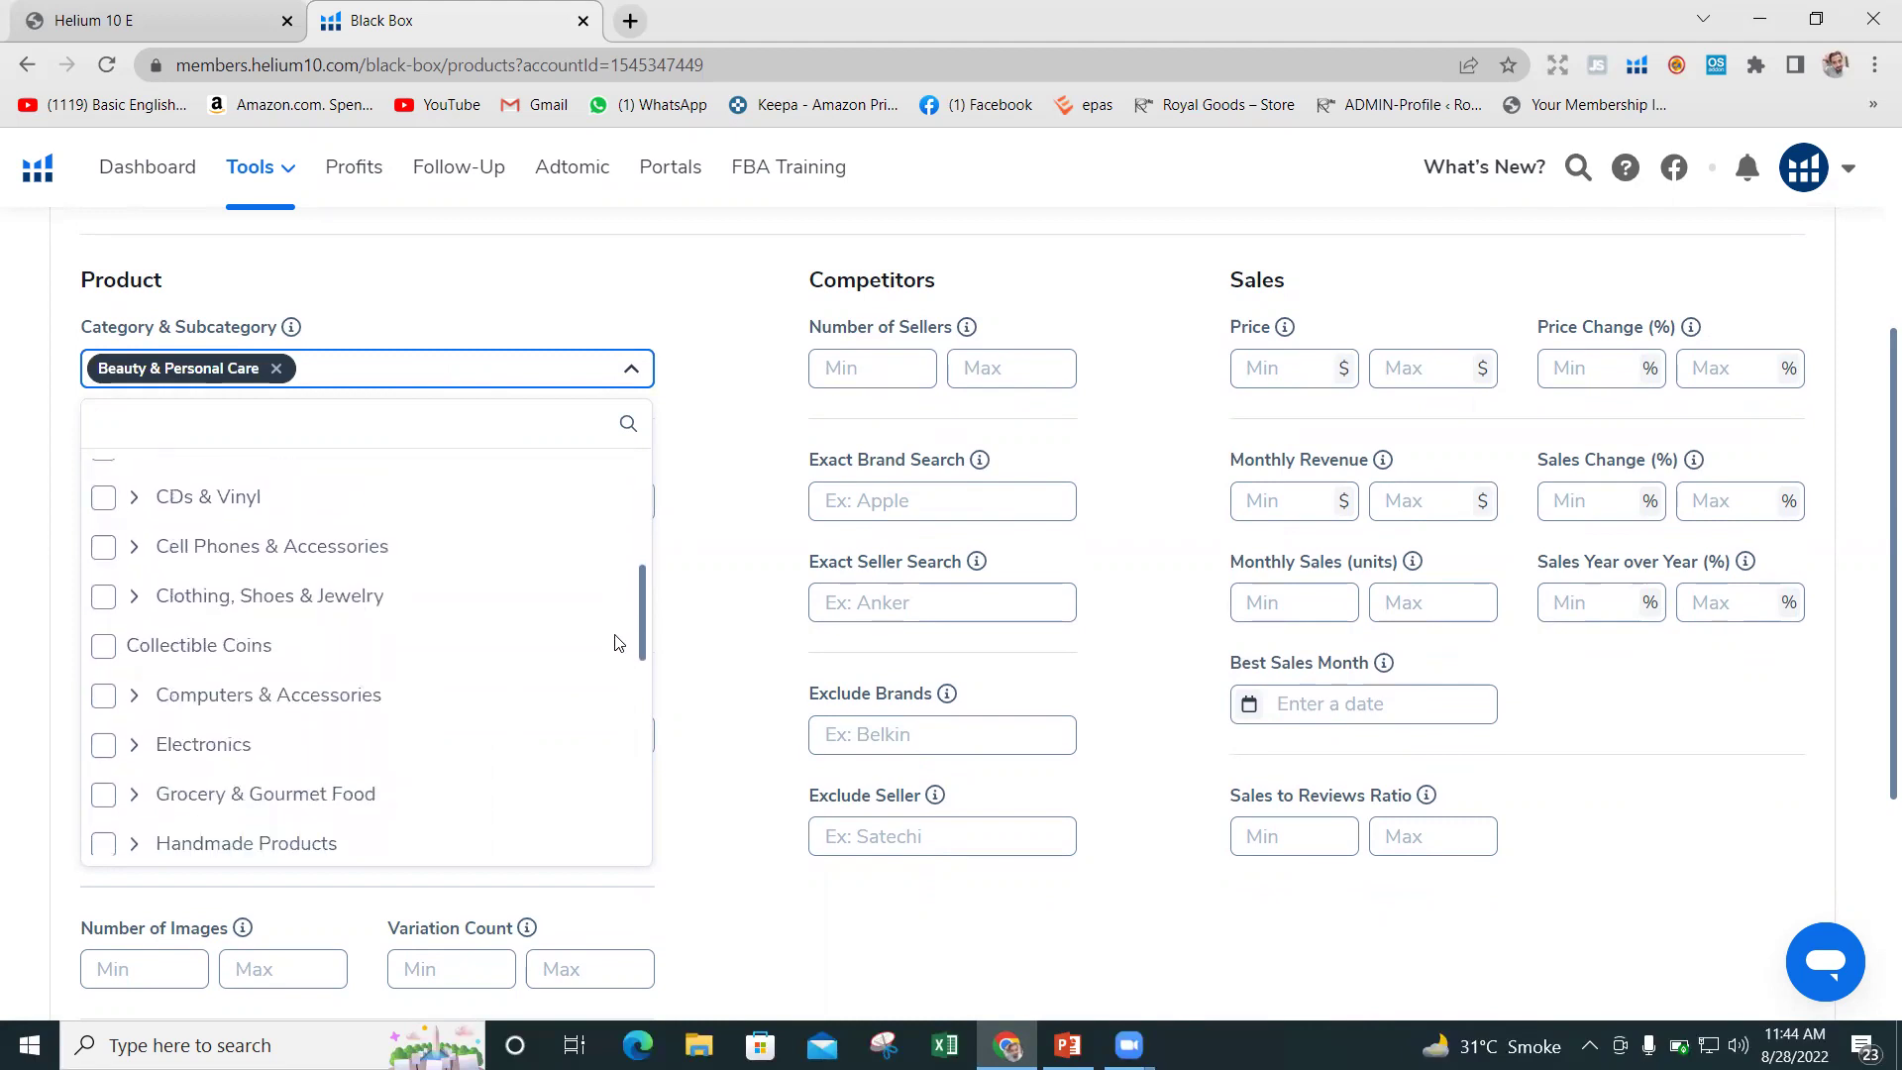
pyautogui.scroll(-1, 595, 681)
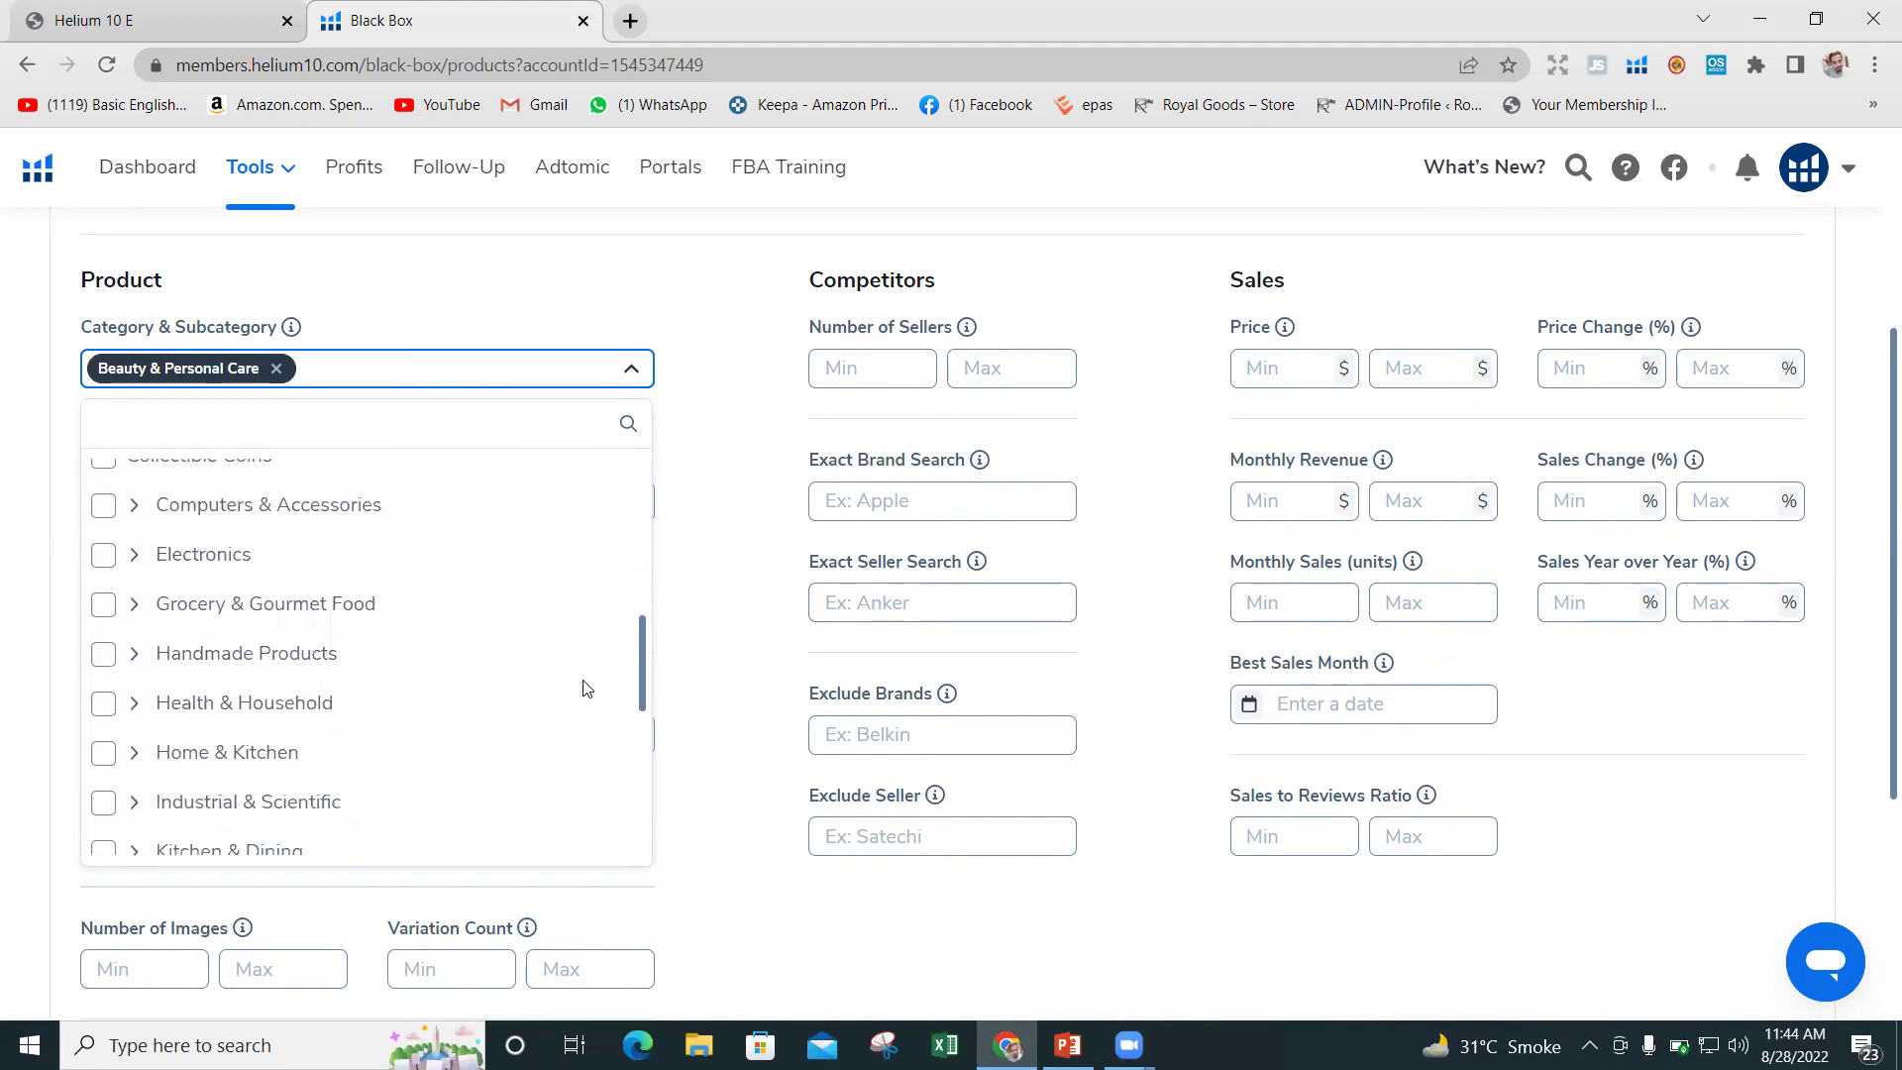
pyautogui.scroll(-1, 584, 691)
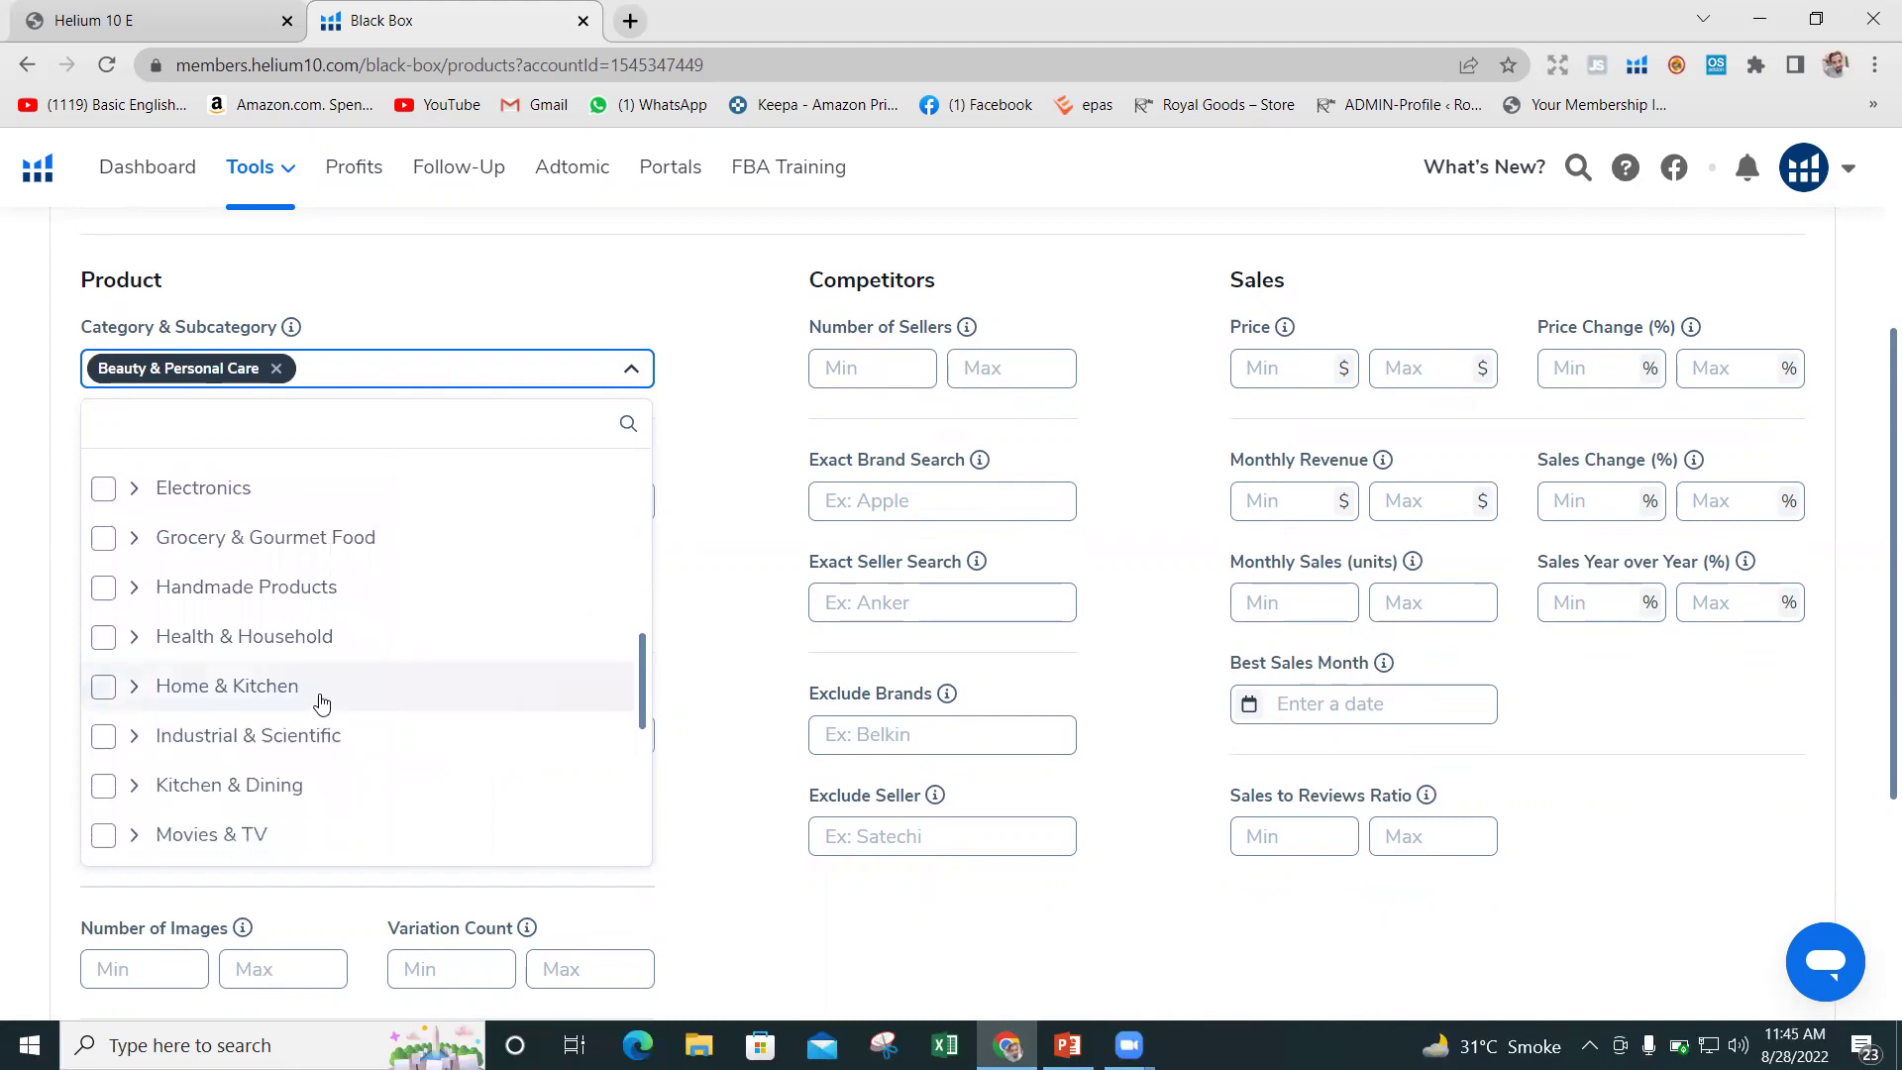
pyautogui.click(320, 703)
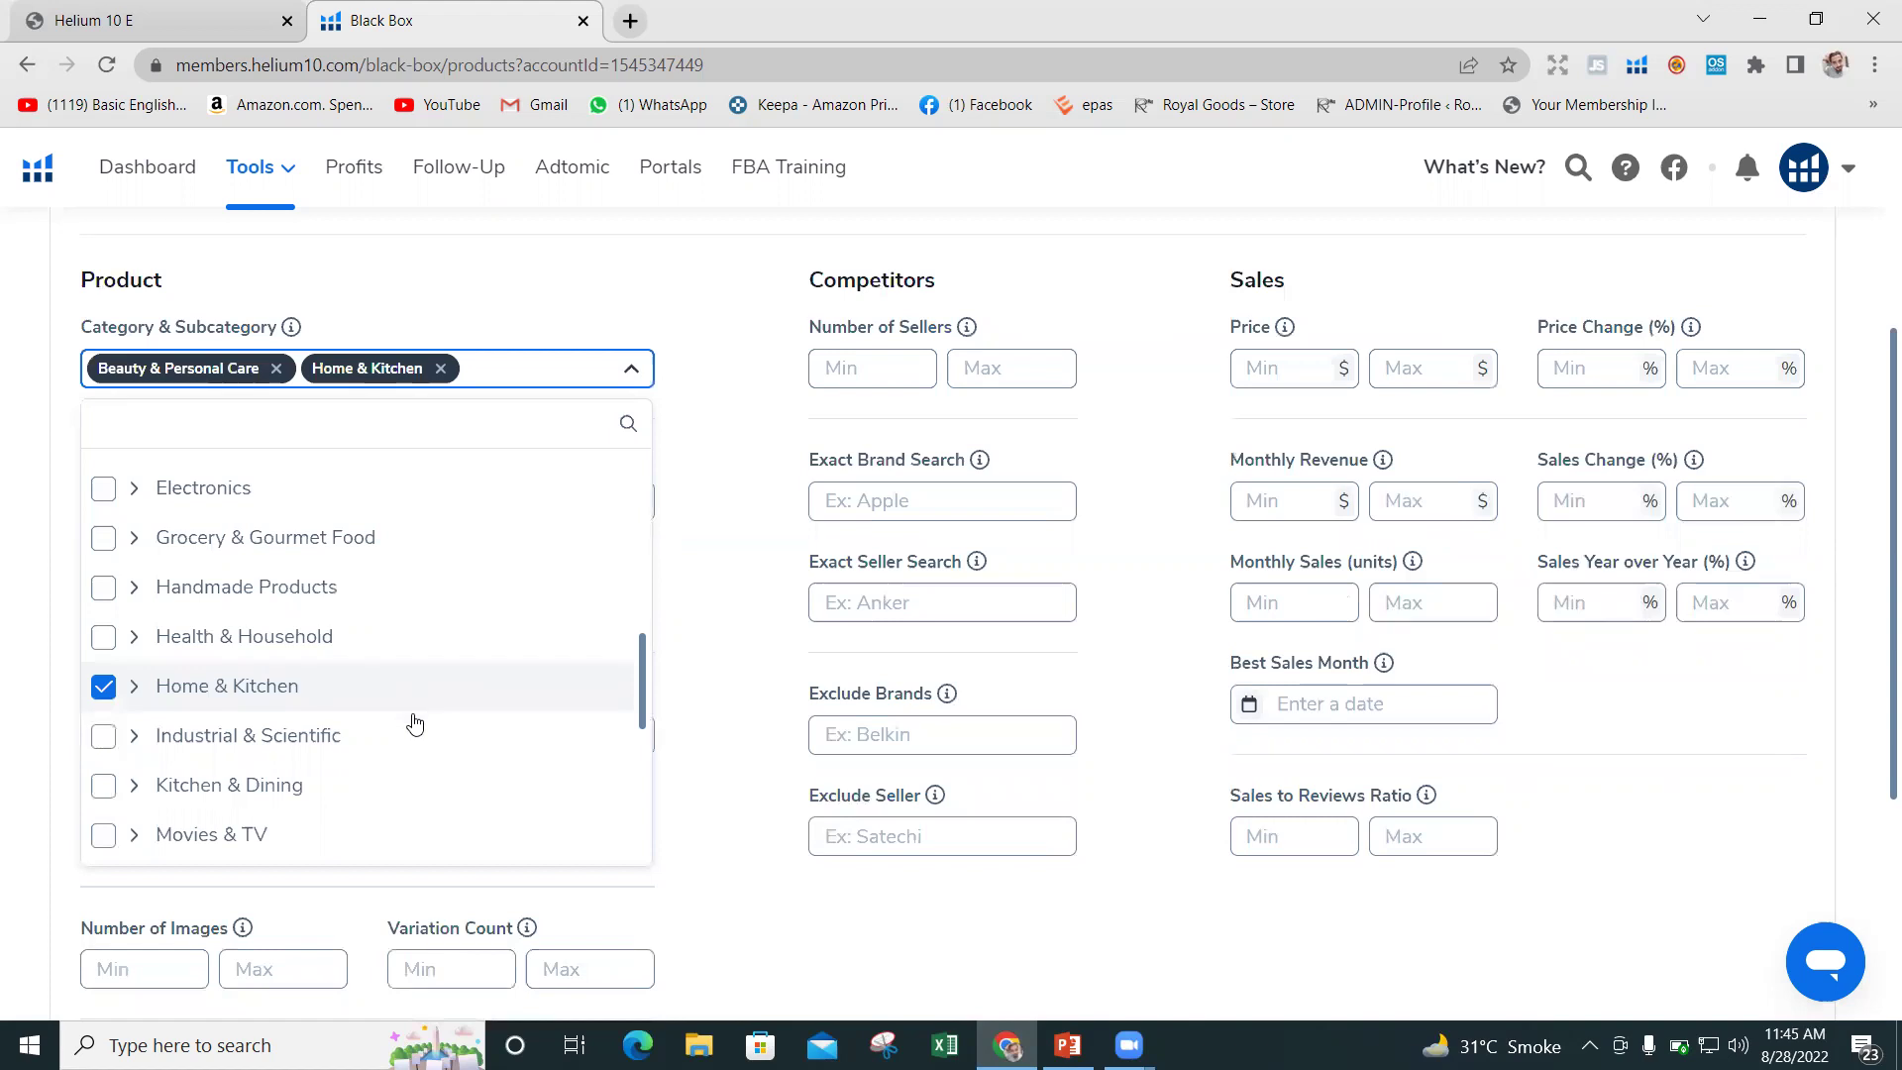
pyautogui.click(269, 787)
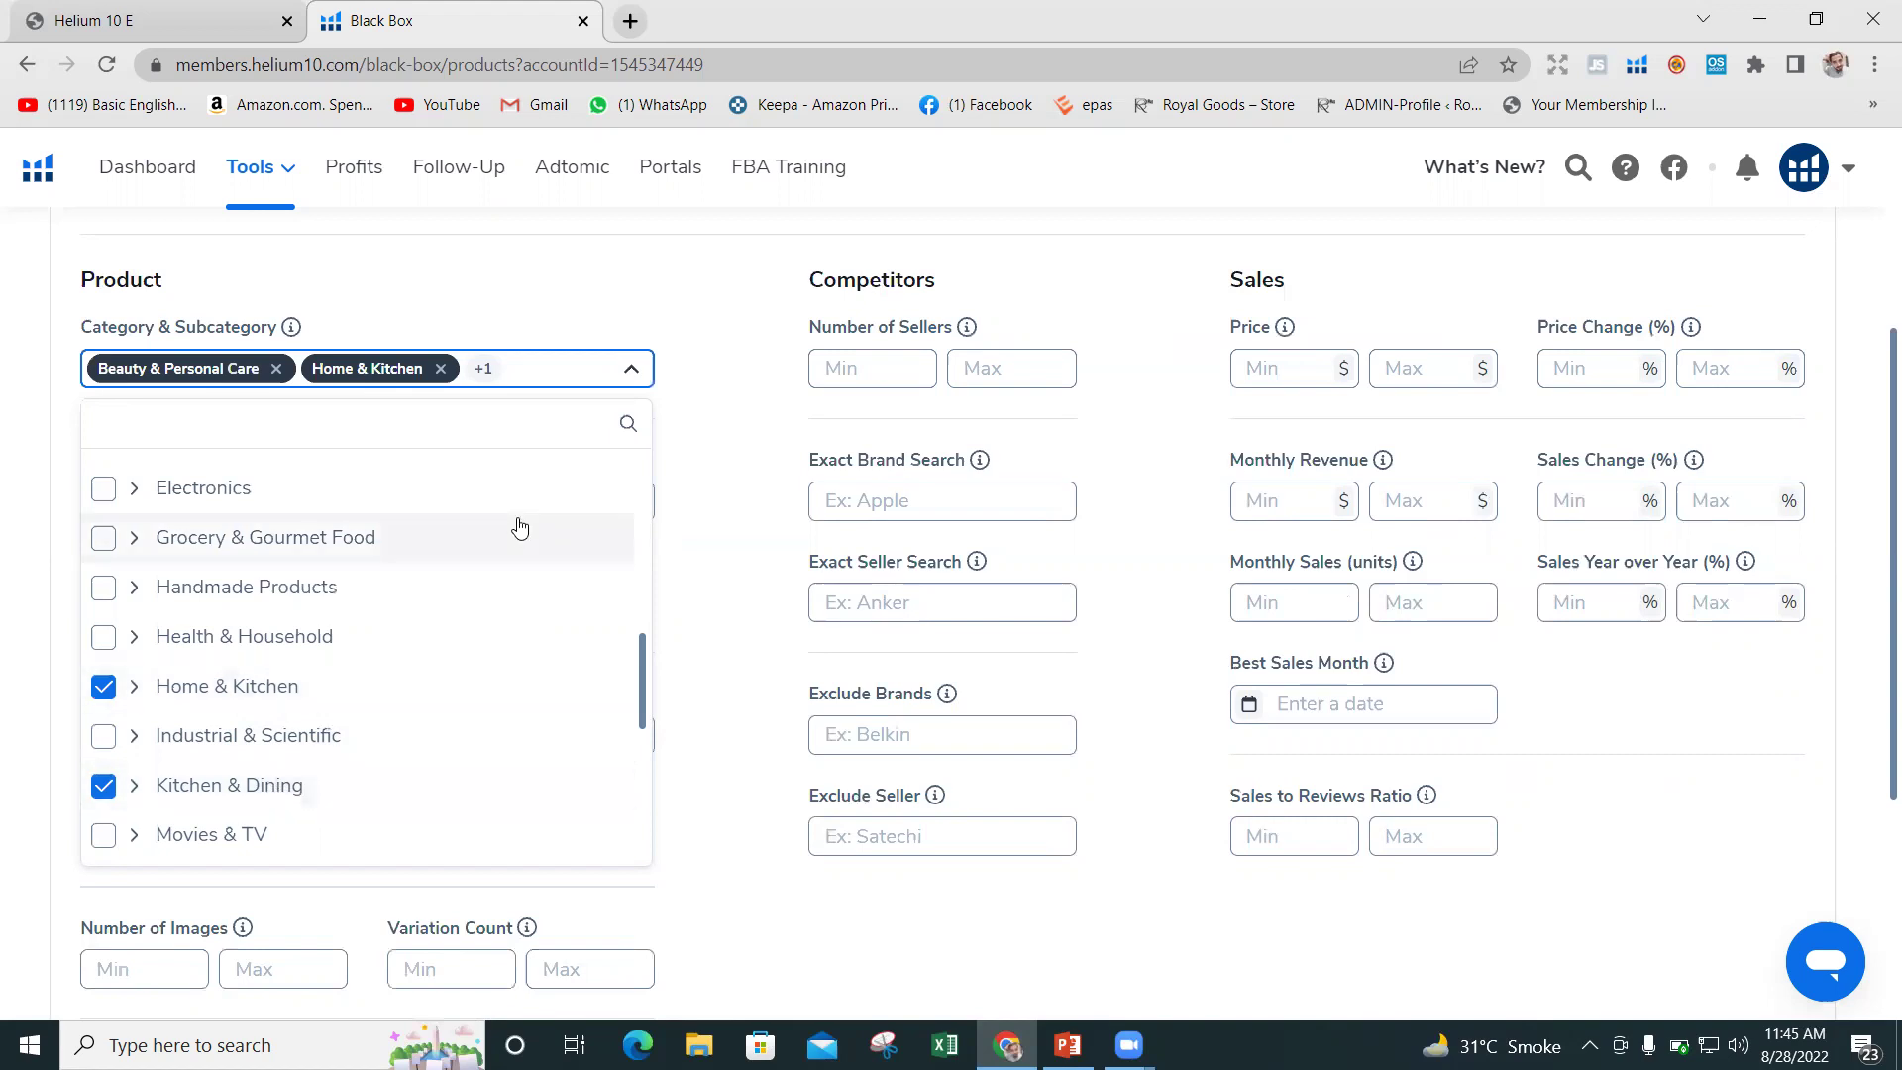
pyautogui.click(708, 280)
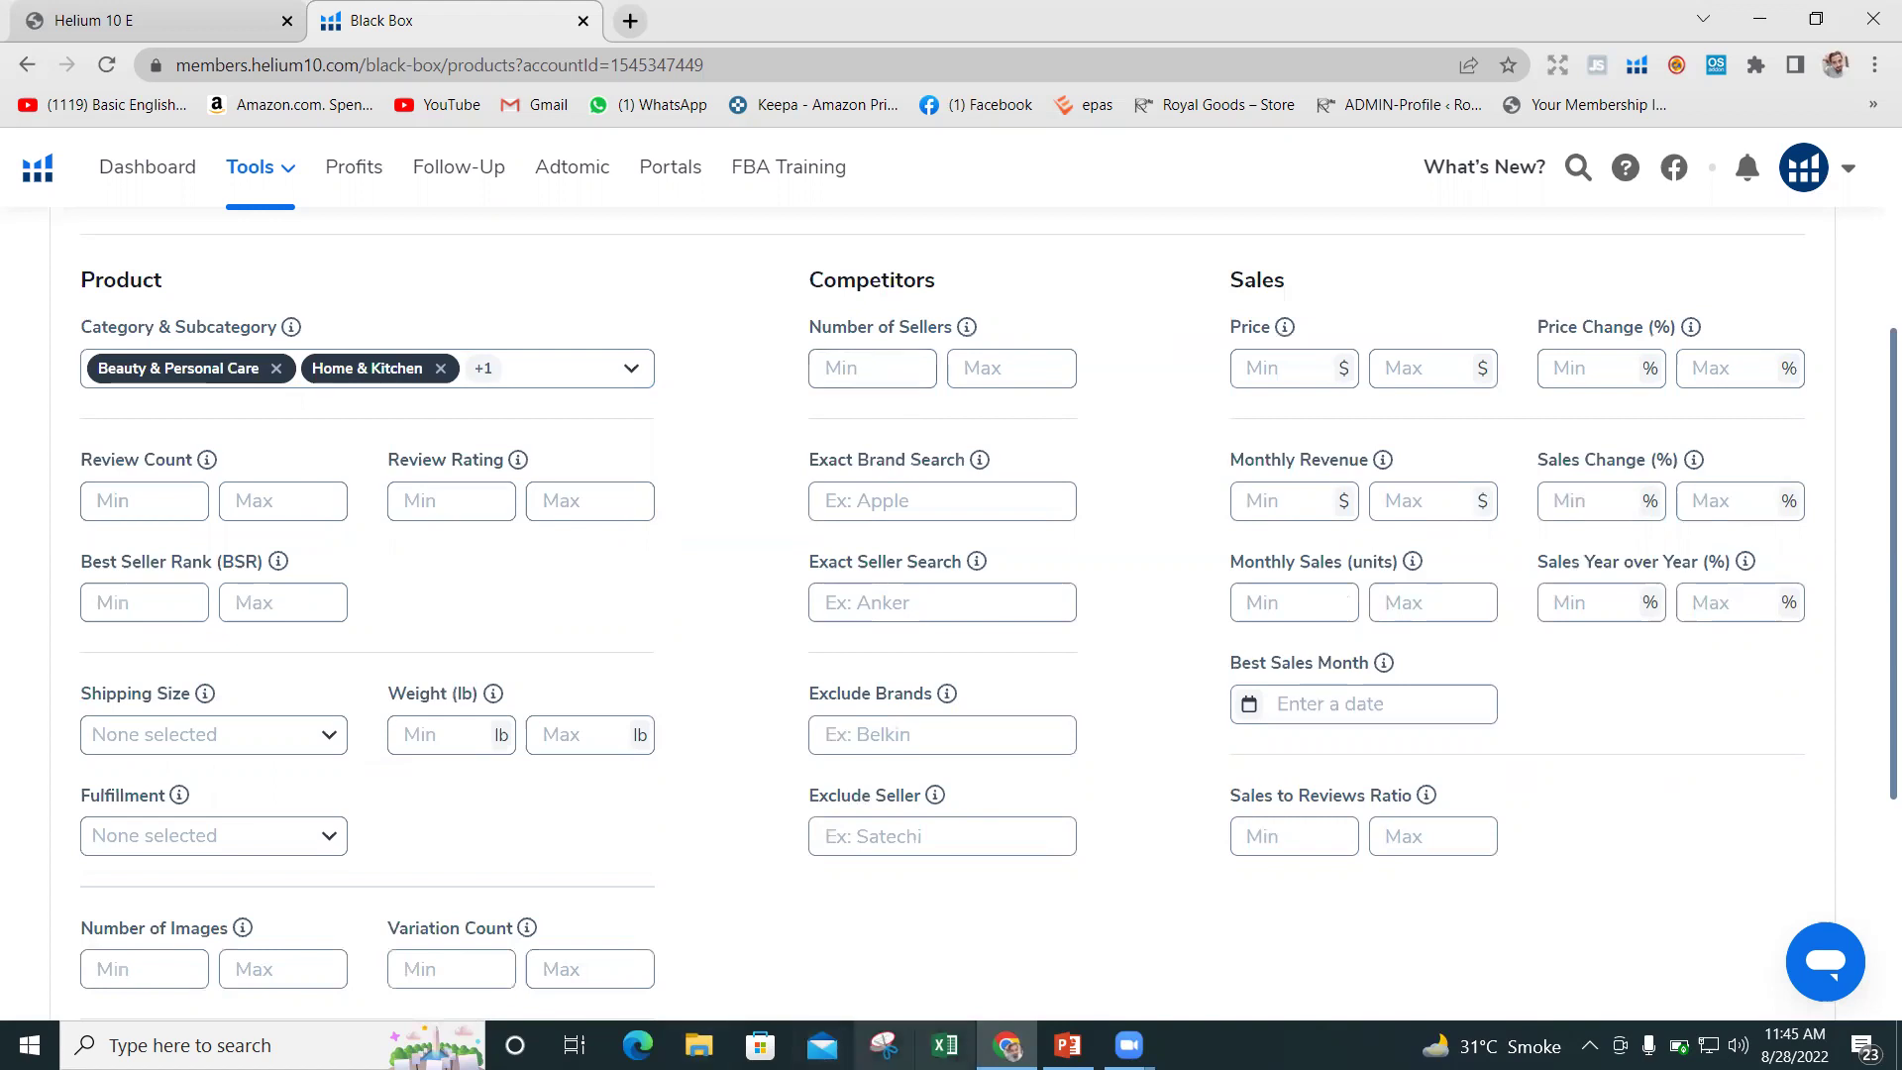
# Check the criteria slide in PowerPoint and, back in Black Box, set the number of sellers from 4 to 22.
pyautogui.click(1068, 1045)
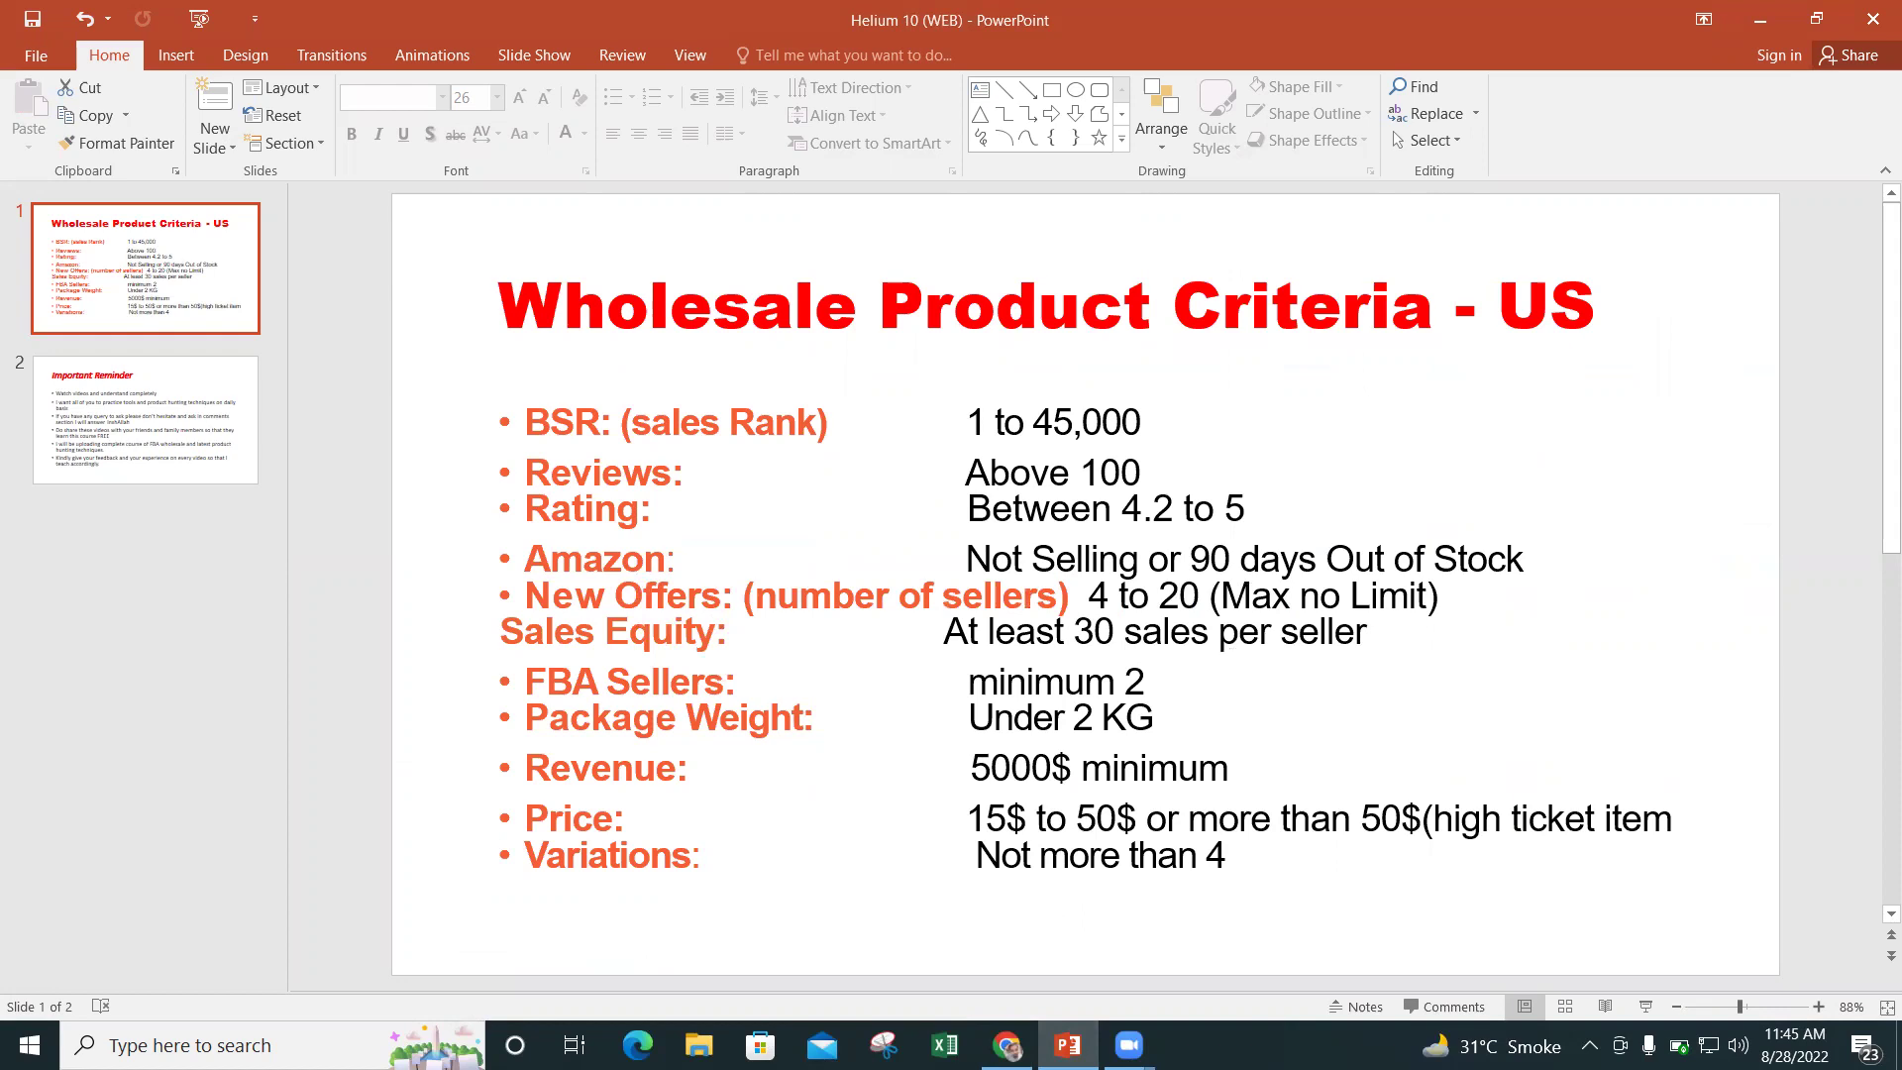
pyautogui.moveTo(1007, 1045)
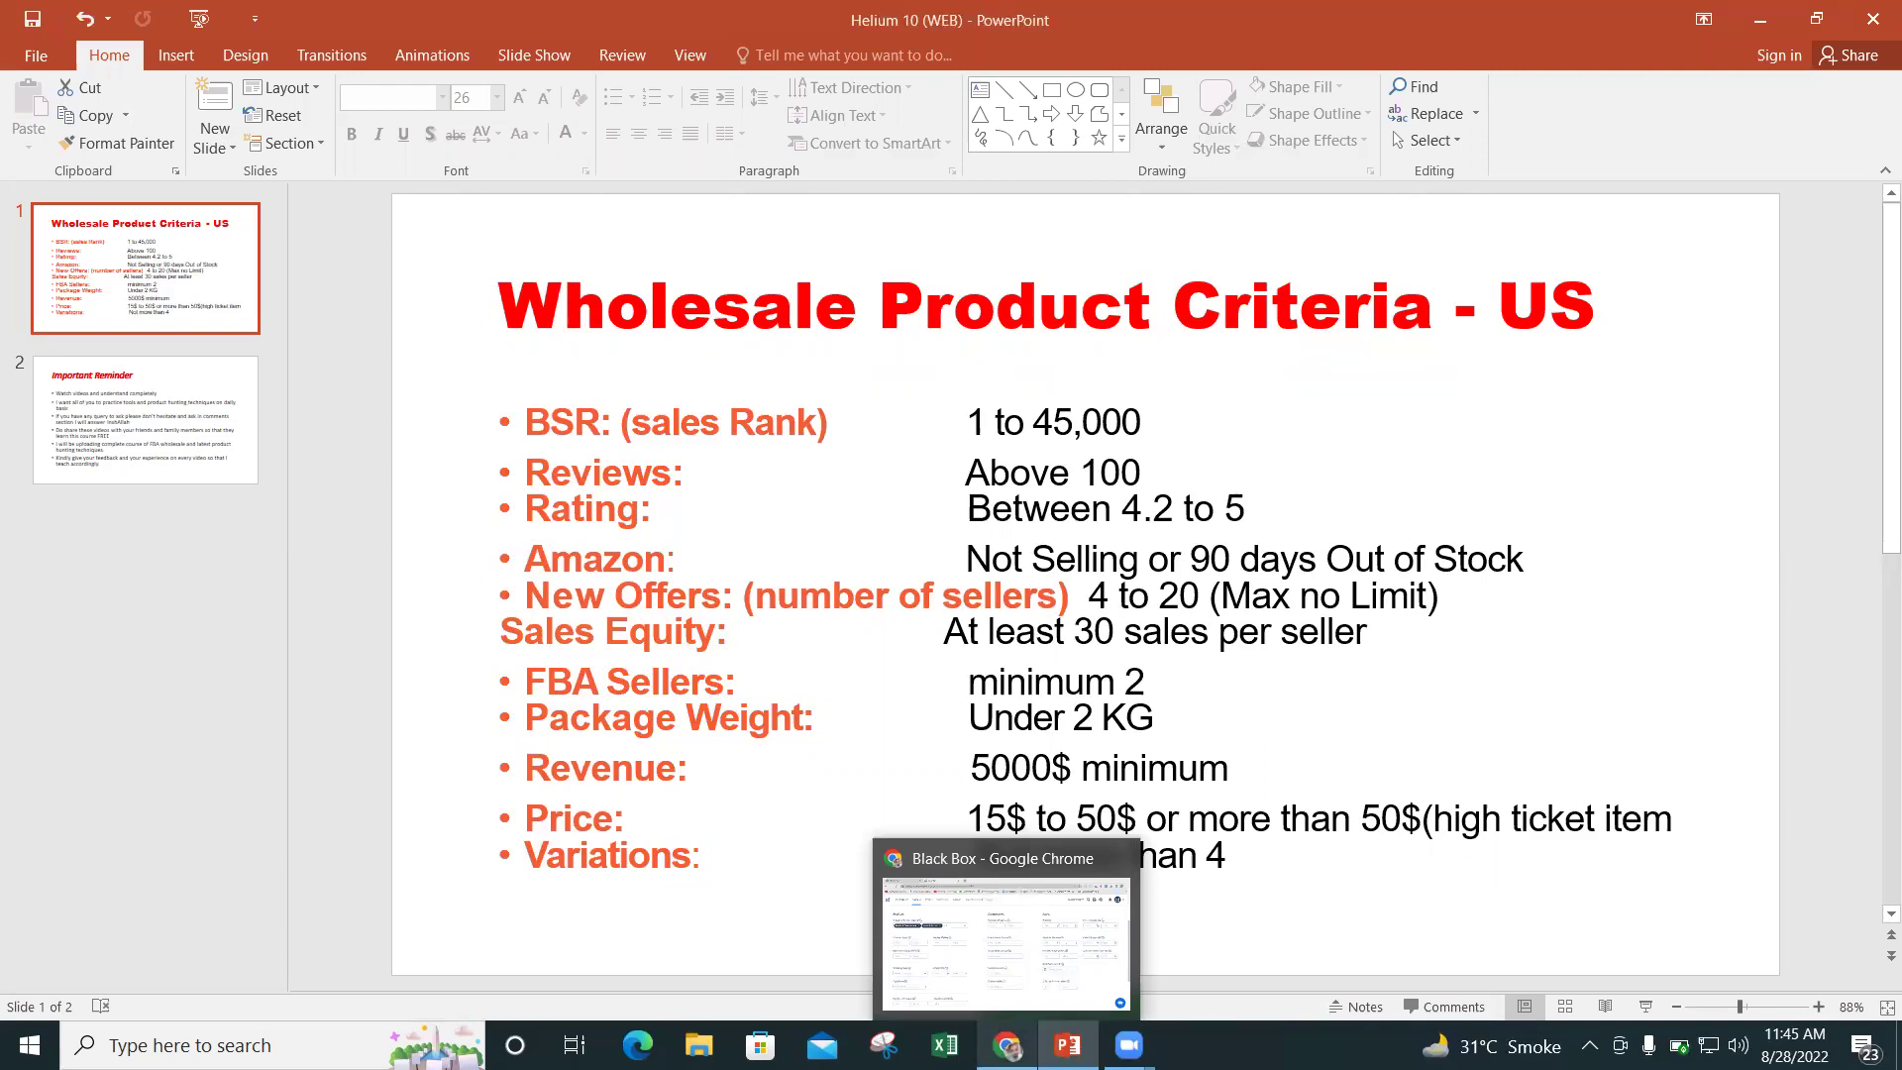
pyautogui.click(891, 931)
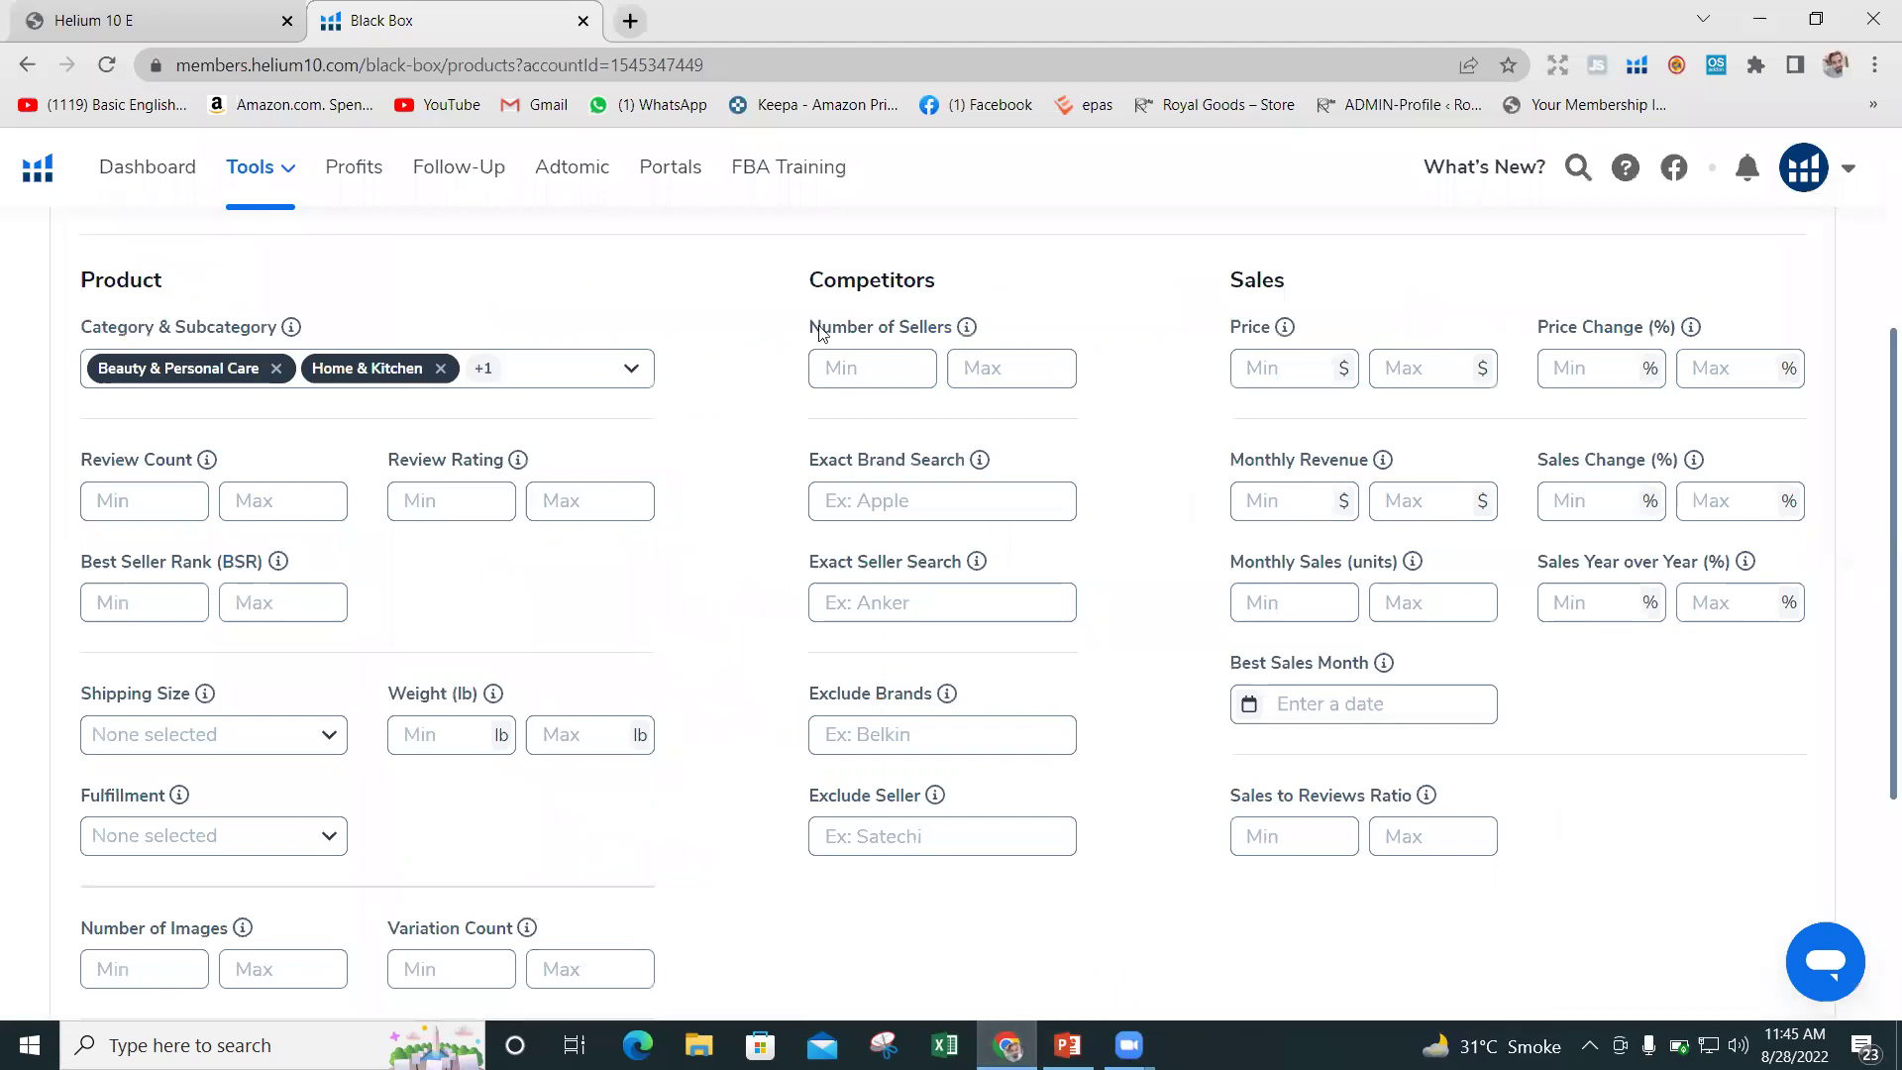
pyautogui.click(842, 371)
pyautogui.write('4')
pyautogui.click(963, 369)
pyautogui.write('22')
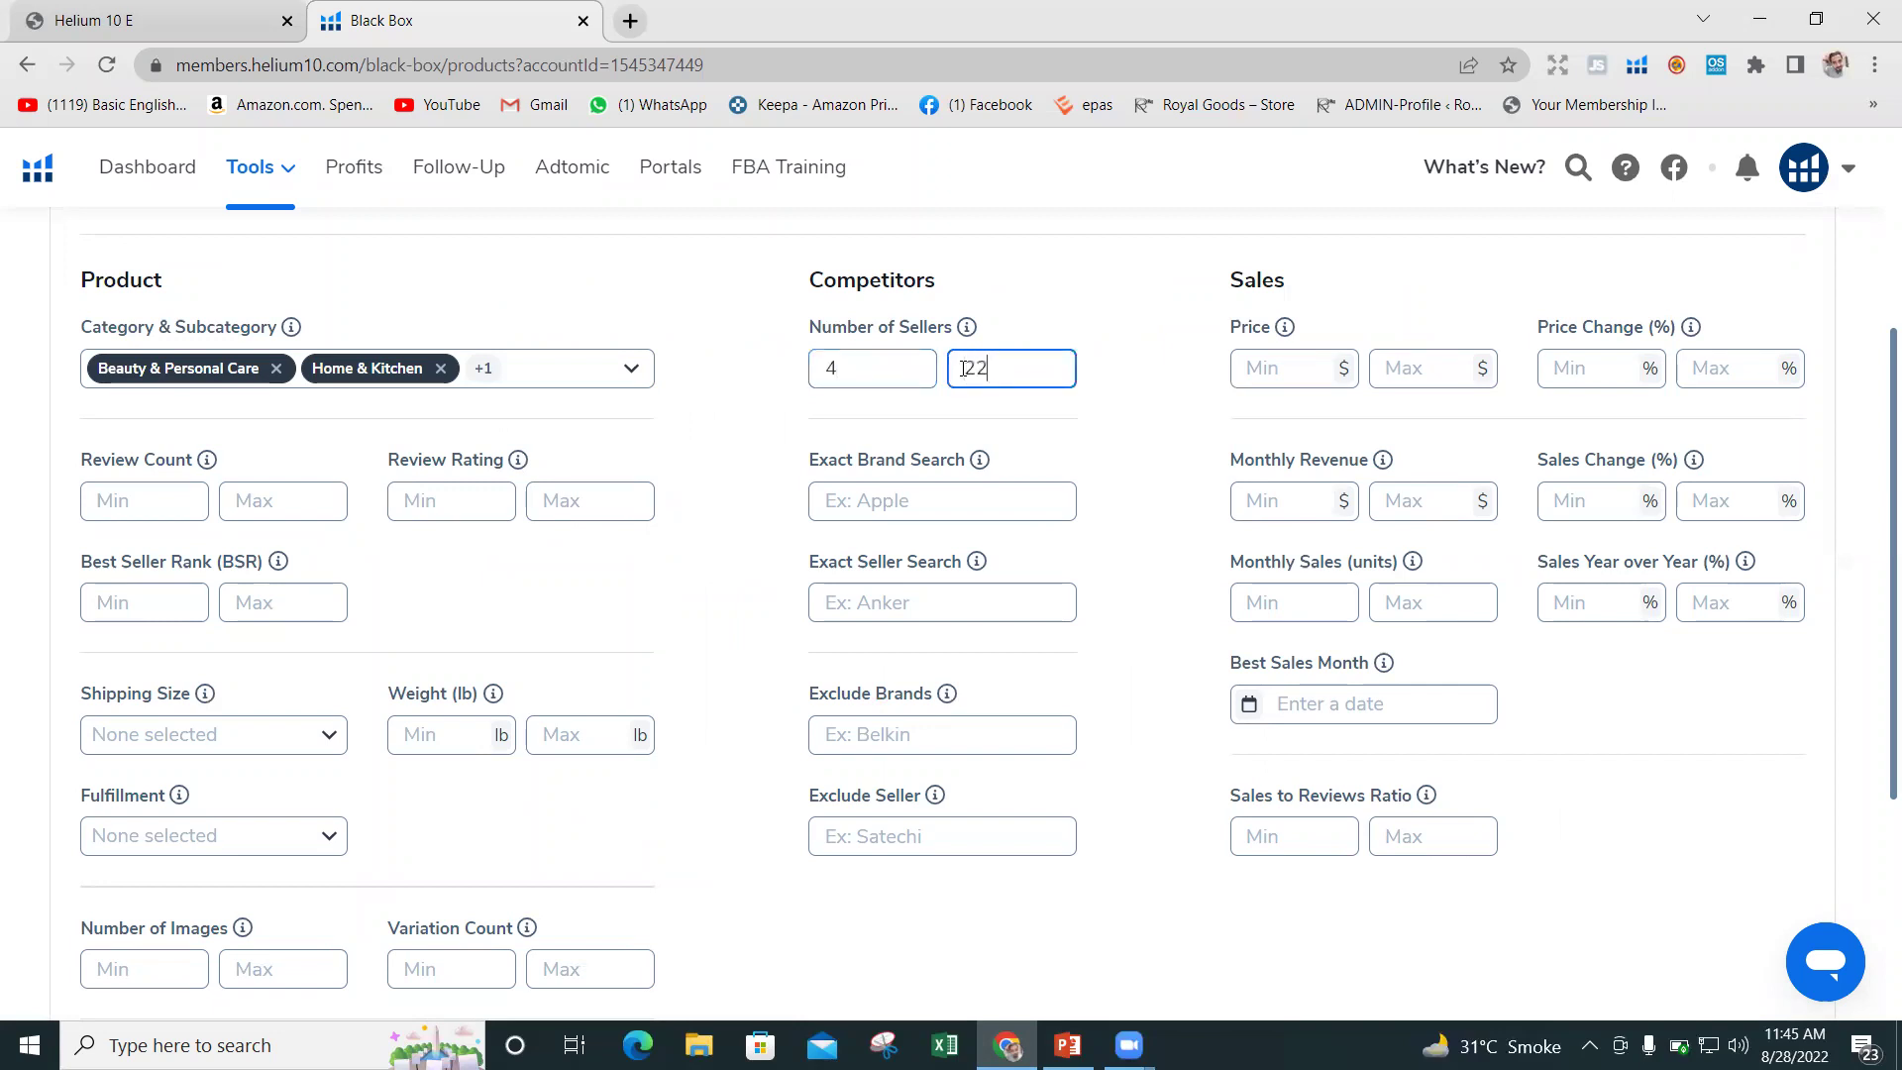
pyautogui.click(1117, 413)
# Consult the price criterion in PowerPoint and set the Black Box price range from $15 to $50.
pyautogui.click(1307, 374)
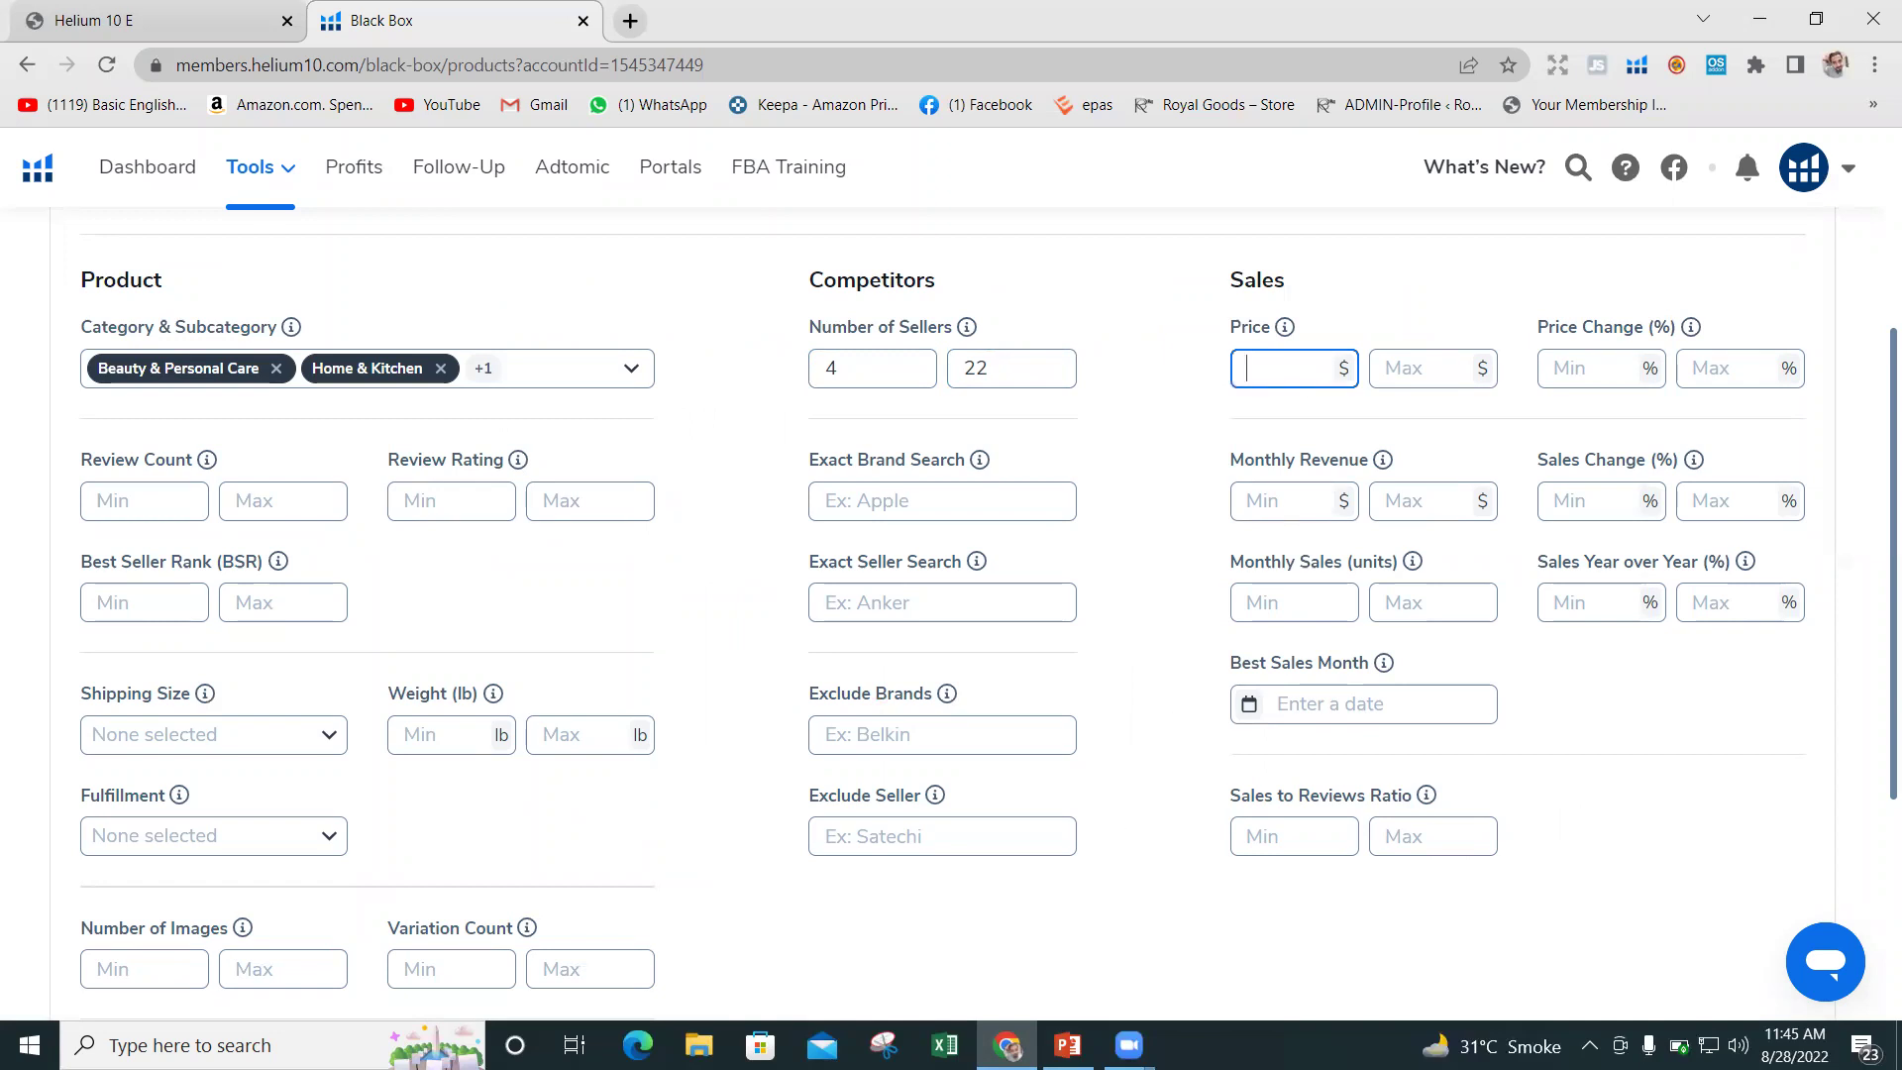
pyautogui.hotkey('alt', 'Tab')
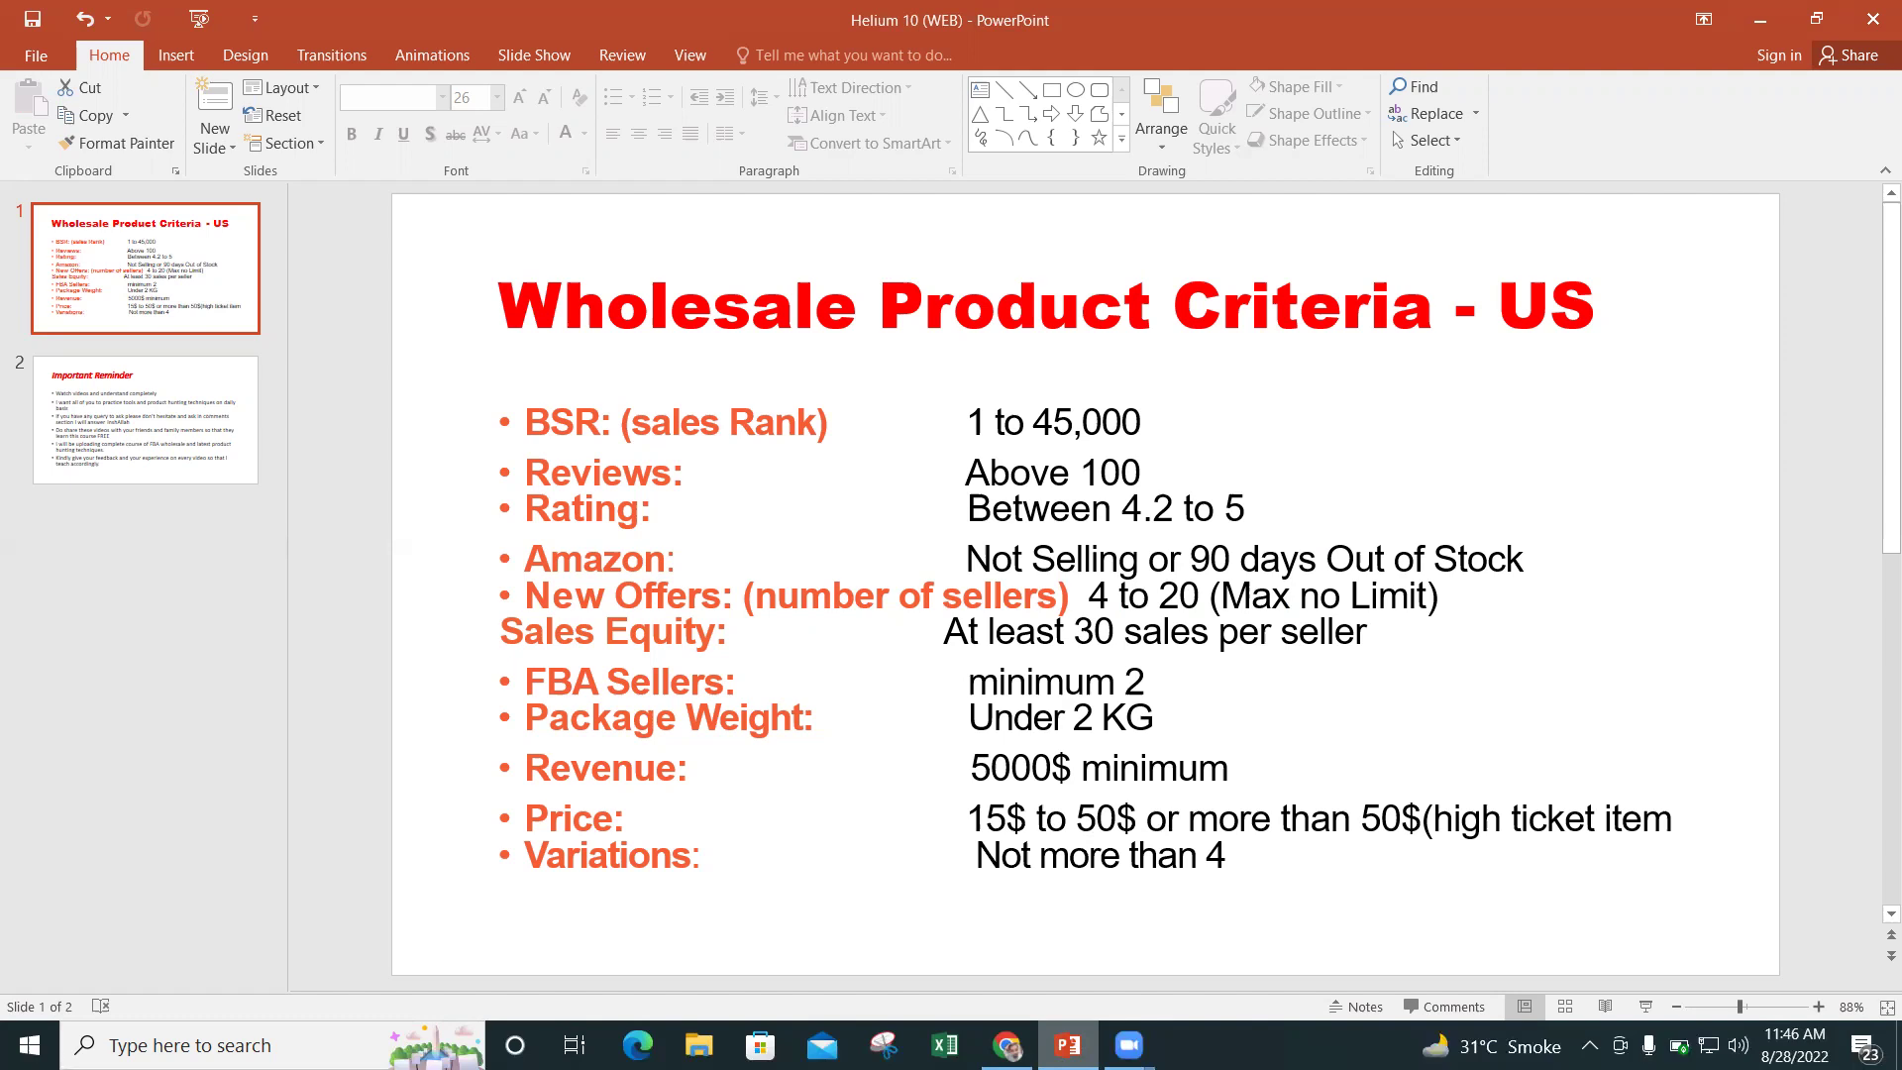
pyautogui.click(1007, 1045)
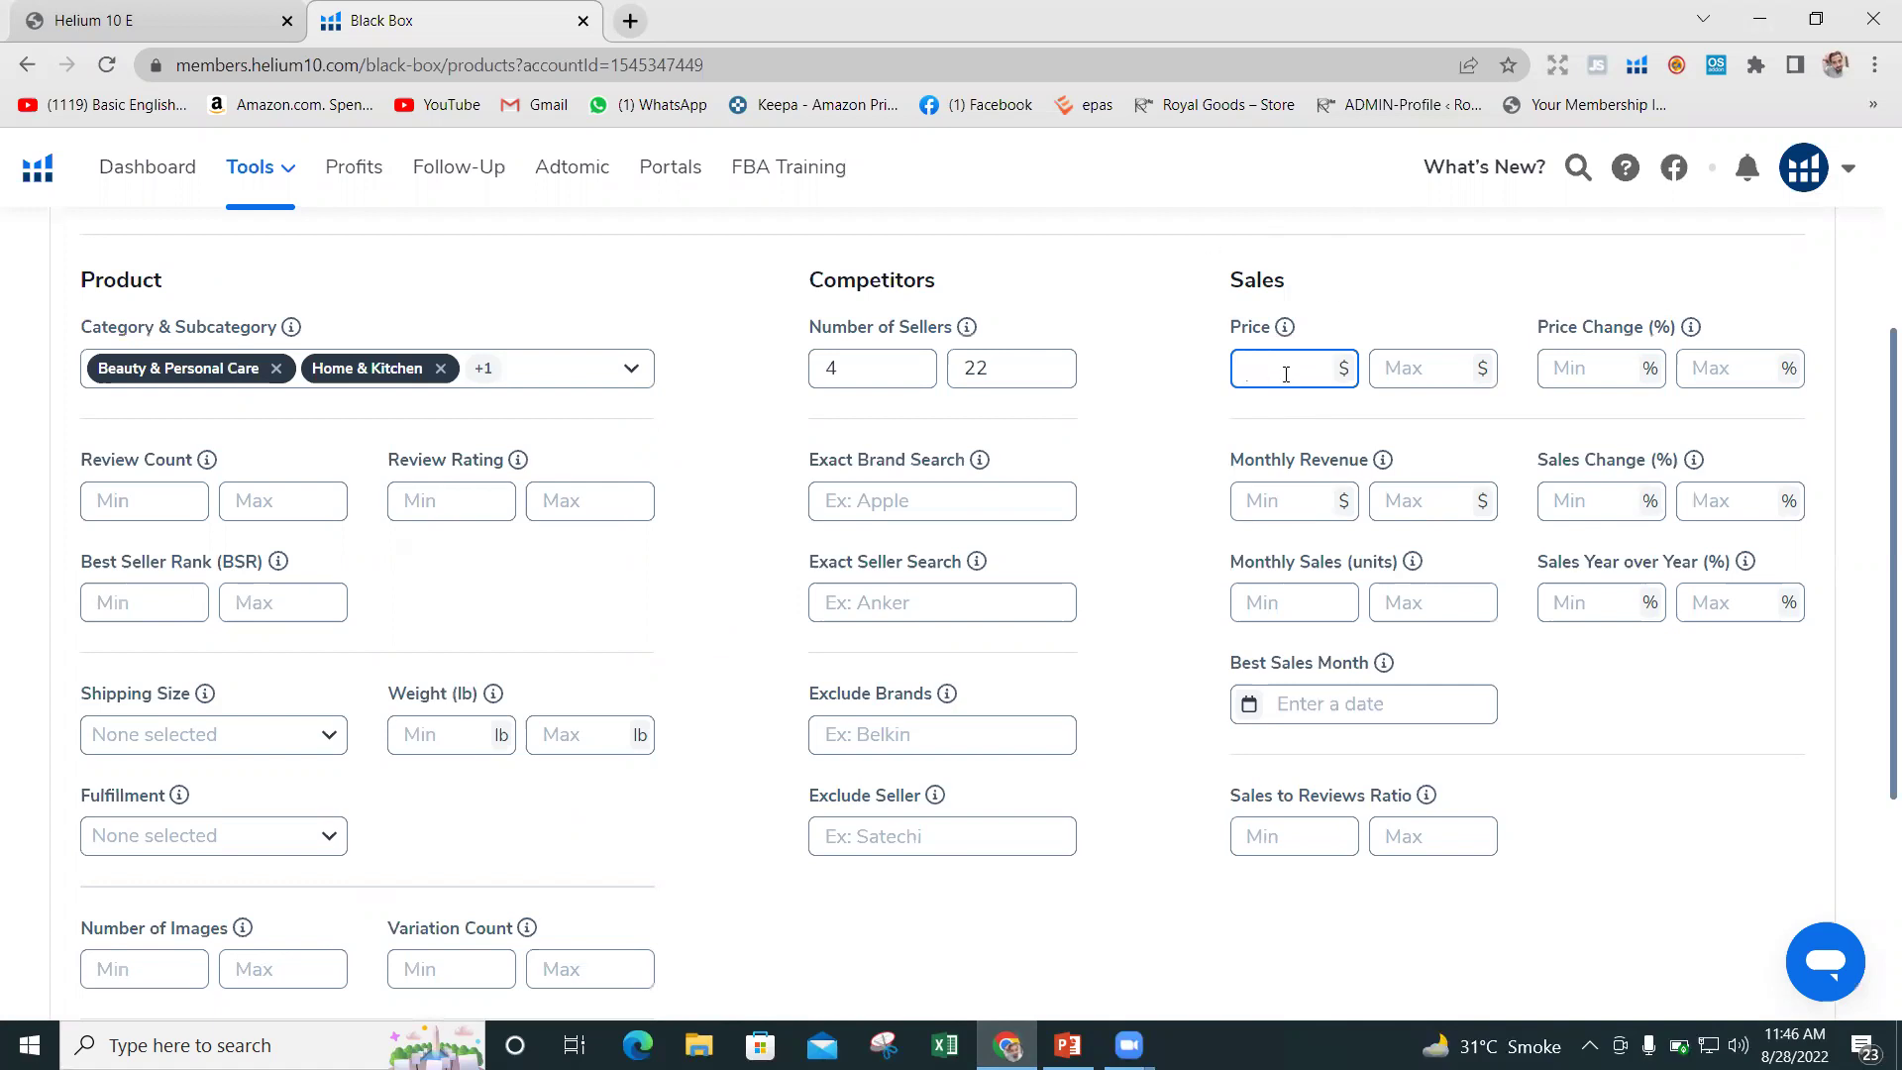
pyautogui.write('15')
pyautogui.click(1406, 371)
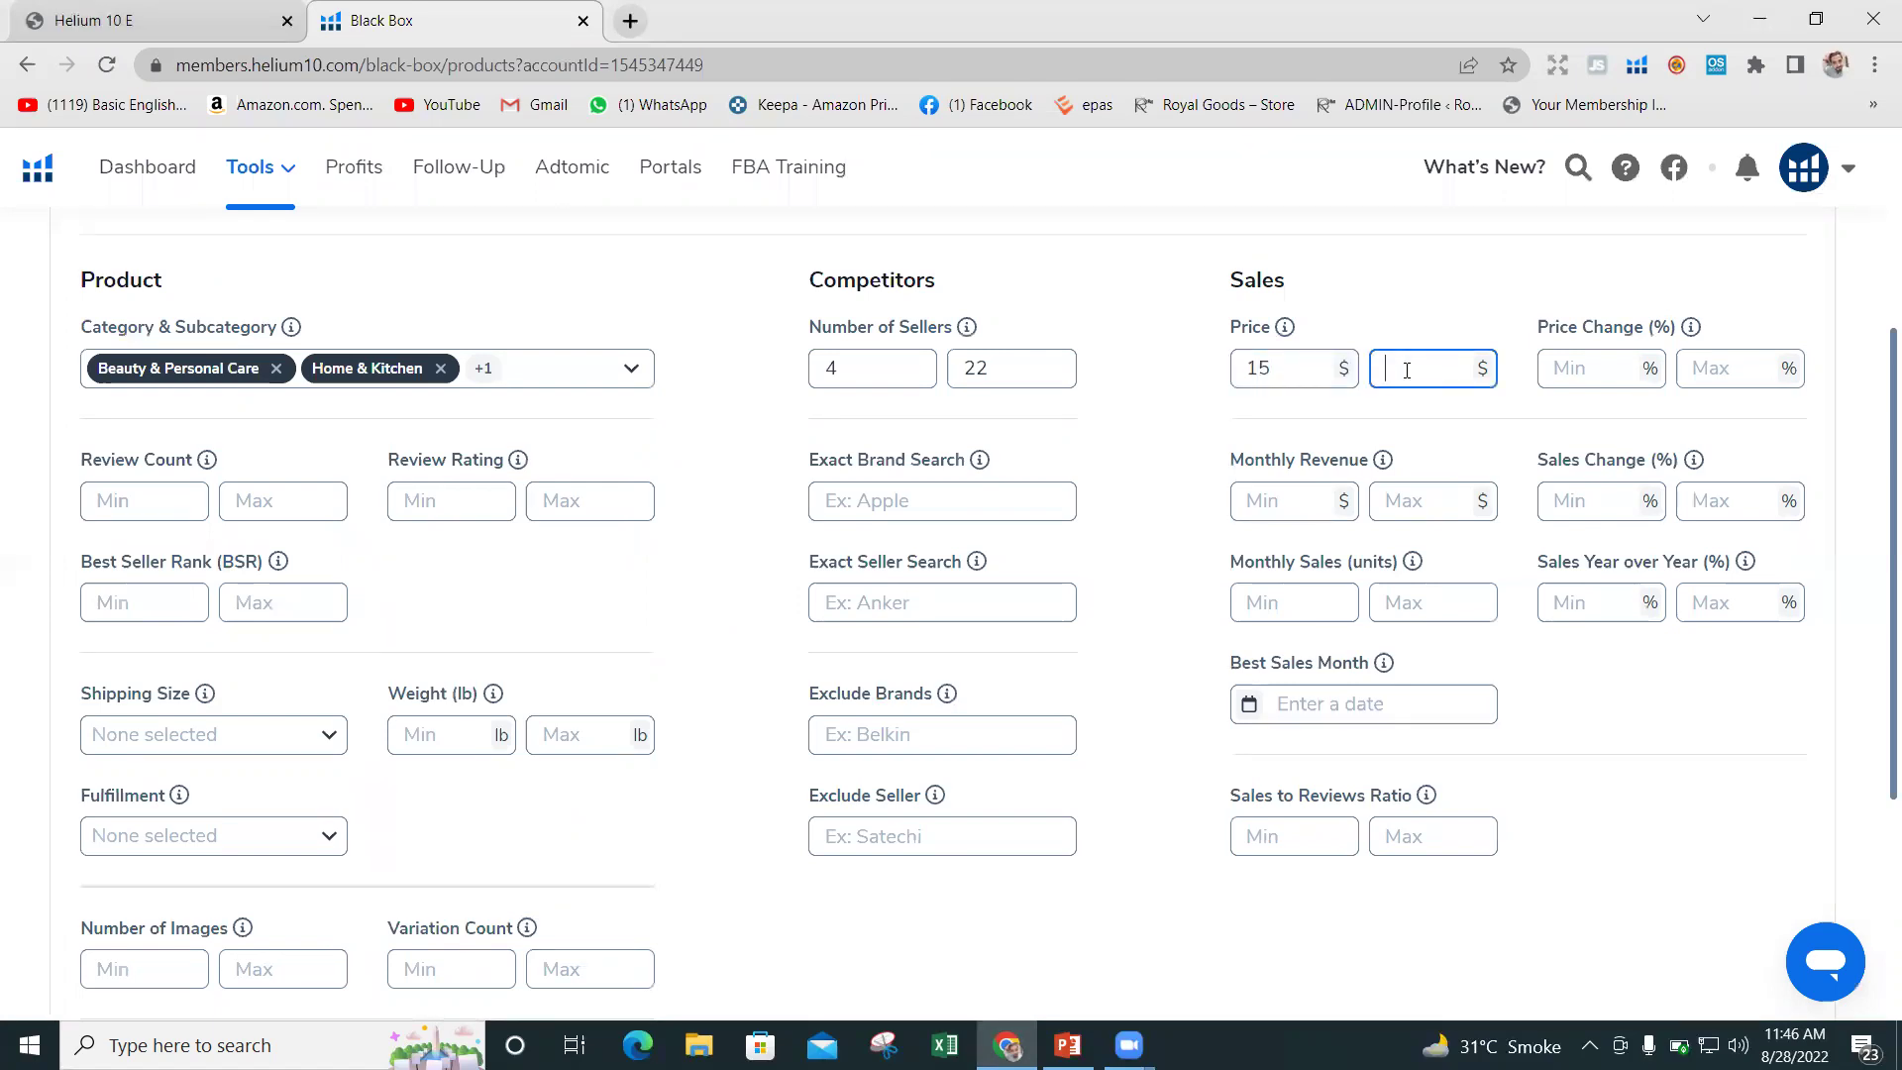
pyautogui.write('50')
pyautogui.click(1129, 446)
# Recheck the PowerPoint criteria and set Black Box's minimum review count to 100 and minimum review rating to 4.2.
pyautogui.hotkey('alt', 'Tab')
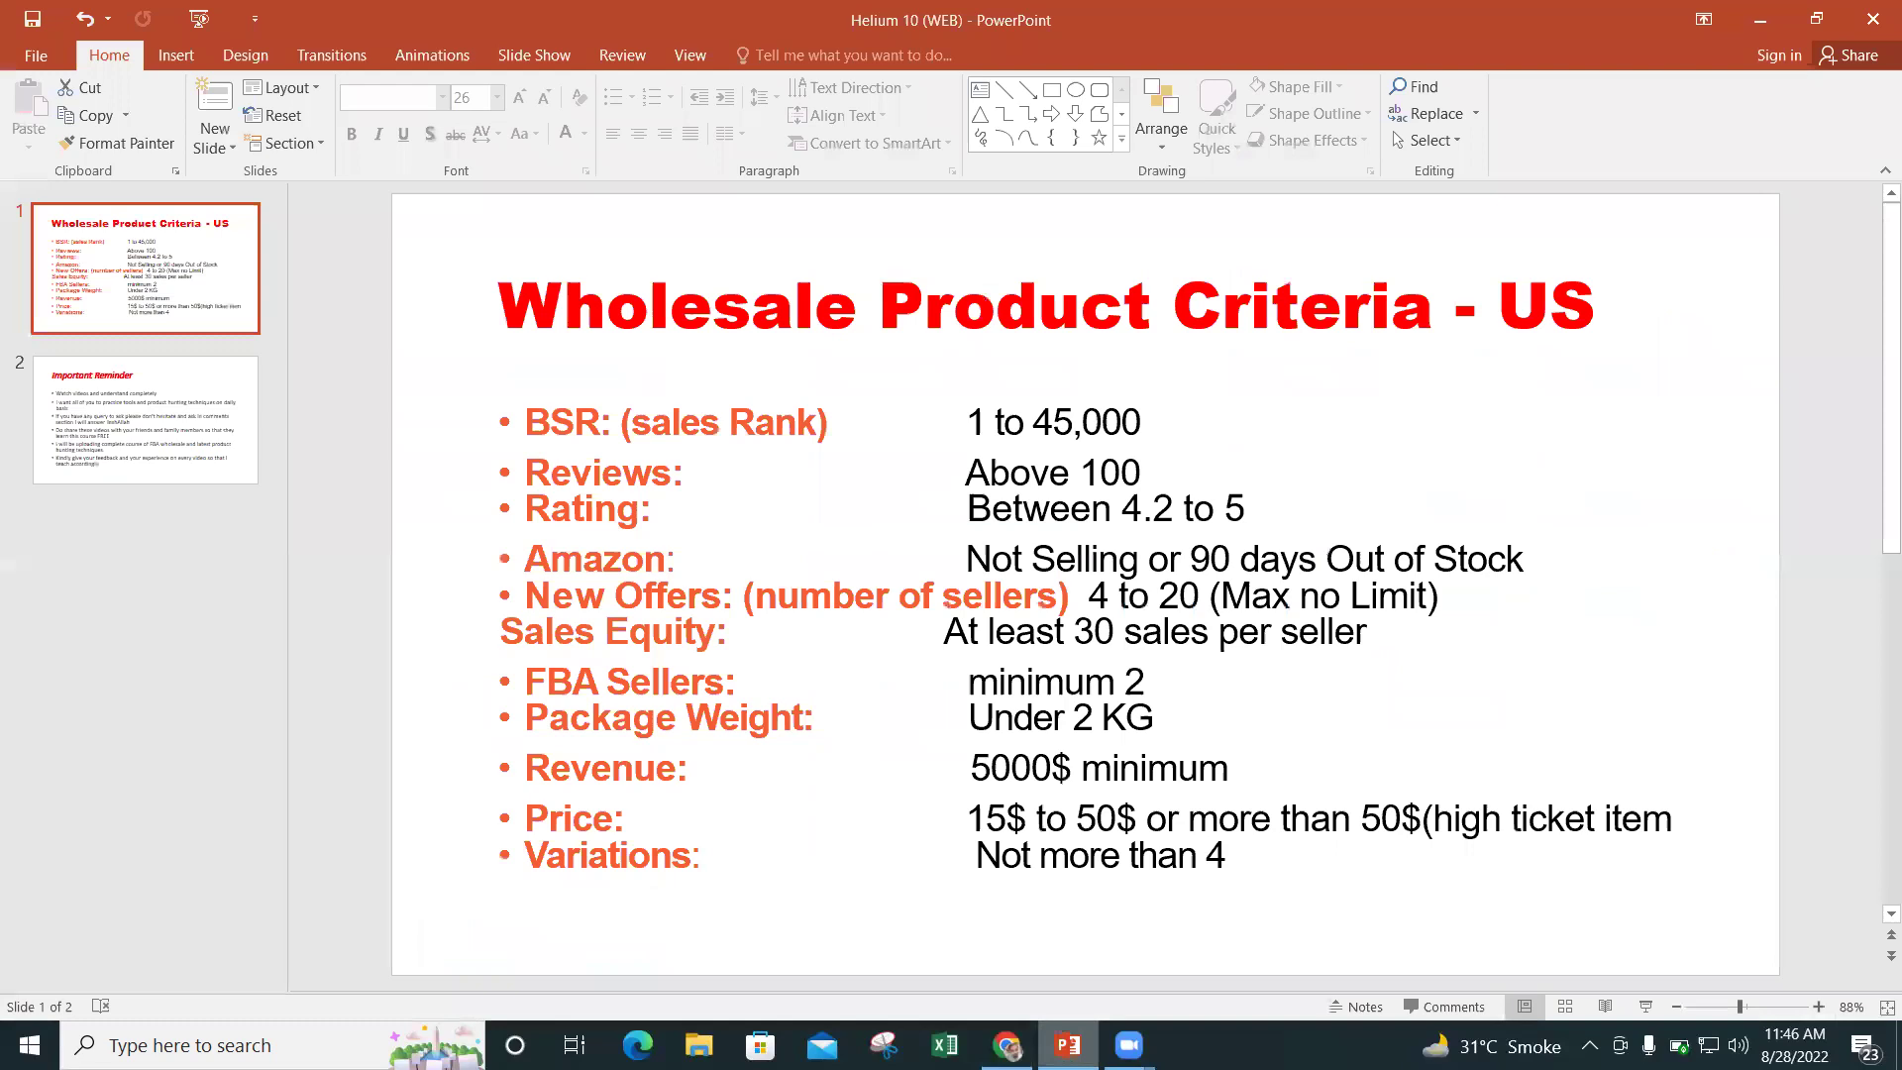
pyautogui.hotkey('alt', 'Tab')
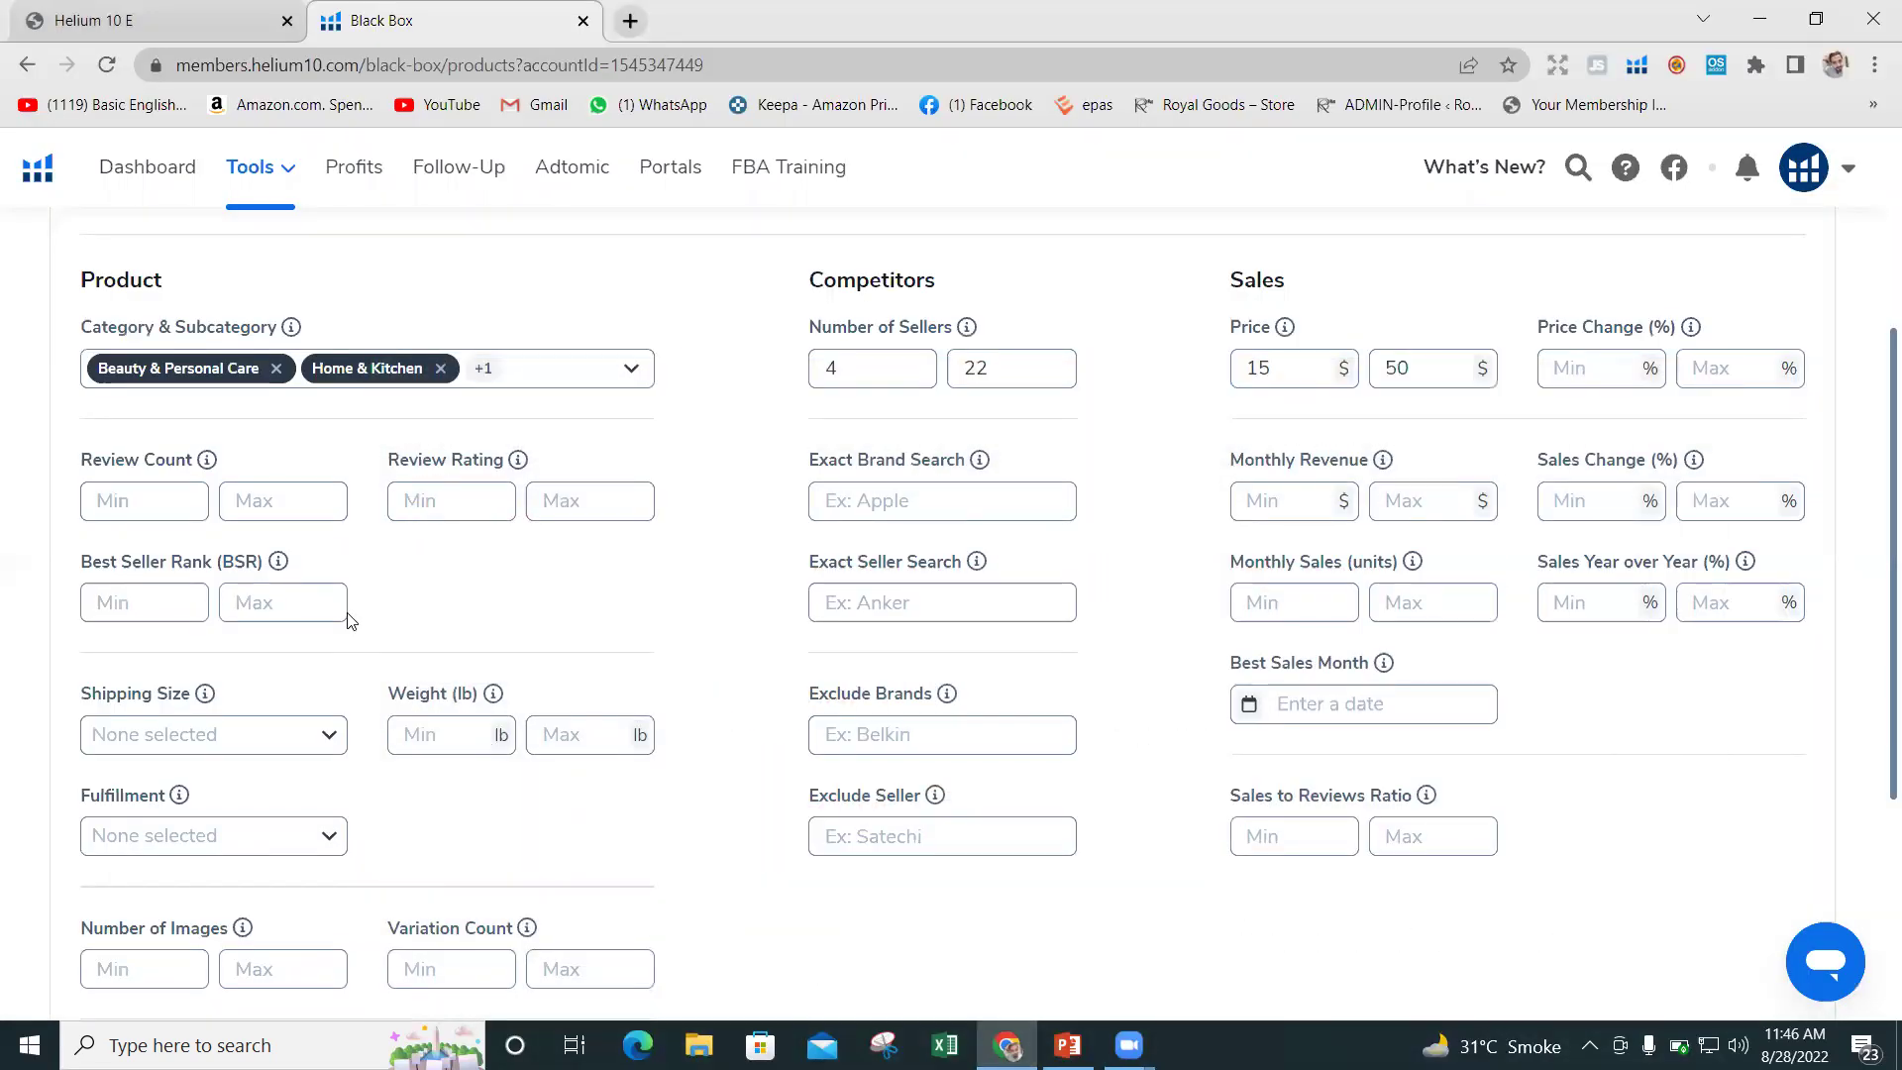
pyautogui.click(147, 498)
pyautogui.write('100')
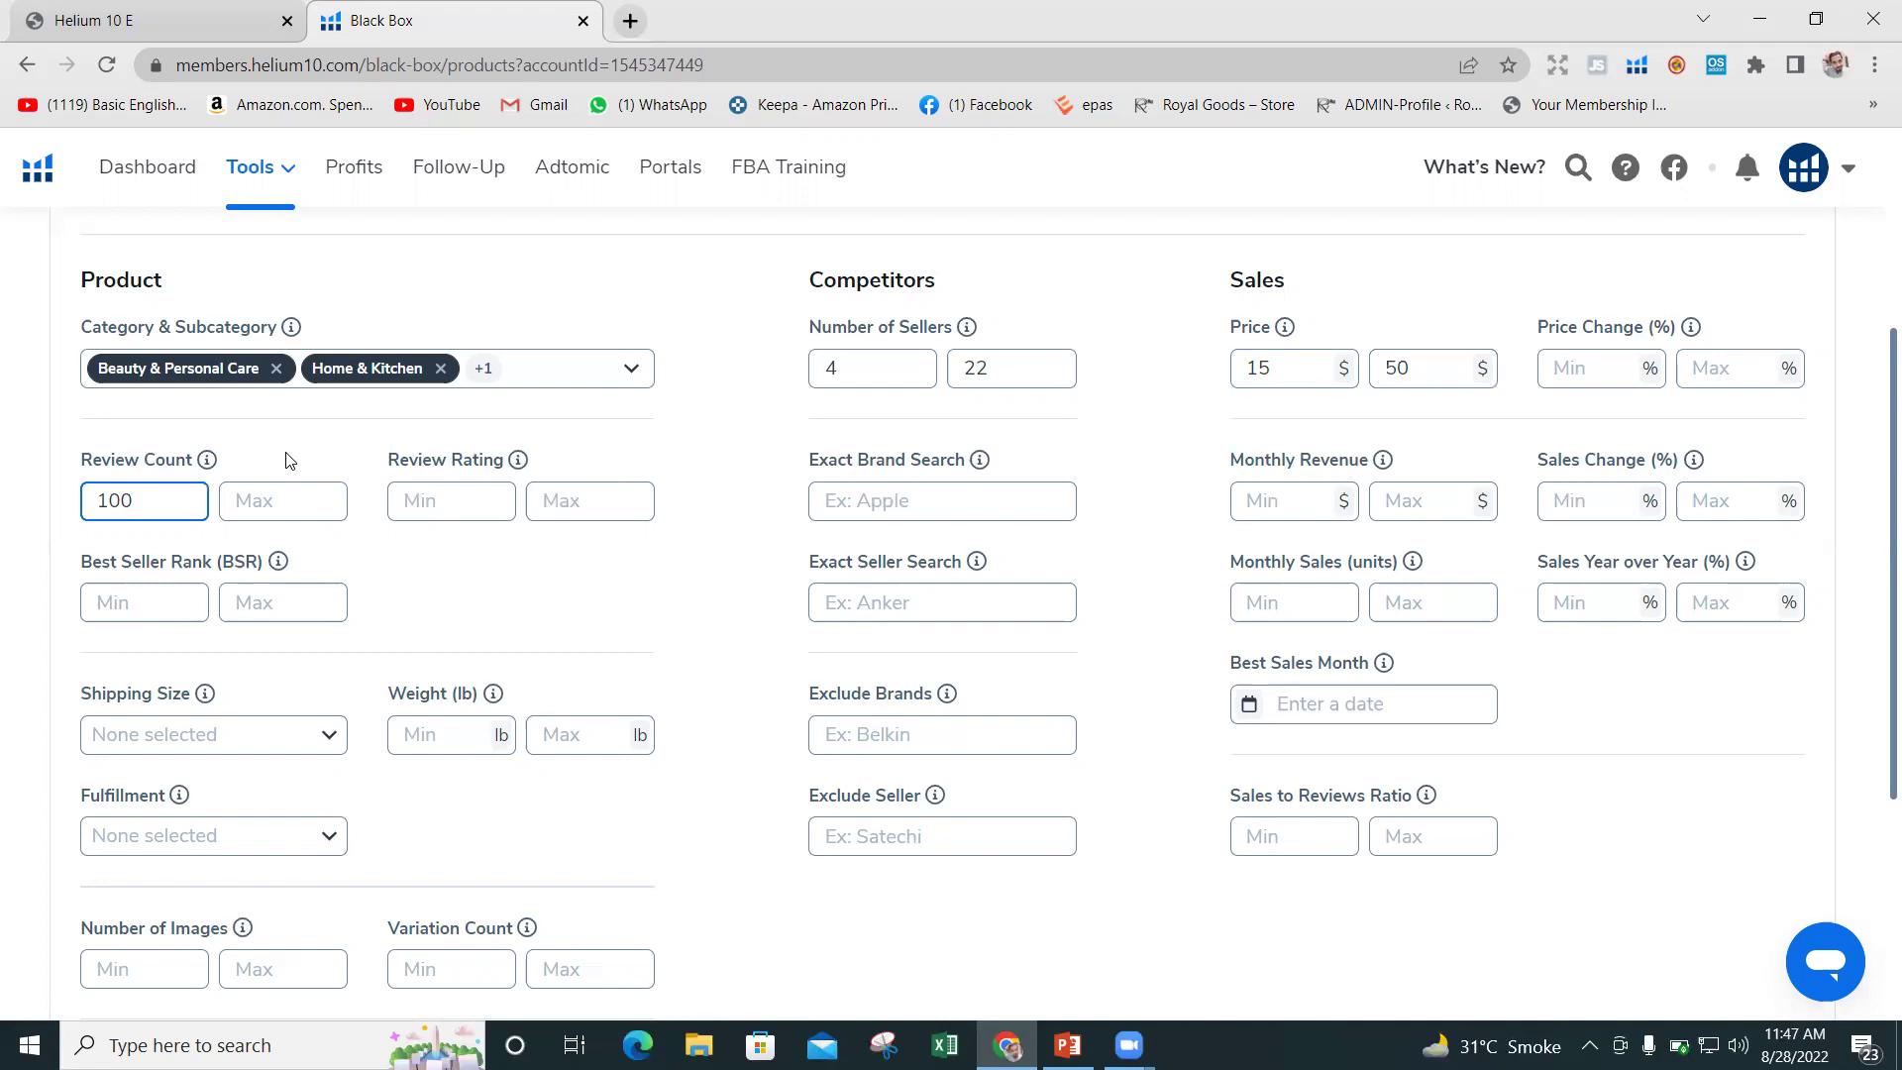
pyautogui.click(414, 494)
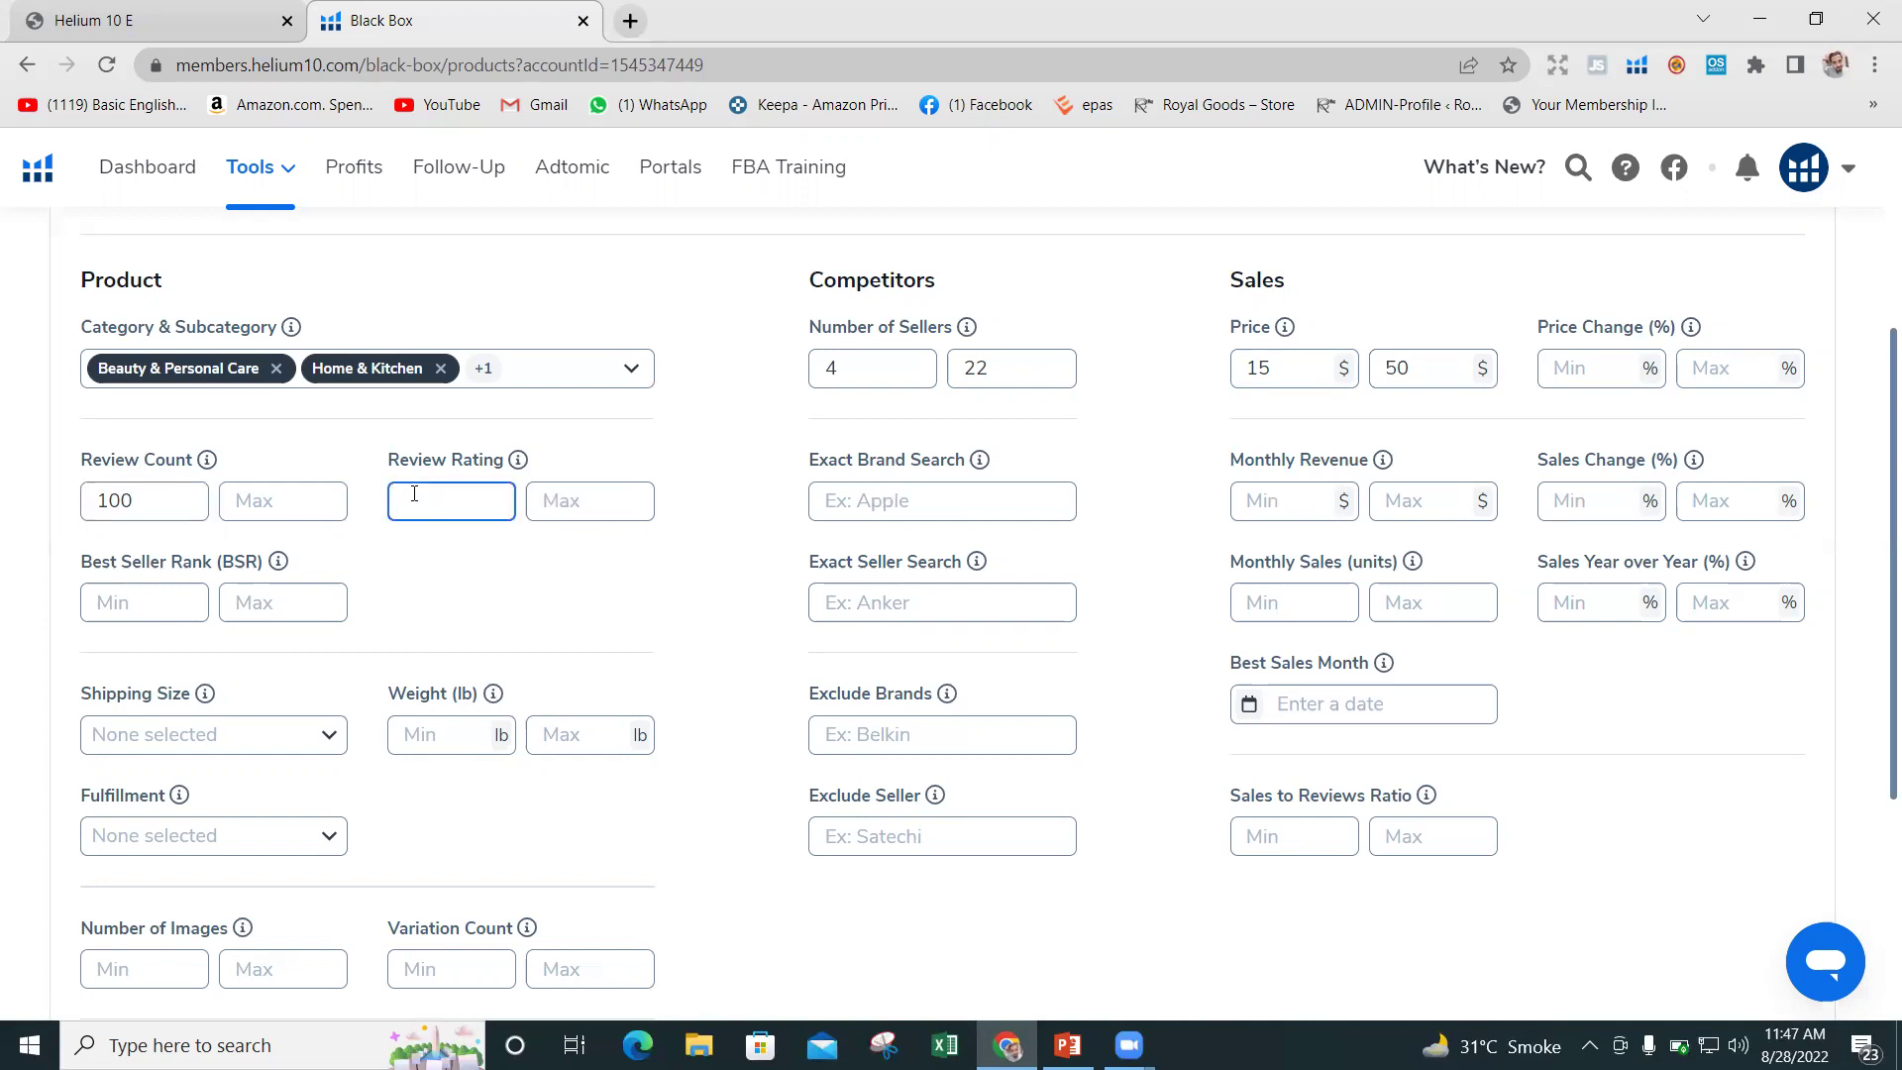
pyautogui.write('4.2')
pyautogui.click(549, 561)
# Set the Best Seller Rank range from 1 to 45000.
pyautogui.click(111, 598)
pyautogui.click(121, 596)
pyautogui.write('1')
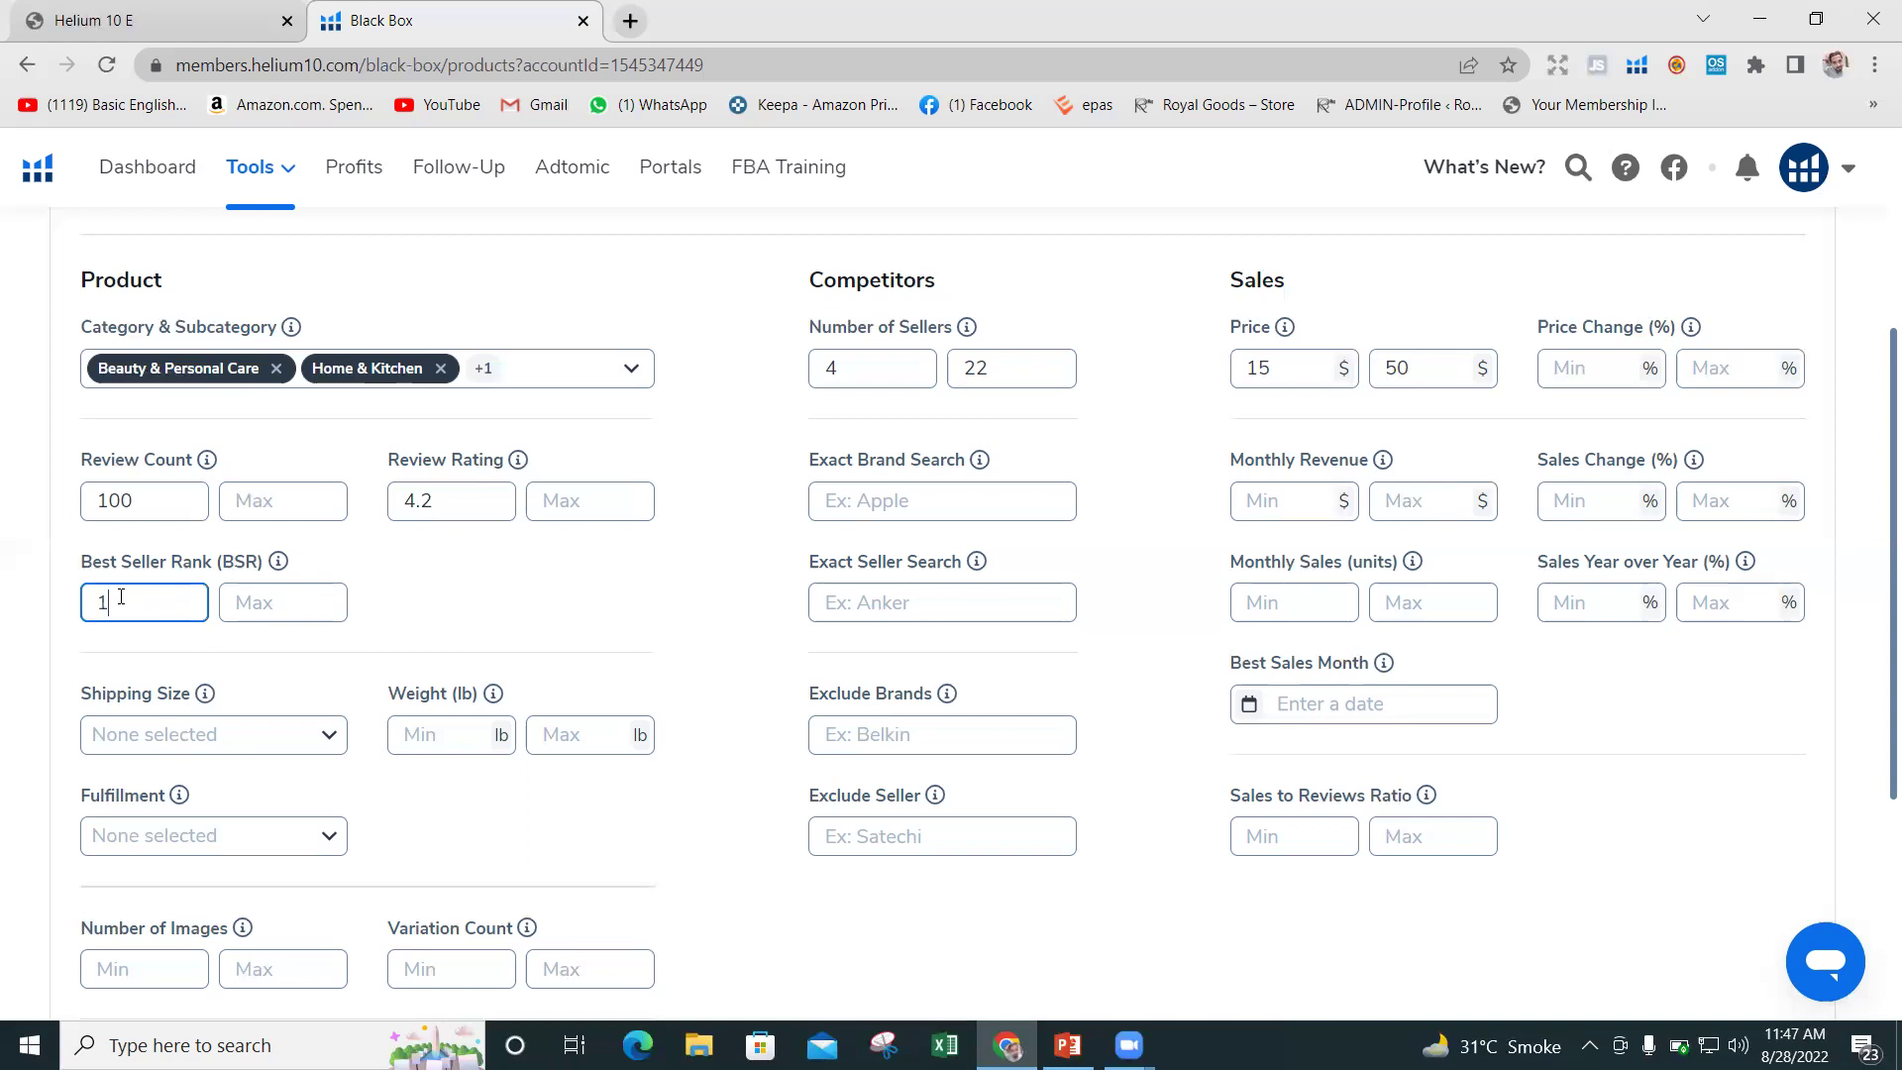
pyautogui.click(230, 601)
pyautogui.write('45000')
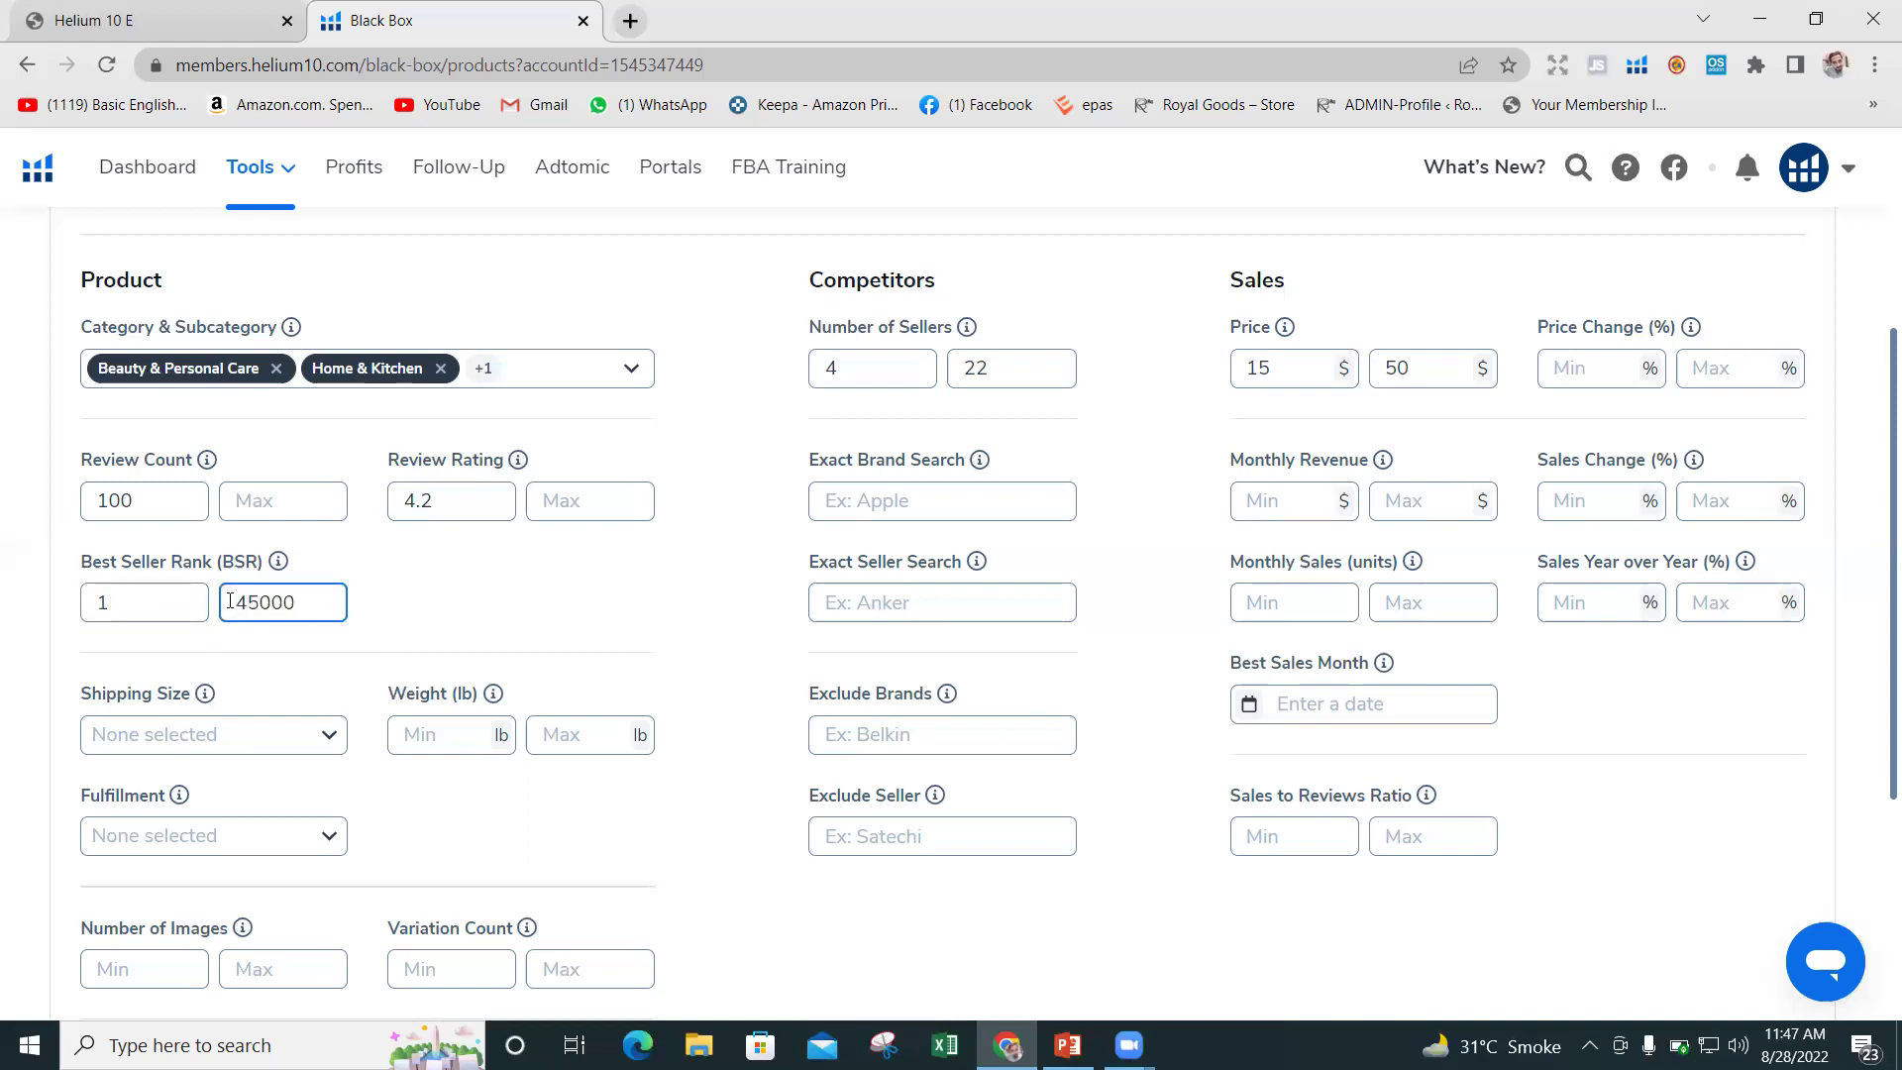
pyautogui.click(458, 611)
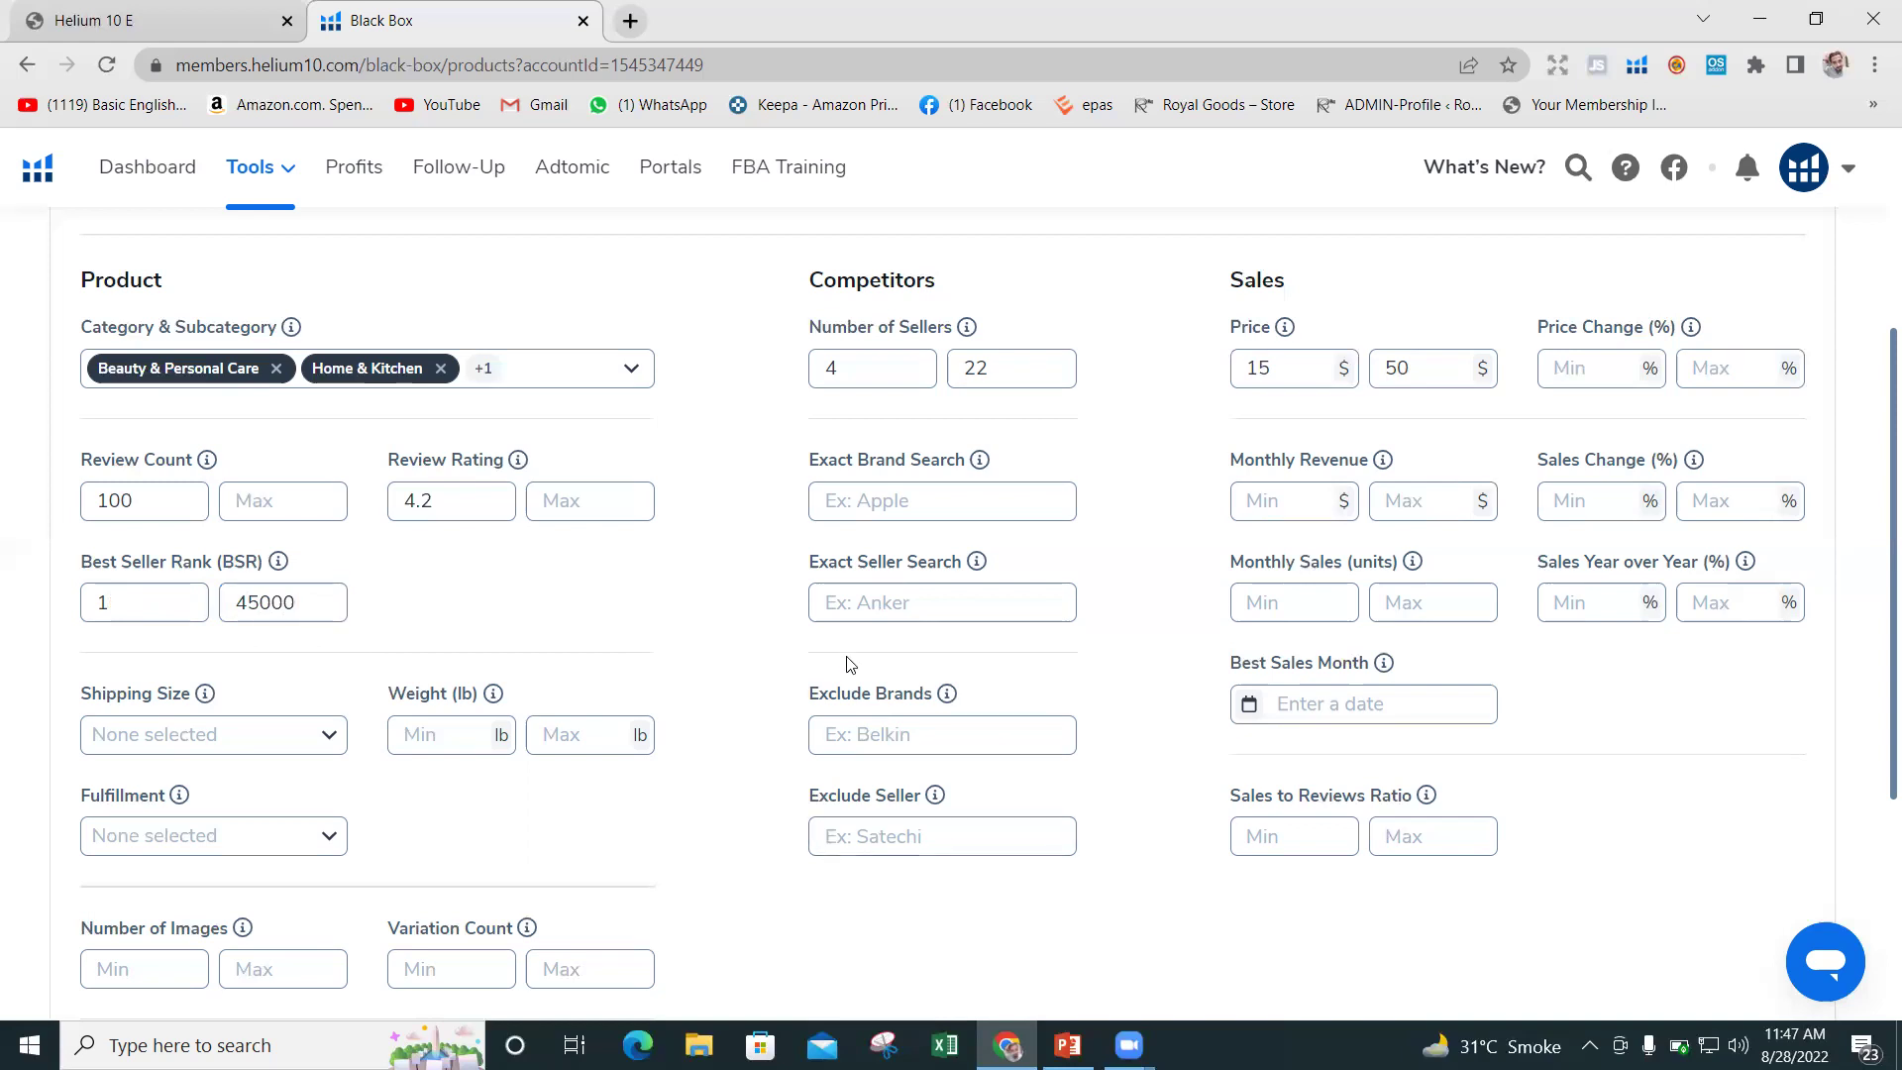
# Filter the shipping size to Small Standard-Size and Large Standard-Size, and set the maximum weight to 3.5 lb.
pyautogui.click(324, 743)
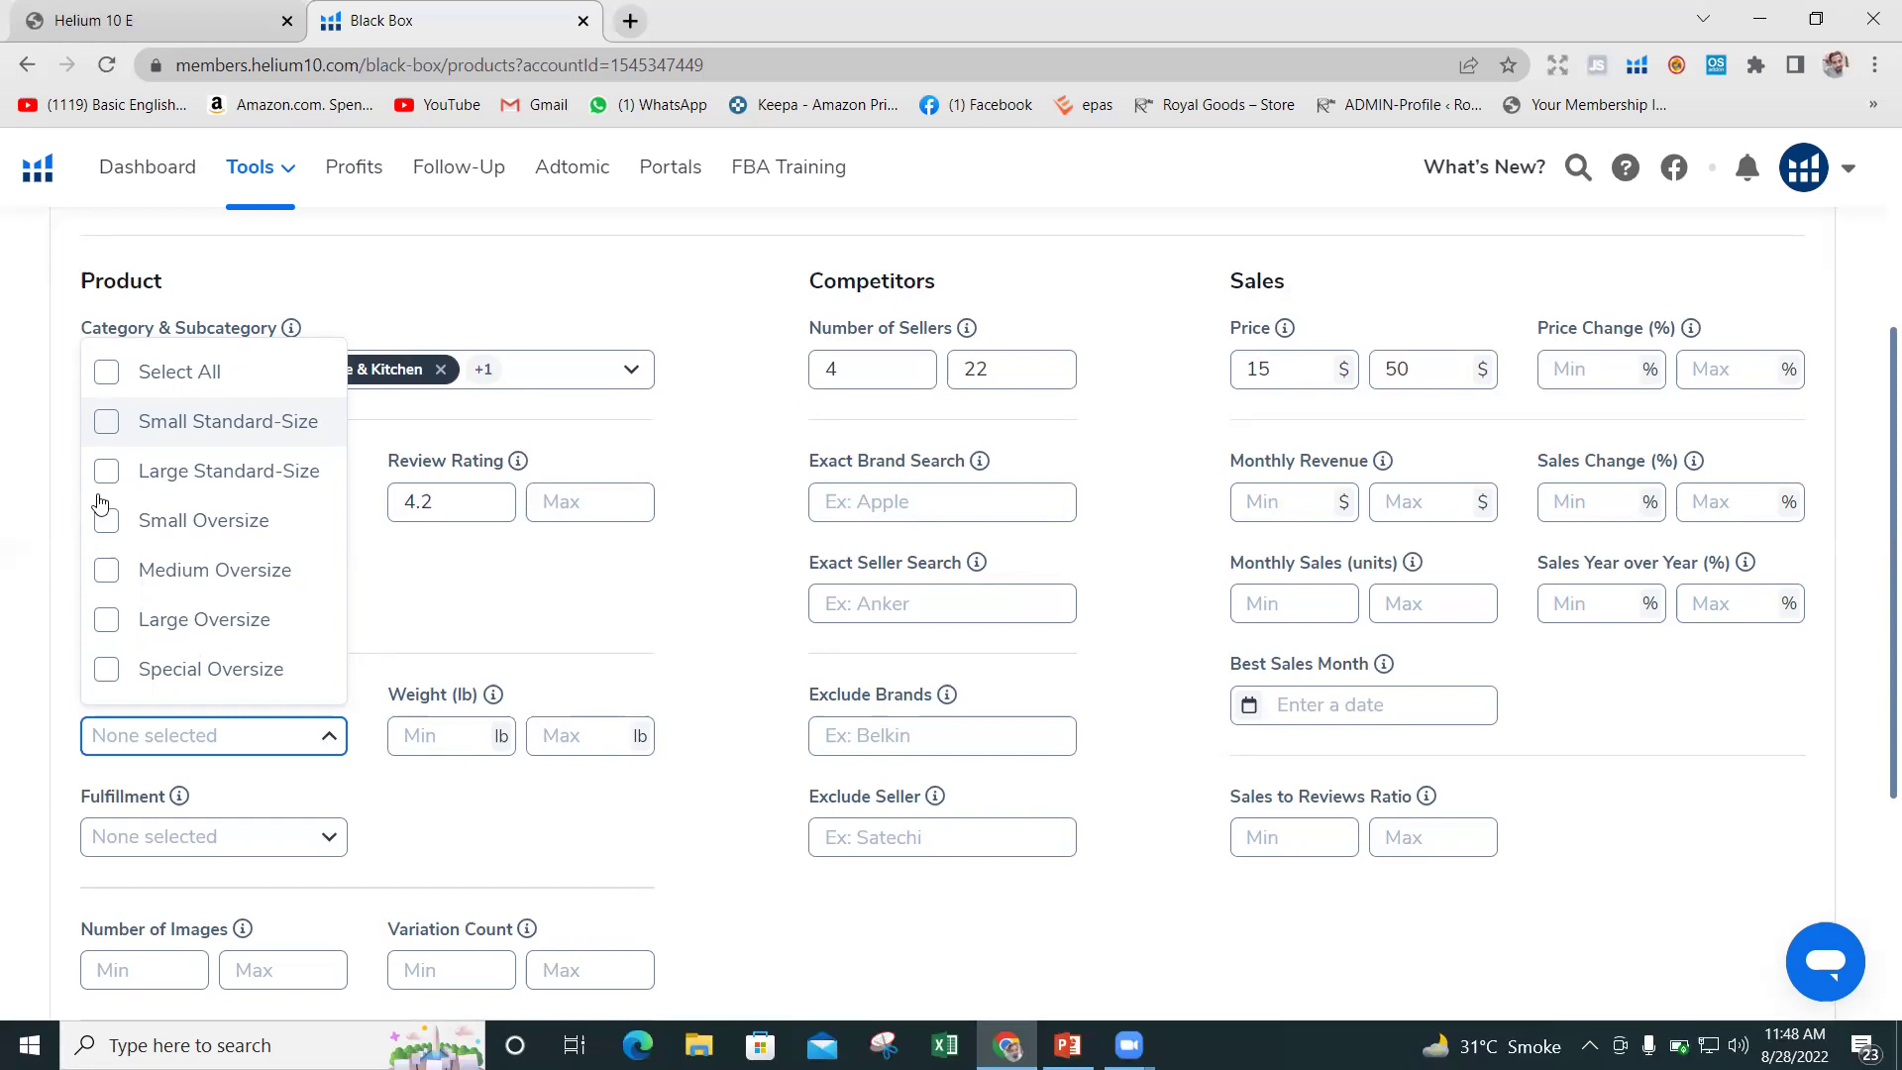
pyautogui.click(107, 422)
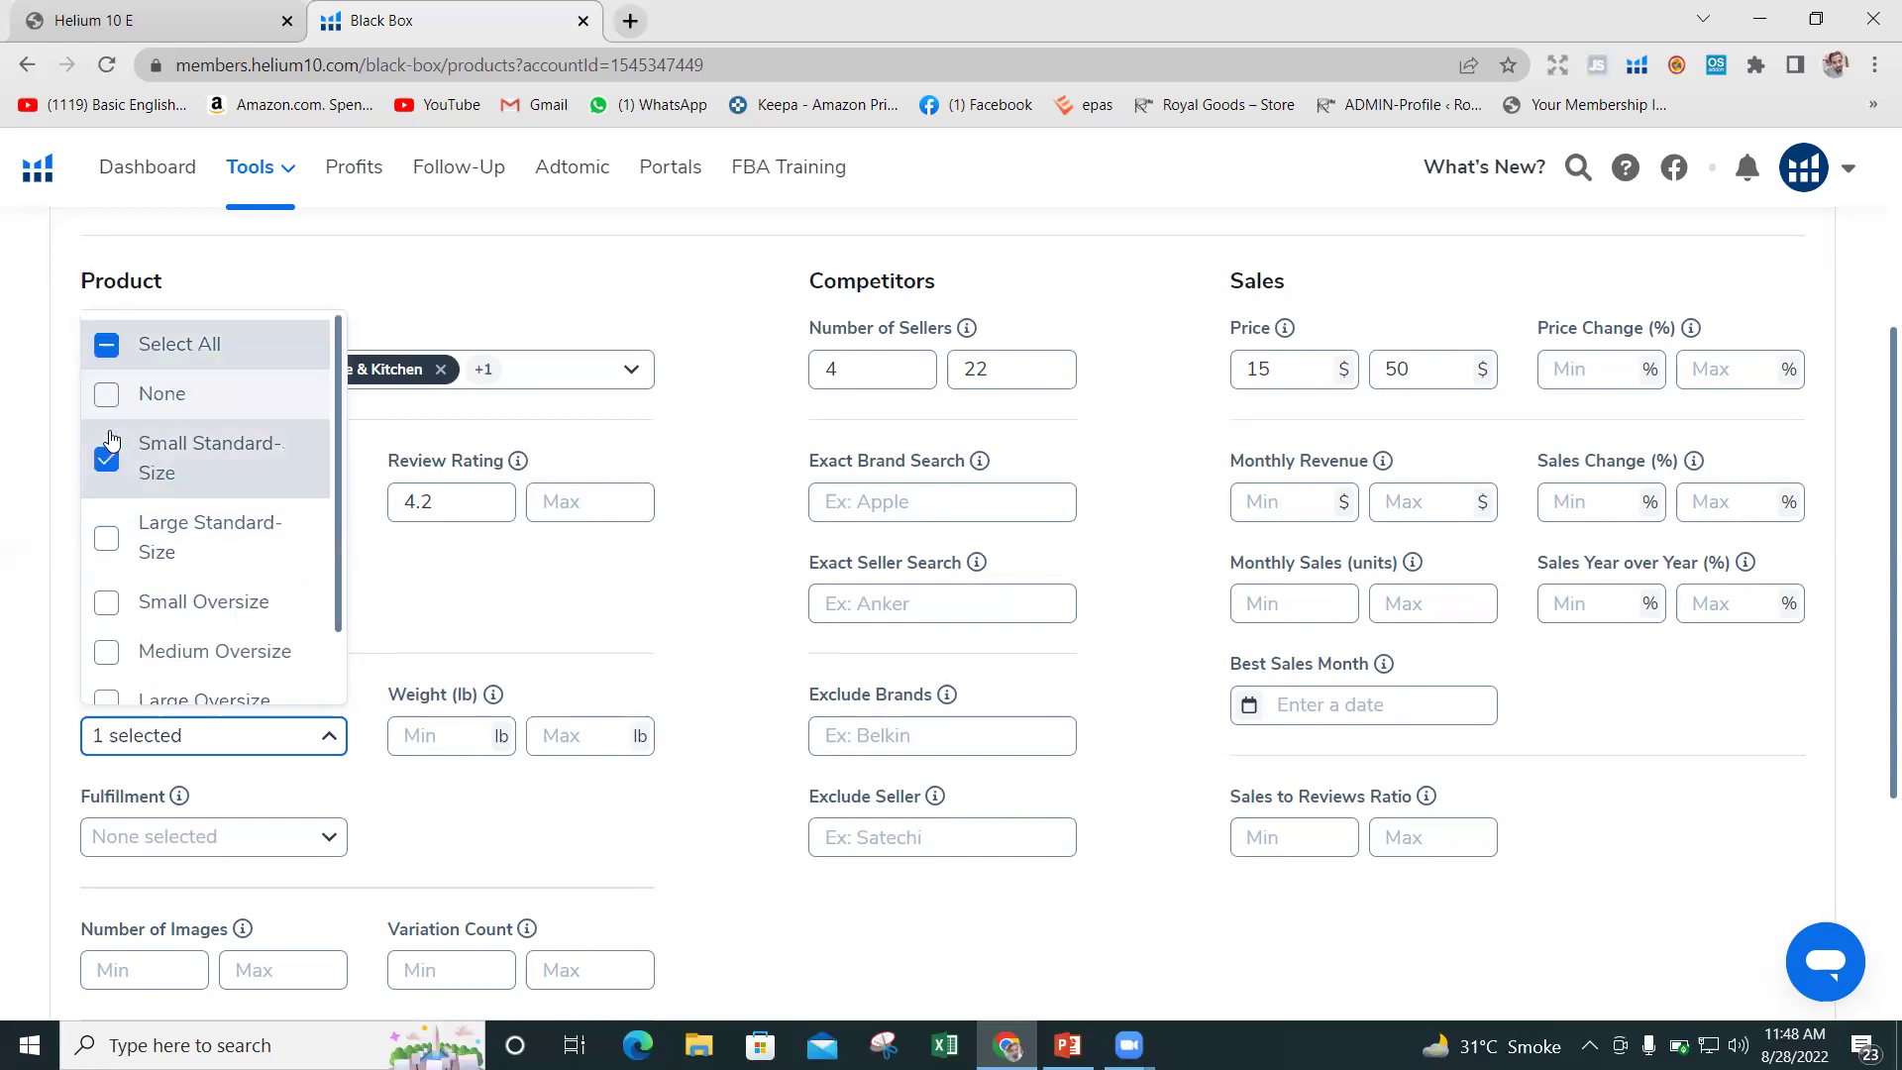
pyautogui.click(107, 541)
pyautogui.click(502, 582)
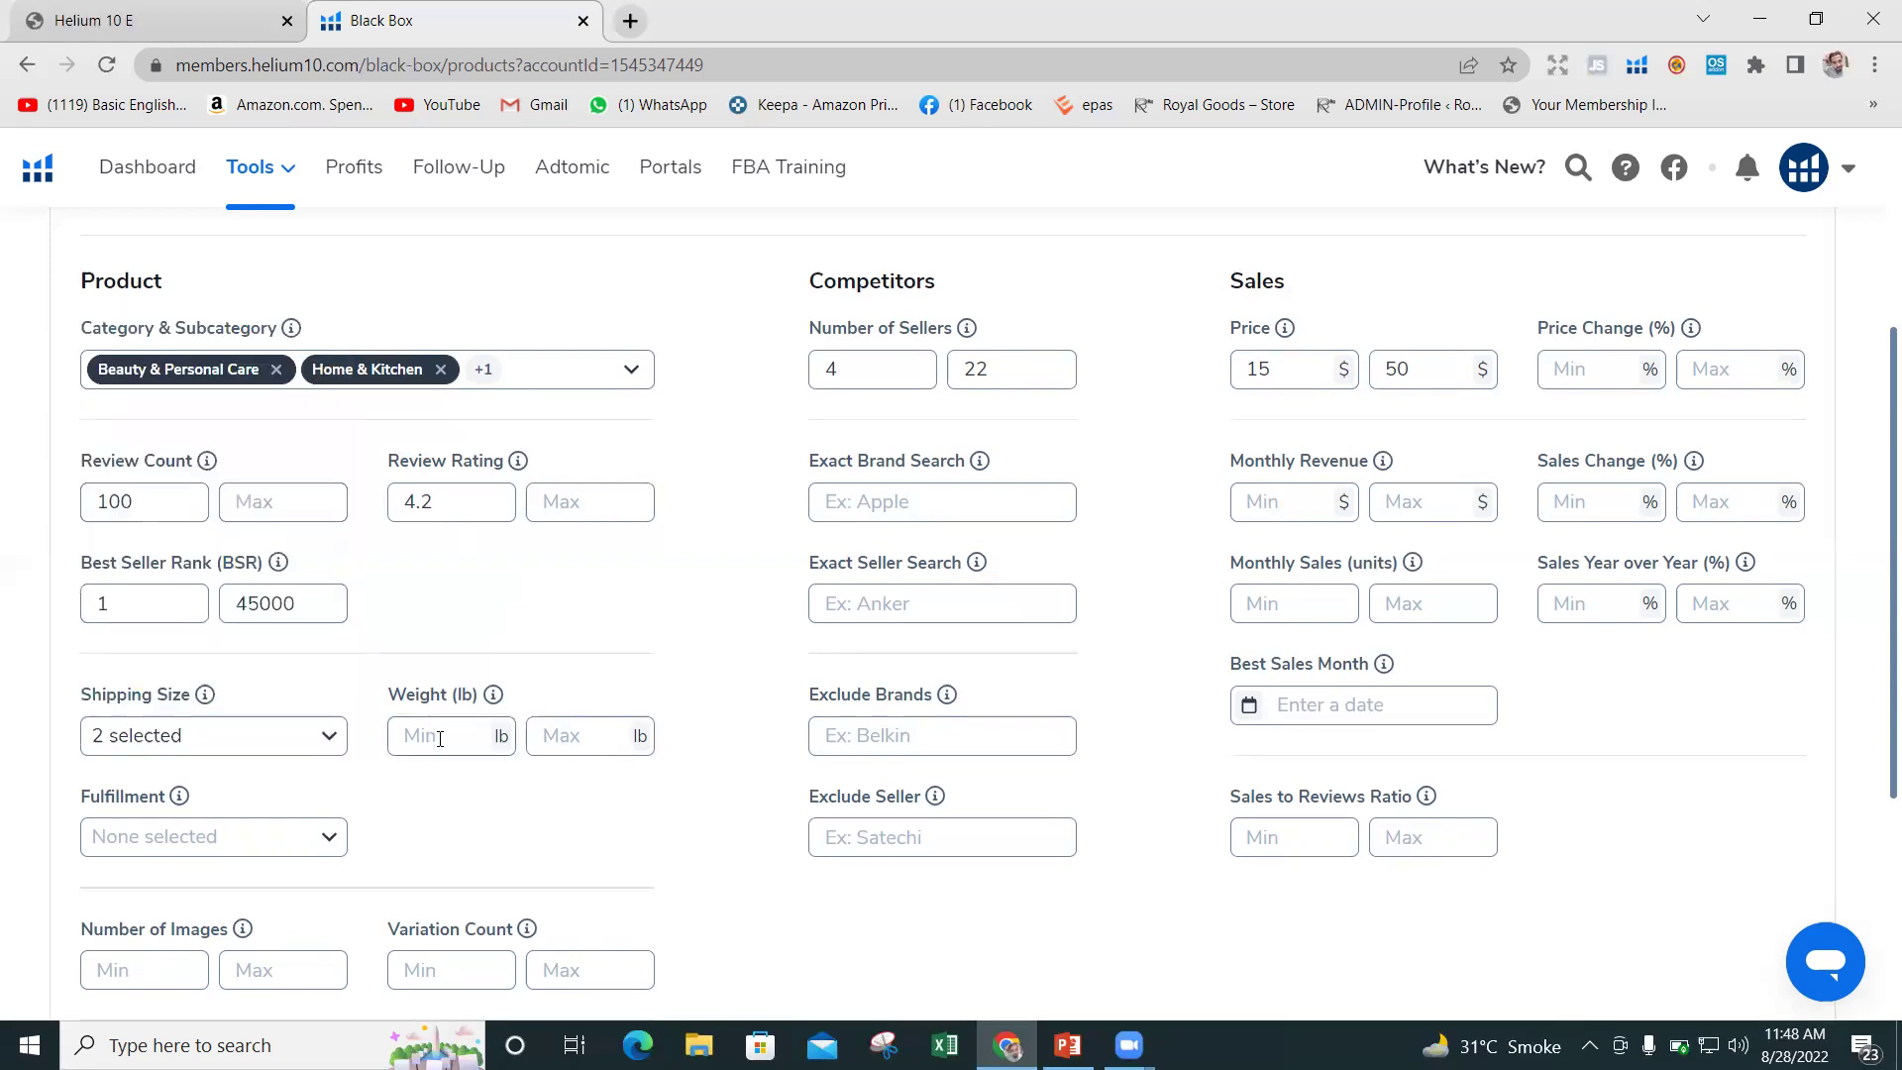
pyautogui.click(547, 735)
pyautogui.write('3.5')
pyautogui.click(497, 805)
# Limit the fulfillment filter to FBA and FBM.
pyautogui.click(329, 841)
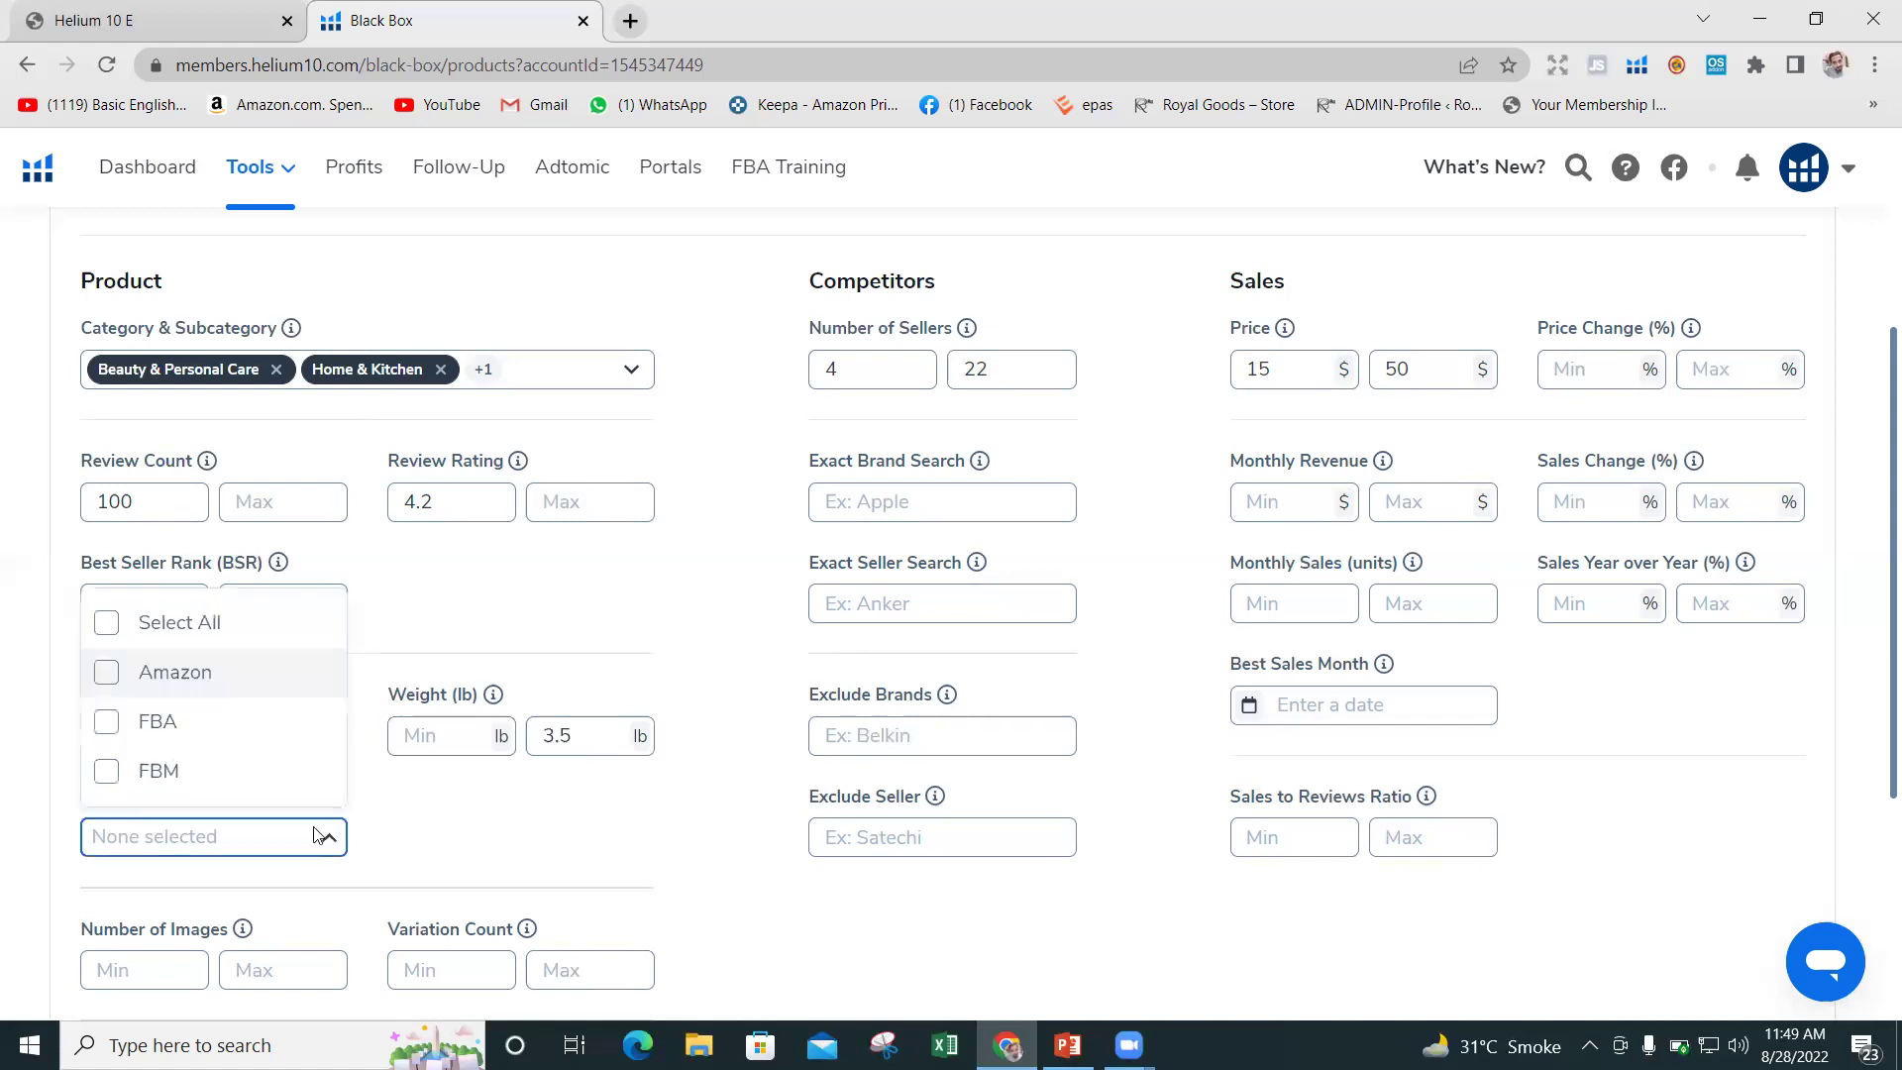
pyautogui.click(198, 721)
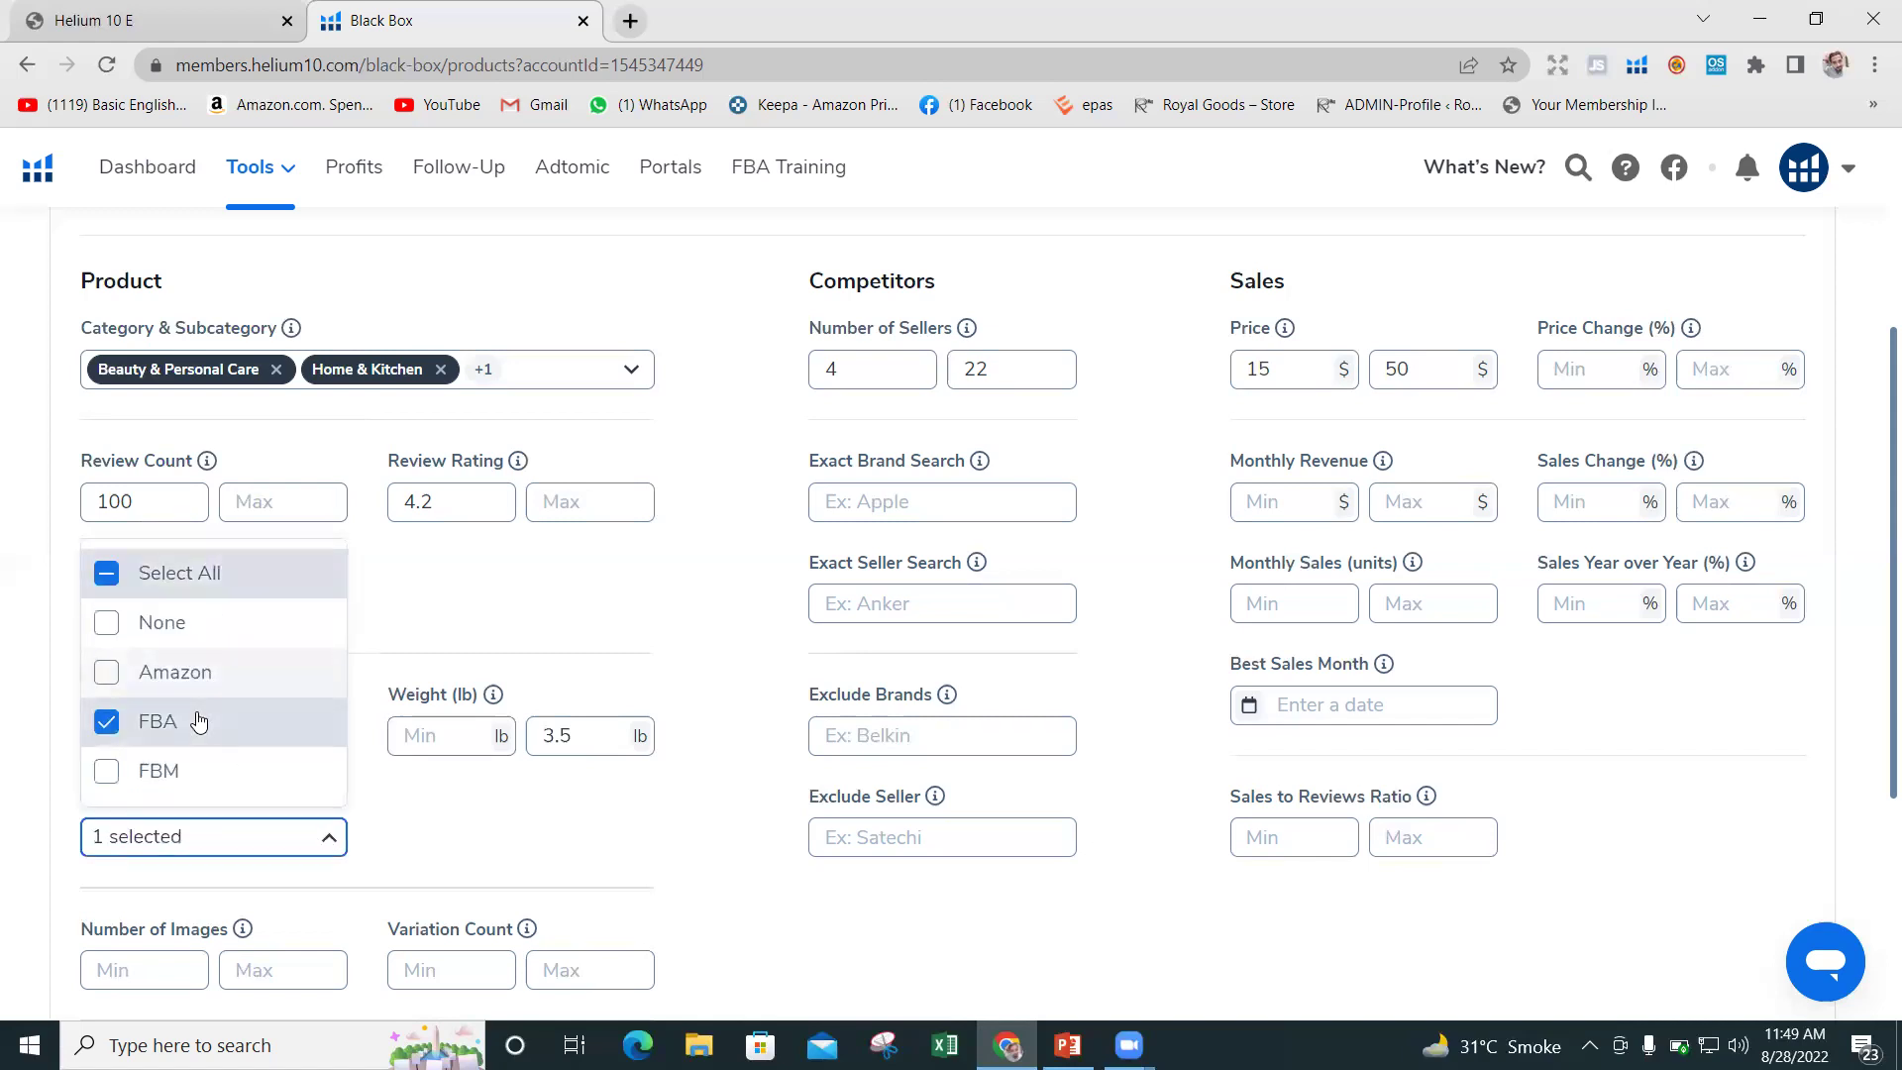
pyautogui.click(193, 769)
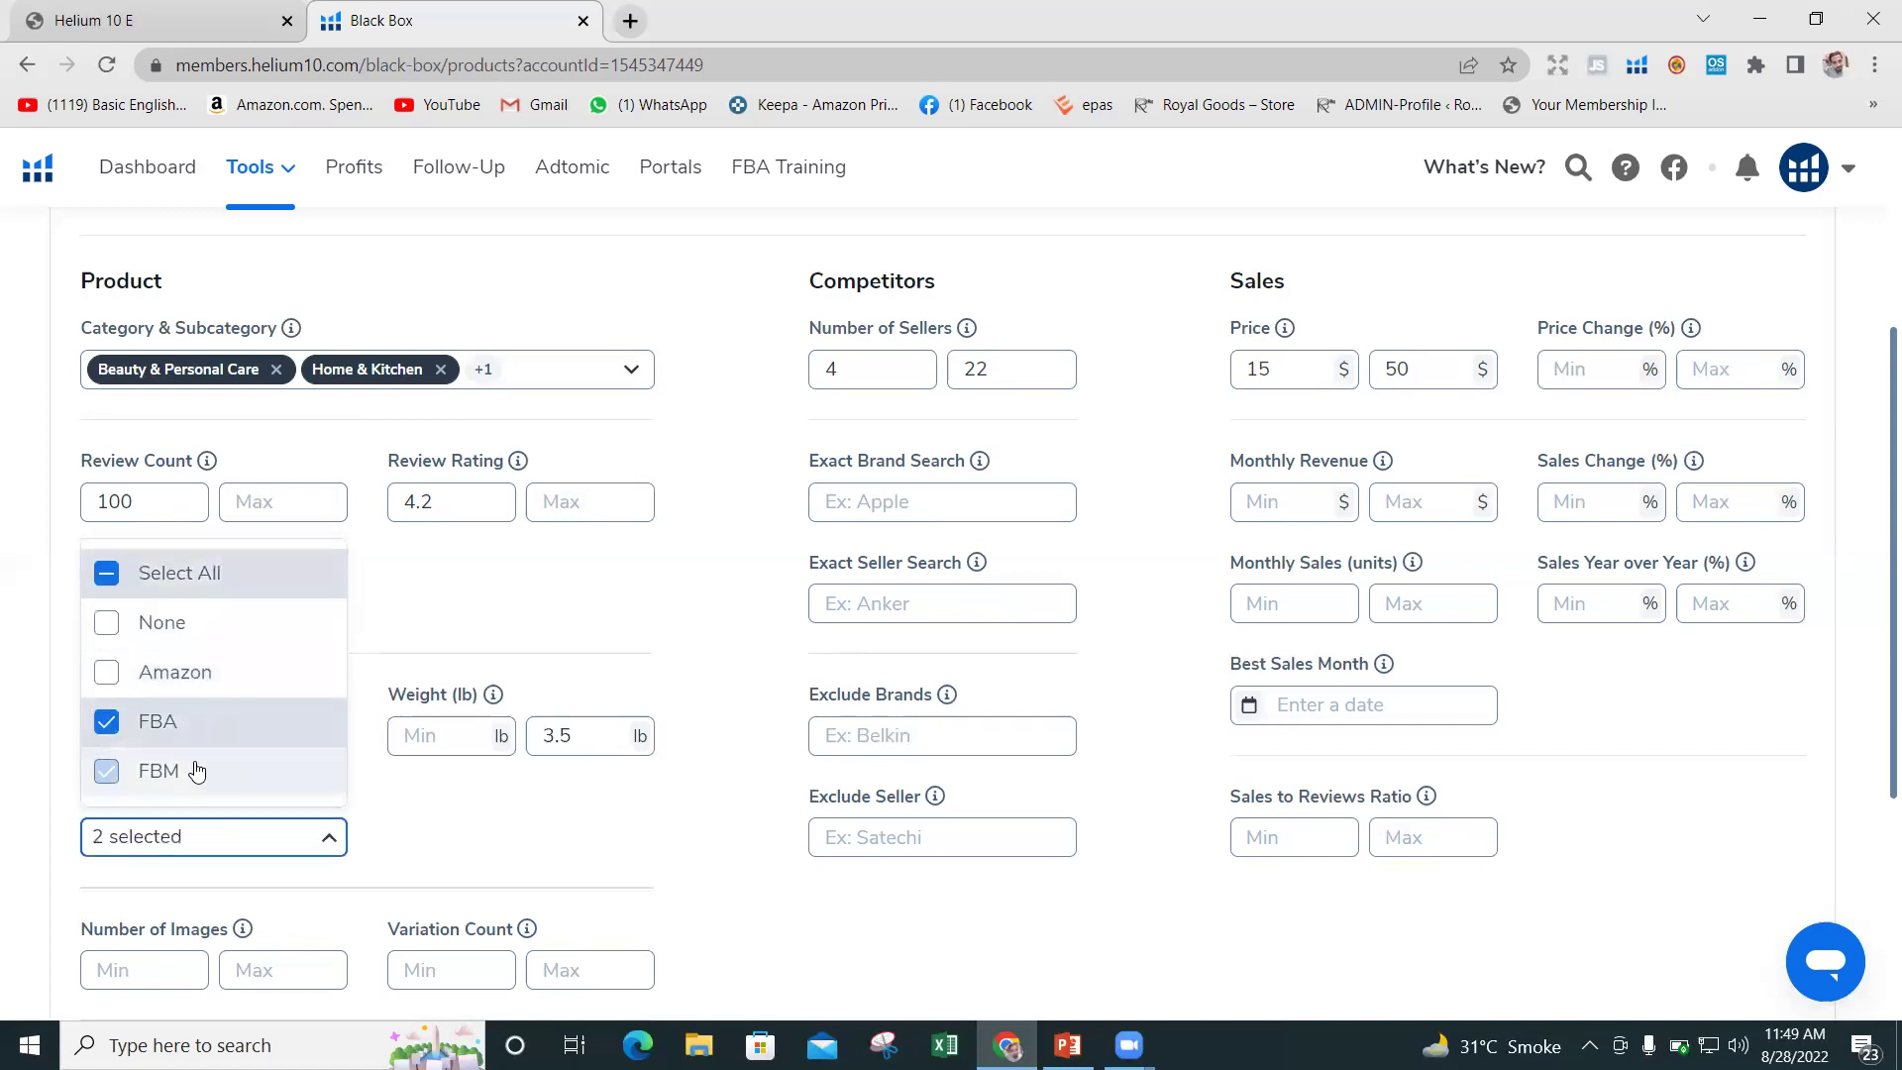
pyautogui.click(432, 799)
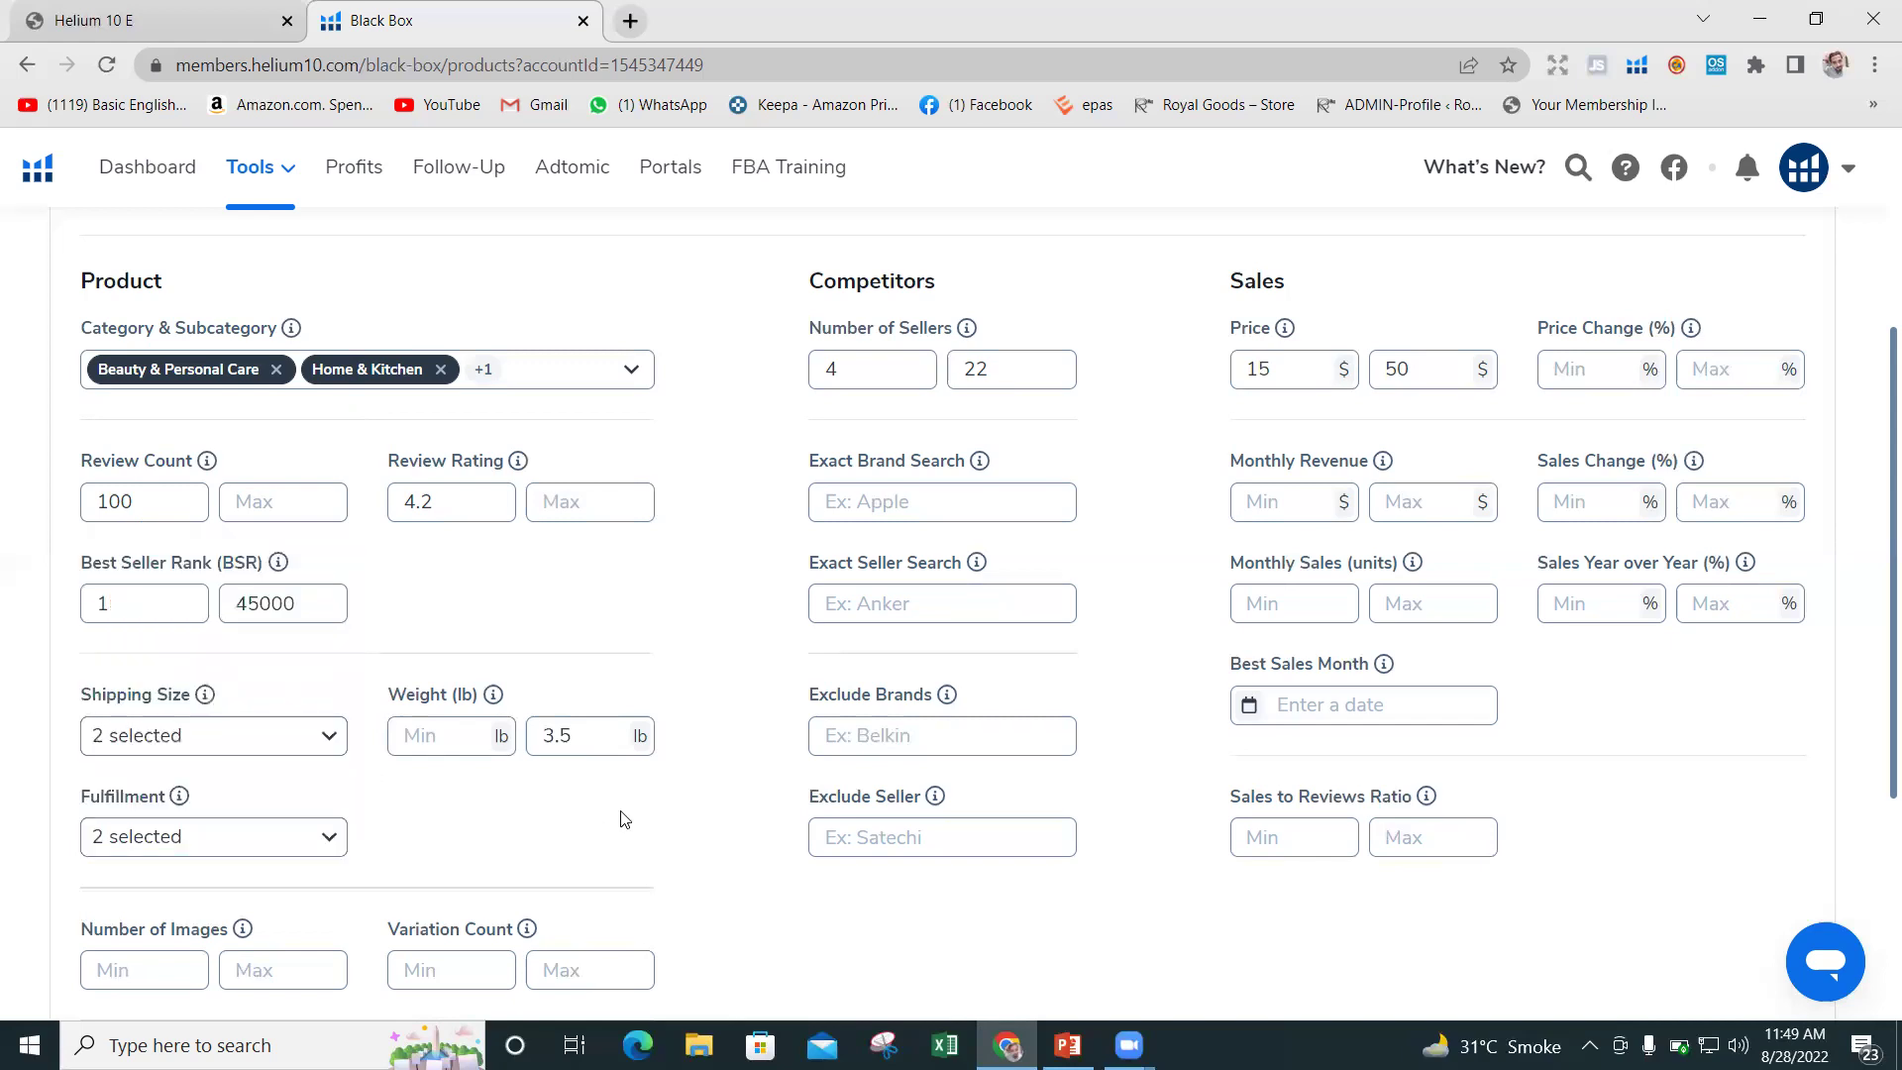
# Set the minimum monthly revenue to $5000 and the minimum monthly sales to 350 units.
pyautogui.click(1252, 513)
pyautogui.click(1252, 513)
pyautogui.write('5000')
pyautogui.click(1264, 607)
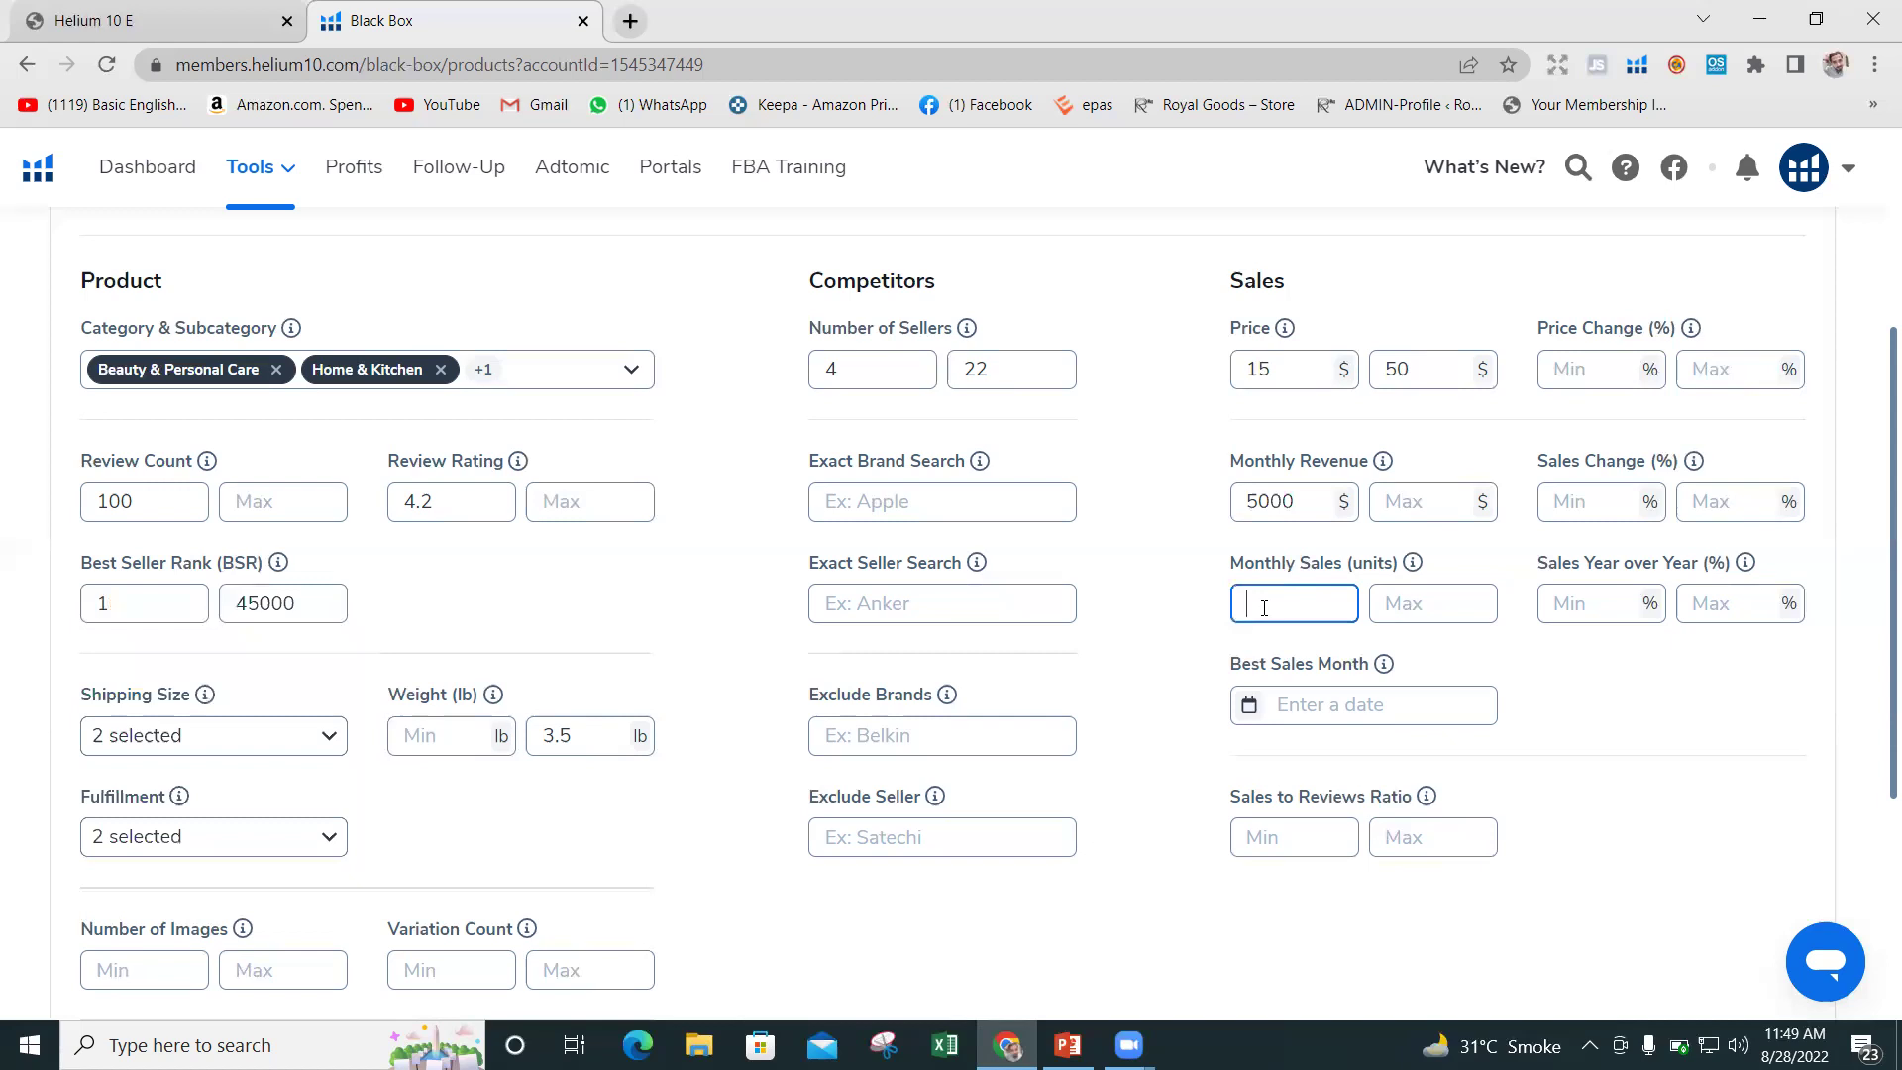
pyautogui.write('350')
# Consult the variations criterion in PowerPoint and, back in Black Box, set the maximum variation count to 4.
pyautogui.hotkey('alt', 'Tab')
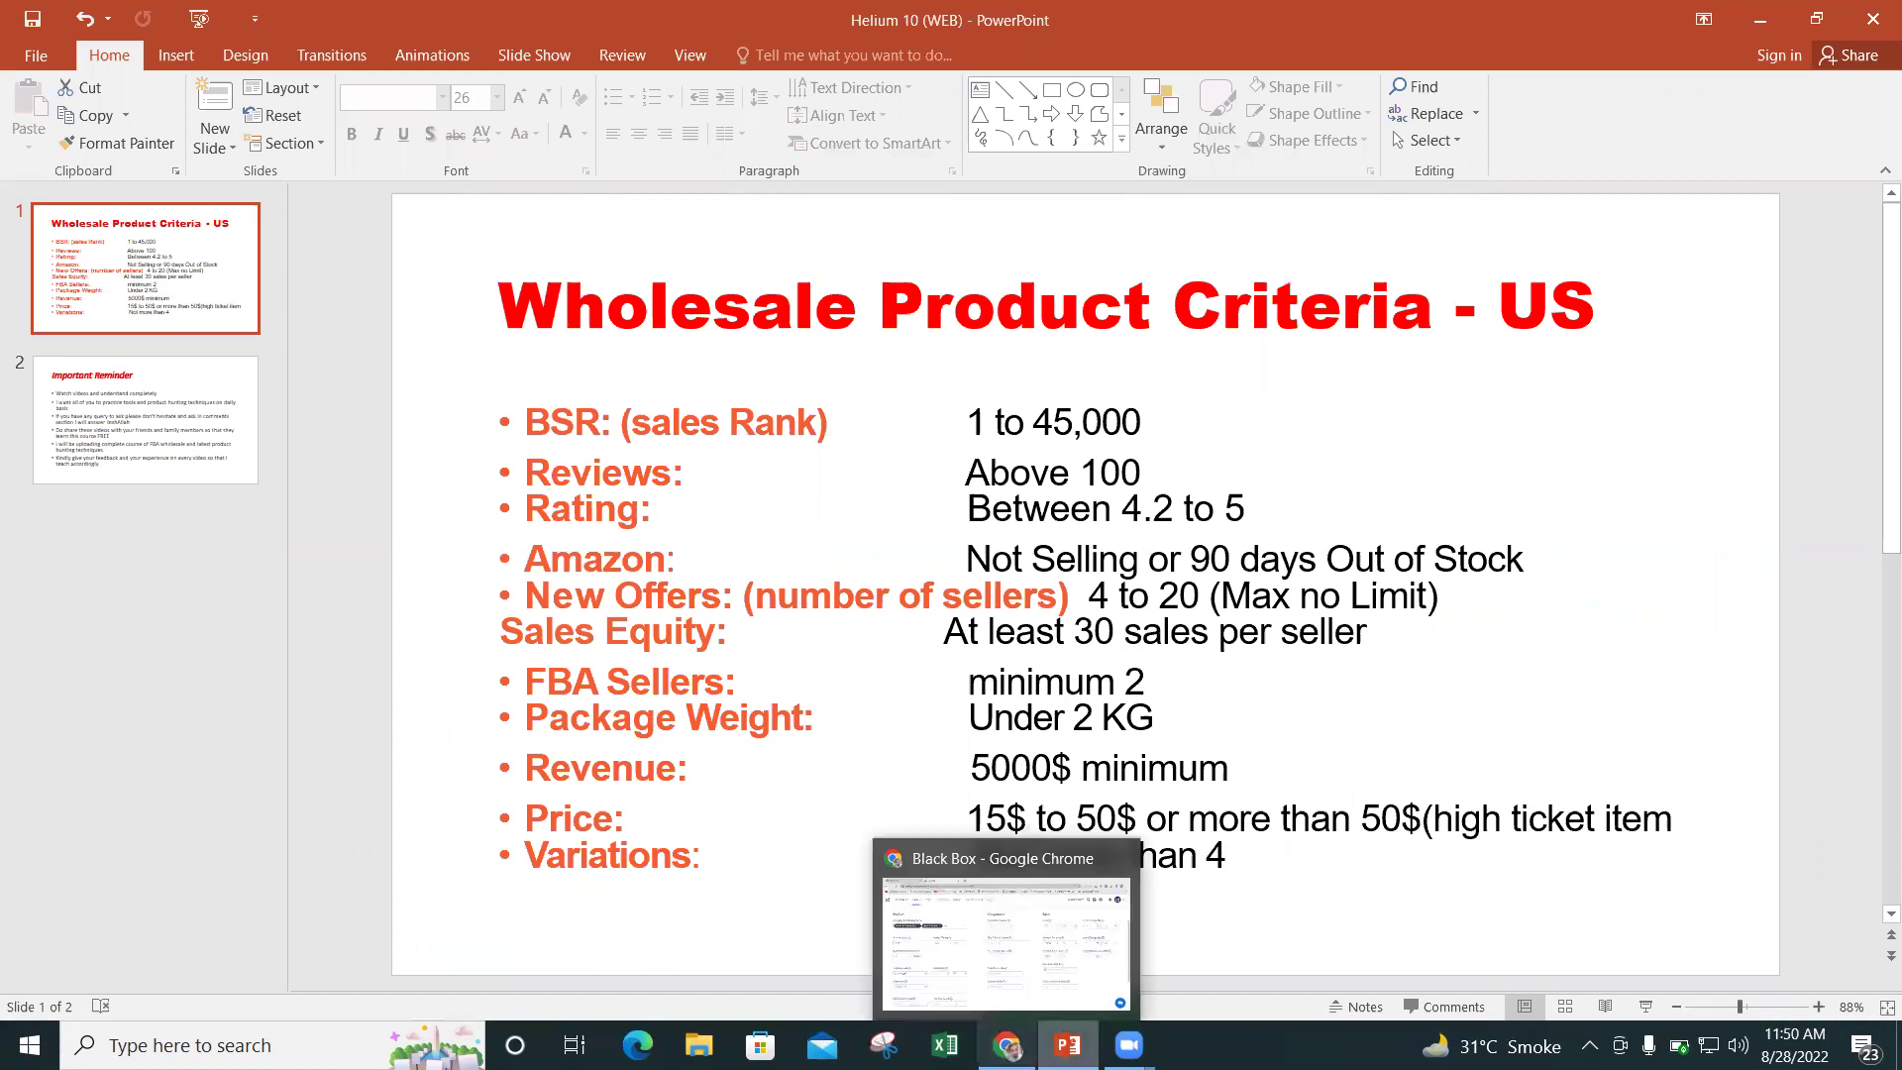
pyautogui.moveTo(1068, 1045)
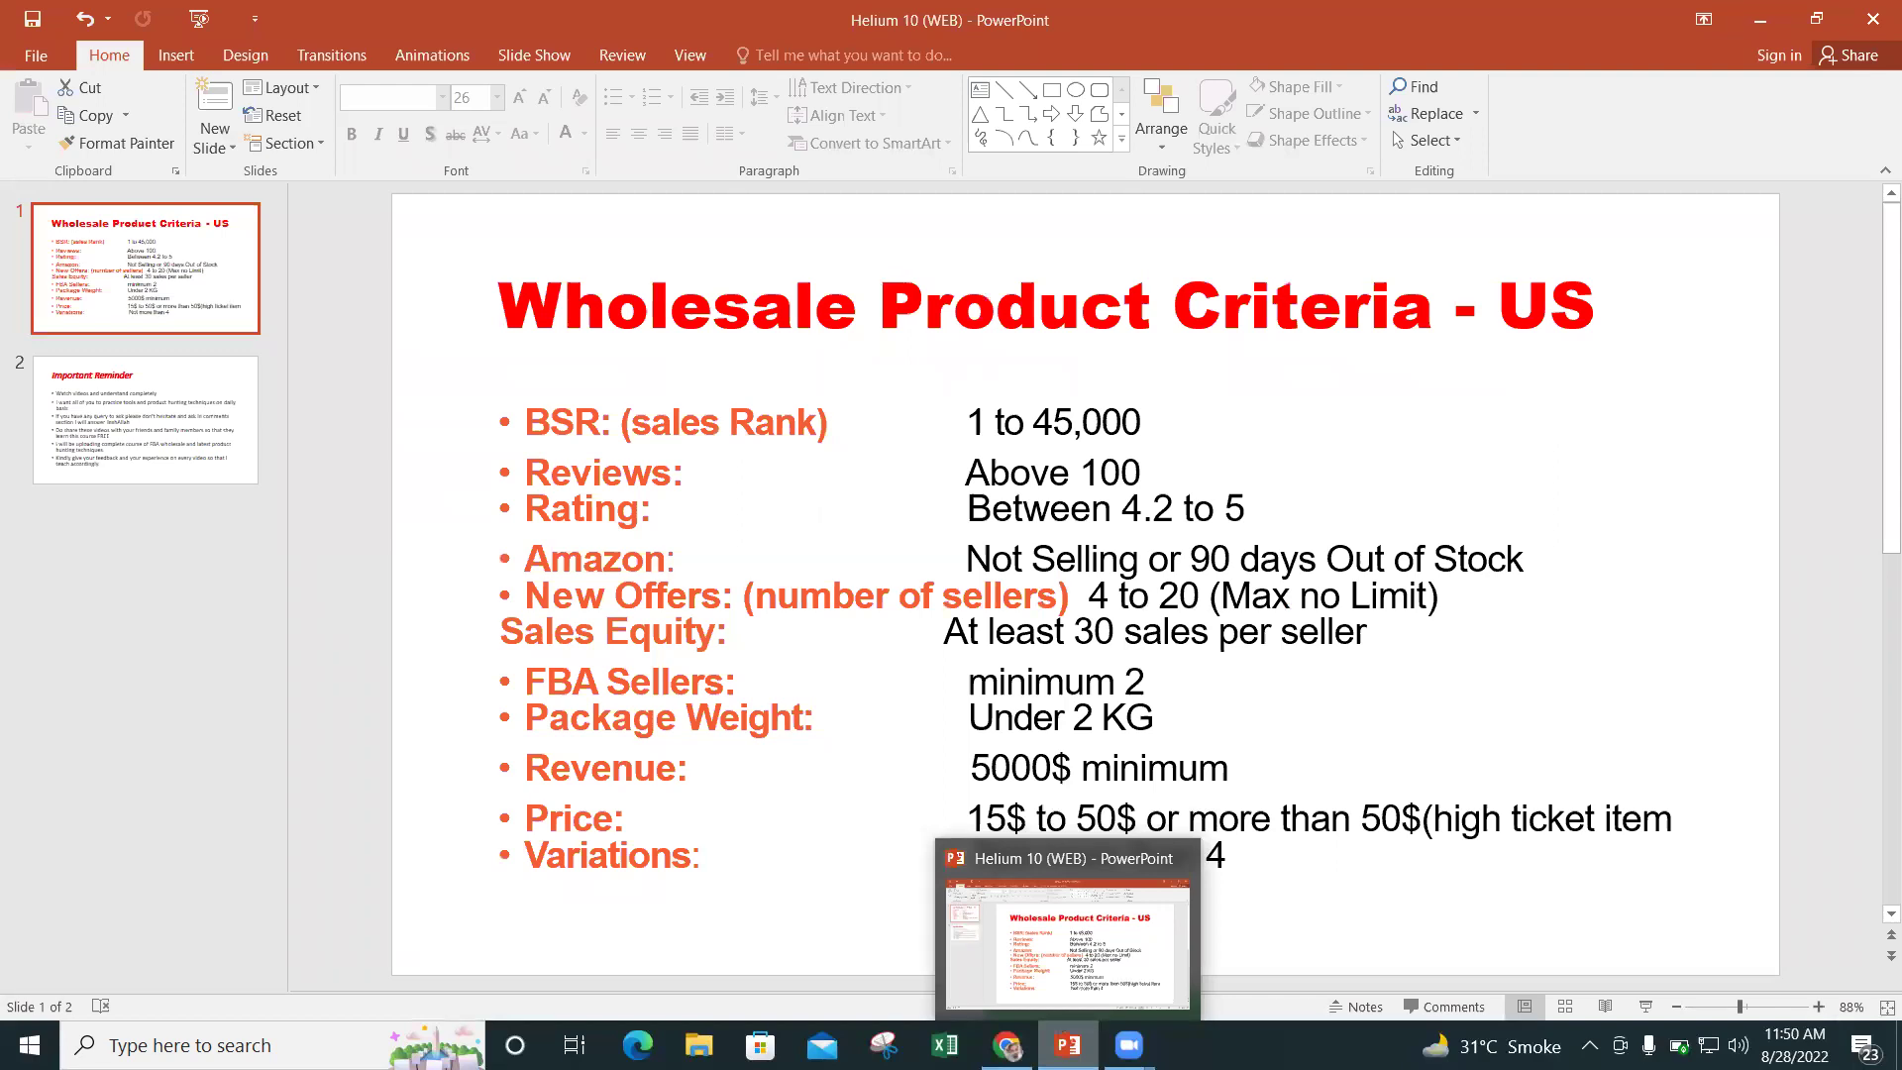
pyautogui.click(1067, 1044)
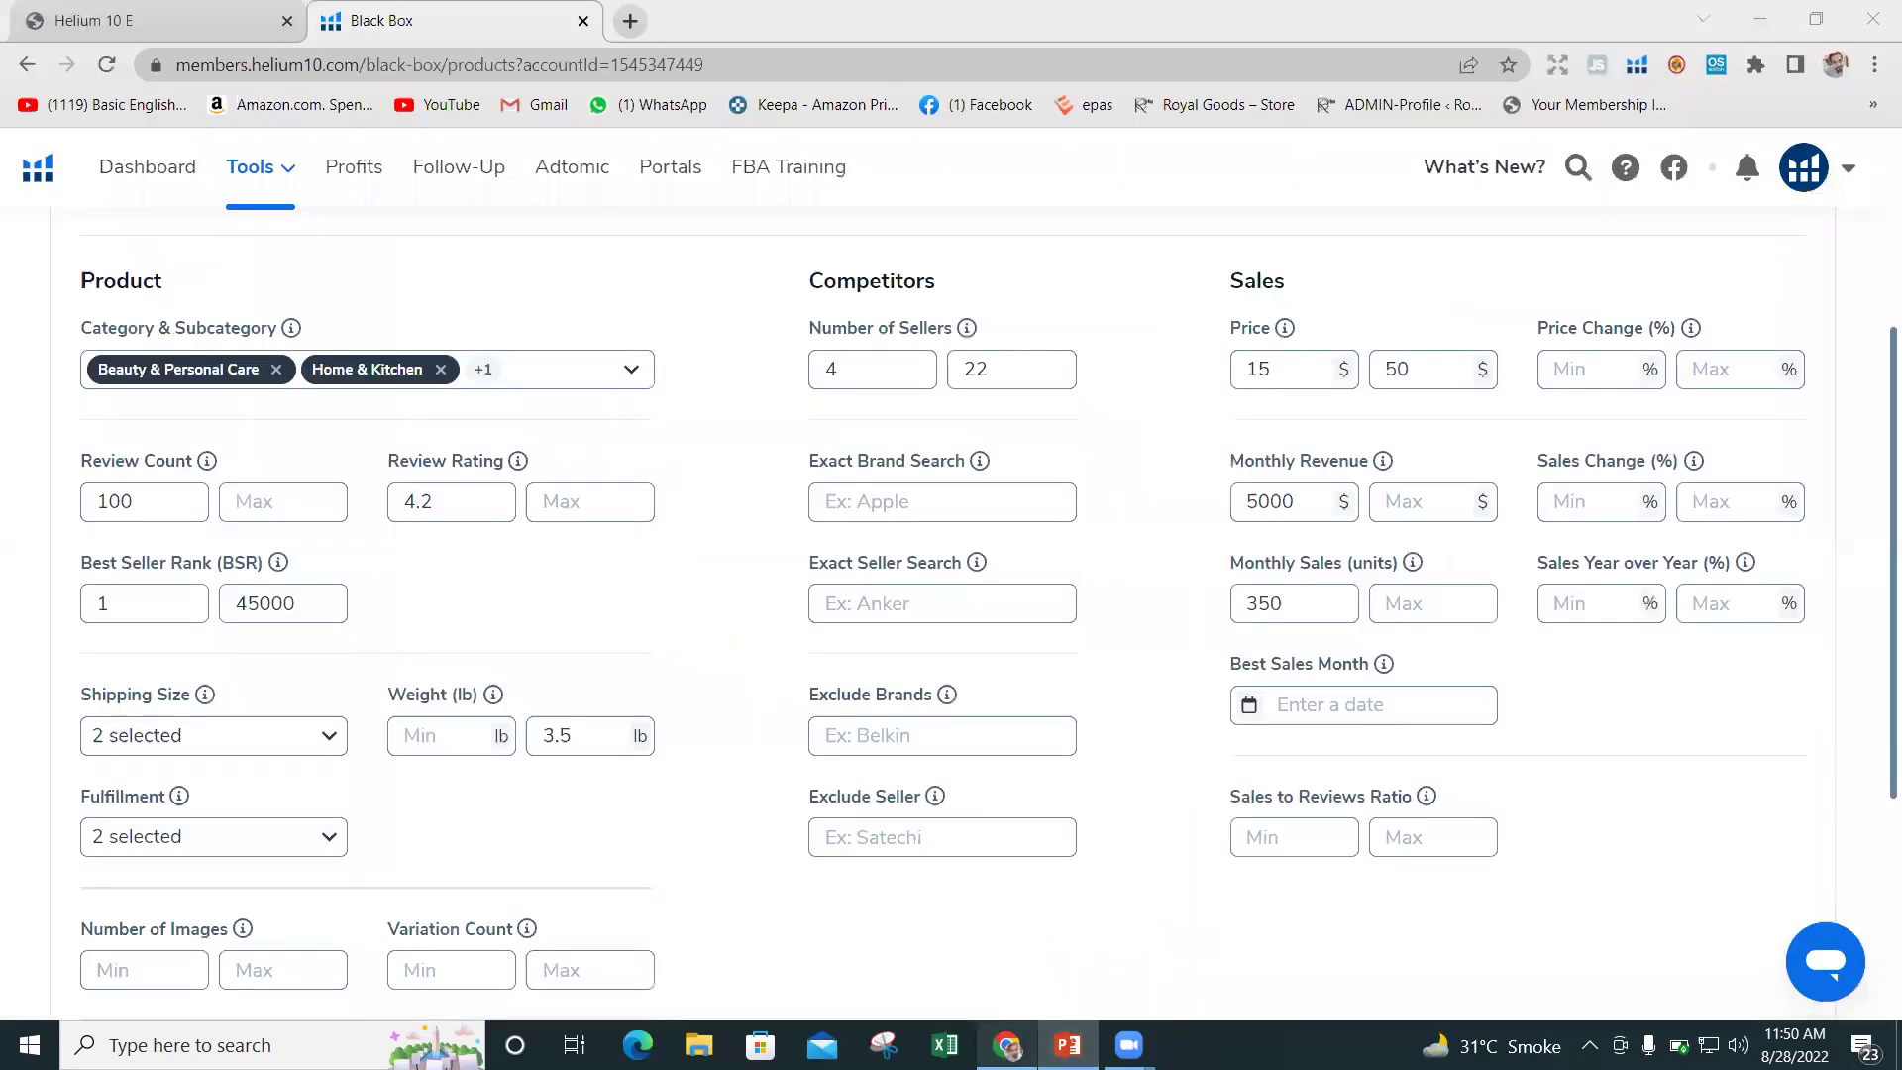
pyautogui.click(581, 972)
pyautogui.write('4')
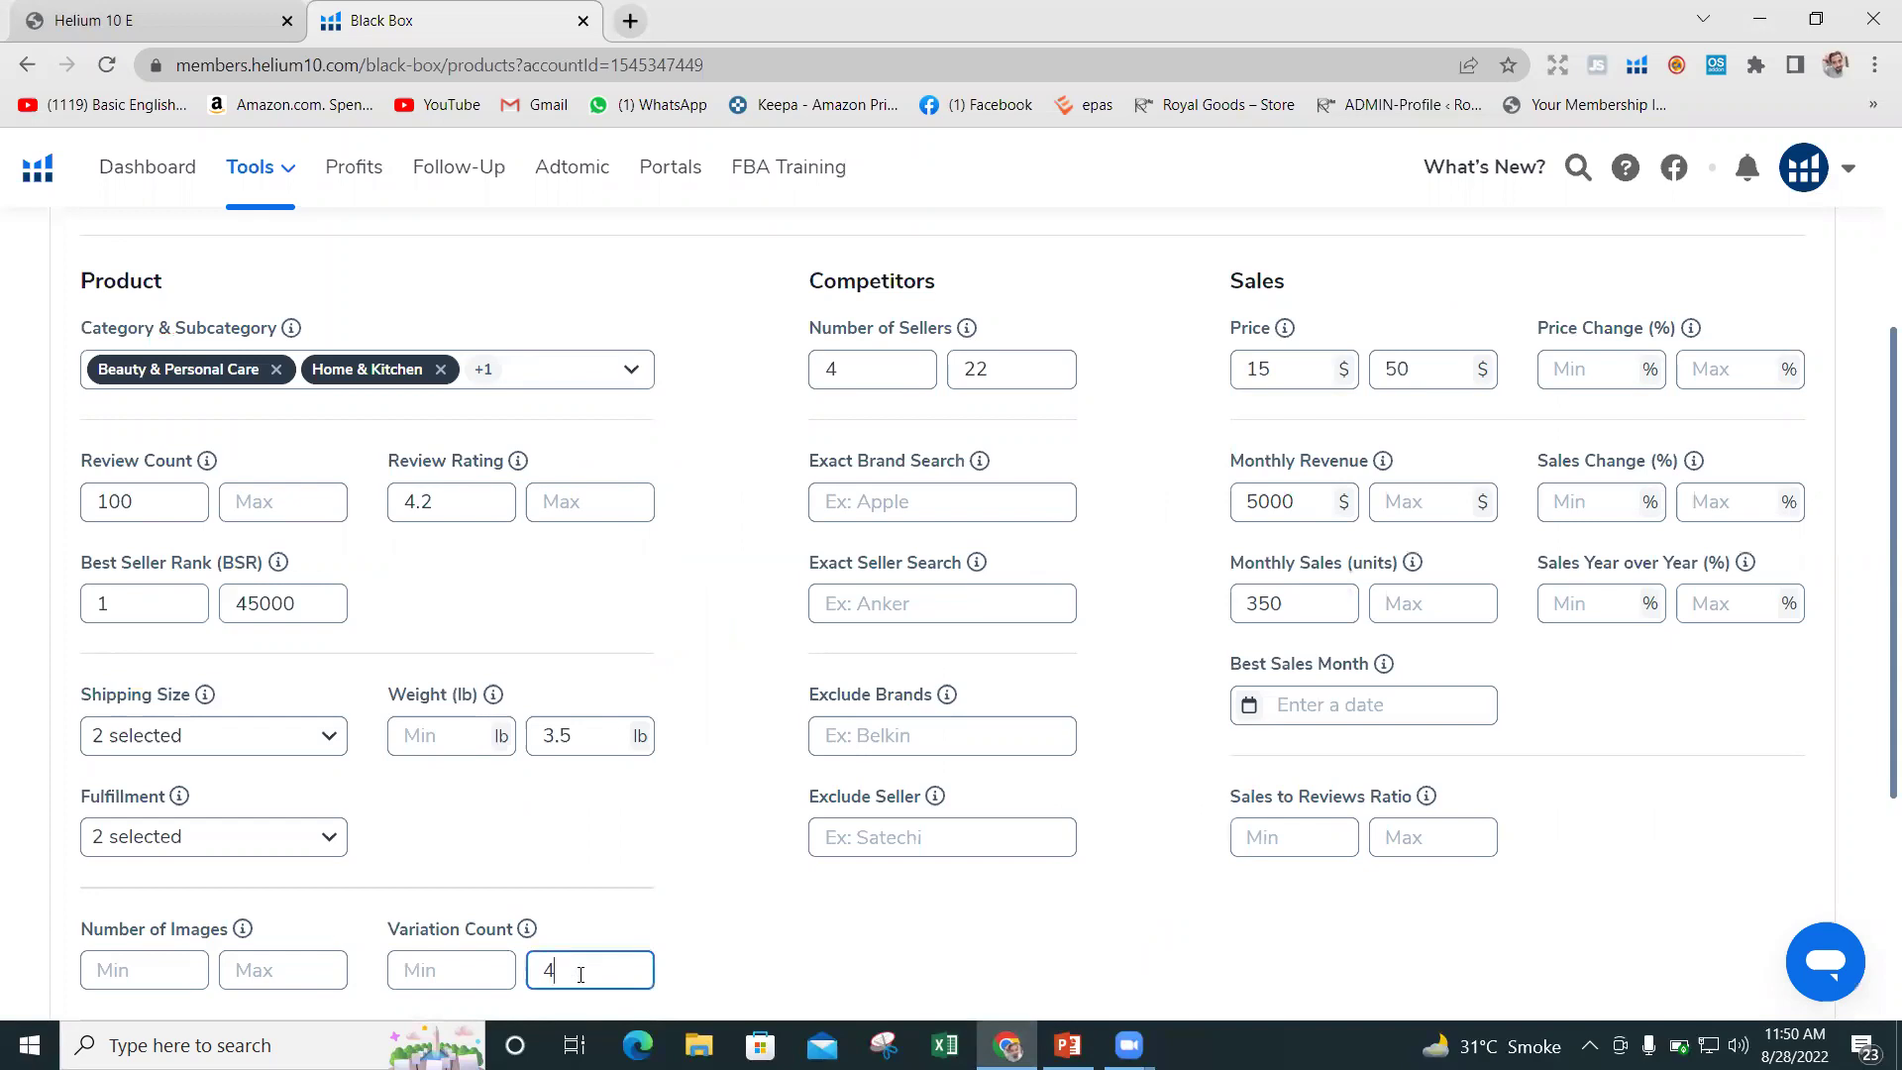
pyautogui.click(612, 818)
# Try to run the product search with the entered filters.
pyautogui.scroll(-3, 1875, 690)
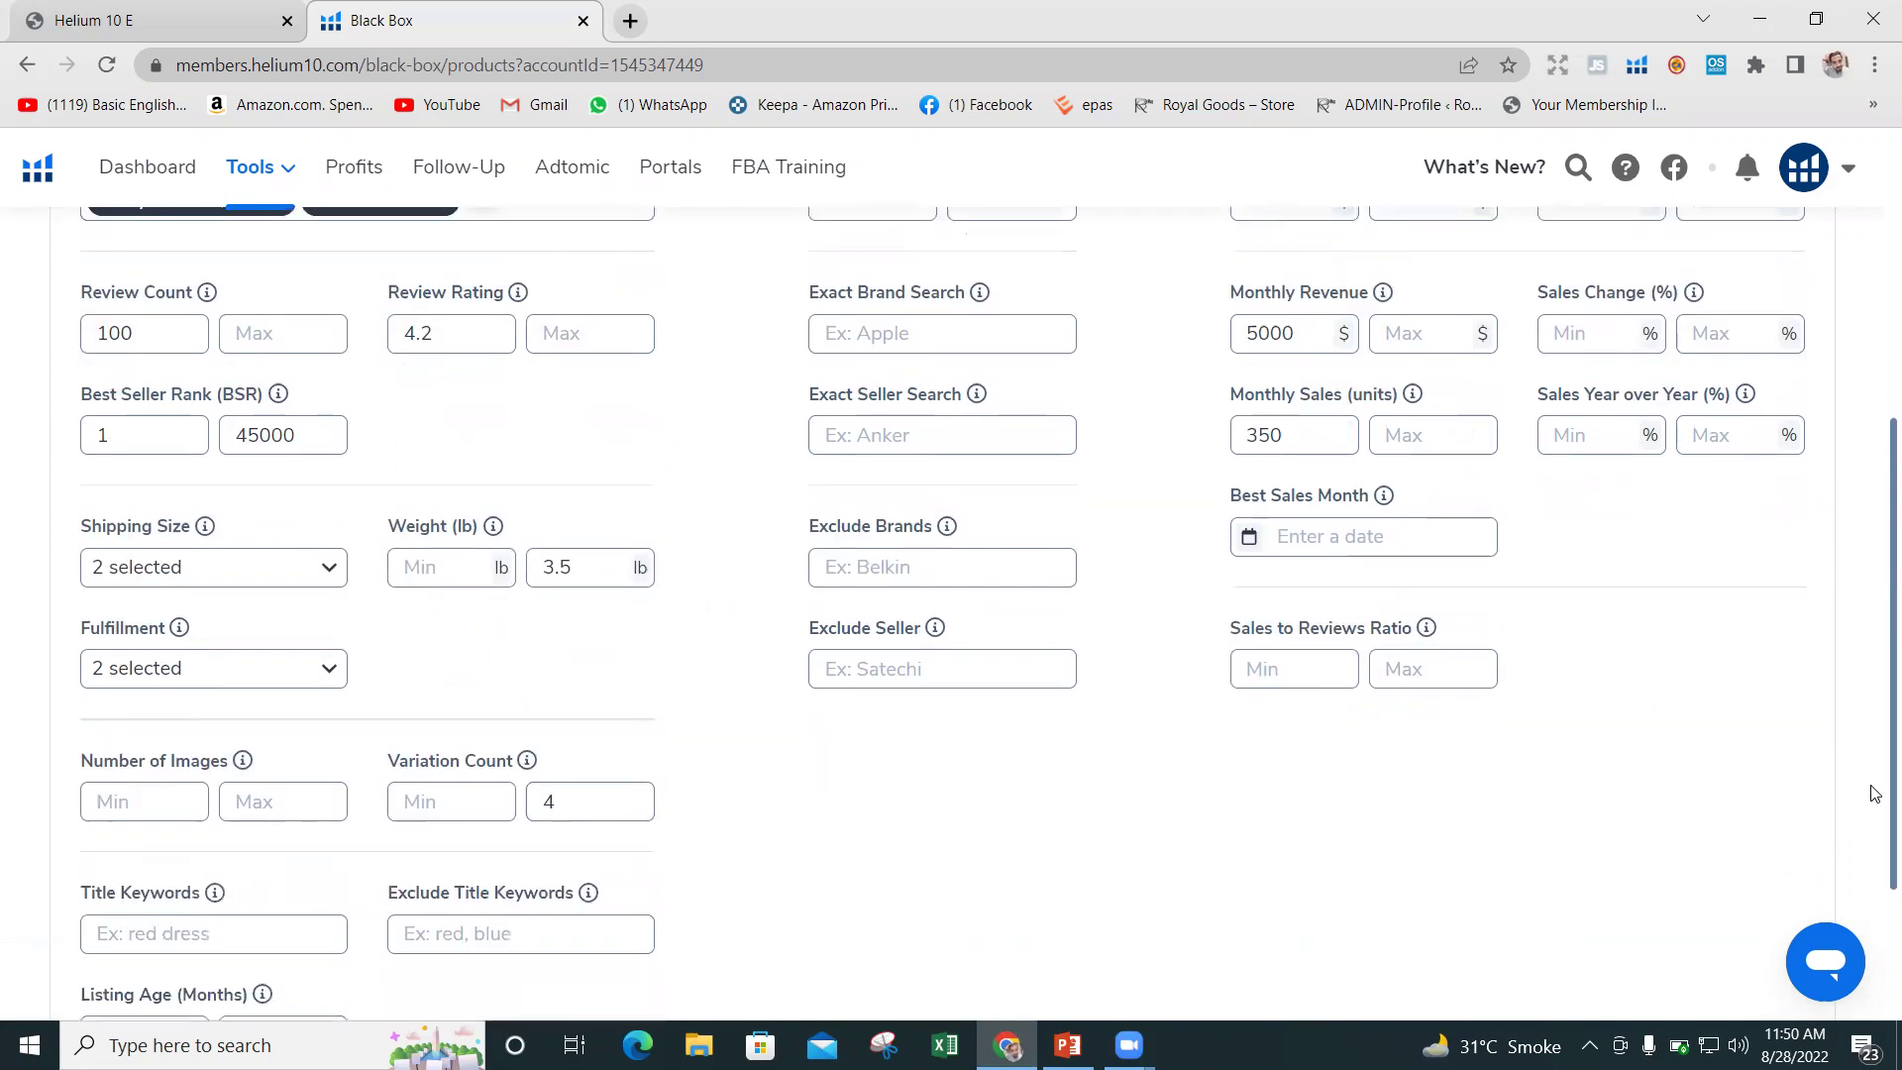
pyautogui.scroll(-1, 1875, 849)
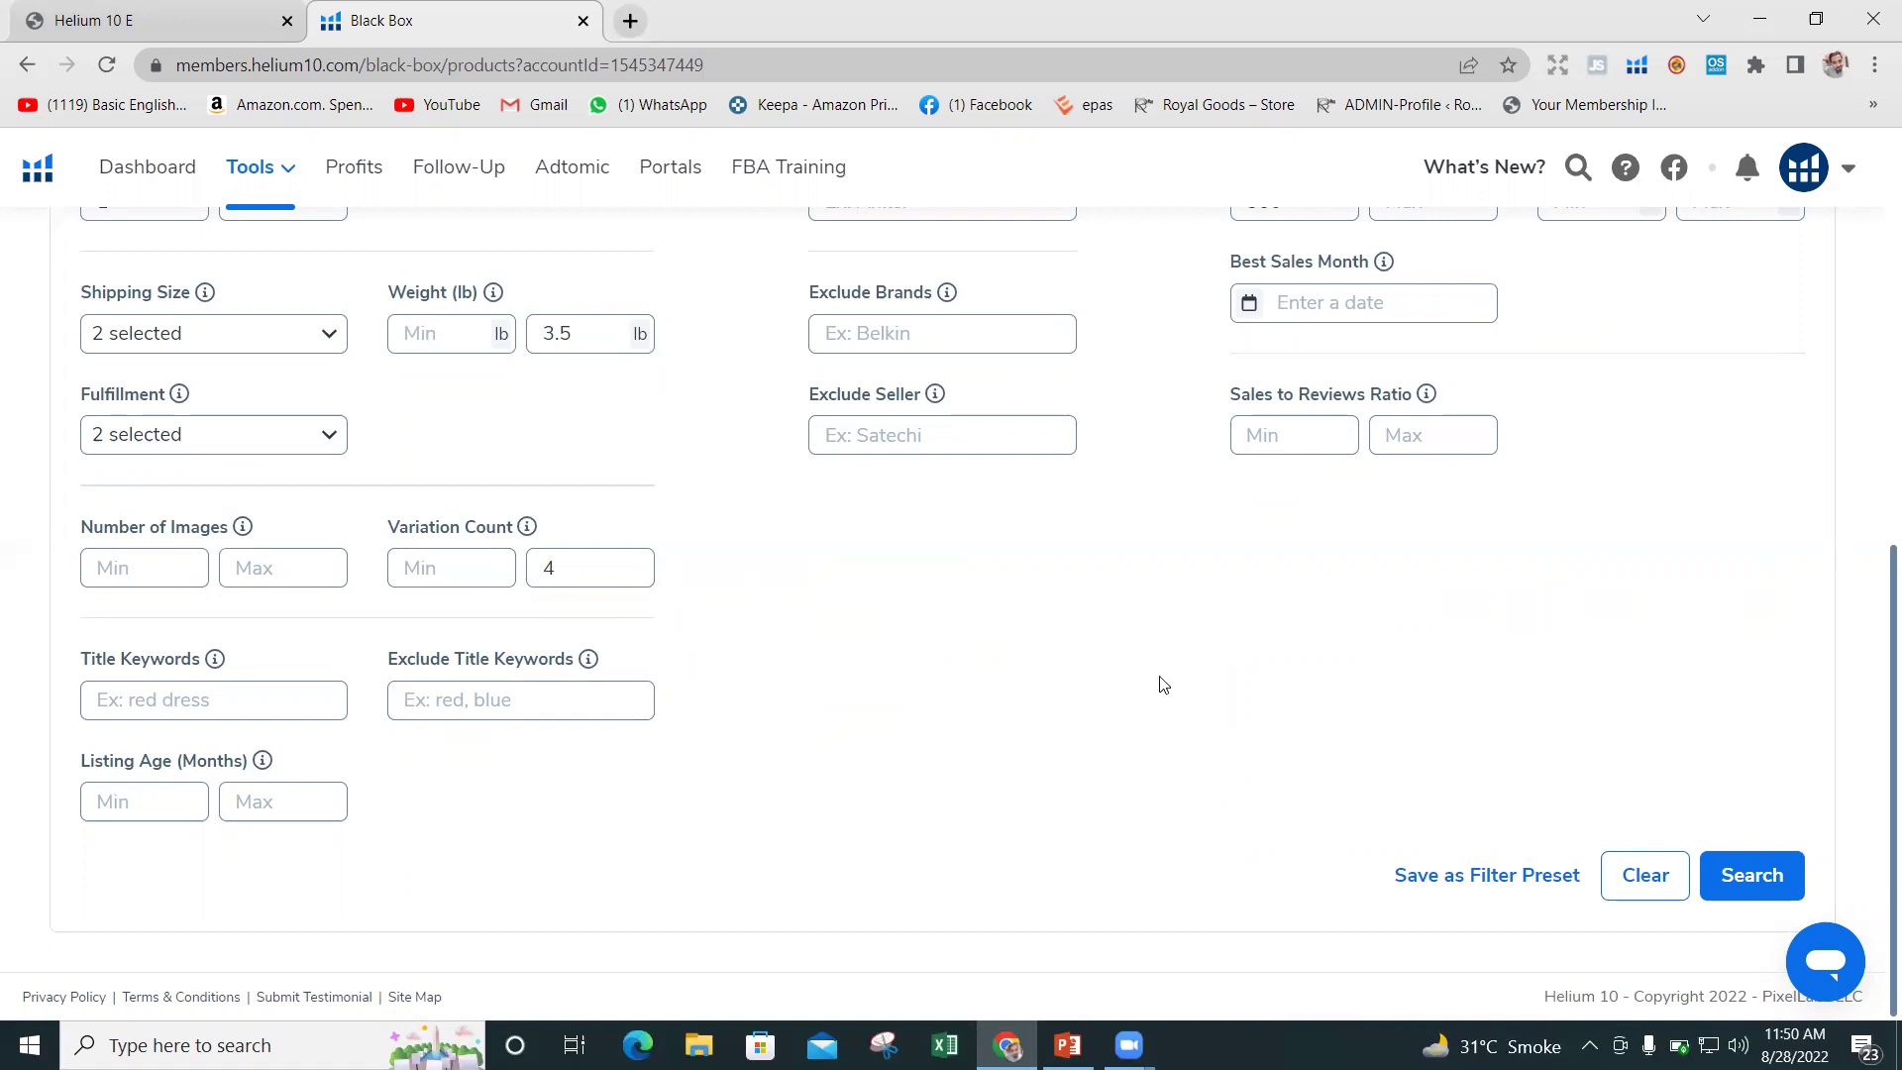
pyautogui.click(1760, 873)
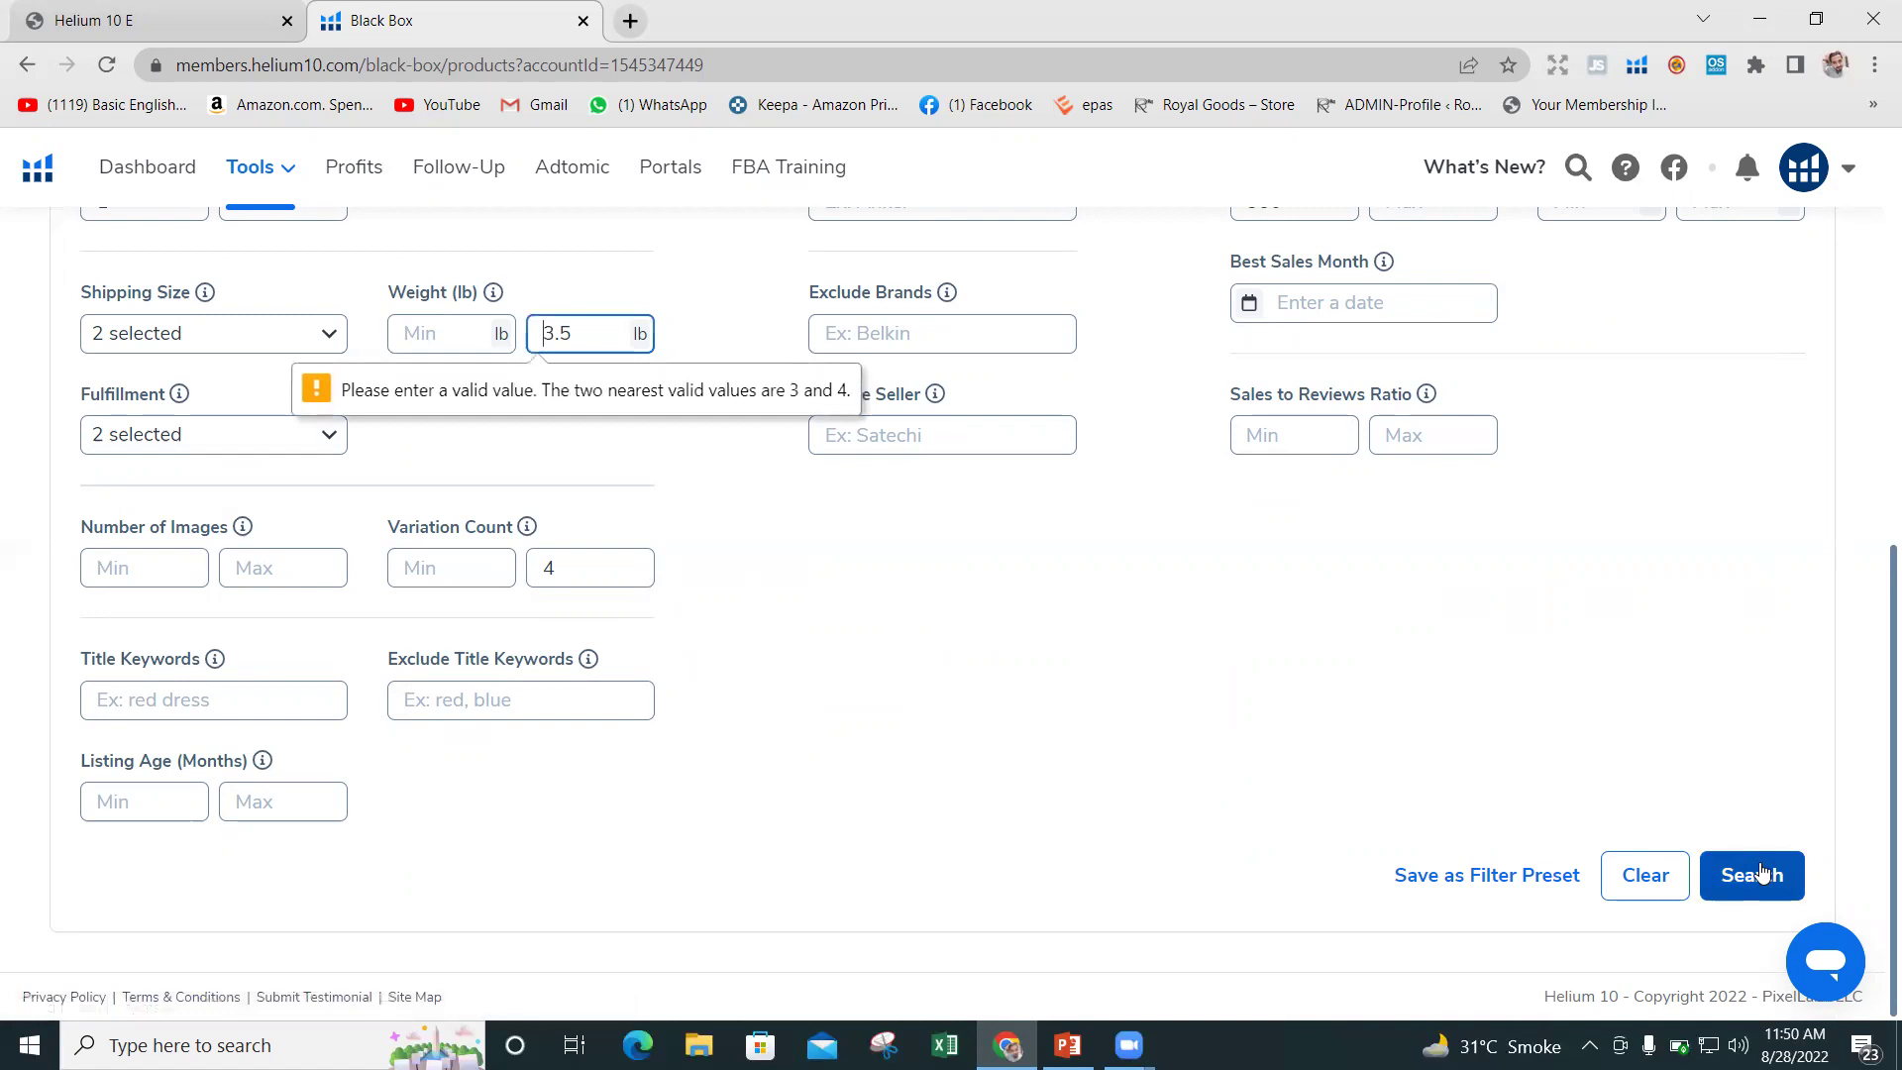
# Change the maximum weight to 3 lb and run the product search.
pyautogui.click(590, 330)
pyautogui.press('BackSpace')
pyautogui.press('BackSpace')
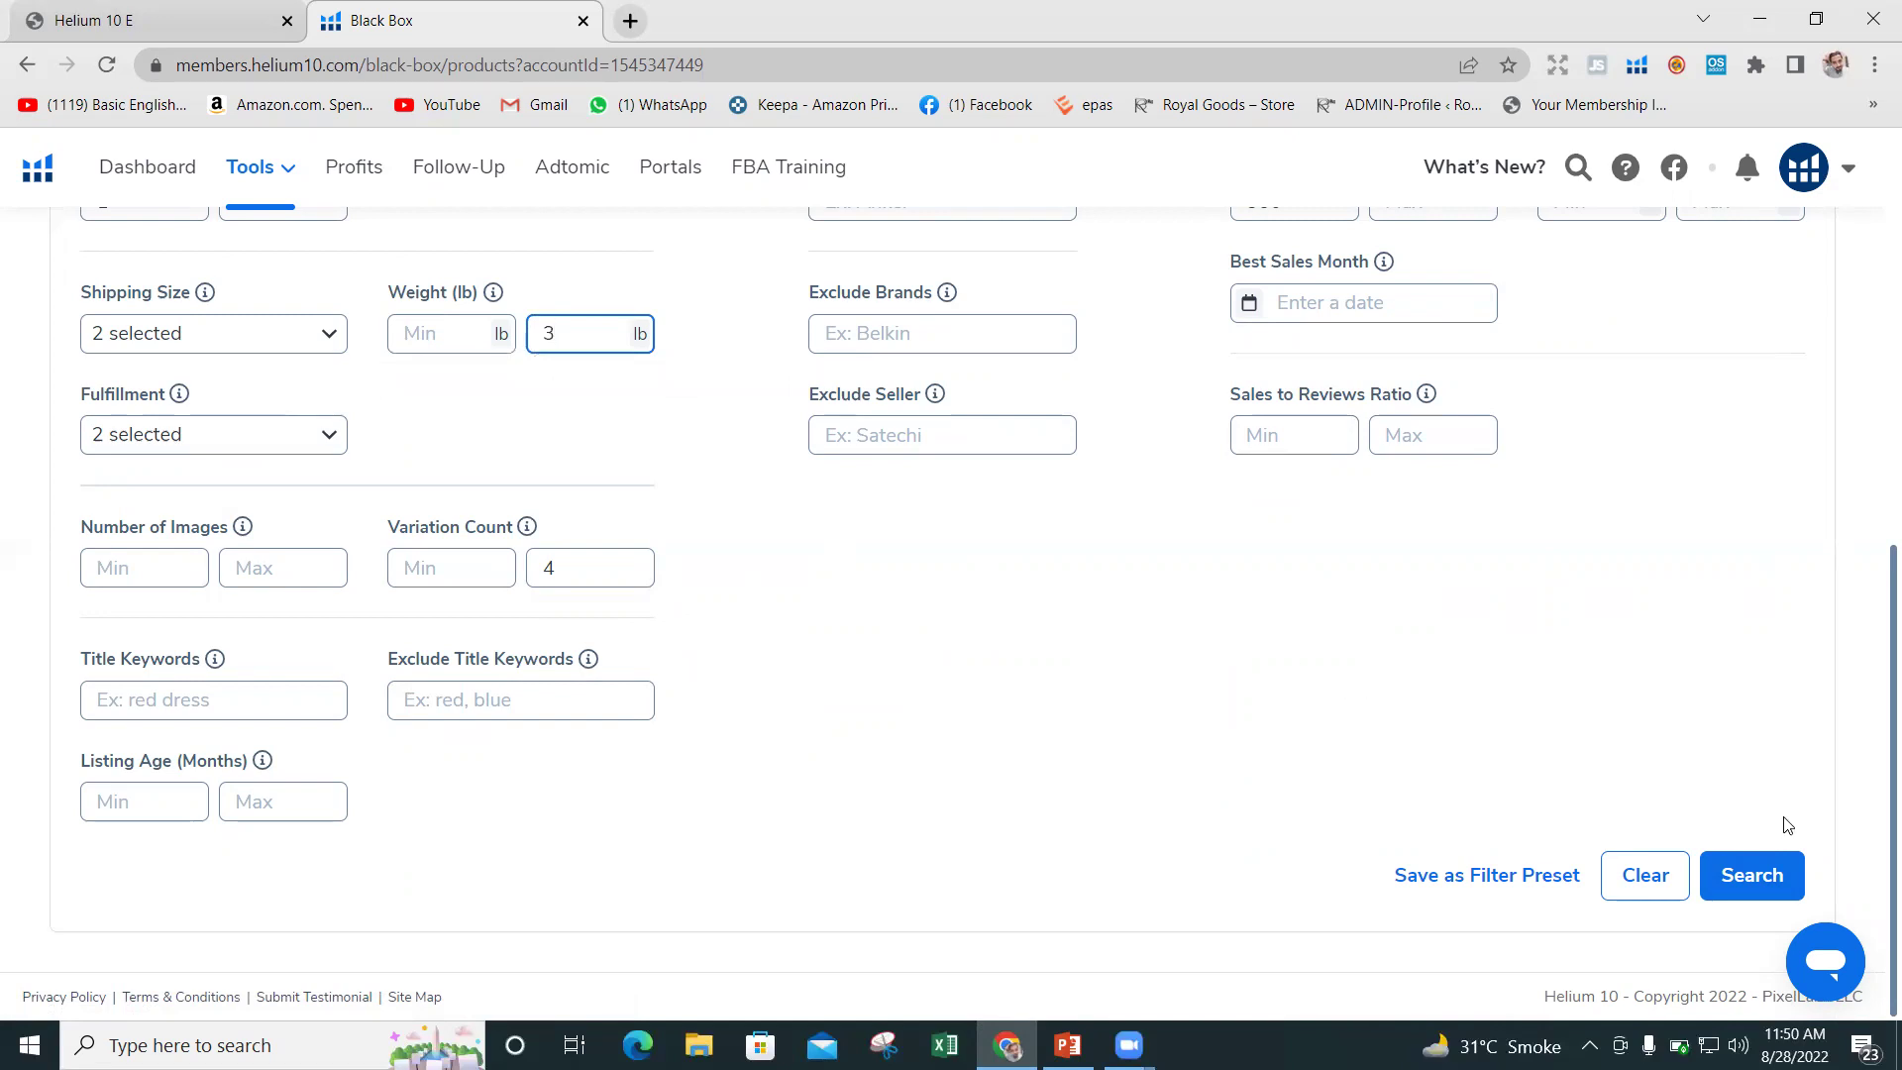
pyautogui.click(1742, 865)
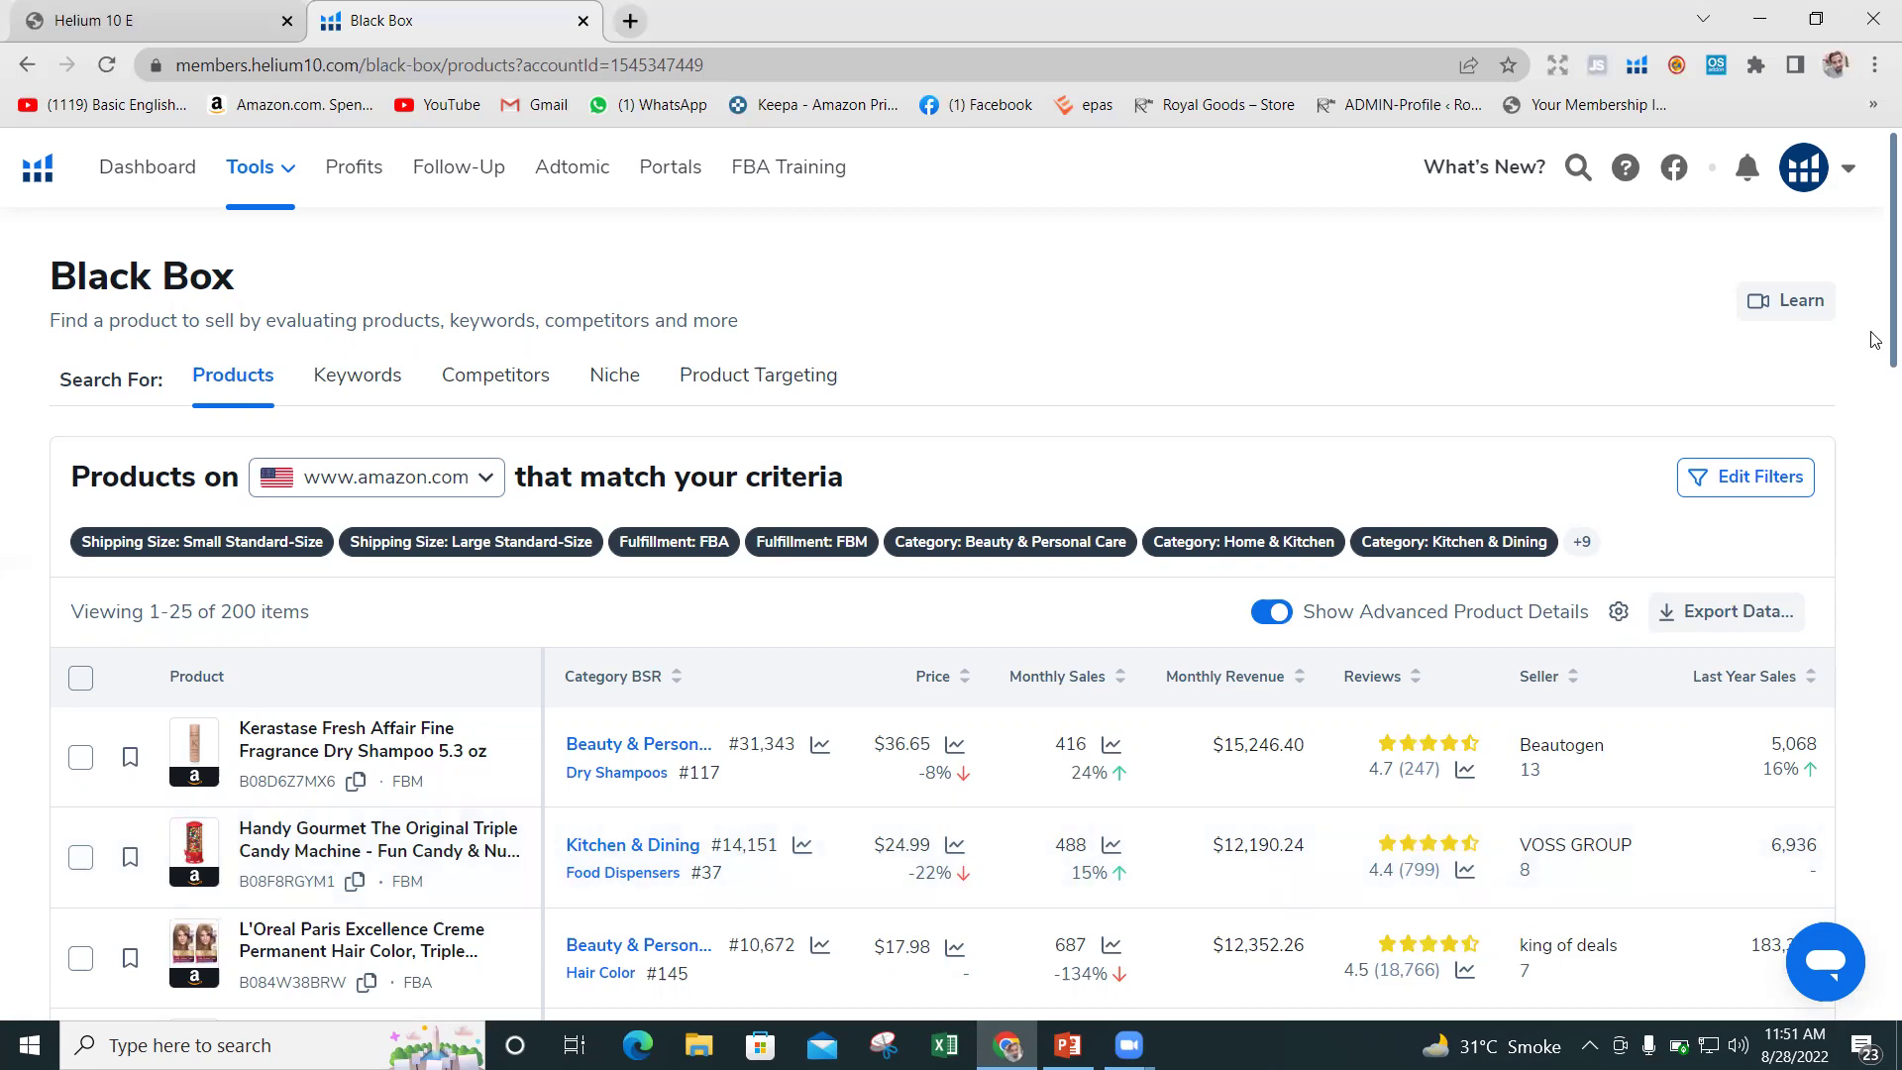
# Look through the matching products, examining their BSR, price, monthly sales, revenue, reviews and sellers.
pyautogui.scroll(-2, 1874, 338)
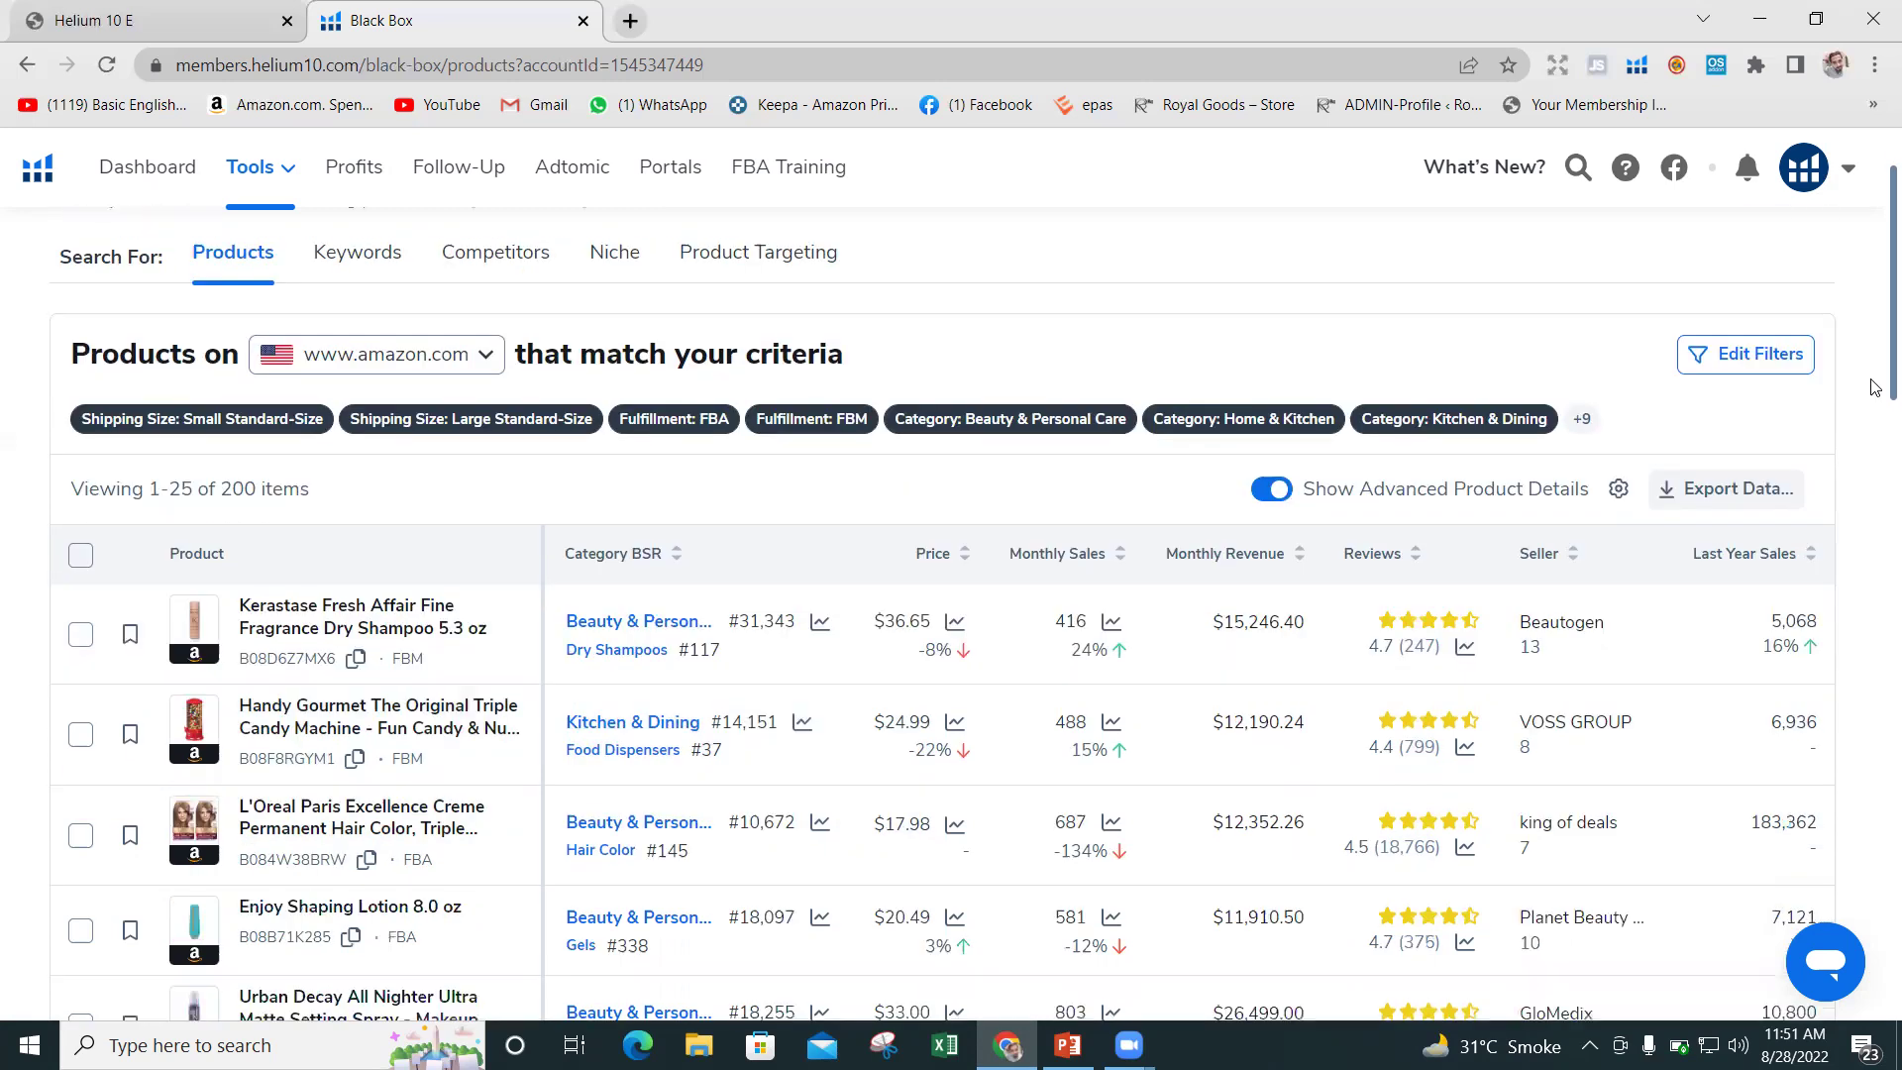
pyautogui.scroll(-1, 1875, 406)
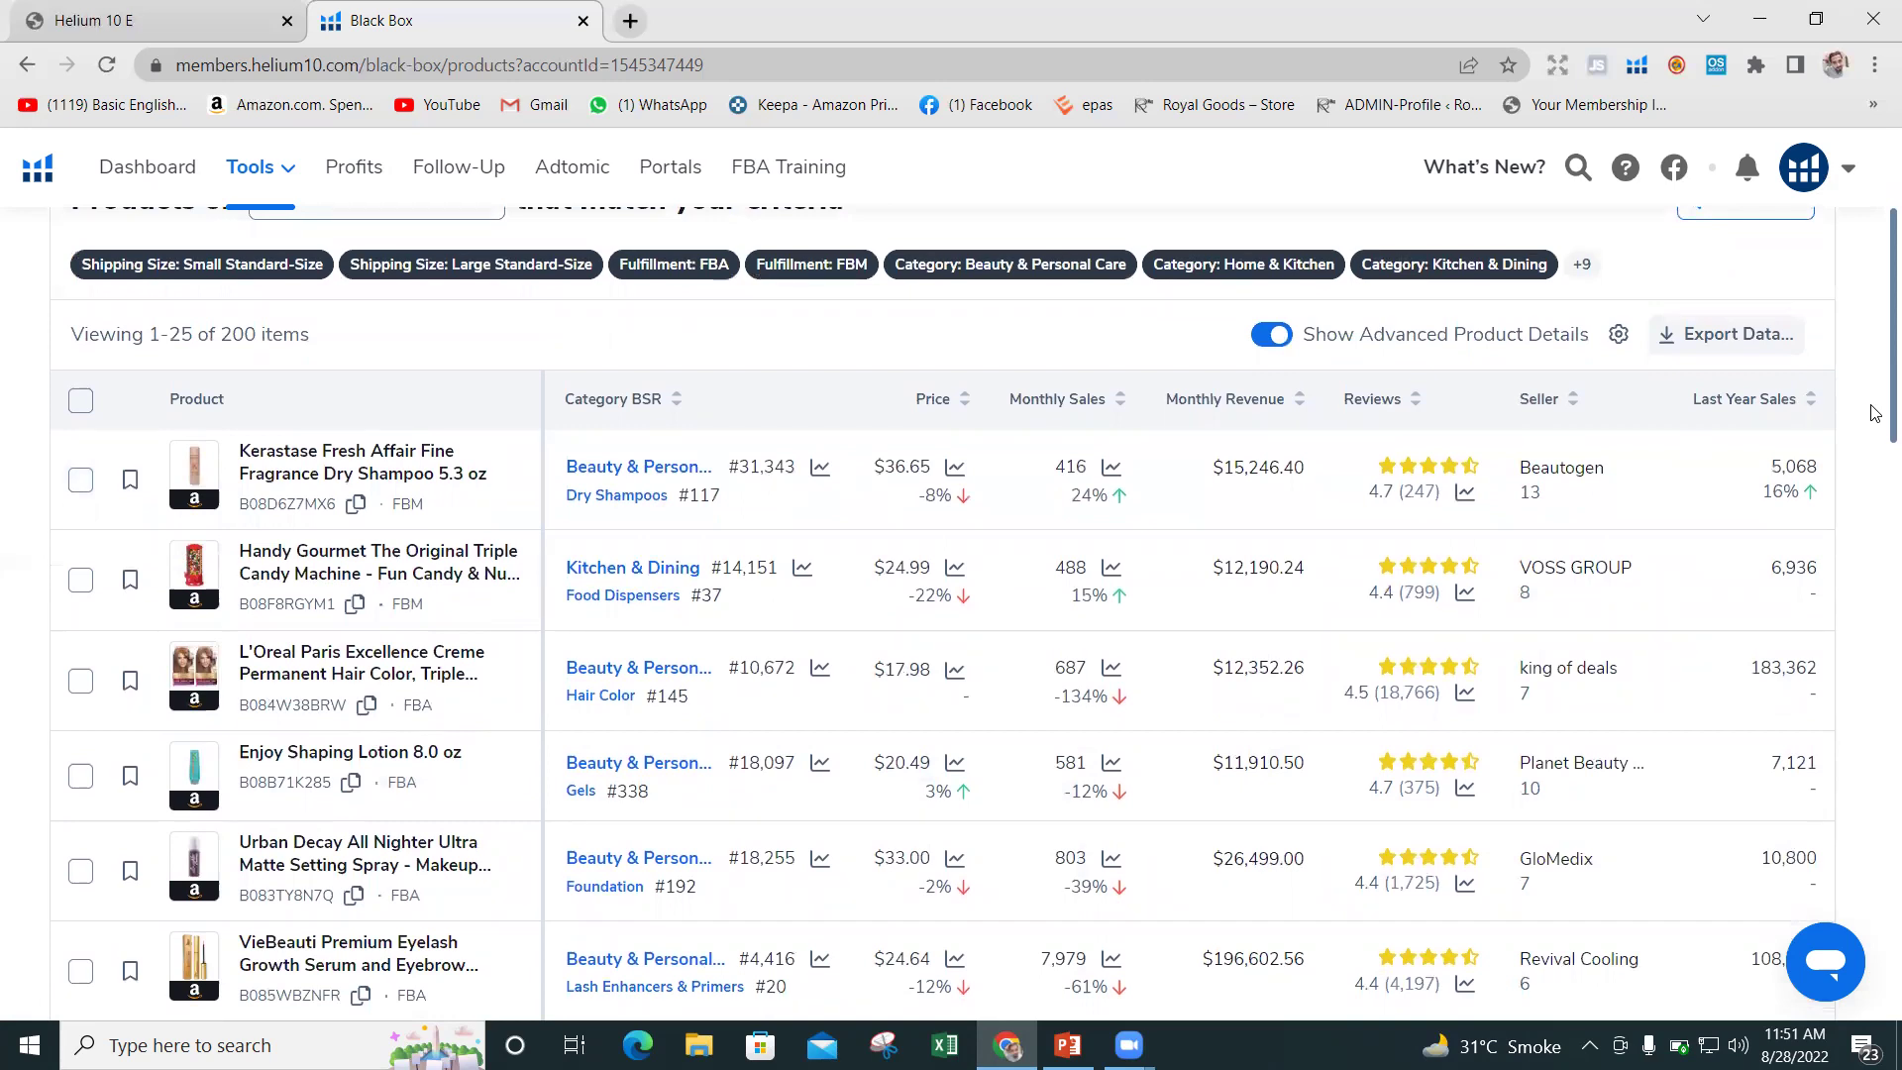
pyautogui.scroll(-5, 1874, 413)
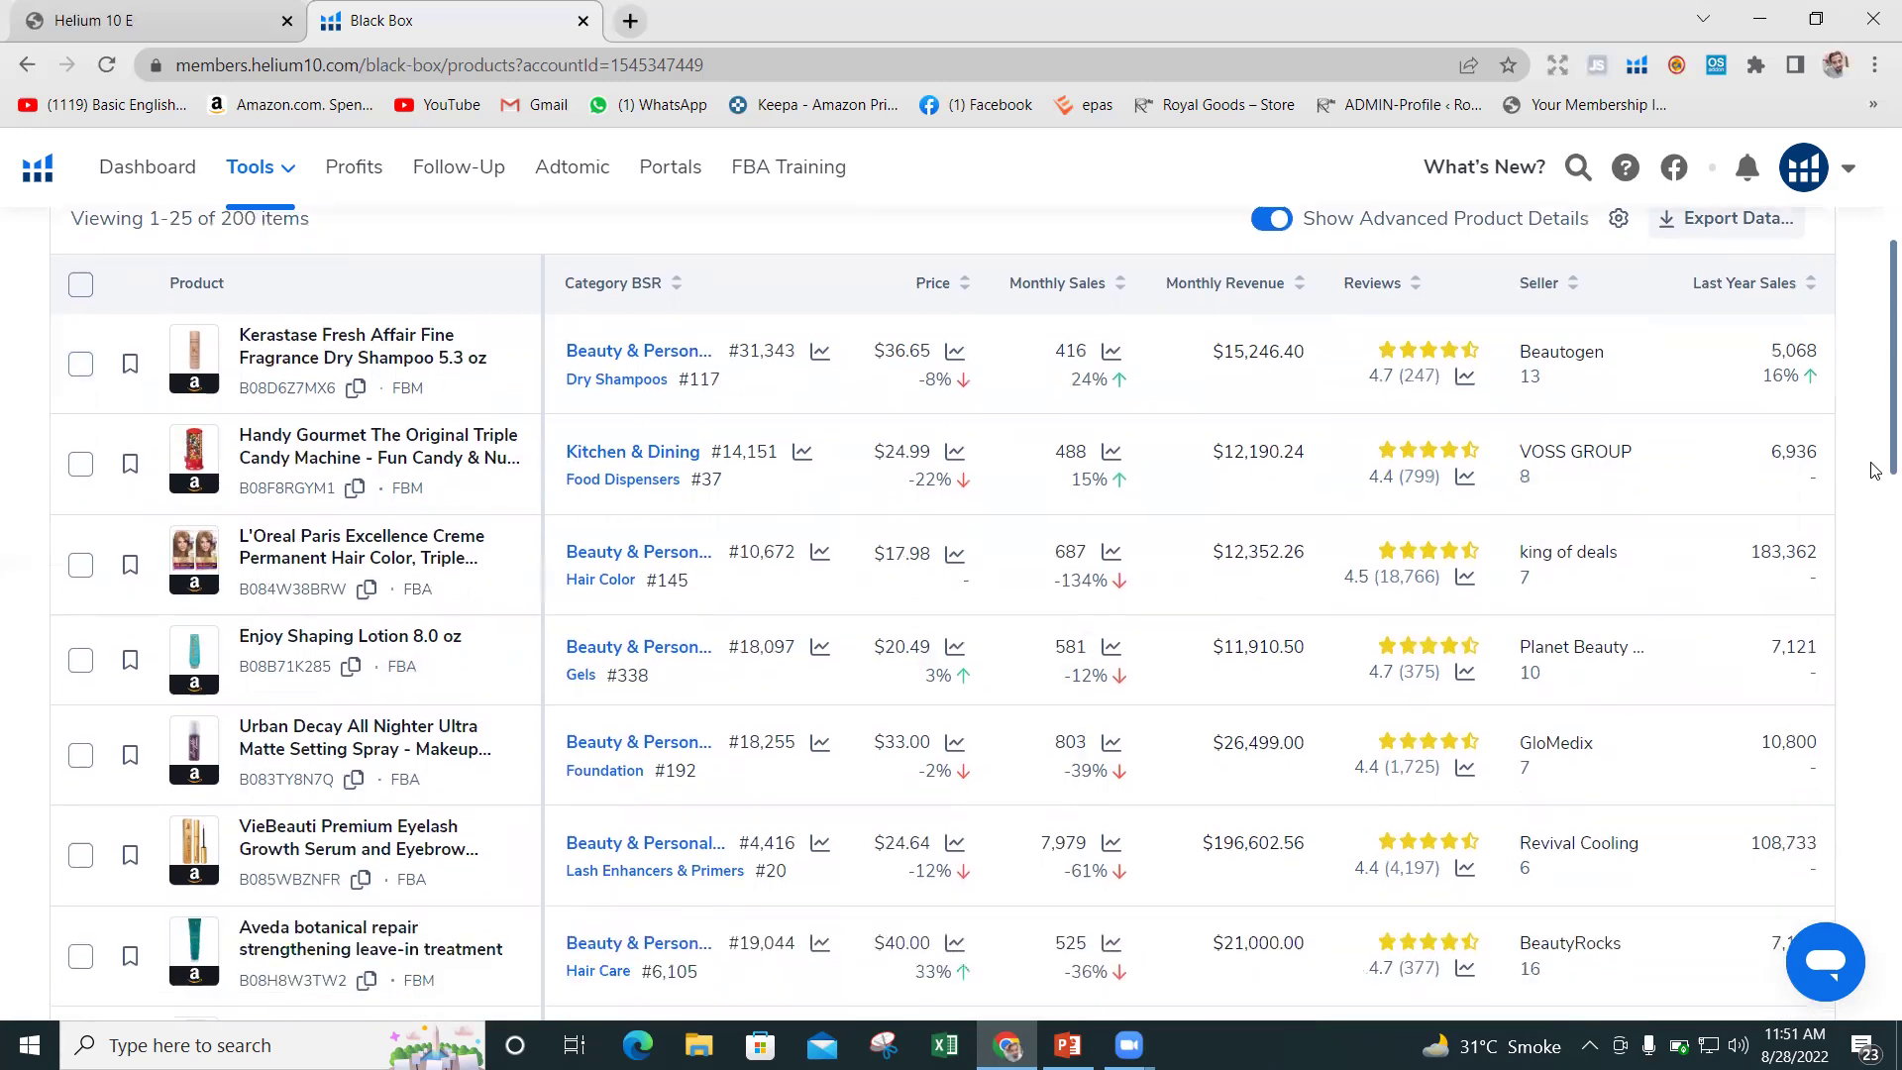
pyautogui.scroll(-7, 1874, 601)
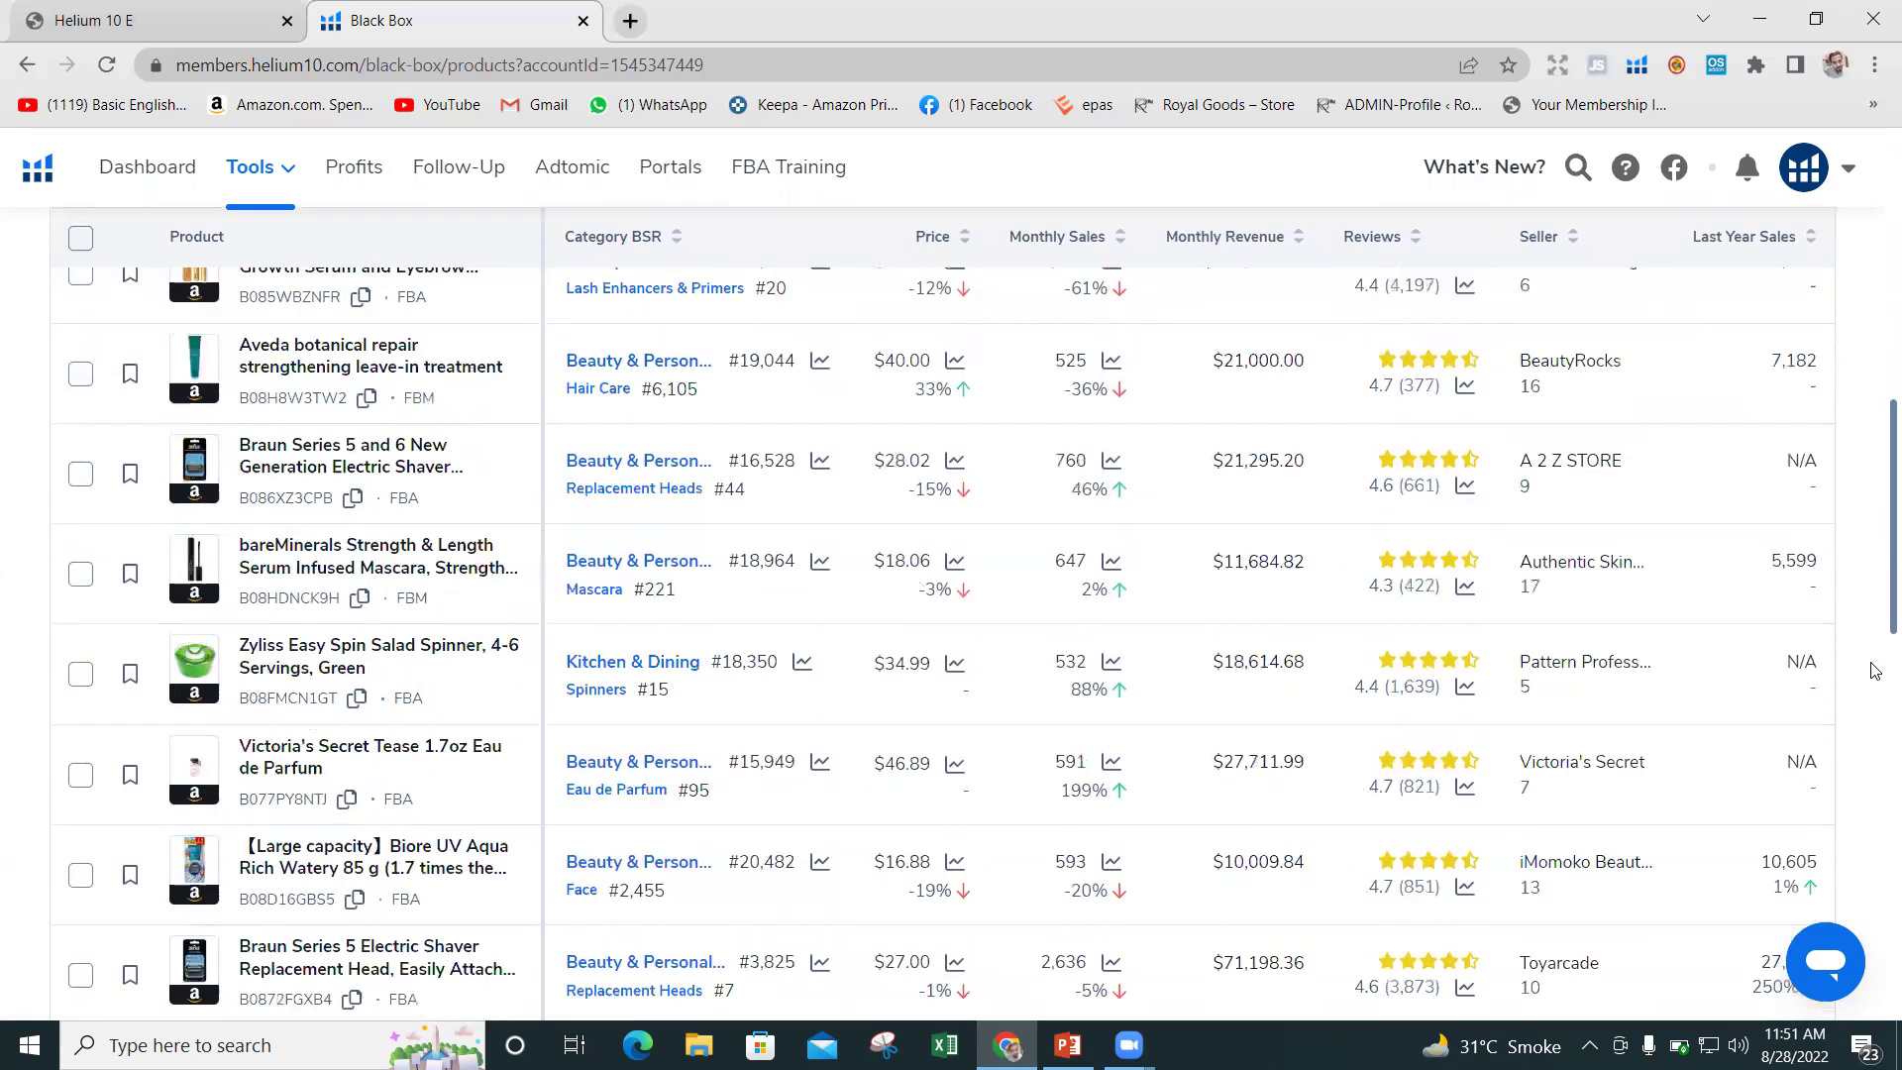
pyautogui.scroll(-4, 1874, 868)
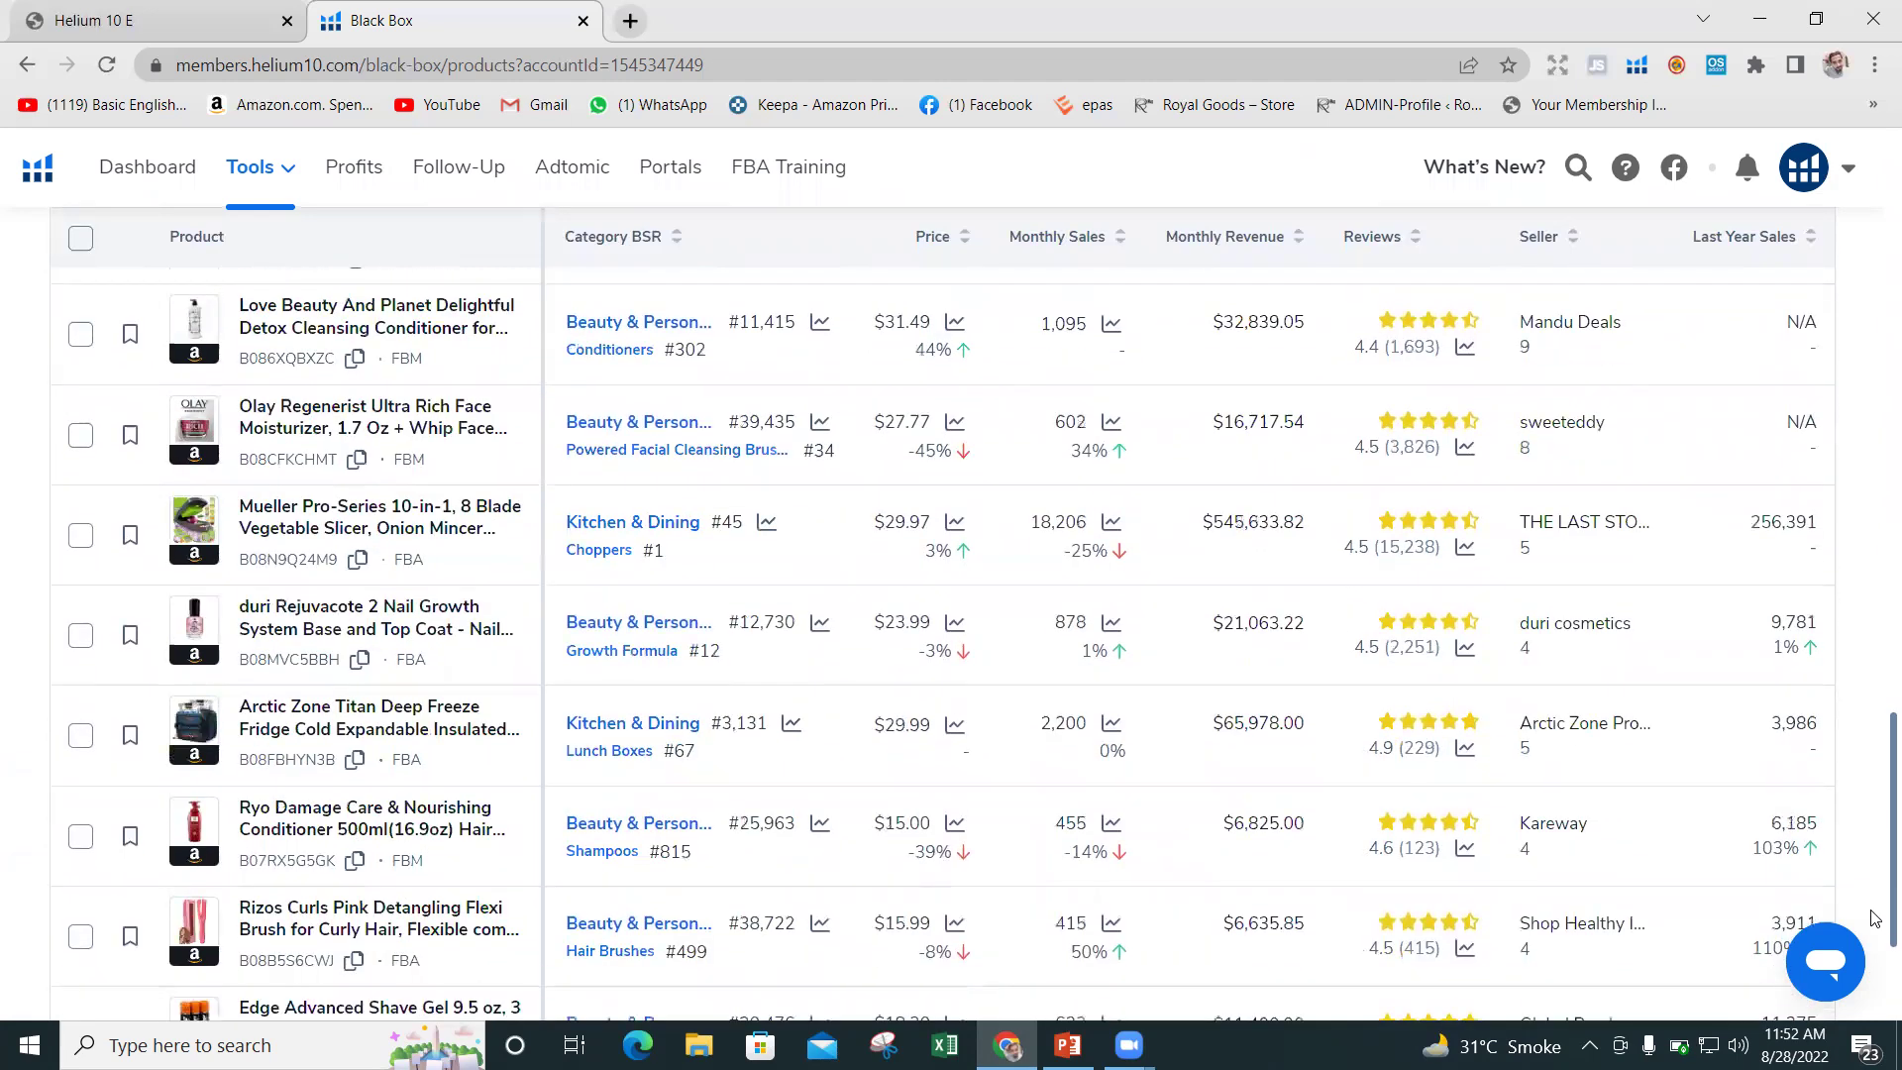
pyautogui.scroll(11, 1874, 918)
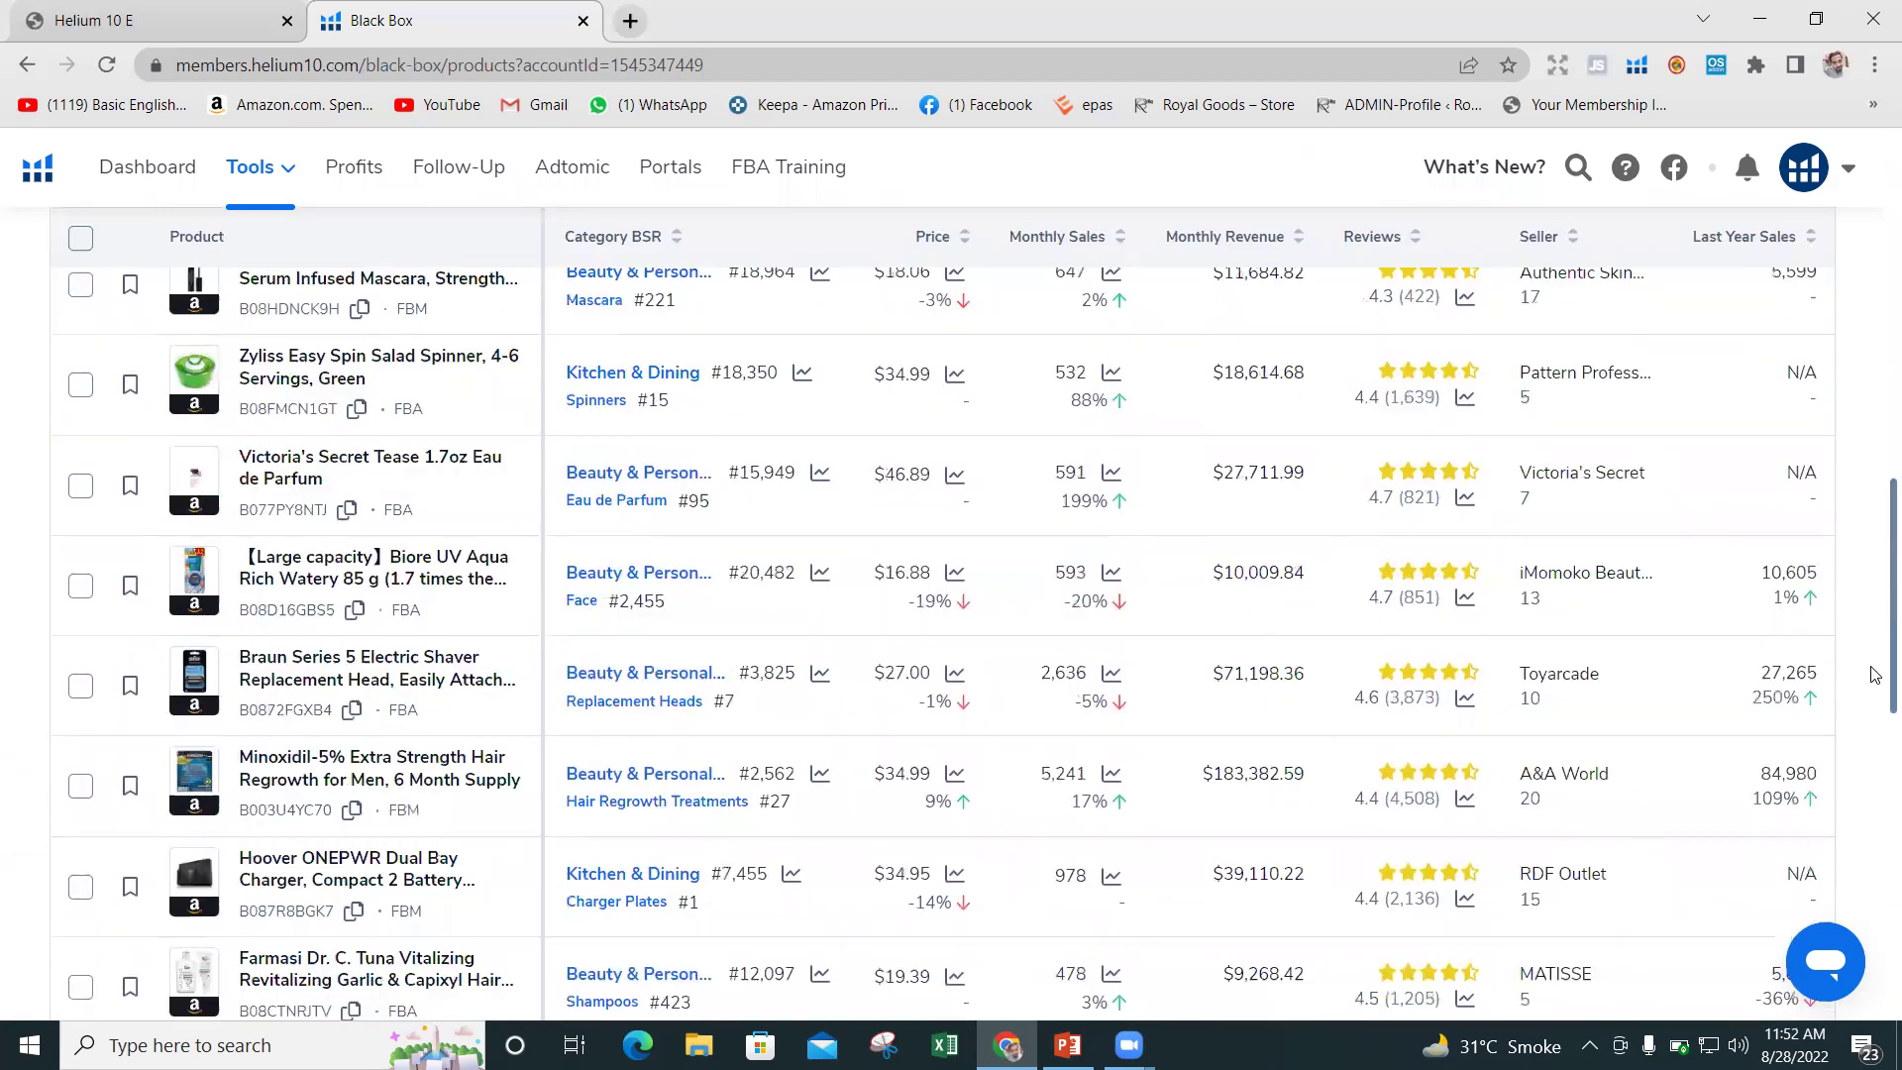
pyautogui.scroll(7, 1875, 584)
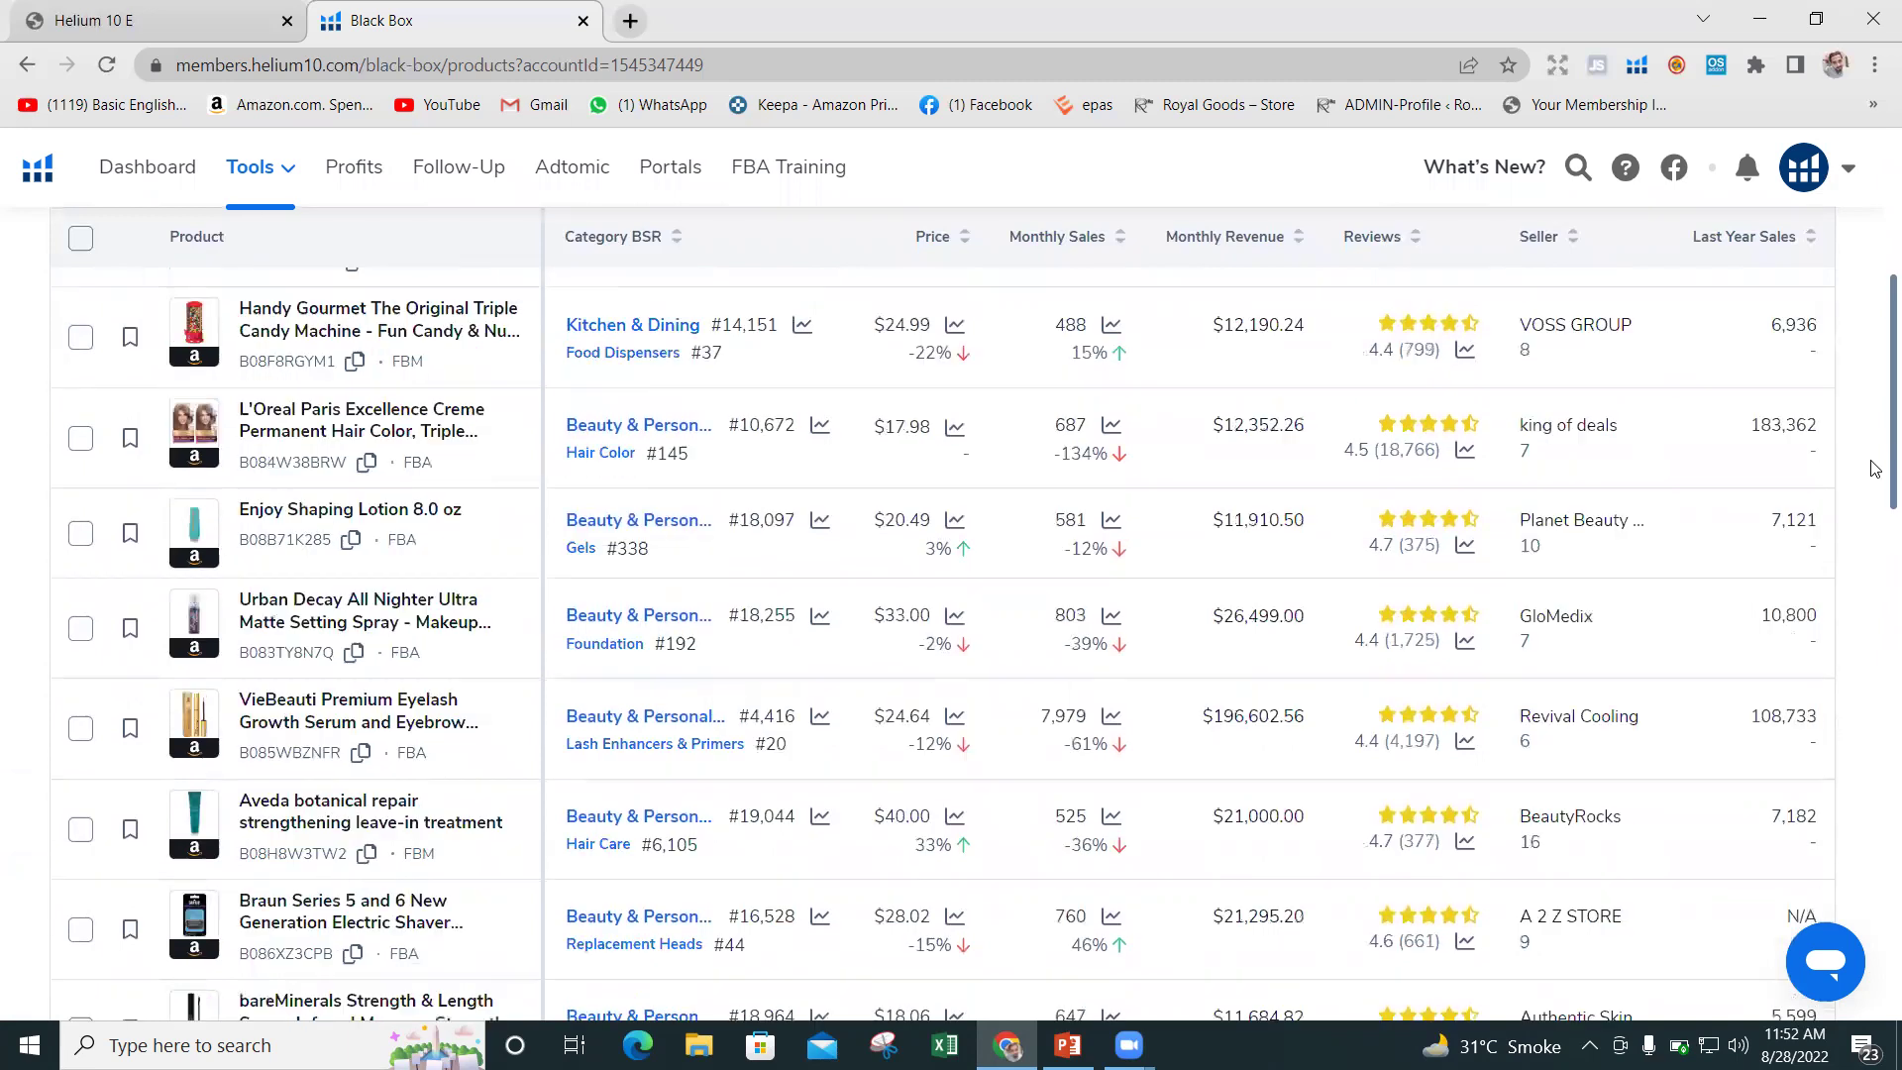
pyautogui.scroll(5, 1875, 408)
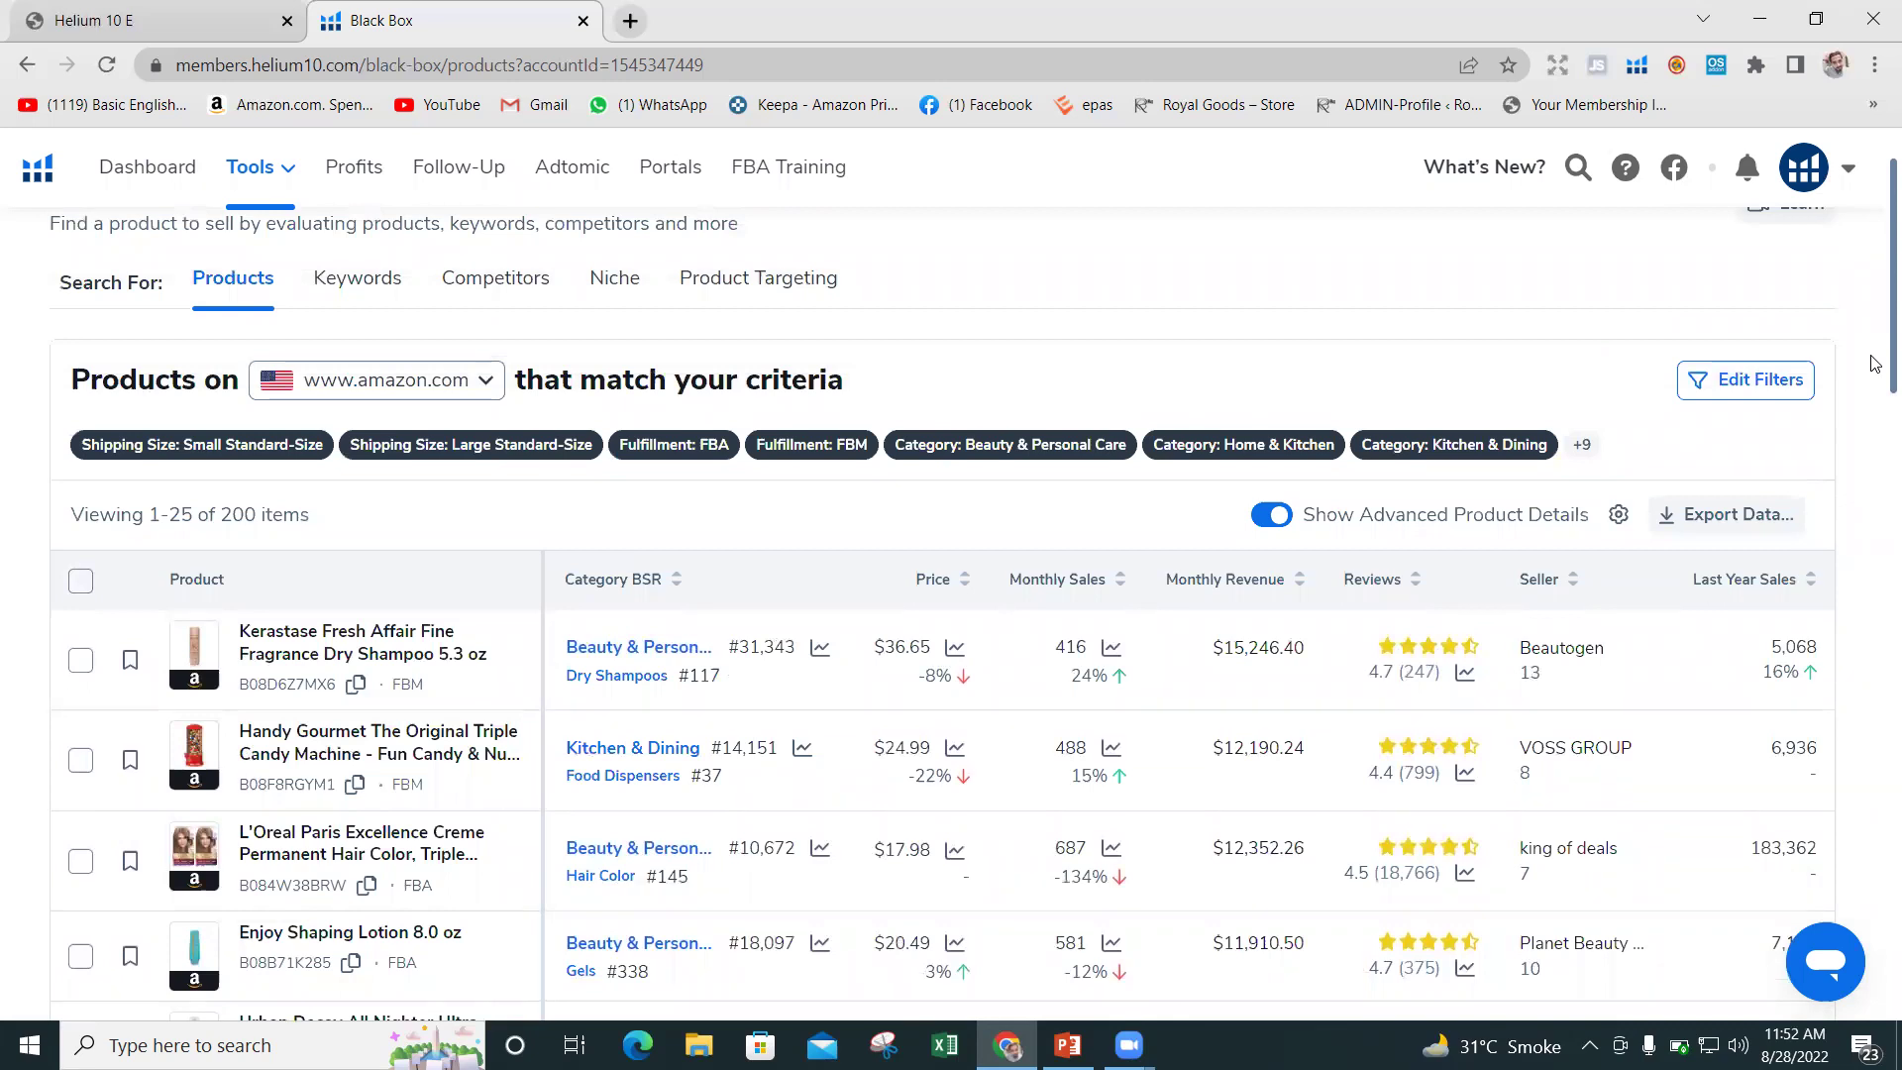
pyautogui.scroll(1, 1875, 362)
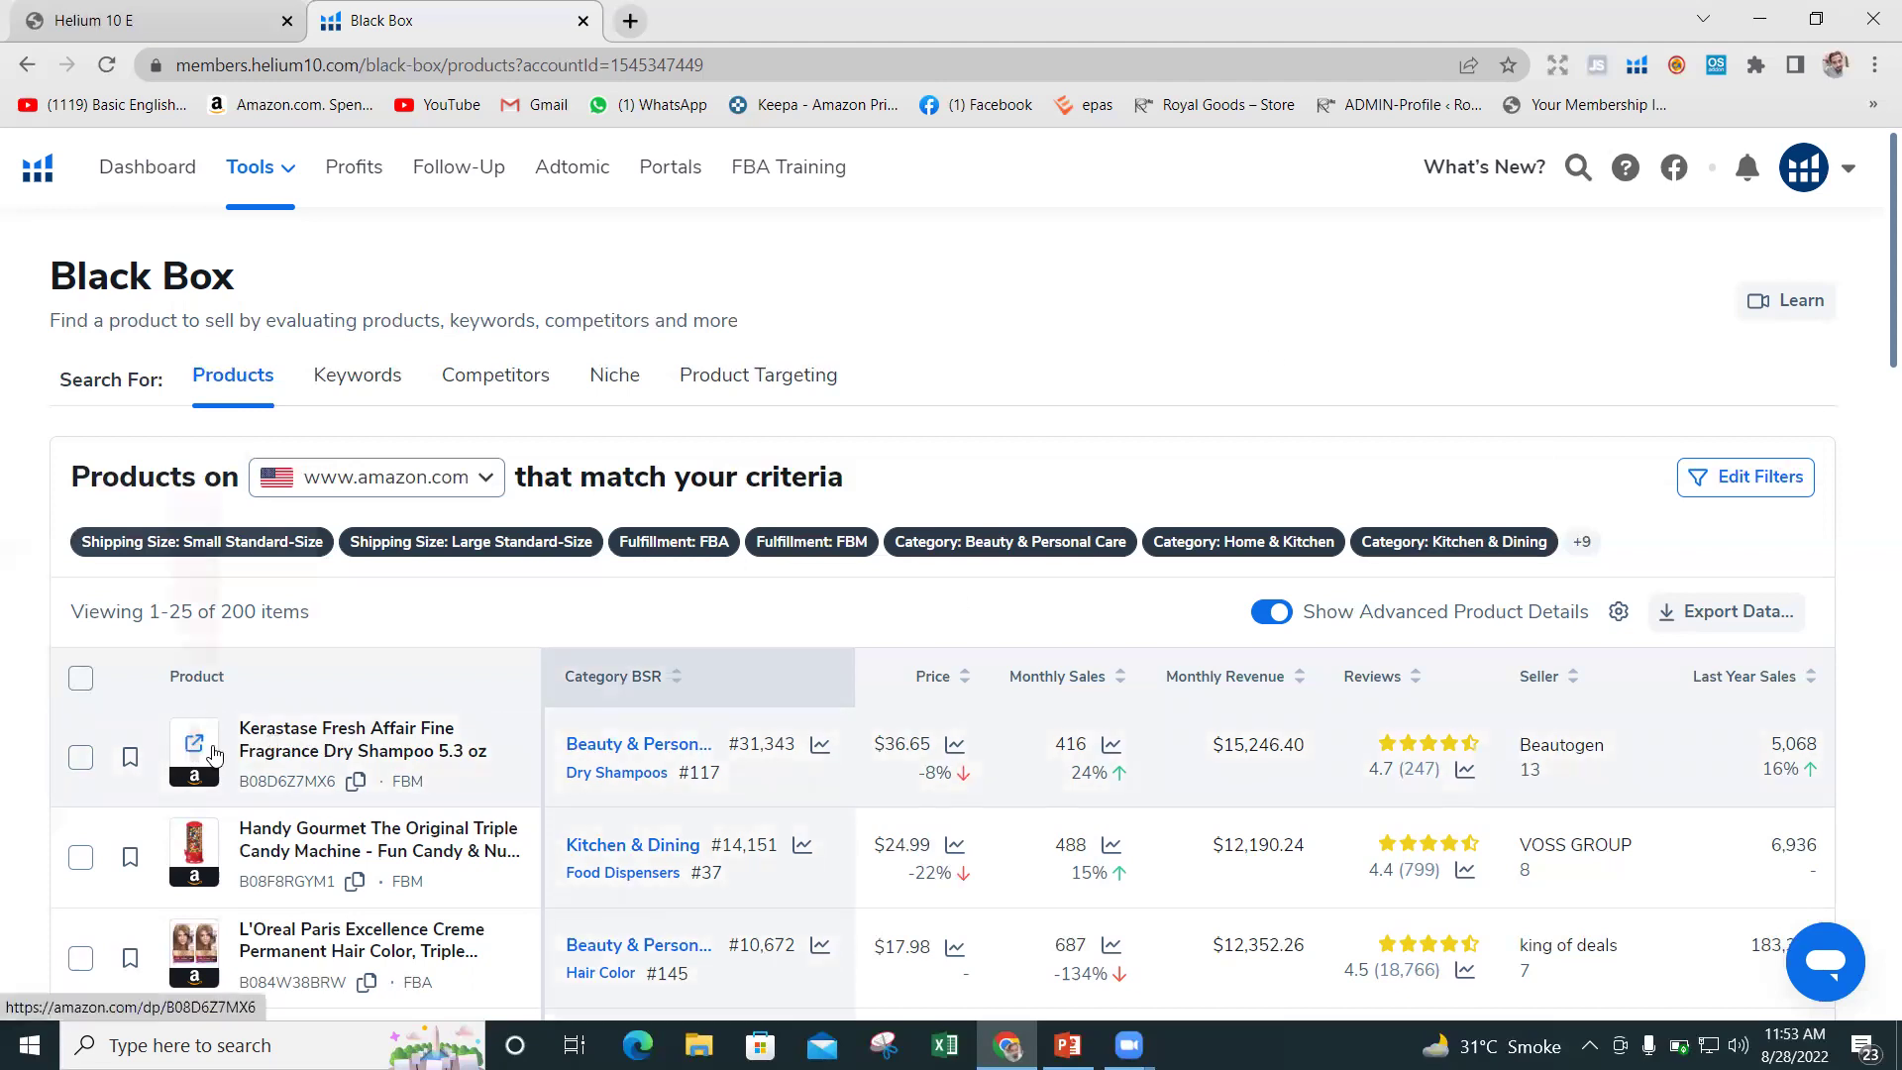
# Open the Amazon listing of the Kerastase Fresh Affair dry shampoo in a new browser tab and switch to it.
pyautogui.moveTo(214, 755)
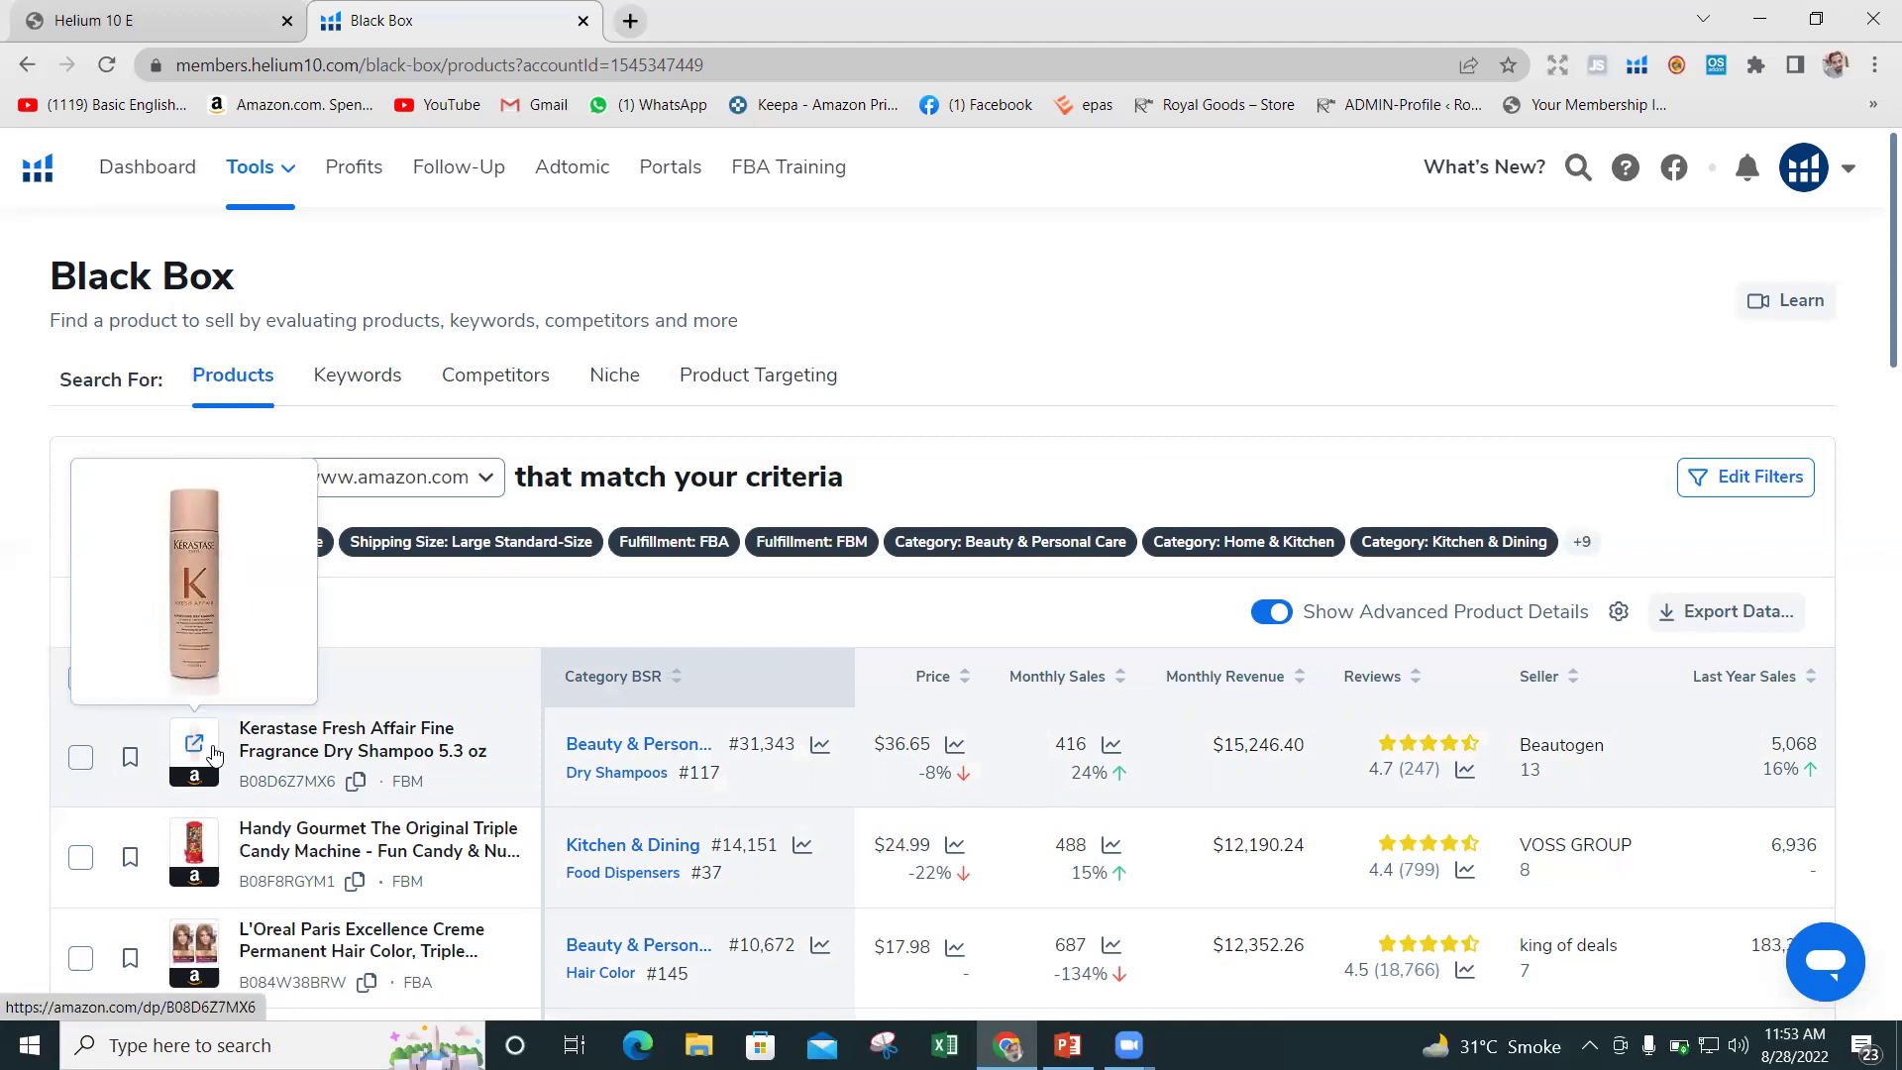
pyautogui.rightClick(214, 750)
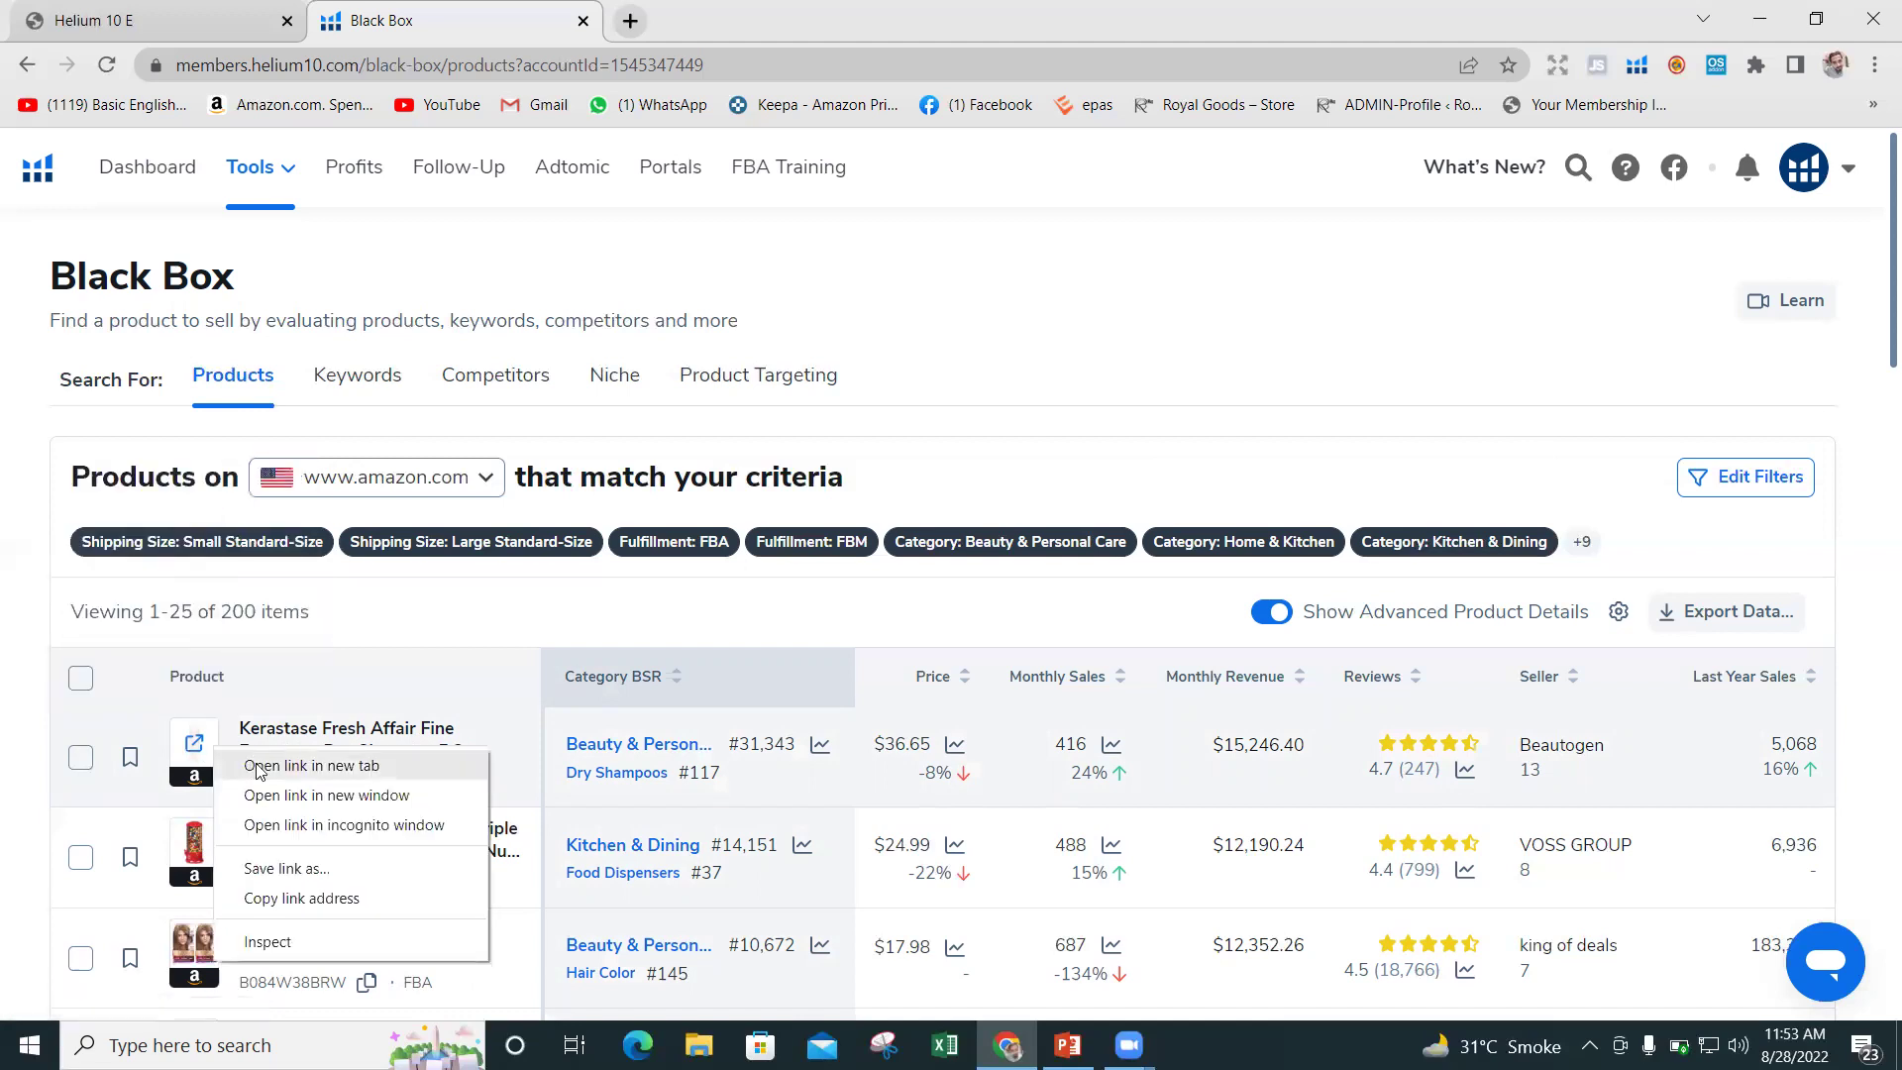
pyautogui.click(259, 766)
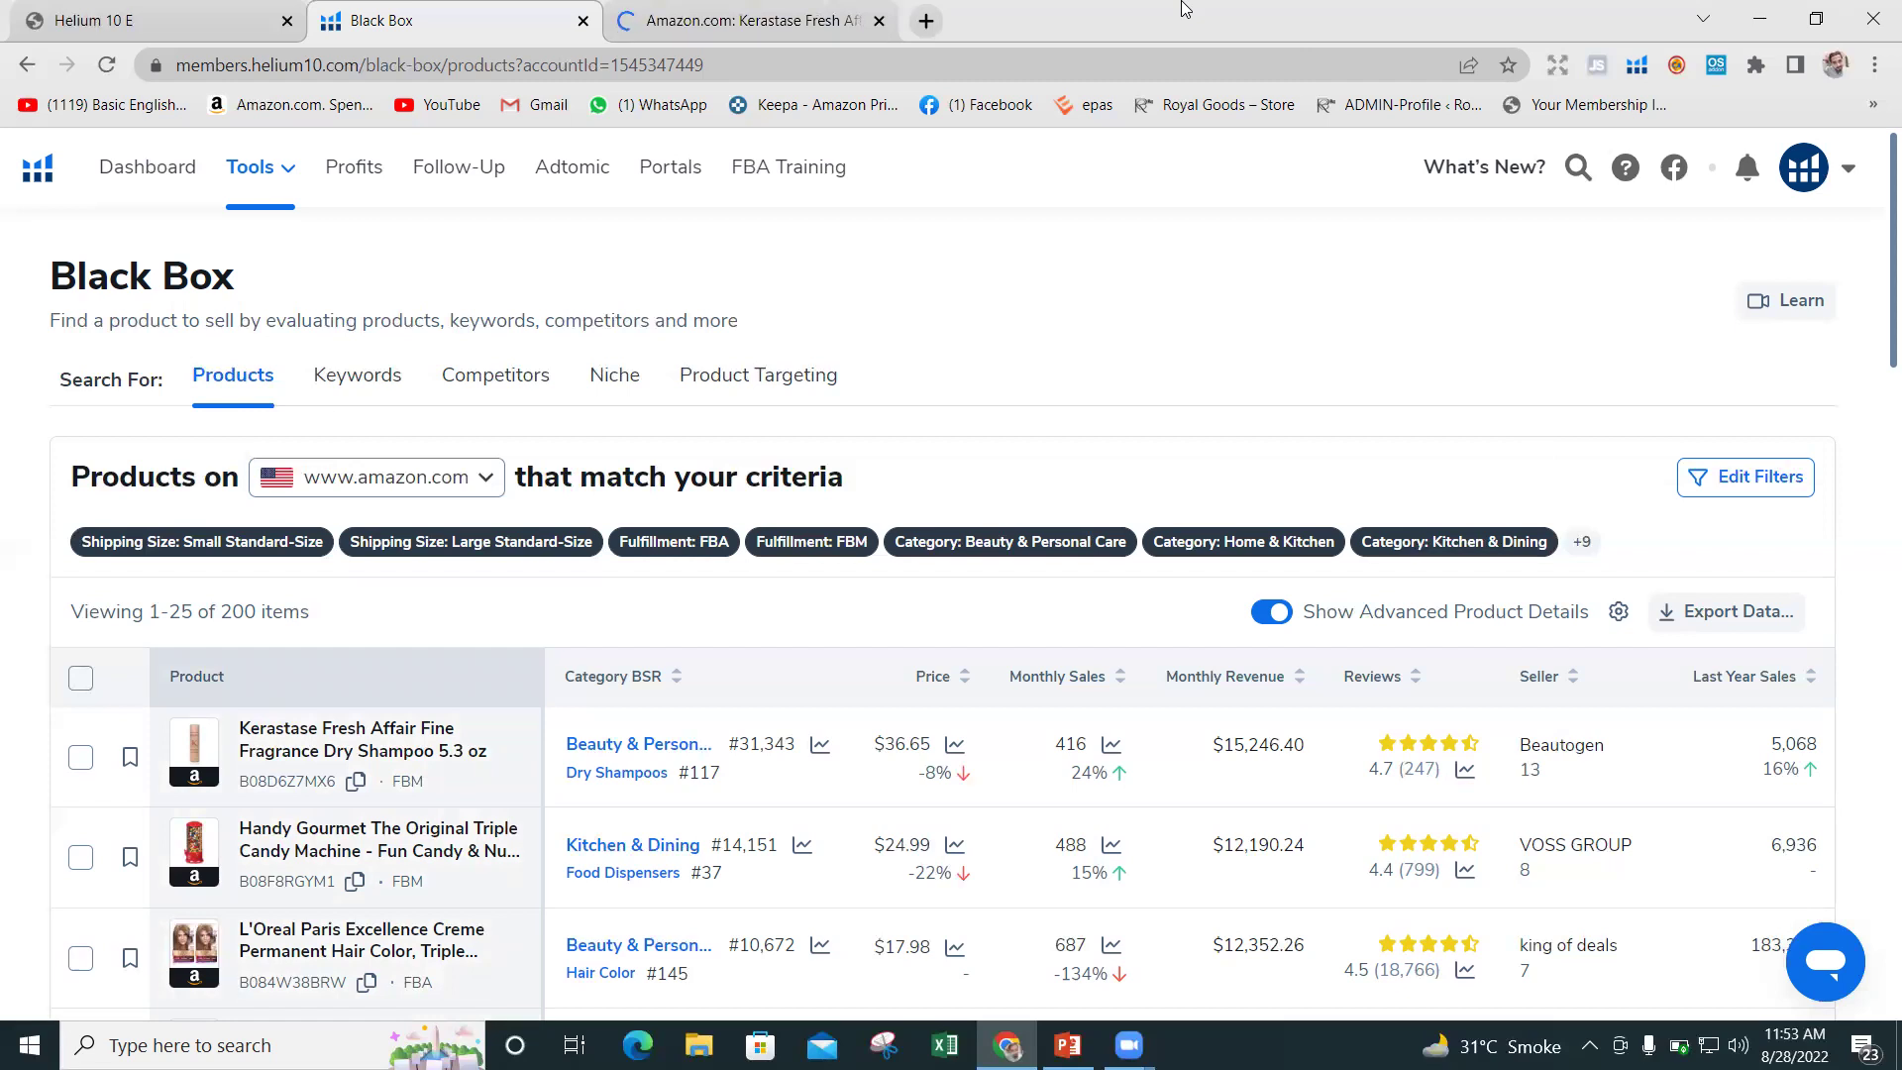
pyautogui.click(830, 10)
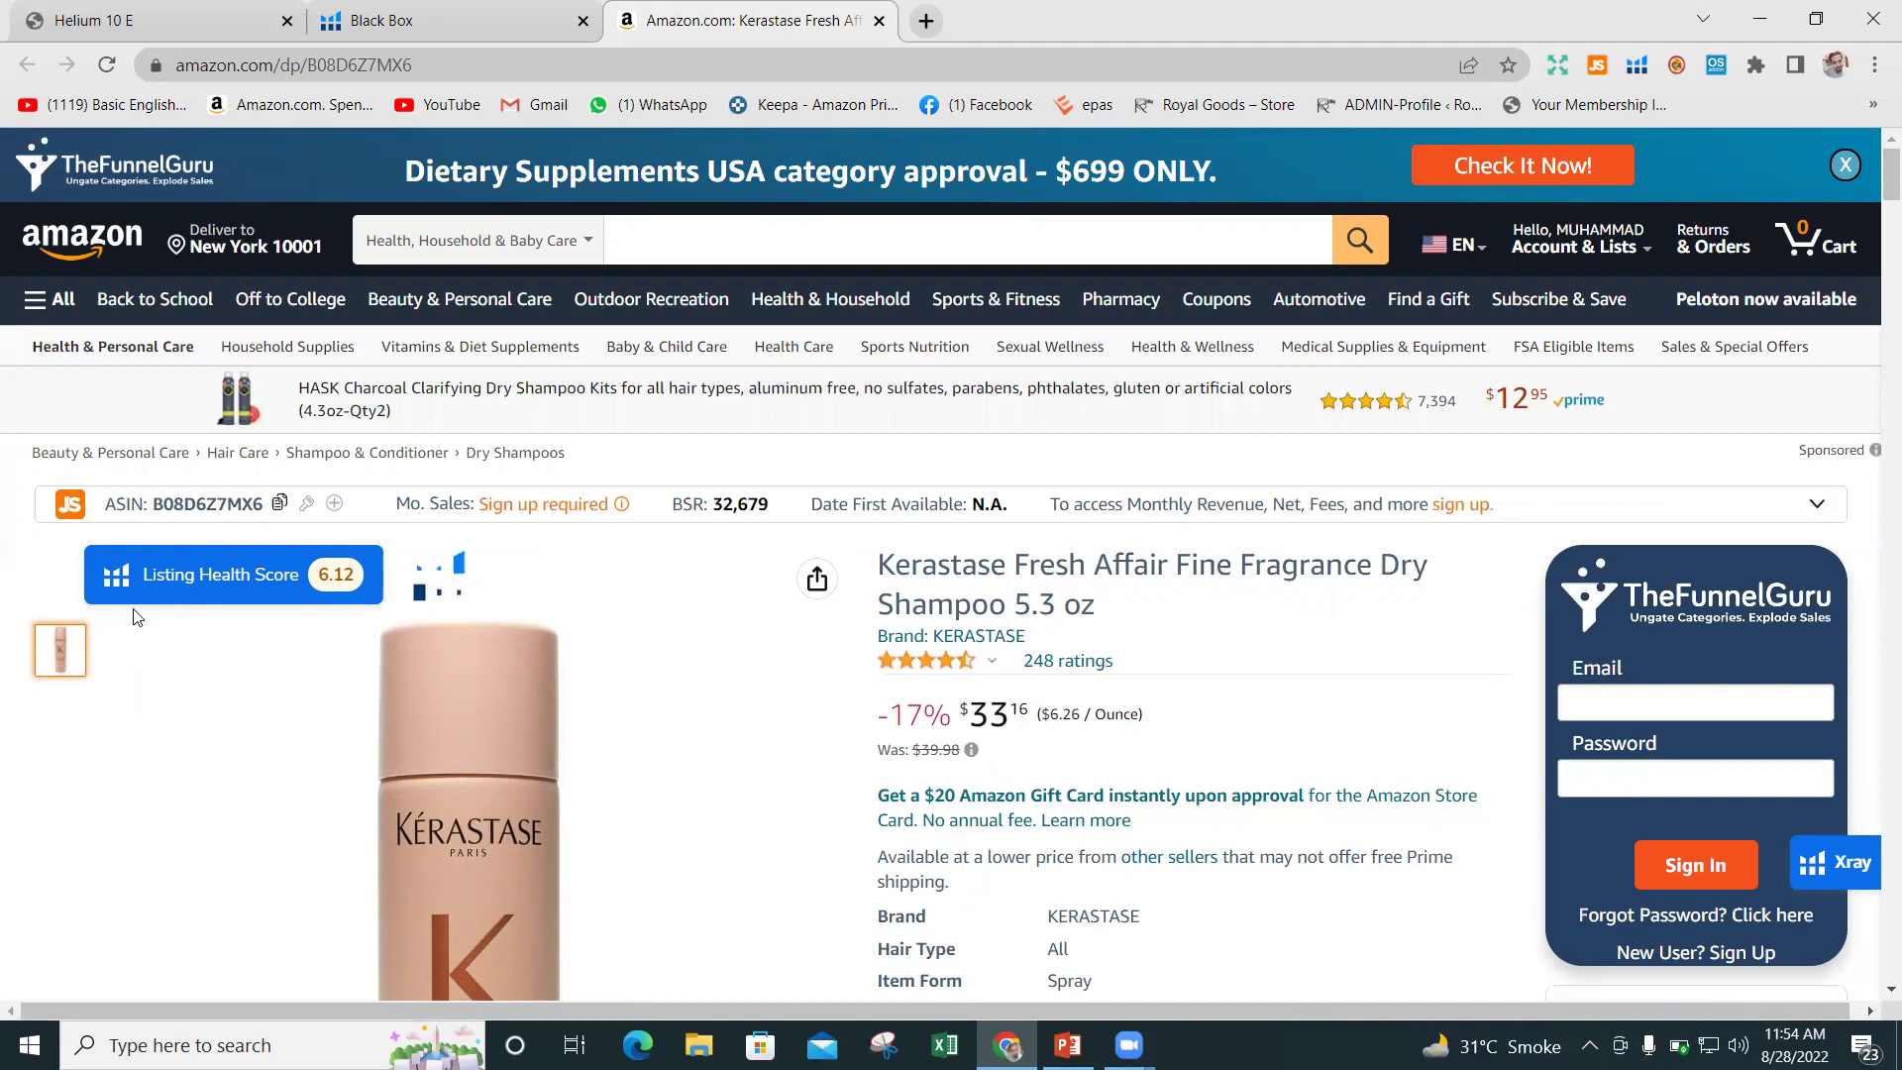
# Run the Helium 10 extension's Xray product research on the Kerastase listing and examine its data row.
pyautogui.moveTo(314, 641)
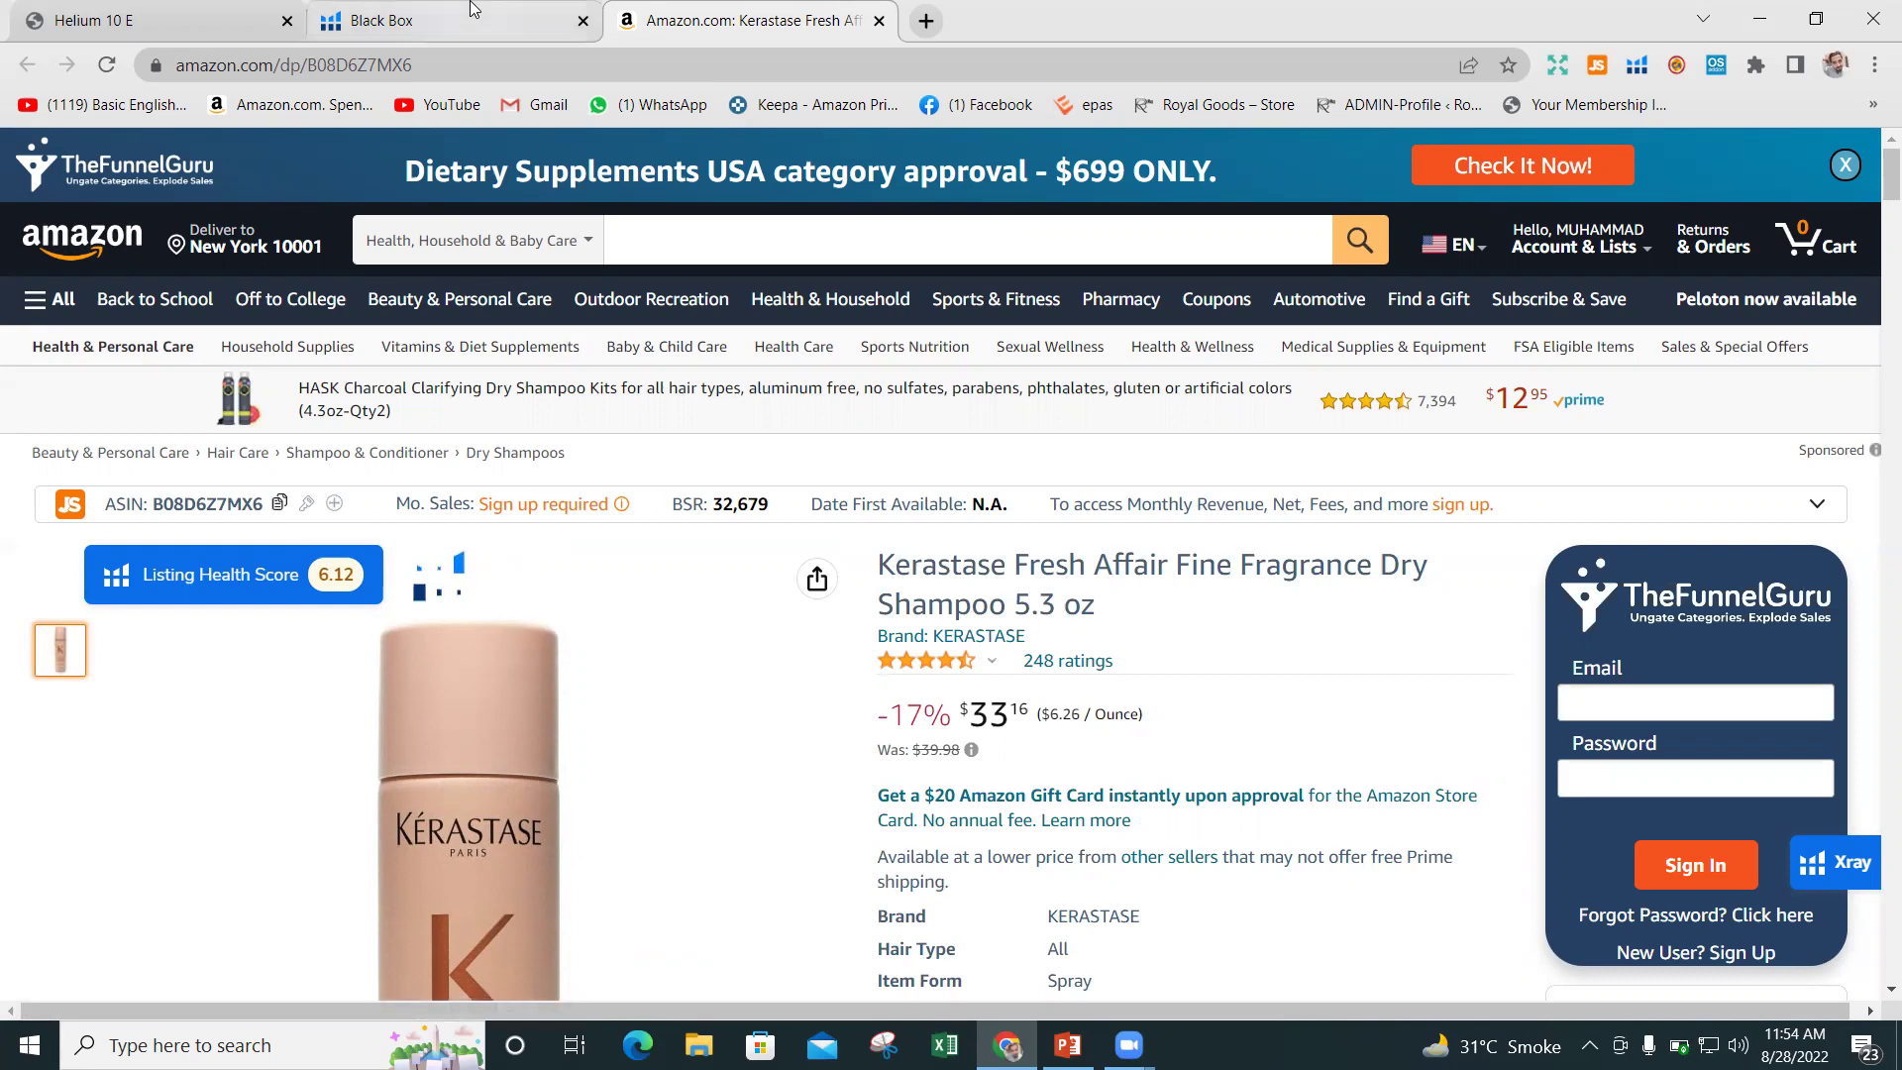
pyautogui.moveTo(471, 9)
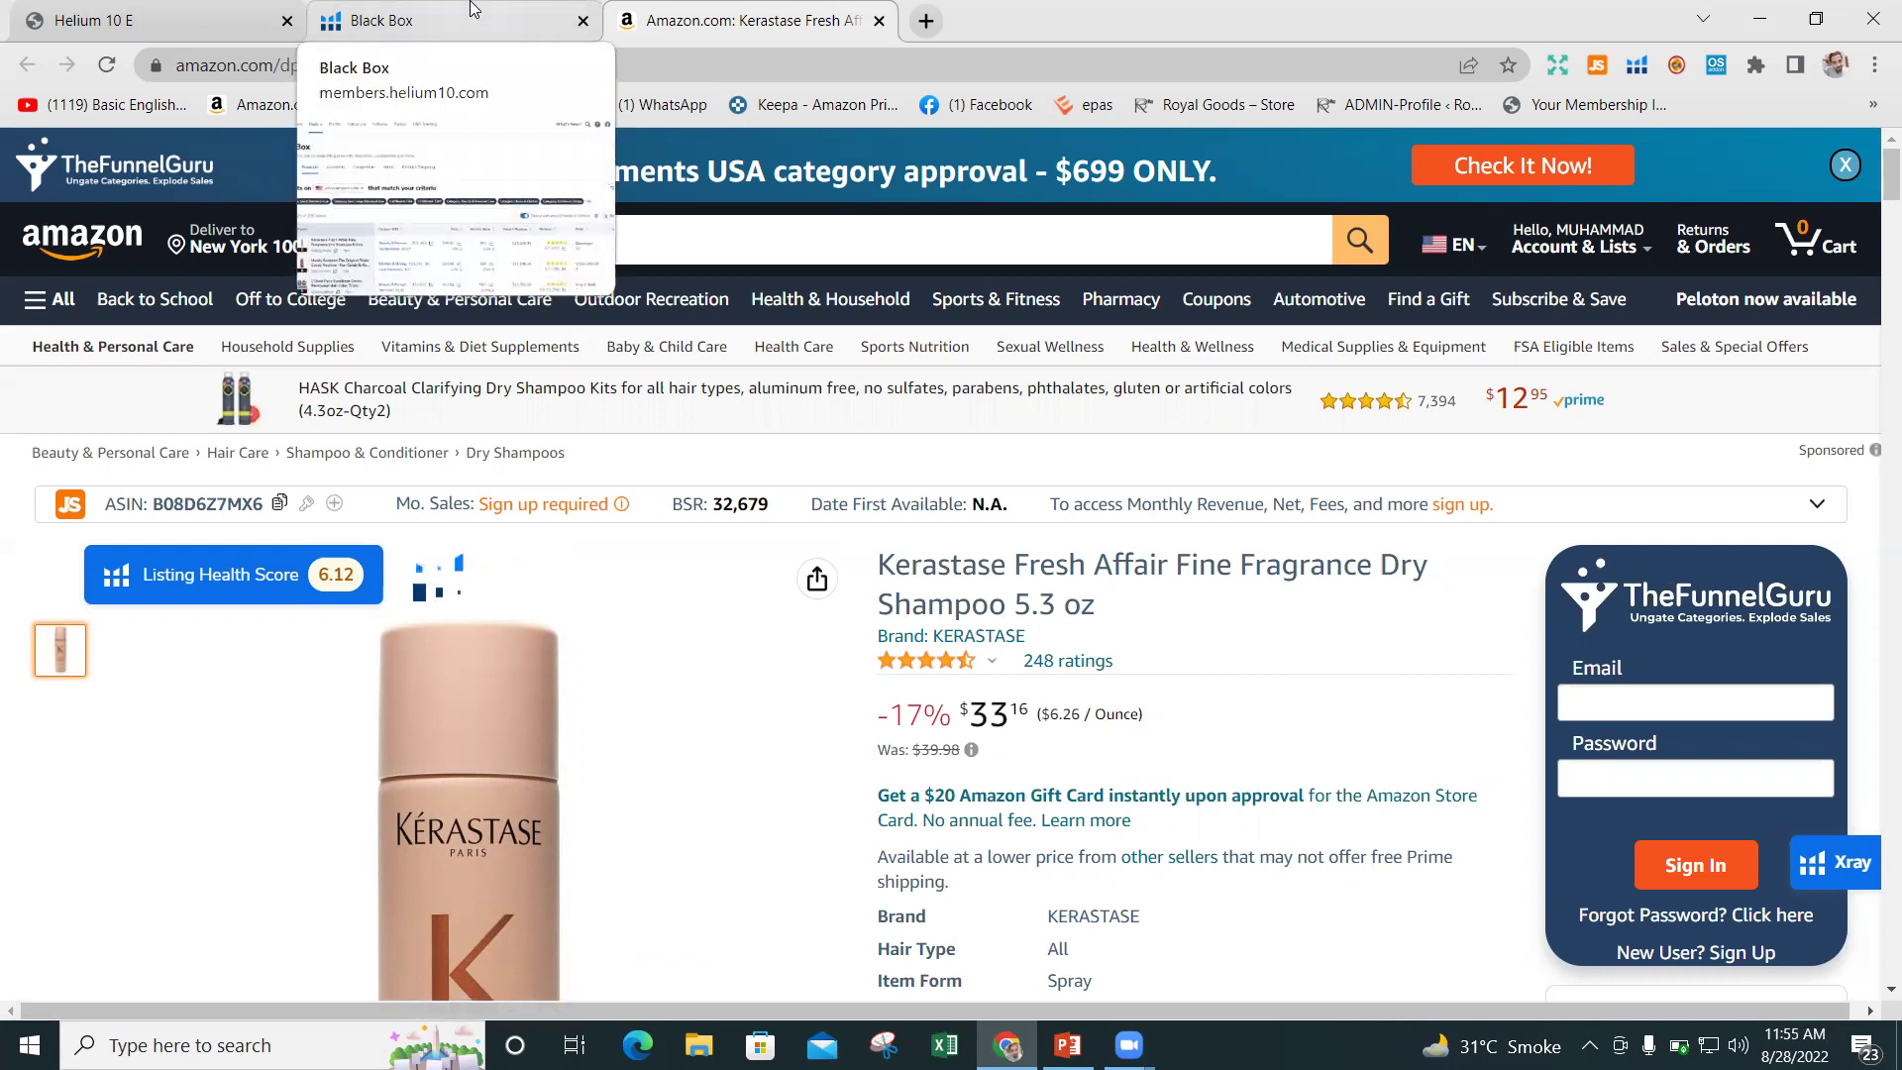
pyautogui.click(1635, 66)
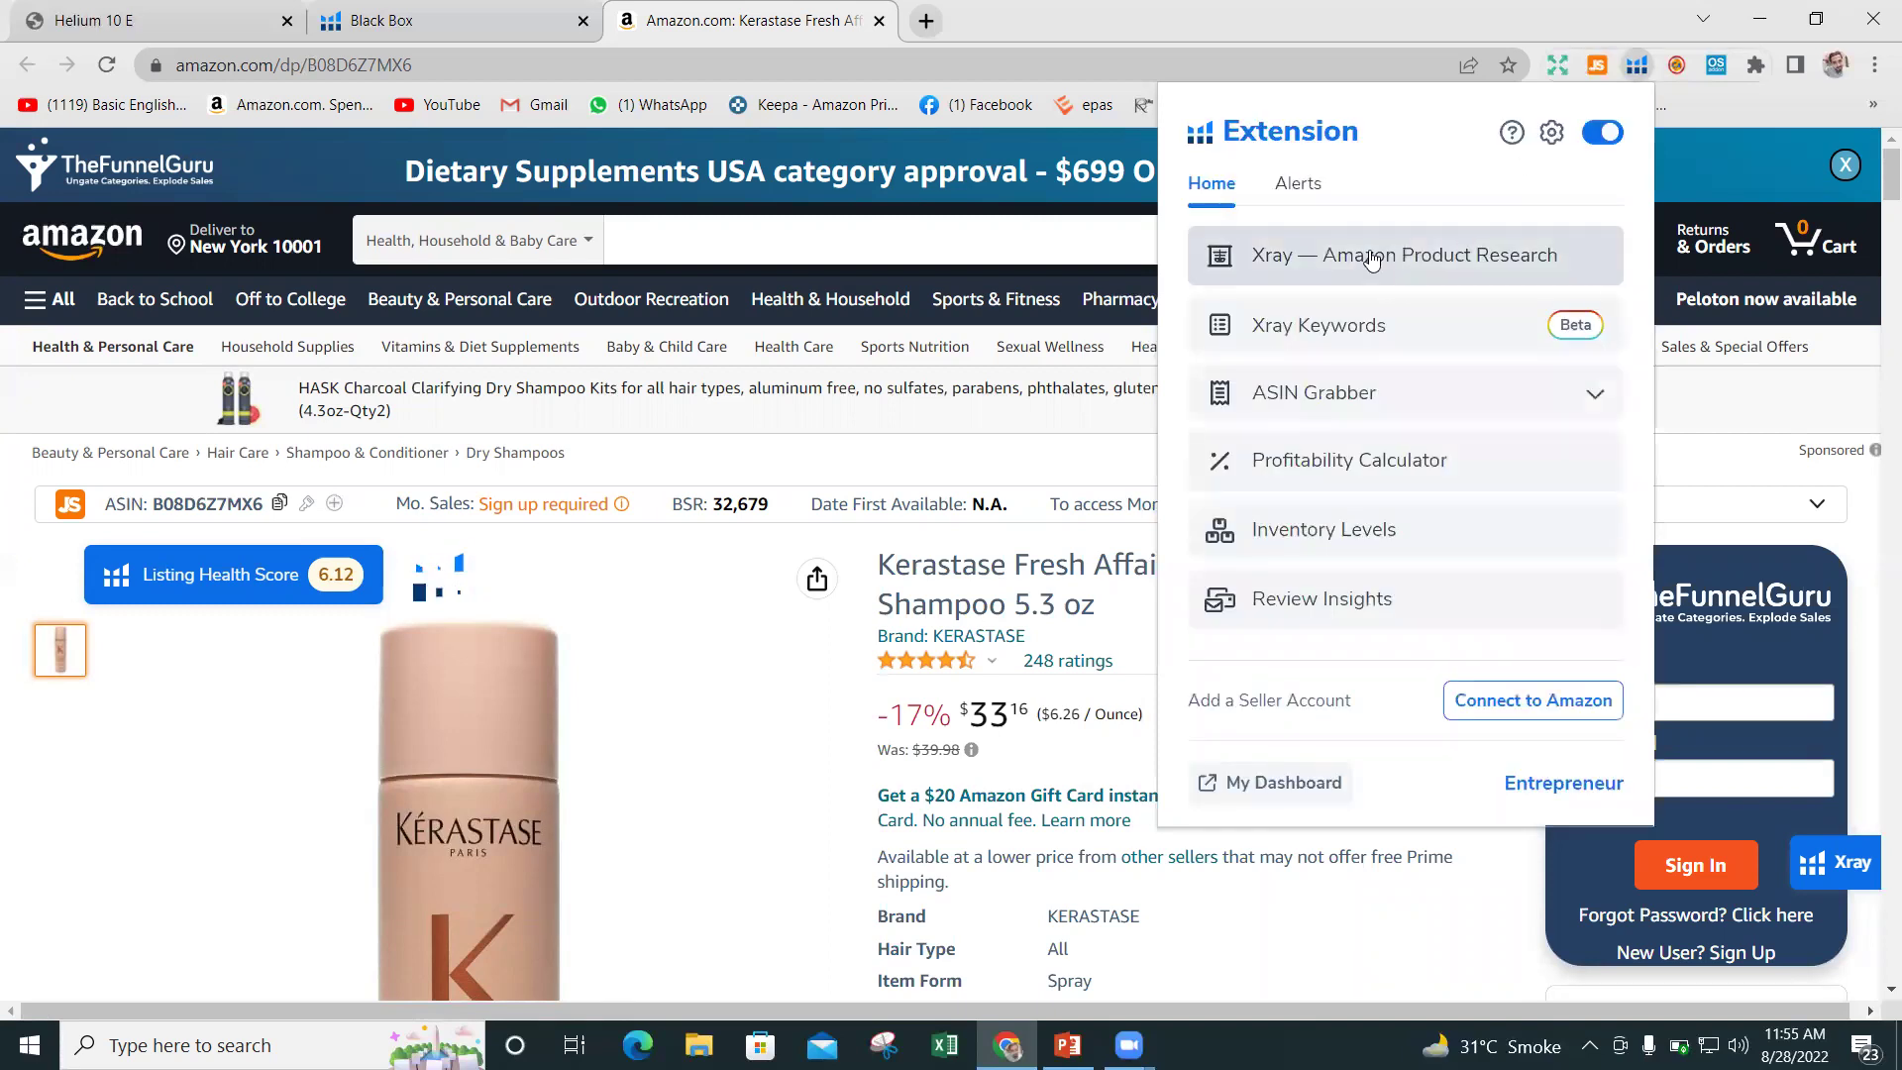
pyautogui.click(1371, 256)
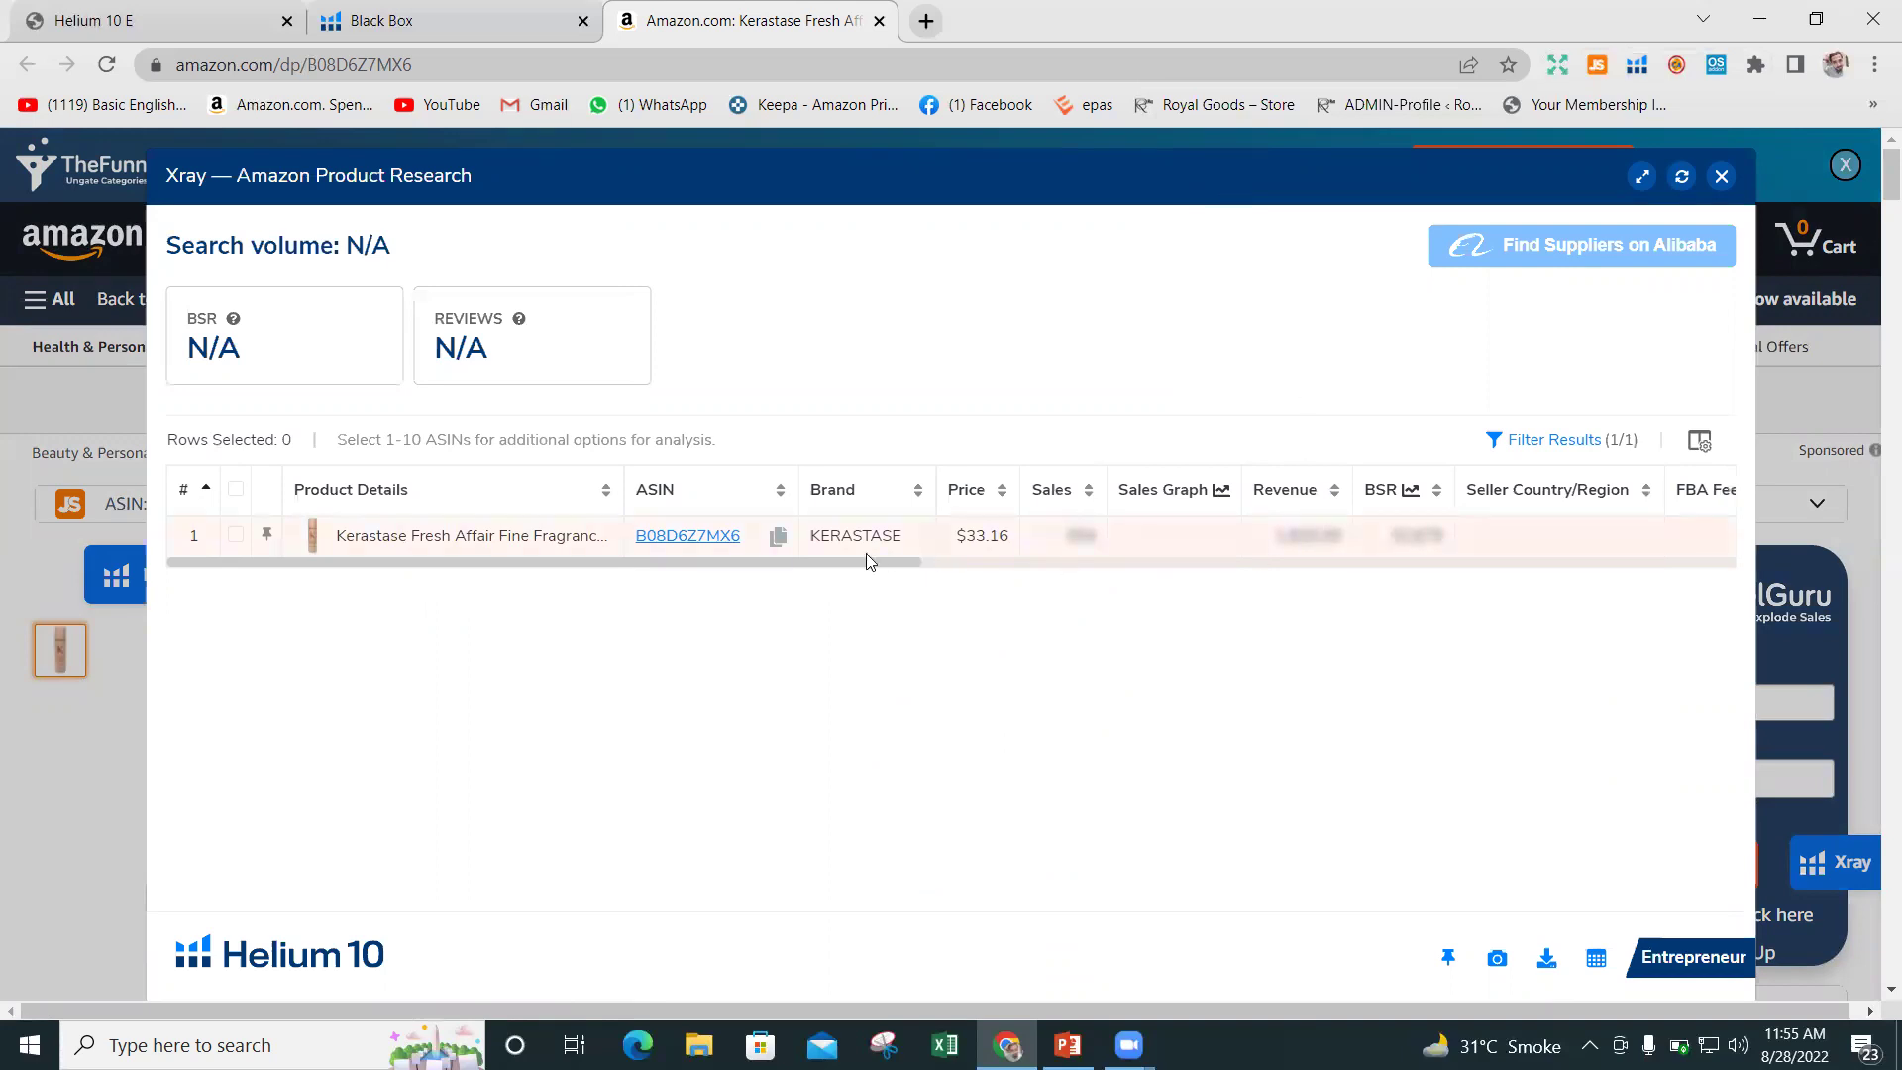
pyautogui.moveTo(939, 581); pyautogui.dragTo(795, 569)
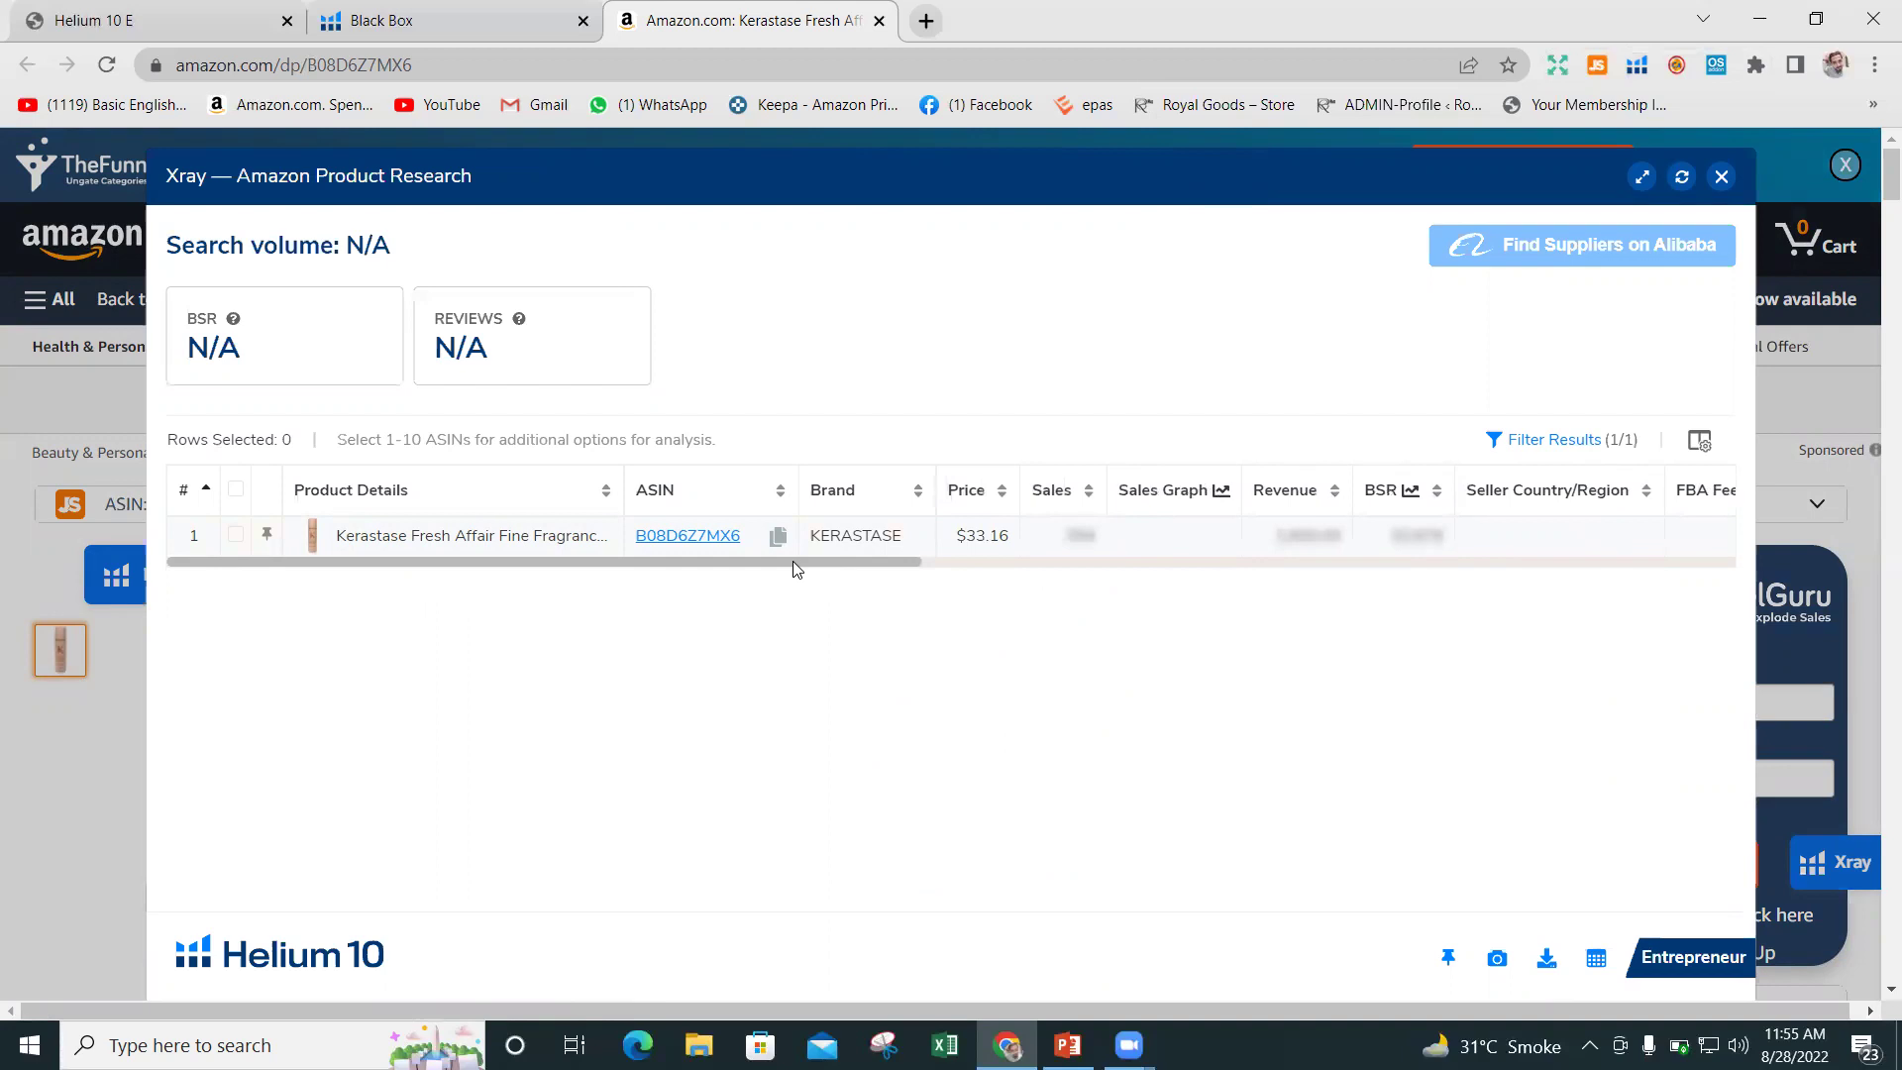
# Examine the remaining Xray columns of the Kerastase product, from price and BSR through active sellers to the Buy Box, and close Xray.
pyautogui.moveTo(793, 567); pyautogui.dragTo(853, 569)
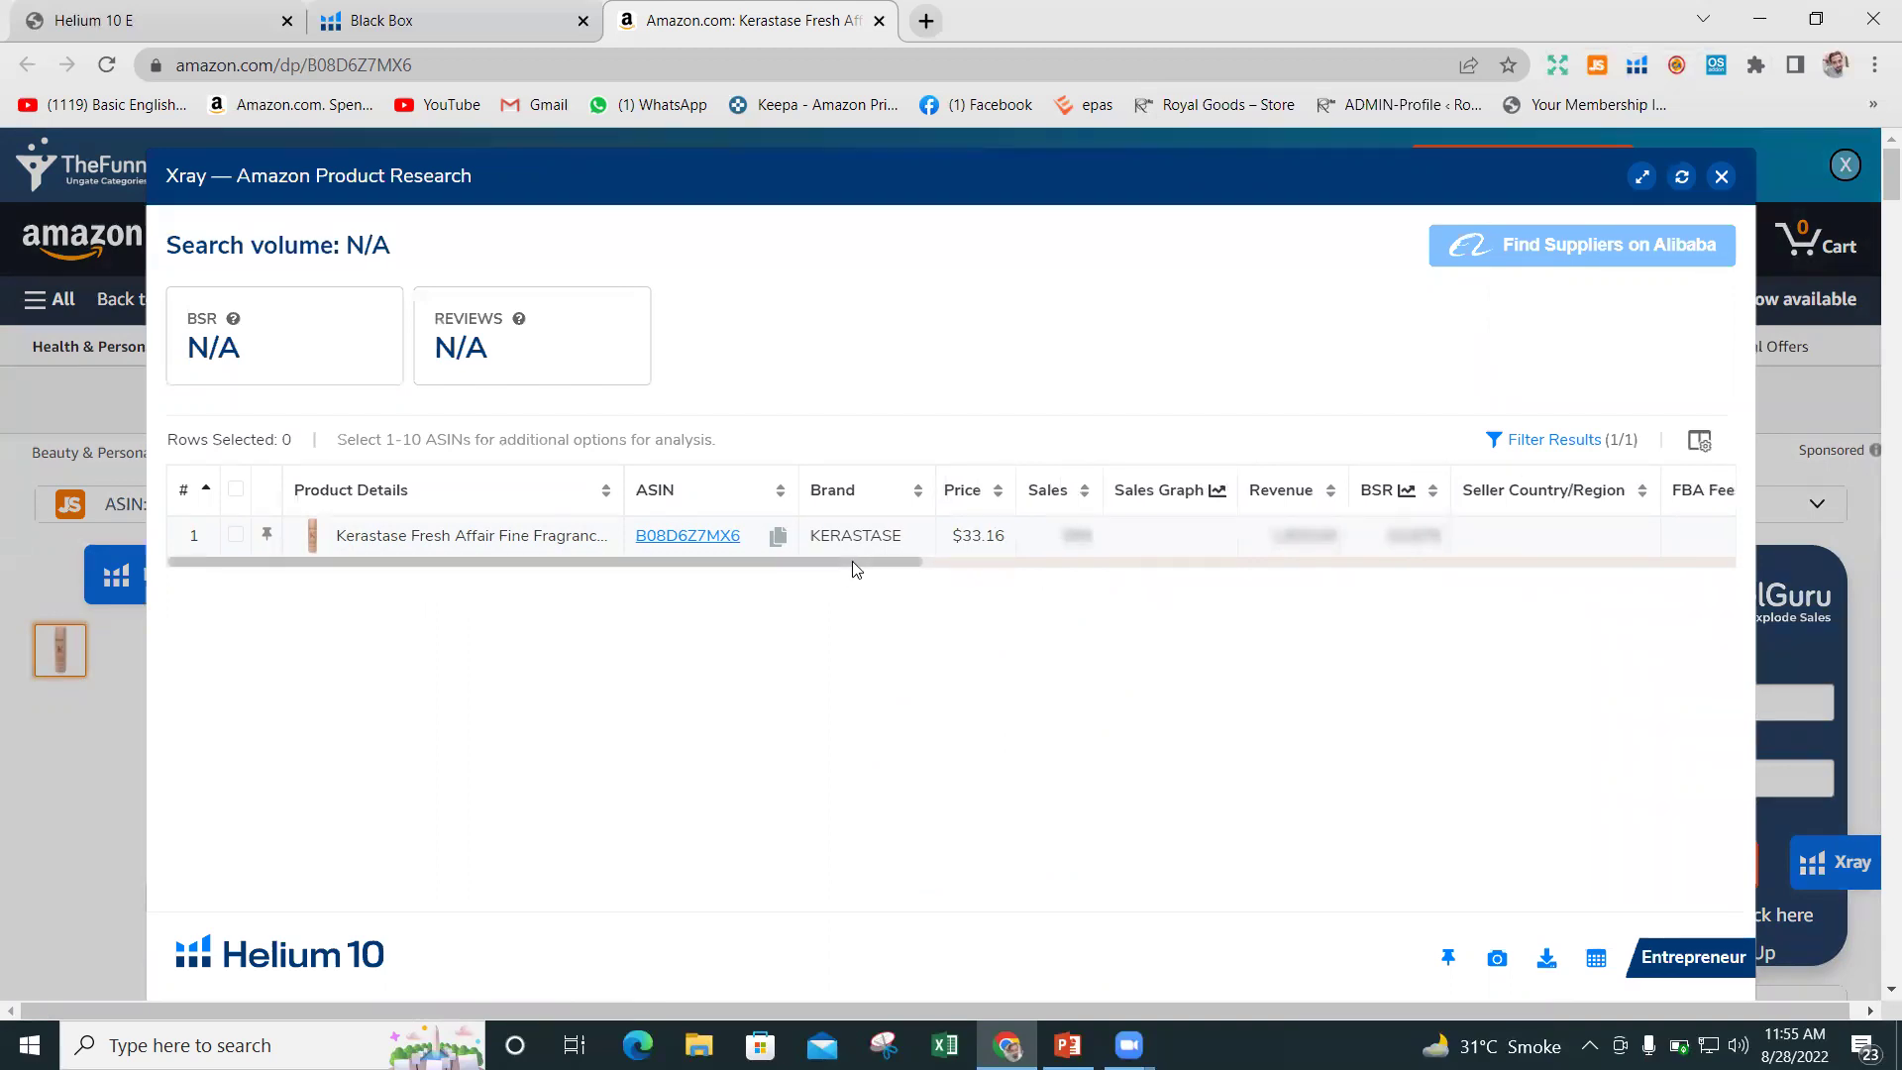
pyautogui.moveTo(845, 562); pyautogui.dragTo(769, 565)
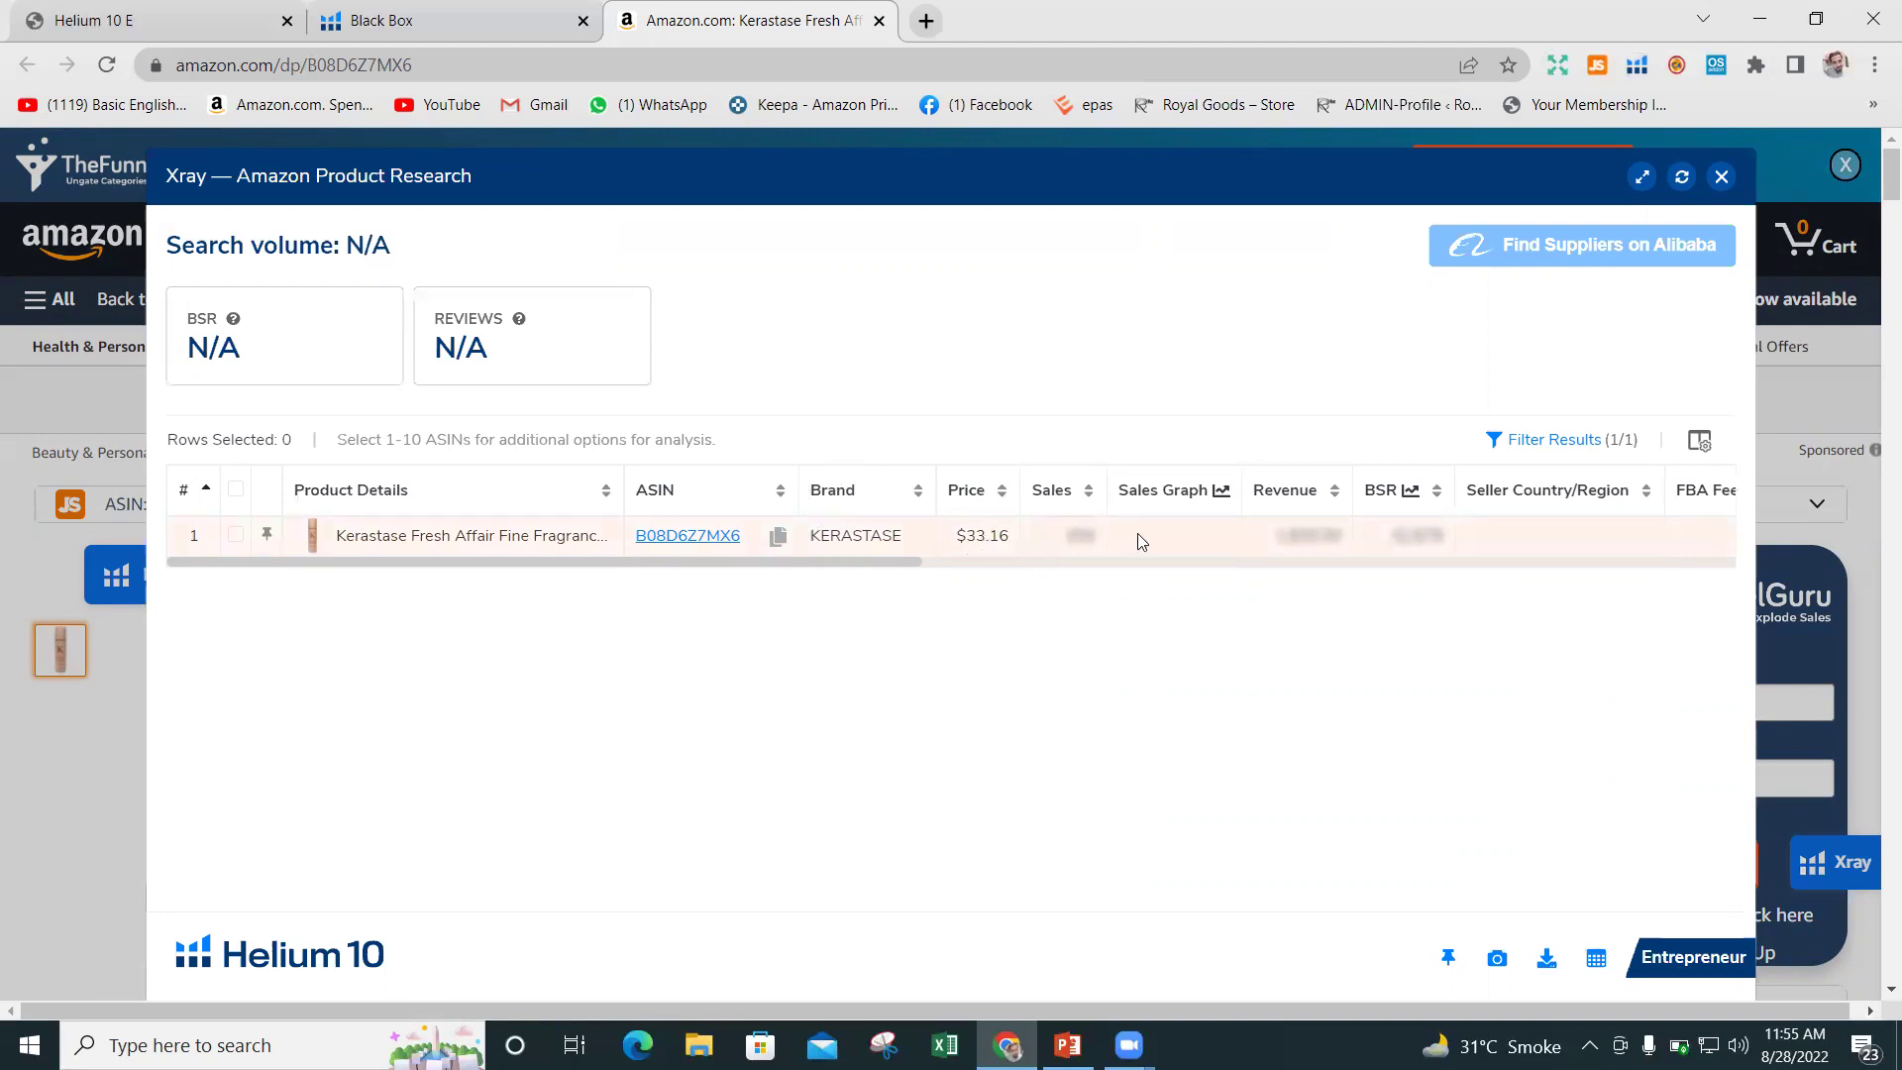
pyautogui.moveTo(919, 562); pyautogui.dragTo(1011, 585)
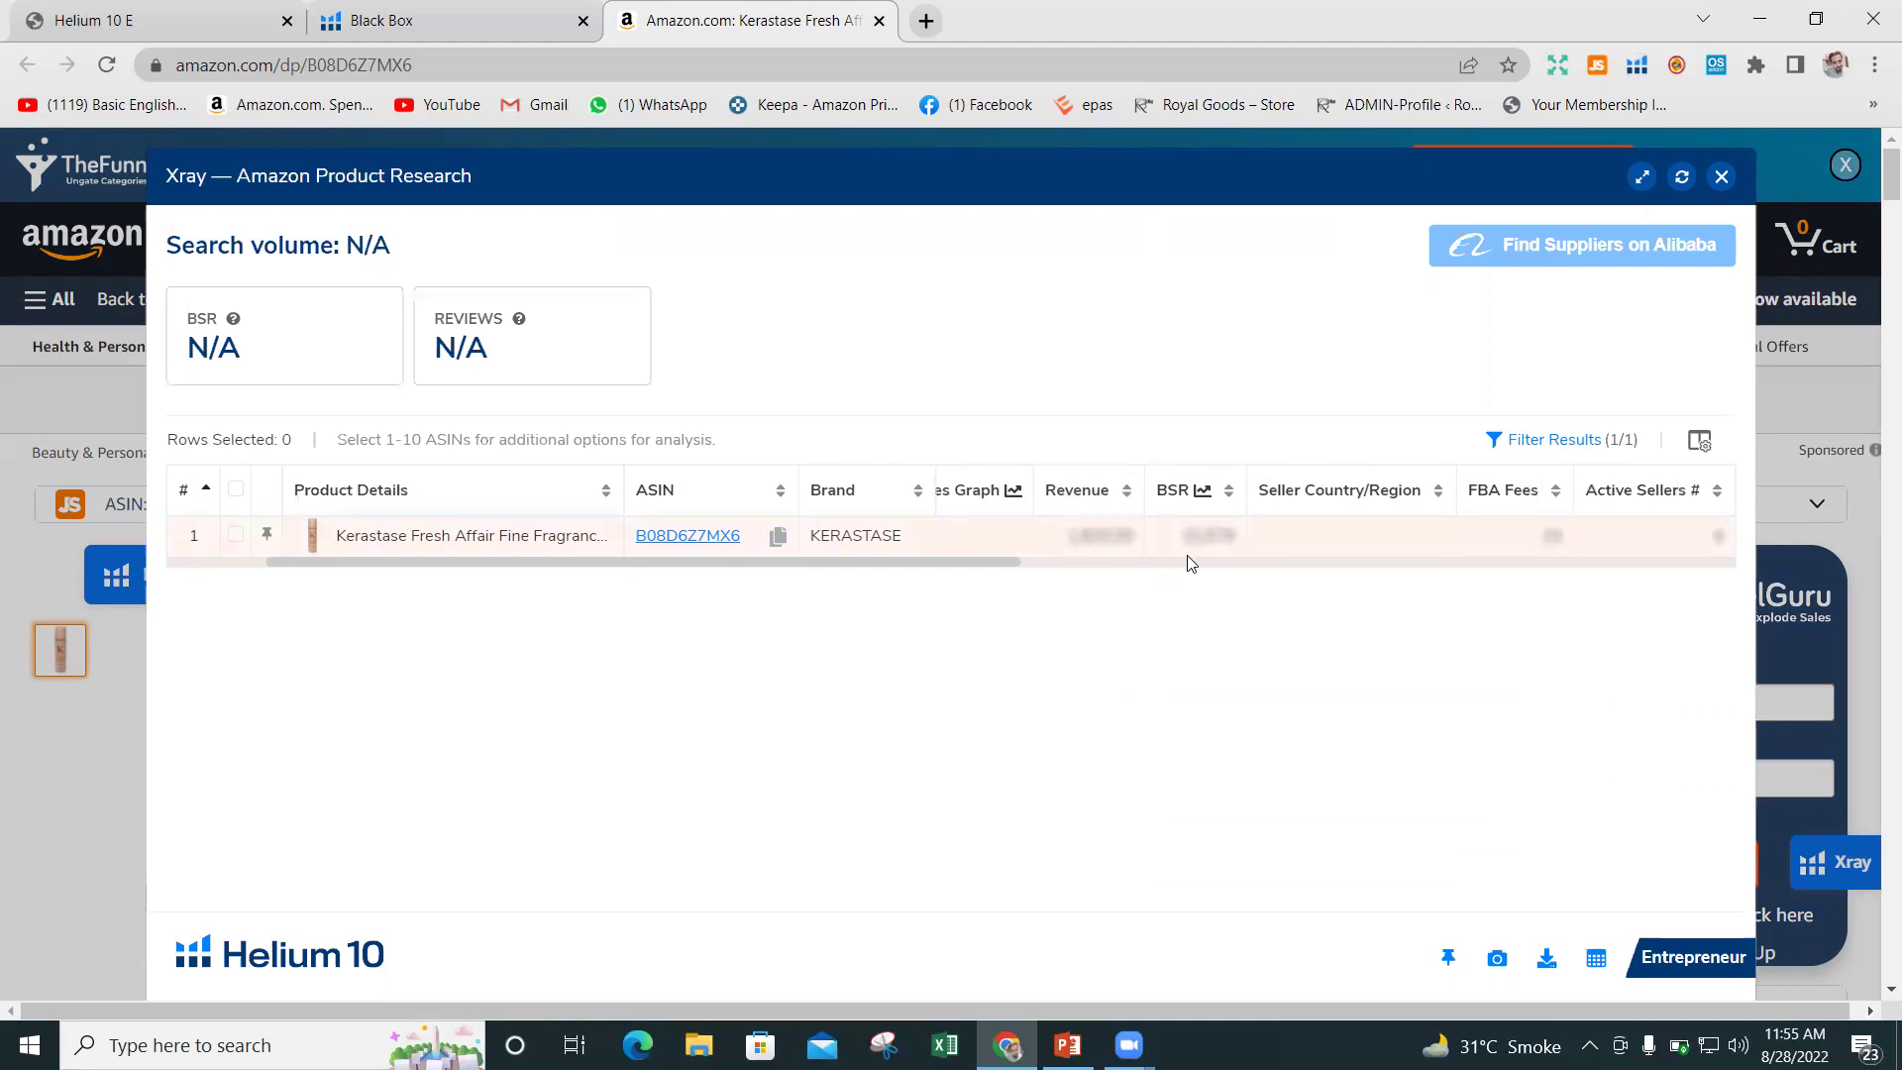
pyautogui.moveTo(975, 562); pyautogui.dragTo(1125, 594)
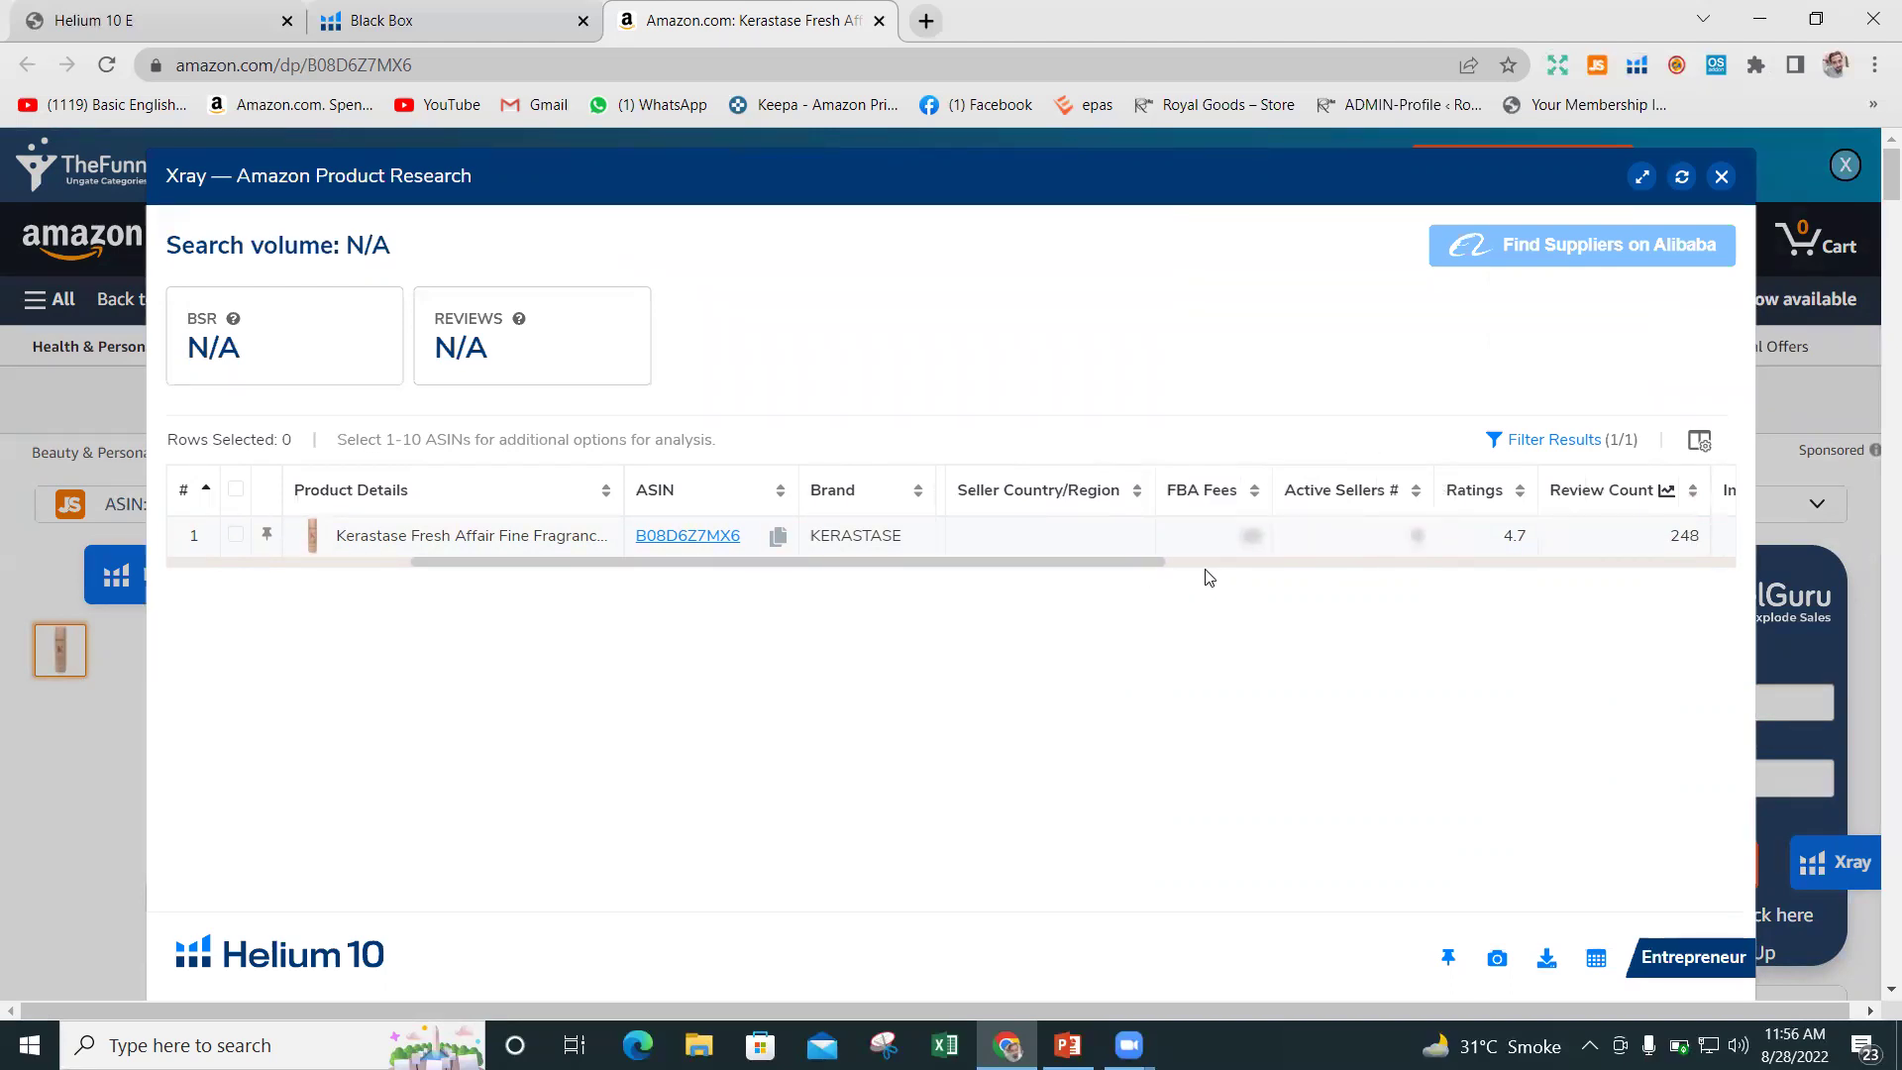
pyautogui.moveTo(1143, 561); pyautogui.dragTo(1353, 601)
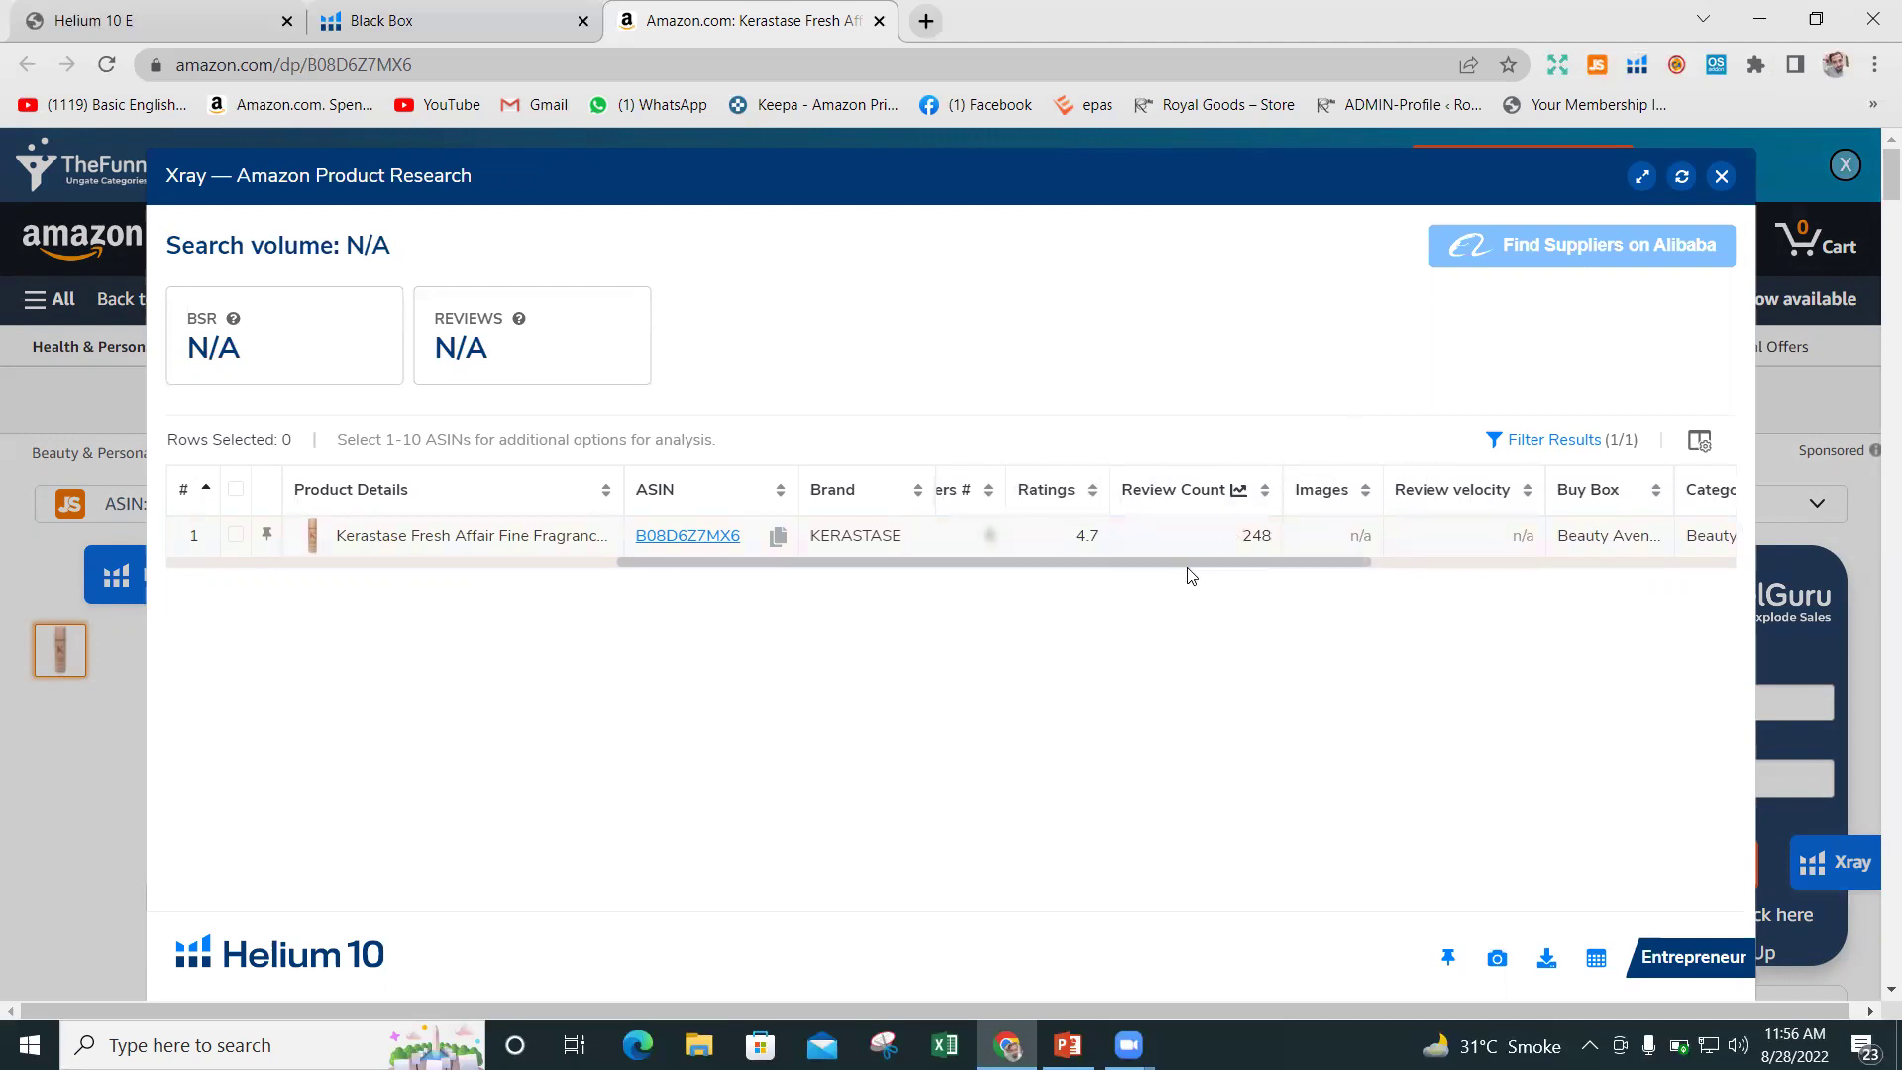
pyautogui.moveTo(1170, 568); pyautogui.dragTo(724, 568)
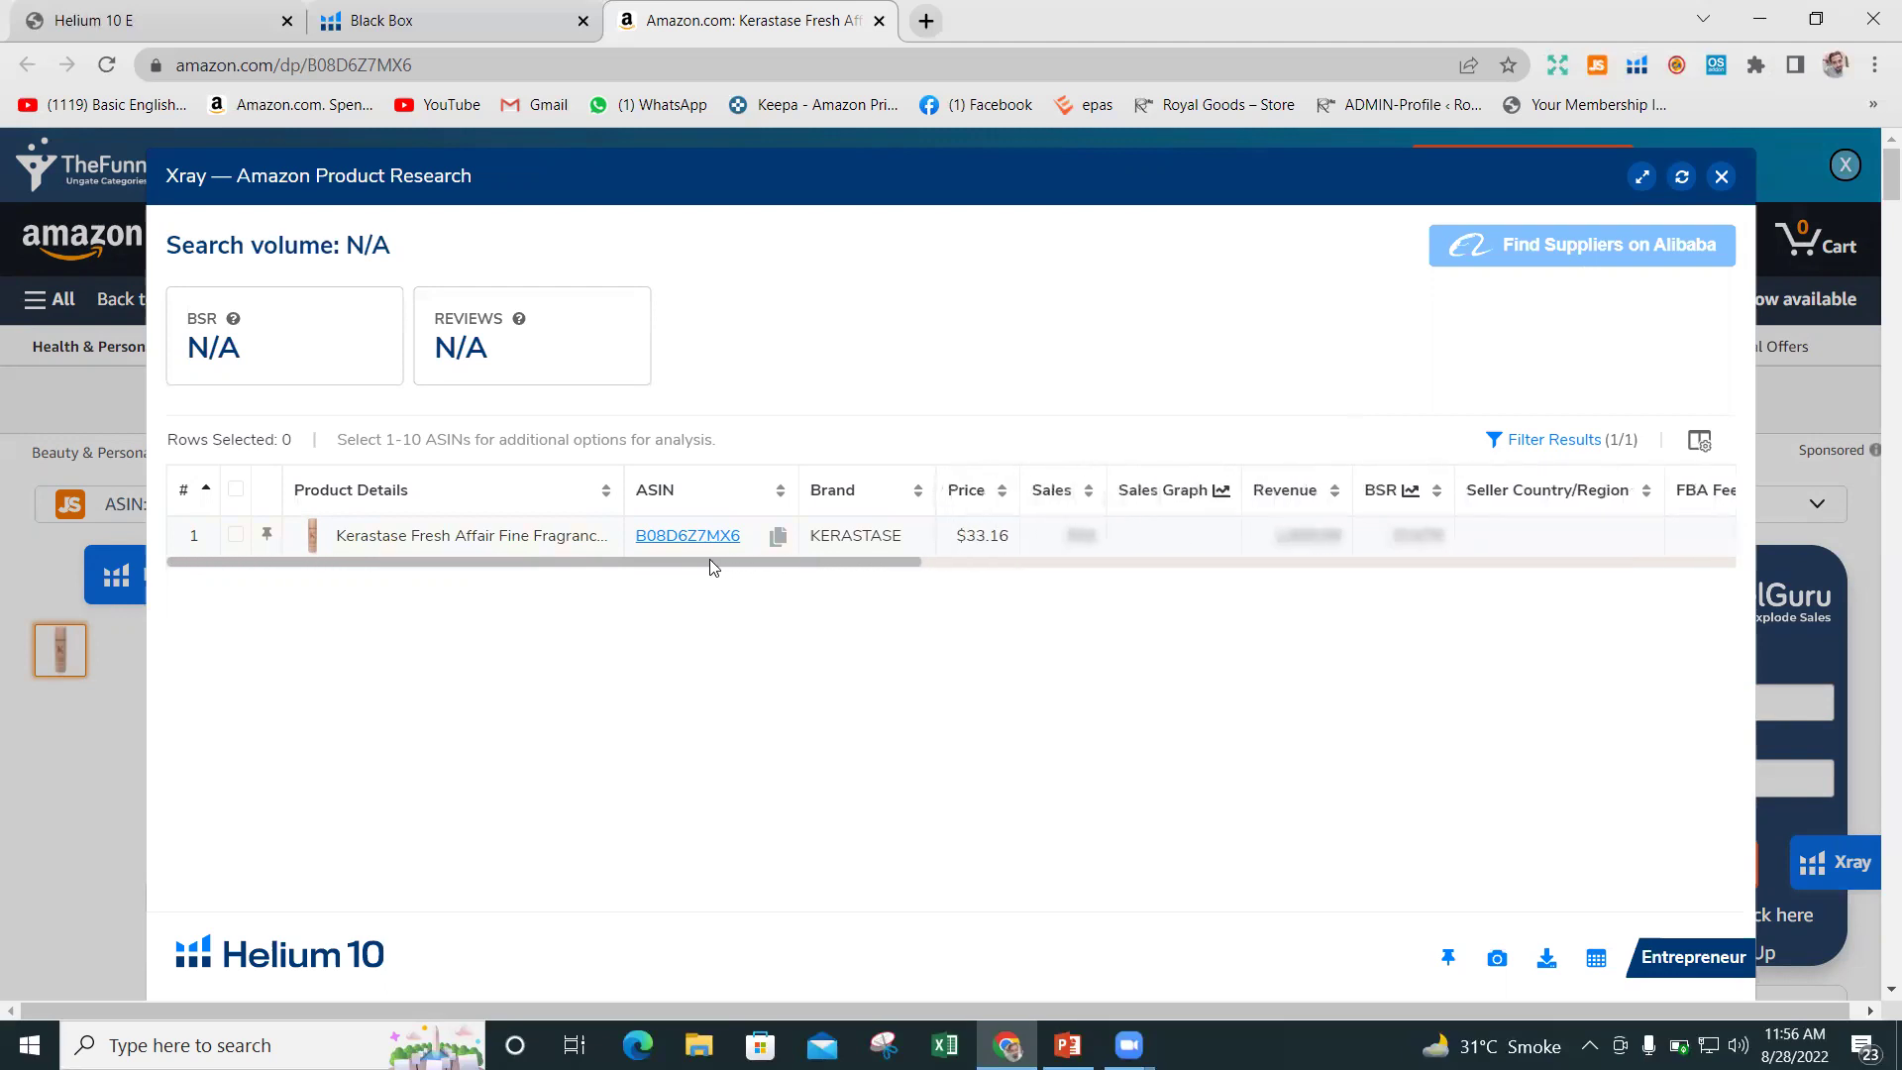
pyautogui.click(1721, 178)
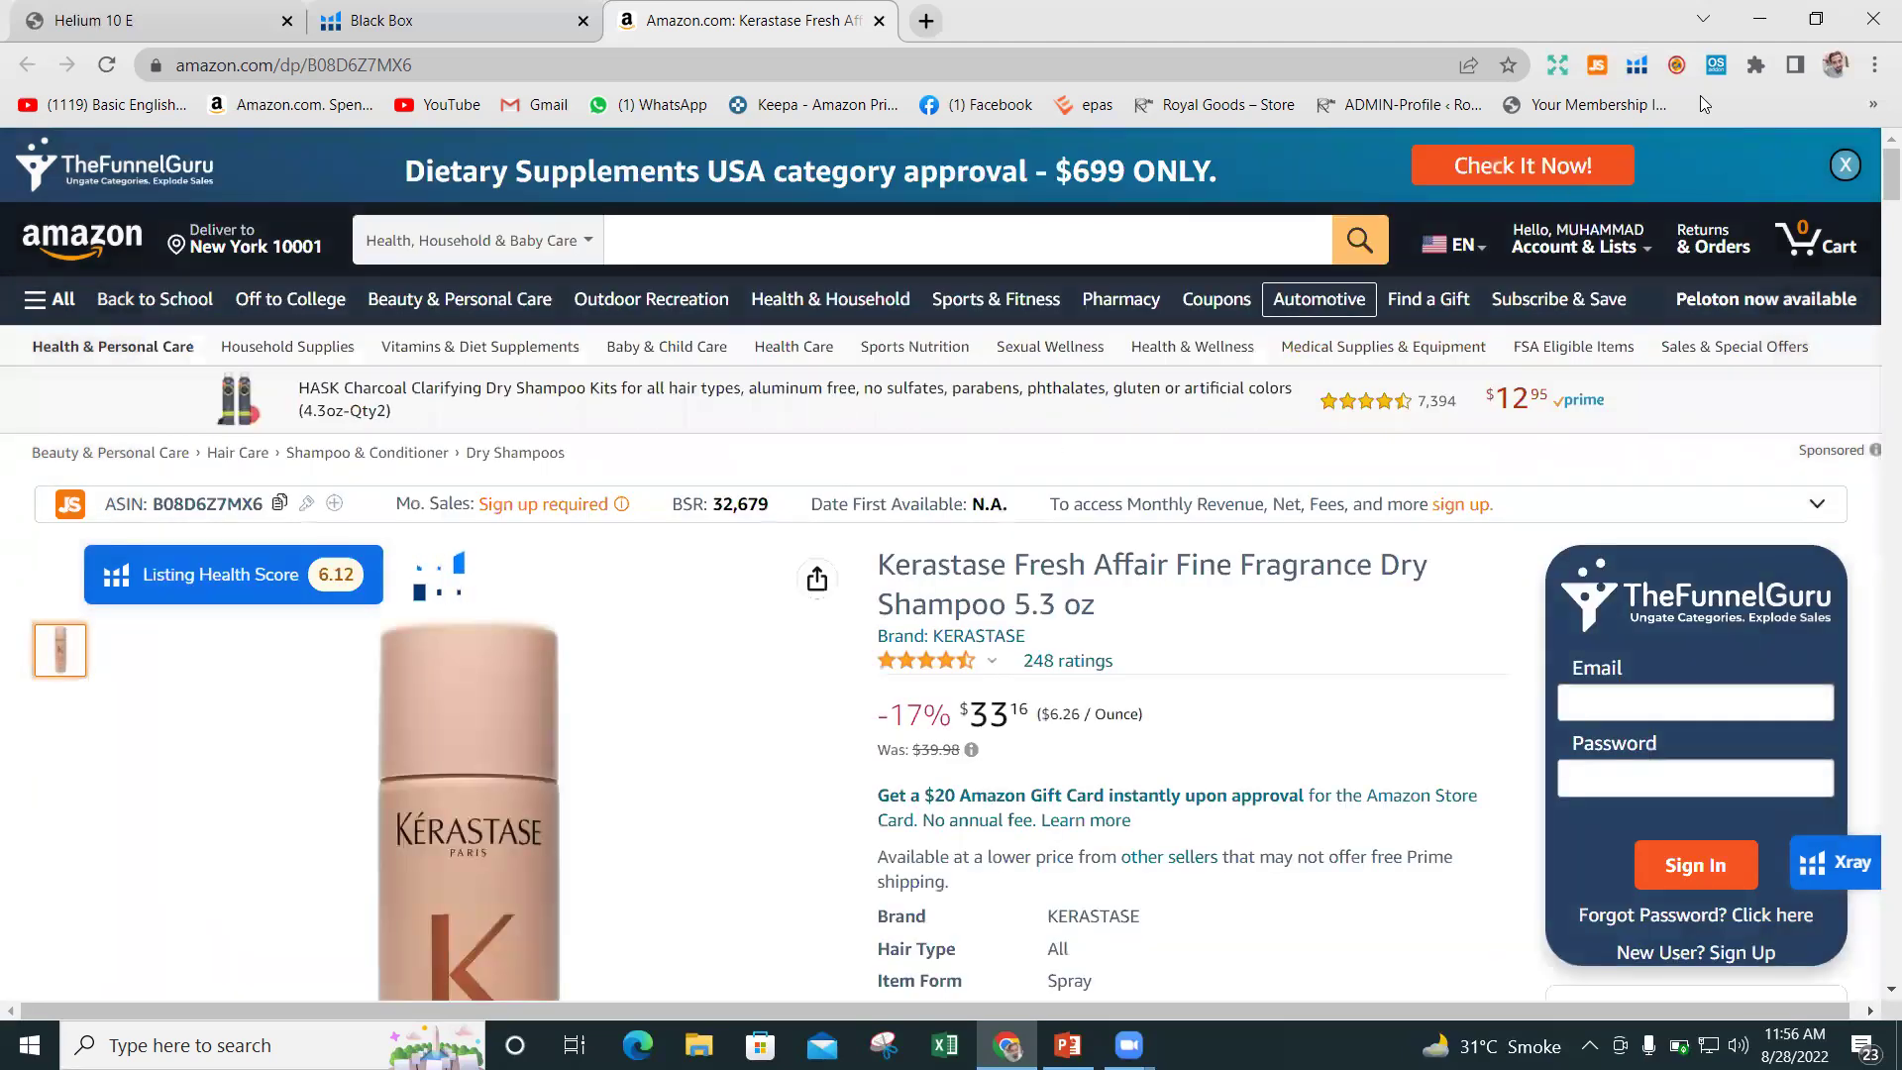
# Run the Helium 10 extension's Inventory Levels on the Kerastase listing, review each seller's fulfillment, stock and price, and close it.
pyautogui.click(1637, 65)
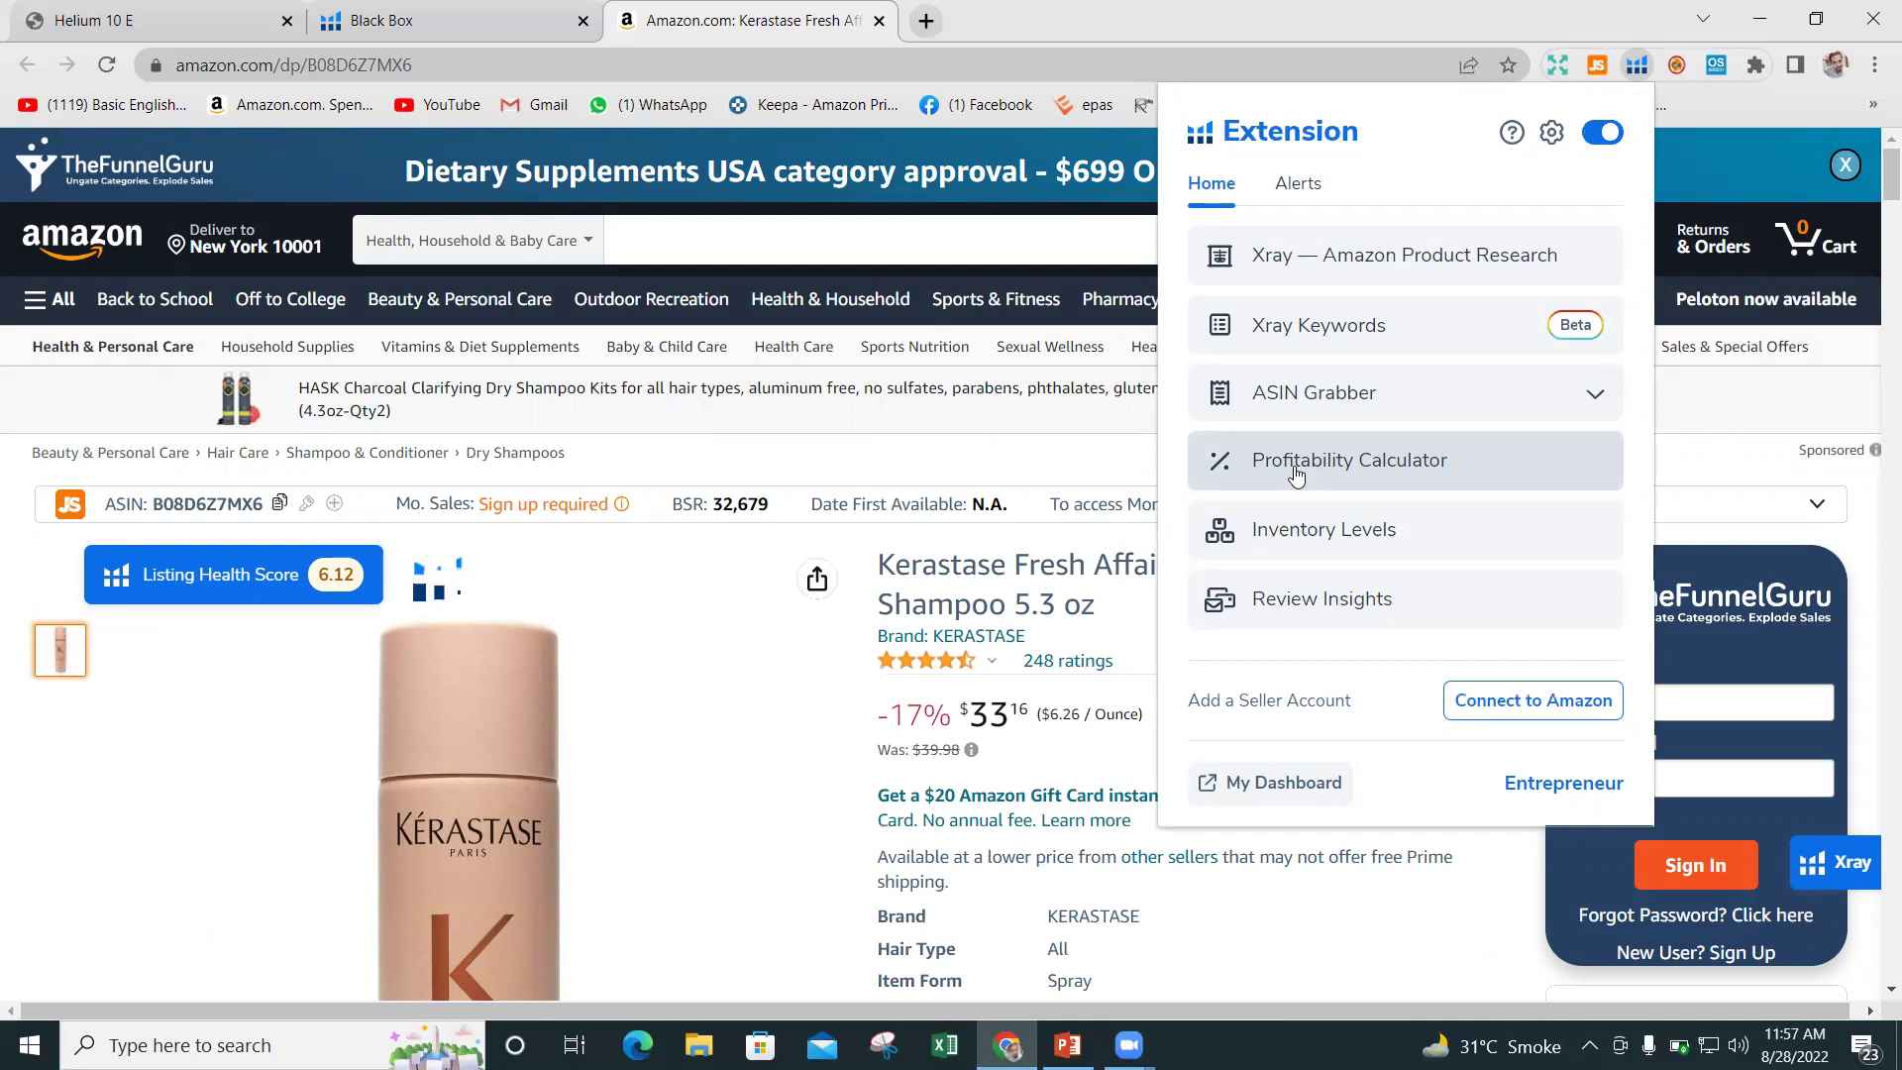
pyautogui.click(1323, 534)
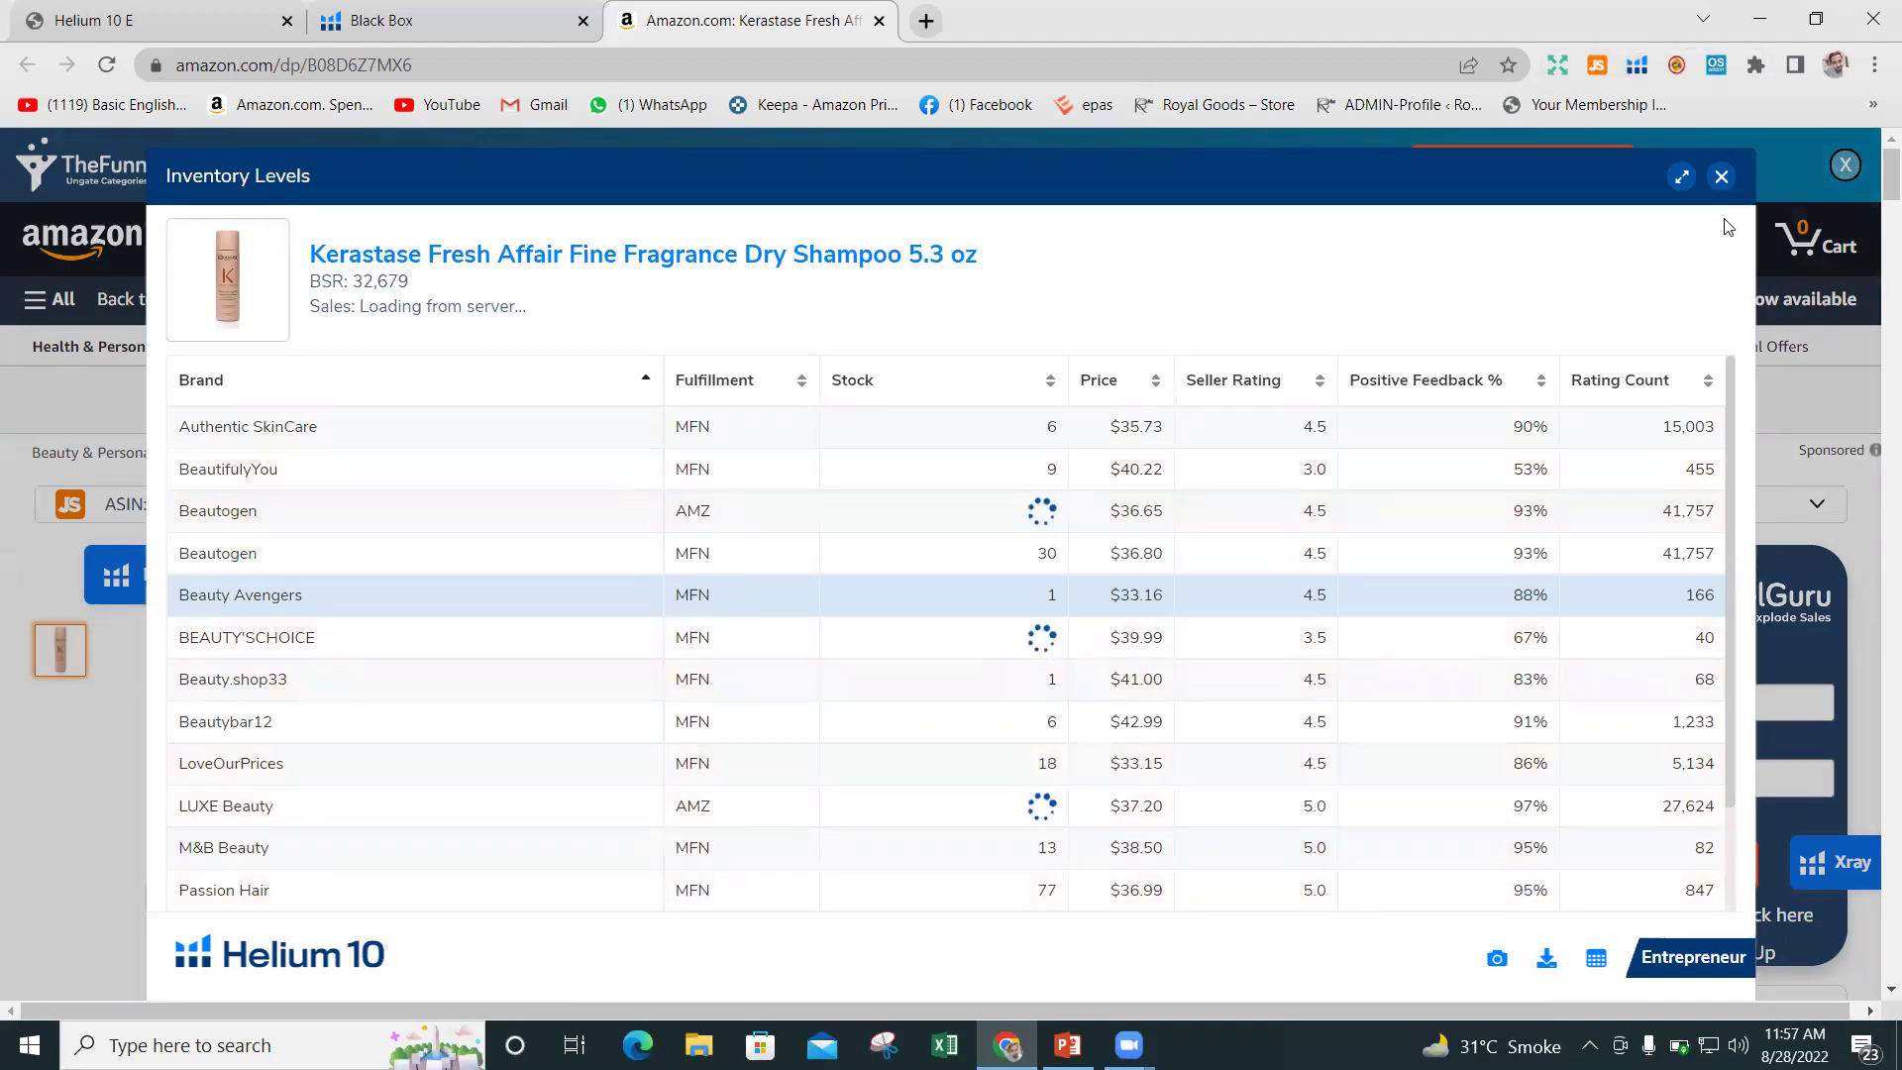
pyautogui.click(1721, 179)
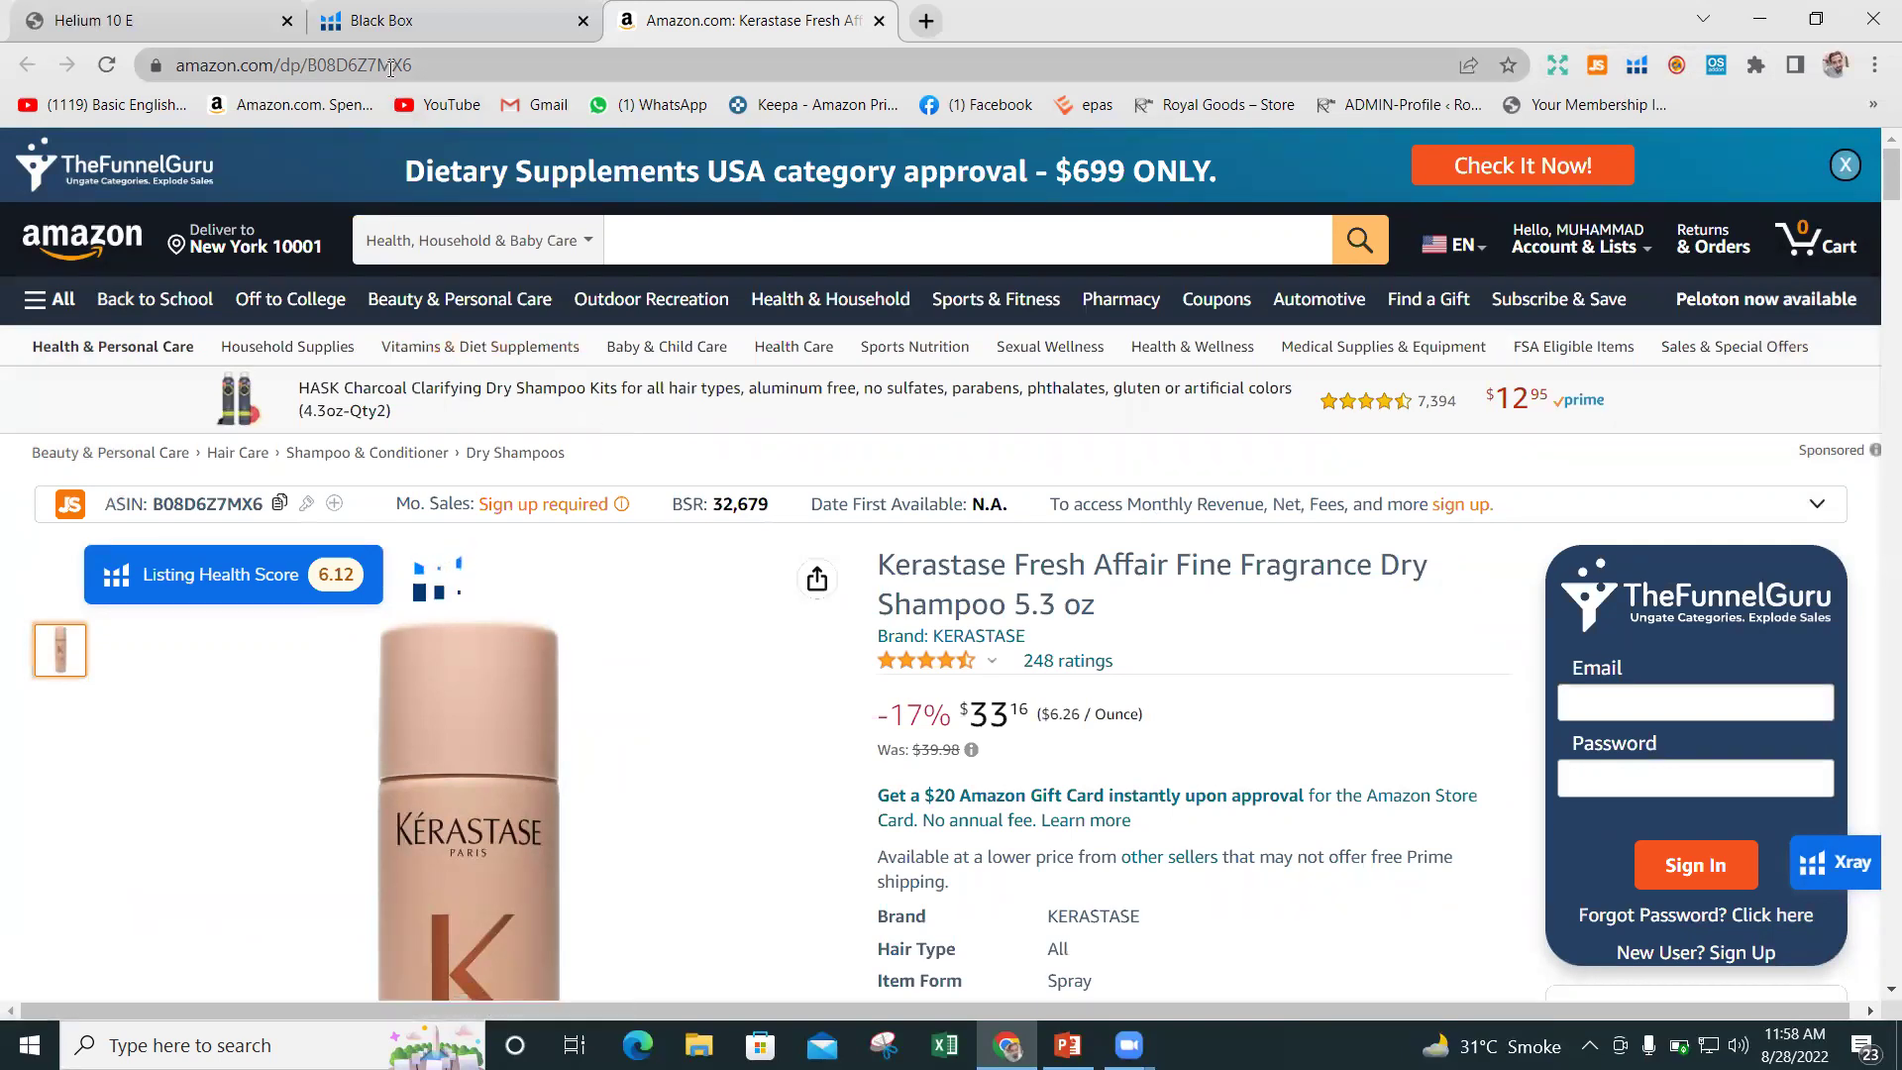
# Copy the ASIN B08D6Z7MX6 from the listing's web address and paste it into cell A2 of a new blank Excel workbook.
pyautogui.moveTo(510, 65); pyautogui.dragTo(396, 67)
pyautogui.hotkey('ctrl', 'c')
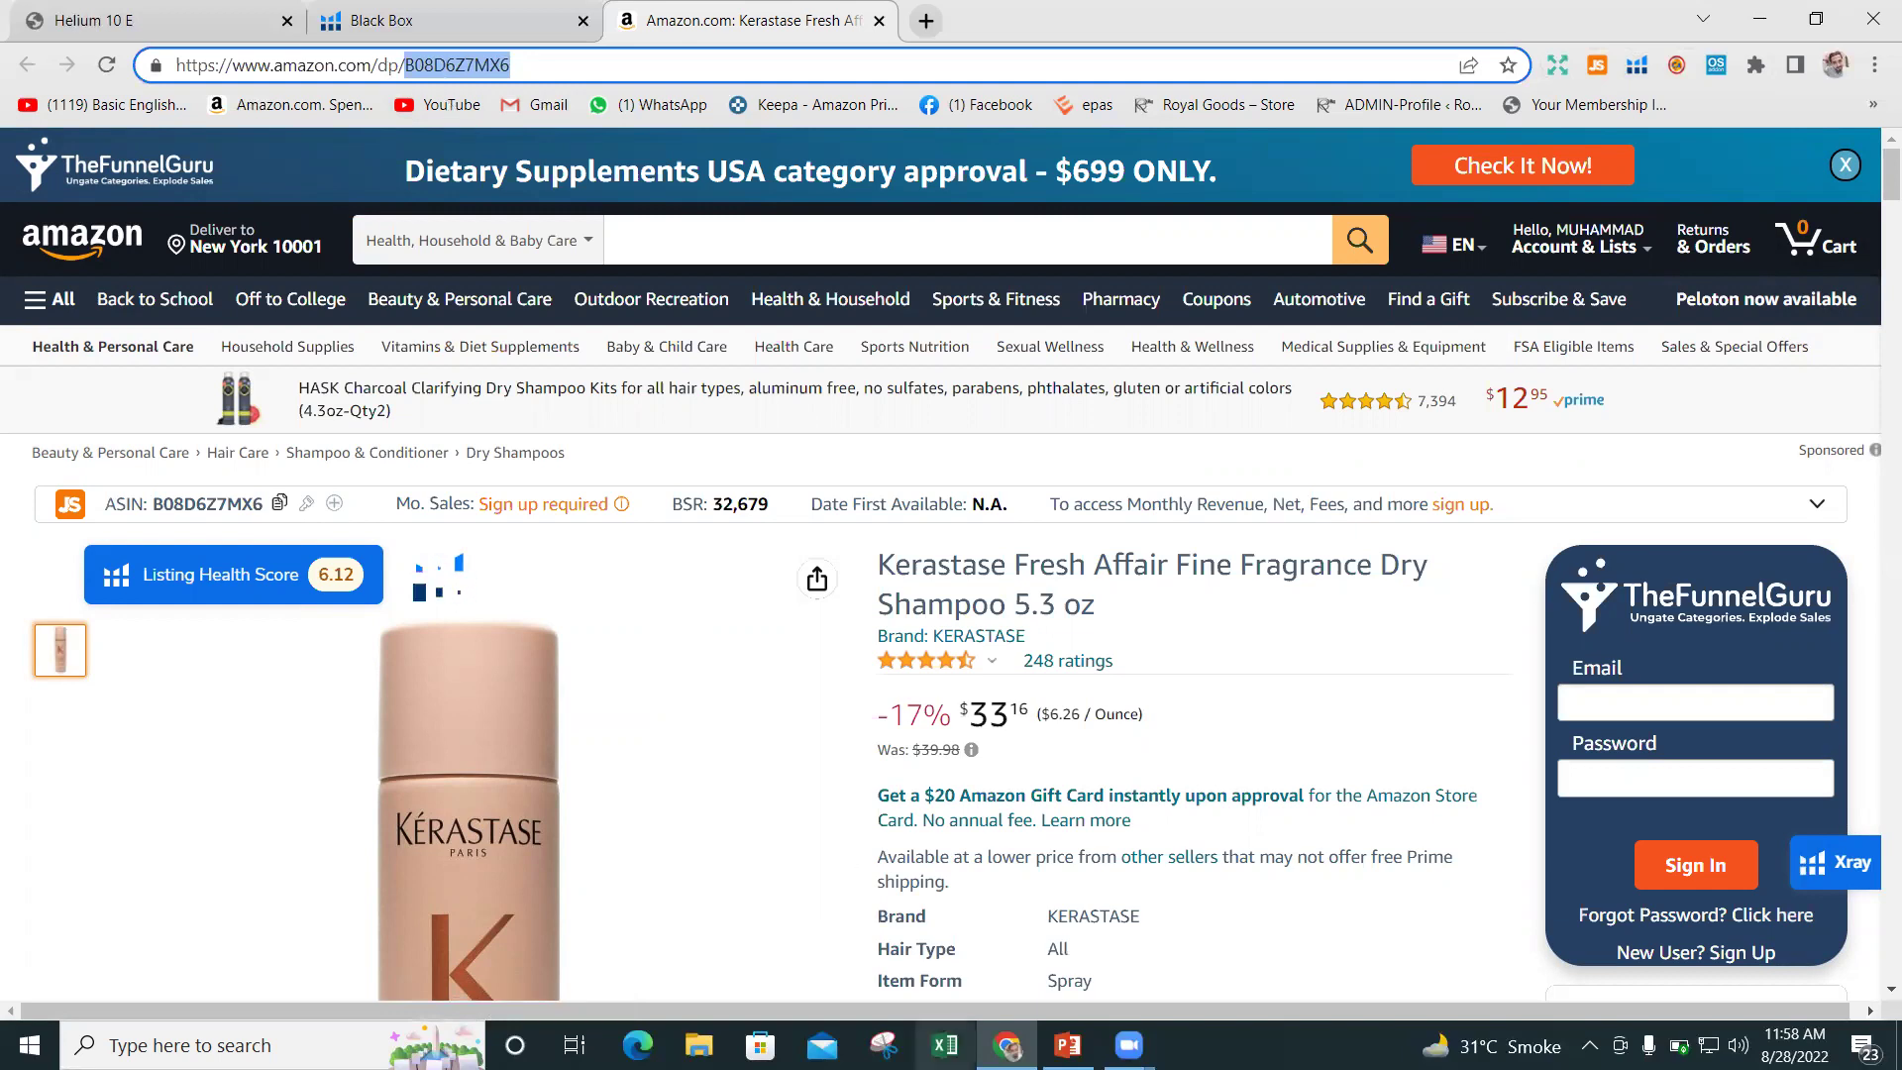
pyautogui.click(943, 1045)
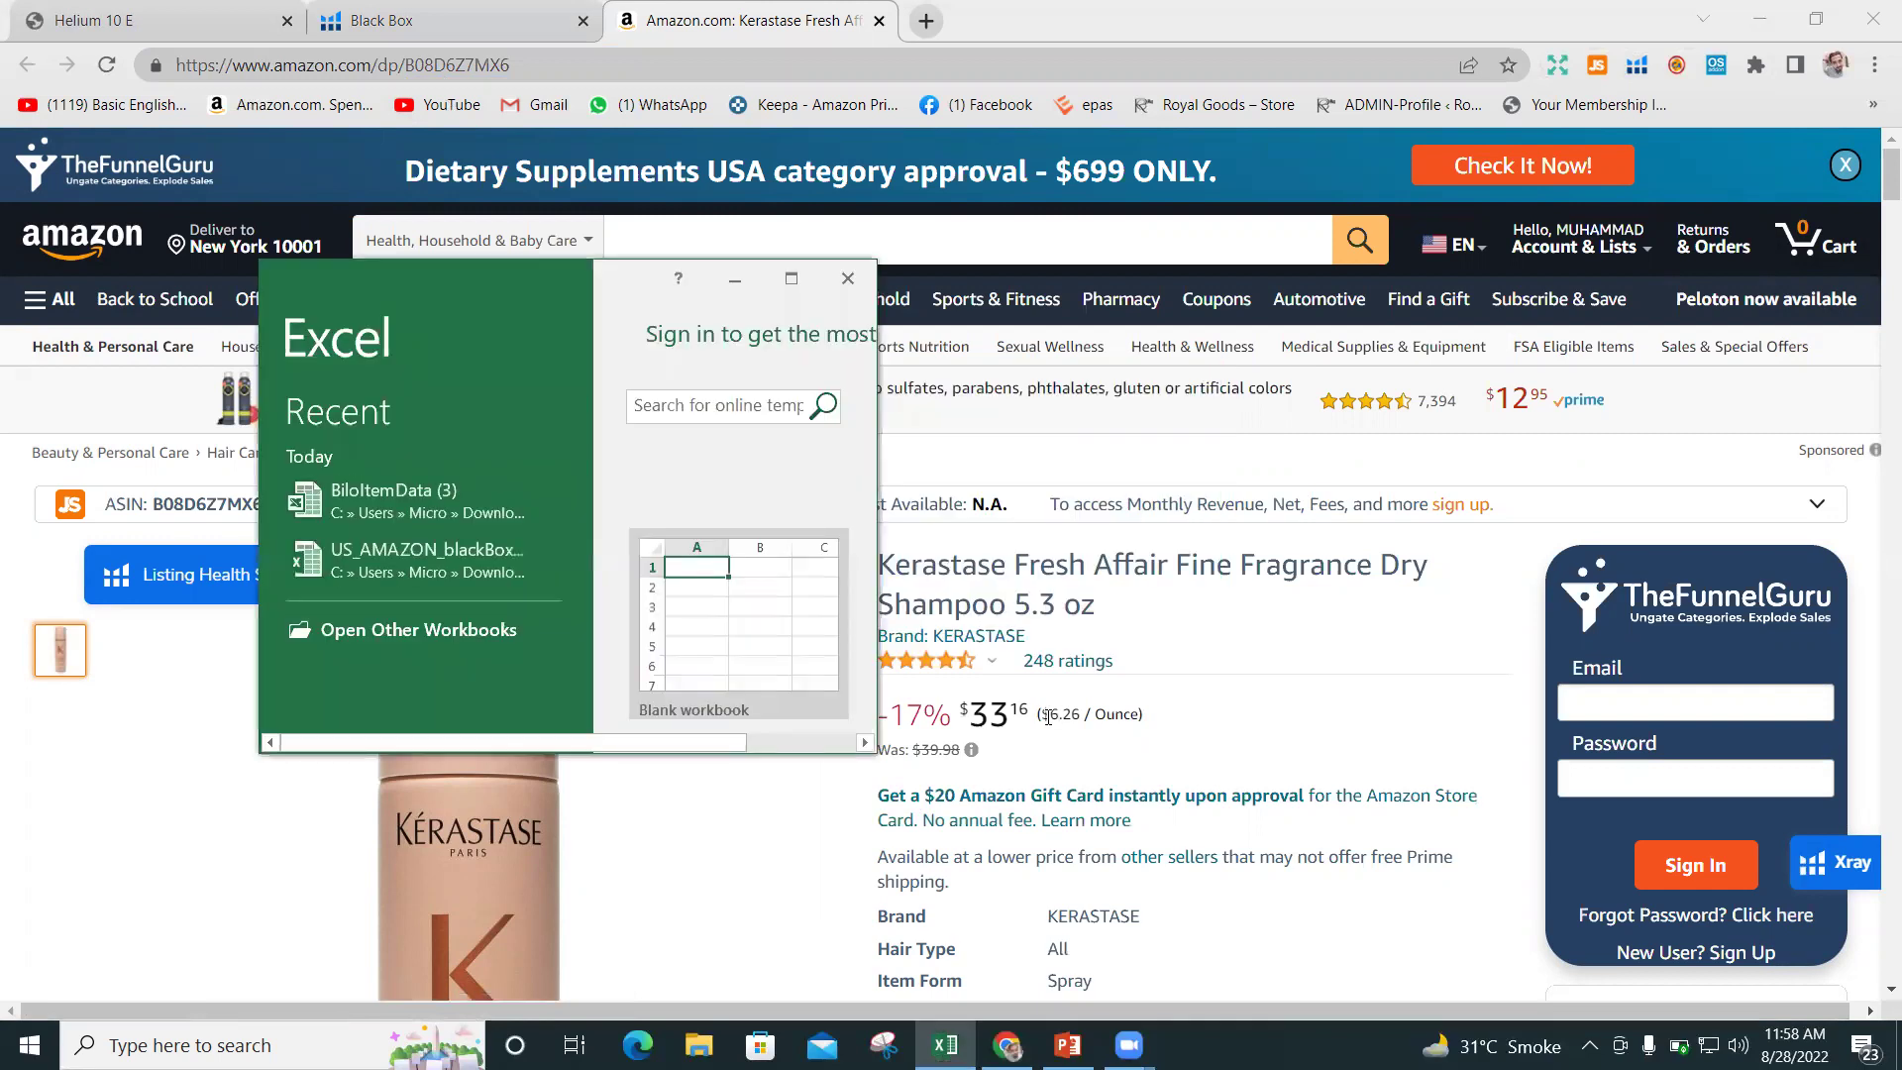
pyautogui.click(757, 634)
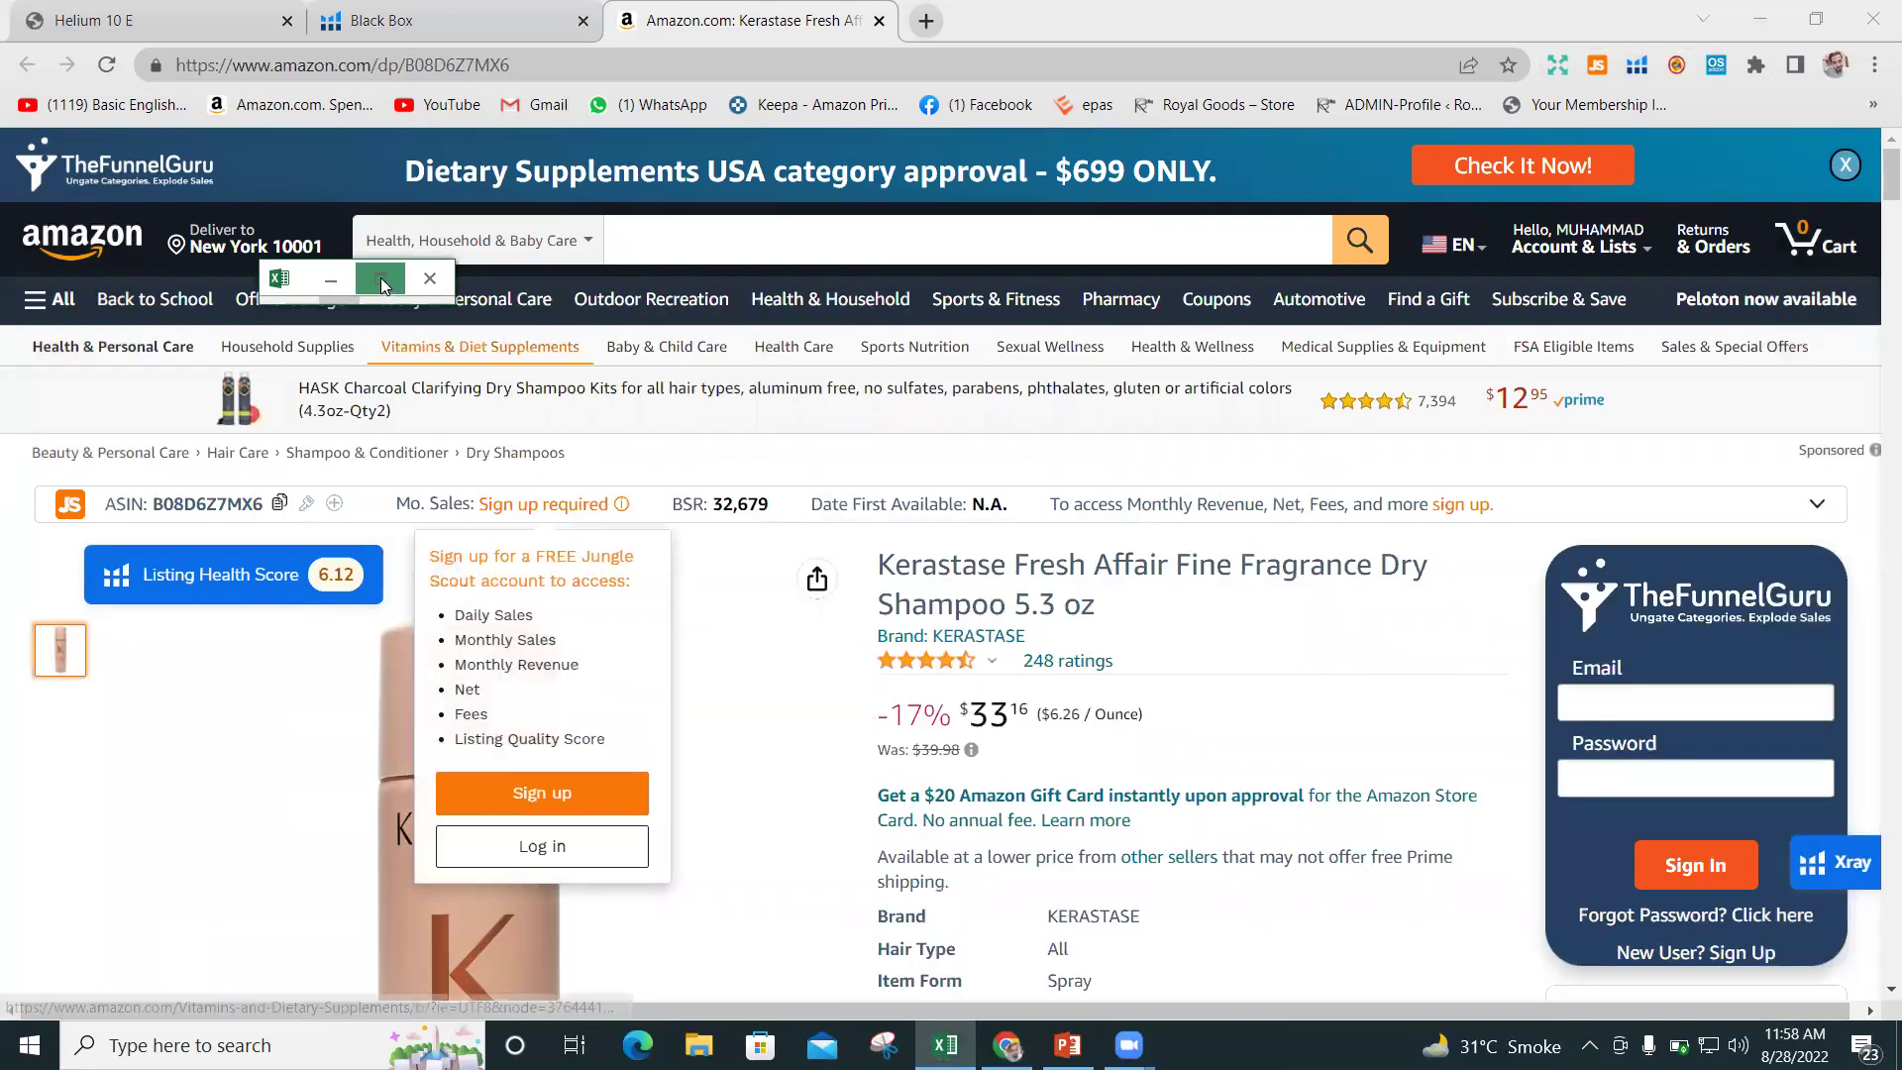
pyautogui.click(381, 278)
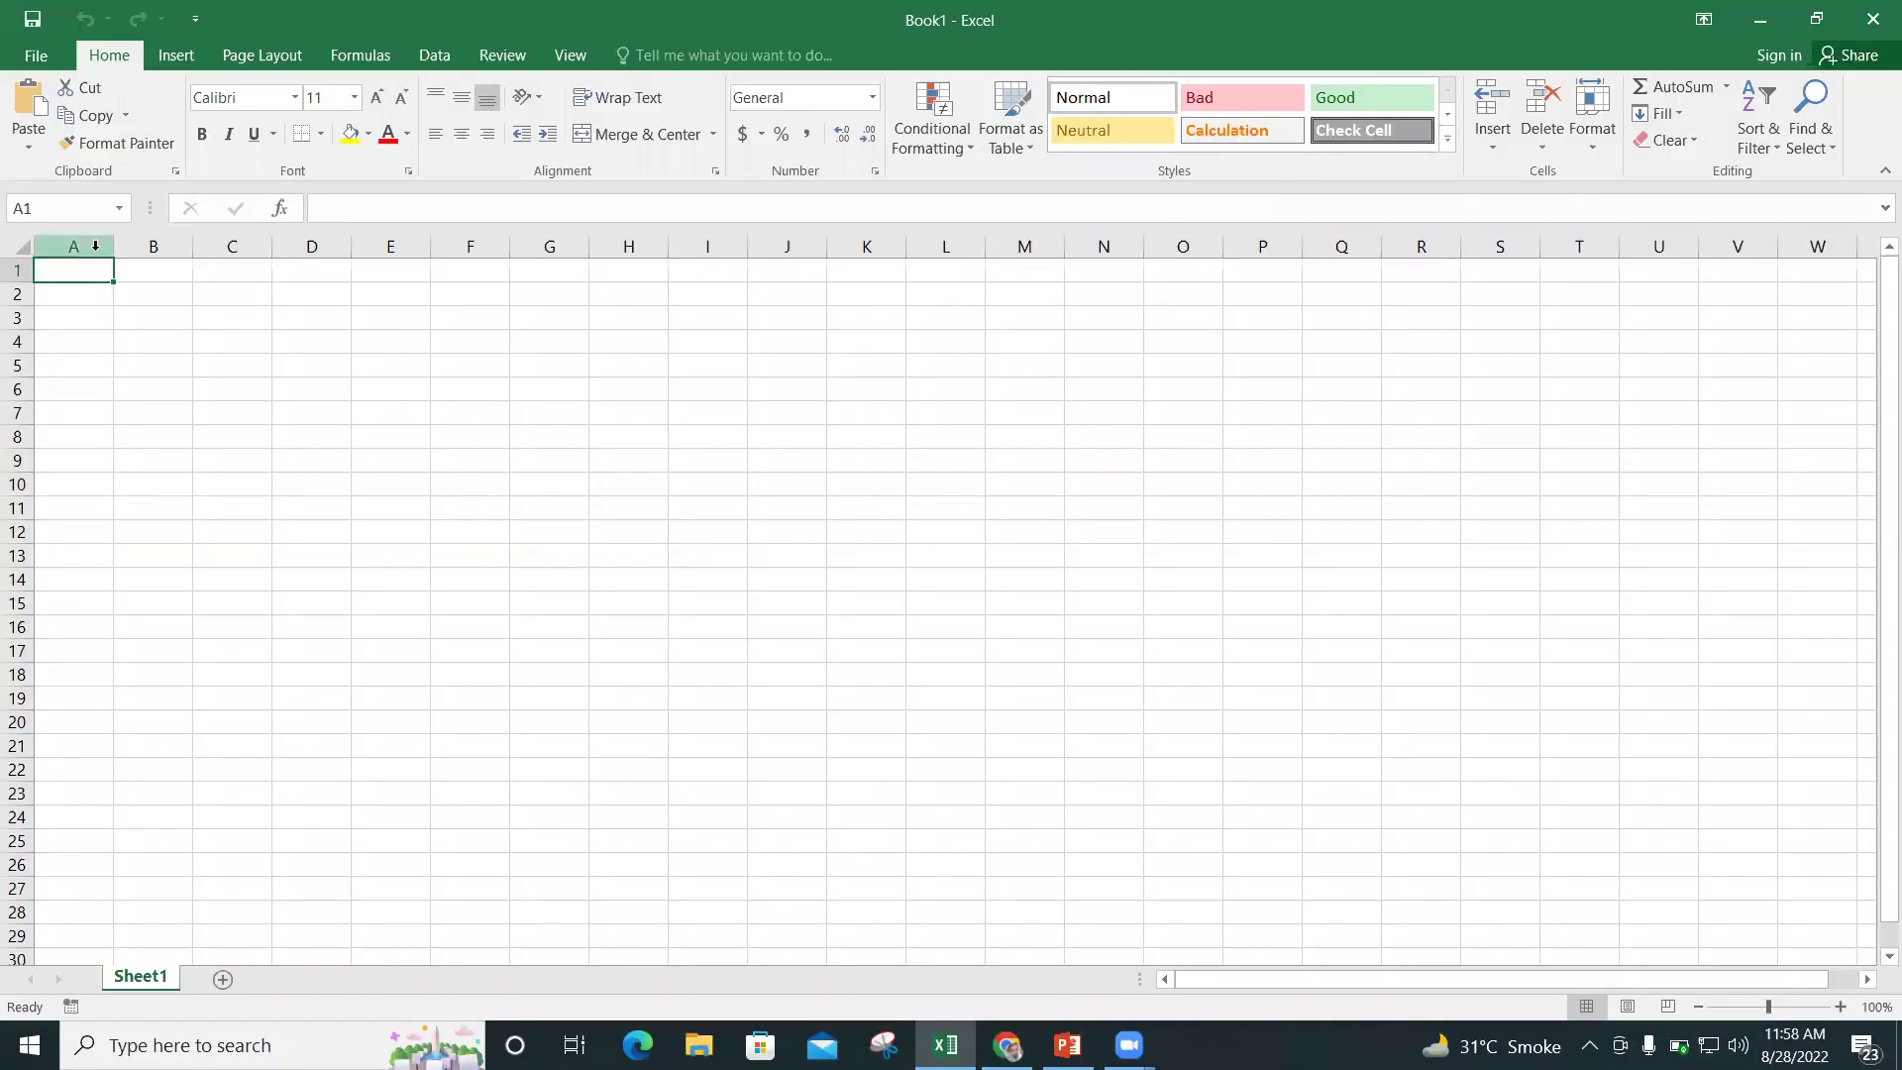
pyautogui.click(70, 299)
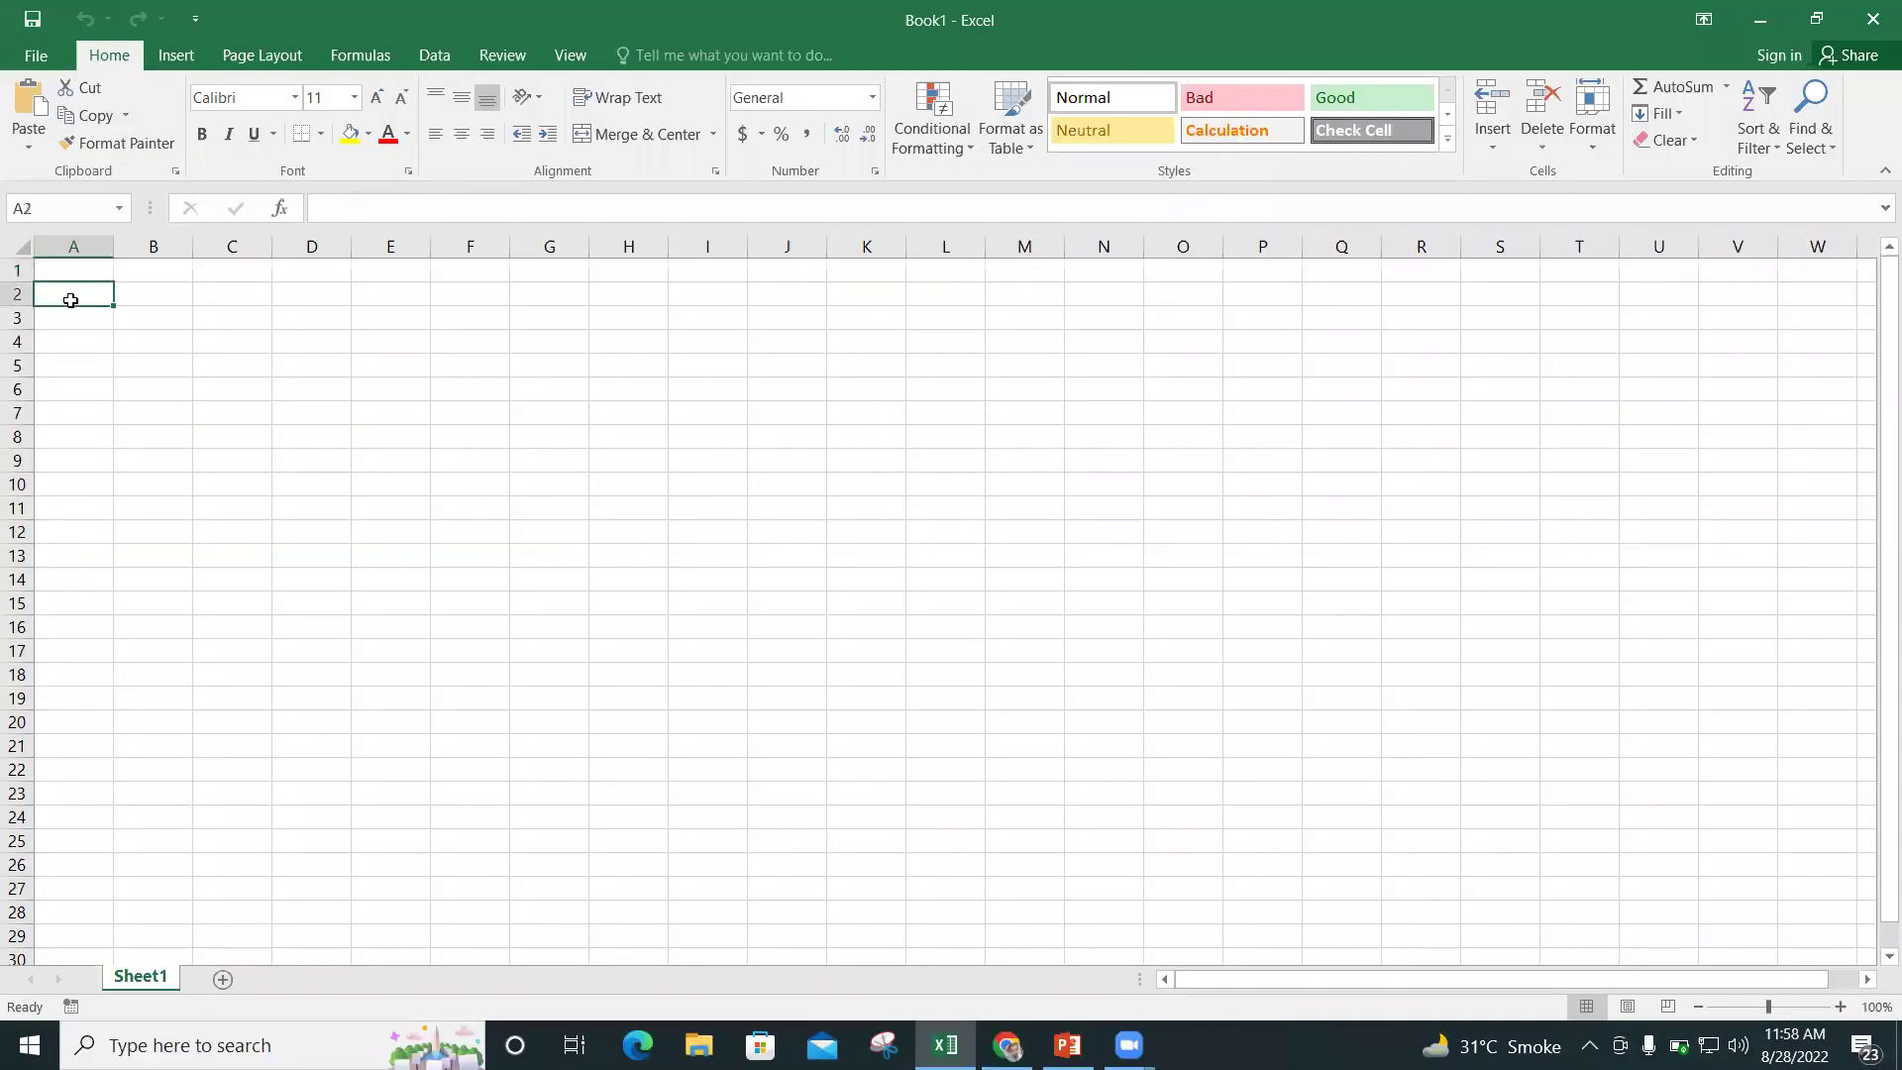
pyautogui.hotkey('ctrl', 'v')
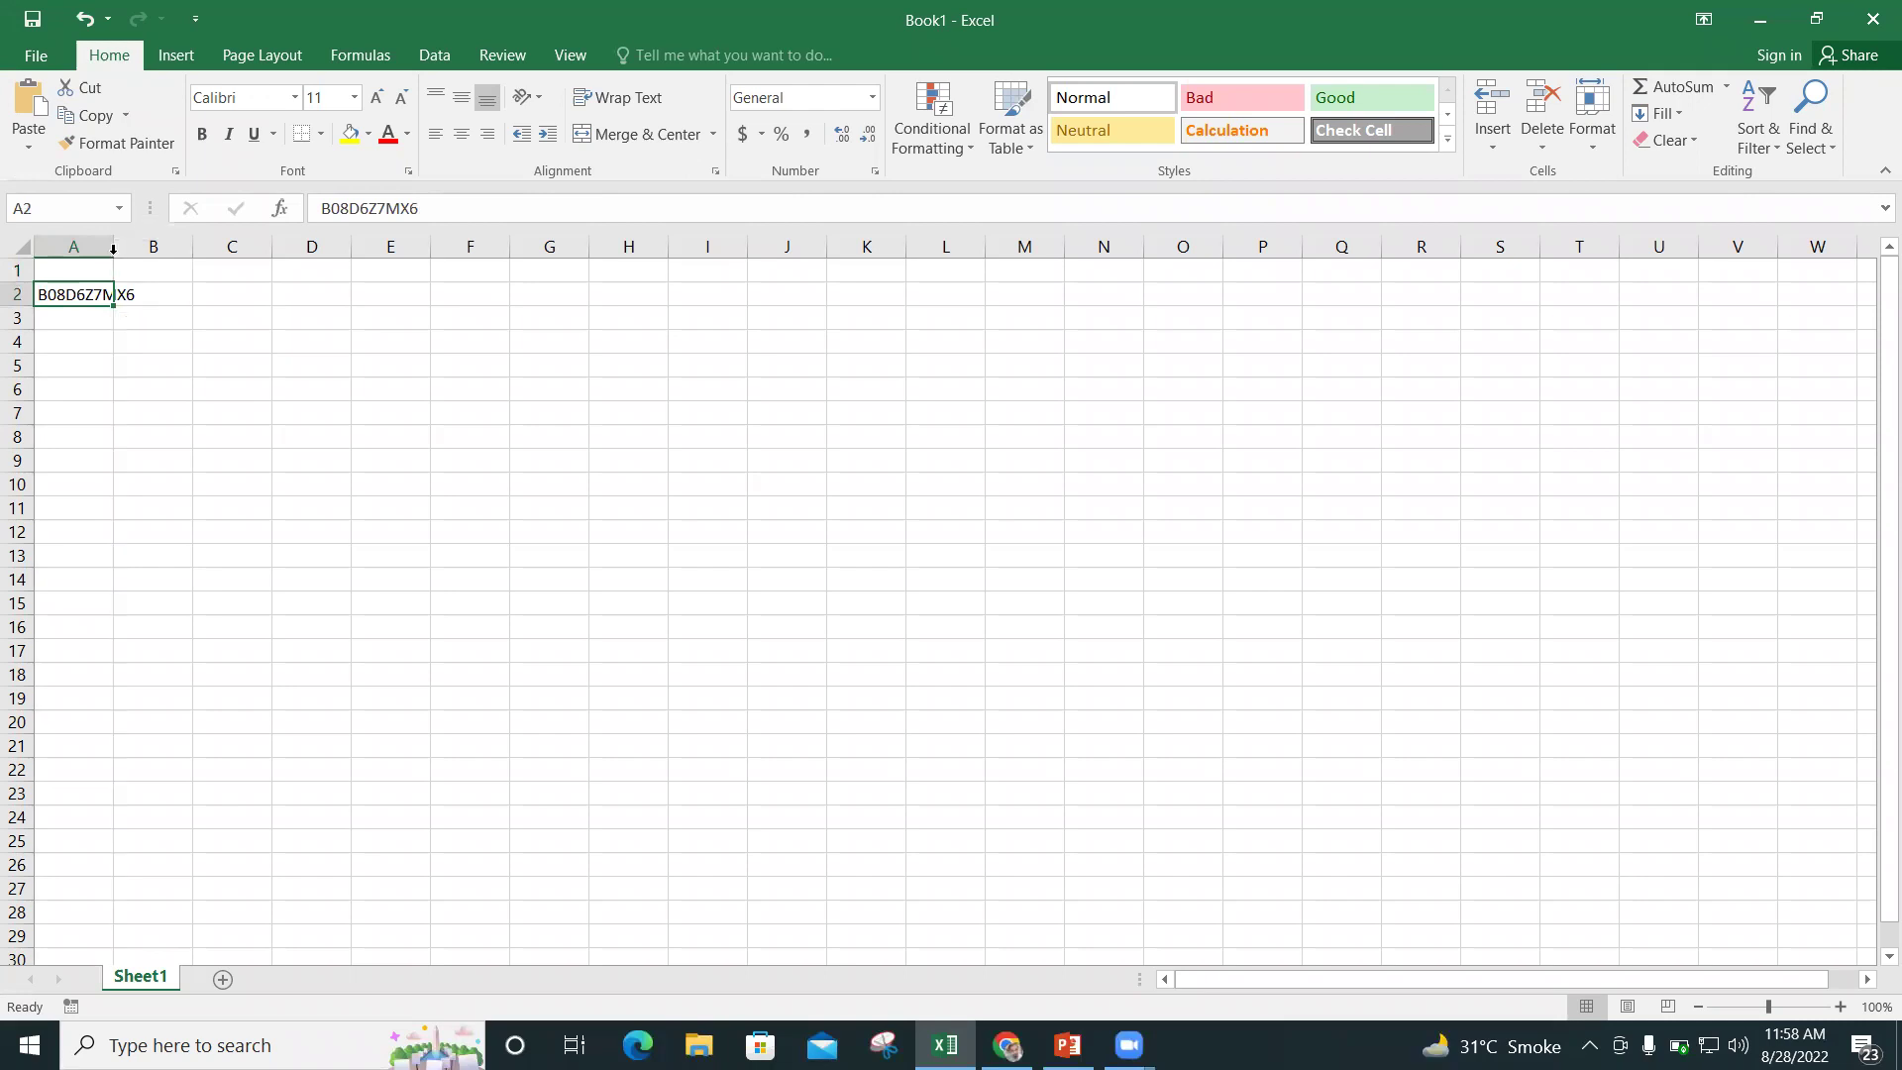
# Fit column A to its content and enter the headers ASIN in A1 and BRAND in B1.
pyautogui.doubleClick(113, 249)
pyautogui.click(94, 268)
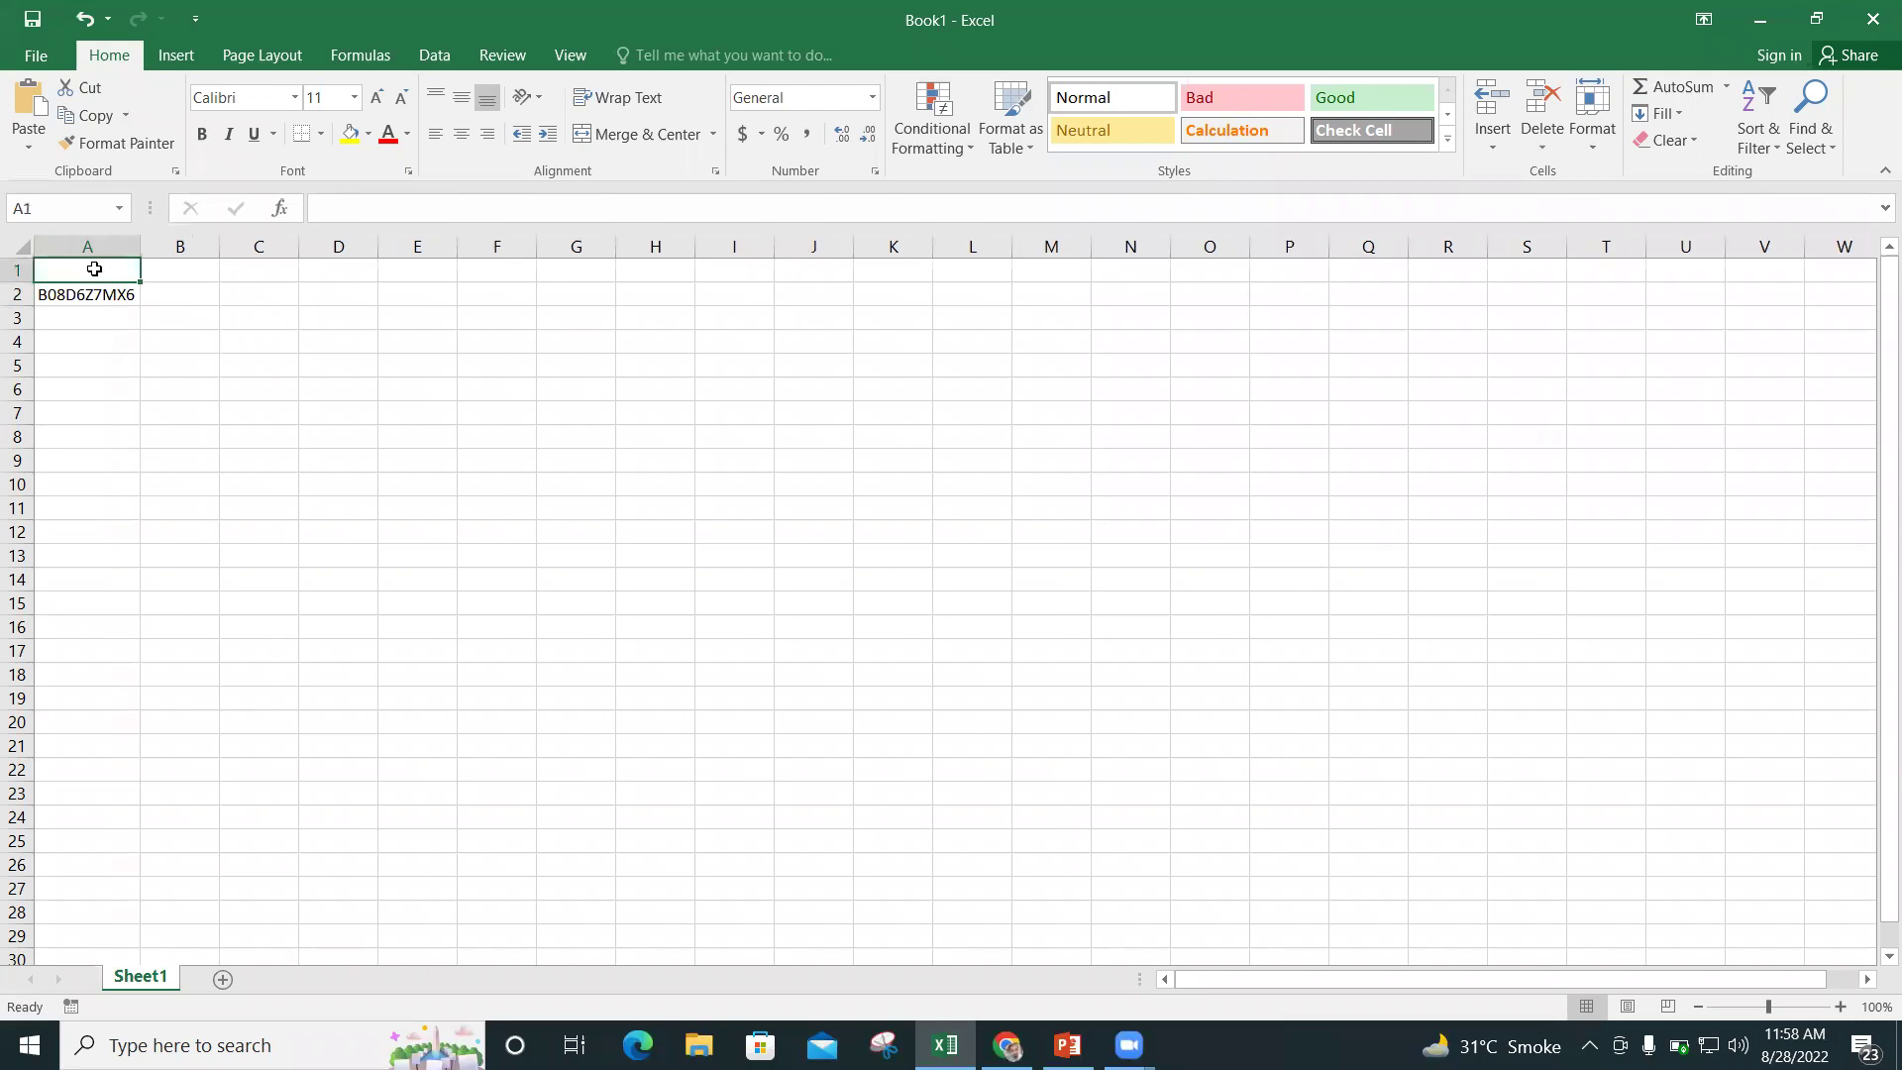
pyautogui.write('ASIN')
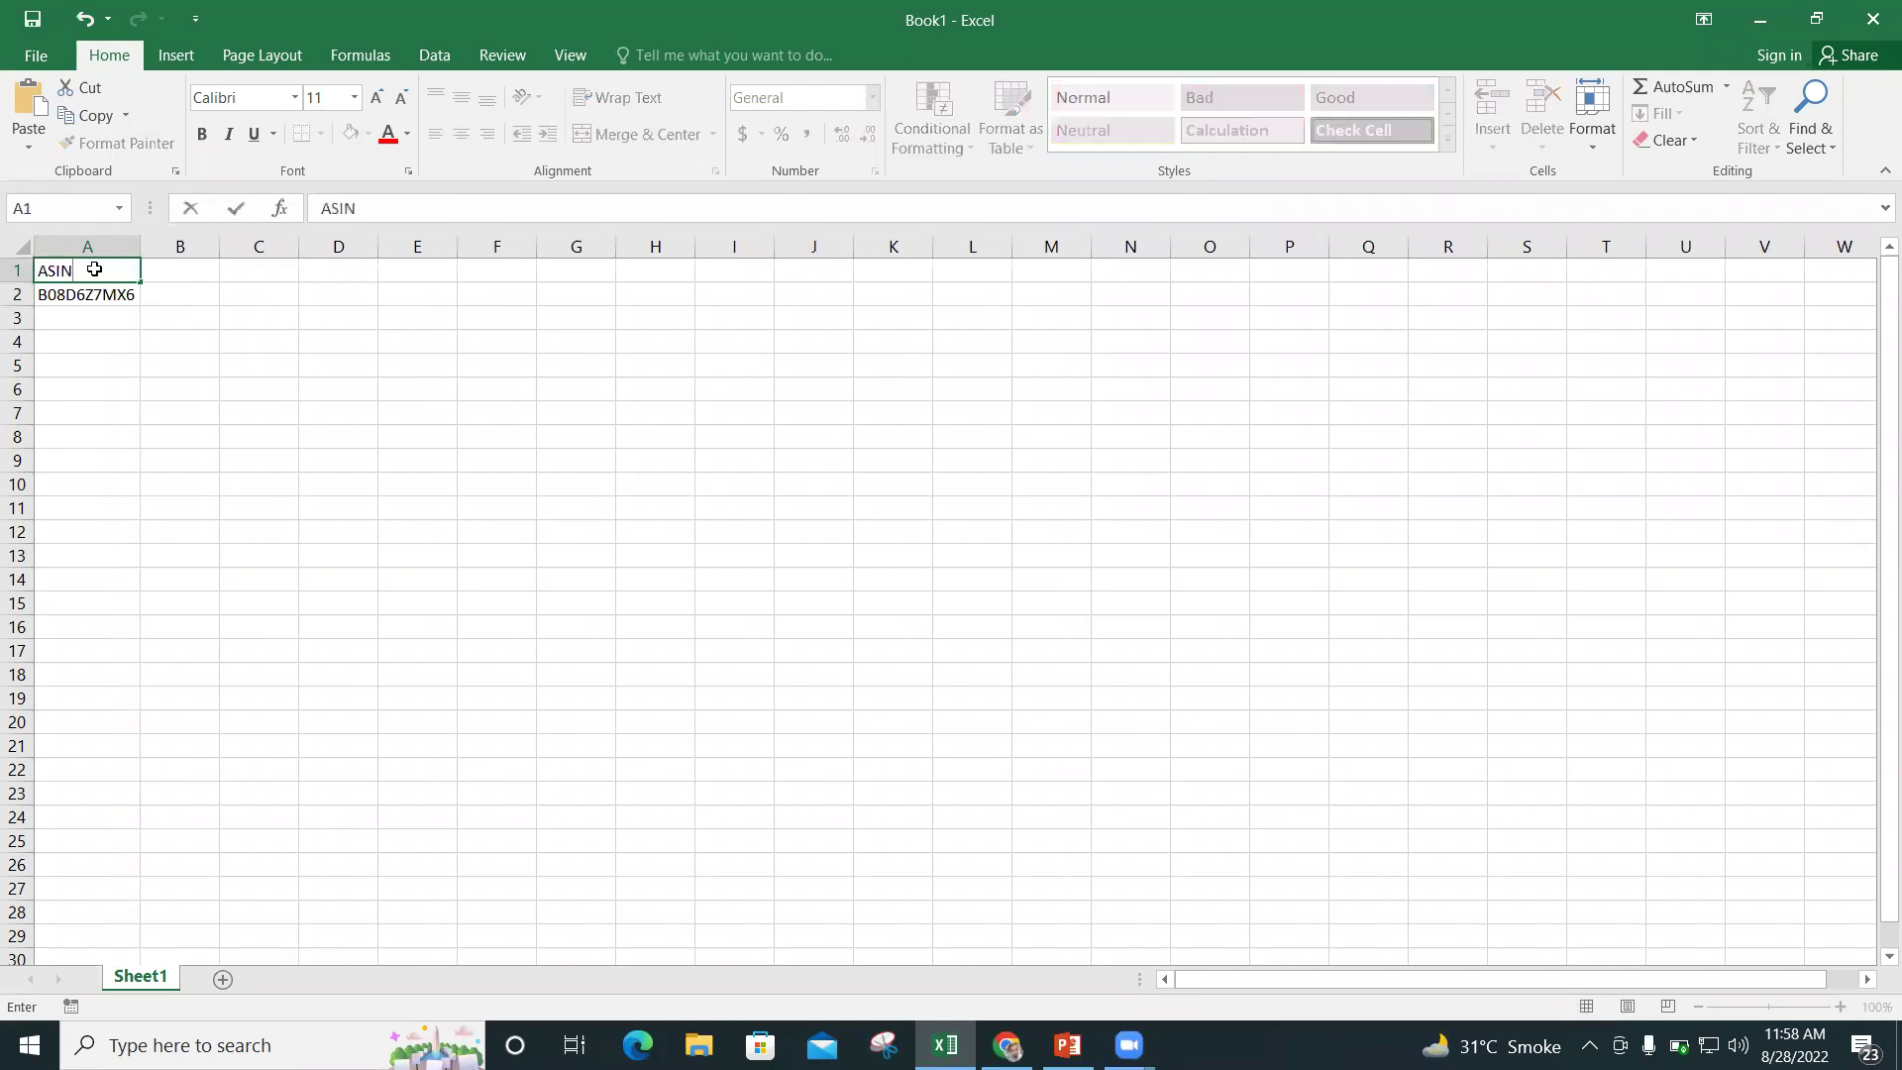
pyautogui.press('Tab')
pyautogui.write('BRAND')
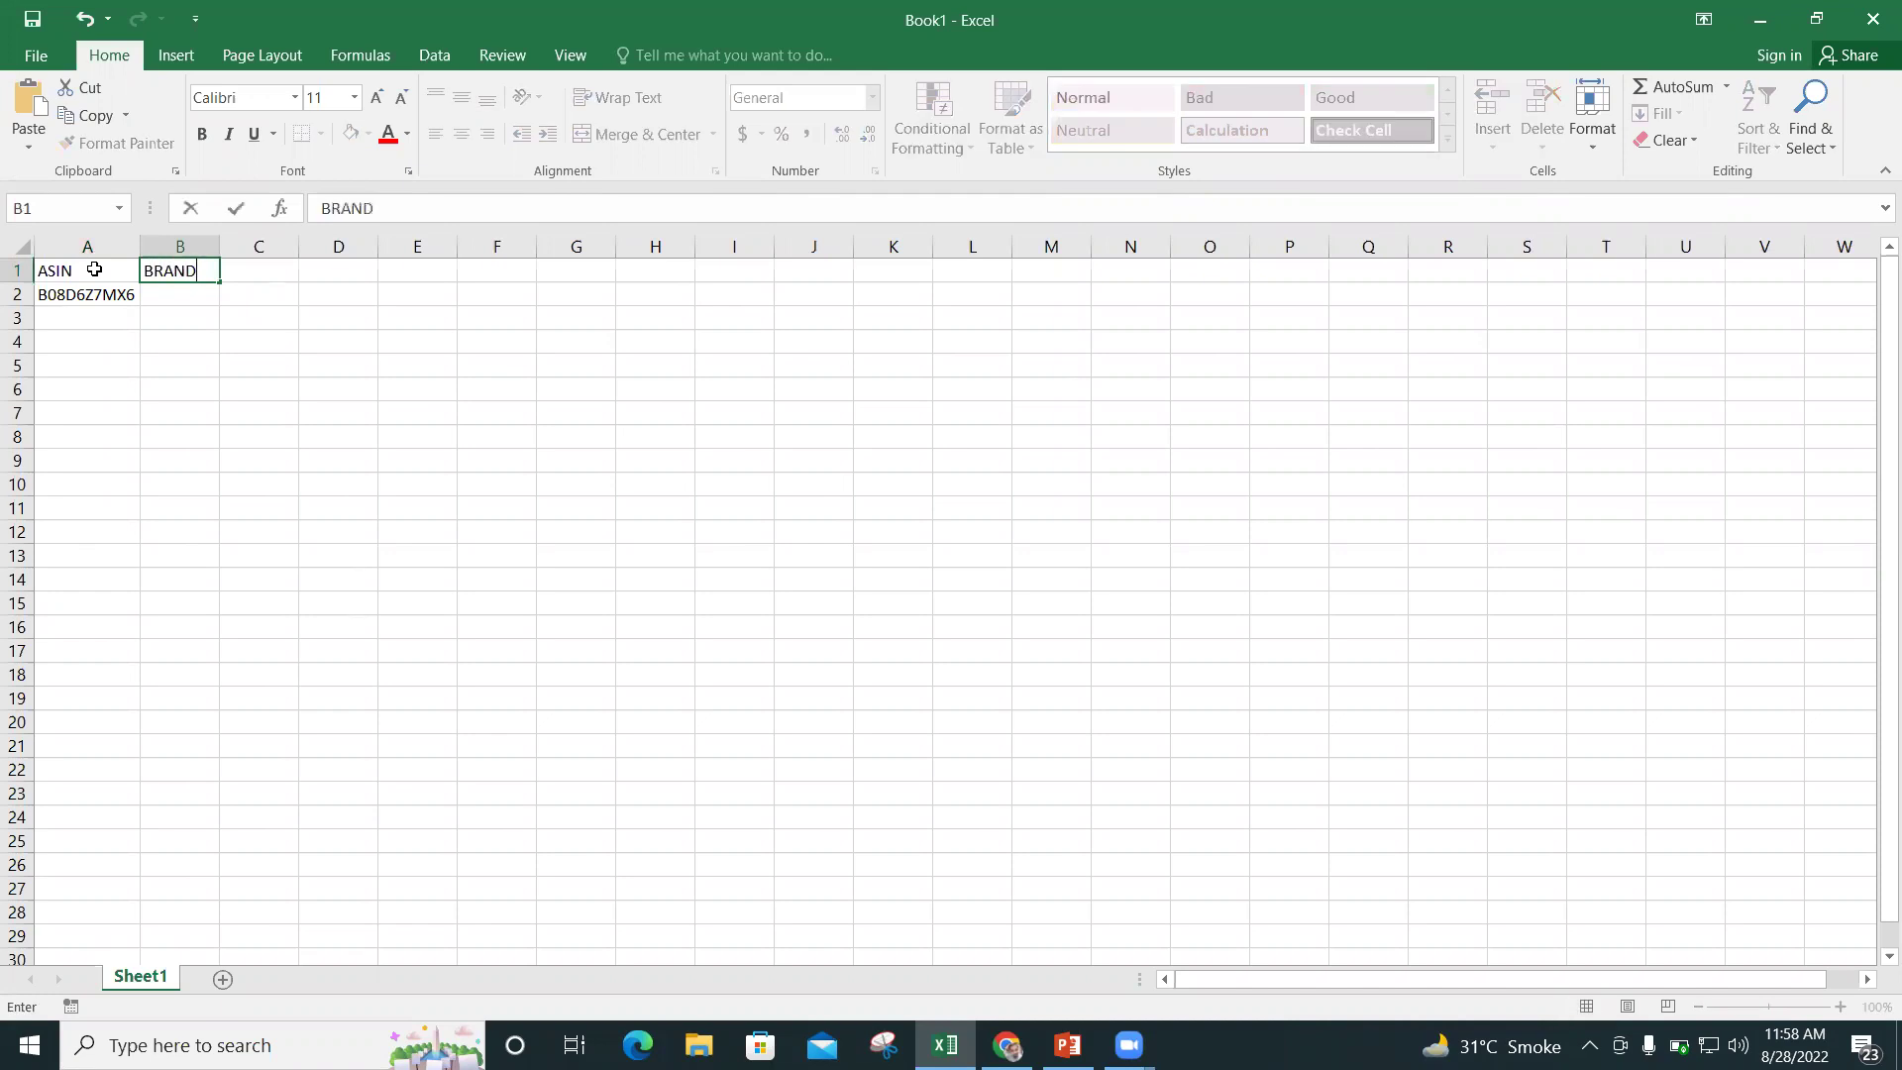
# Copy the brand name KERASTASE from the Amazon listing into cell B2 of the Excel sheet and fit column B to it.
pyautogui.click(149, 294)
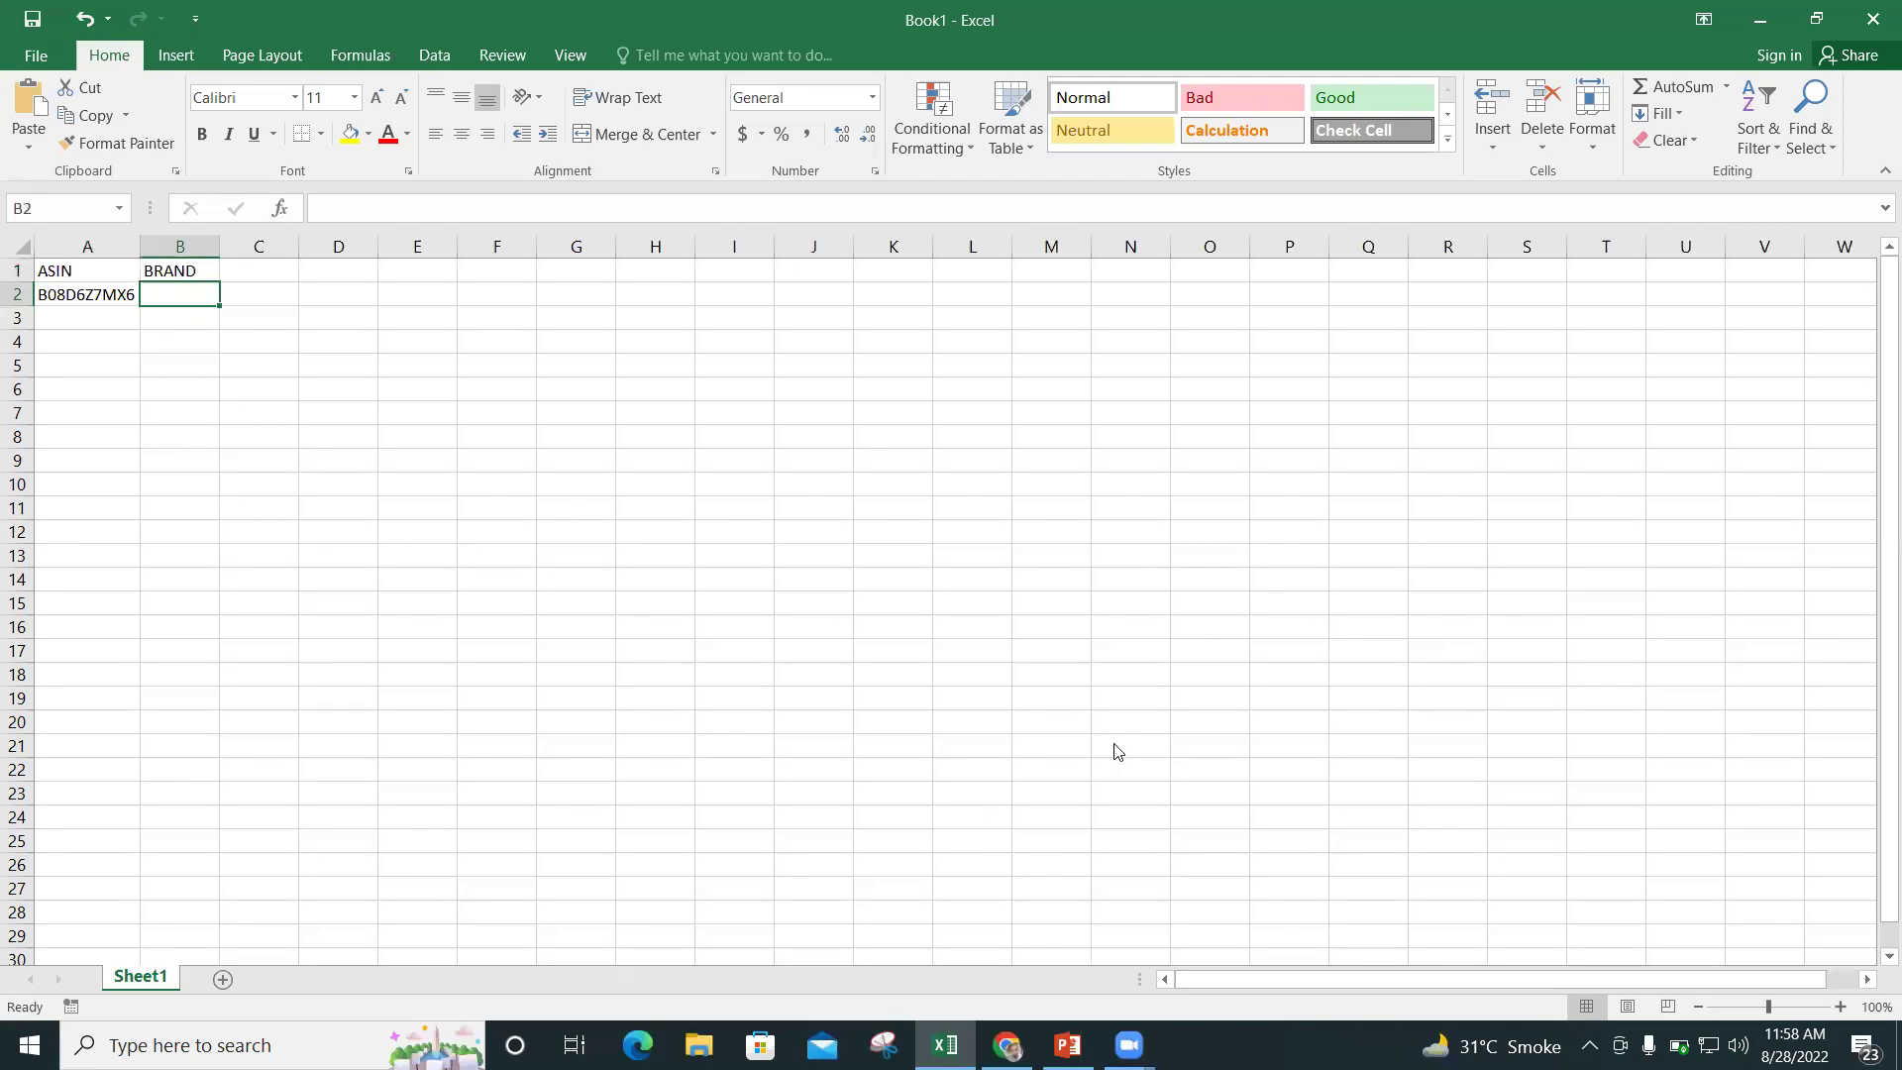
pyautogui.hotkey('alt', 'Tab')
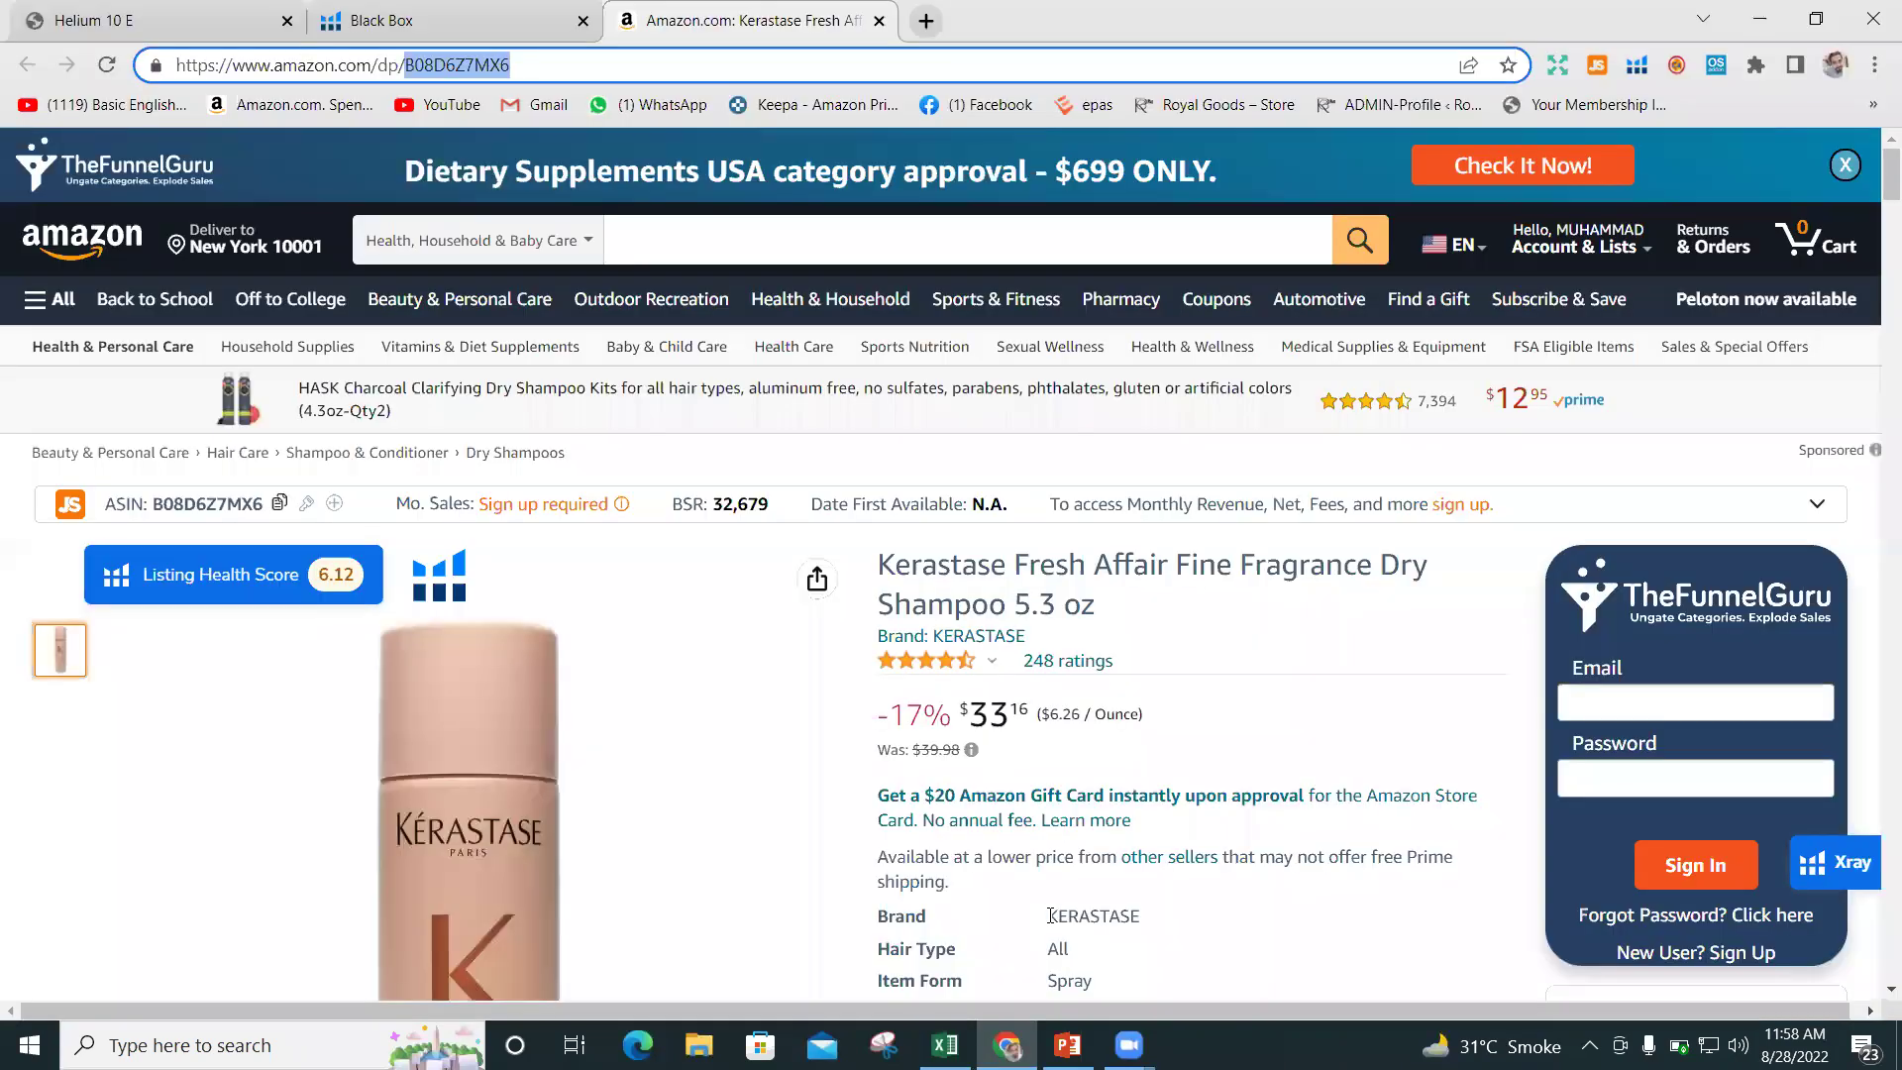
pyautogui.doubleClick(1051, 915)
pyautogui.hotkey('ctrl', 'c')
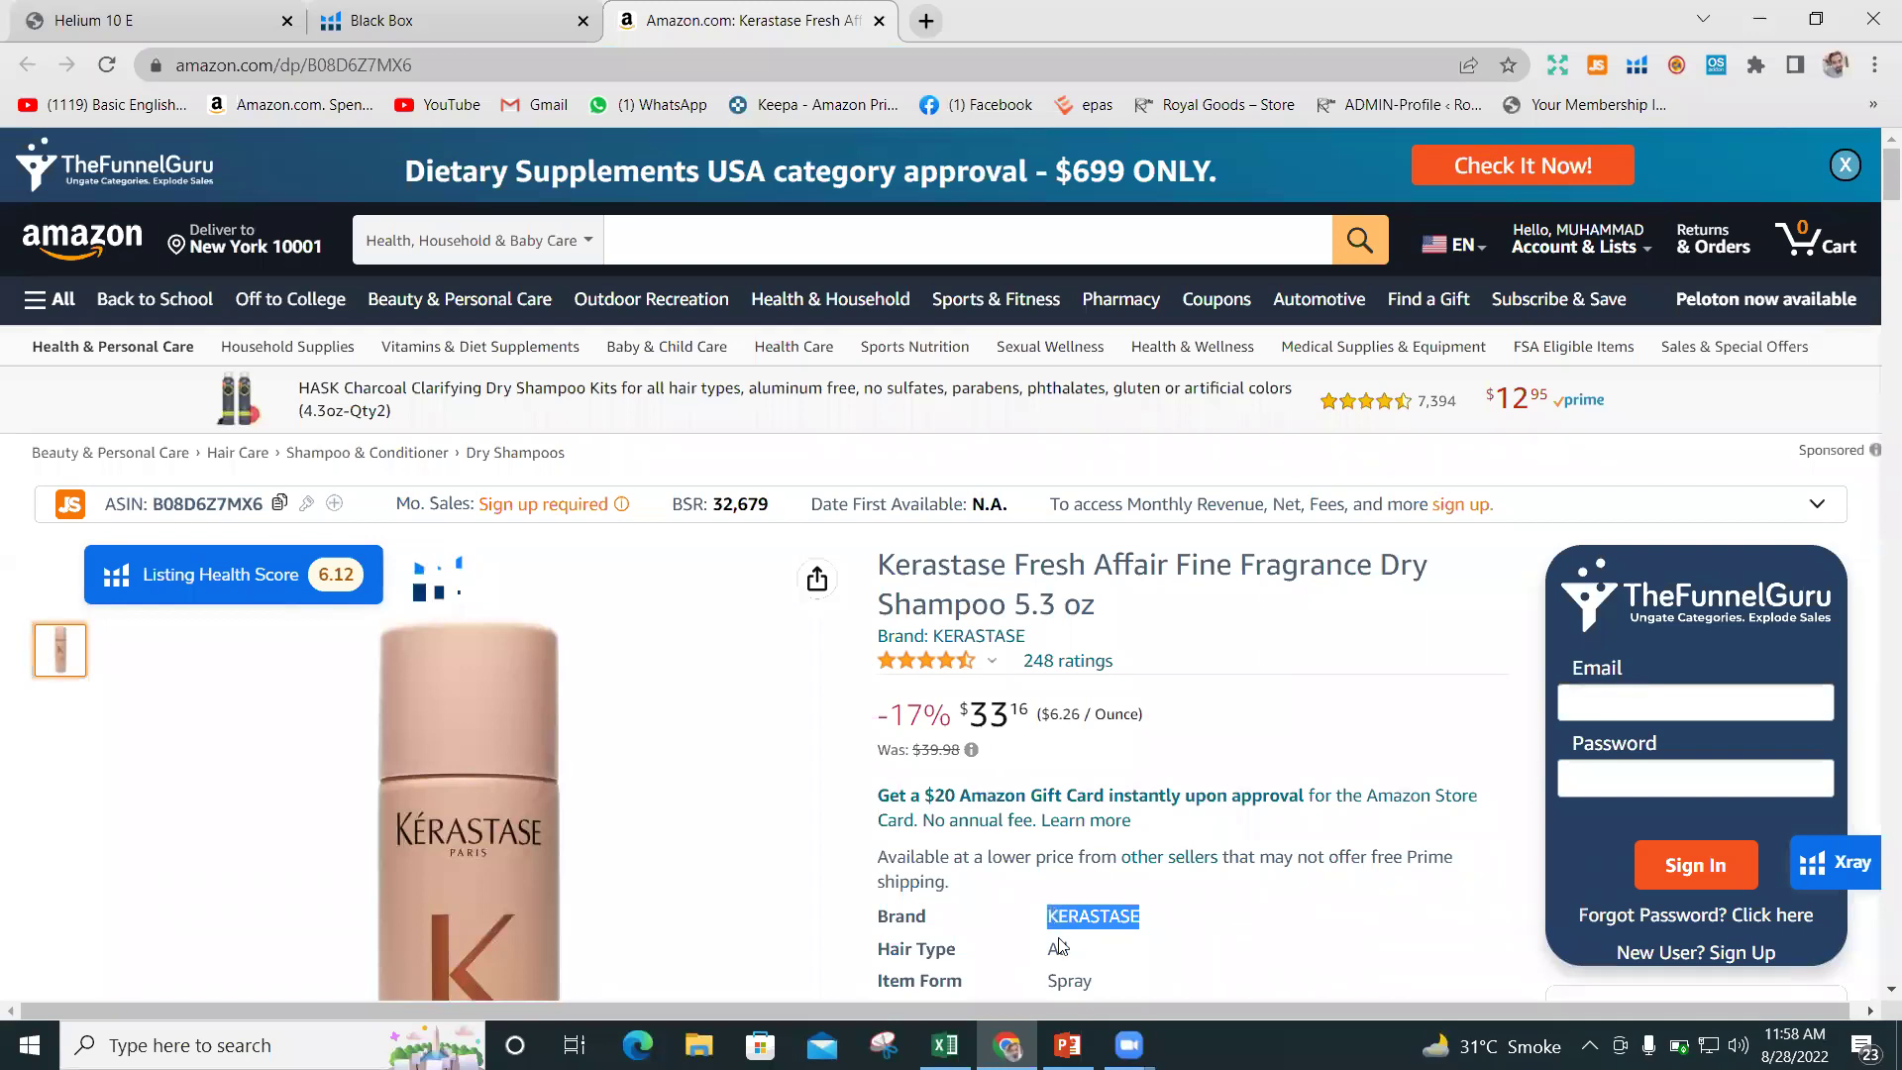
pyautogui.hotkey('alt', 'Tab')
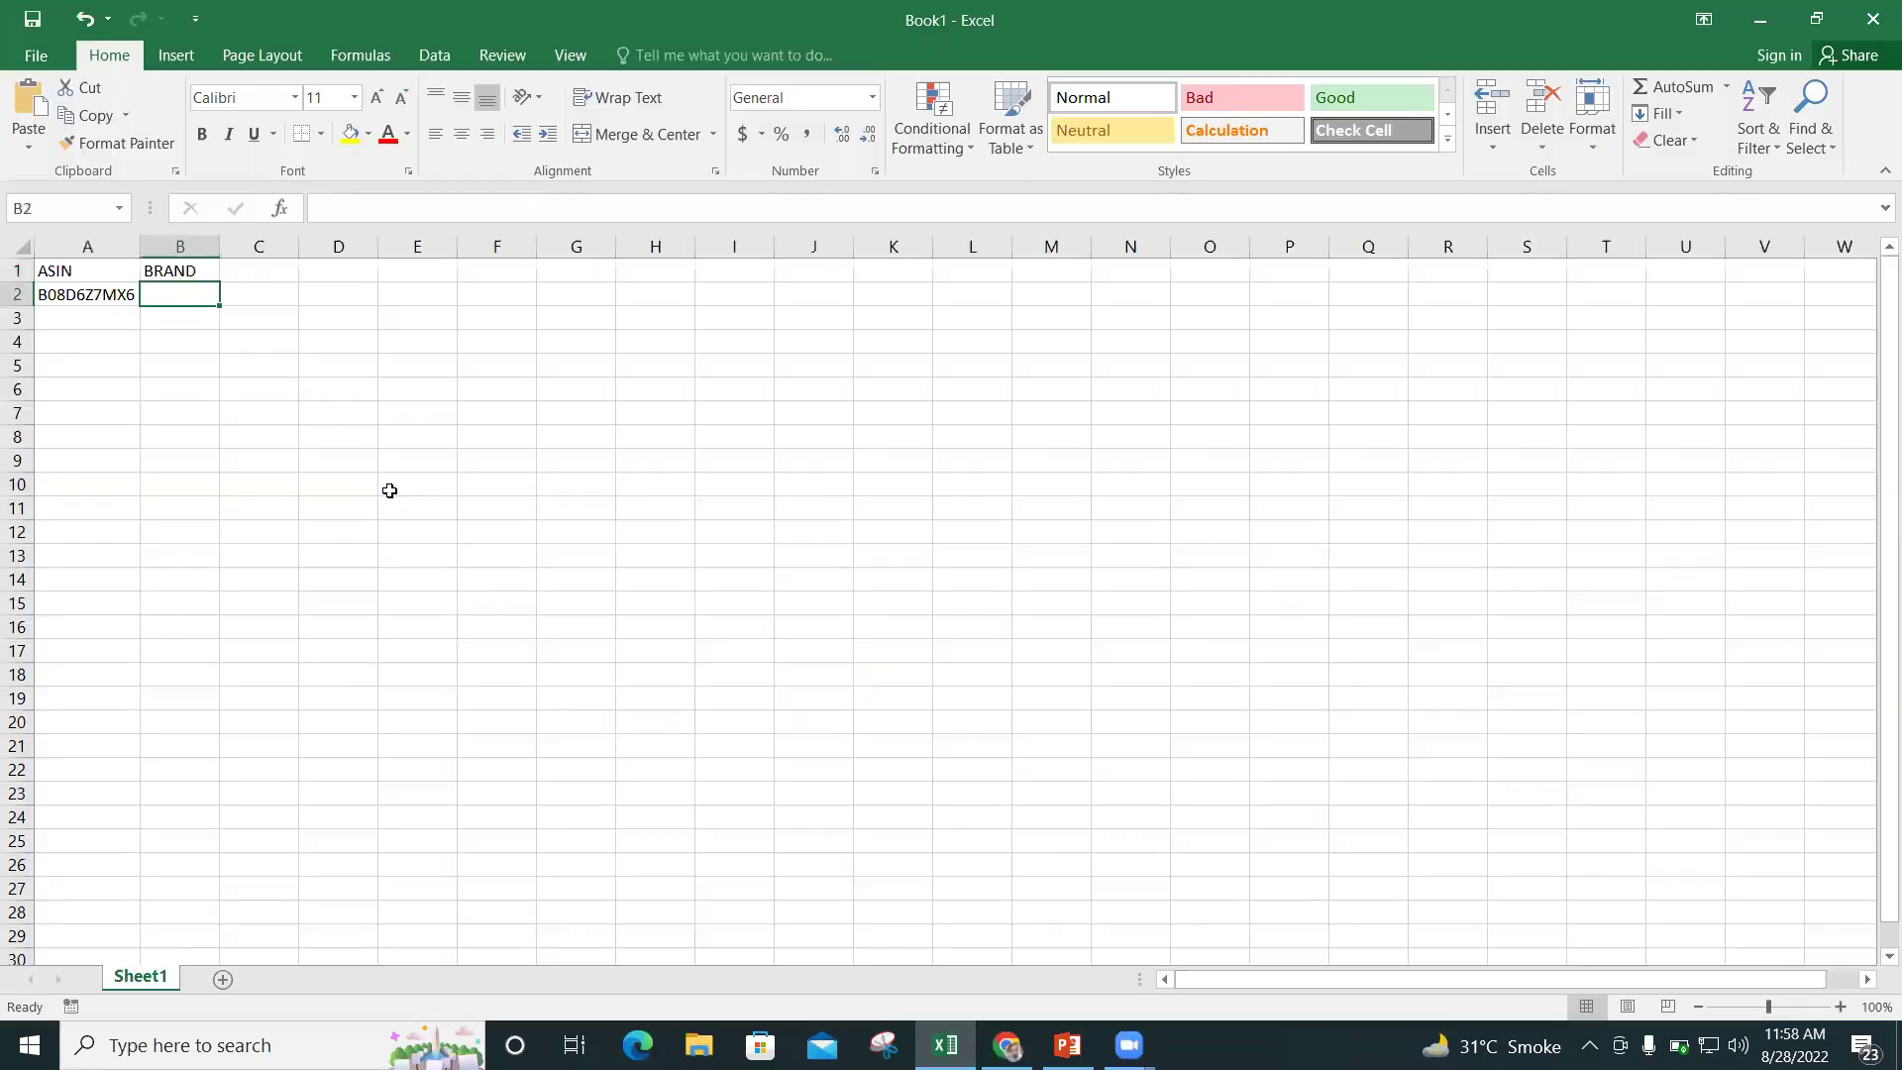
pyautogui.hotkey('ctrl', 'v')
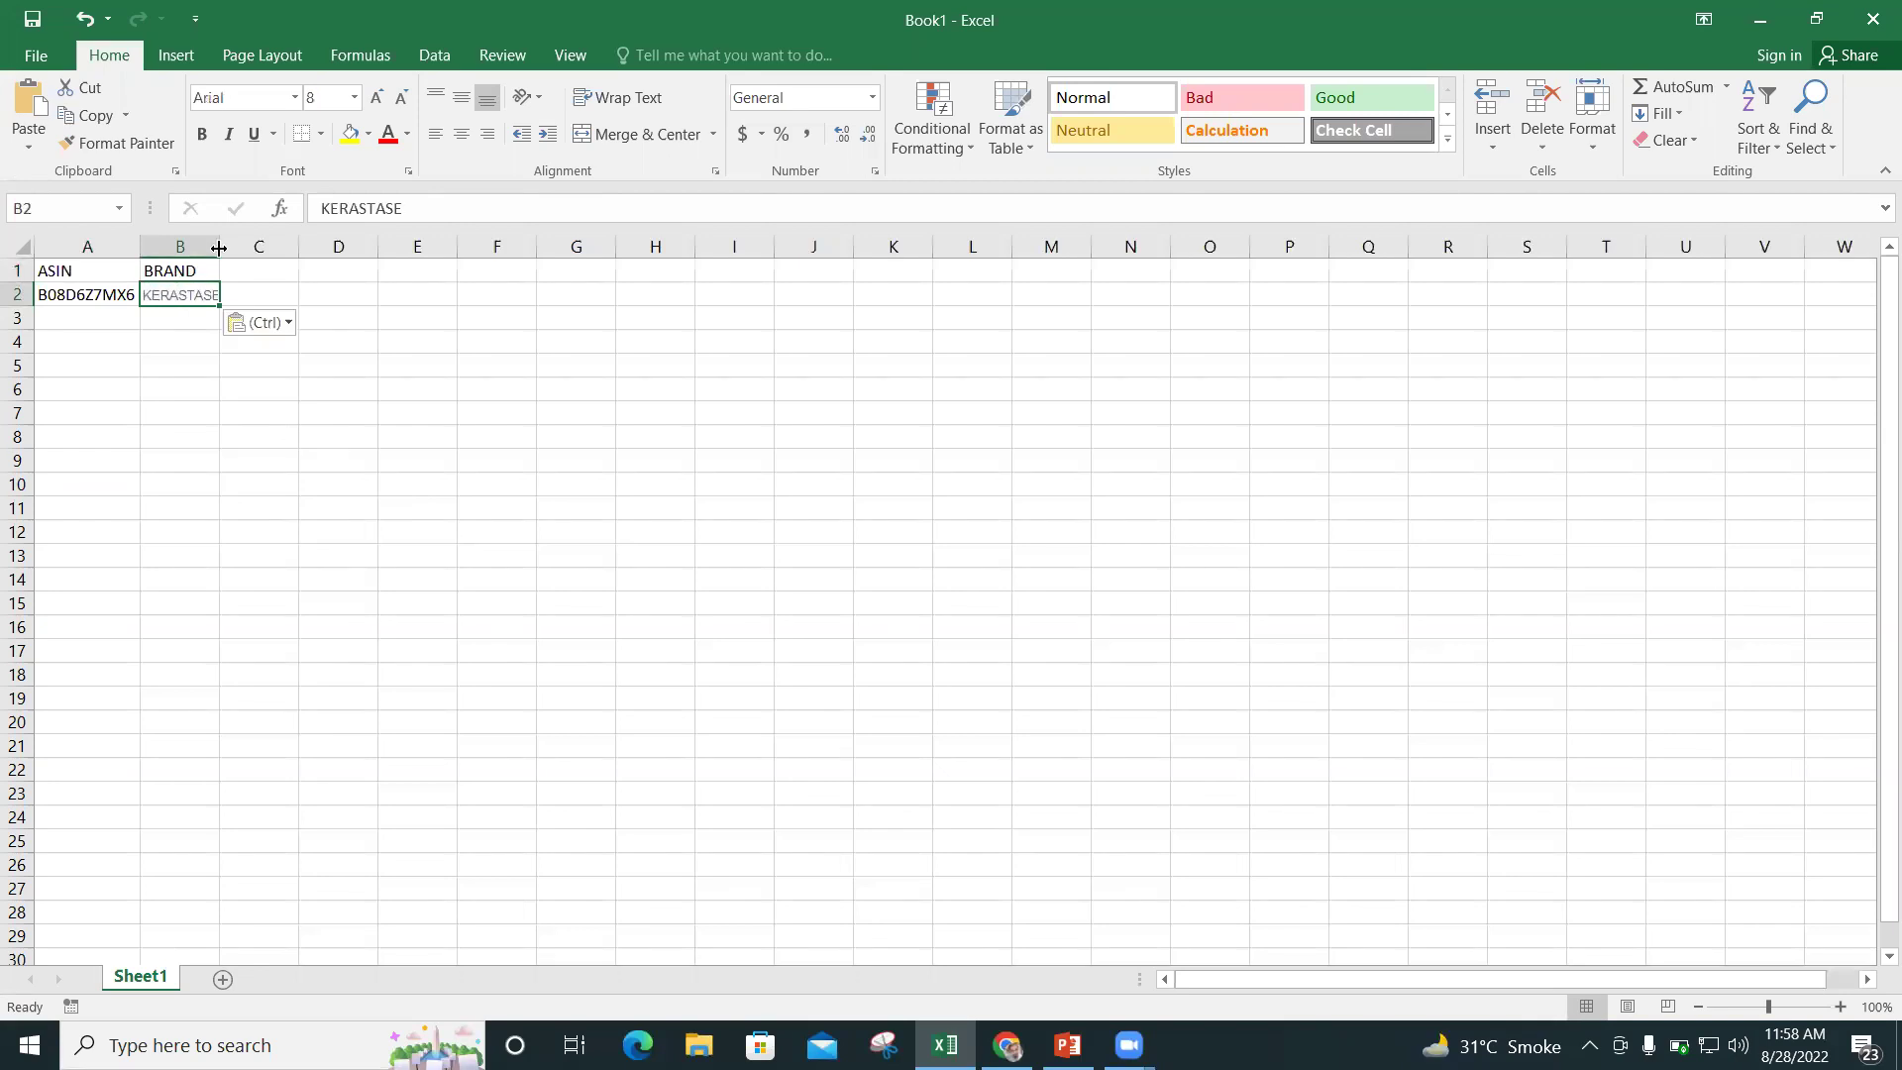
pyautogui.doubleClick(219, 246)
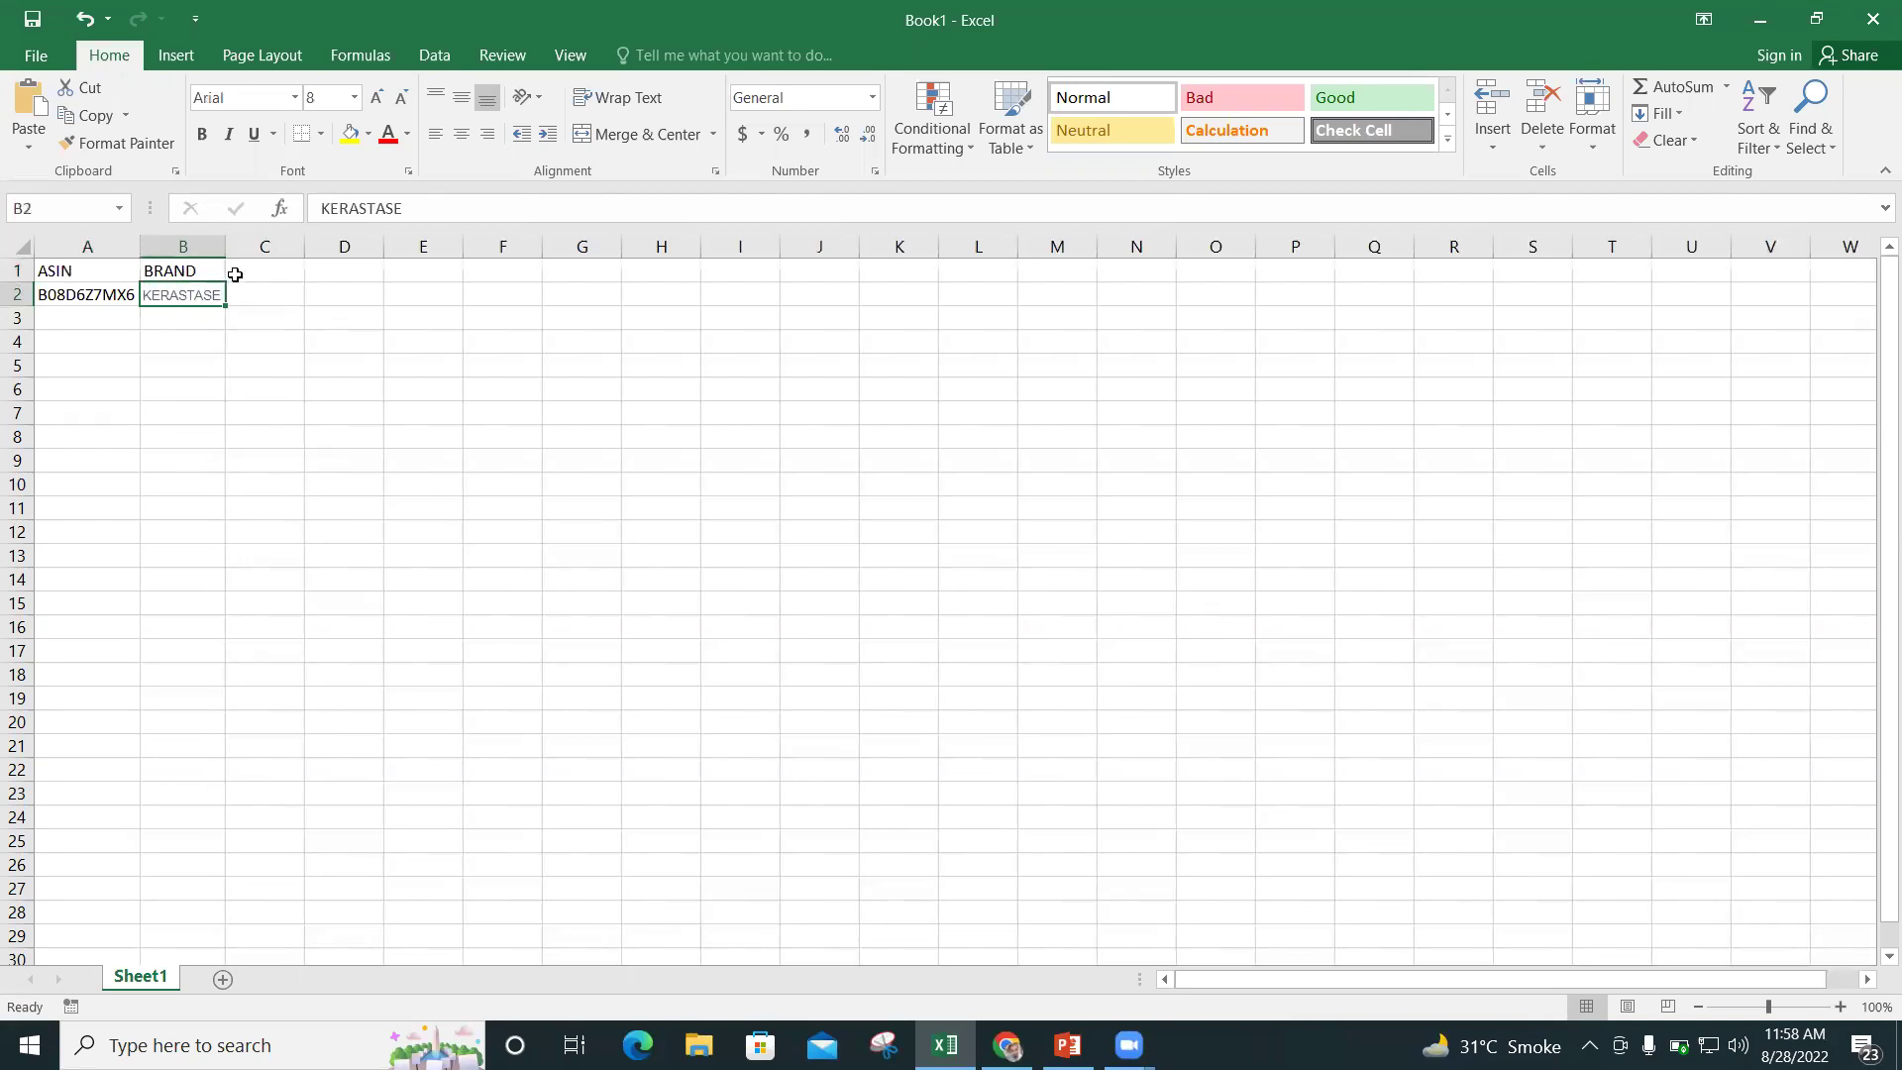
# Copy the brand name from B2 and search Google for "KERASTASE brand US" in a new Chrome tab.
pyautogui.hotkey('ctrl', 'c')
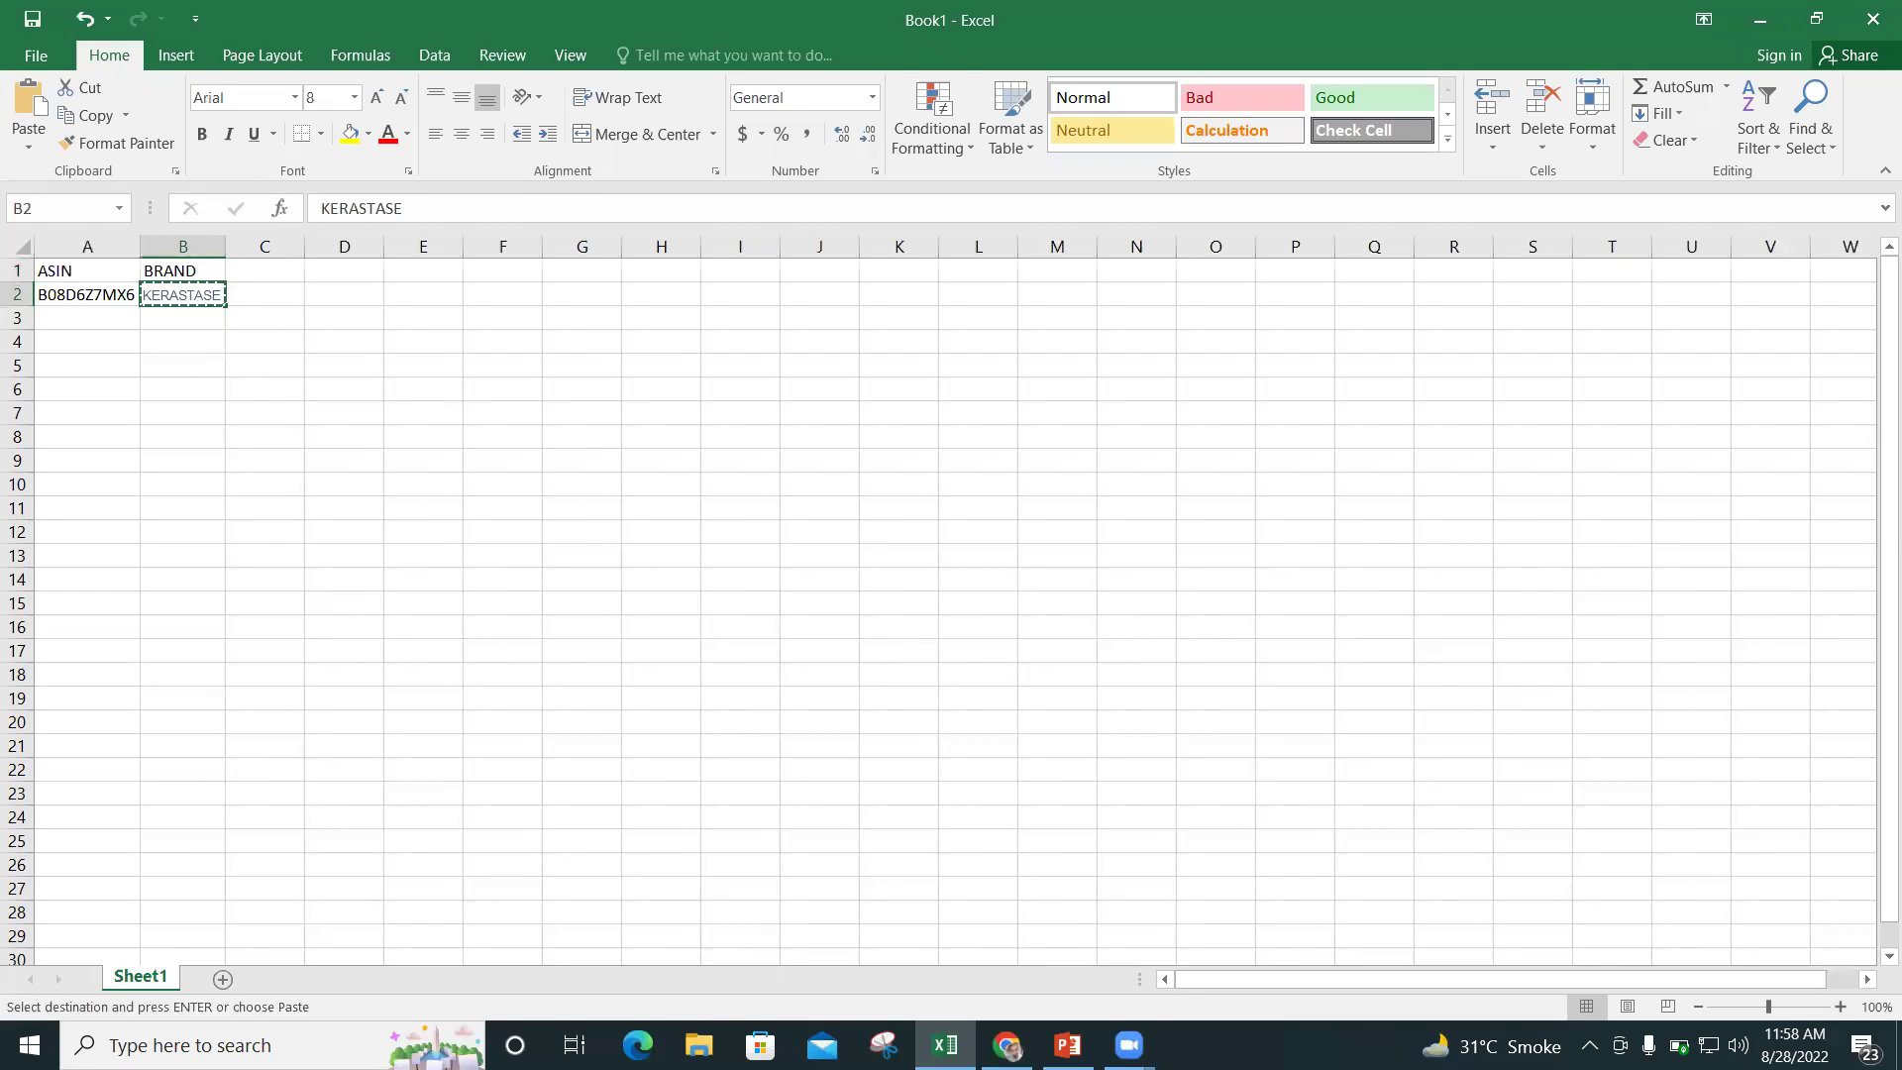
pyautogui.hotkey('alt', 'Tab')
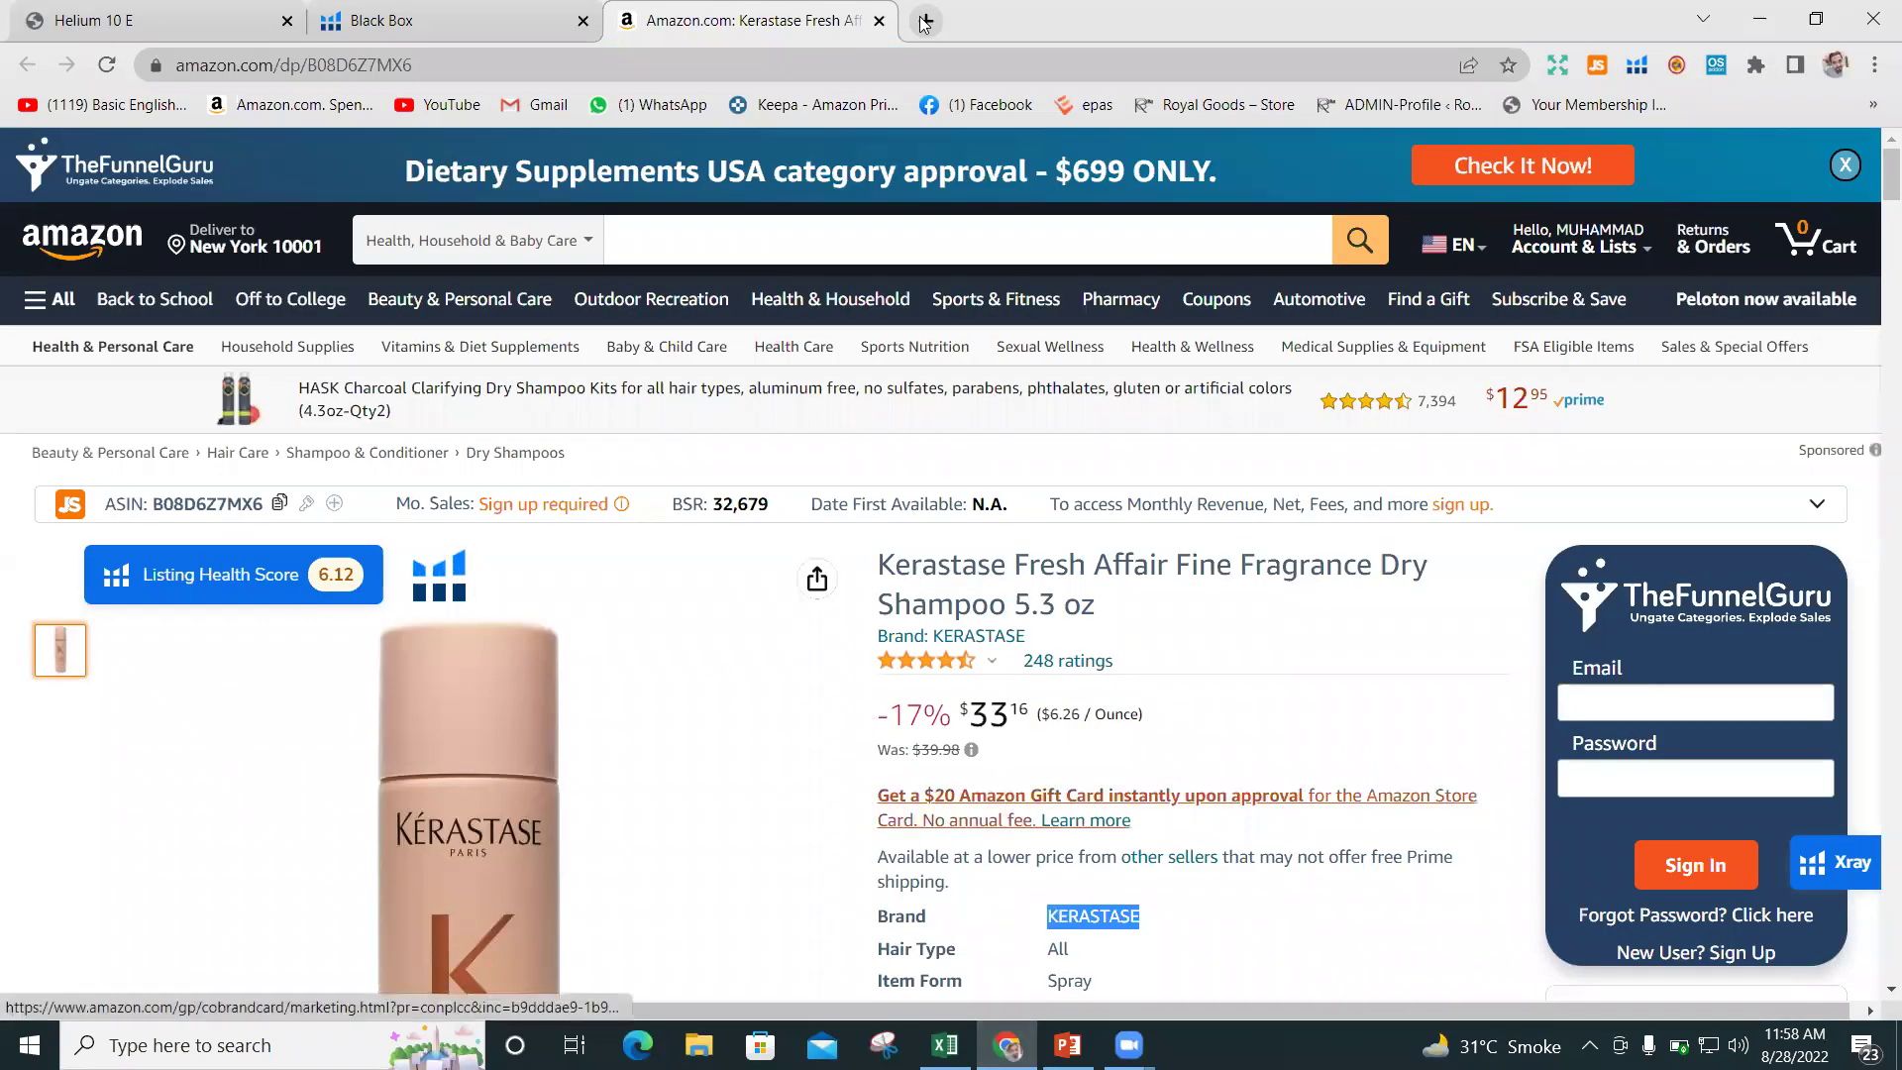
pyautogui.hotkey('ctrl', 't')
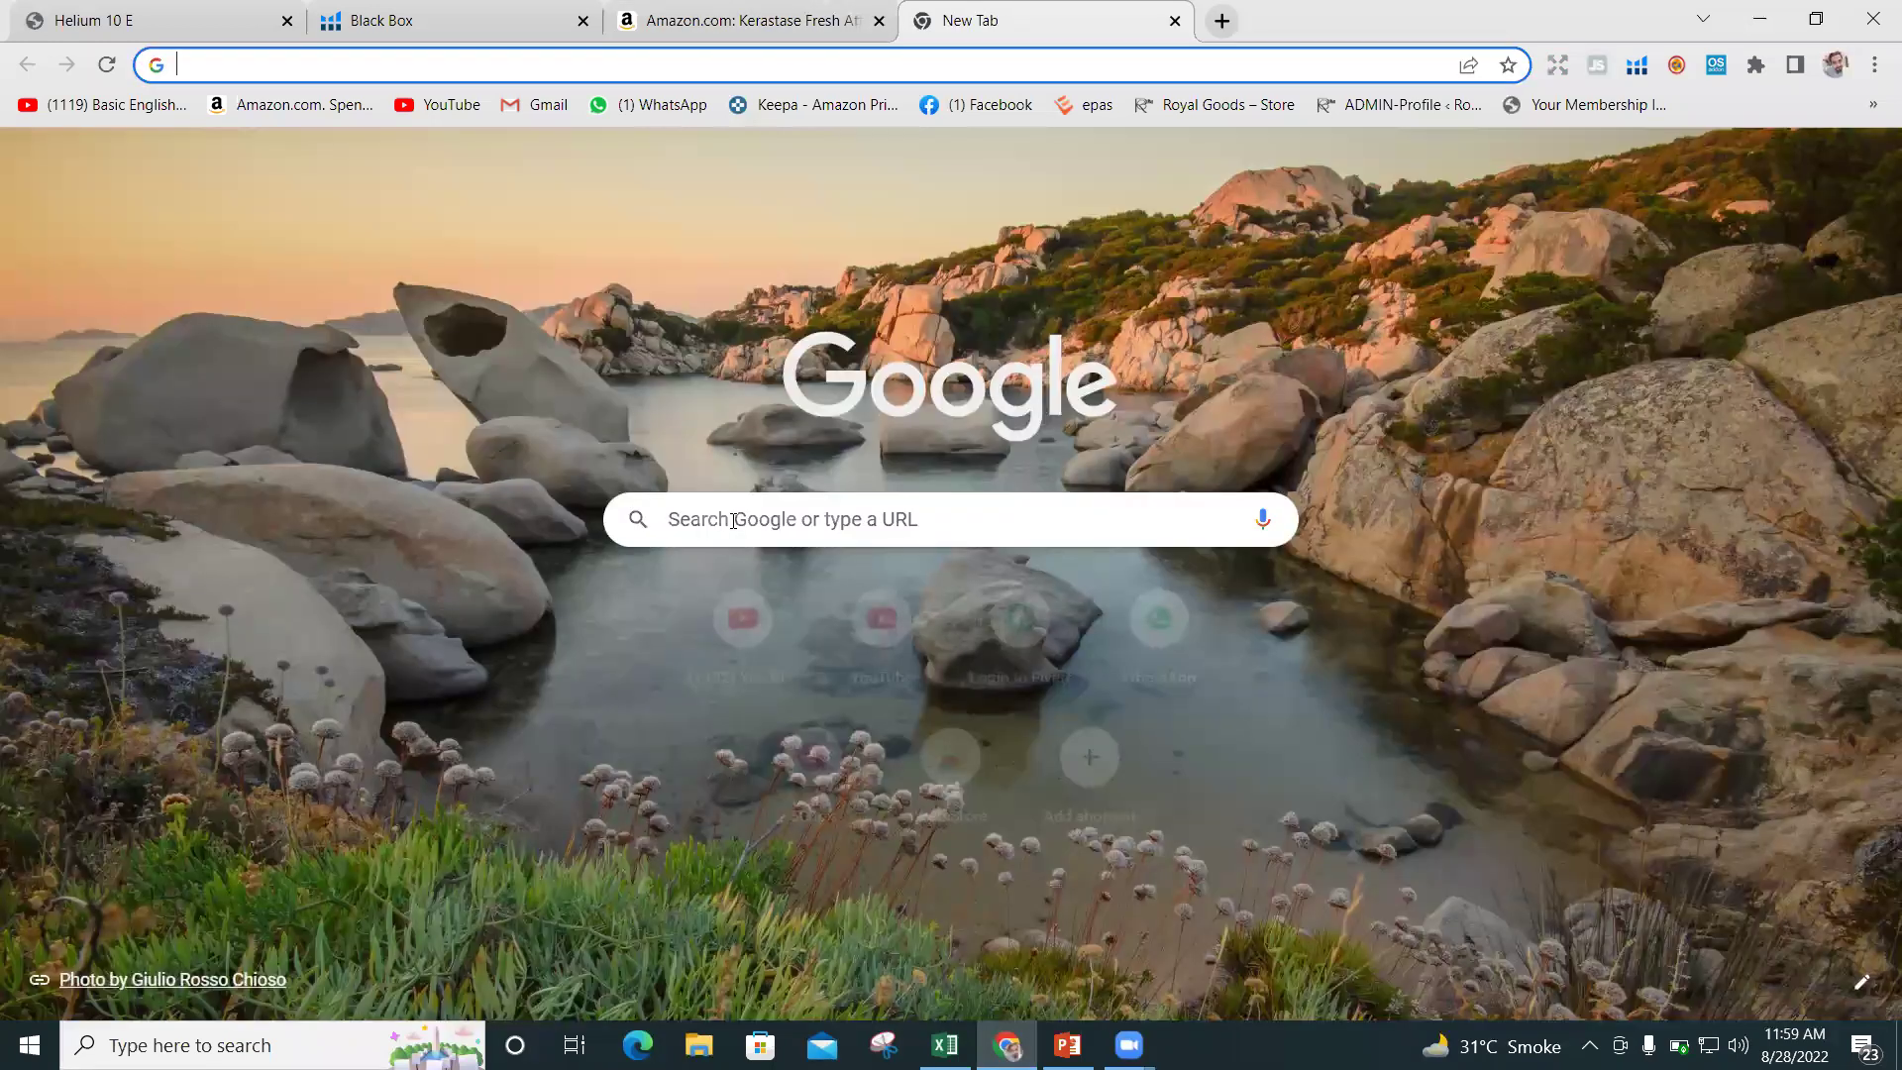
pyautogui.click(733, 520)
pyautogui.hotkey('ctrl', 'v')
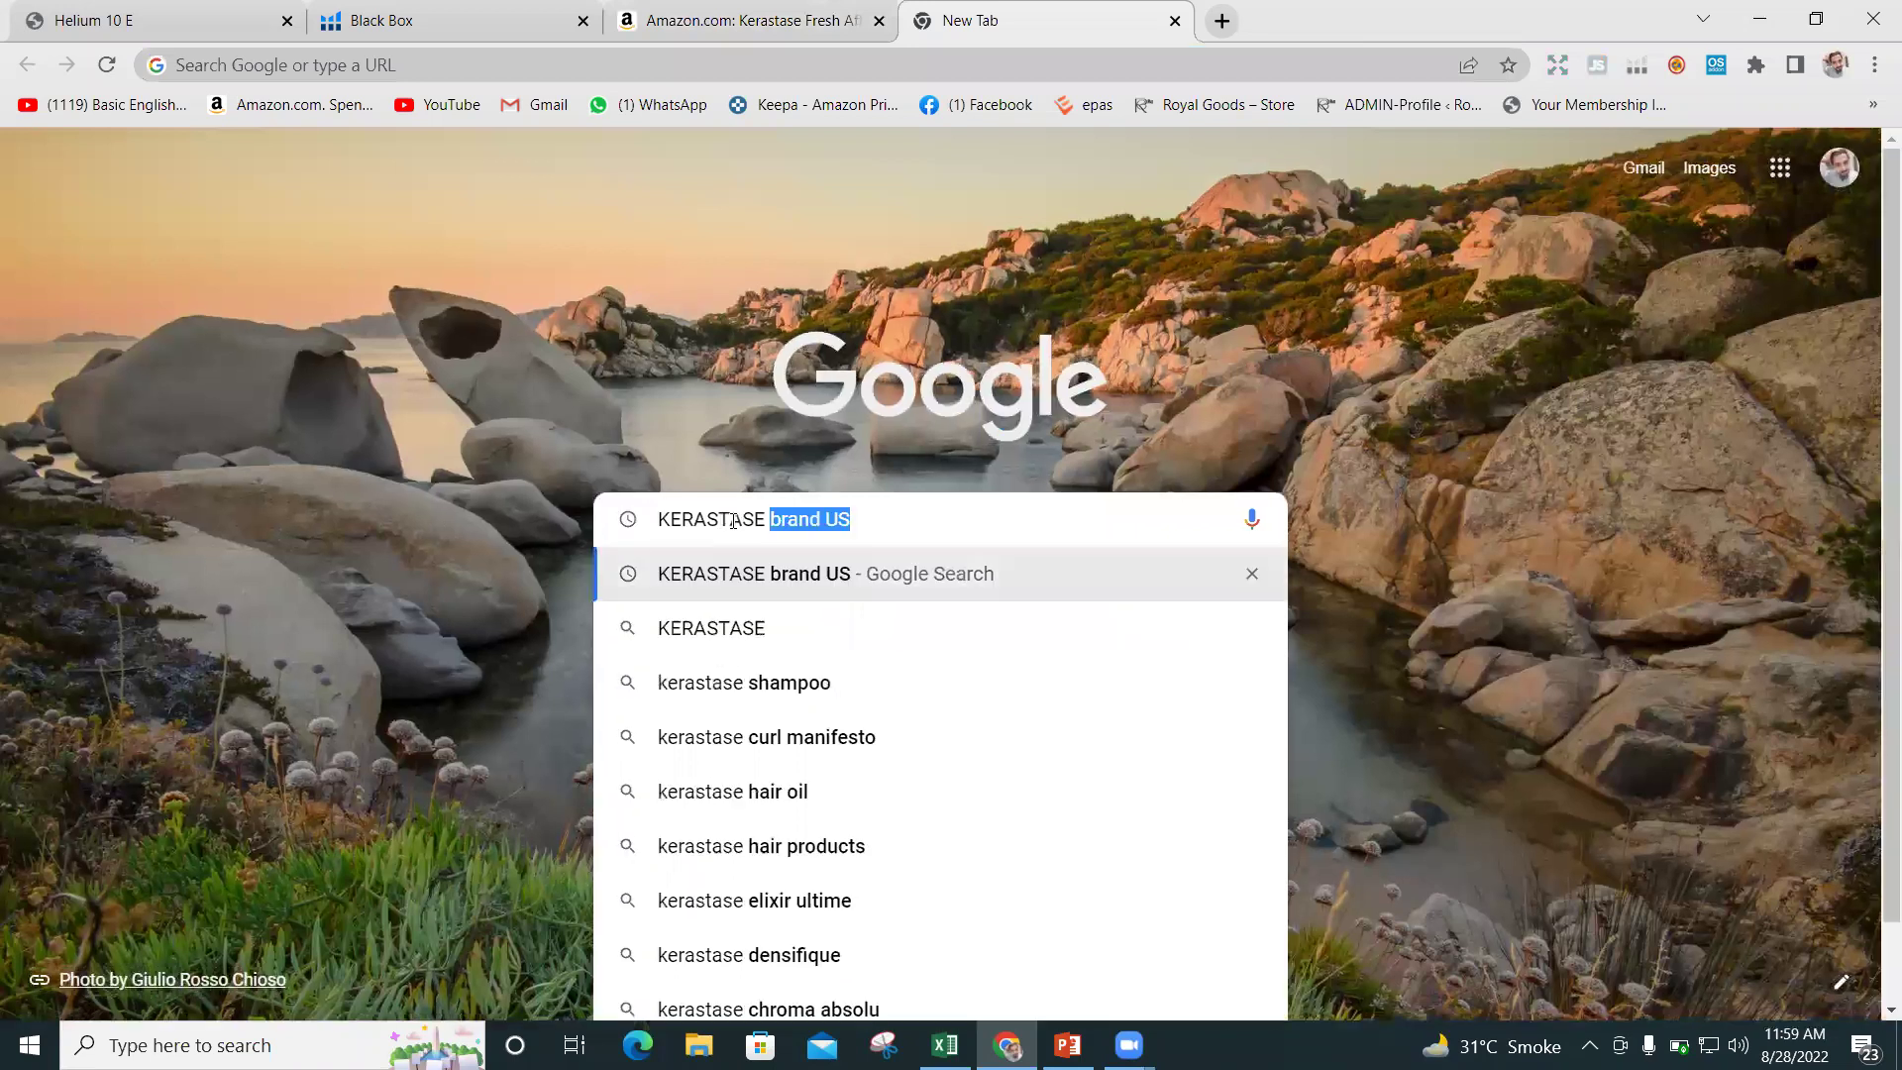
pyautogui.click(852, 519)
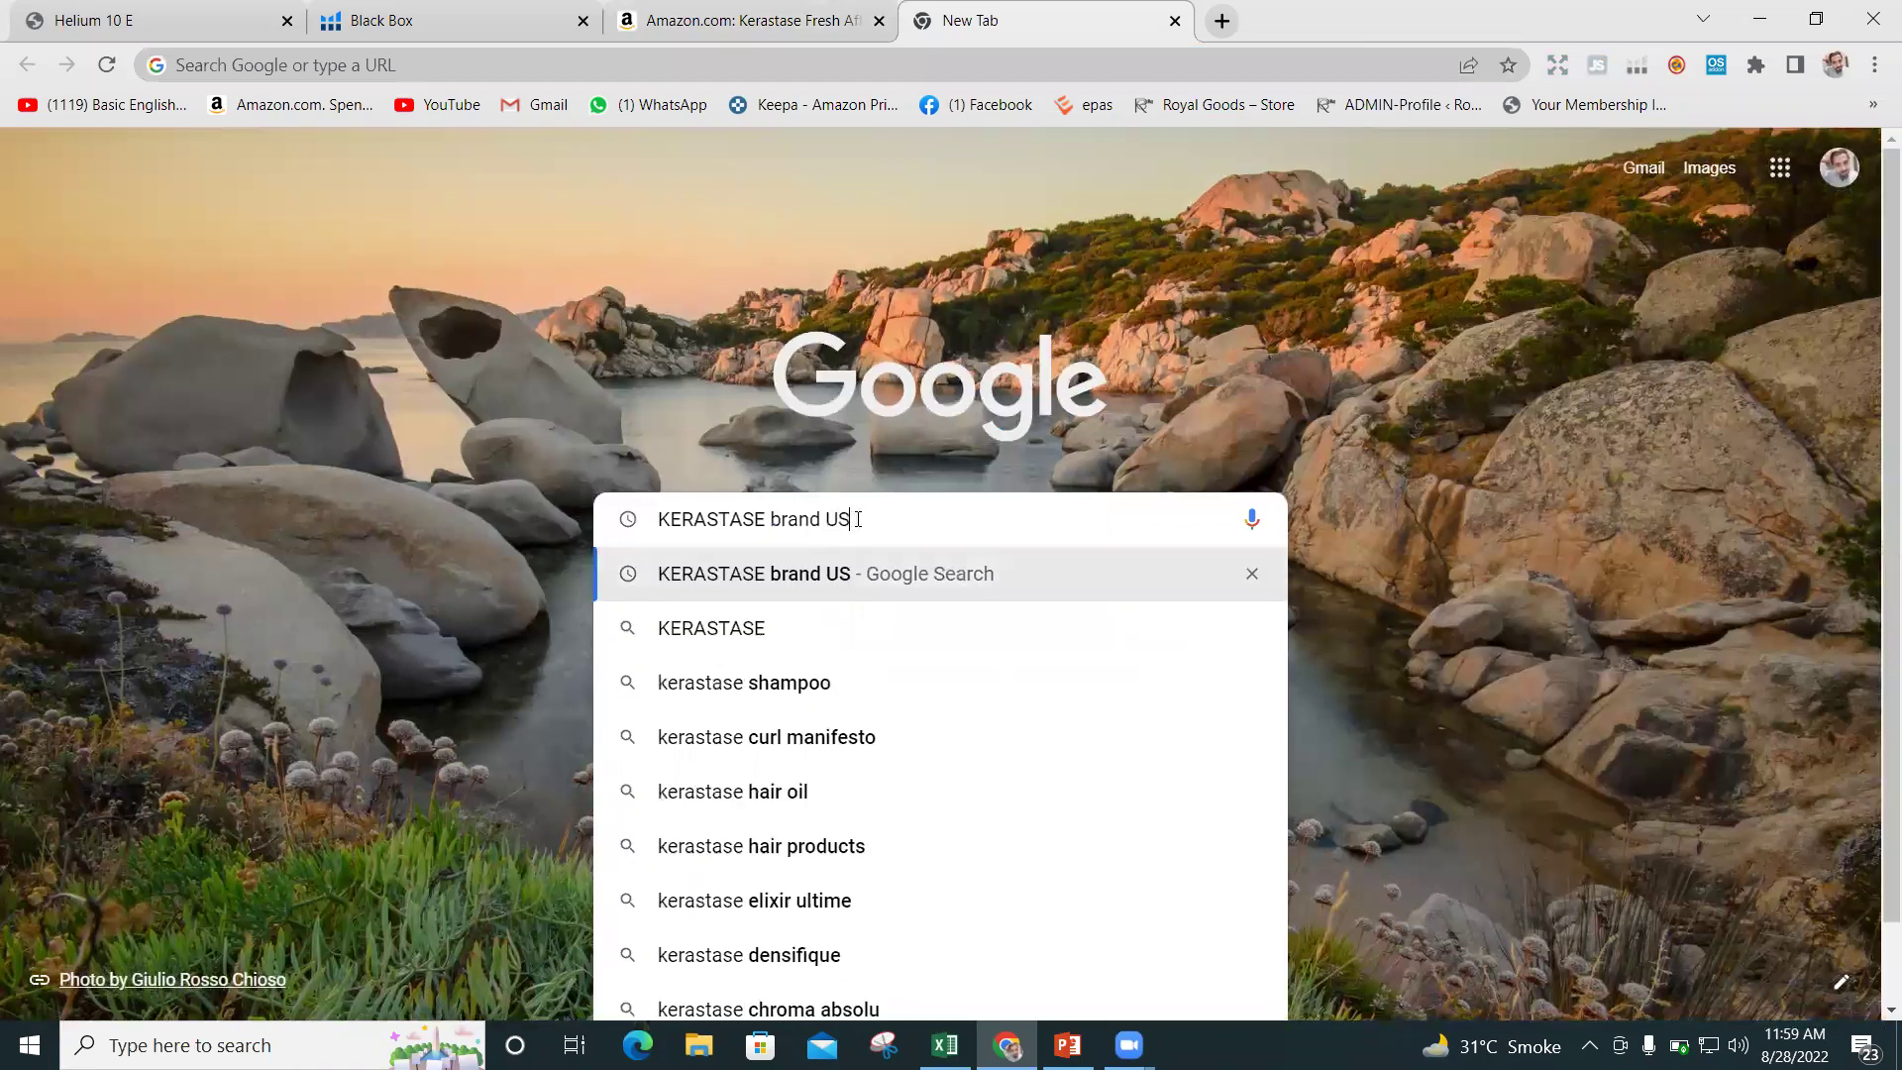
pyautogui.press('Return')
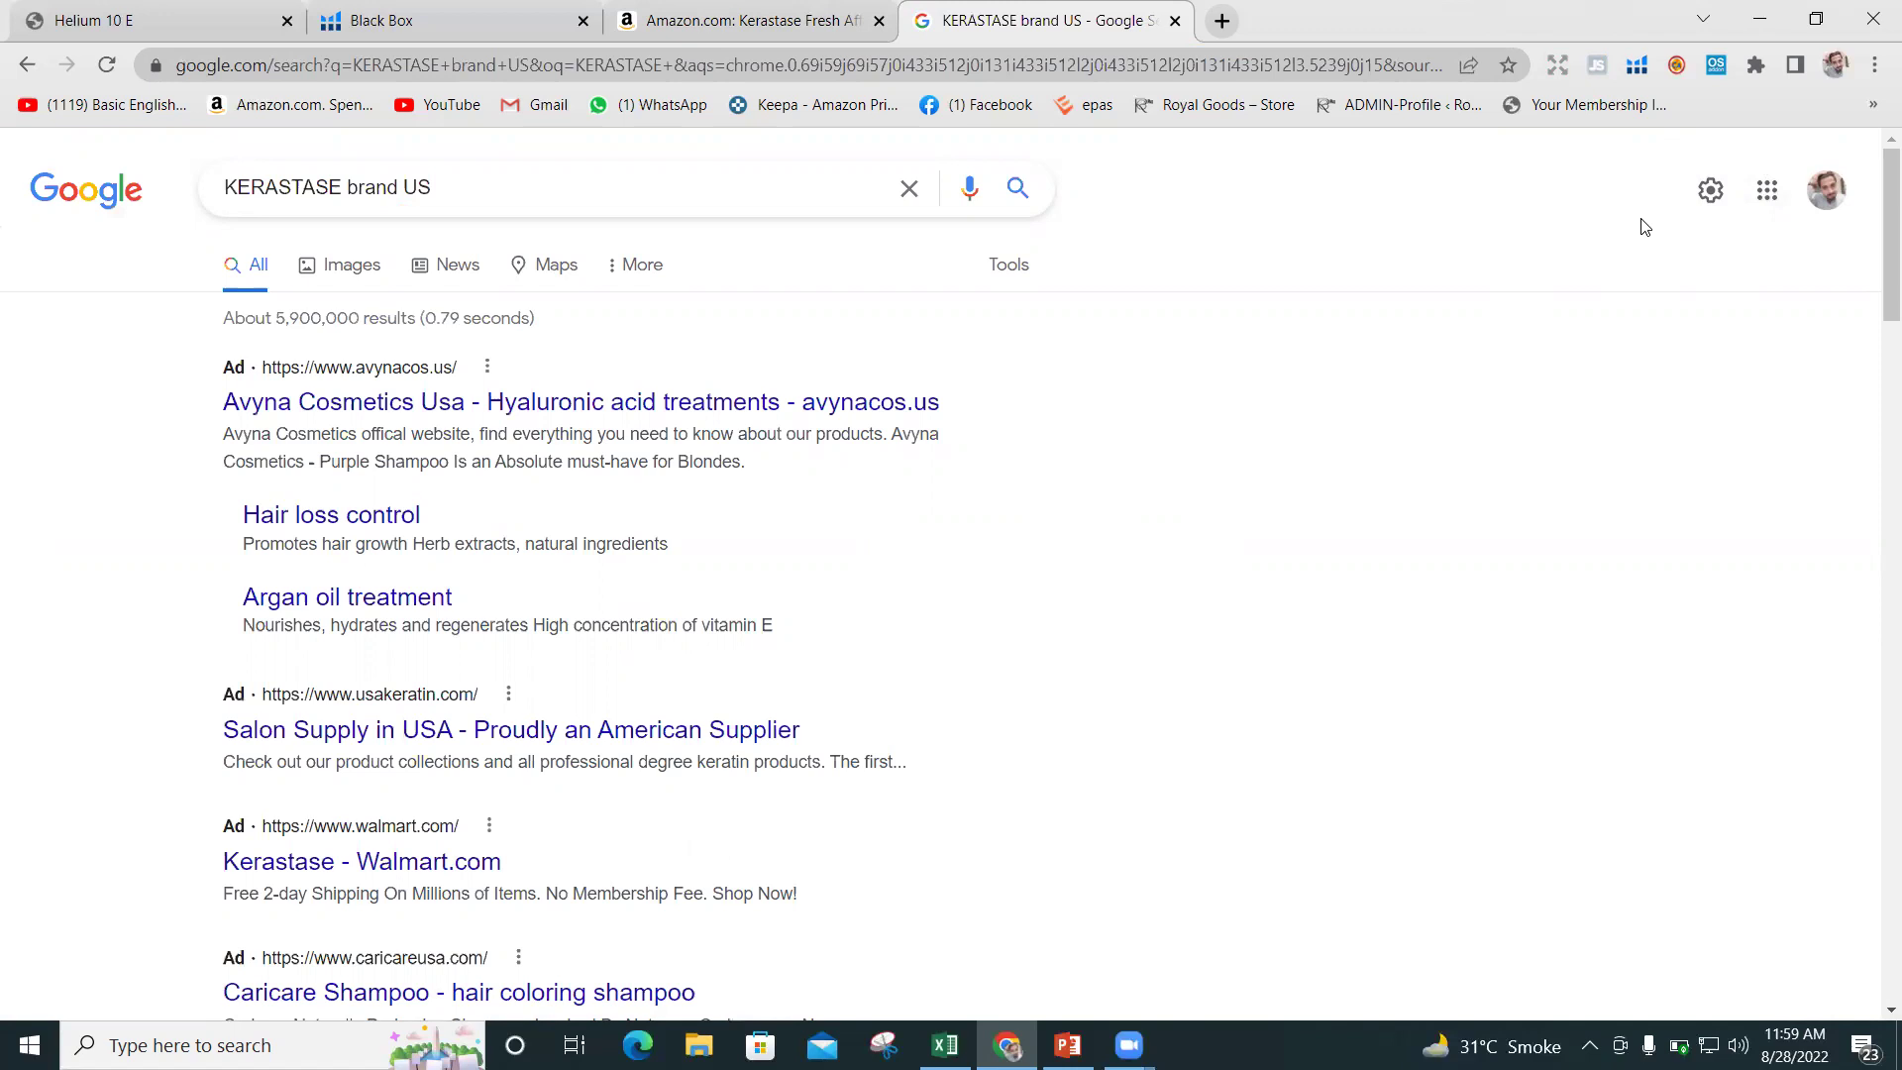
# Check in Google's search settings that the region is United States and save the preferences.
pyautogui.click(1711, 195)
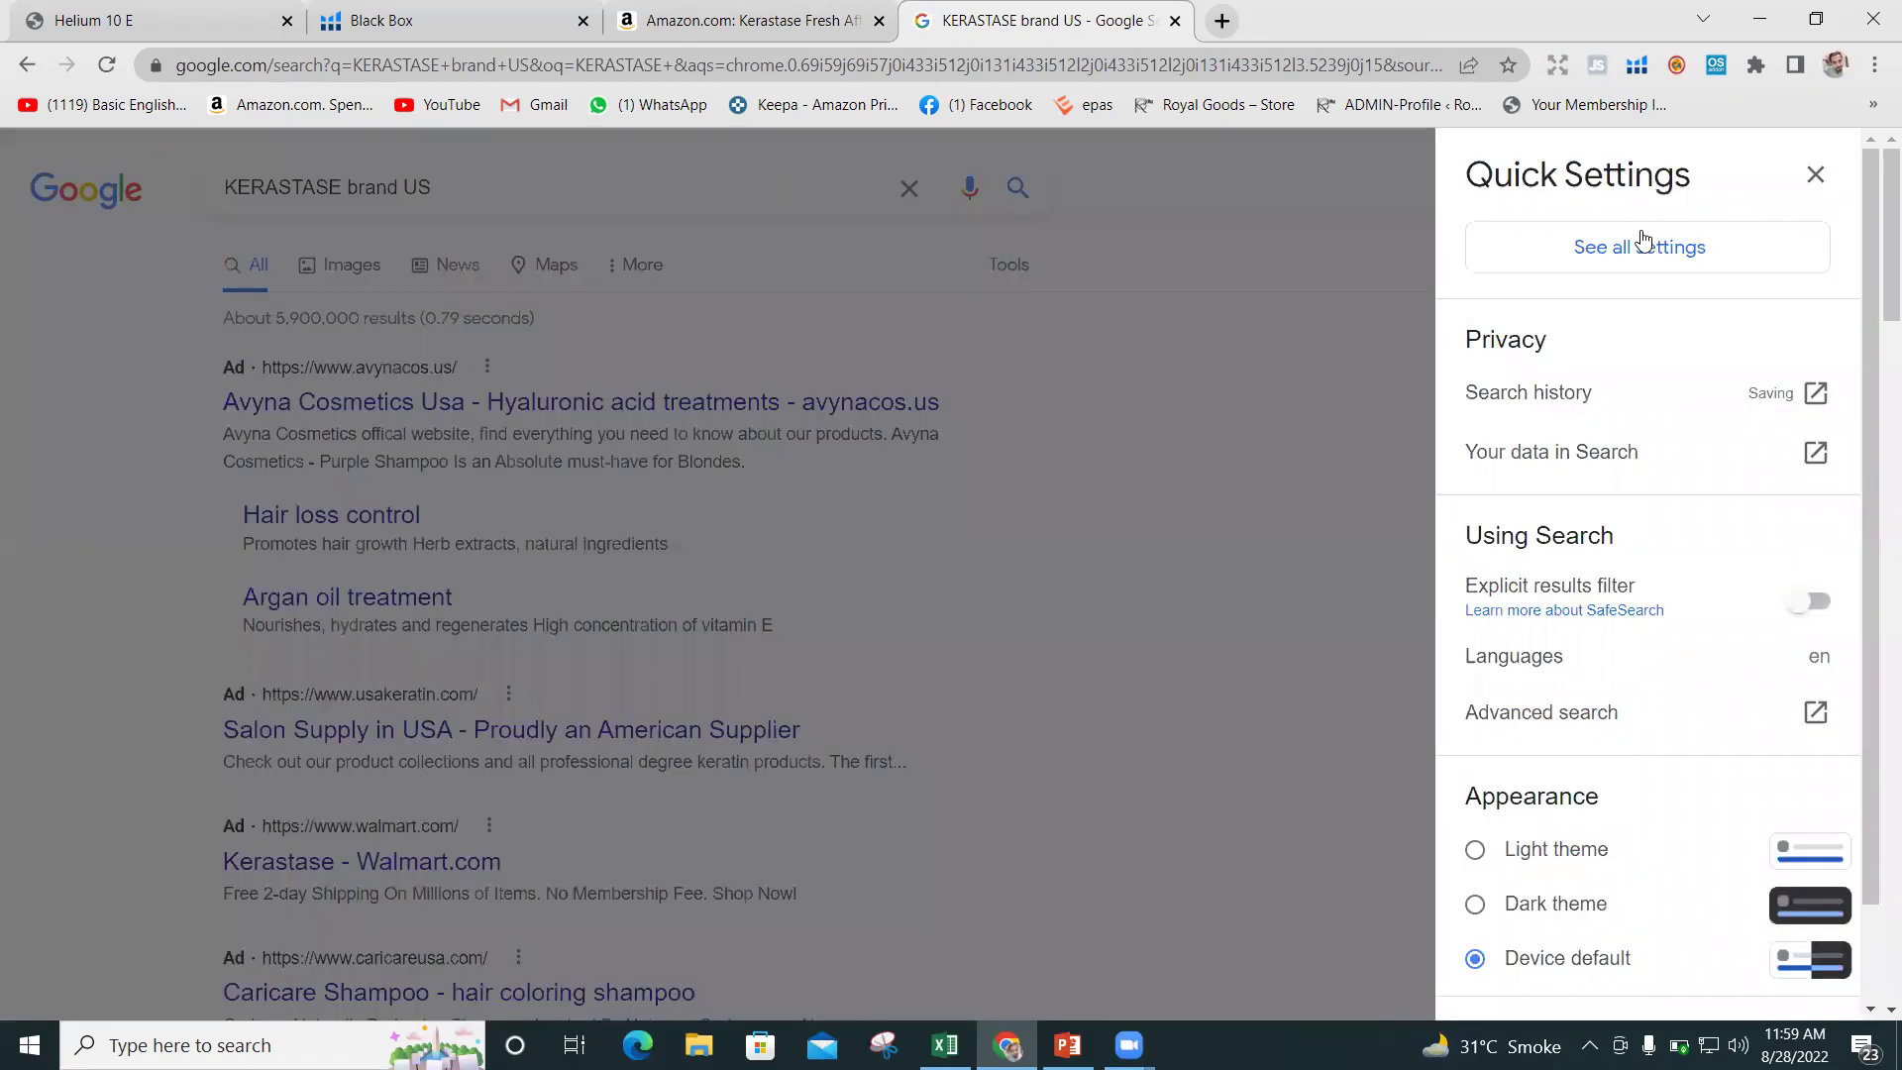
pyautogui.click(1618, 251)
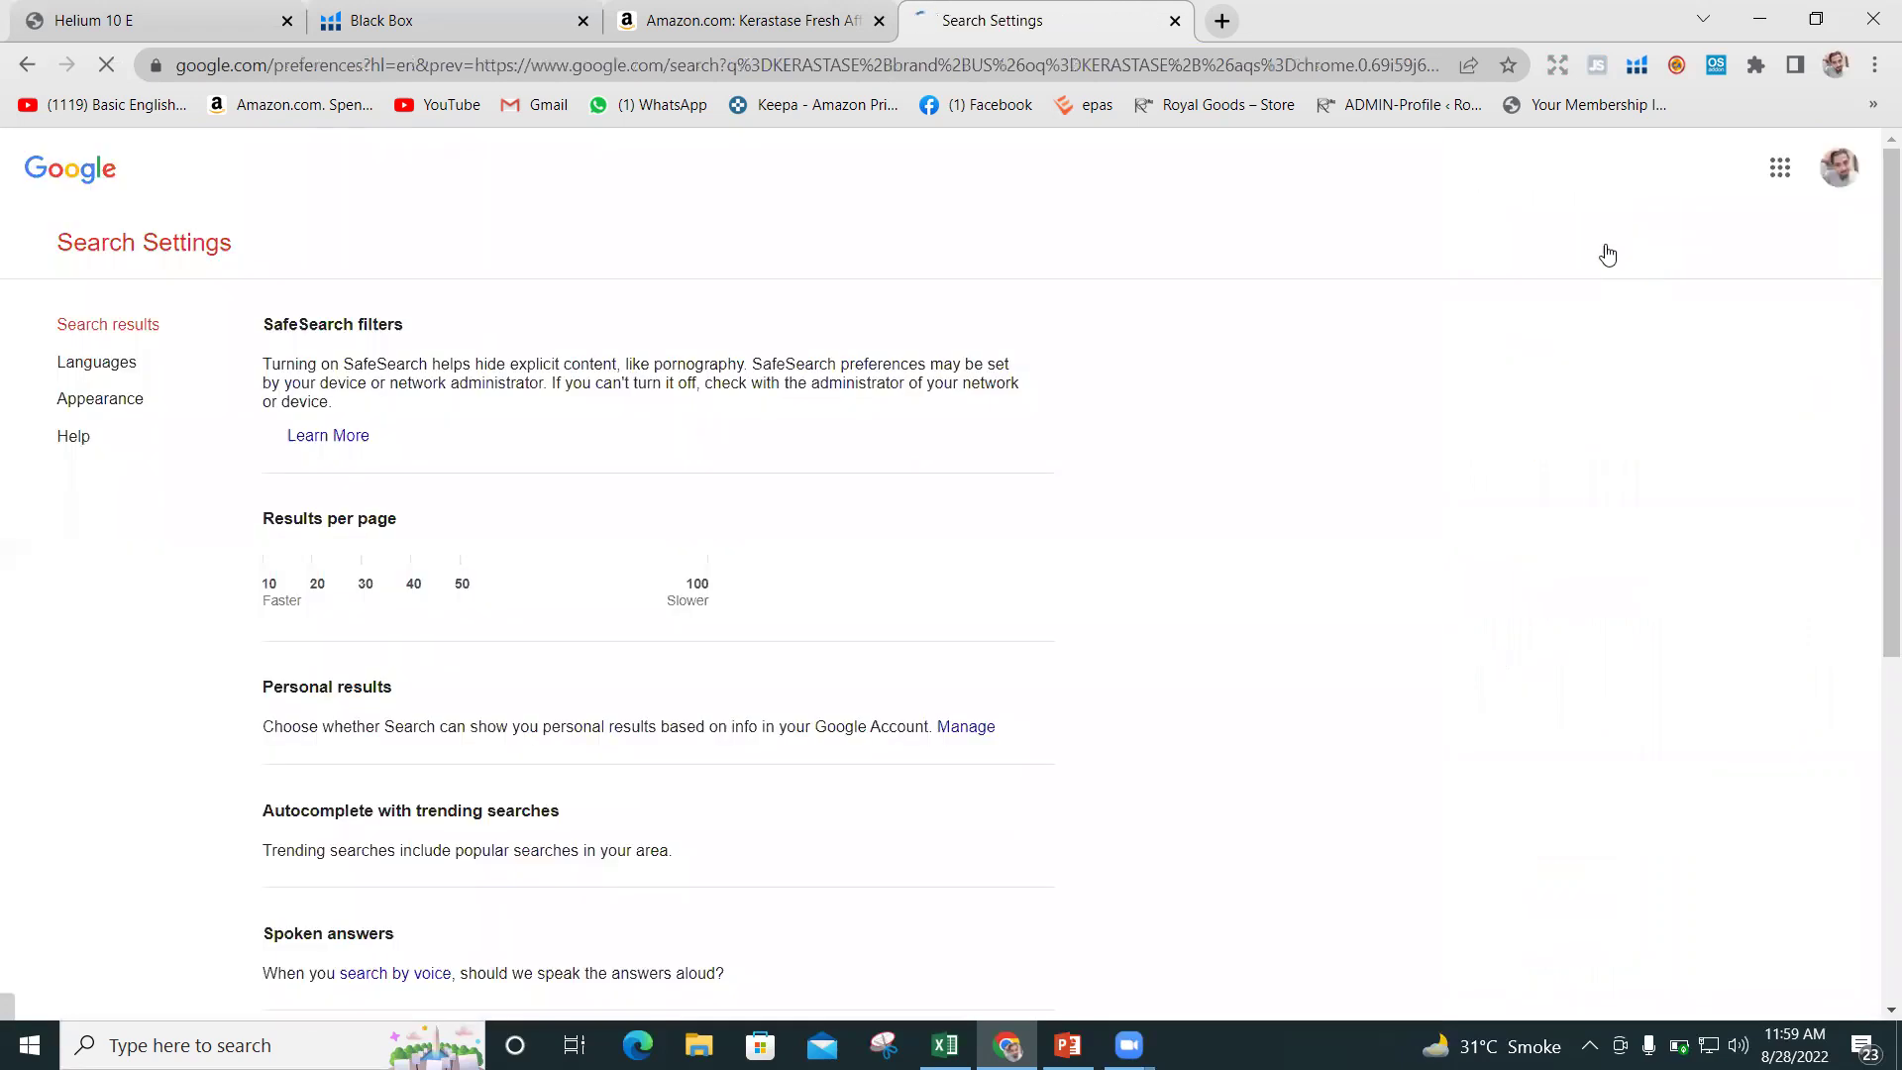
pyautogui.moveTo(1875, 379); pyautogui.dragTo(1875, 772)
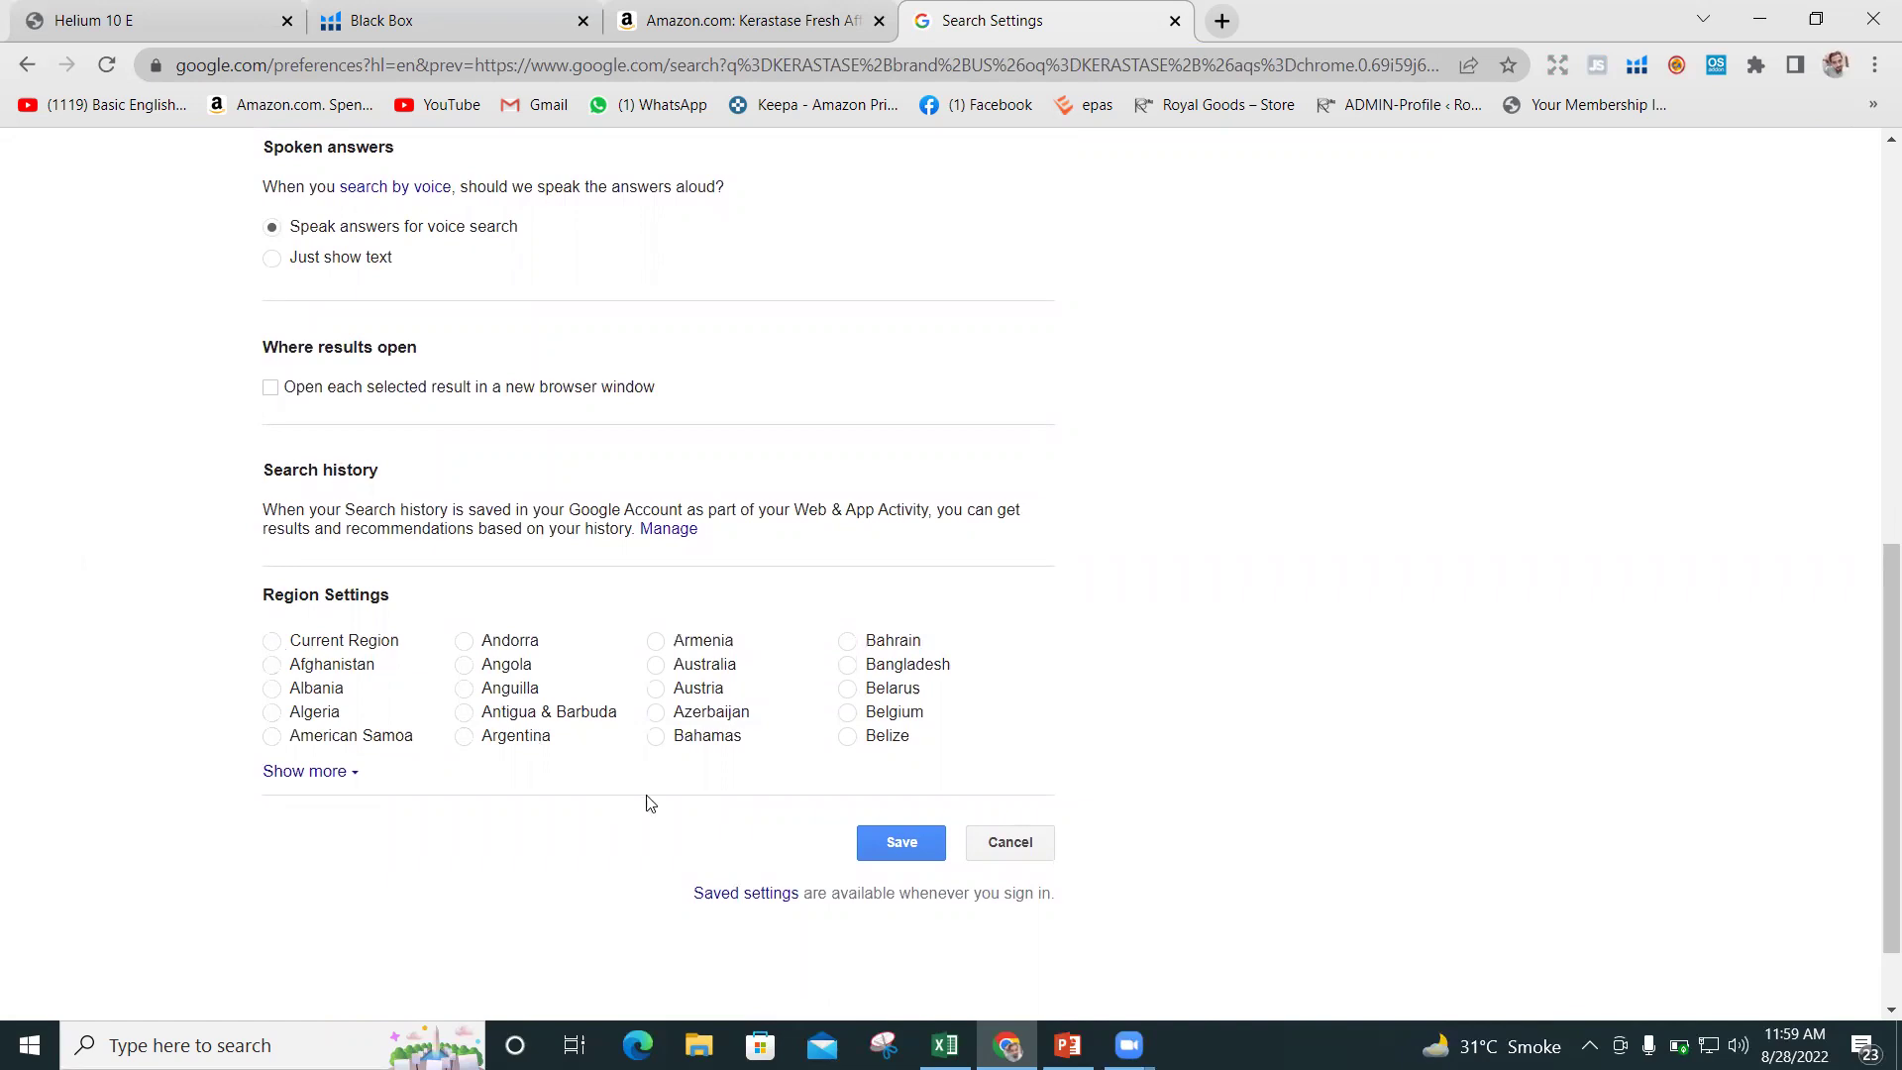
pyautogui.click(276, 780)
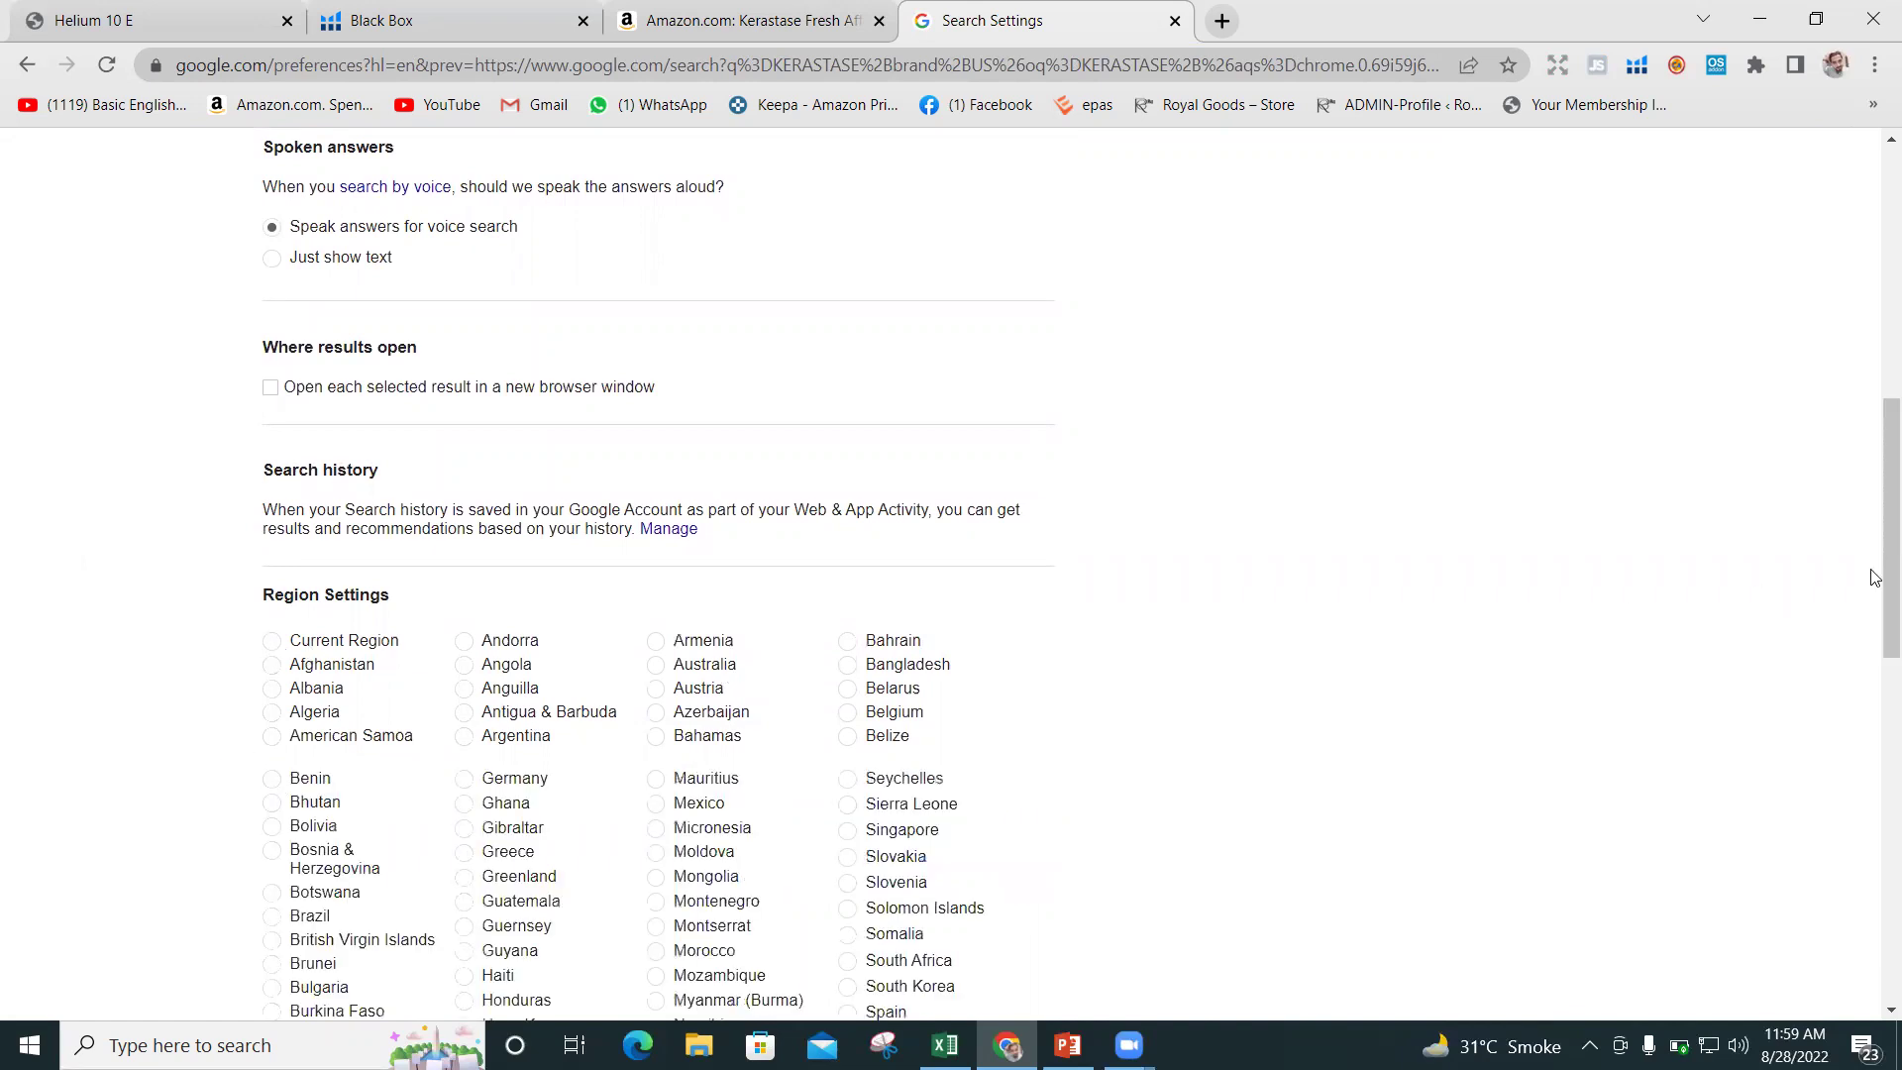
pyautogui.moveTo(1876, 578); pyautogui.dragTo(1851, 782)
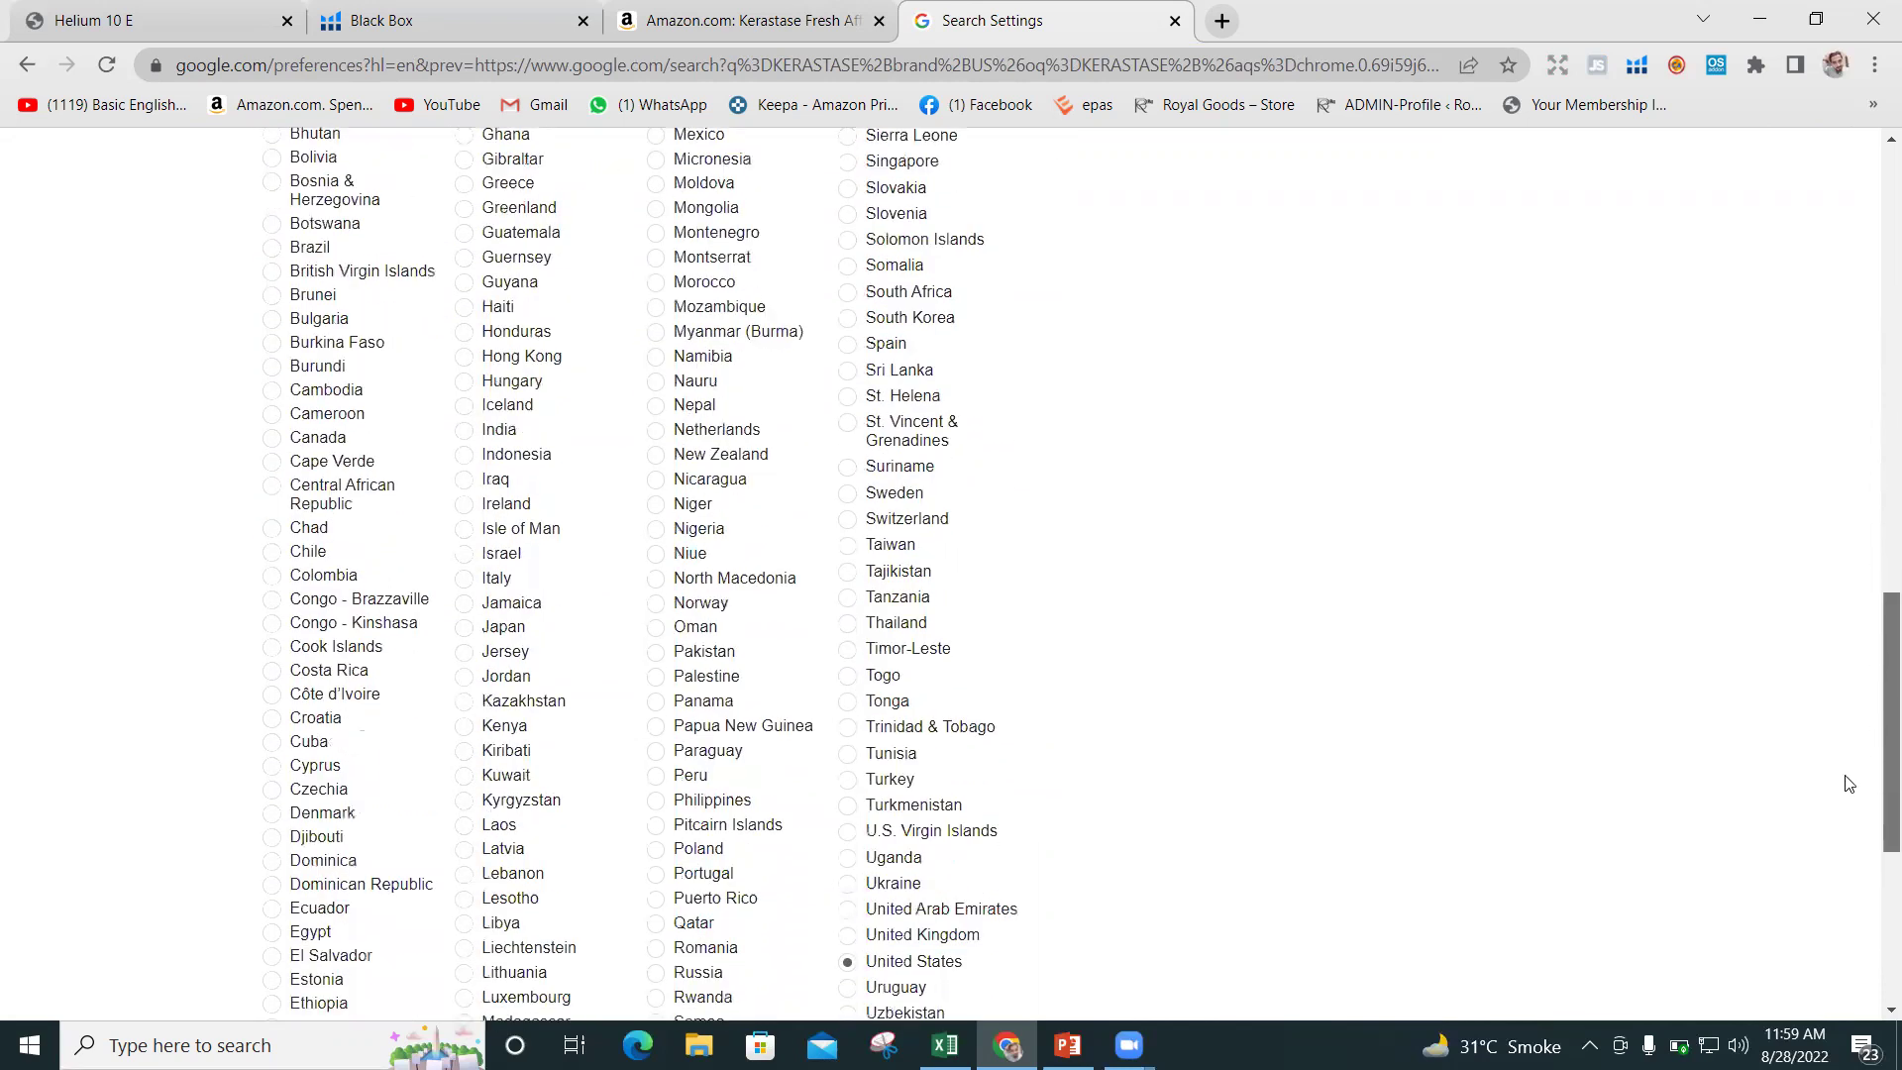
pyautogui.scroll(-3, 1585, 832)
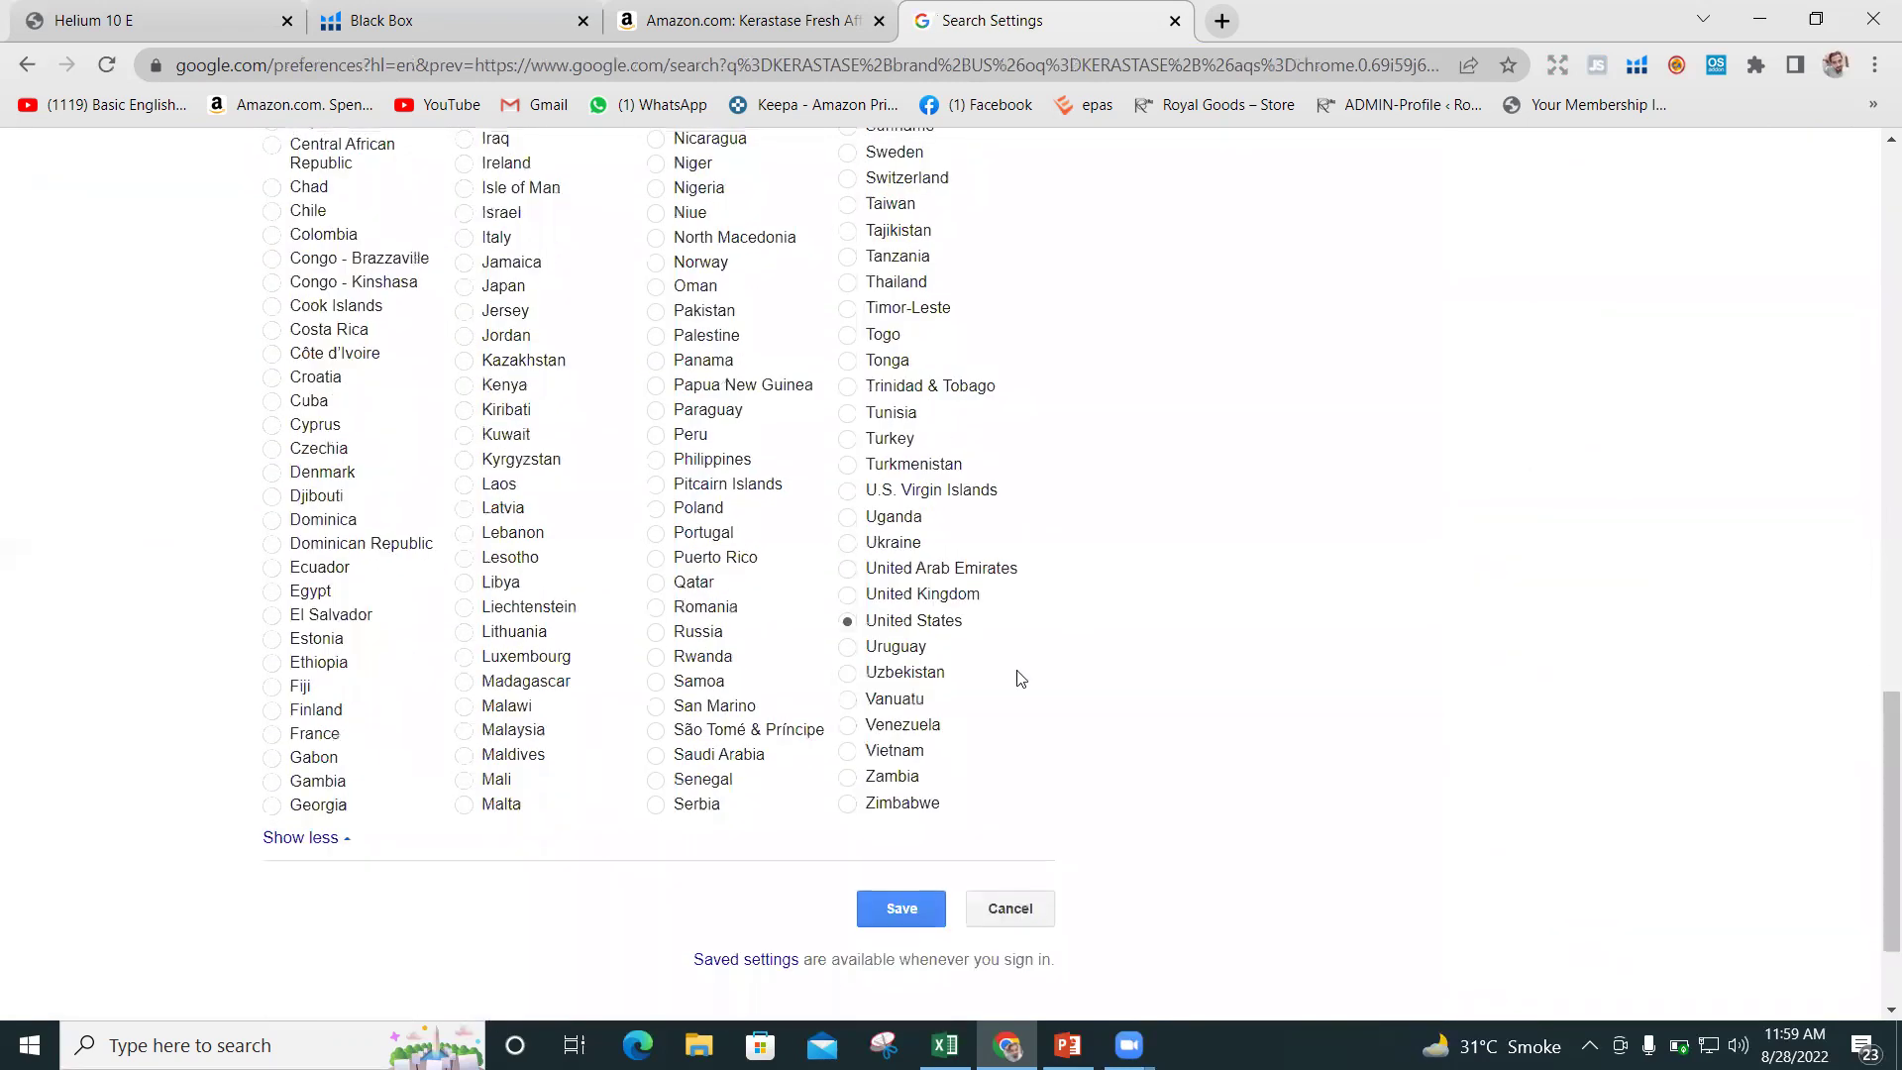
pyautogui.click(881, 911)
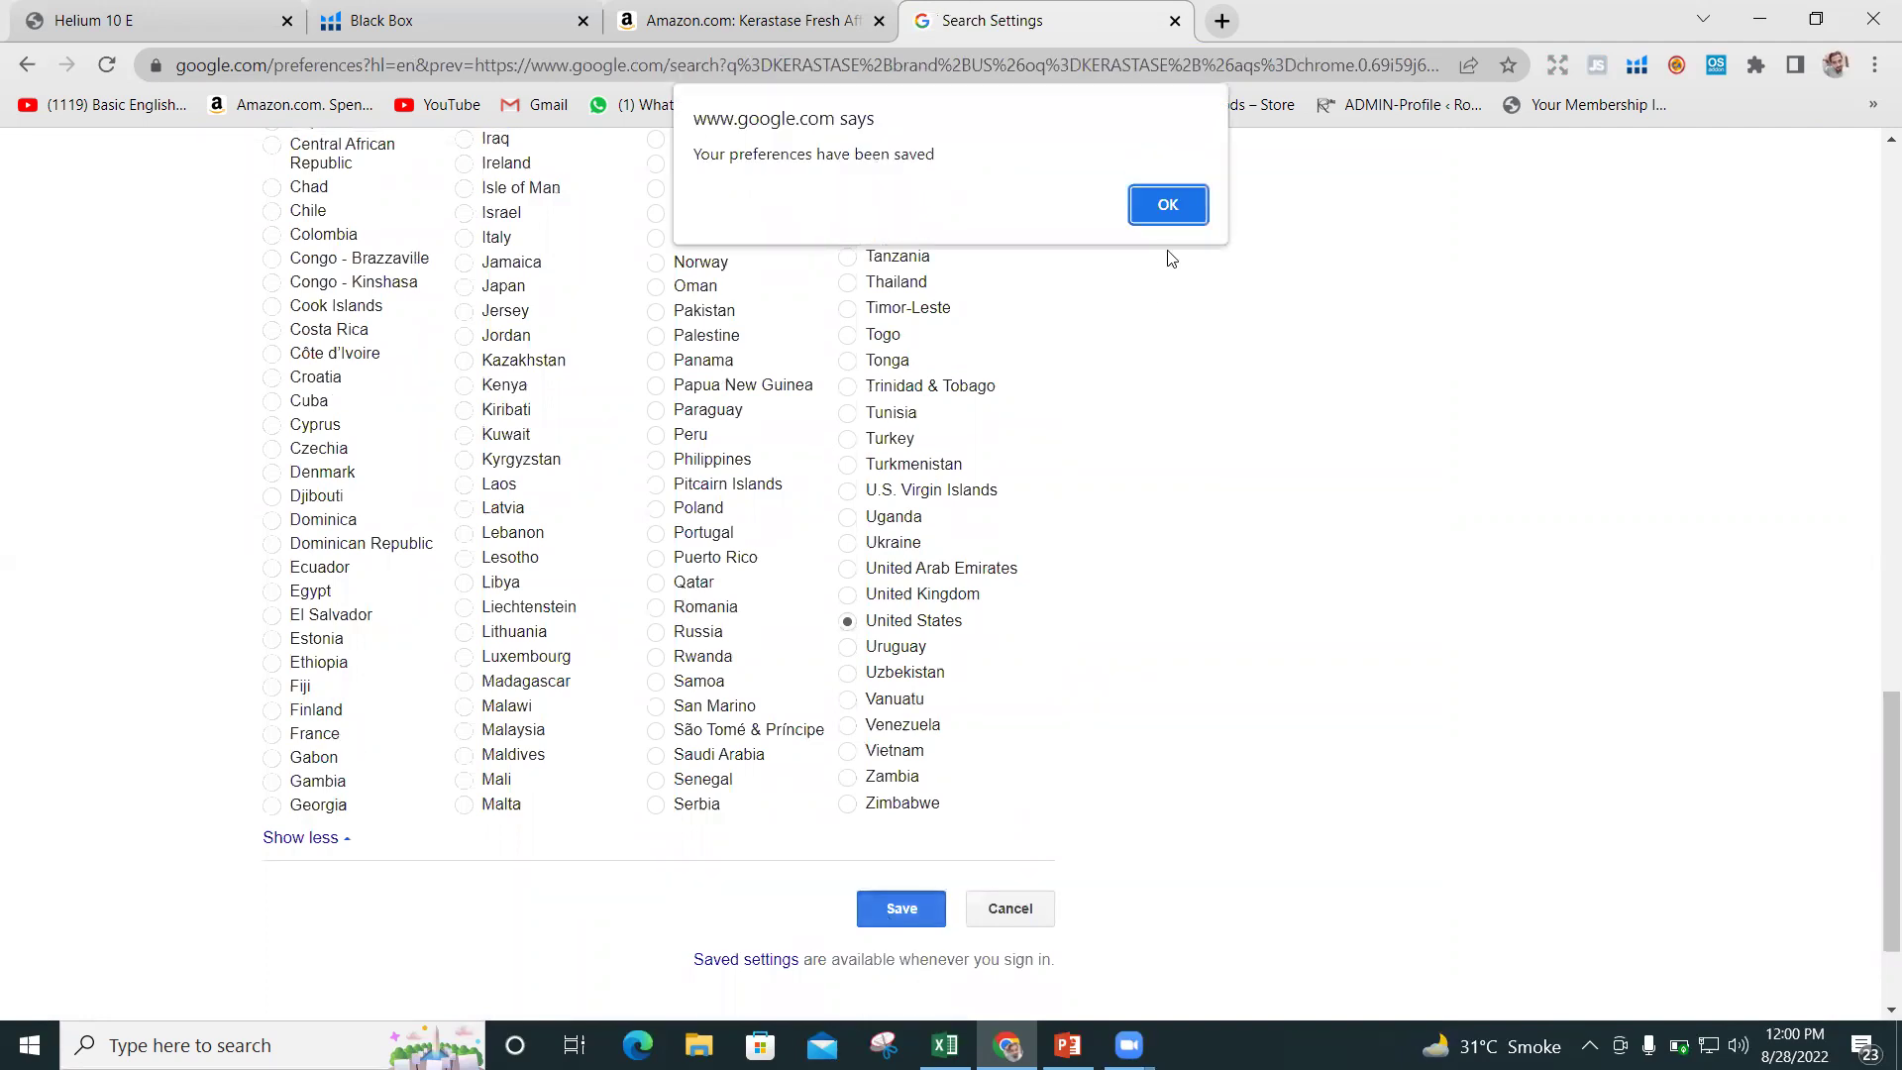
pyautogui.click(1164, 209)
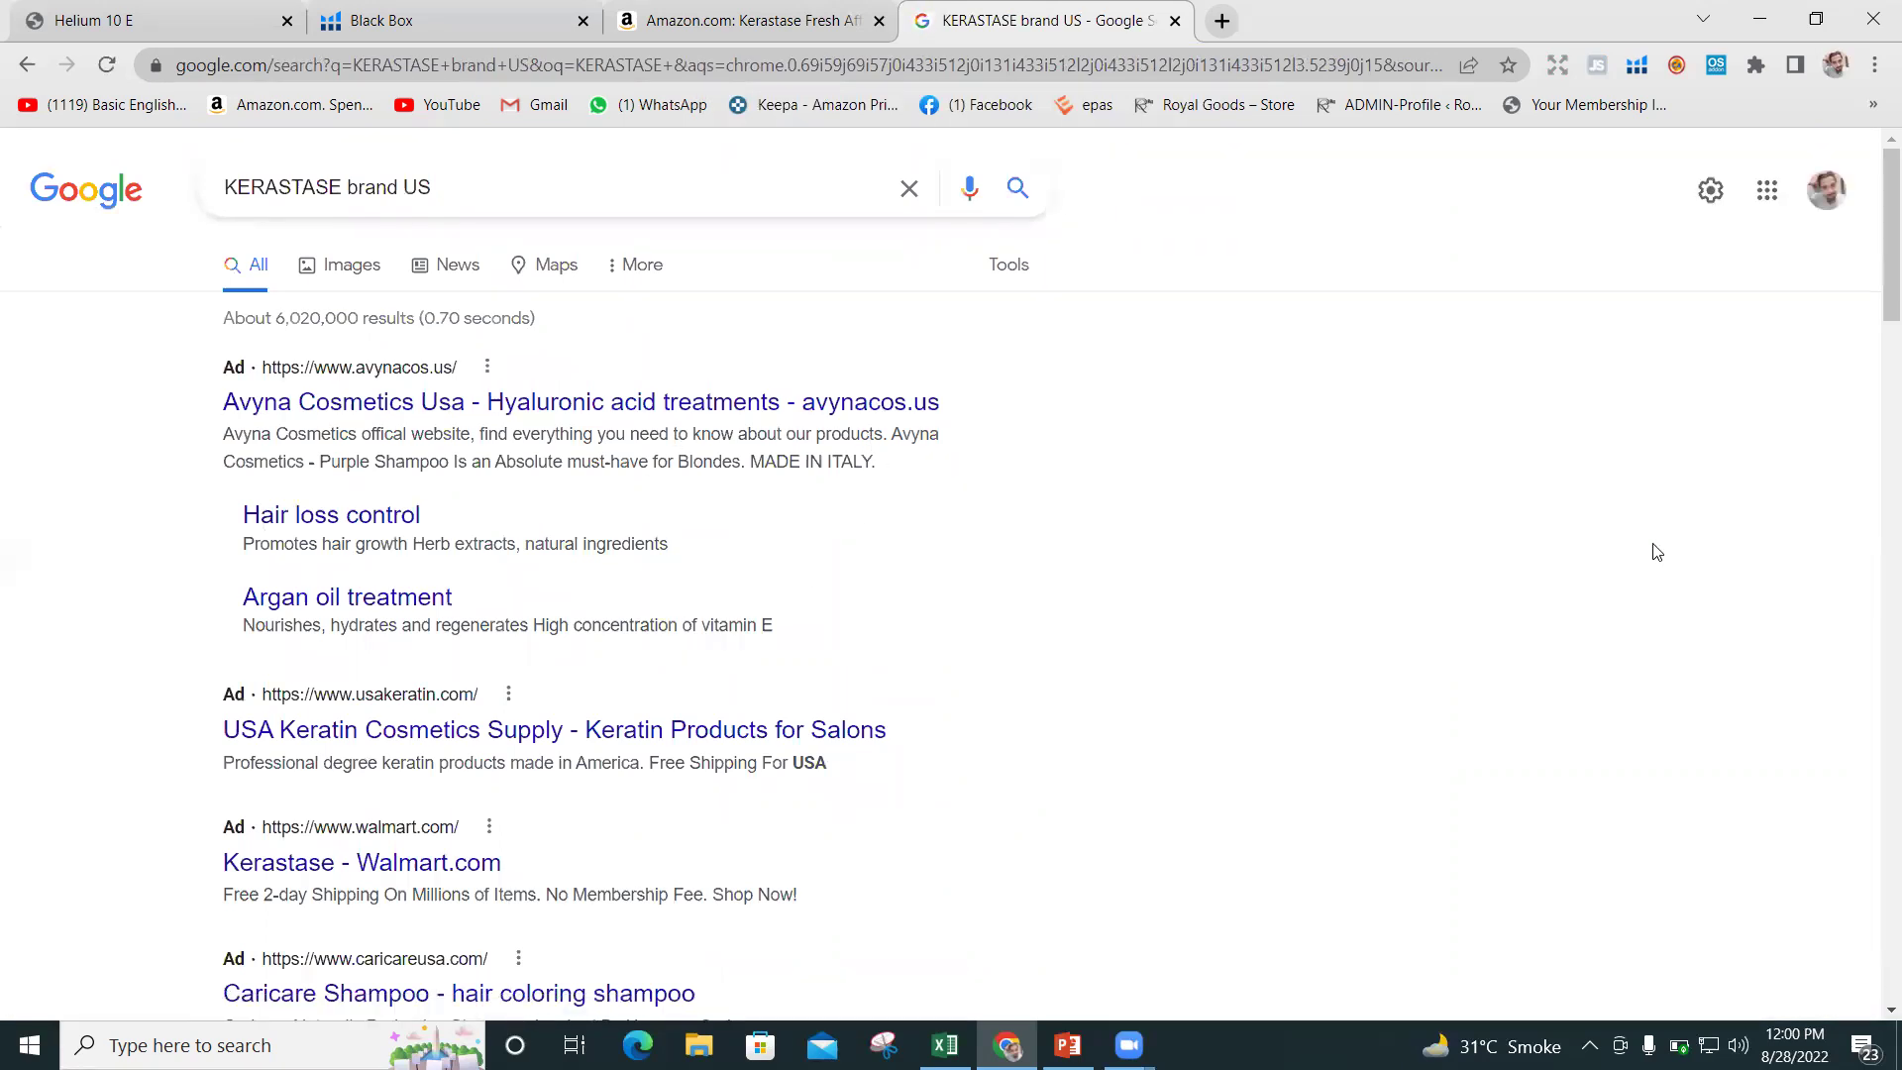
# Open the official Kérastase site kerastase-usa.com from the search results and select its web address.
pyautogui.scroll(-5, 1875, 319)
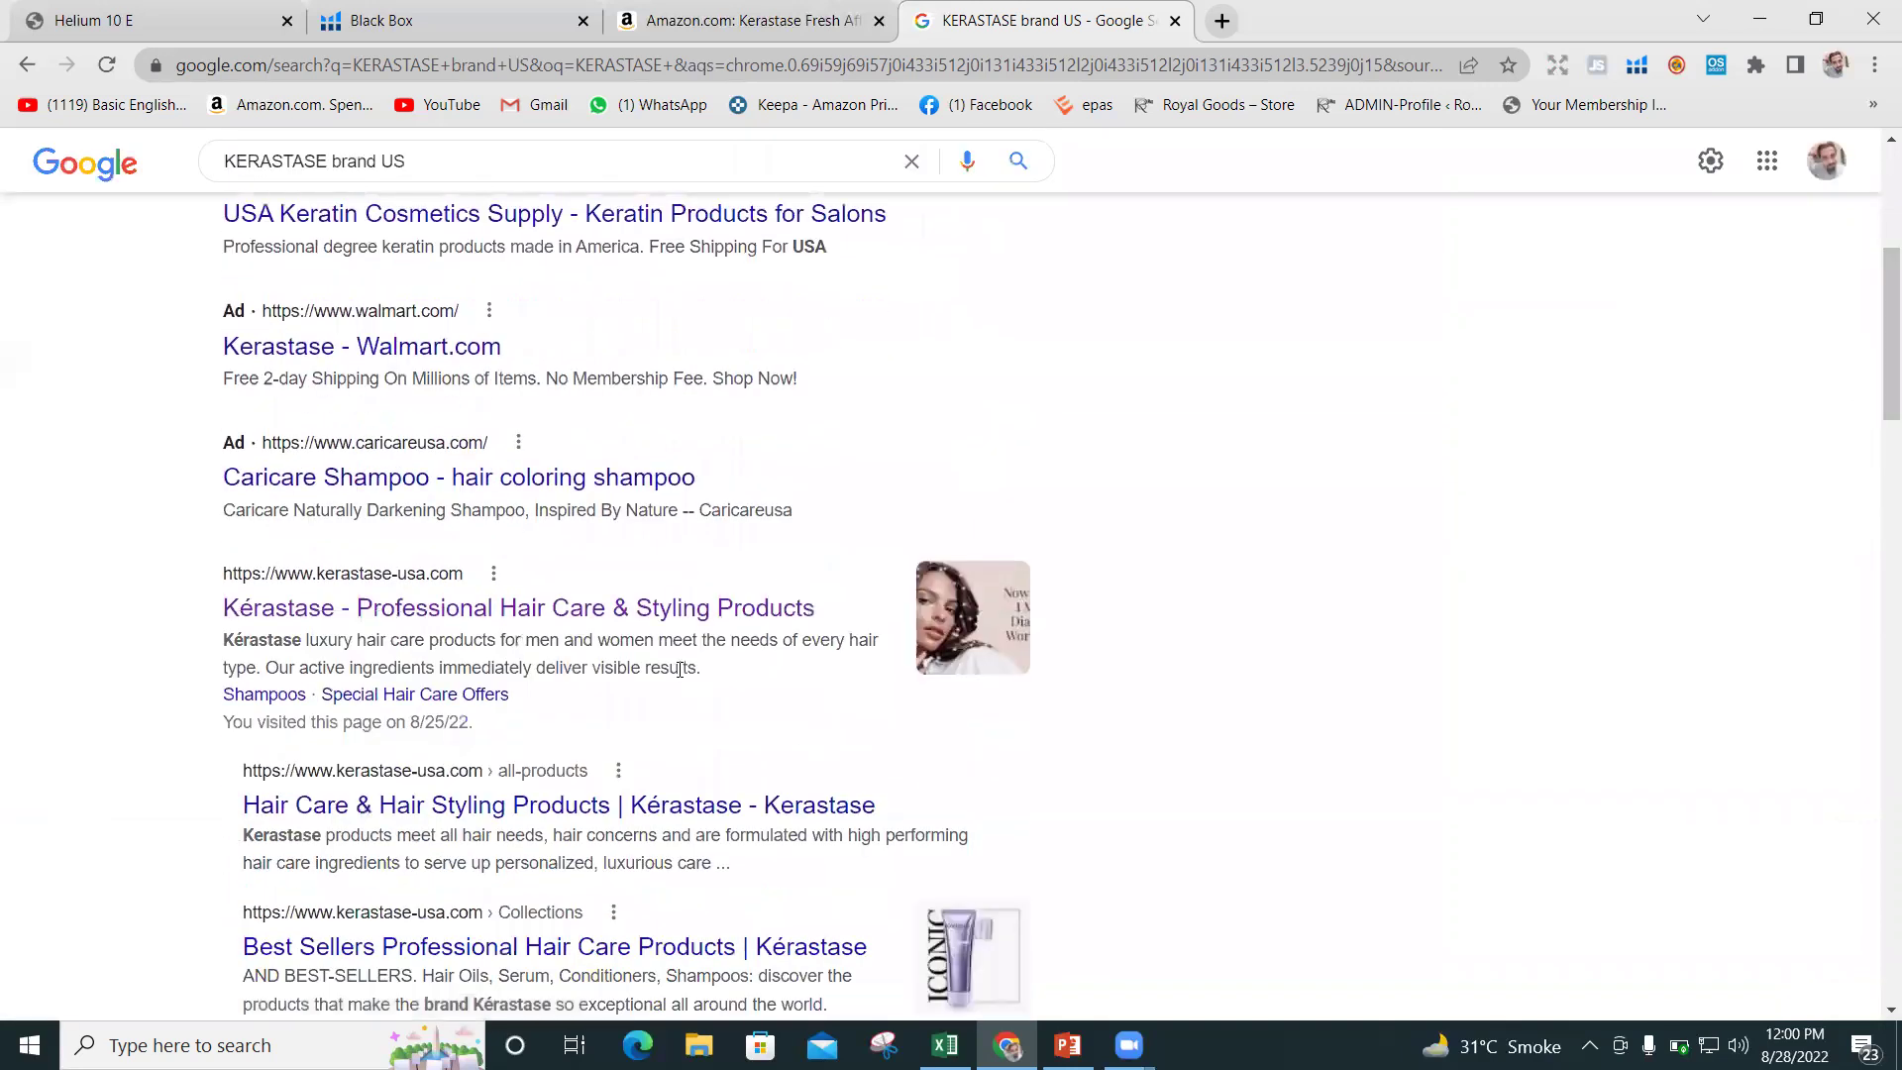
pyautogui.click(536, 610)
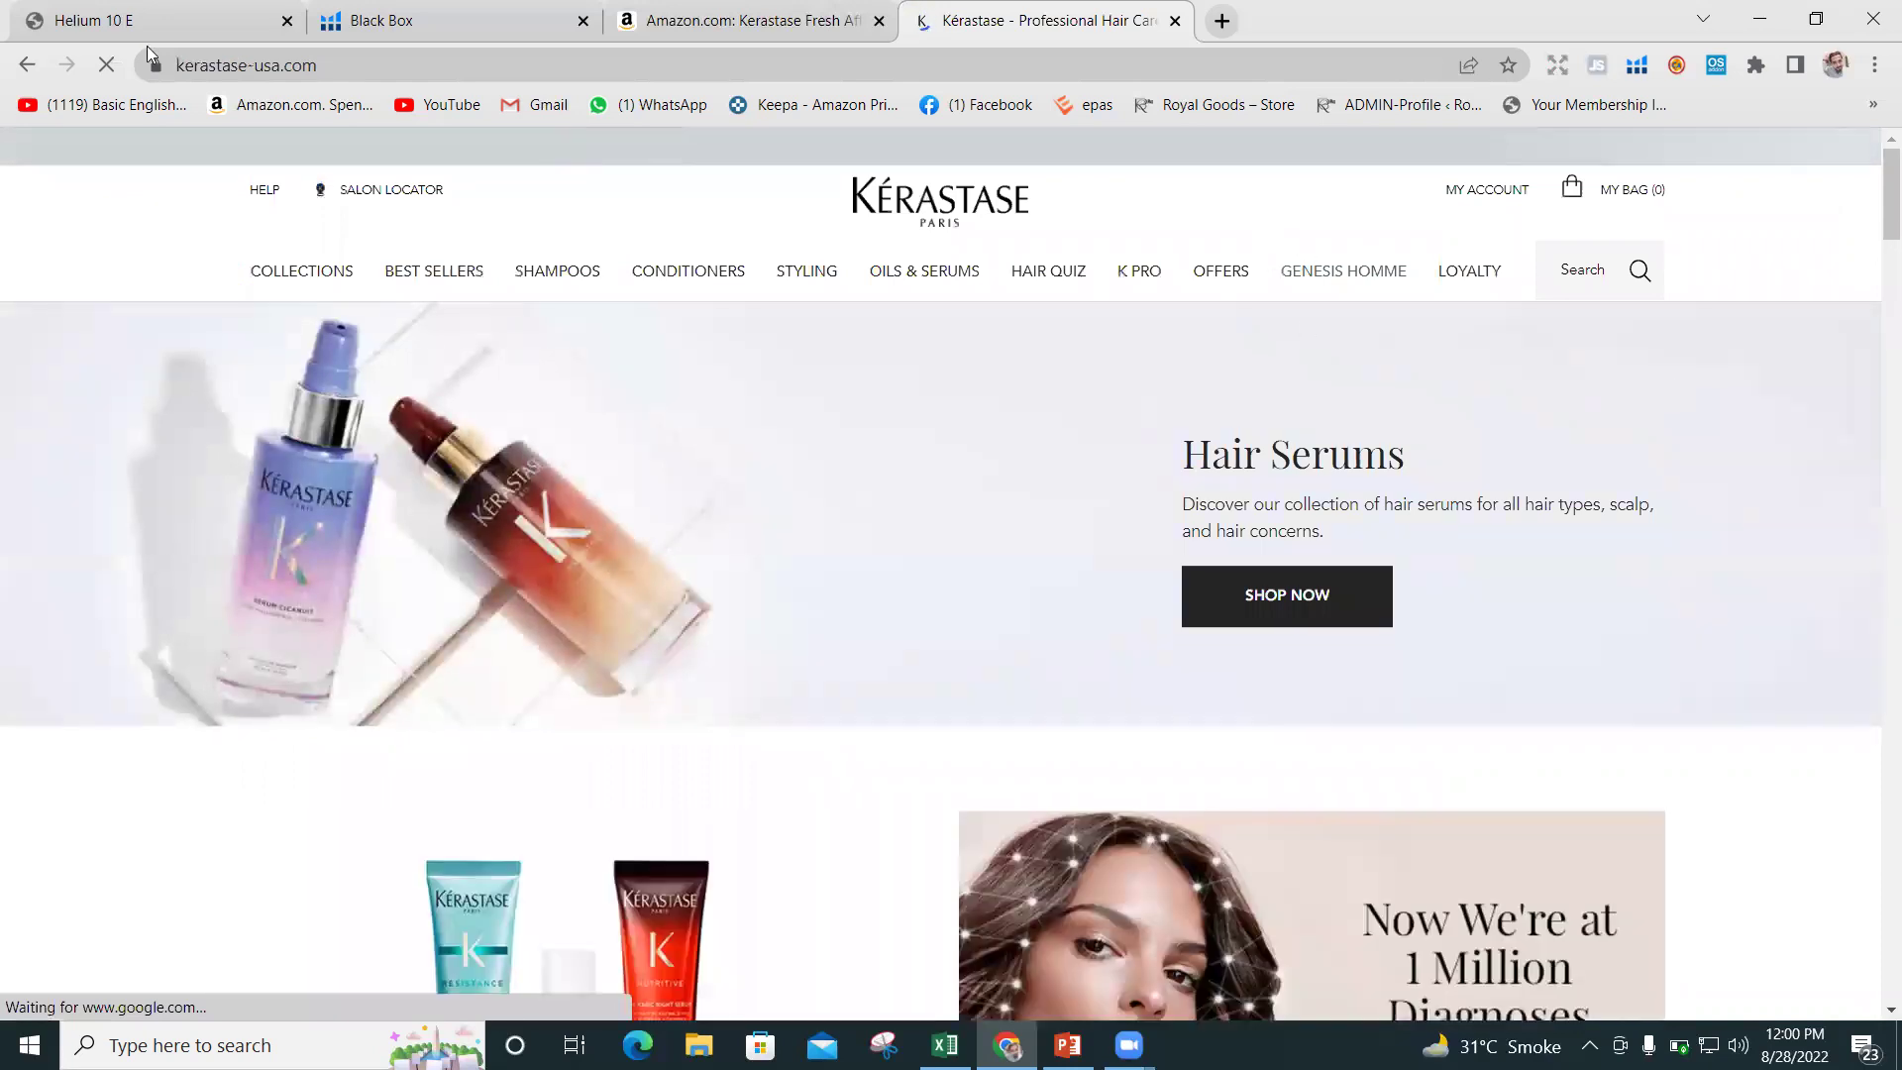
pyautogui.click(220, 62)
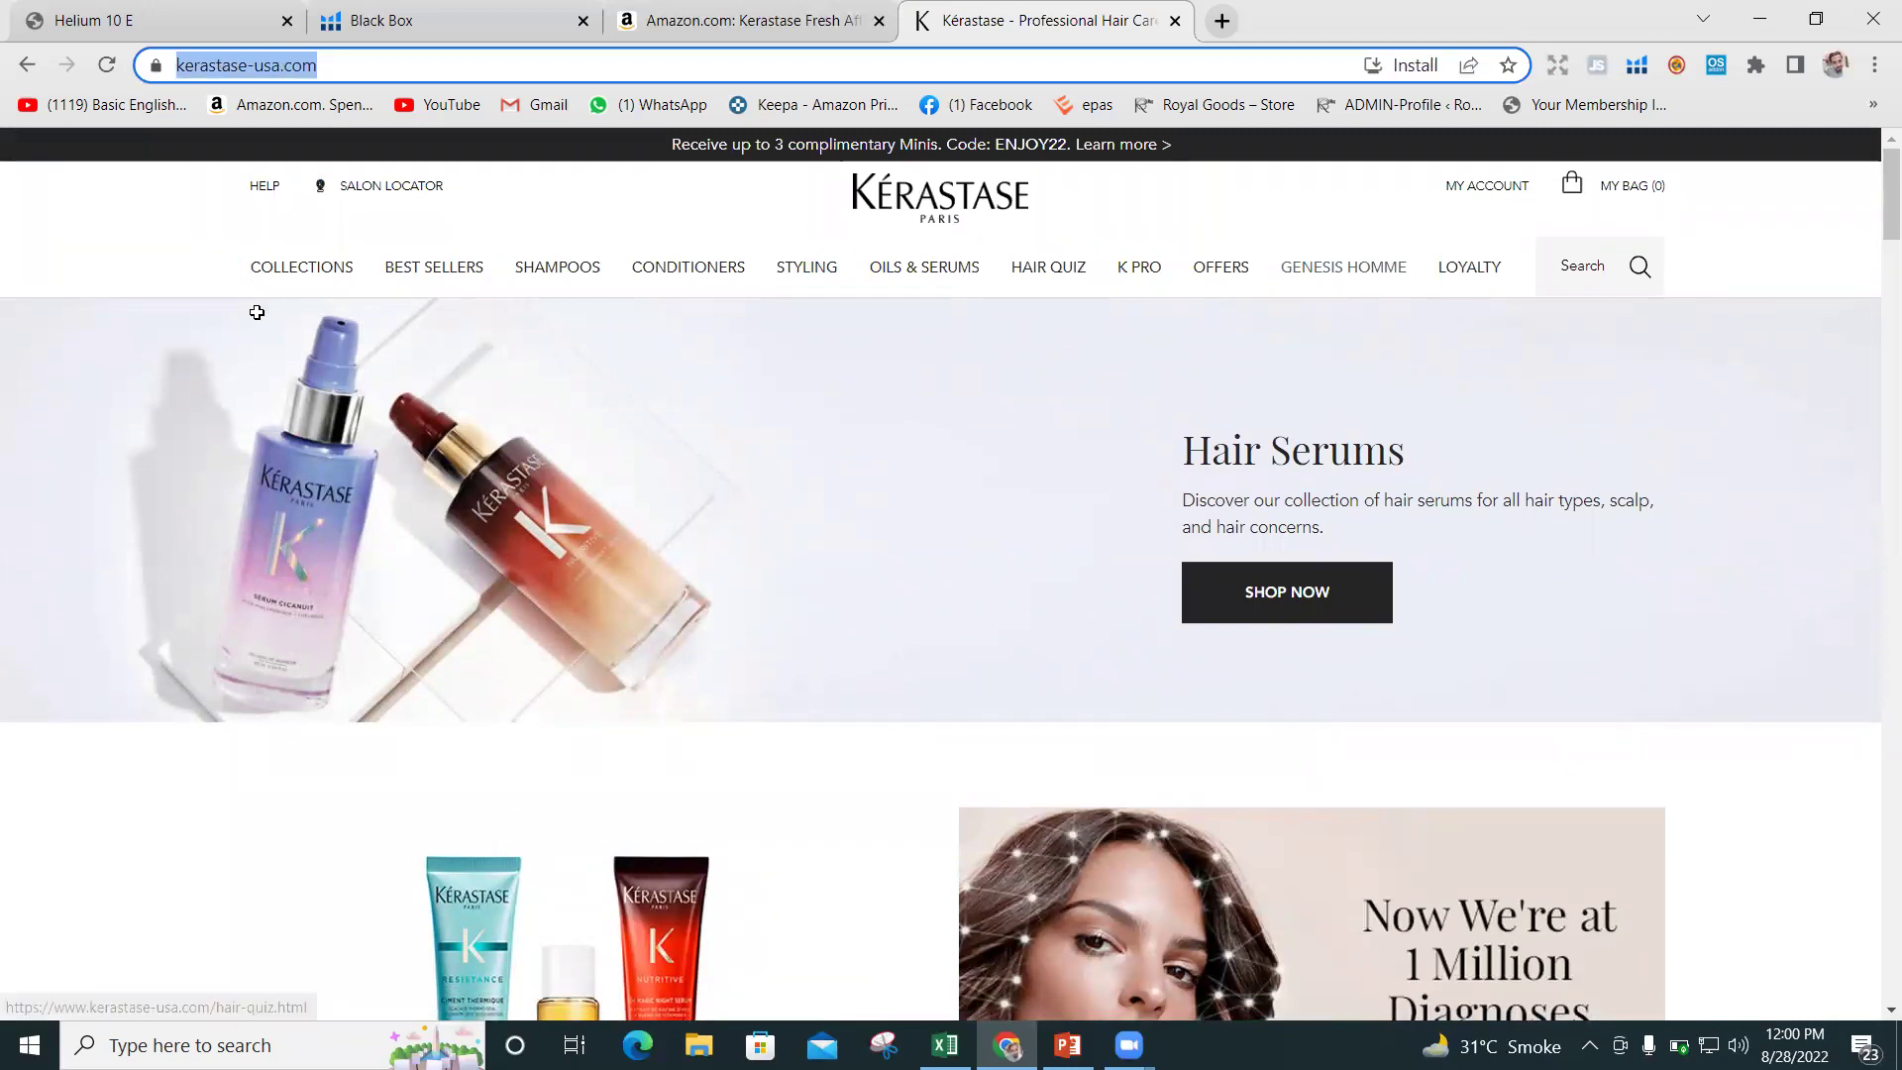
# Switch to the Excel workbook, enter the headers URL, EMAIL, PH NO. and CONTACT FORM in C1:F1, and fit column F.
pyautogui.hotkey('alt', 'Tab')
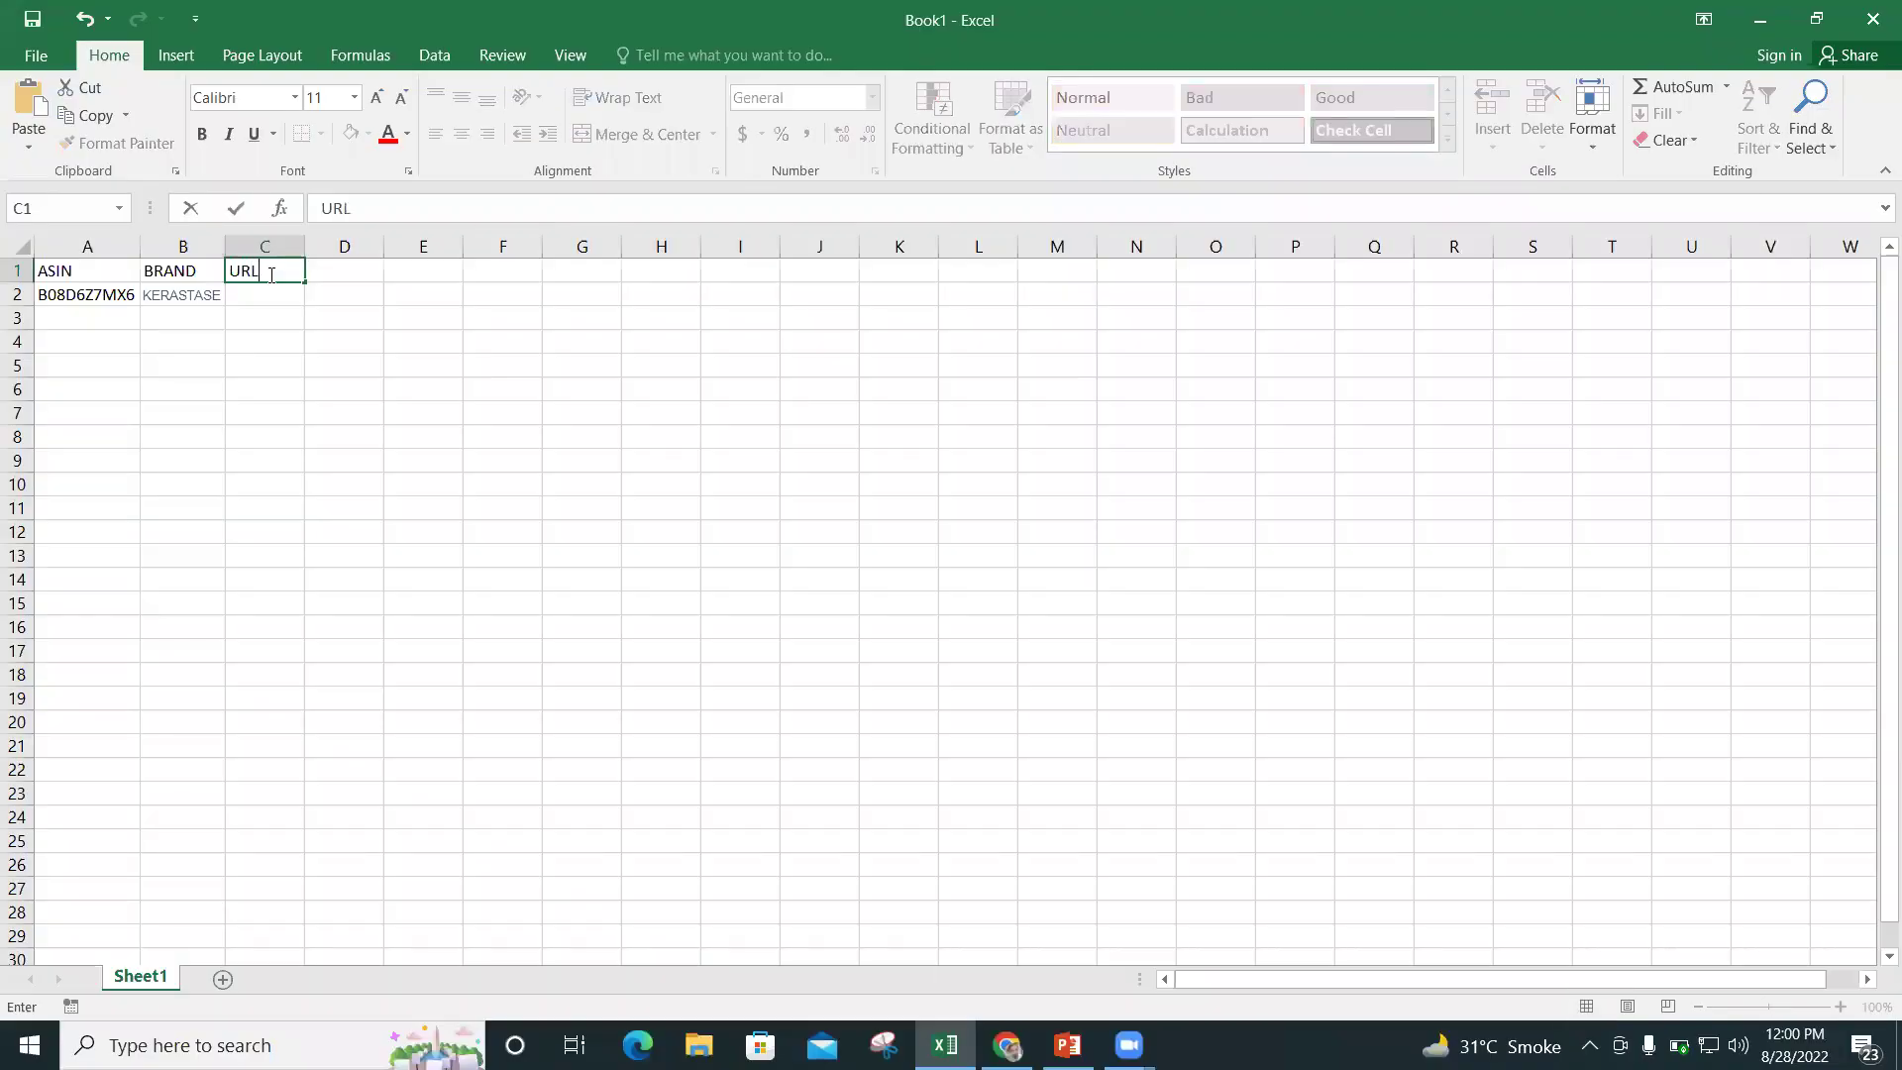
pyautogui.click(355, 276)
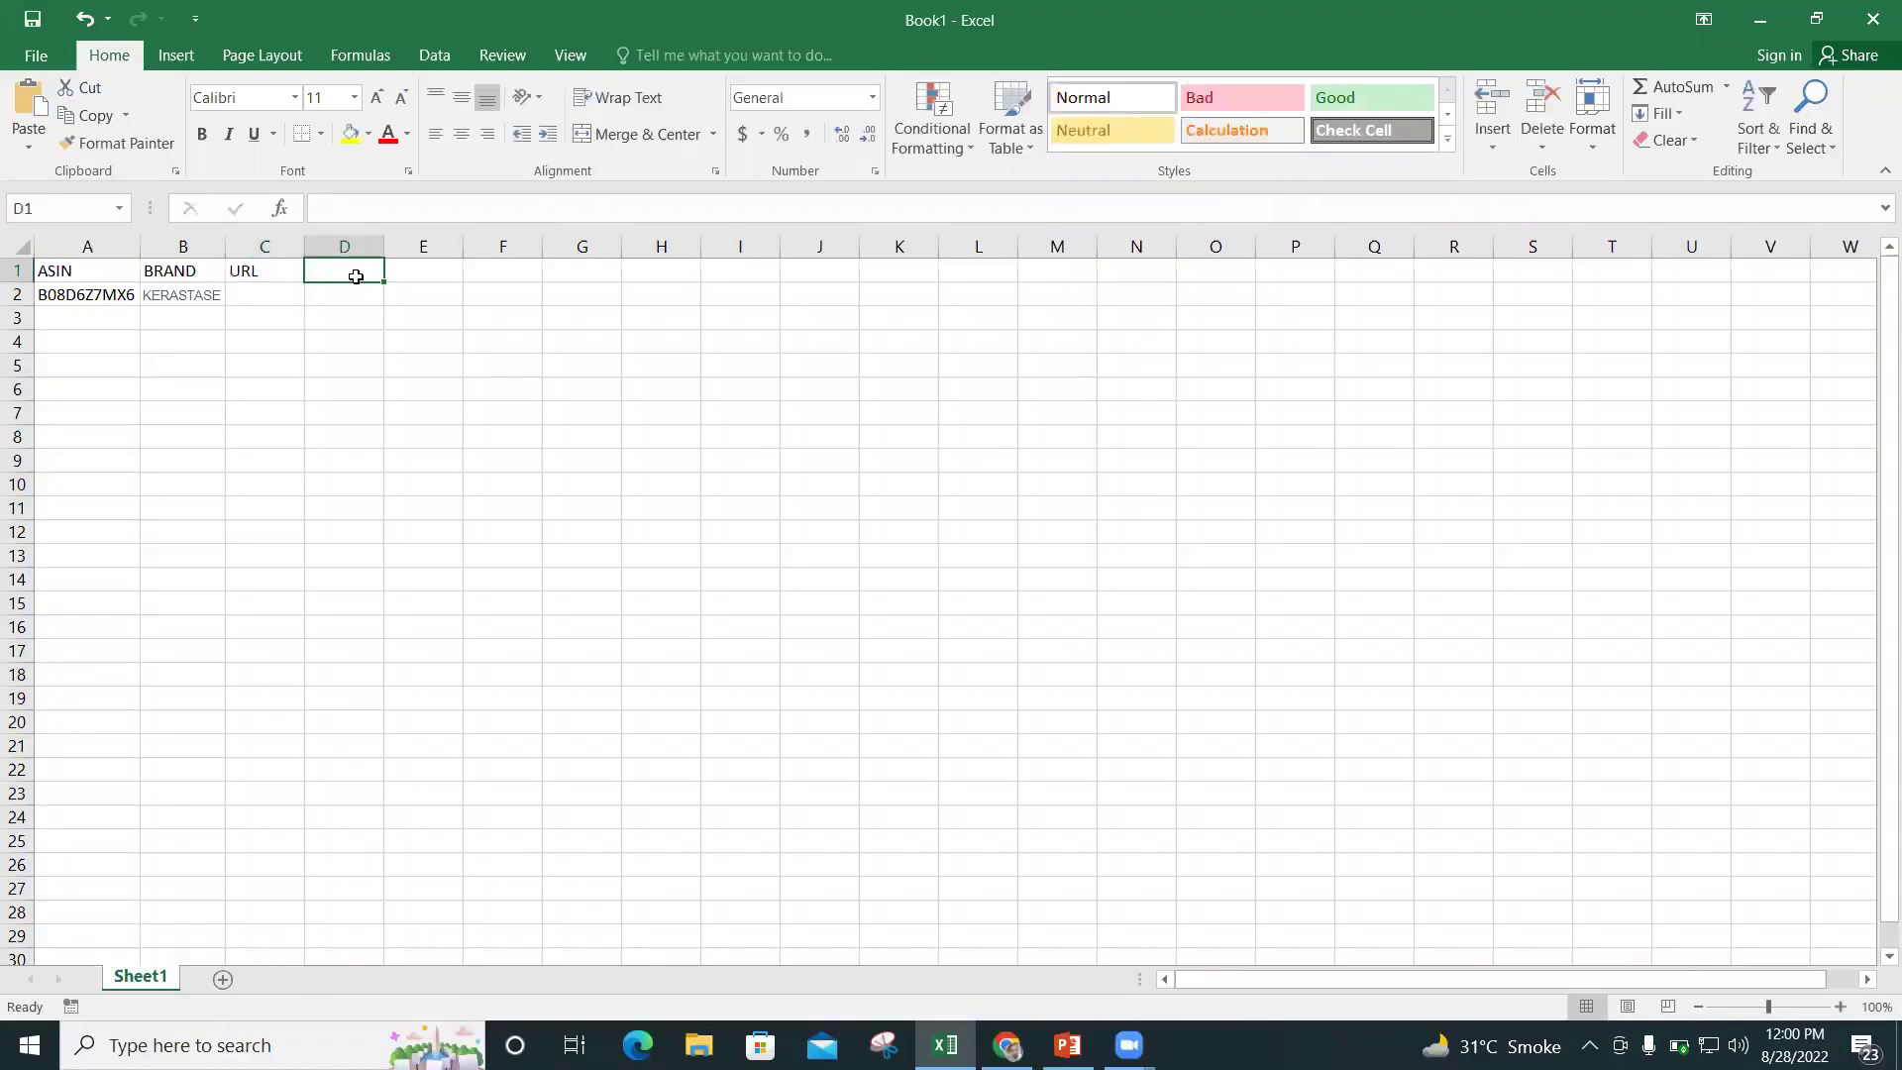
pyautogui.write('EMAIL')
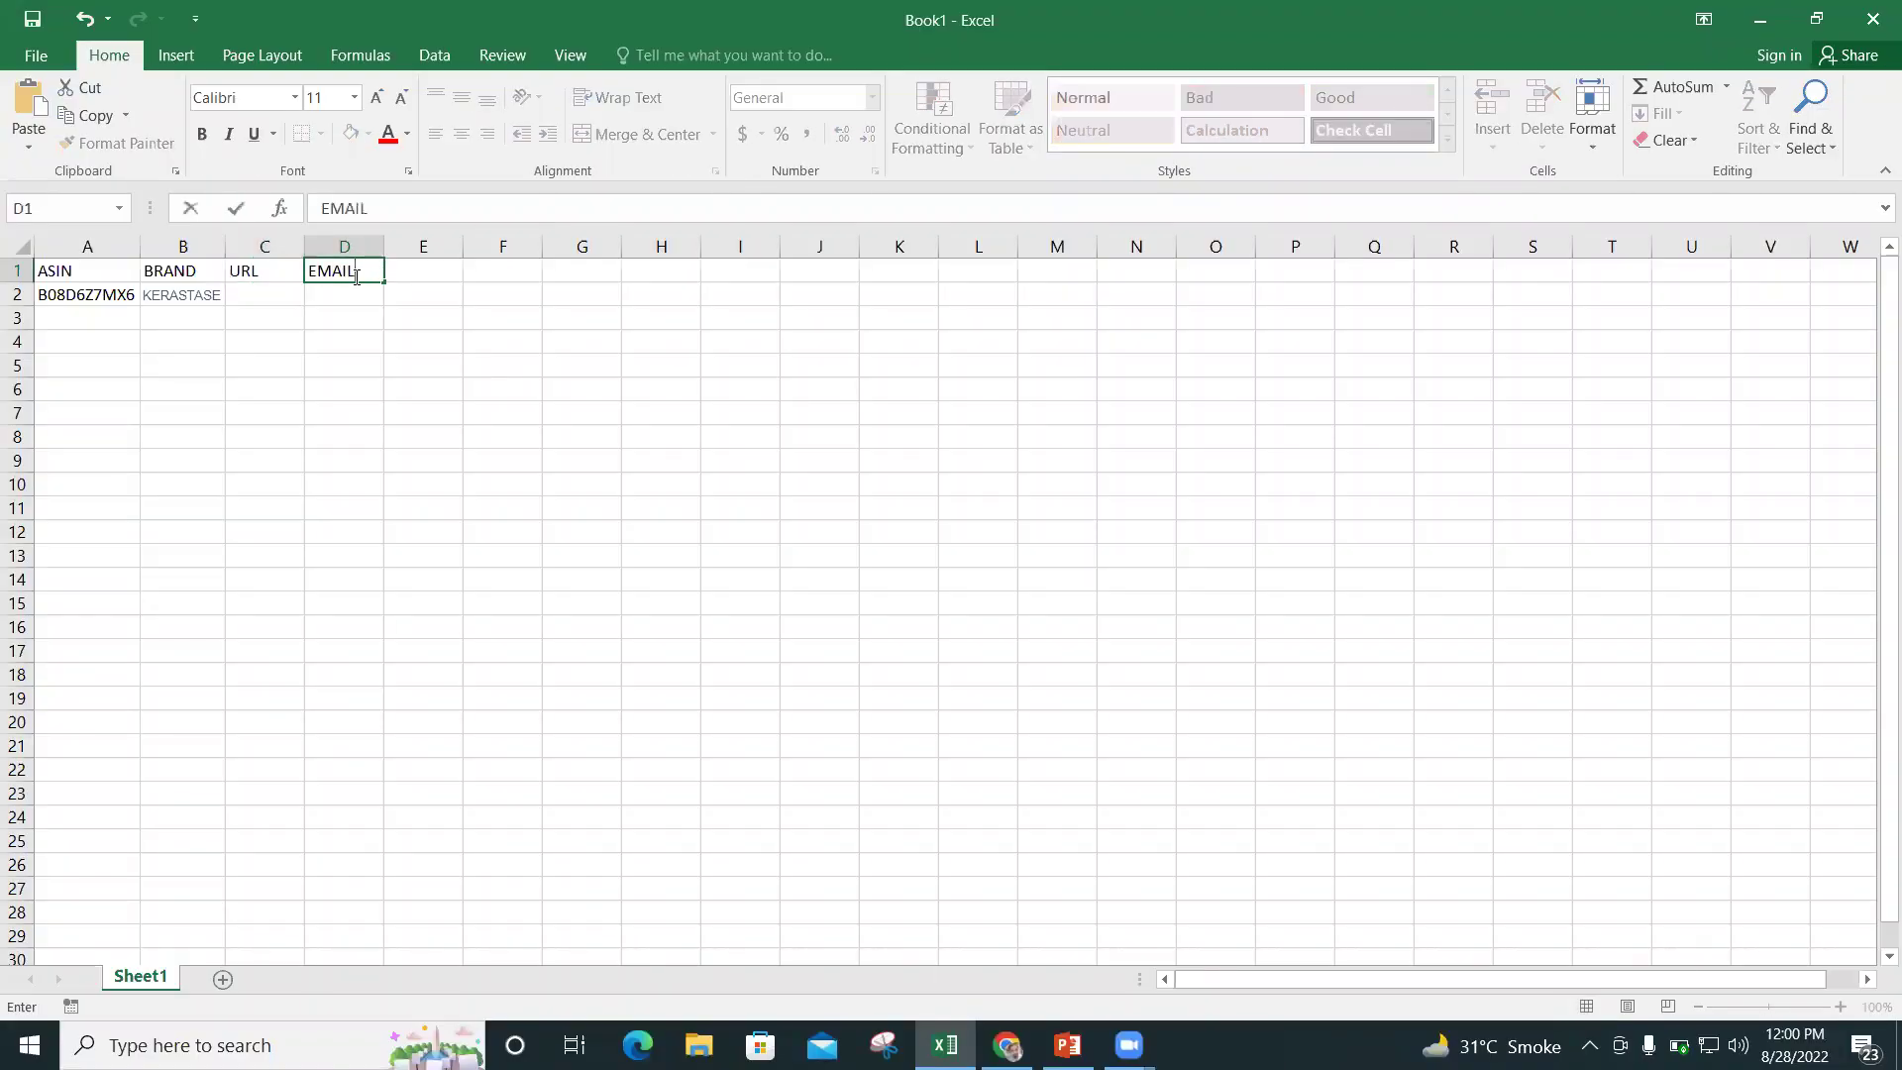
pyautogui.press('Tab')
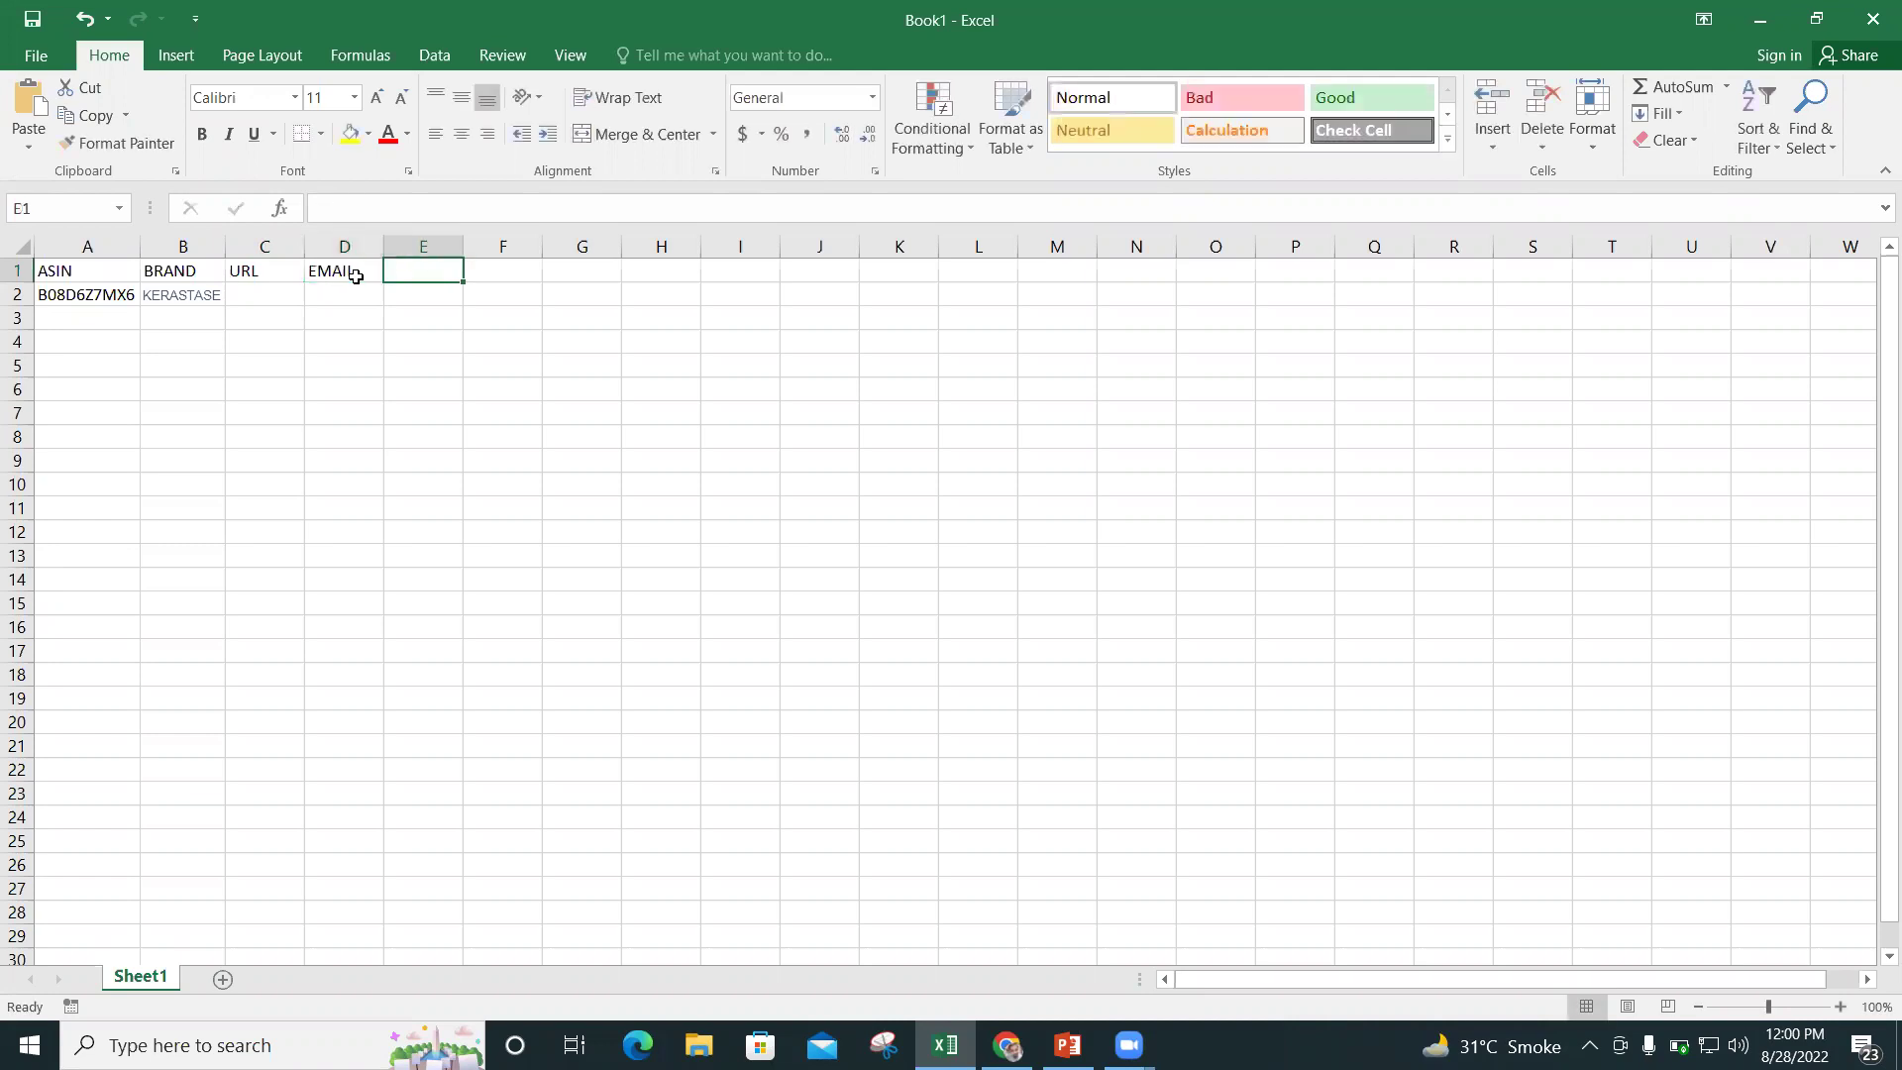
pyautogui.write('PH NO.')
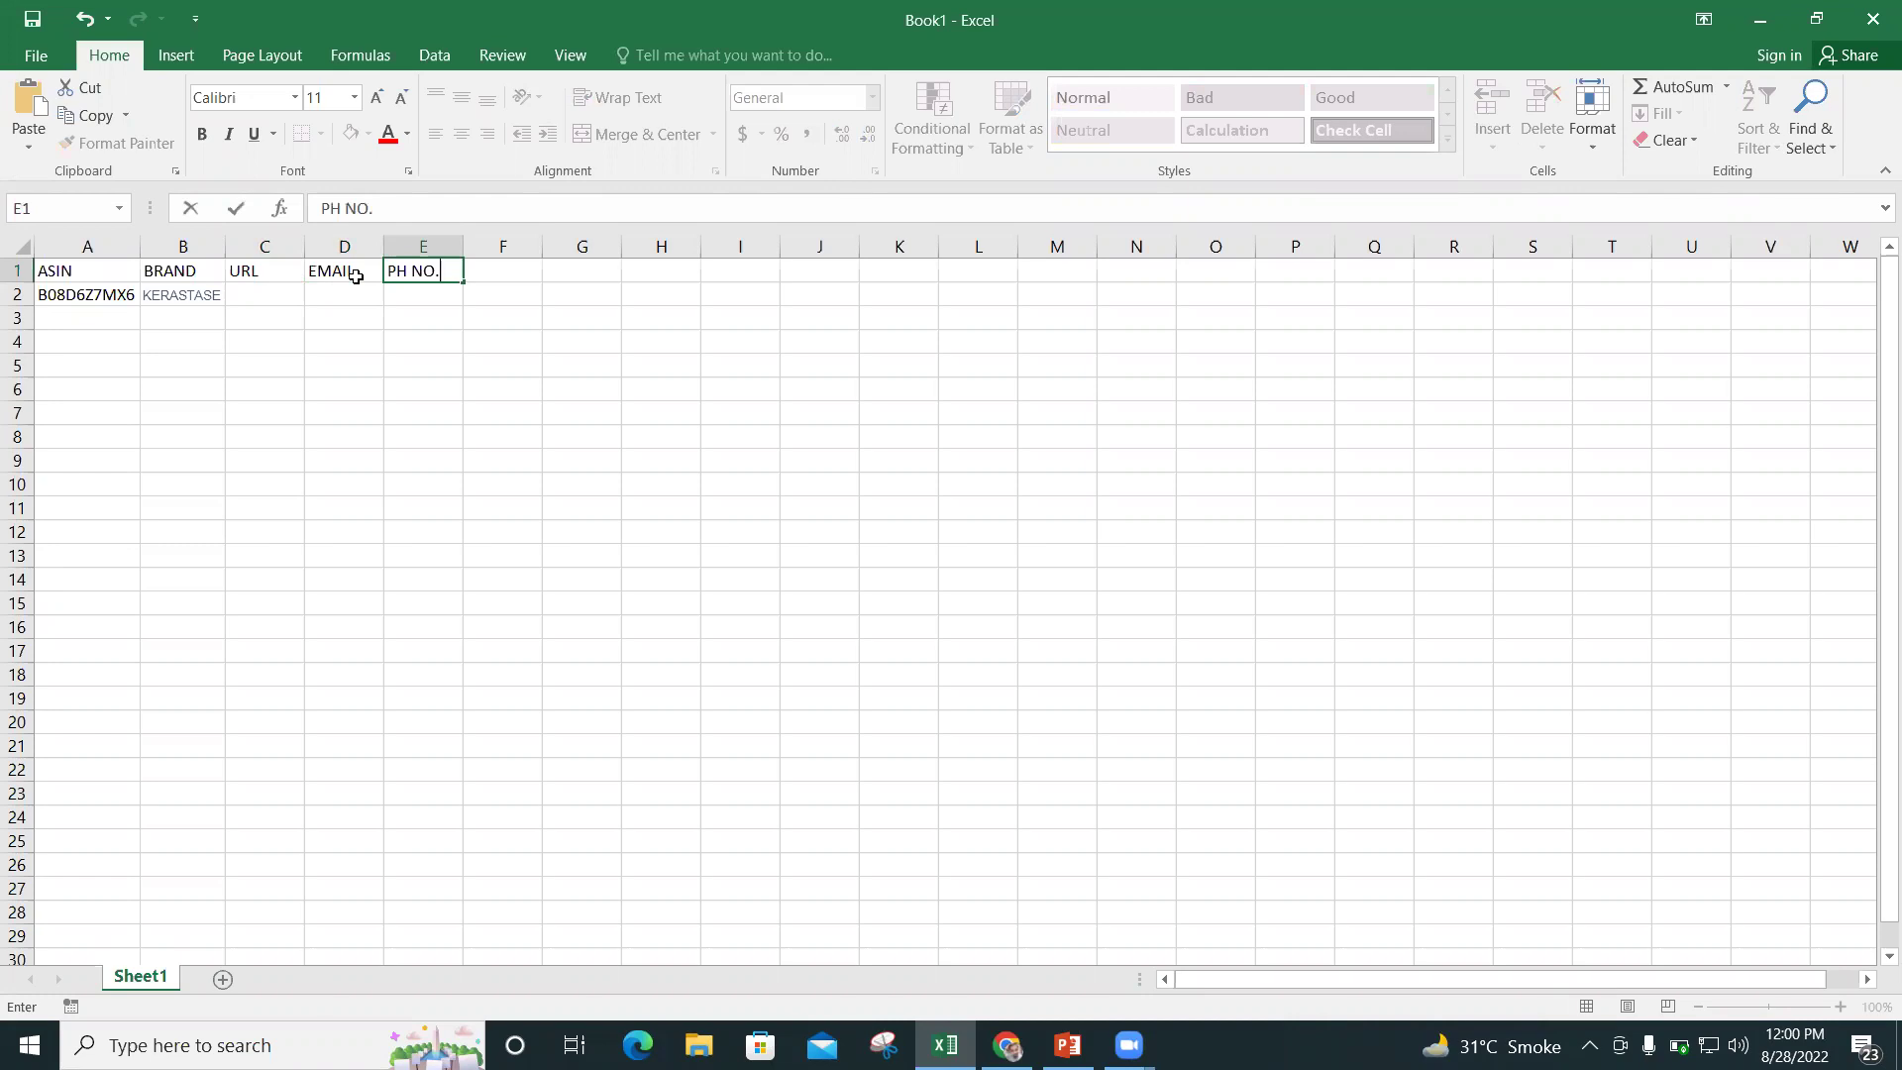
pyautogui.press('Tab')
pyautogui.write('CP')
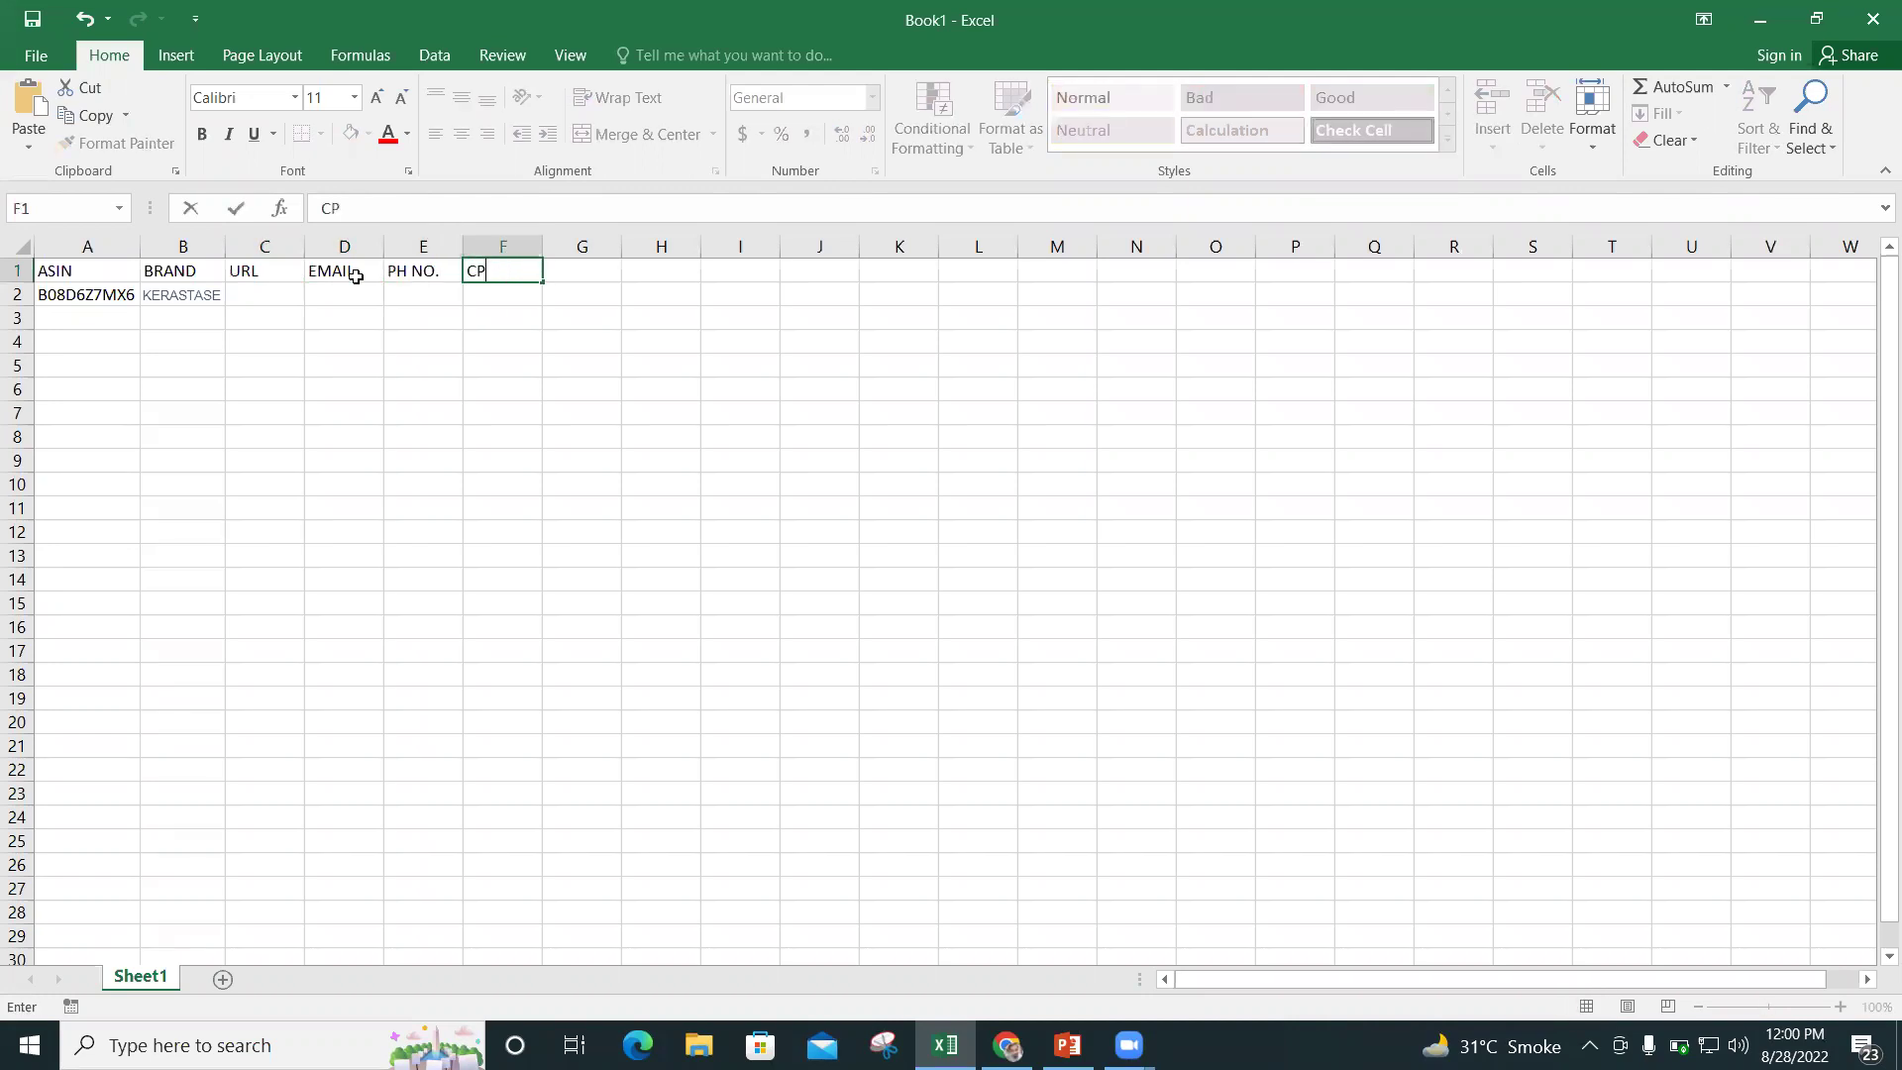
pyautogui.write('ONTACT FORM')
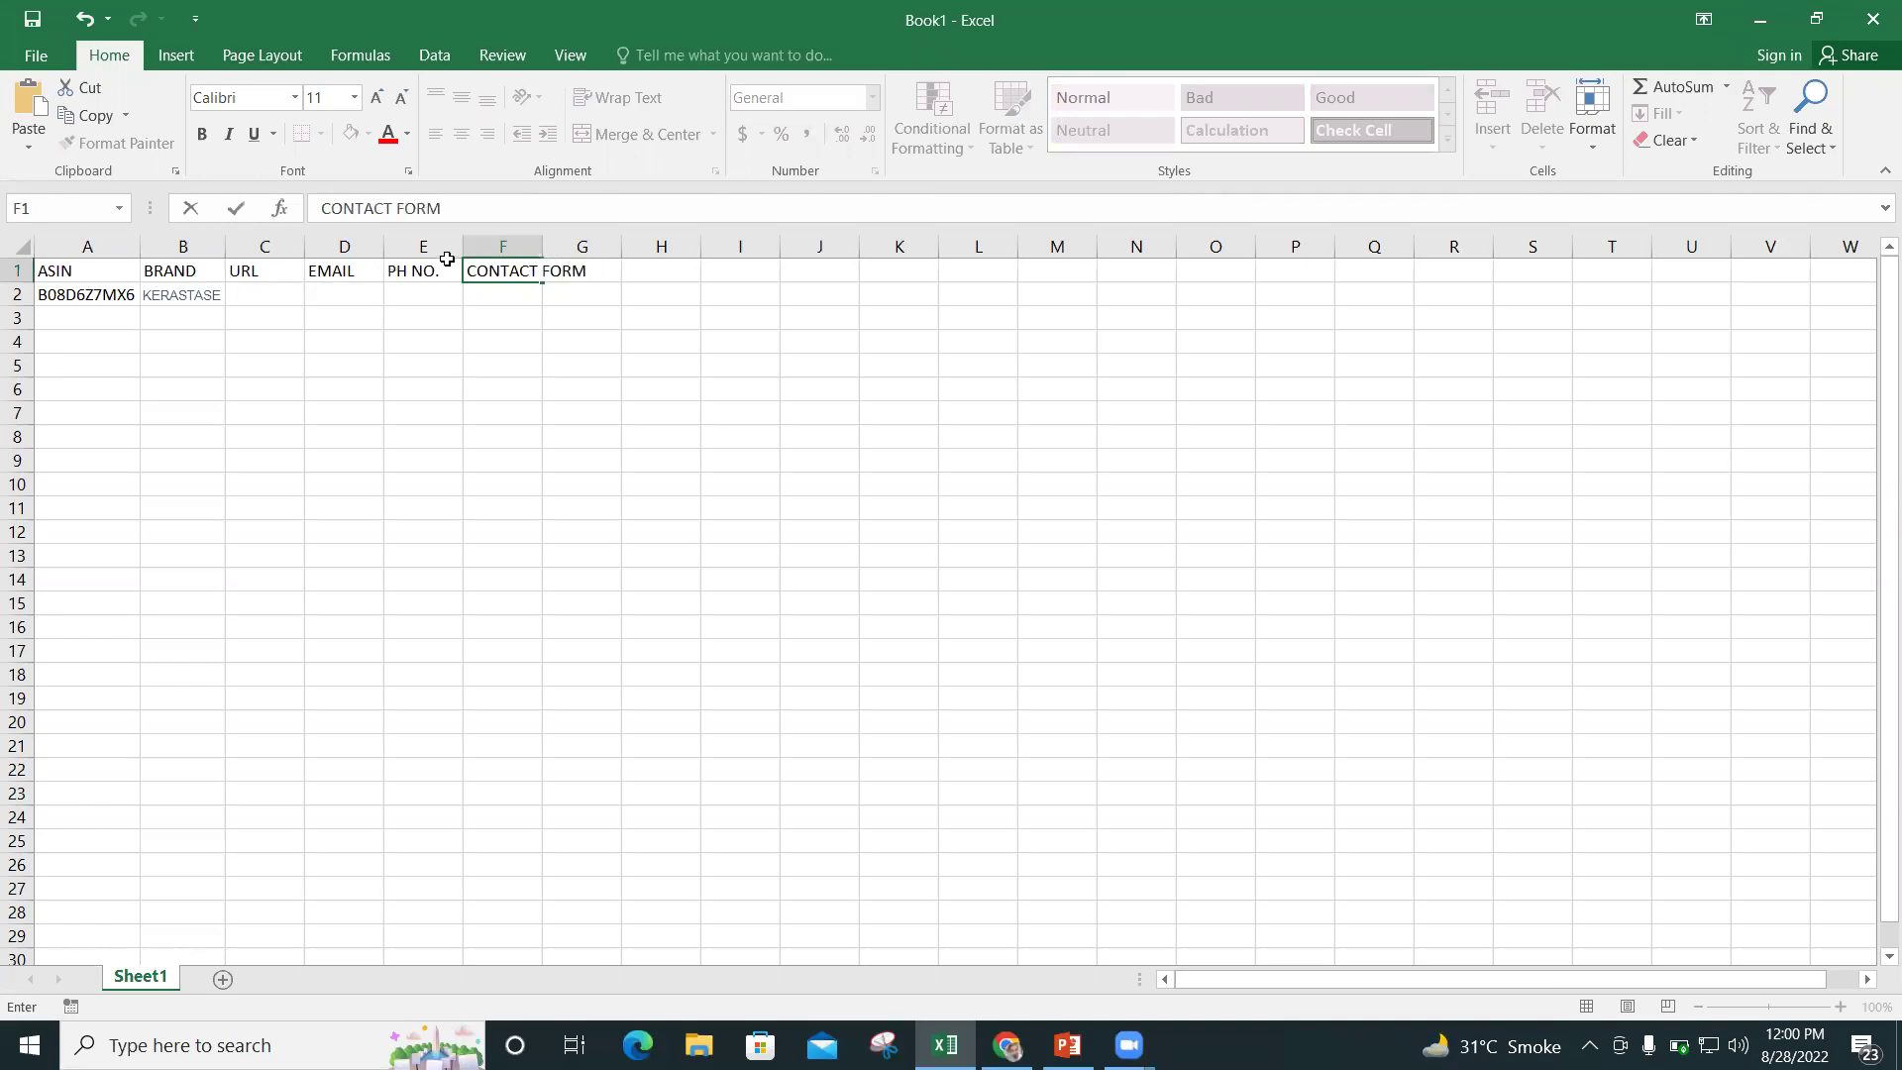
pyautogui.moveTo(537, 249); pyautogui.dragTo(543, 248)
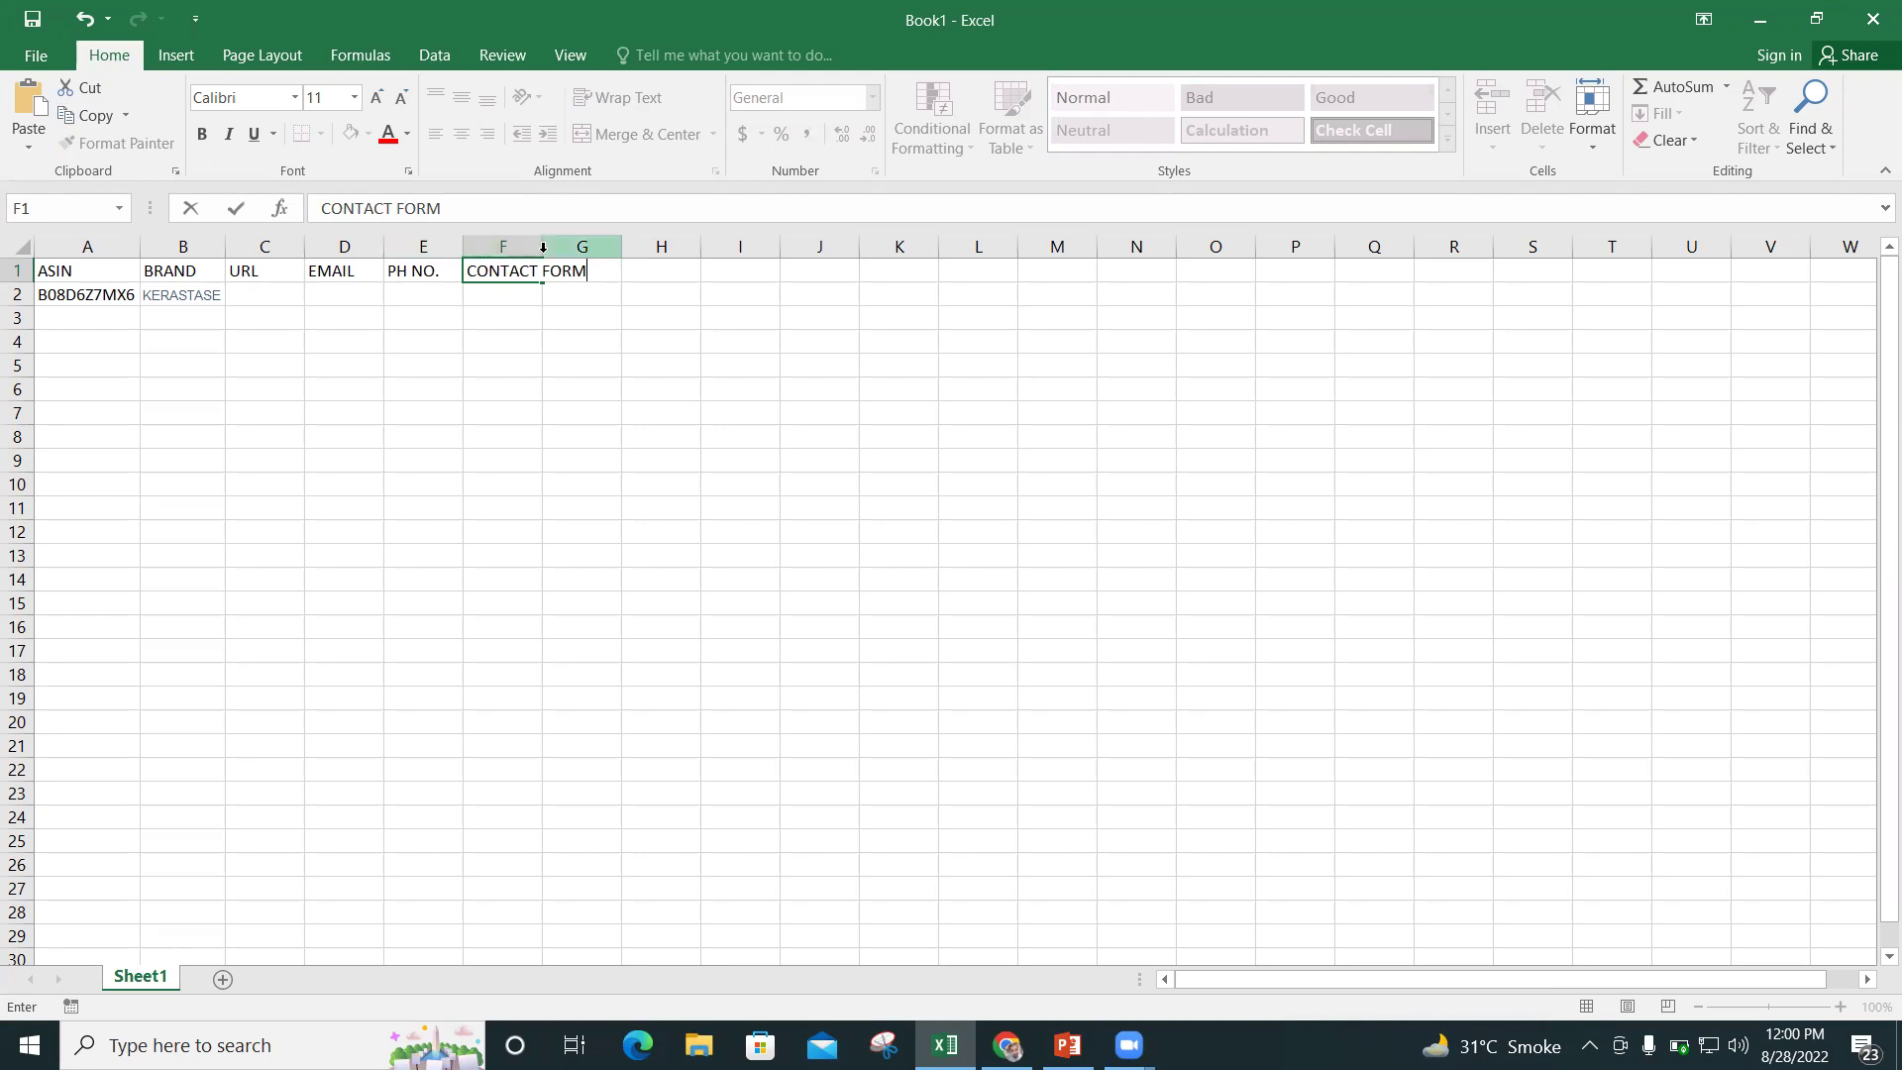
pyautogui.doubleClick(542, 248)
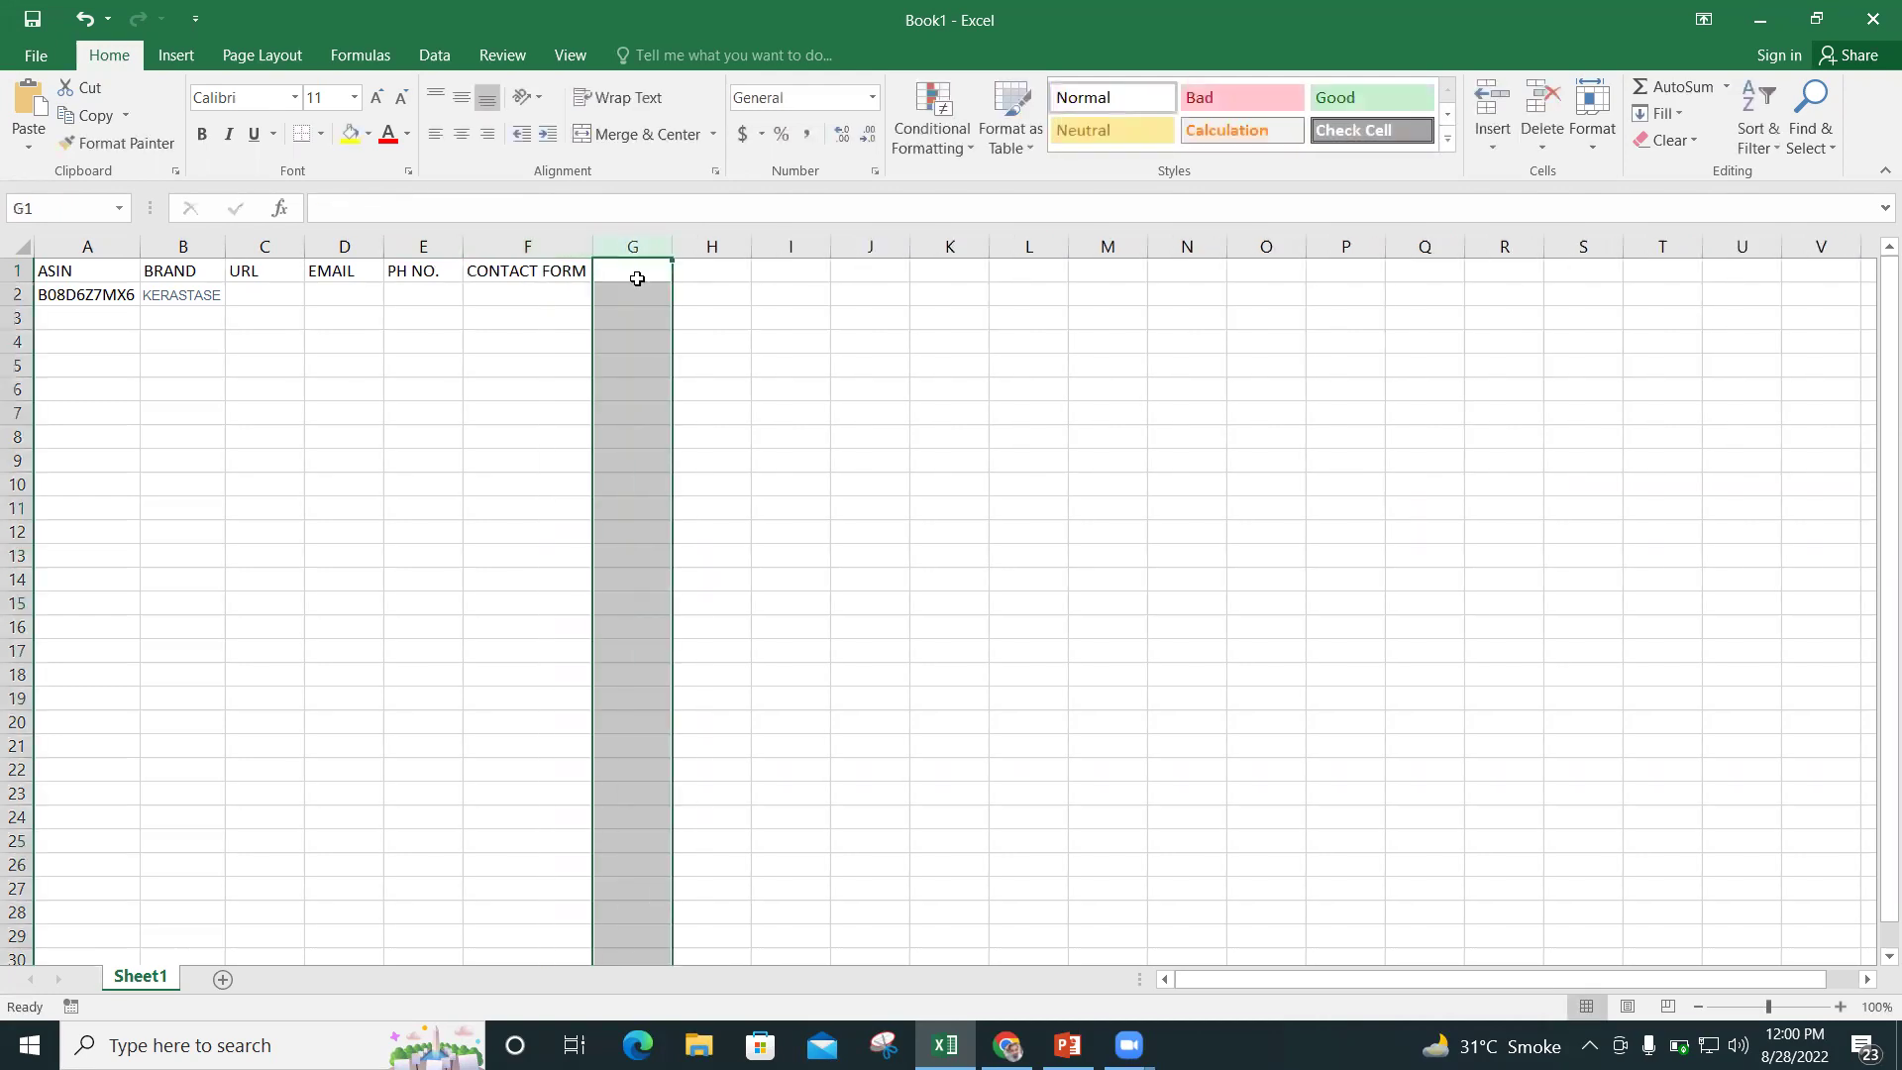
# Enter the header DISTRIBUTOR1 in cell H1 and fit column H to its content.
pyautogui.click(703, 273)
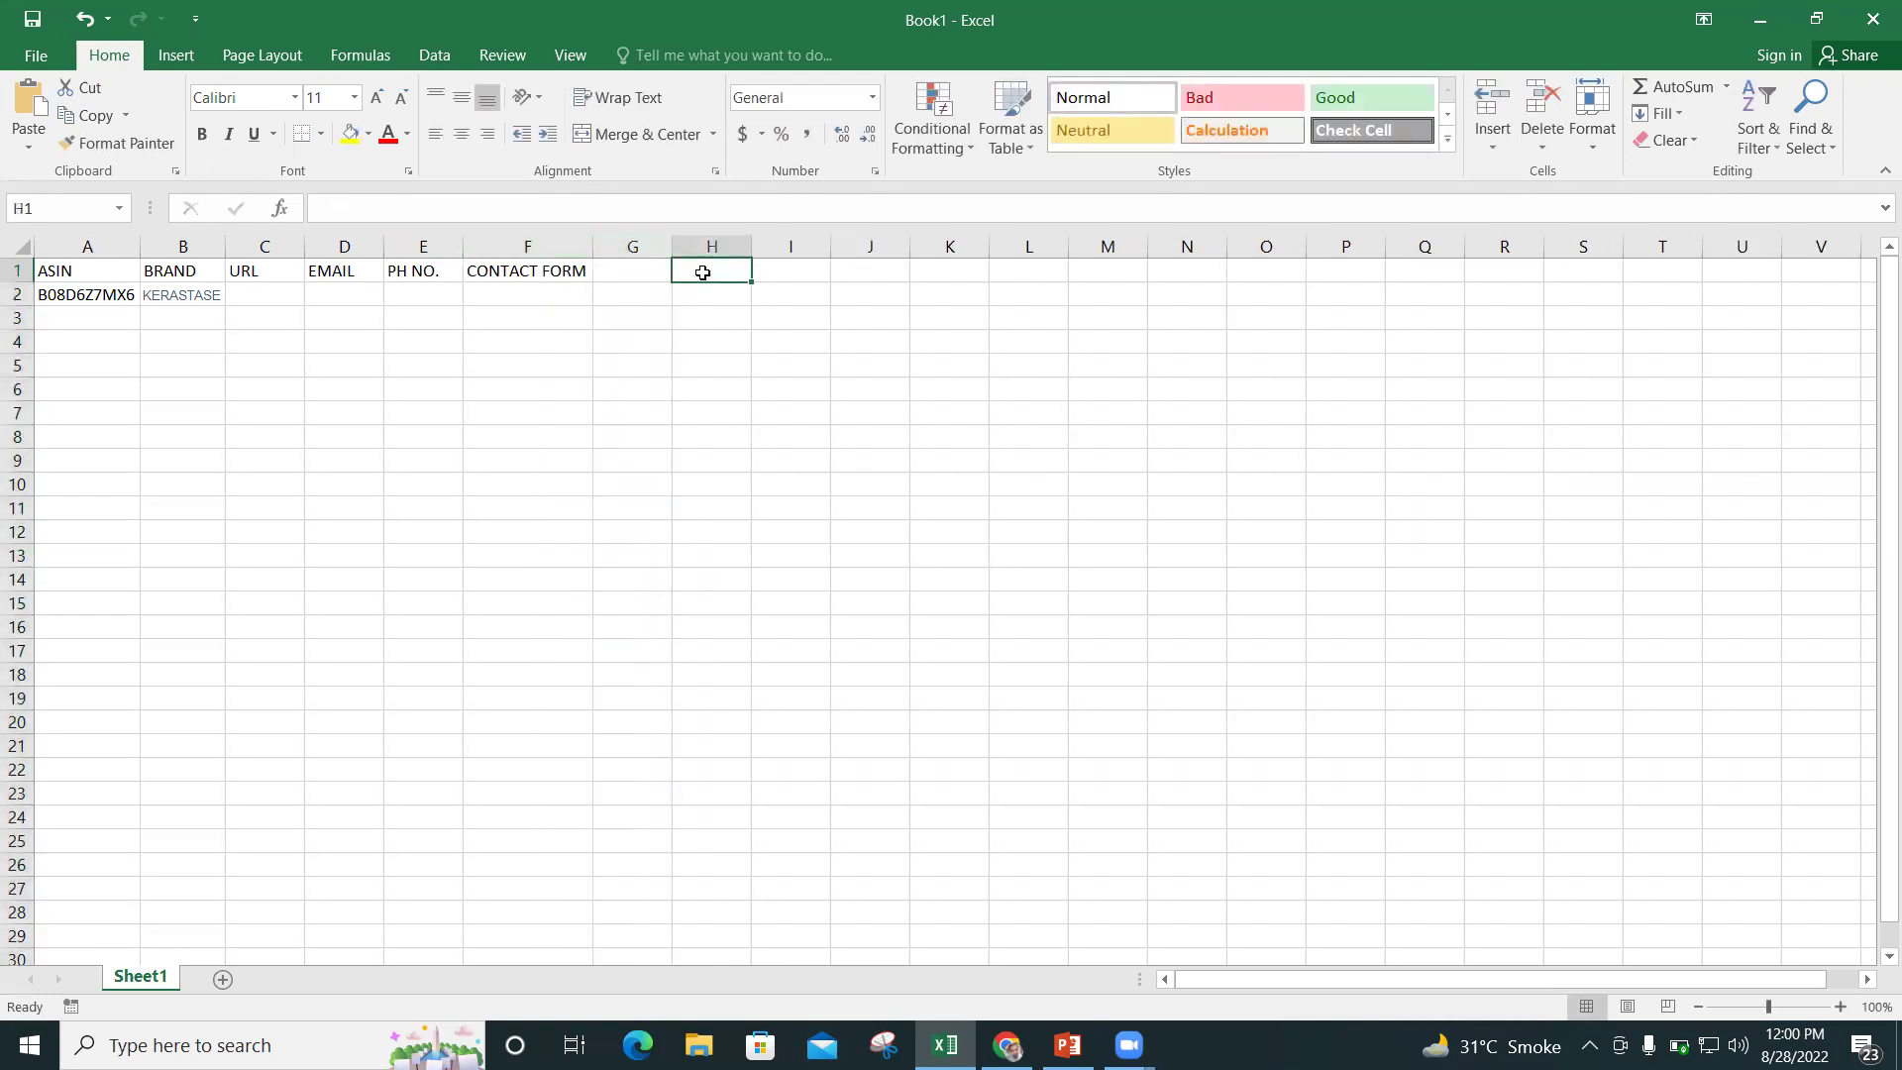
pyautogui.write('DISTRIBUTOR')
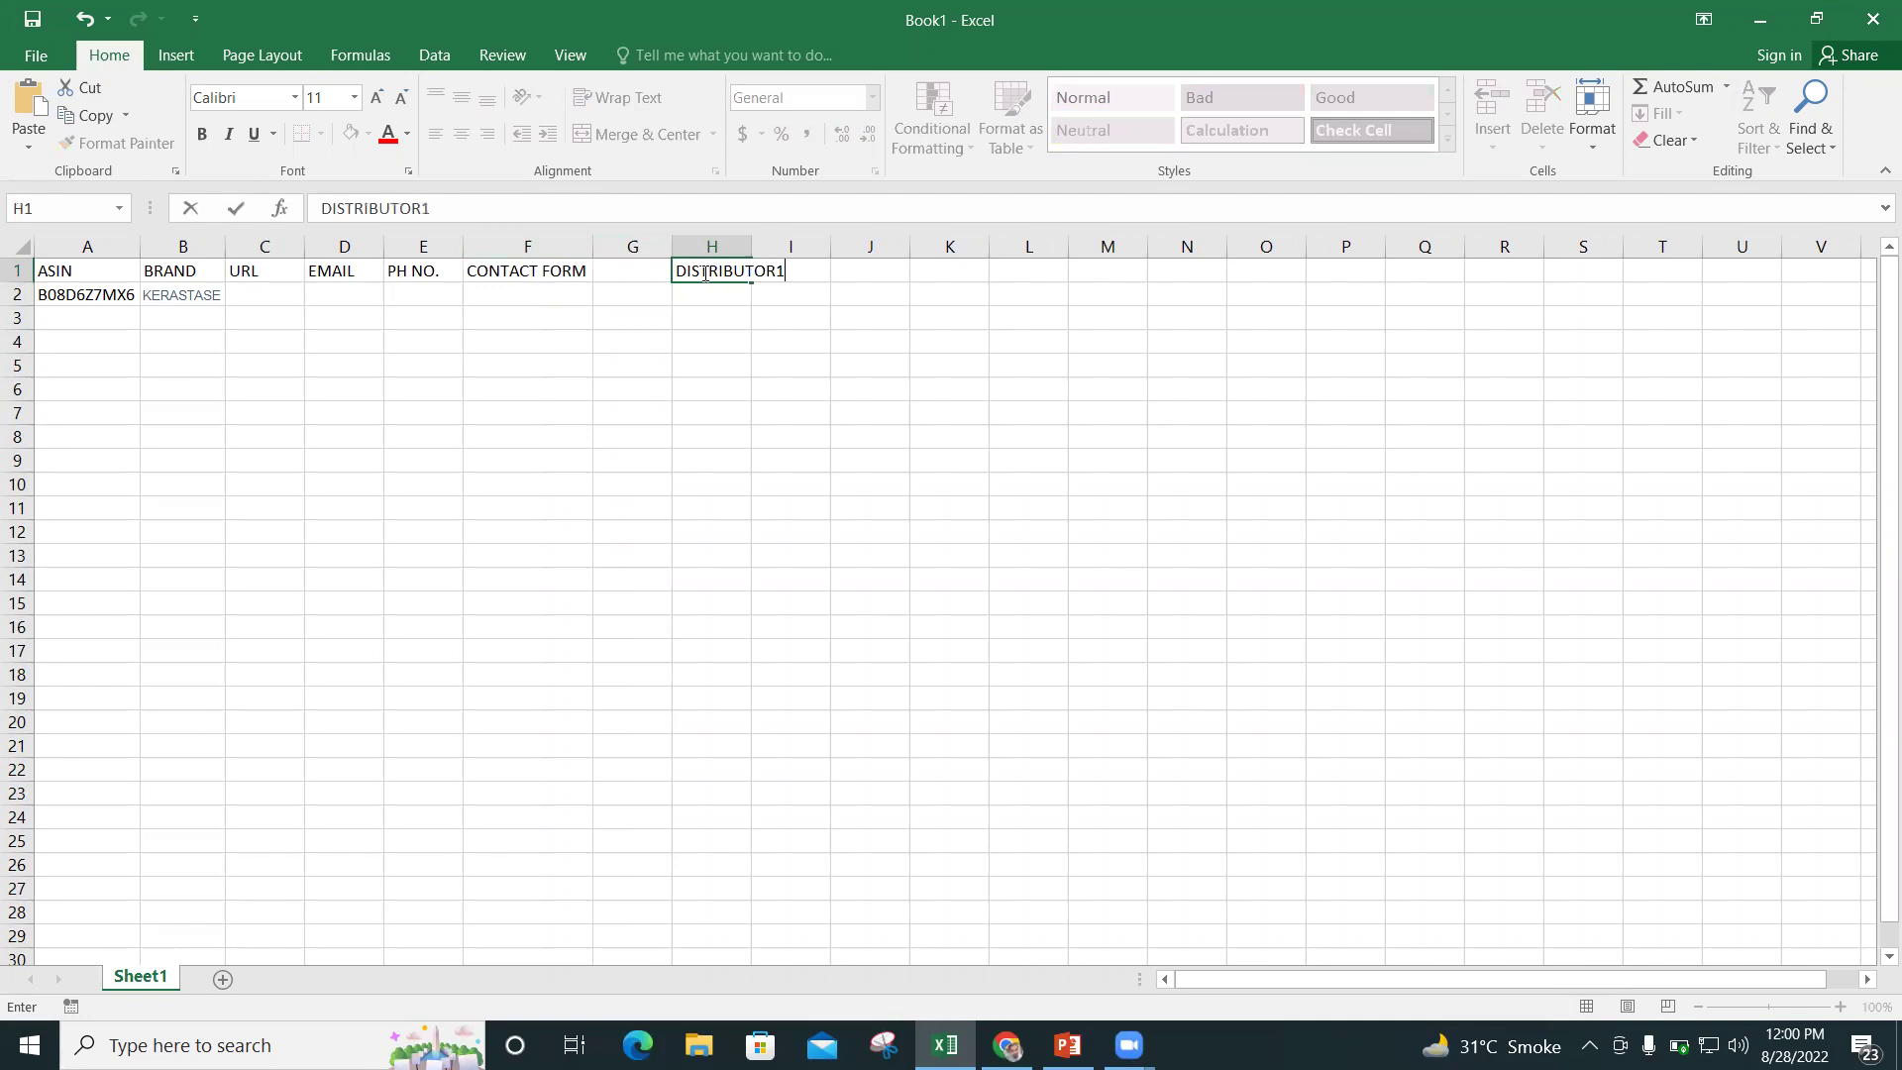
pyautogui.write('1')
pyautogui.doubleClick(750, 247)
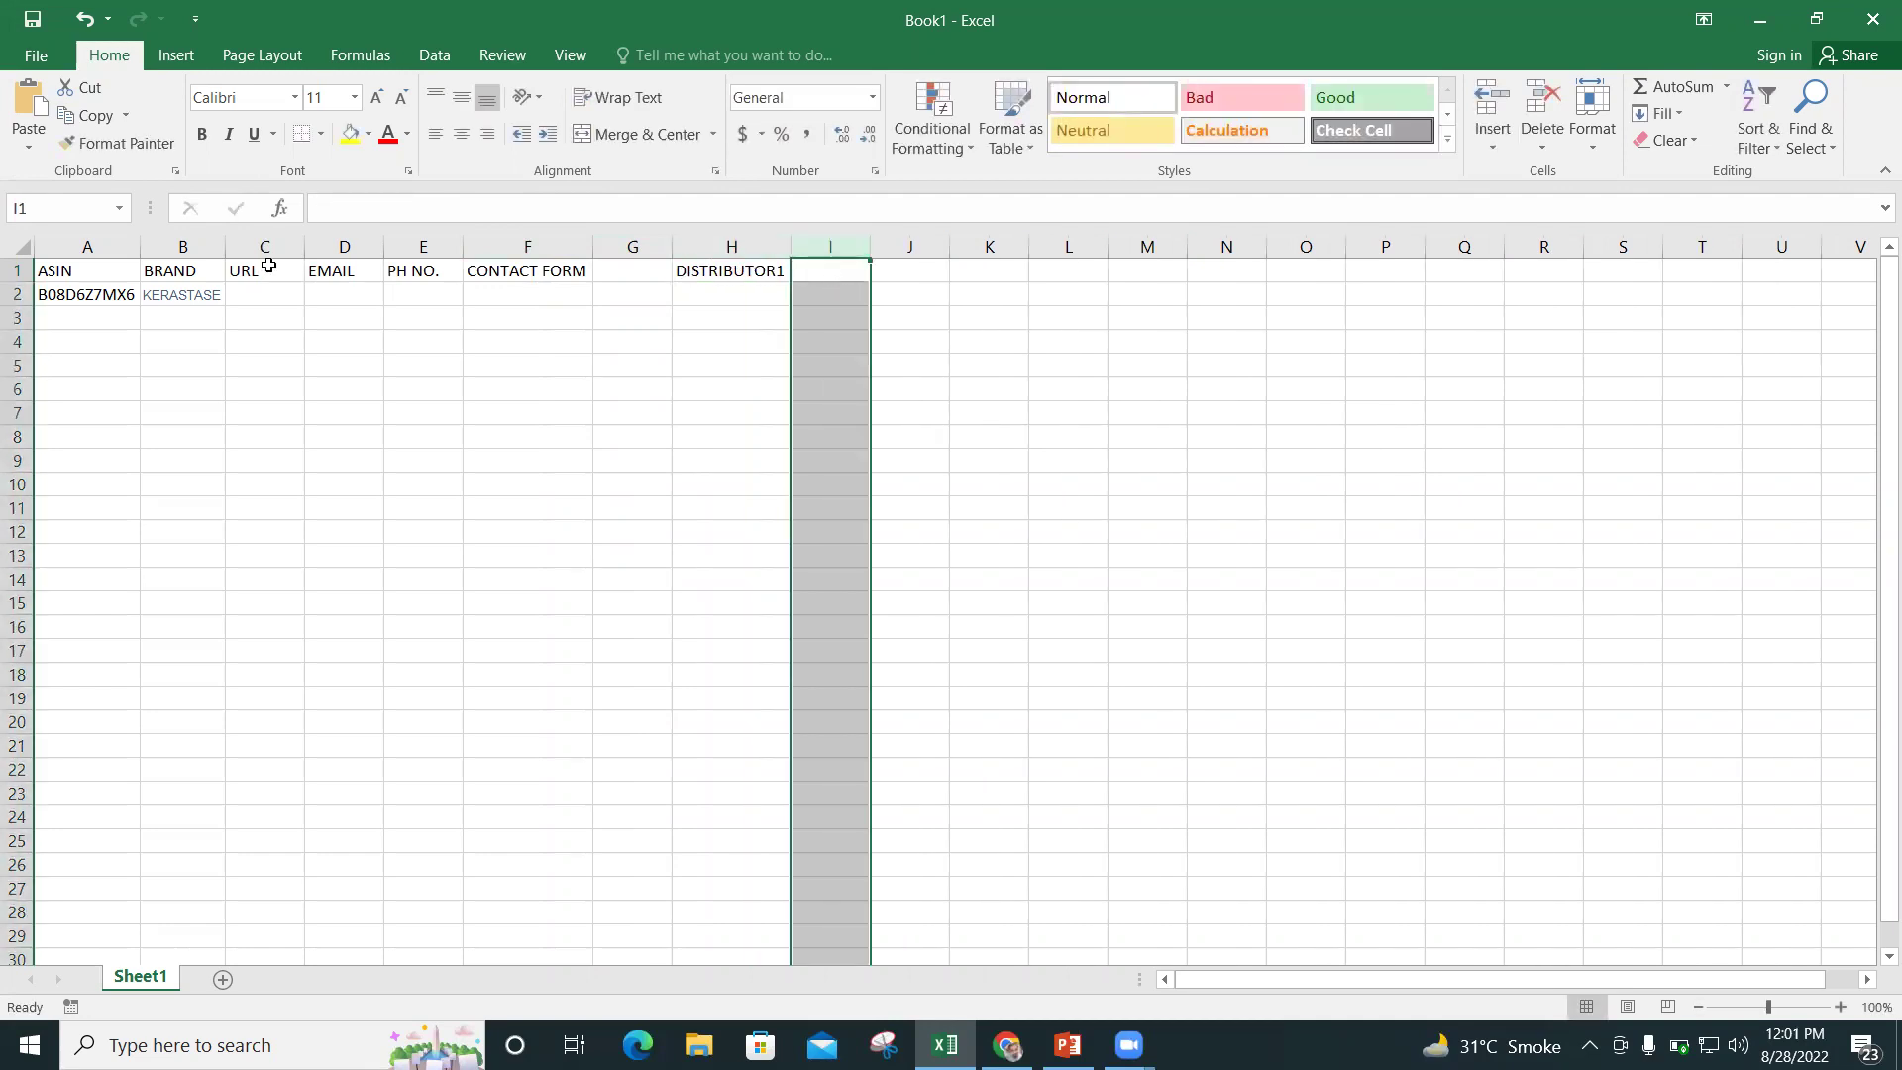
# Copy the URL to CONTACT FORM headers from C1:F1 into I1:L1 and fit column L.
pyautogui.moveTo(234, 271); pyautogui.dragTo(519, 277)
pyautogui.hotkey('ctrl', 'c')
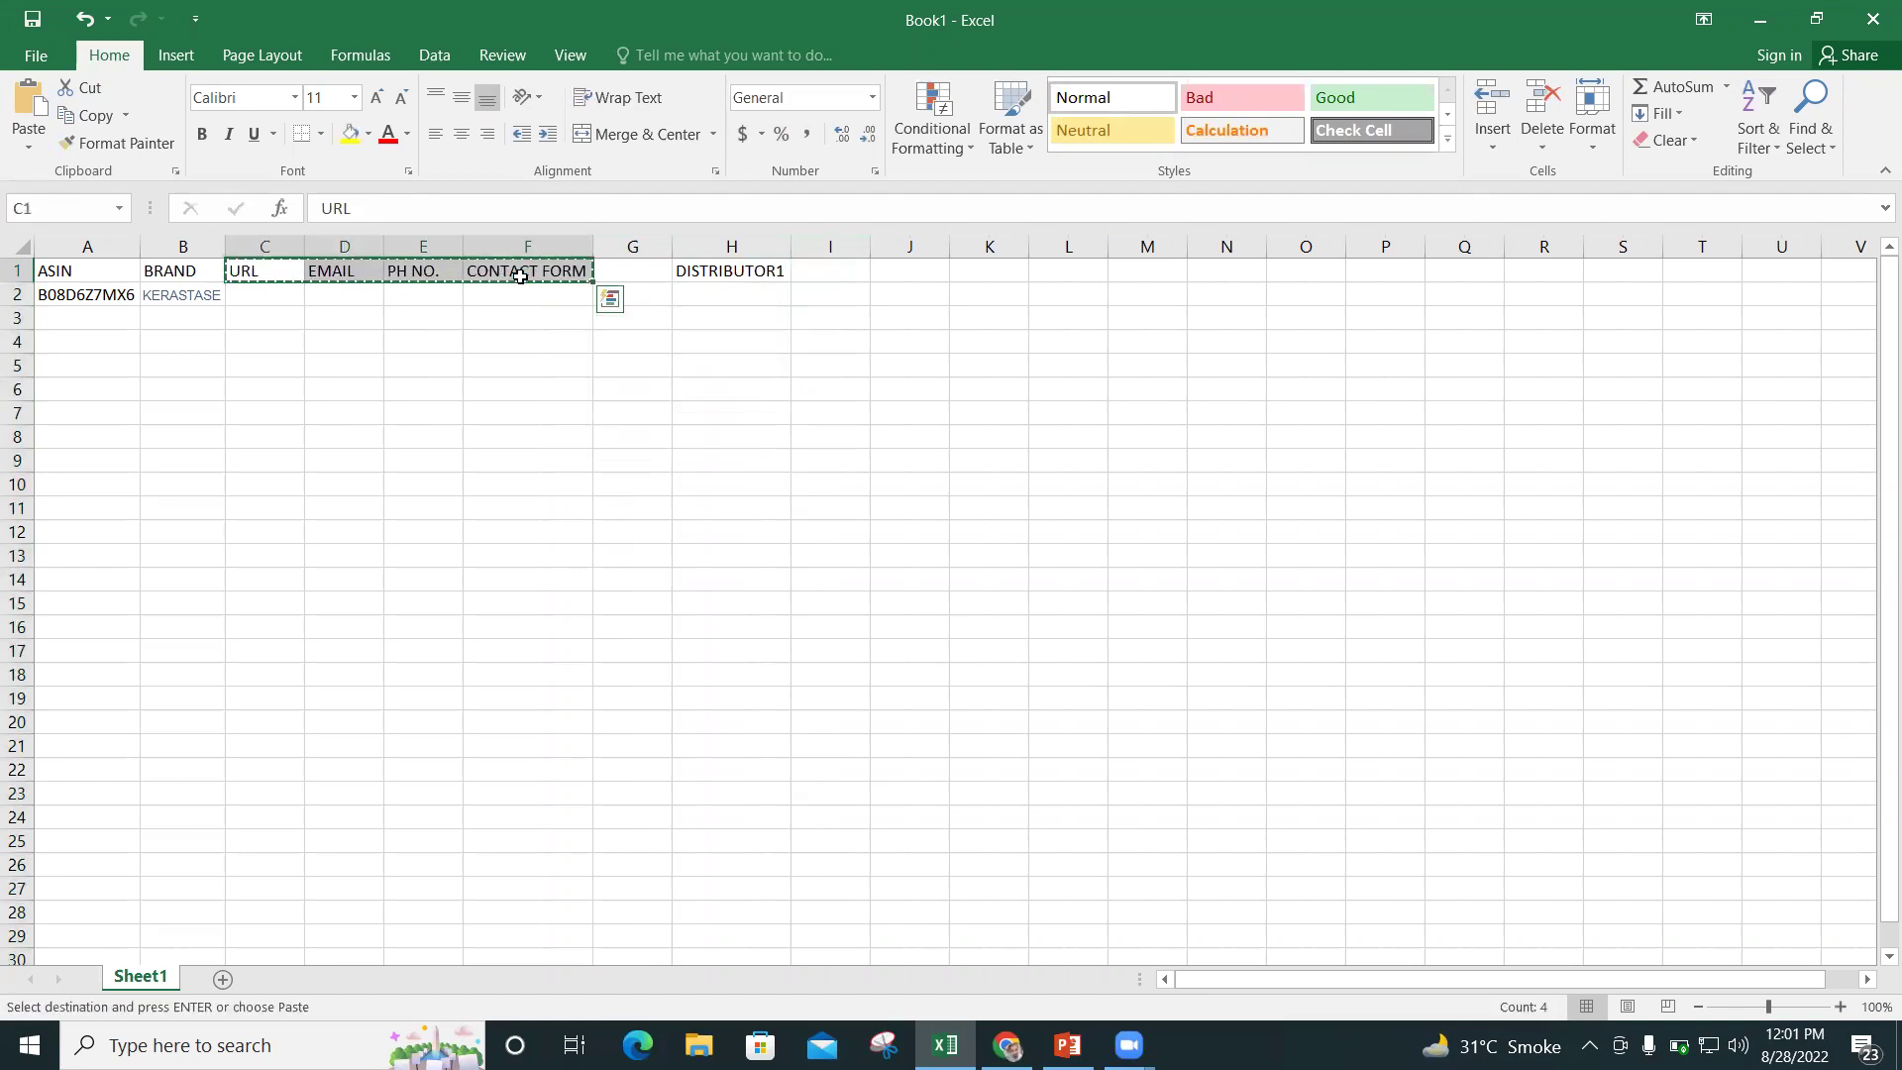
pyautogui.click(817, 271)
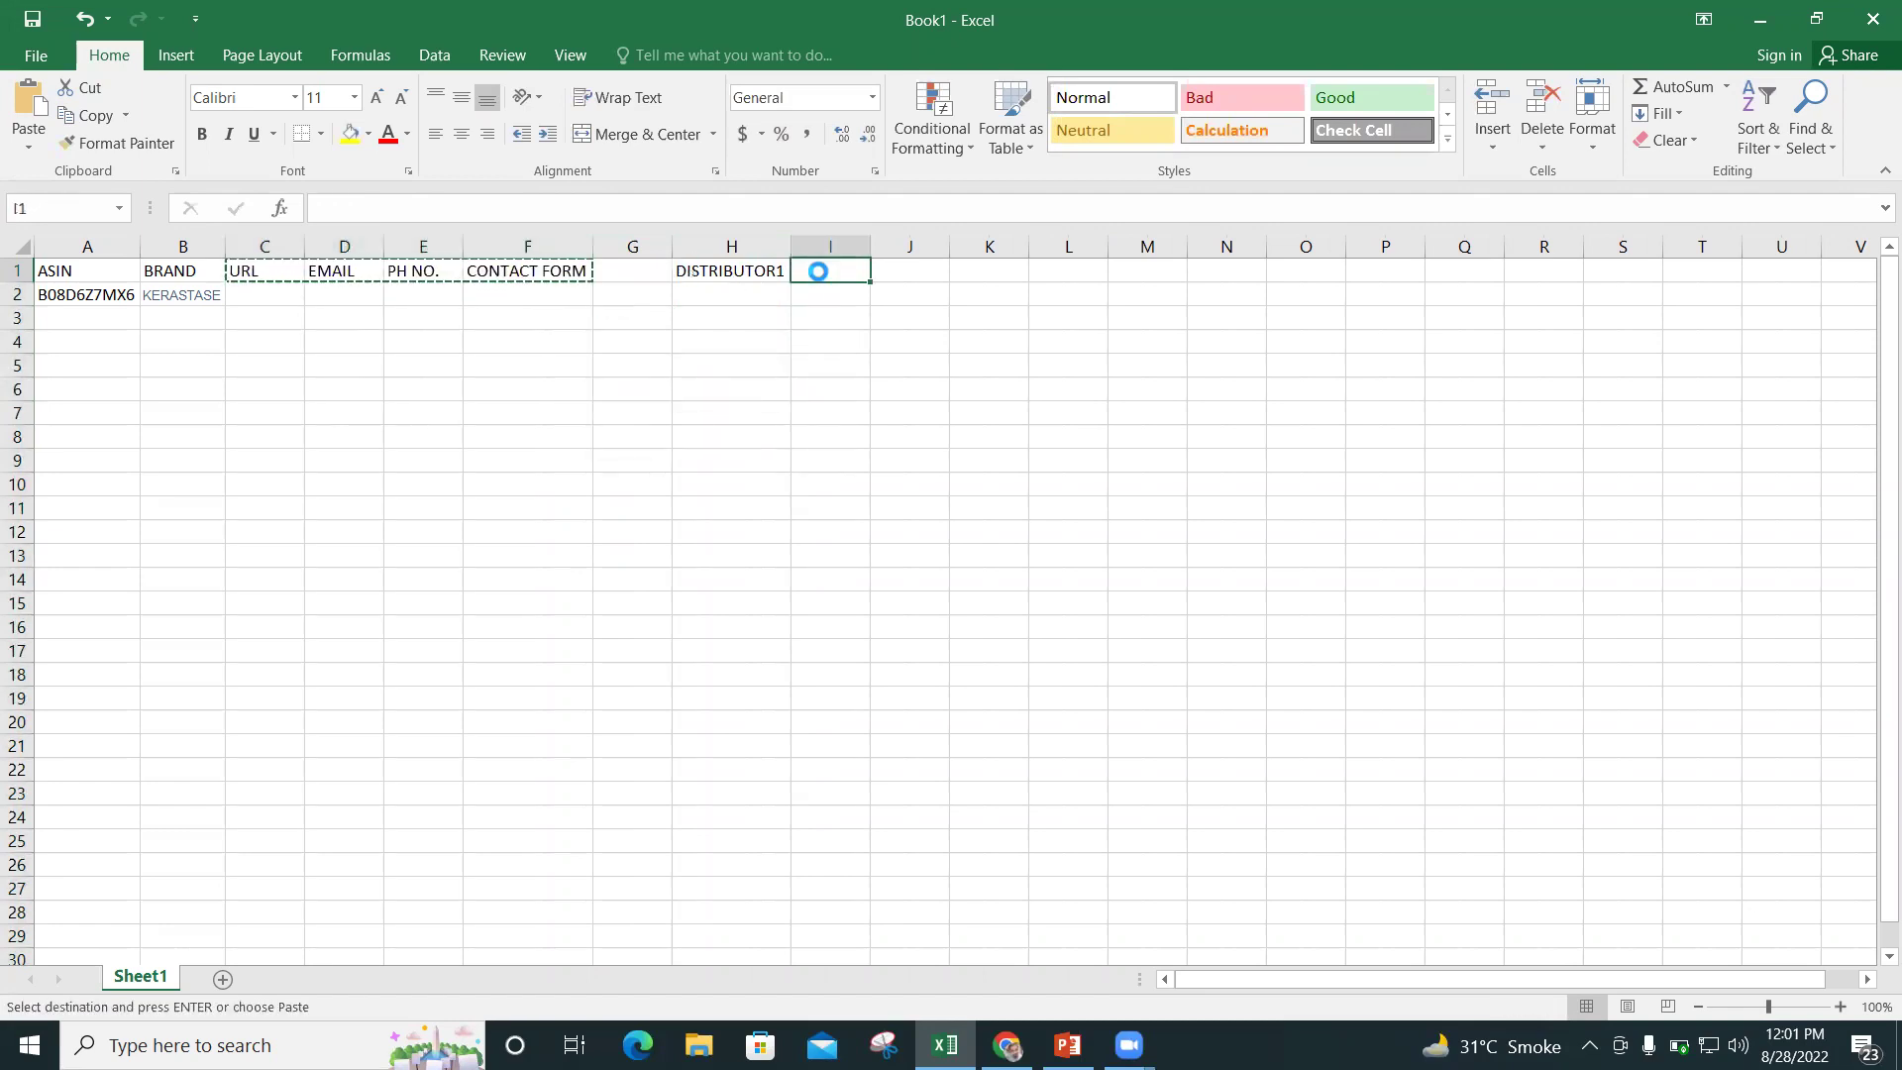
pyautogui.hotkey('ctrl', 'v')
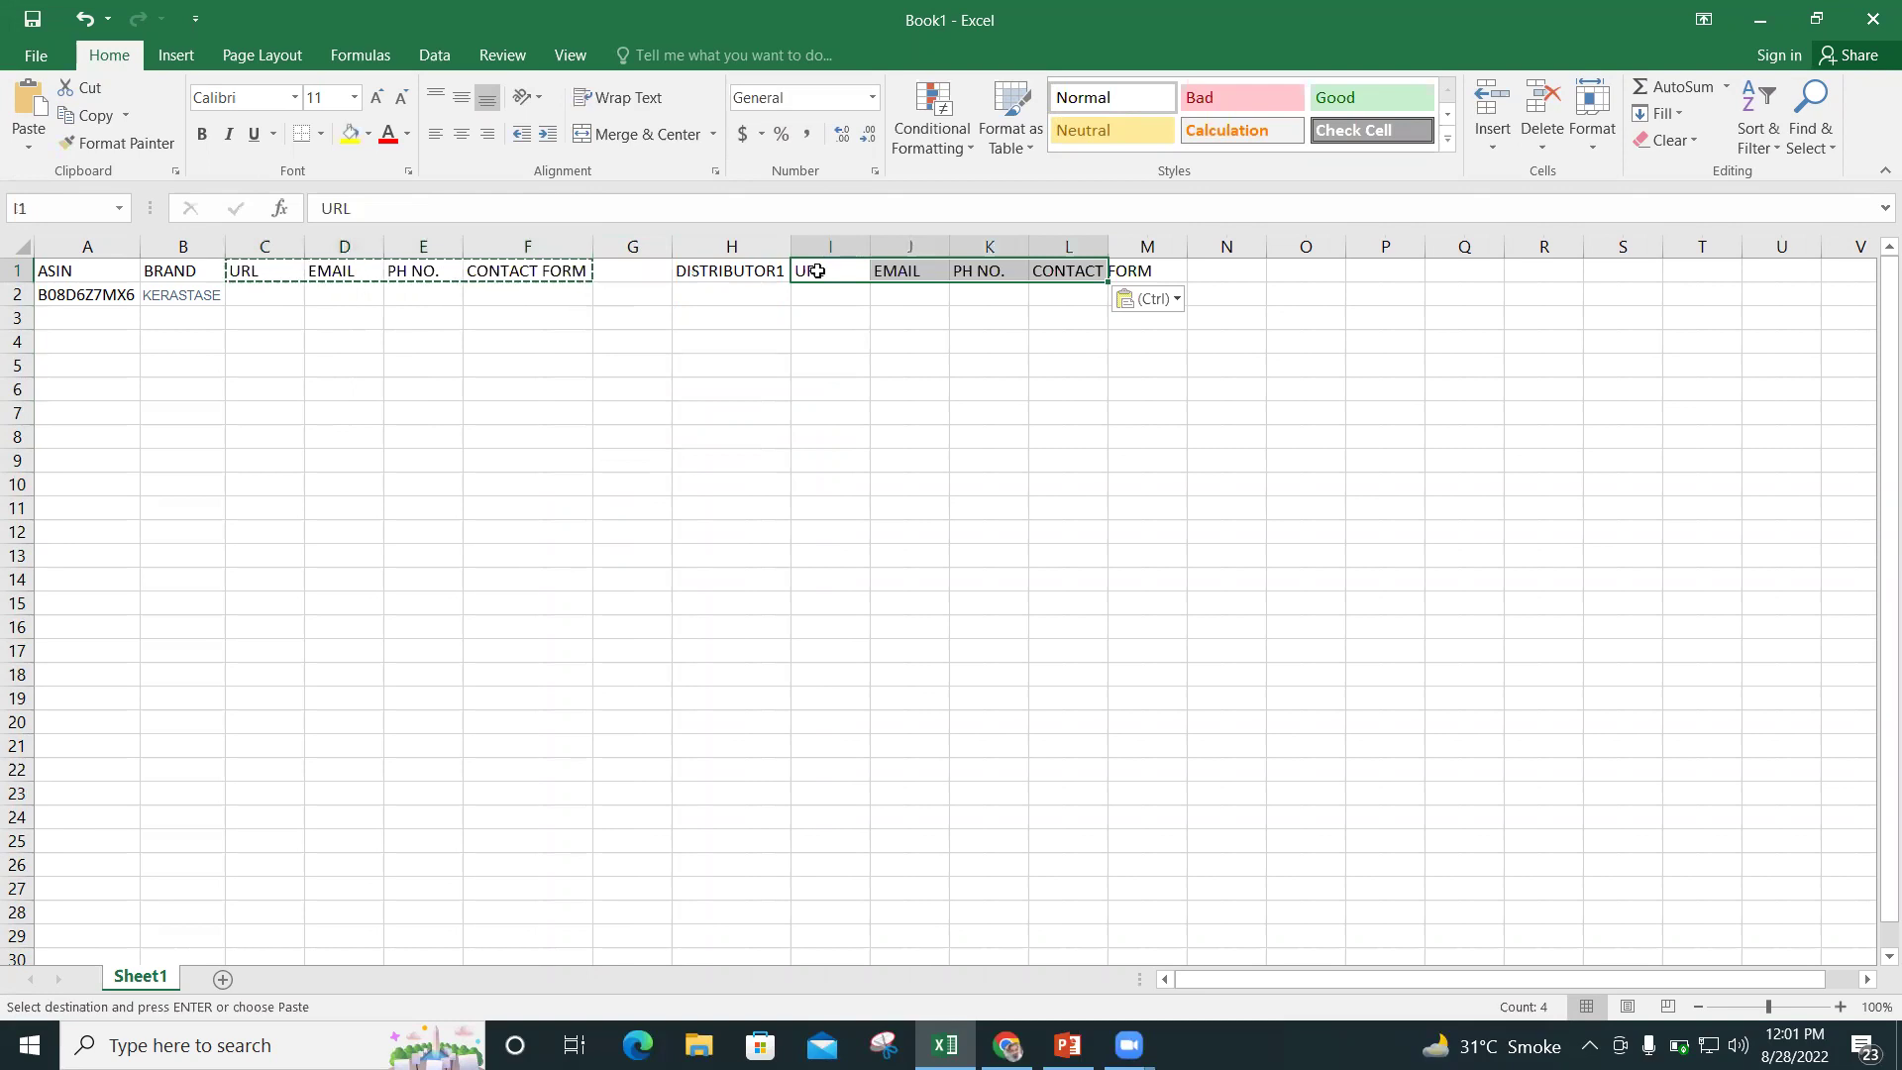
pyautogui.doubleClick(1107, 246)
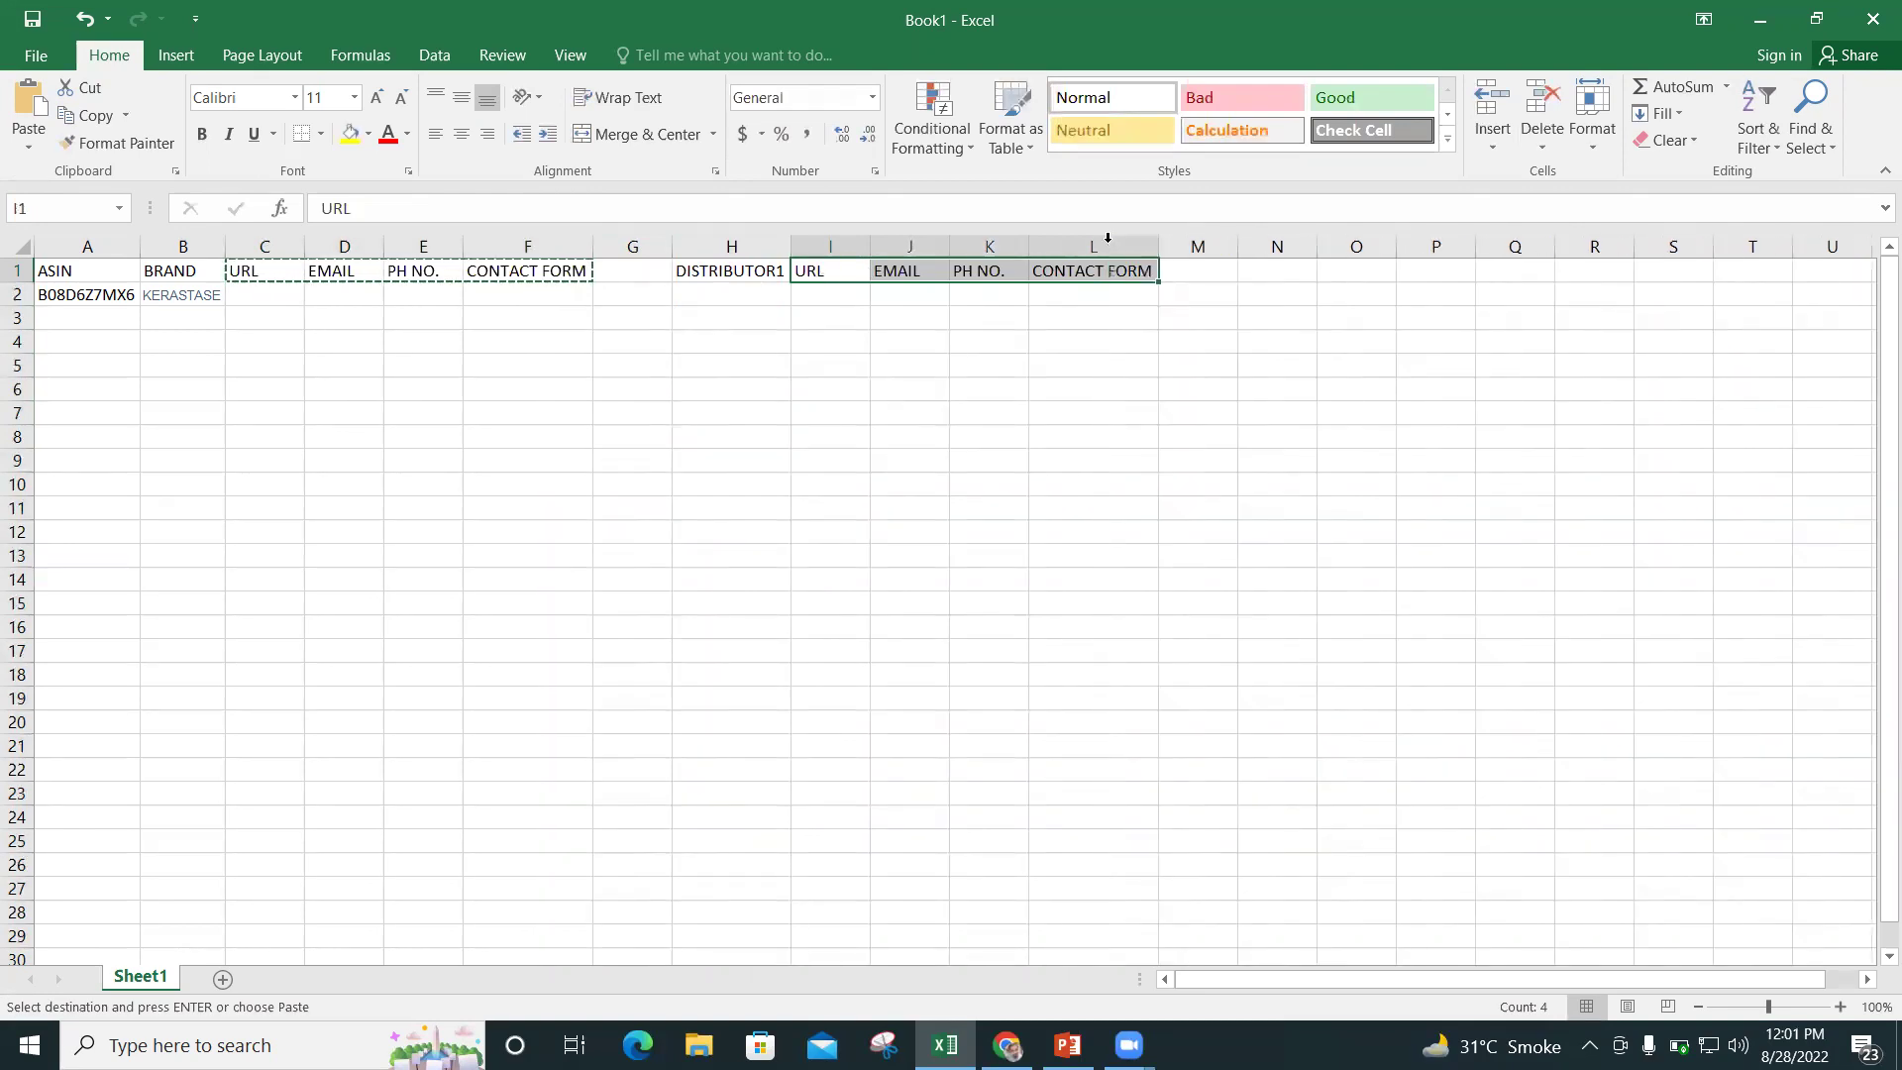
# Enter the header DISTRIBUTOR2 in cell N1 and fit column N to its content.
pyautogui.click(1244, 271)
pyautogui.doubleClick(1252, 273)
pyautogui.write('DIST')
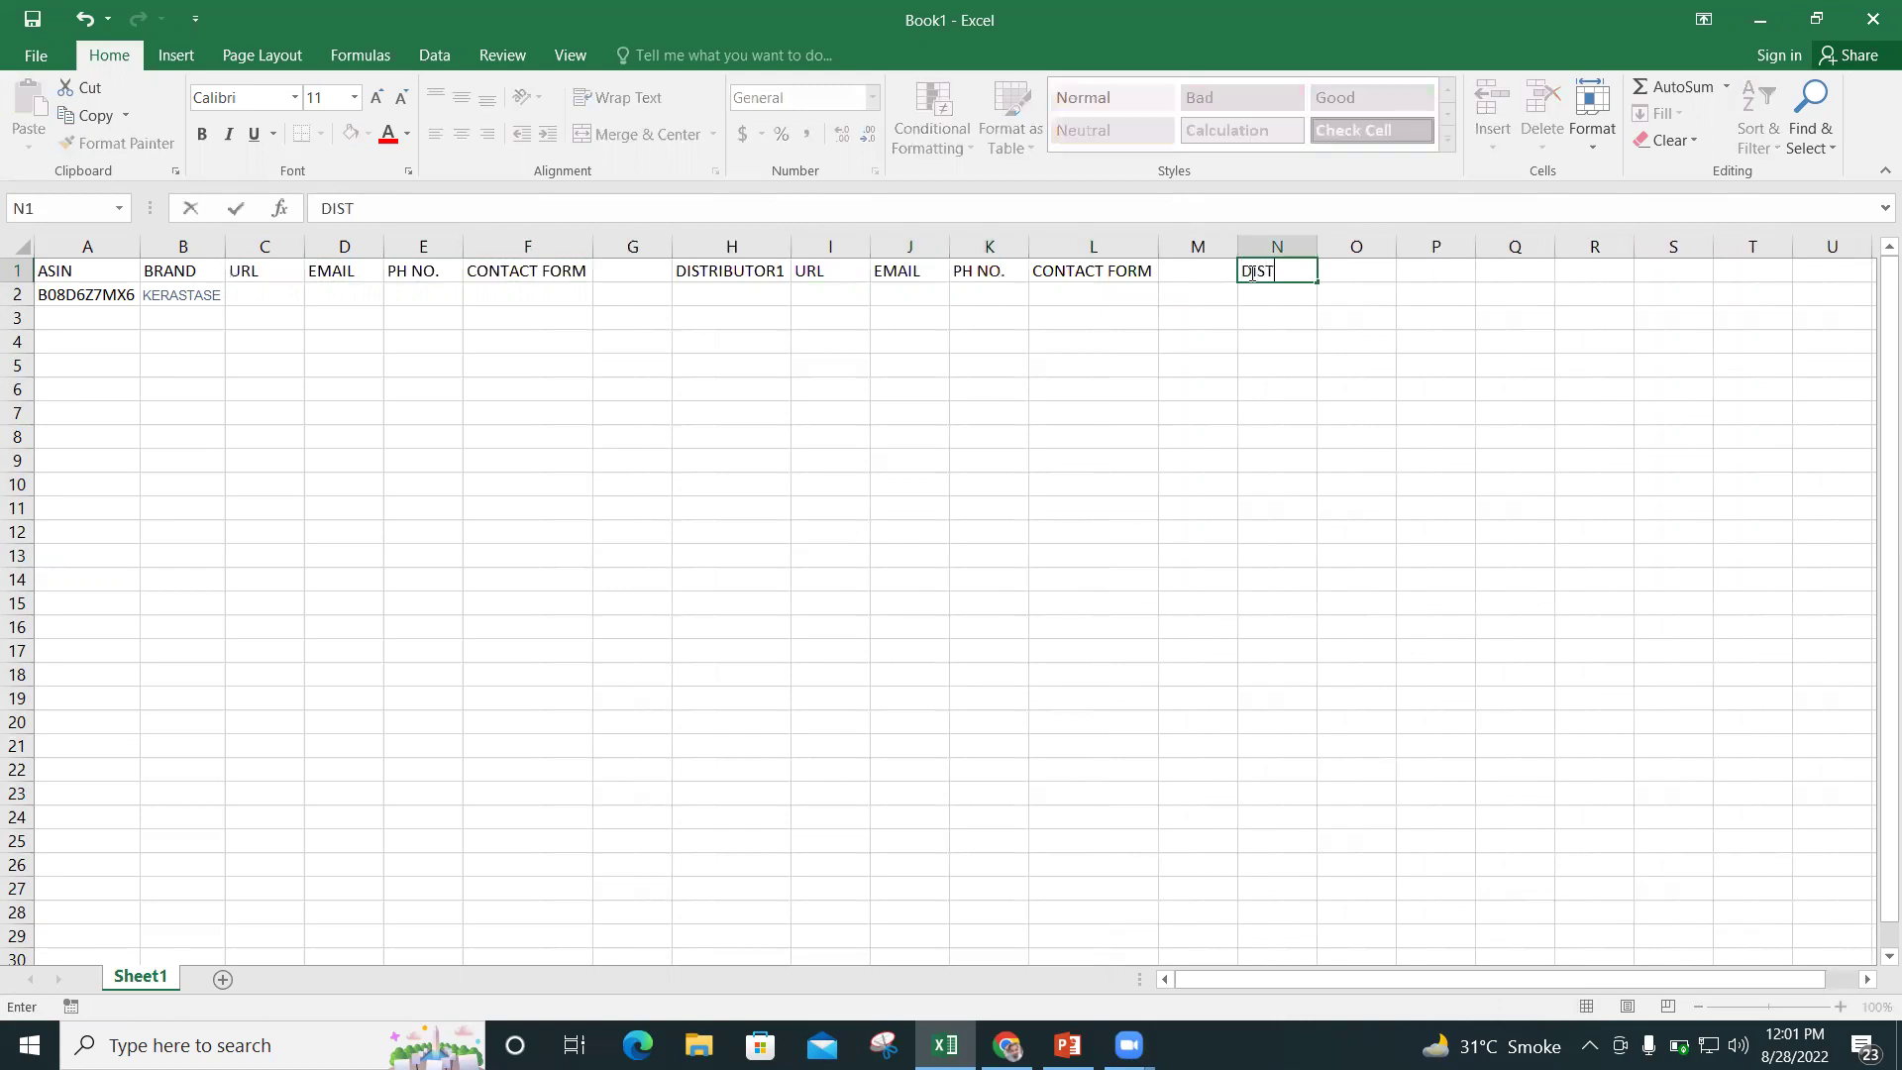
pyautogui.write('RIBUTOR2')
pyautogui.doubleClick(1317, 247)
pyautogui.click(1313, 249)
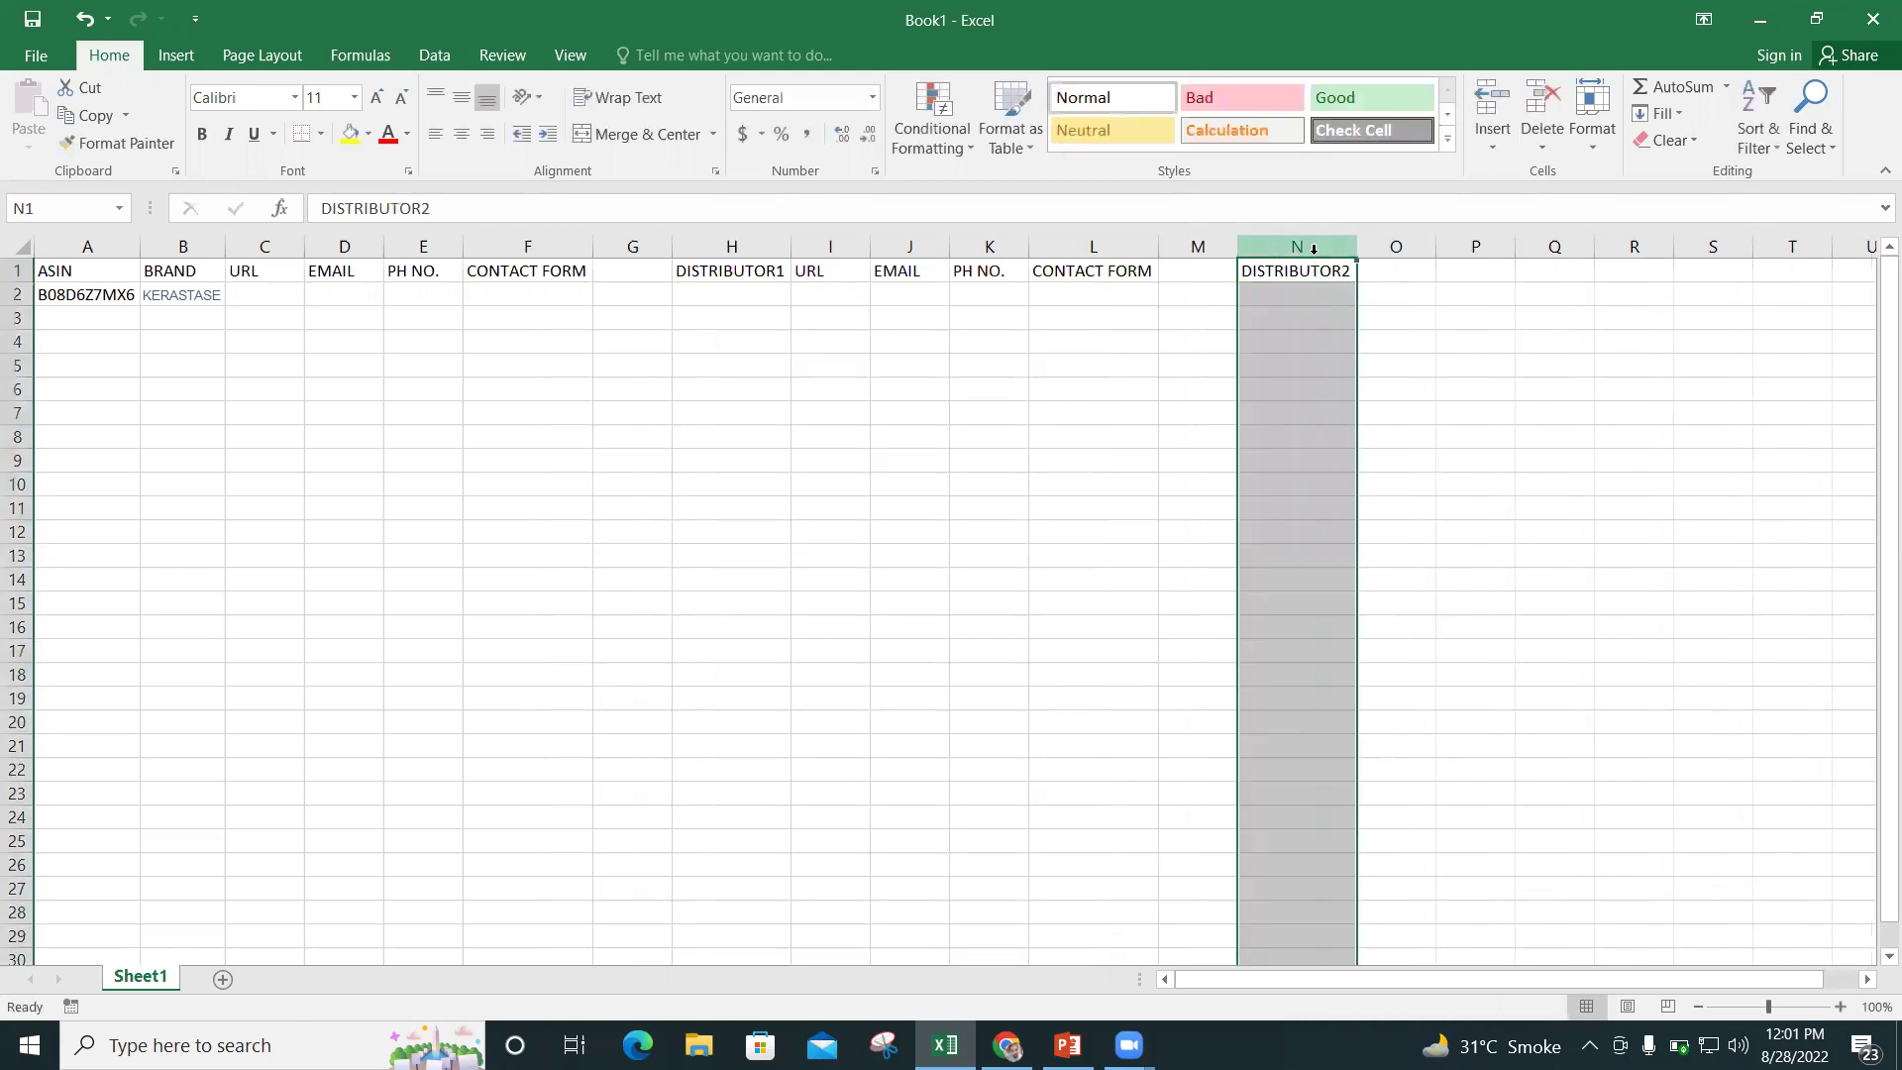
# Copy the four contact headers from I1:L1 into O1:R1 and fit column R.
pyautogui.moveTo(830, 274); pyautogui.dragTo(1094, 283)
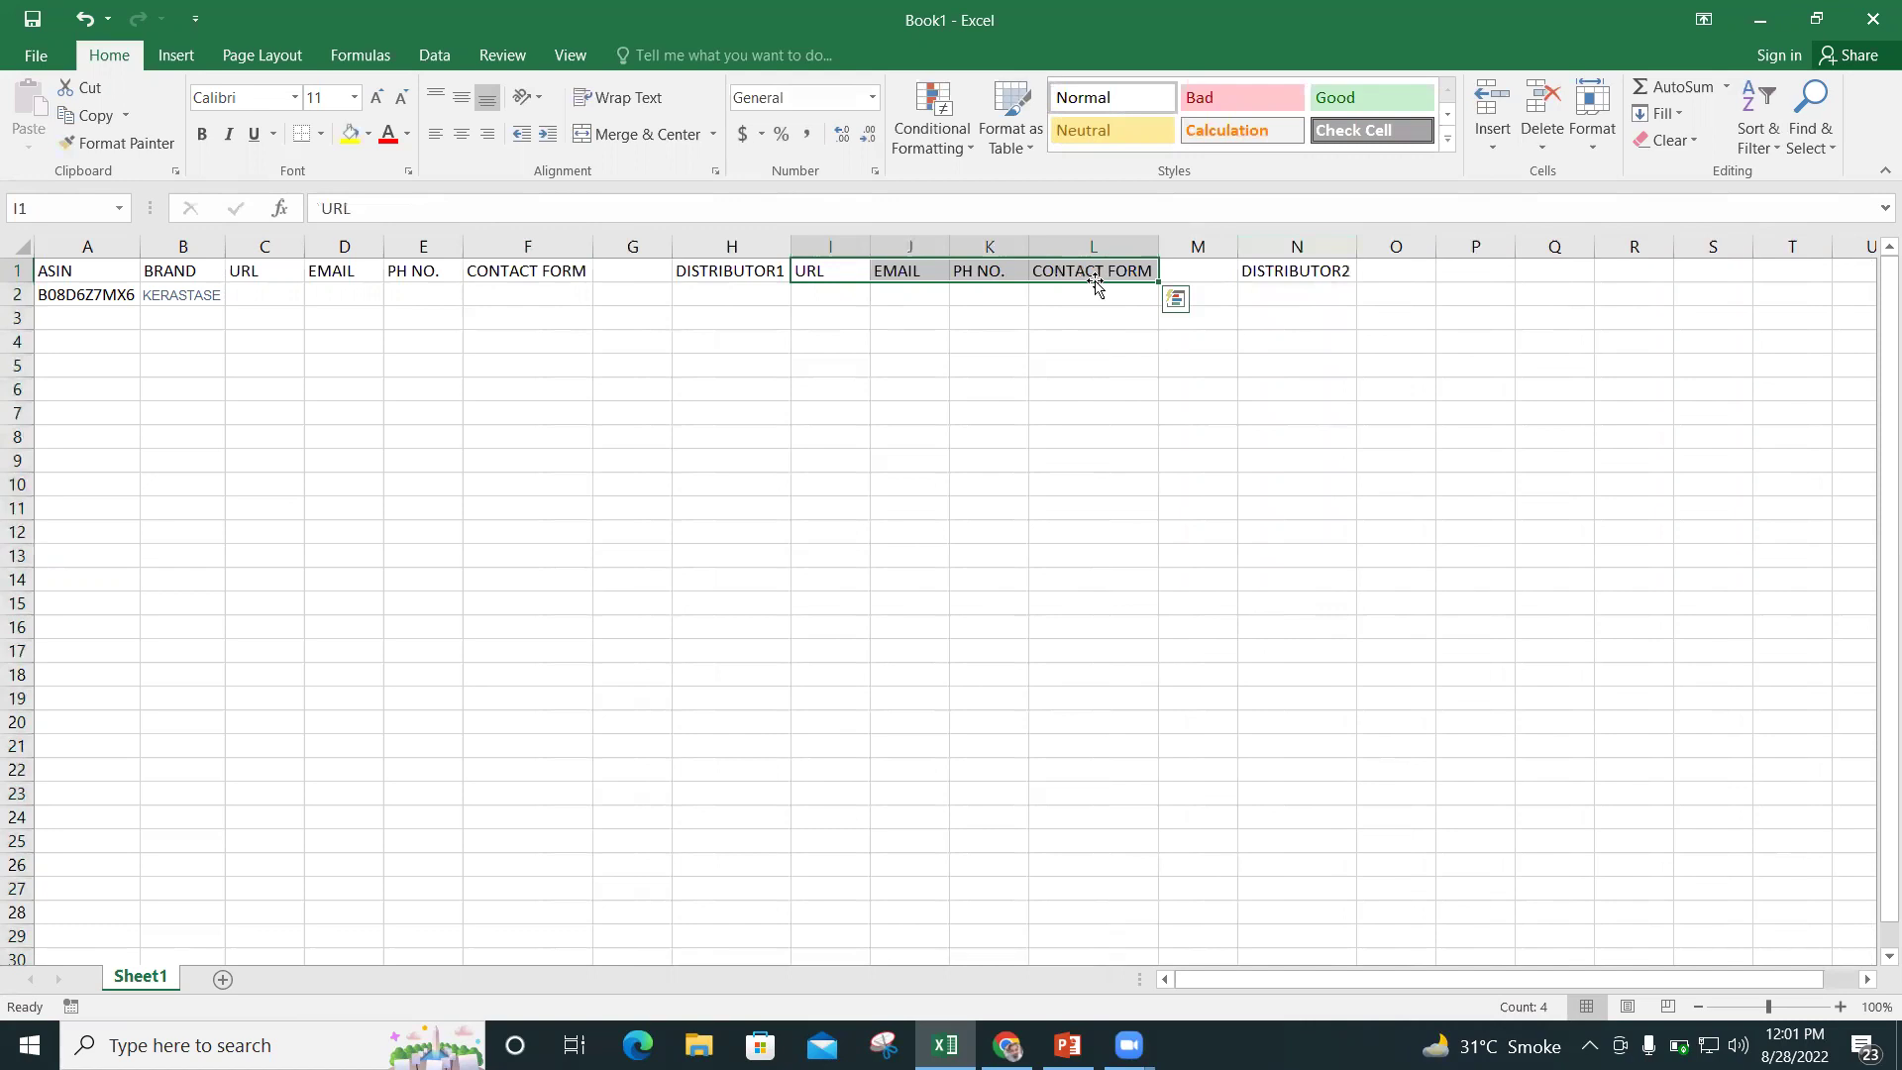
pyautogui.hotkey('ctrl', 'c')
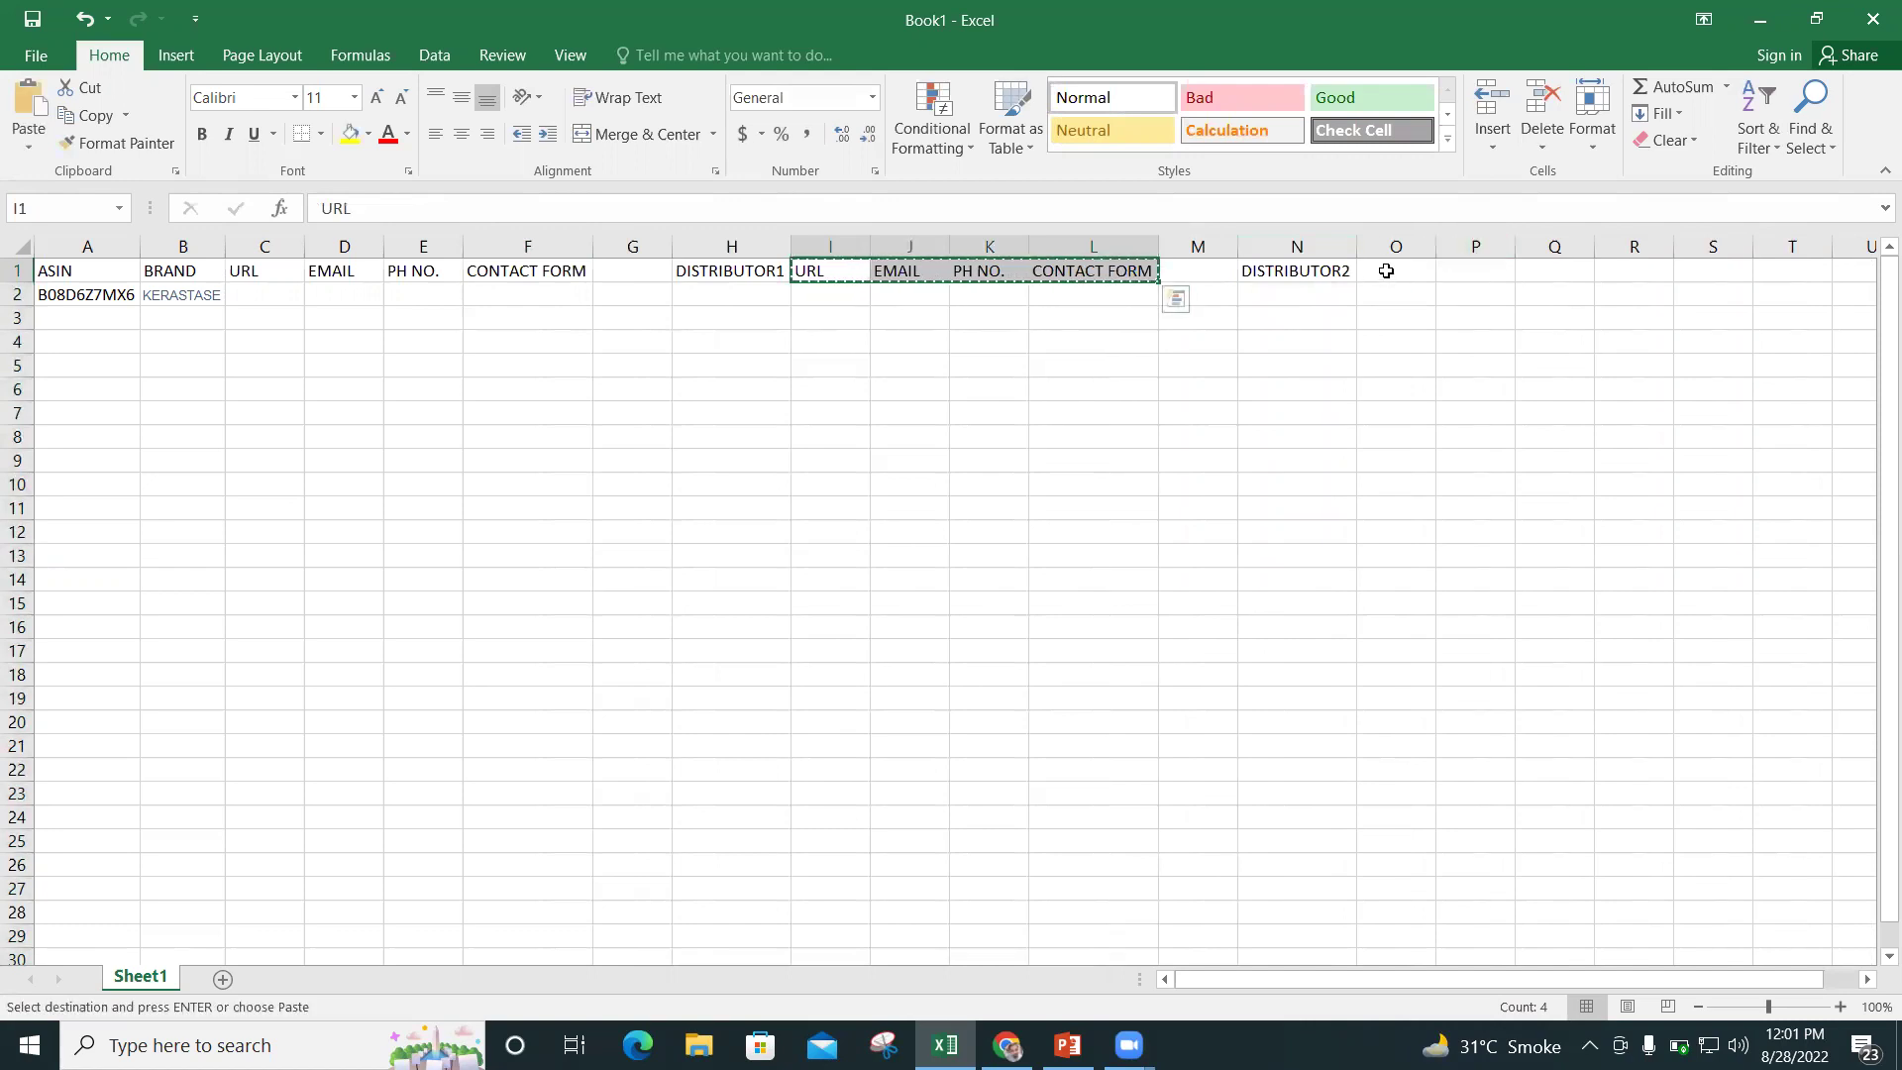
pyautogui.click(1386, 270)
pyautogui.hotkey('ctrl', 'v')
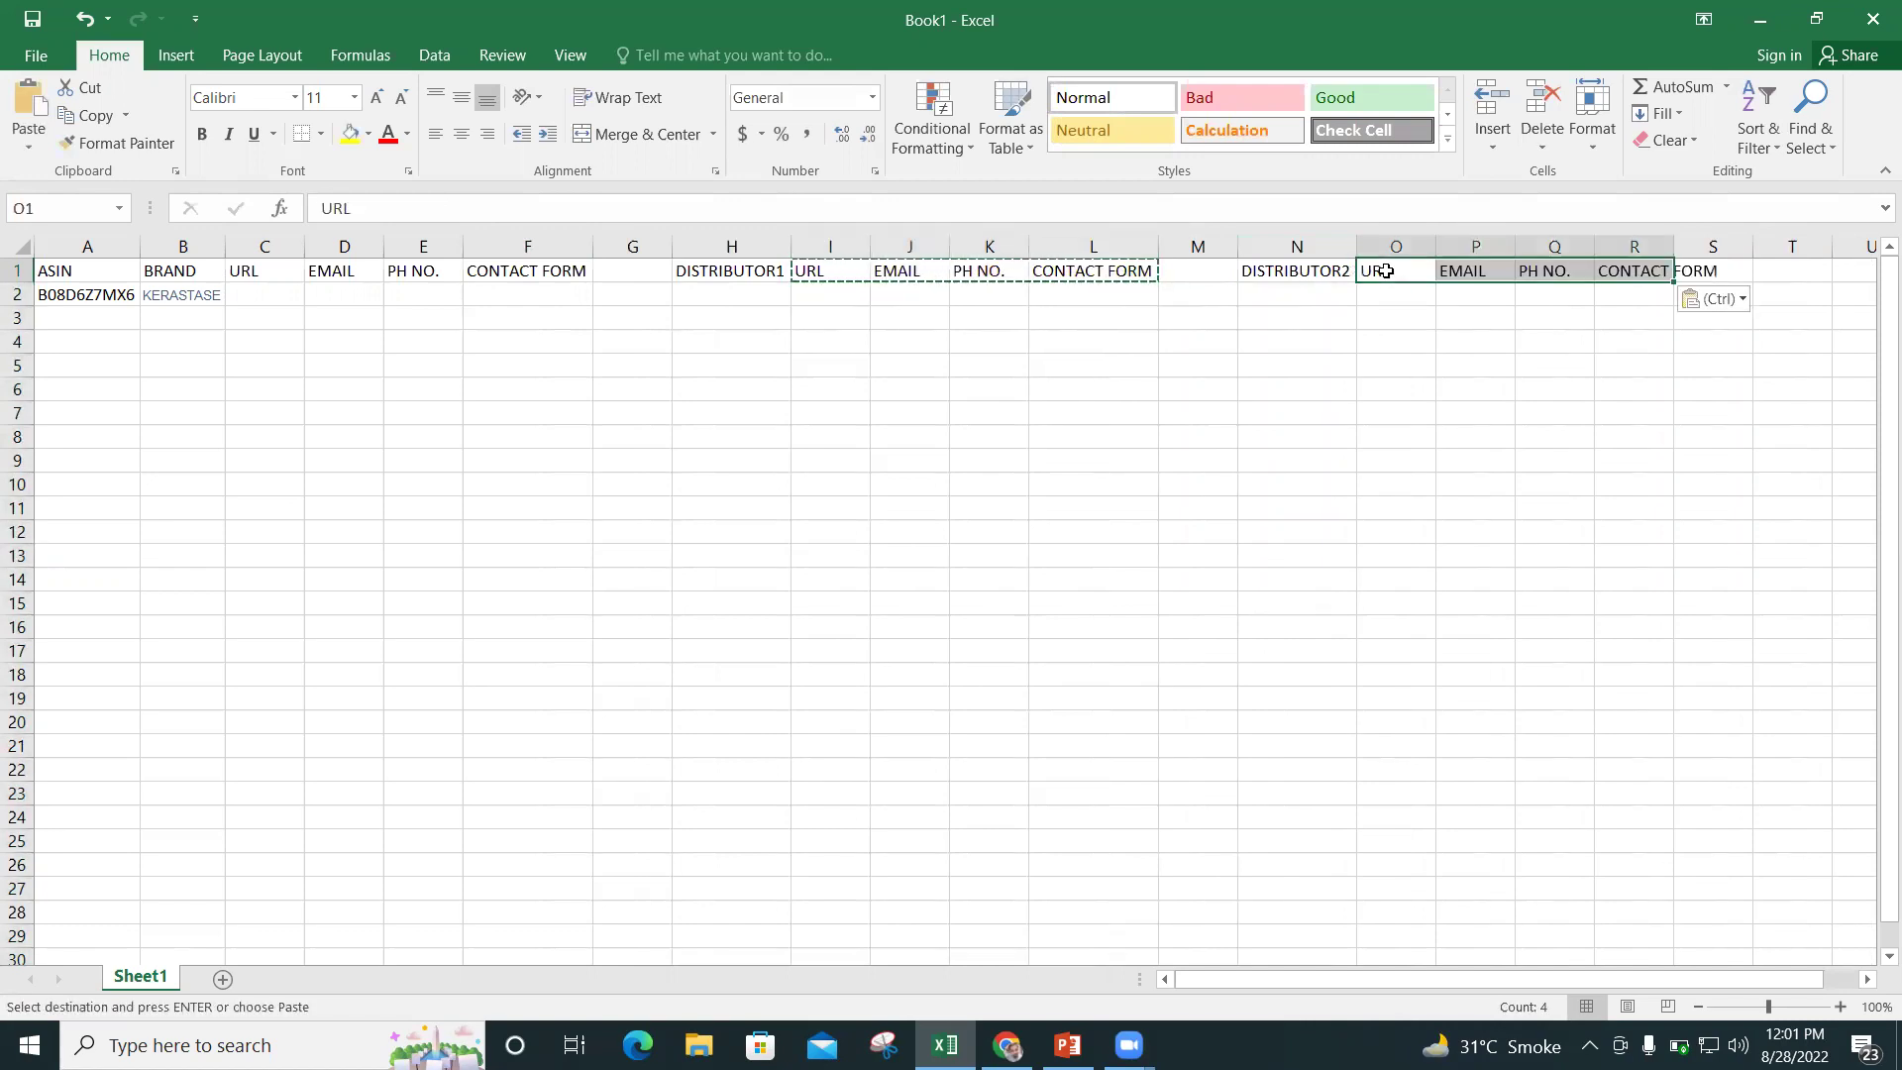
pyautogui.doubleClick(1674, 248)
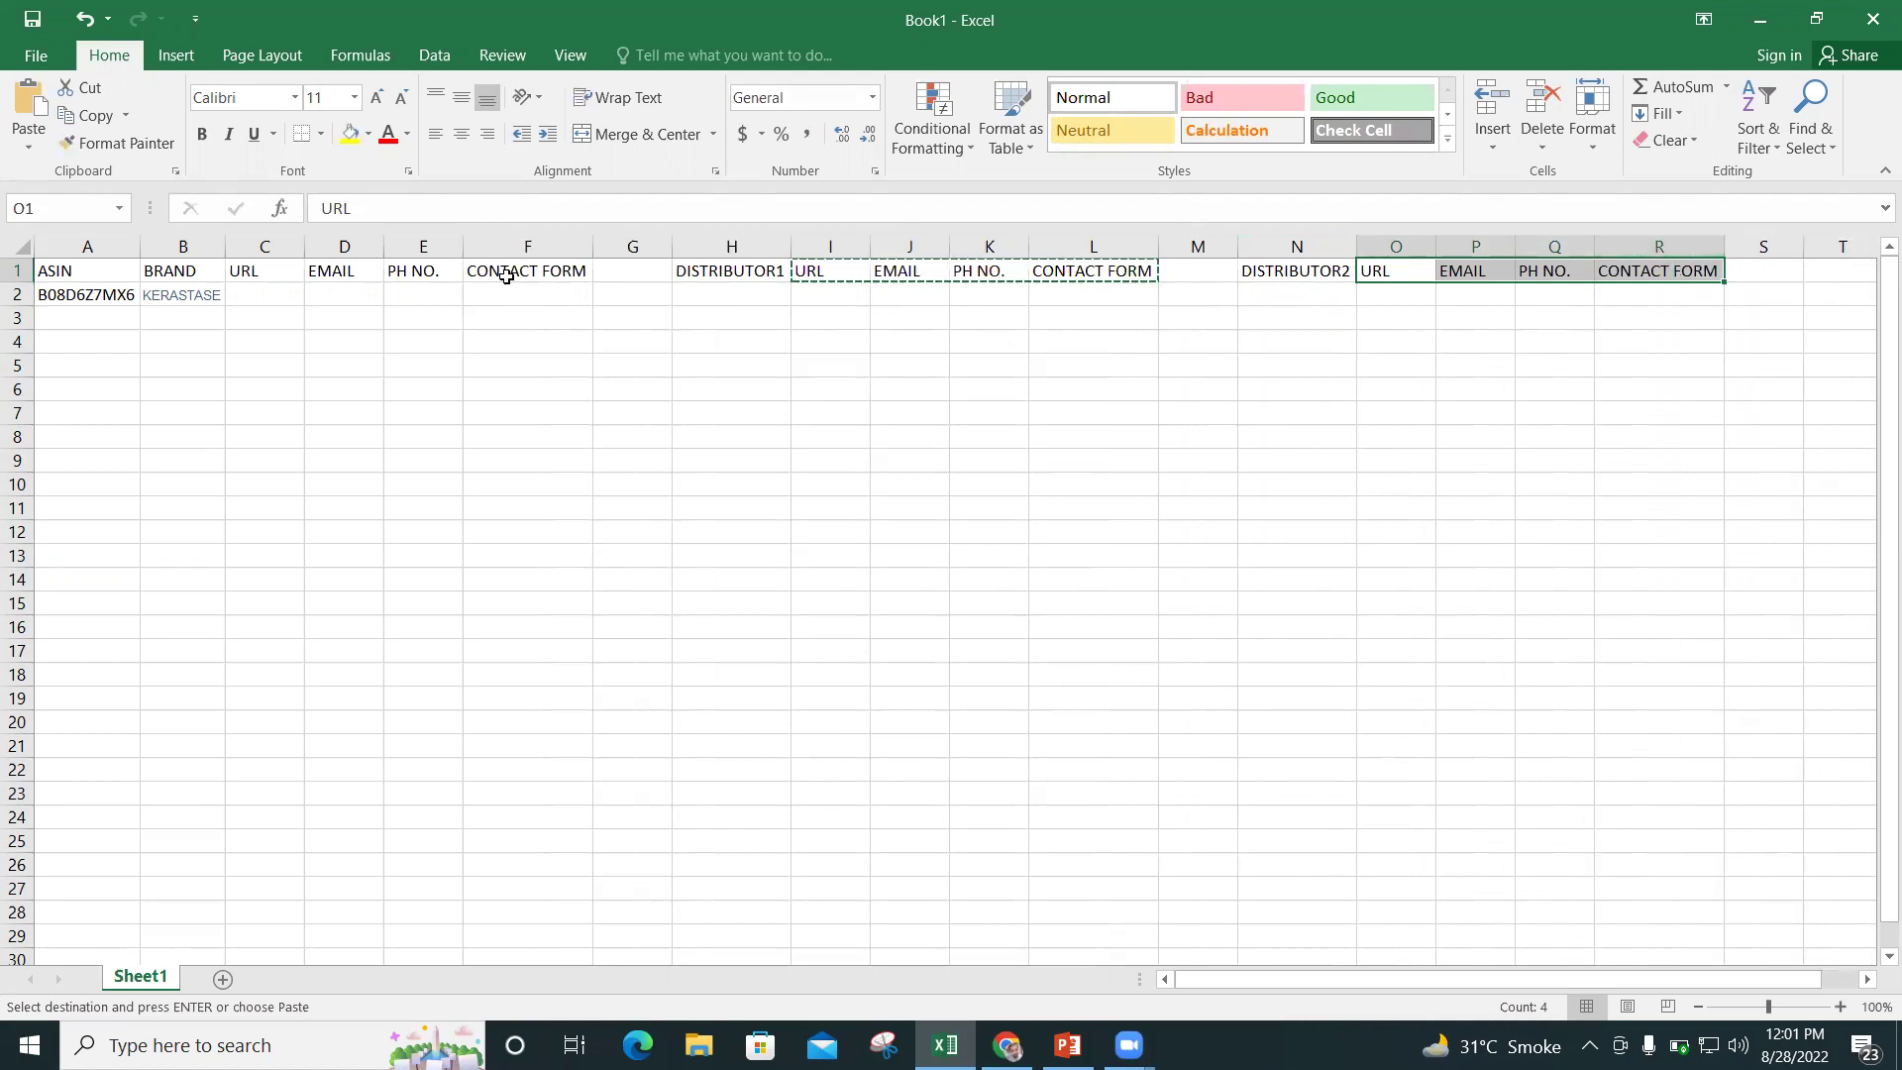
pyautogui.click(268, 293)
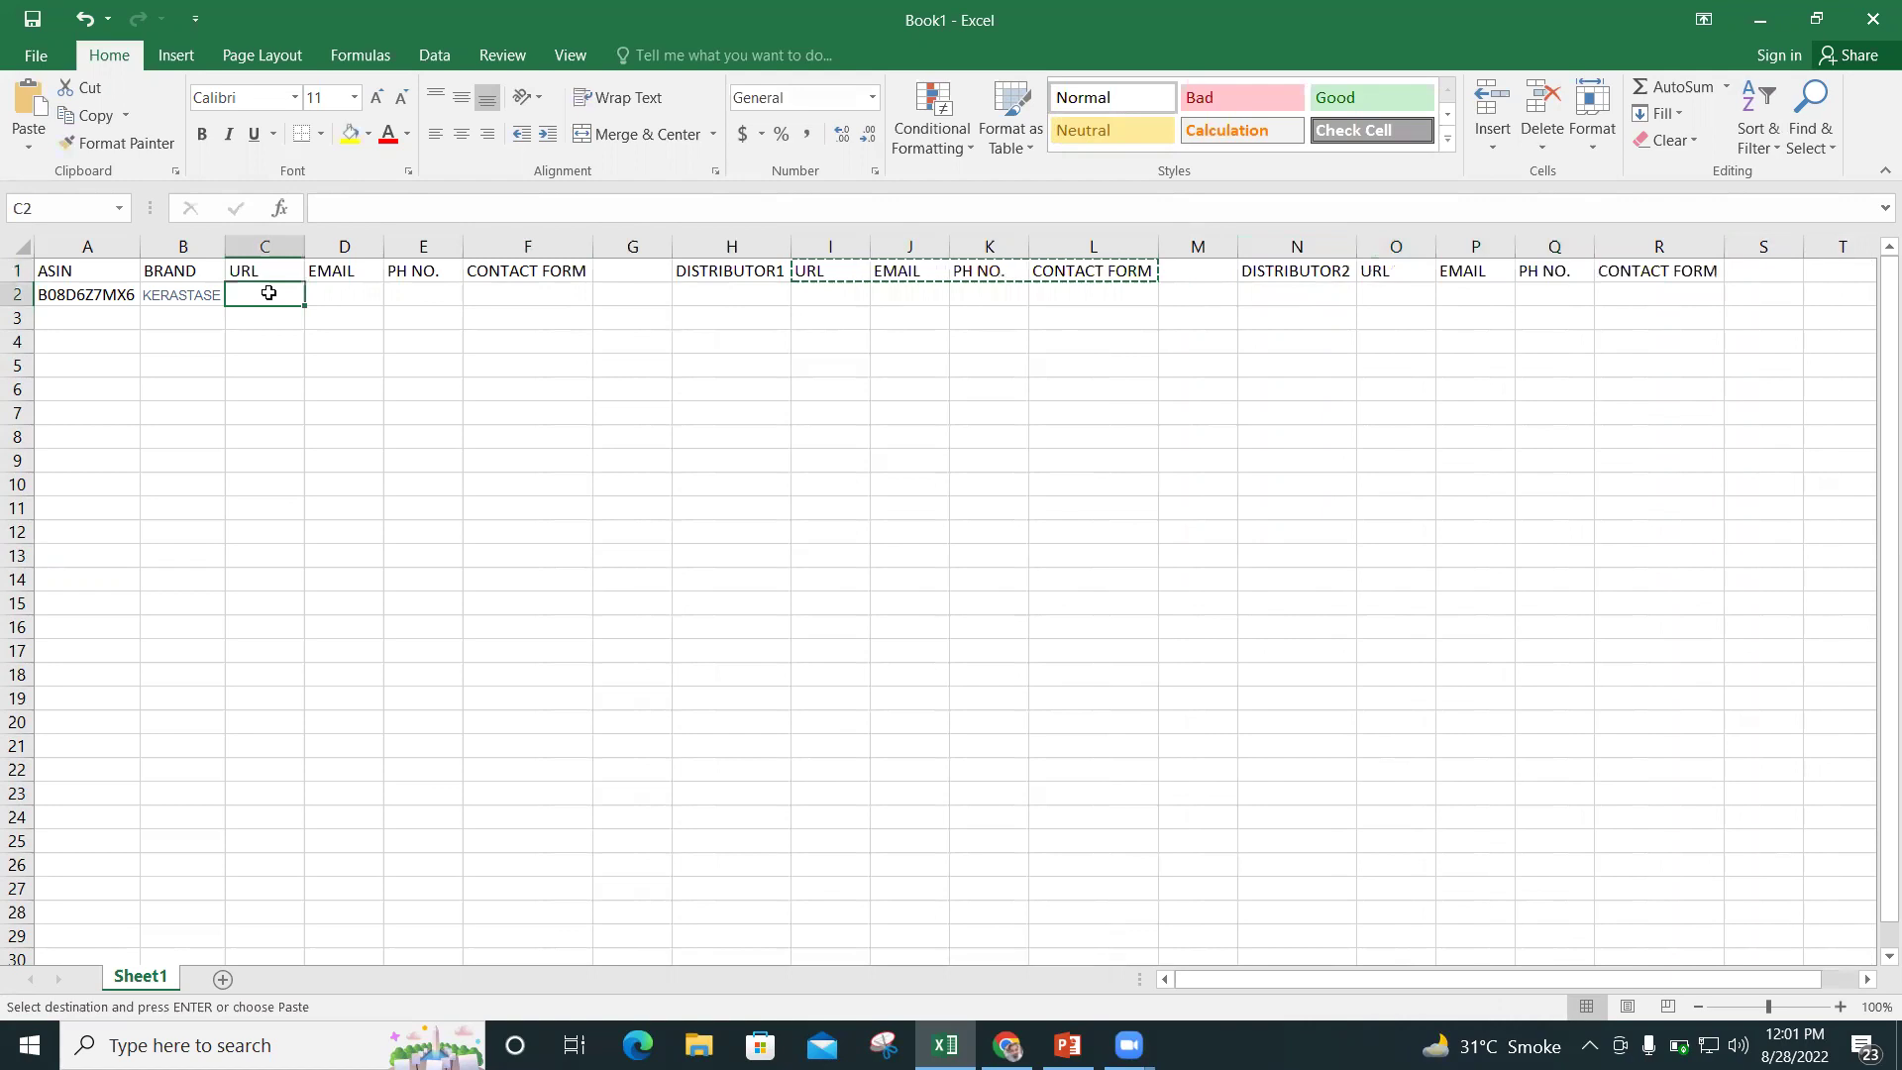
pyautogui.hotkey('ctrl', 'v')
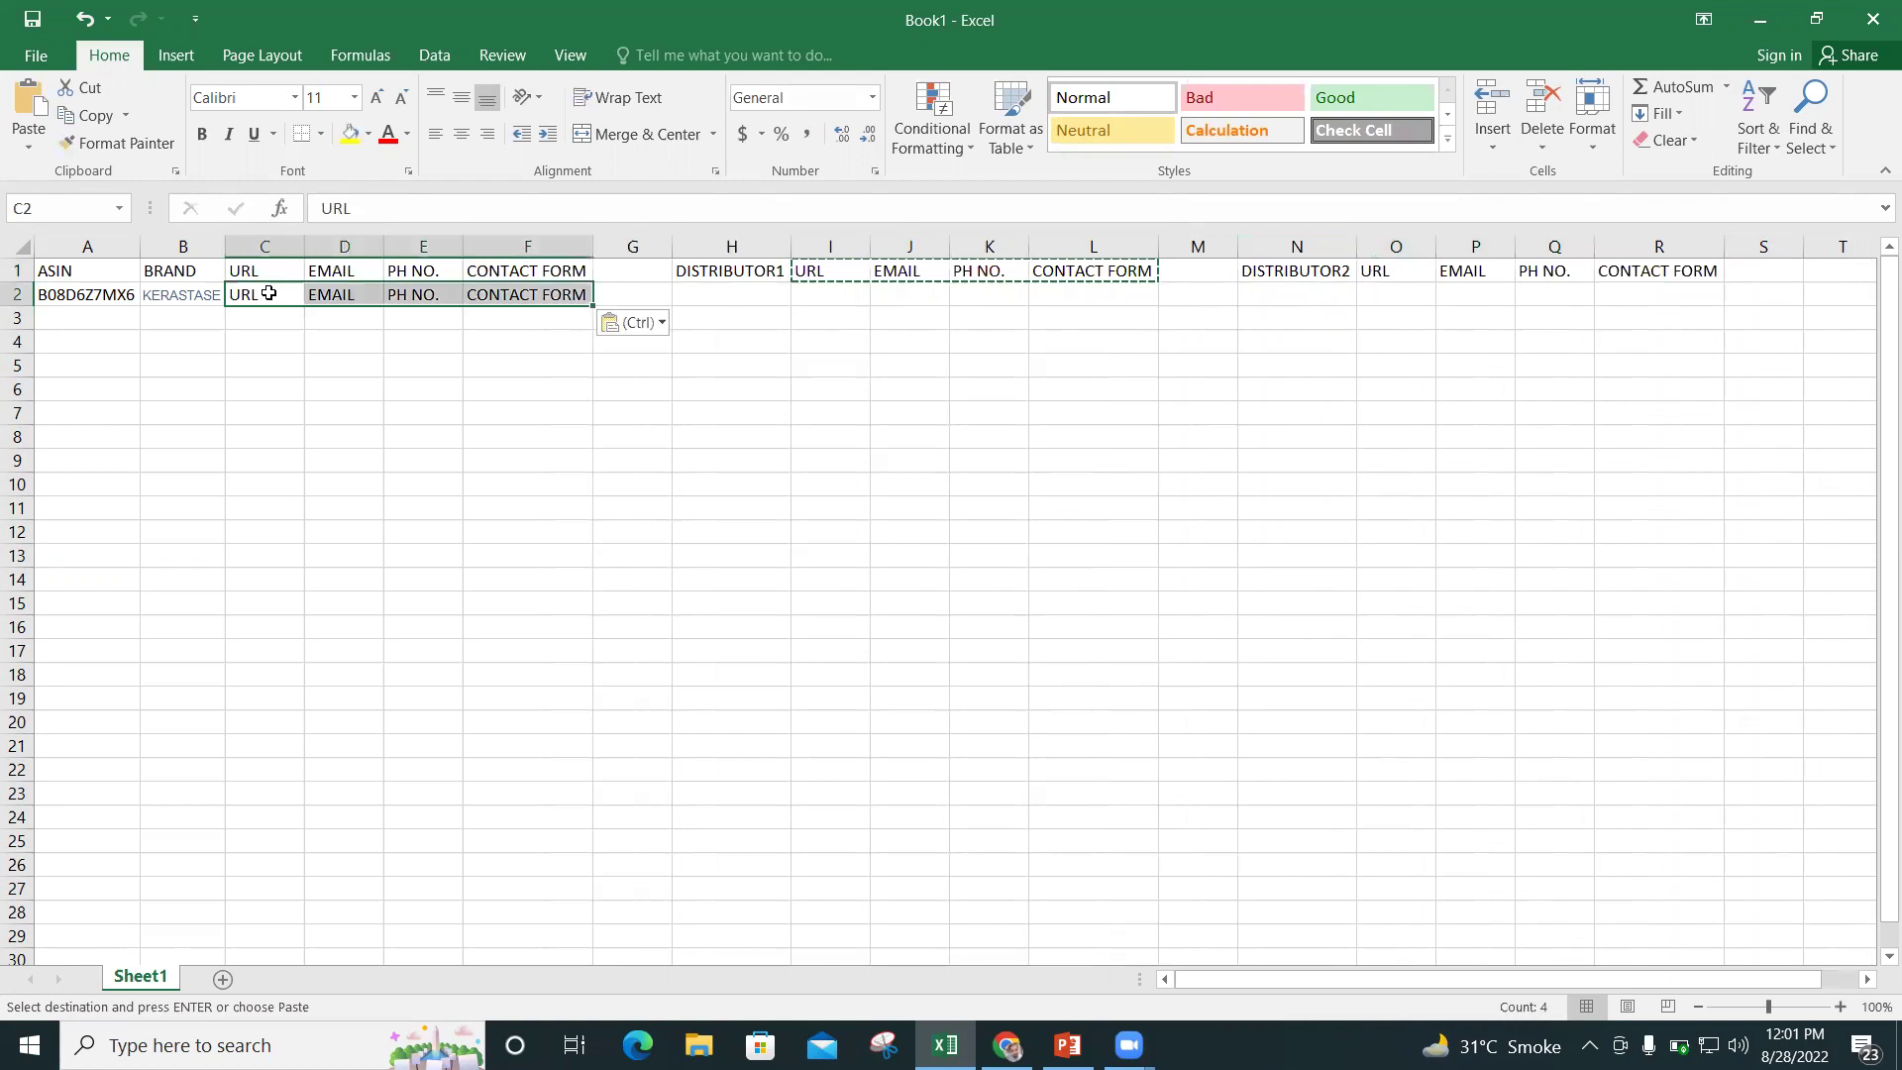
pyautogui.press('BackSpace')
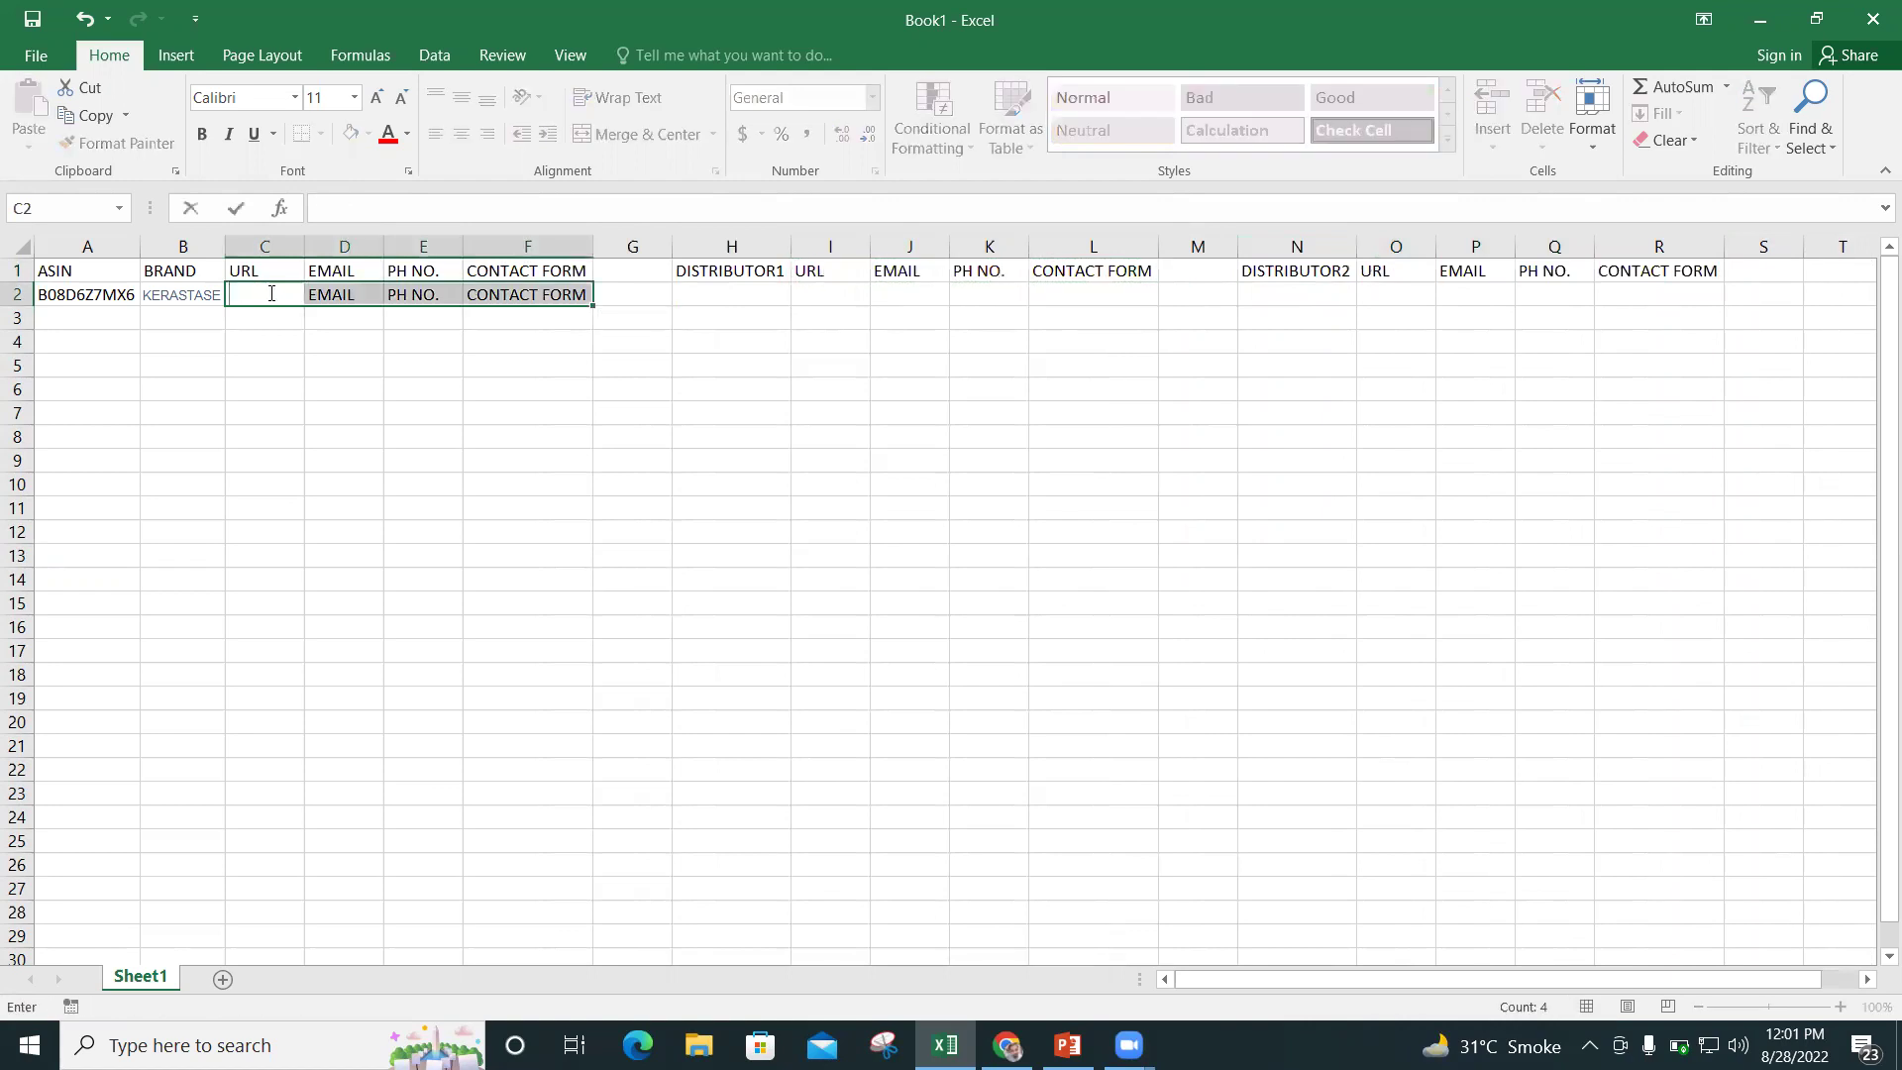
pyautogui.click(581, 294)
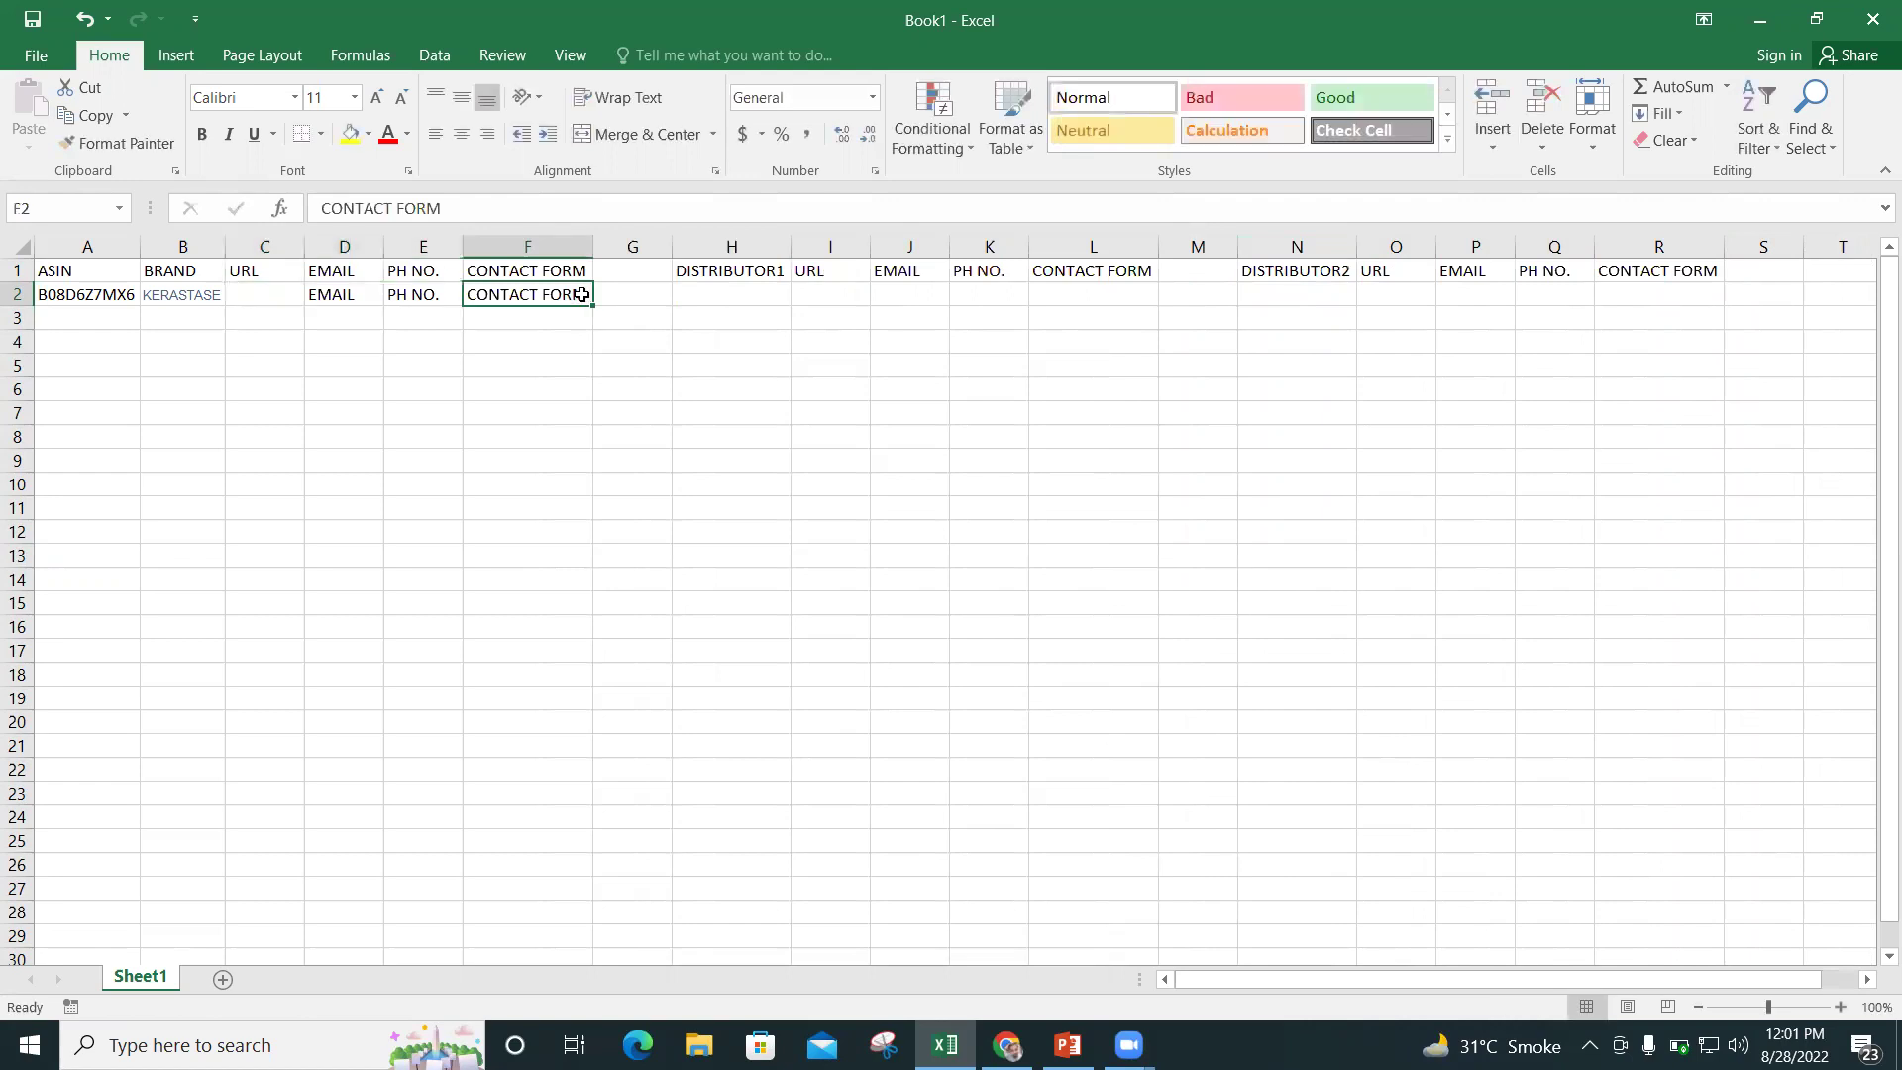
pyautogui.press('Delete')
pyautogui.click(437, 296)
pyautogui.press('Delete')
pyautogui.click(354, 294)
pyautogui.press('Delete')
pyautogui.click(272, 295)
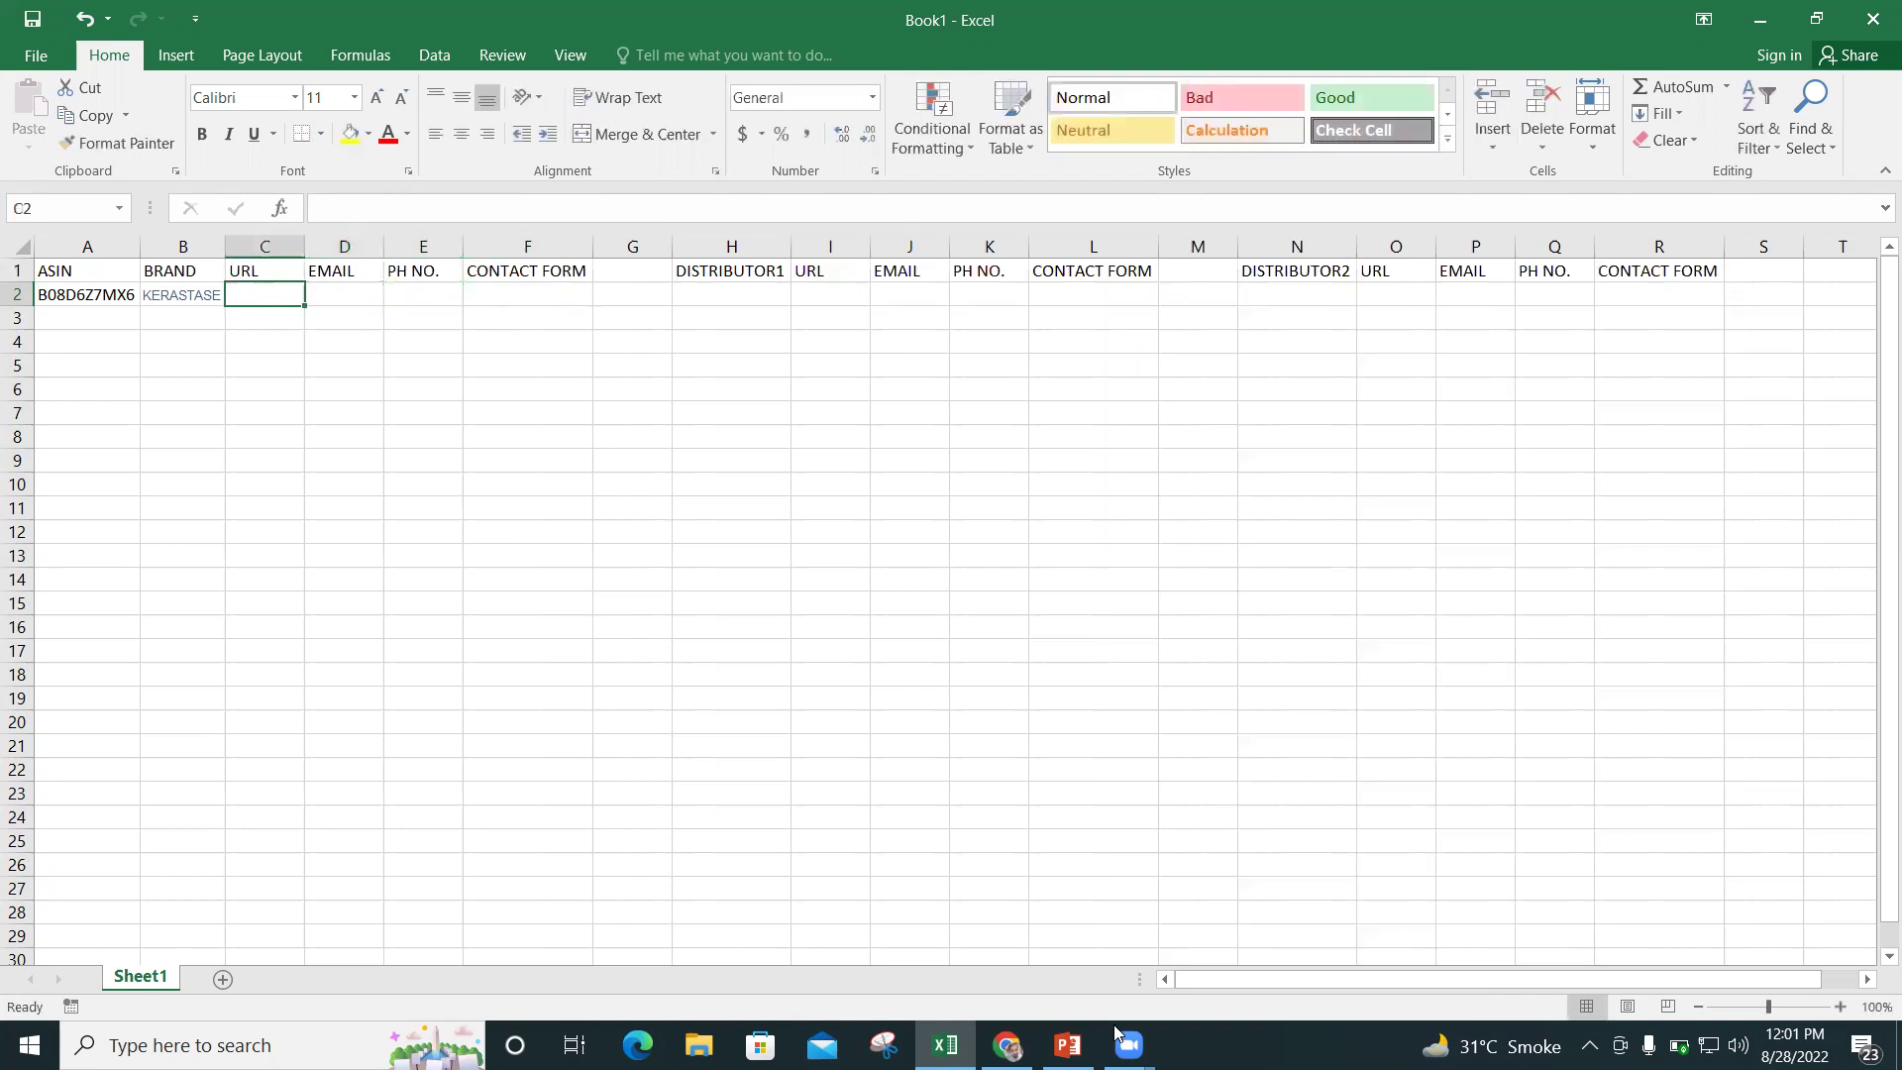
pyautogui.hotkey('alt', 'Tab')
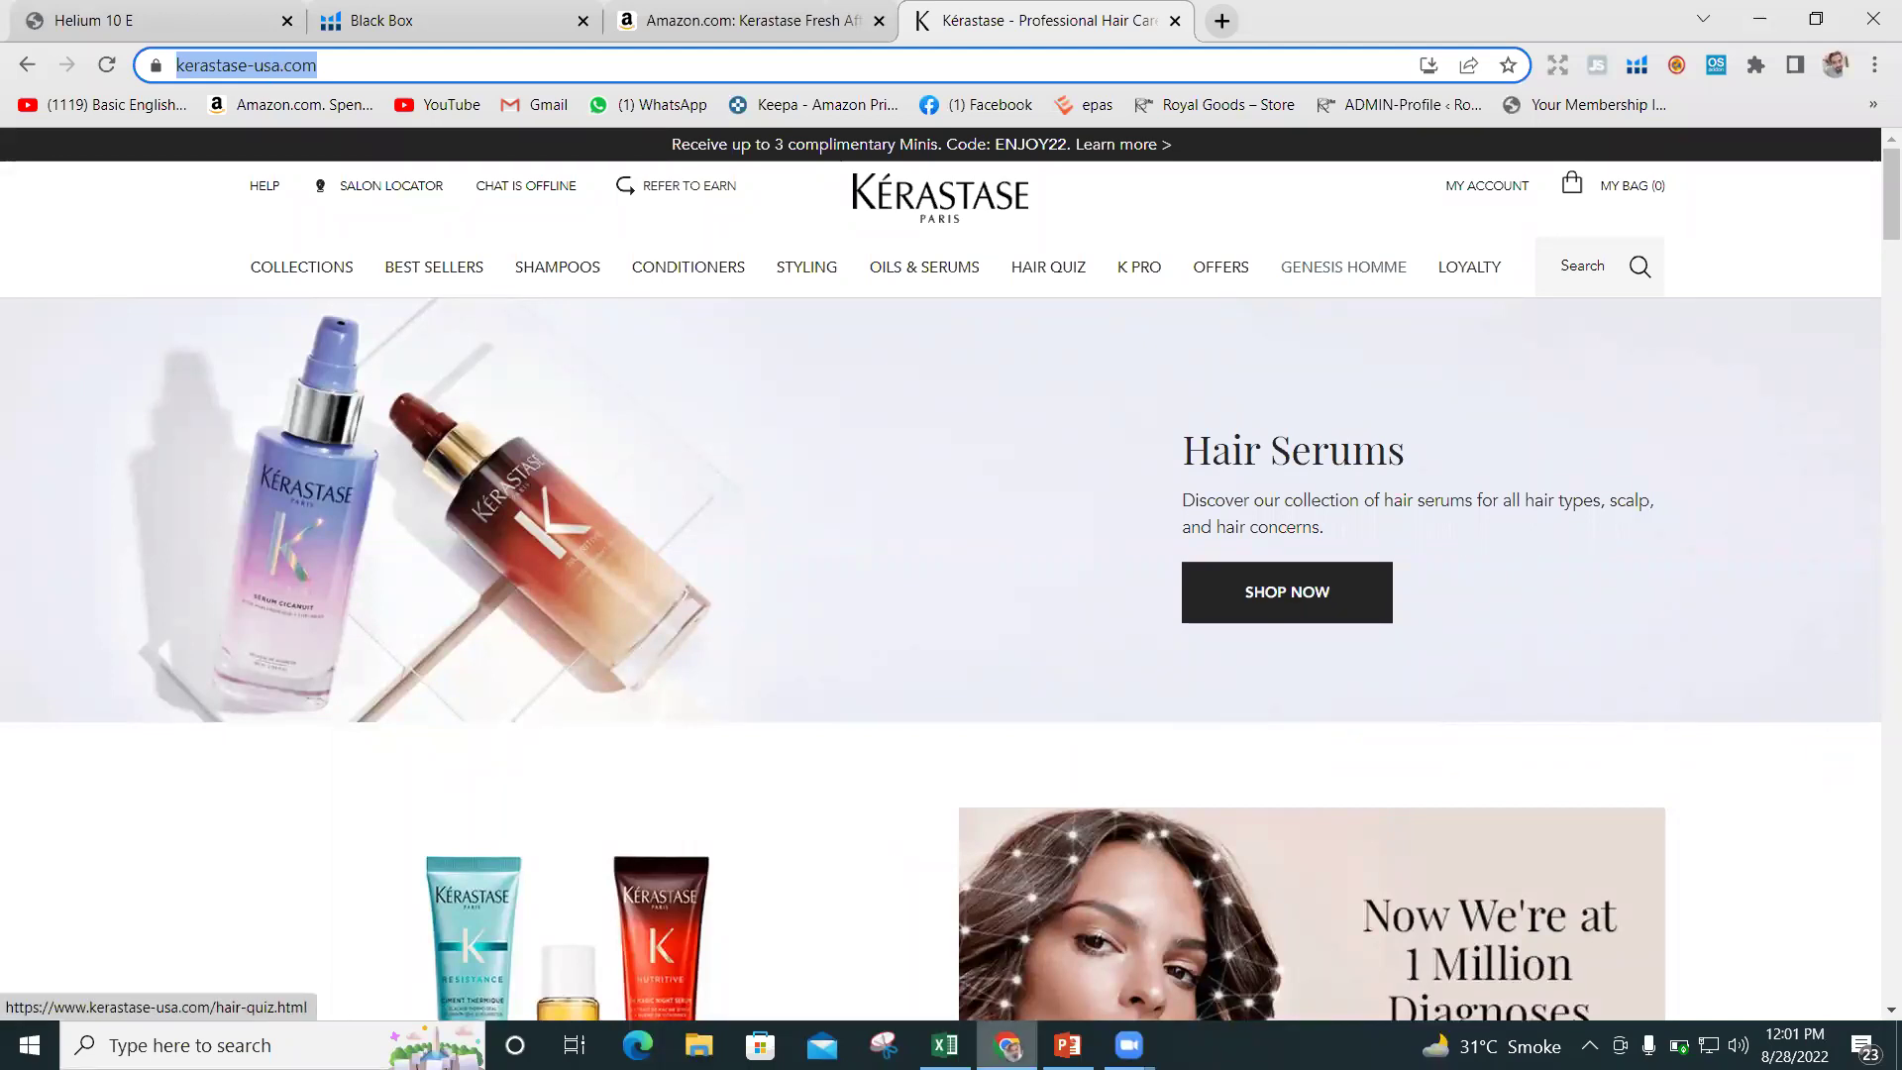
pyautogui.click(945, 1045)
pyautogui.hotkey('ctrl', 'v')
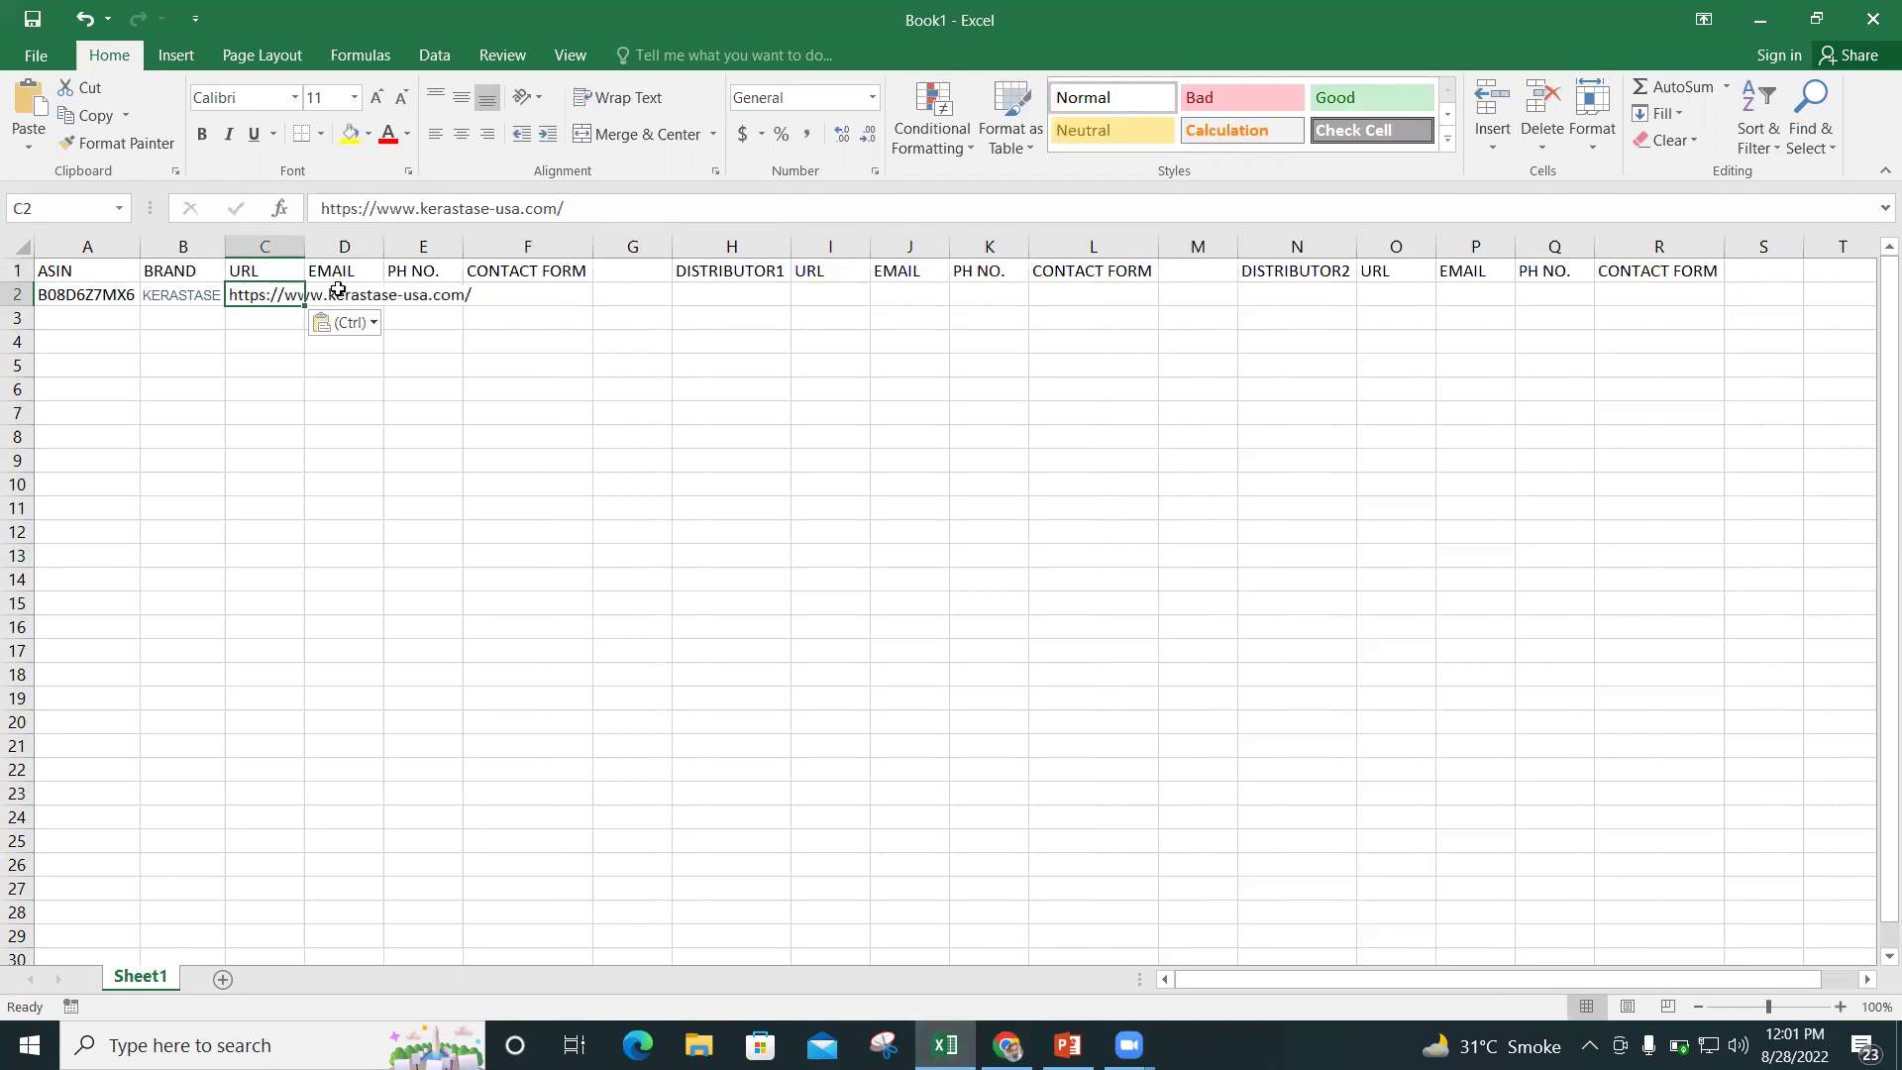
# Copy the customer service phone number from the Kérastase website footer into cell E2 of the Excel sheet under PH NO.
pyautogui.click(337, 296)
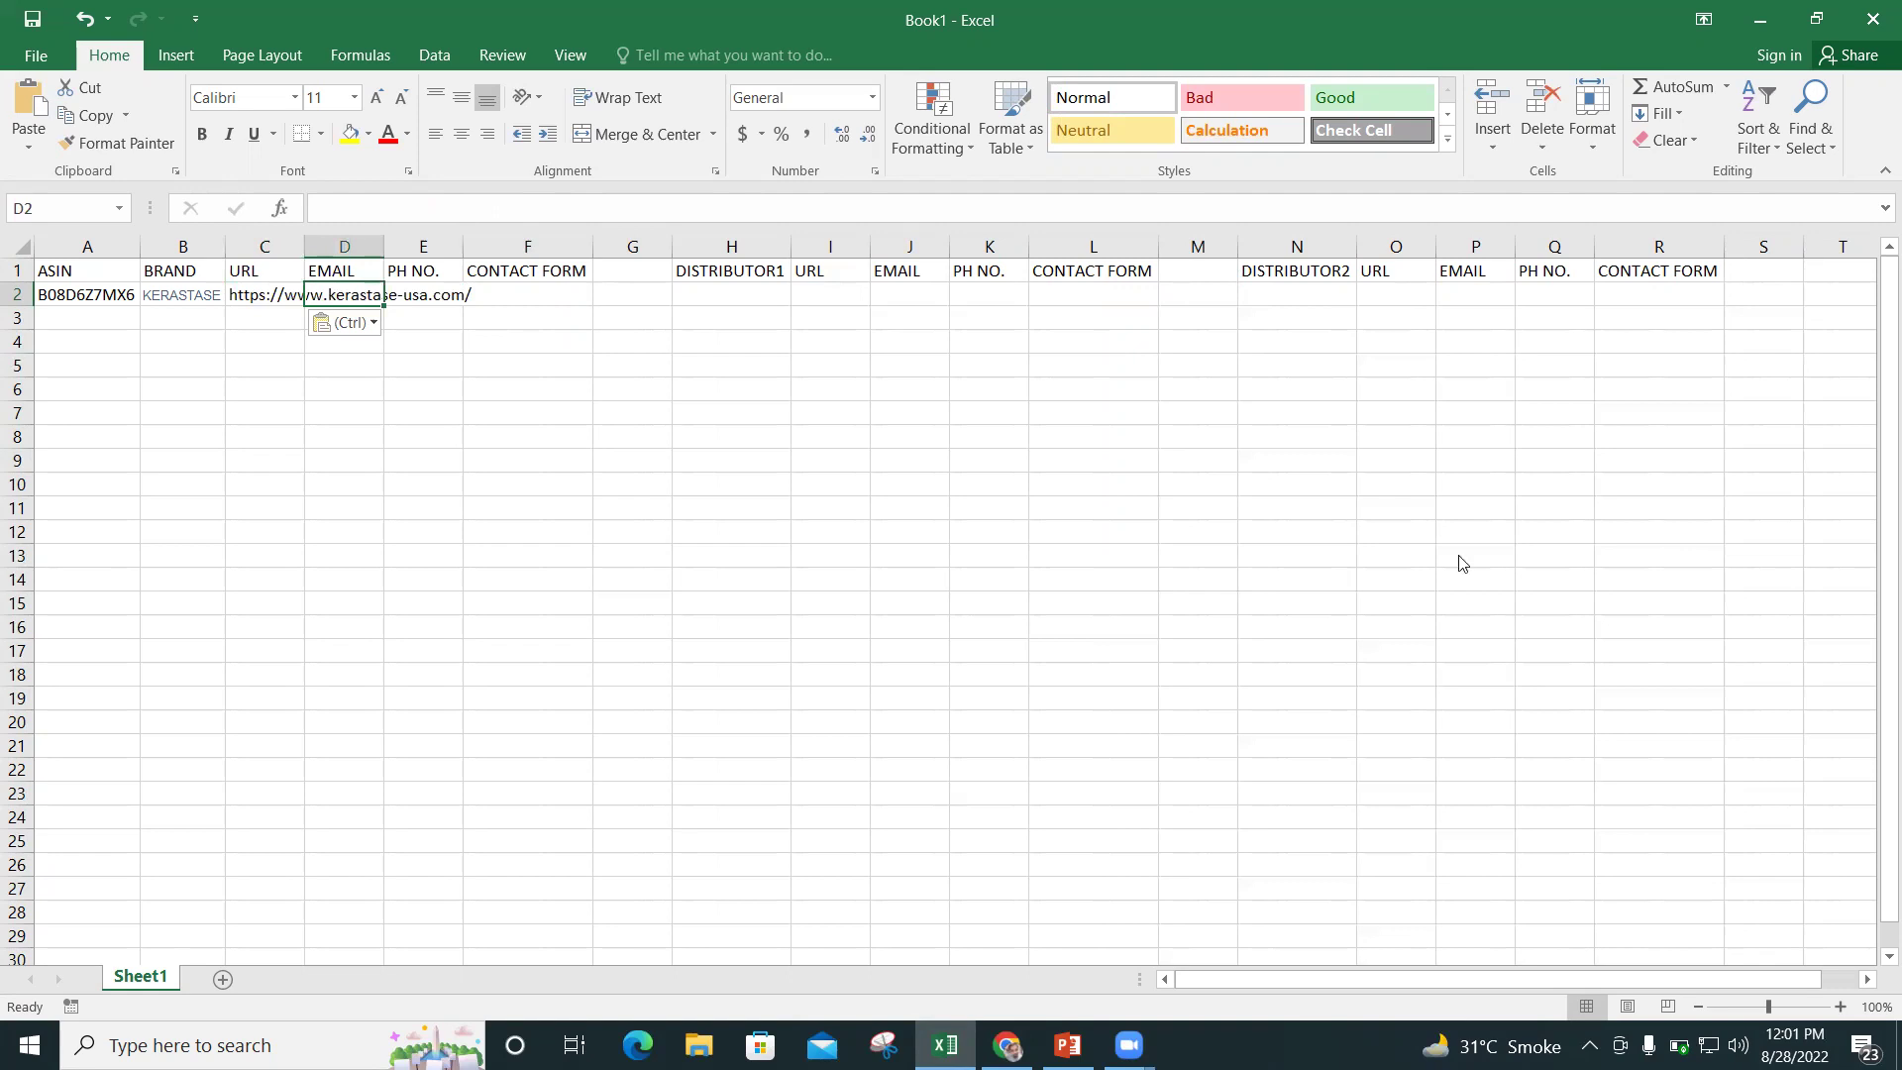
pyautogui.hotkey('alt', 'Tab')
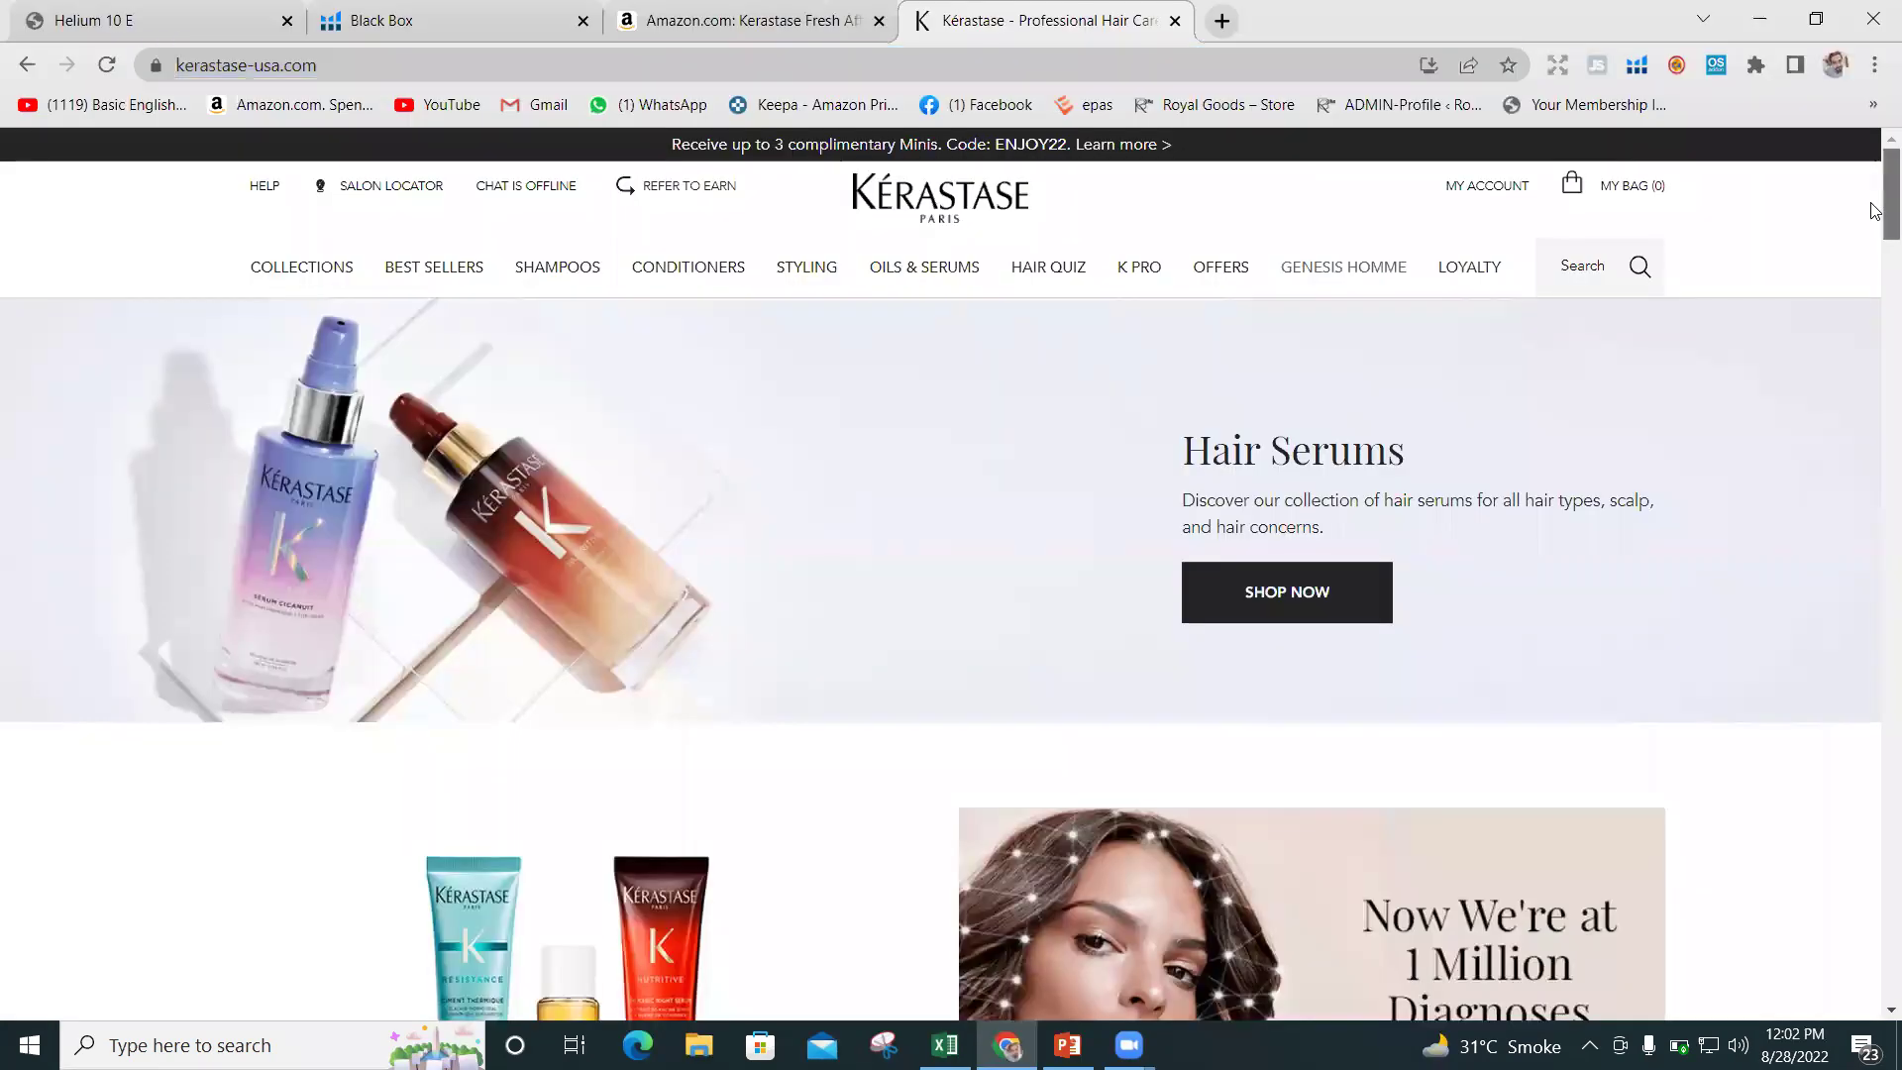
pyautogui.scroll(-15, 951, 575)
pyautogui.scroll(-10, 1406, 795)
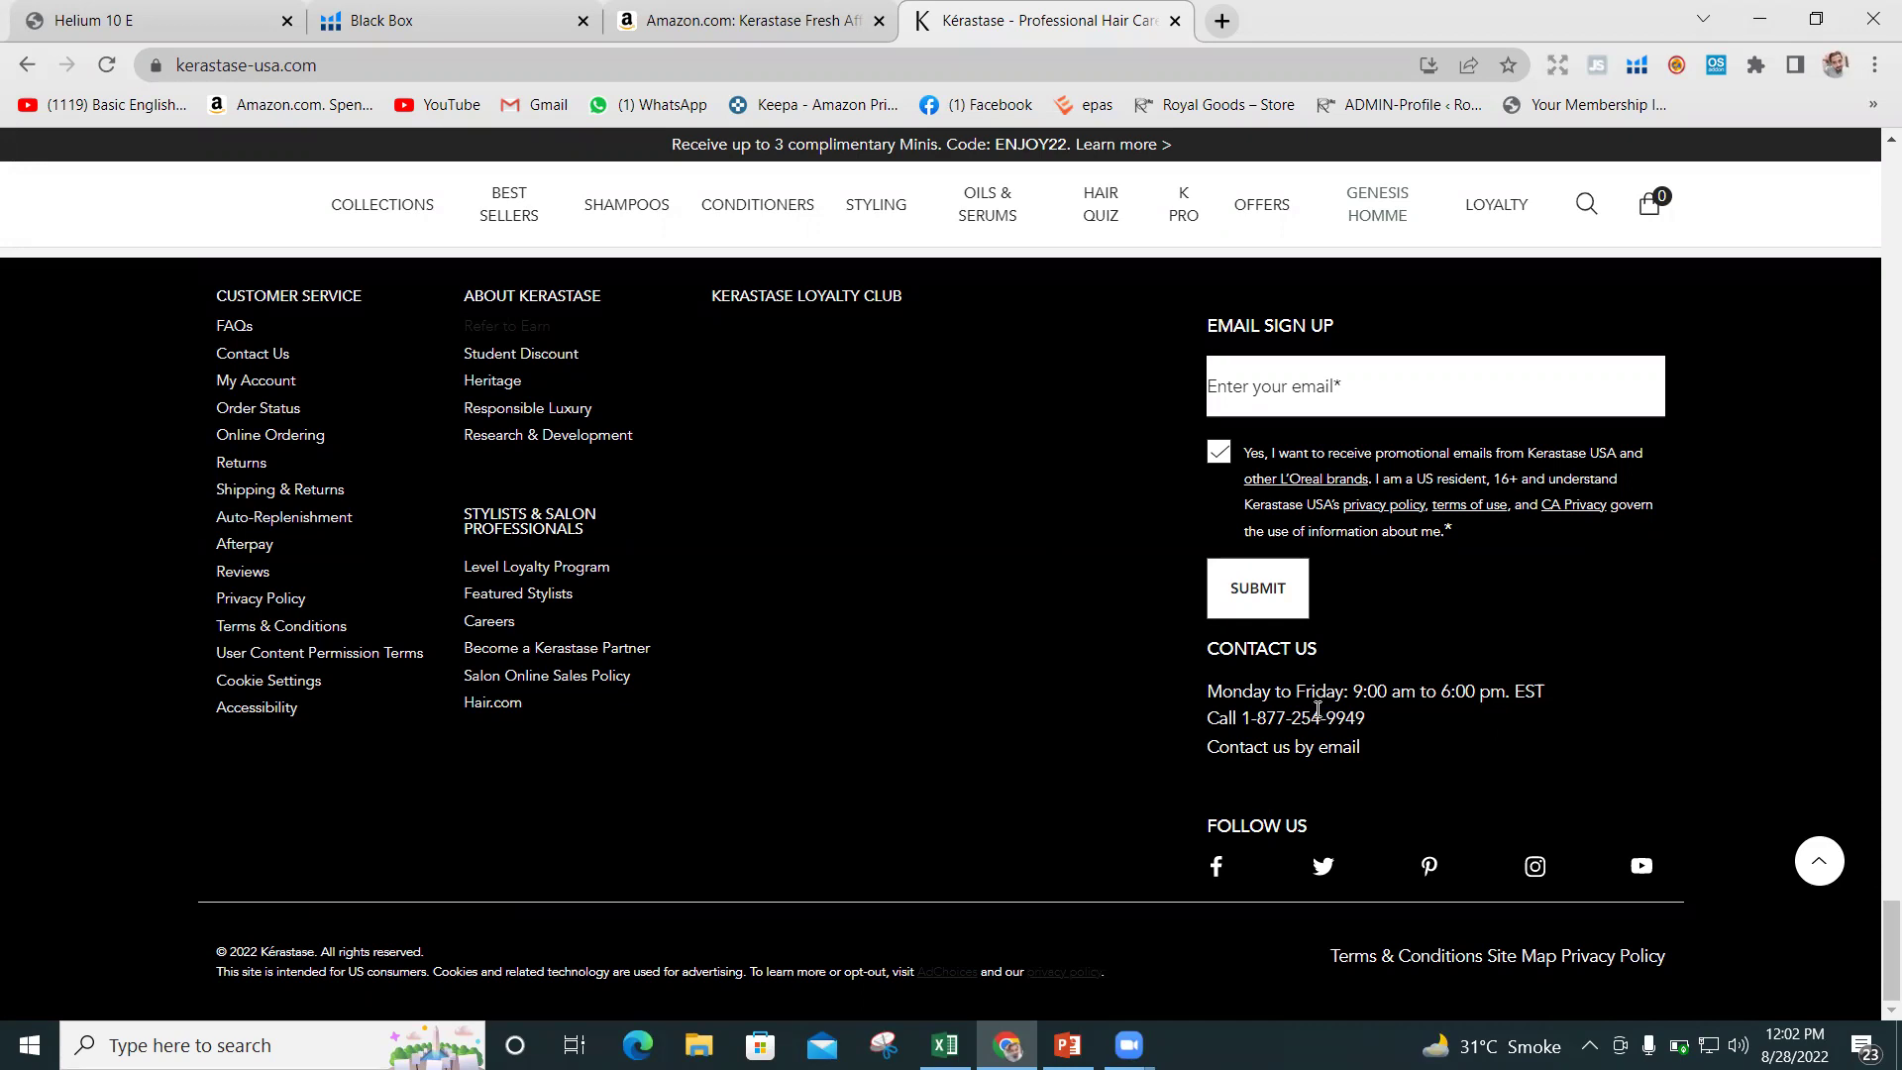
pyautogui.moveTo(1363, 713); pyautogui.dragTo(1244, 721)
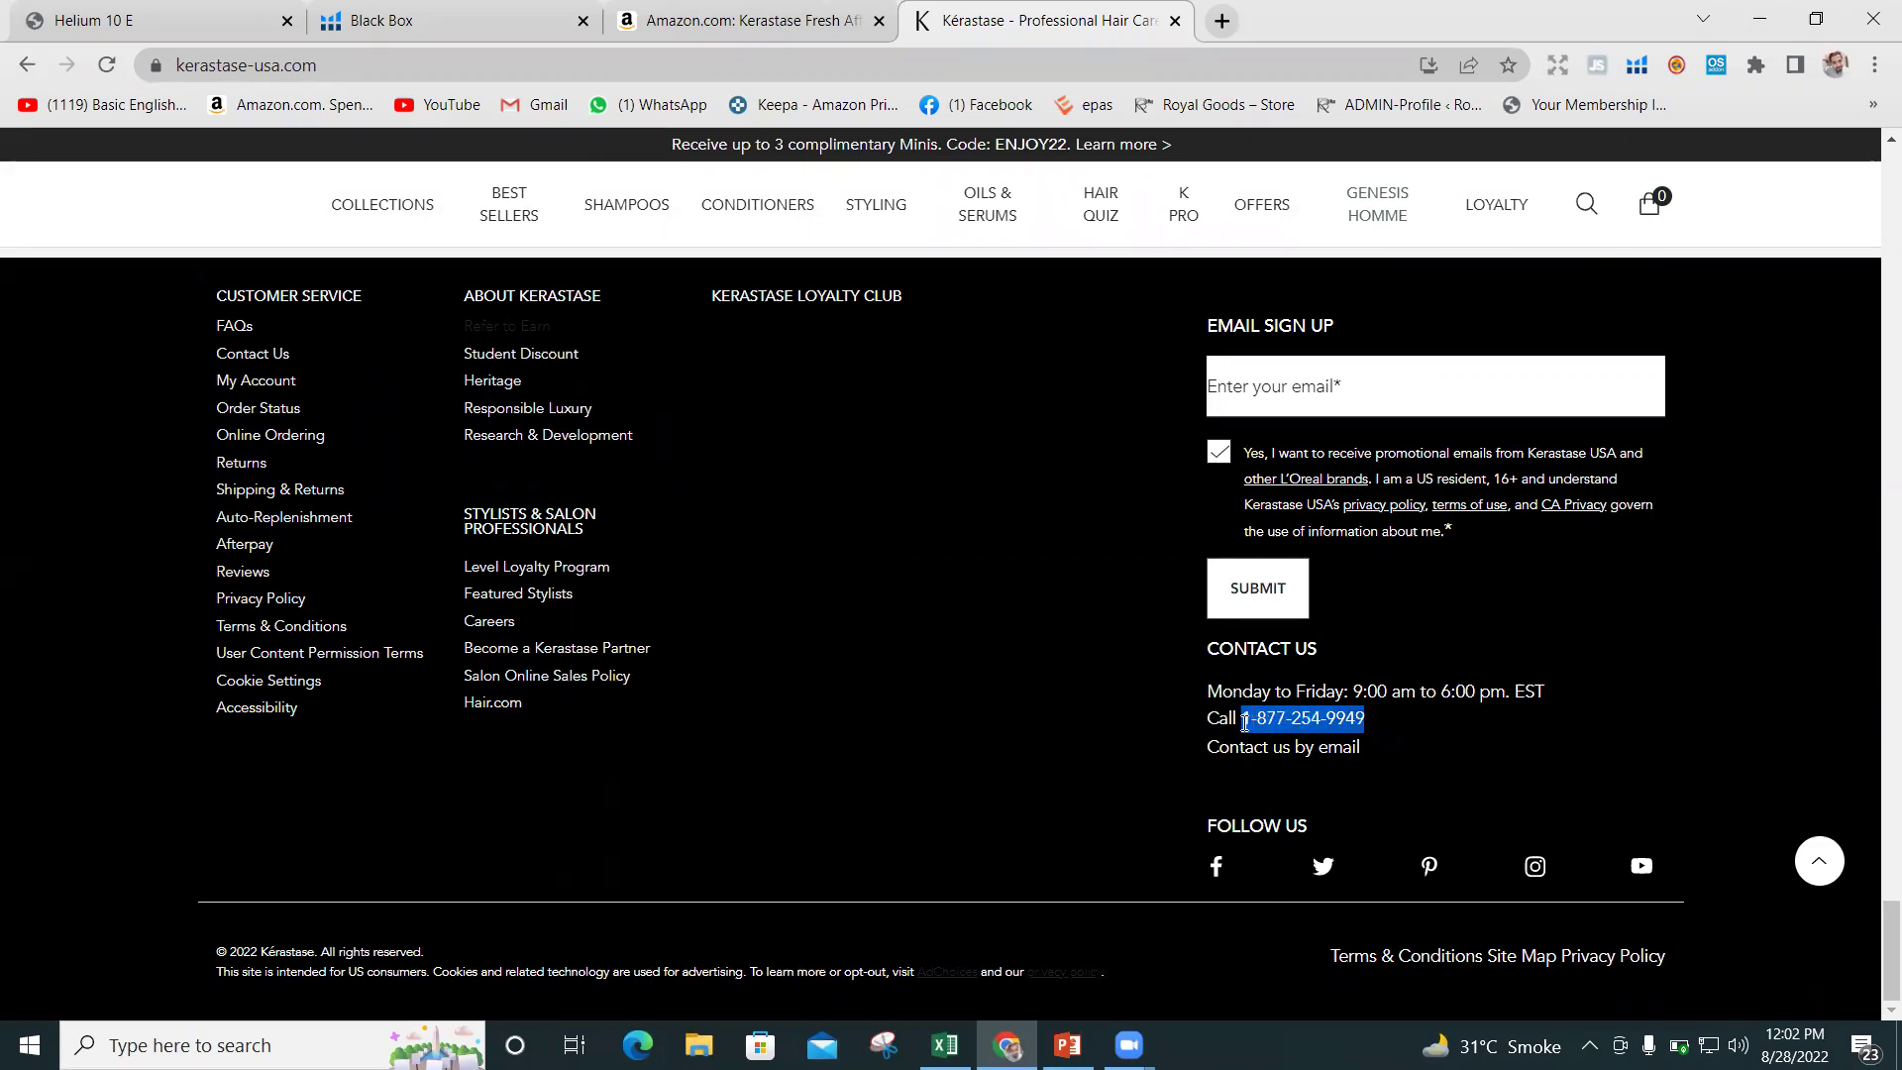
pyautogui.click(957, 1033)
pyautogui.click(429, 300)
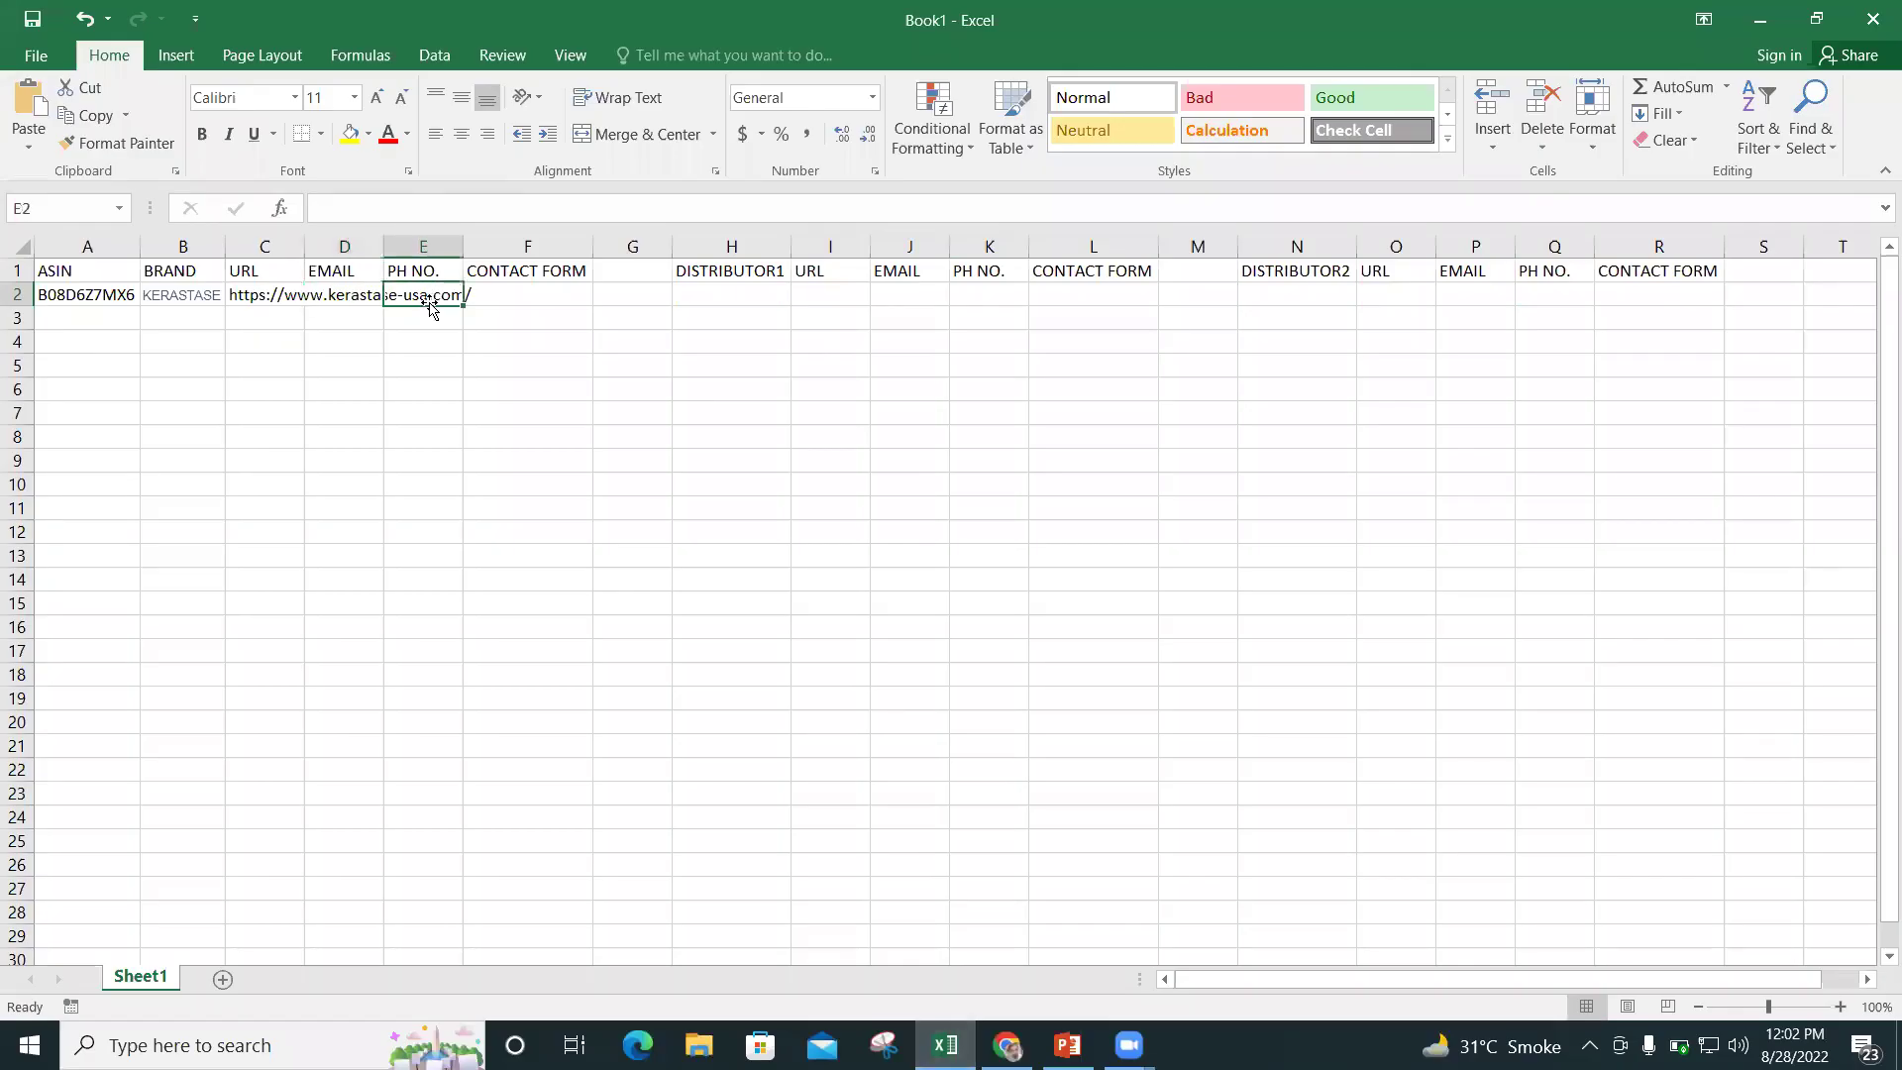
pyautogui.hotkey('ctrl', 'v')
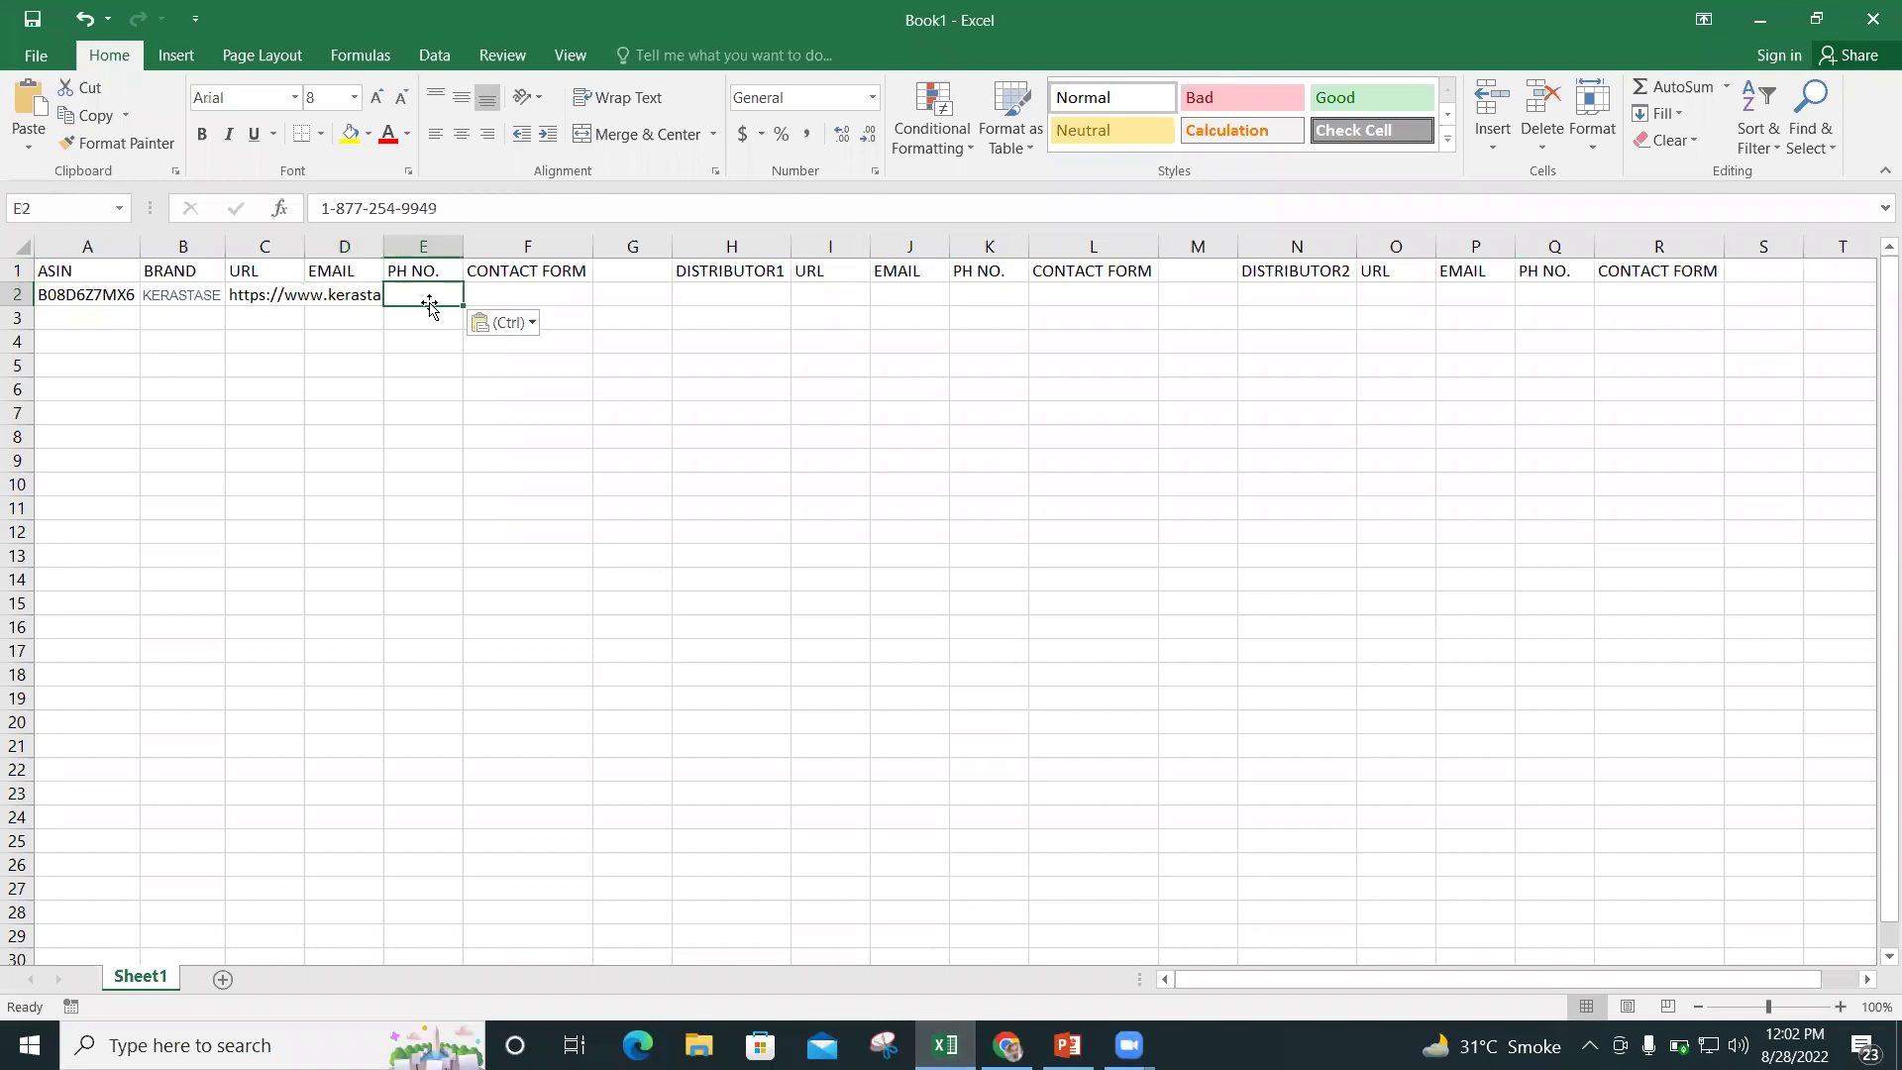
# Remove the leading country code and hyphen from the phone number in E2 and colour its text red.
pyautogui.click(337, 208)
pyautogui.press('BackSpace')
pyautogui.press('BackSpace')
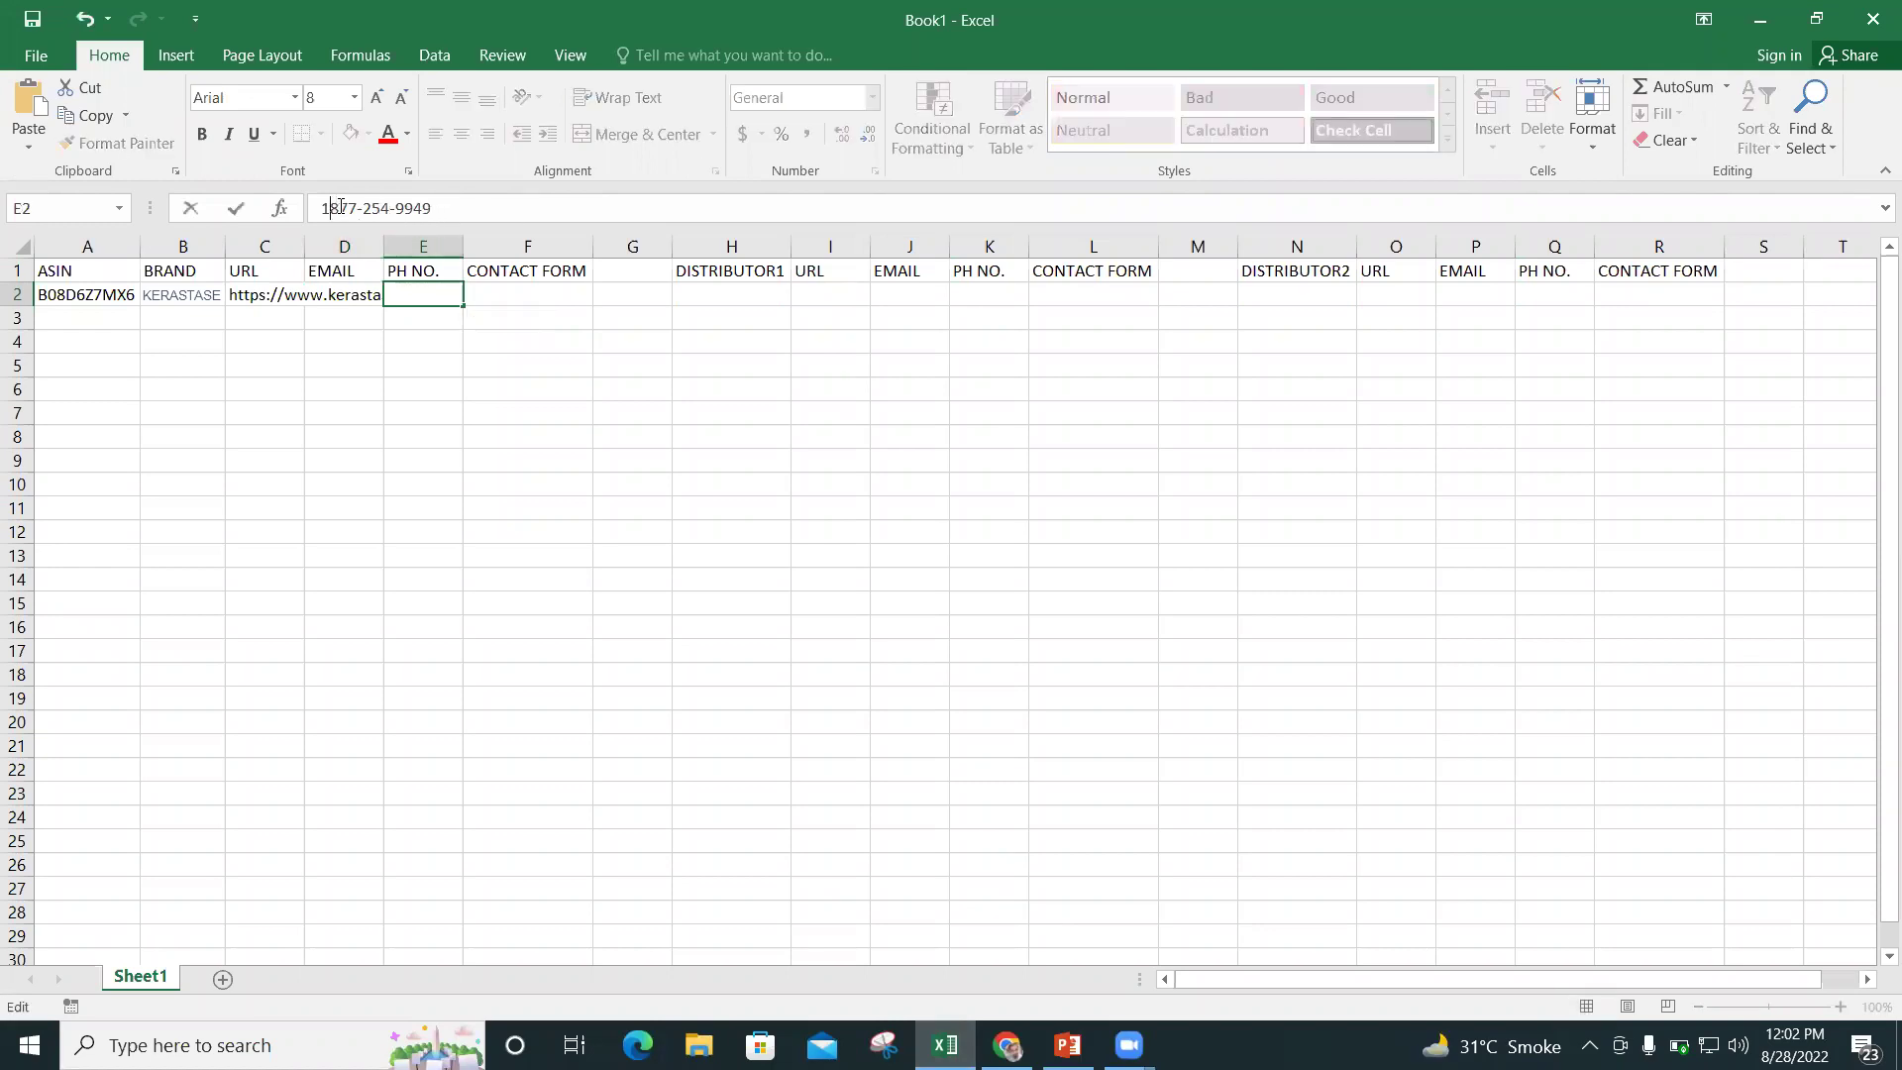
pyautogui.press('Return')
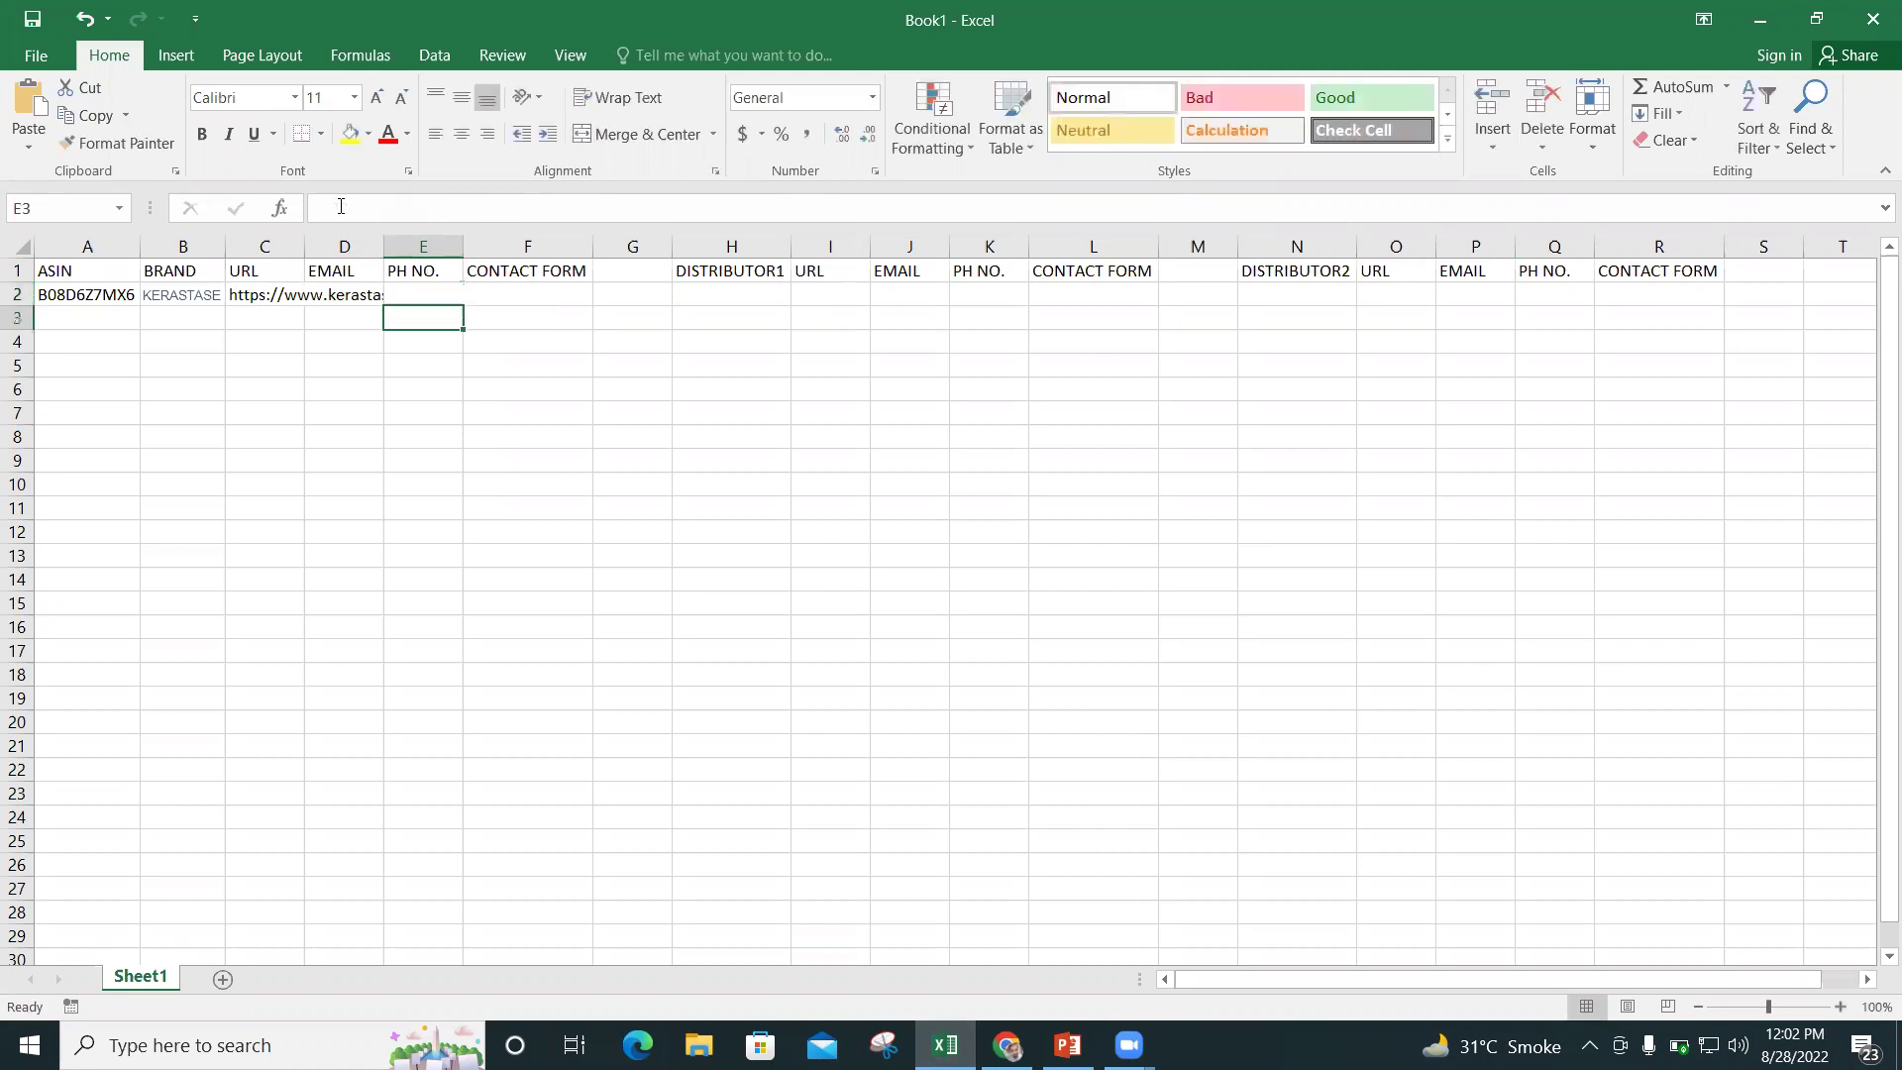
pyautogui.click(440, 294)
pyautogui.click(387, 135)
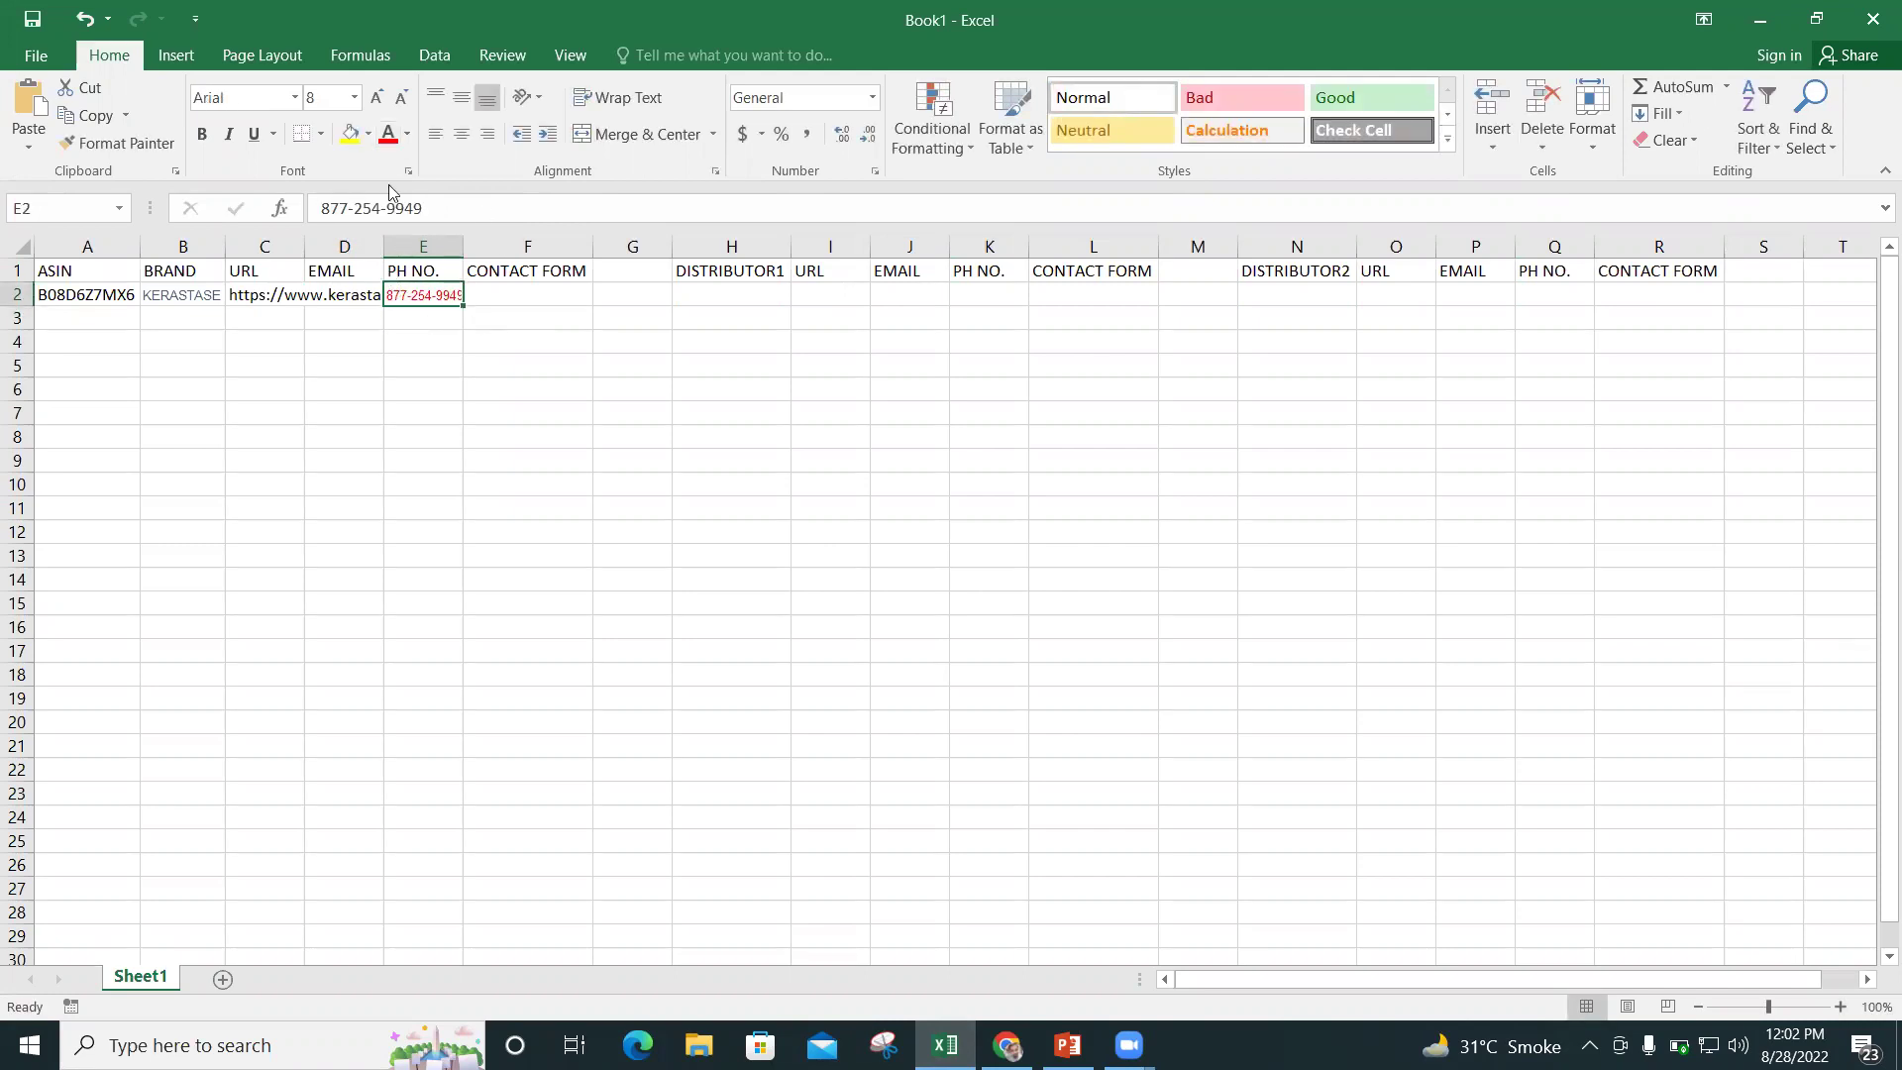
# Switch to Chrome, open the Kérastase email contact page from the site footer and check the form's subject options.
pyautogui.click(362, 297)
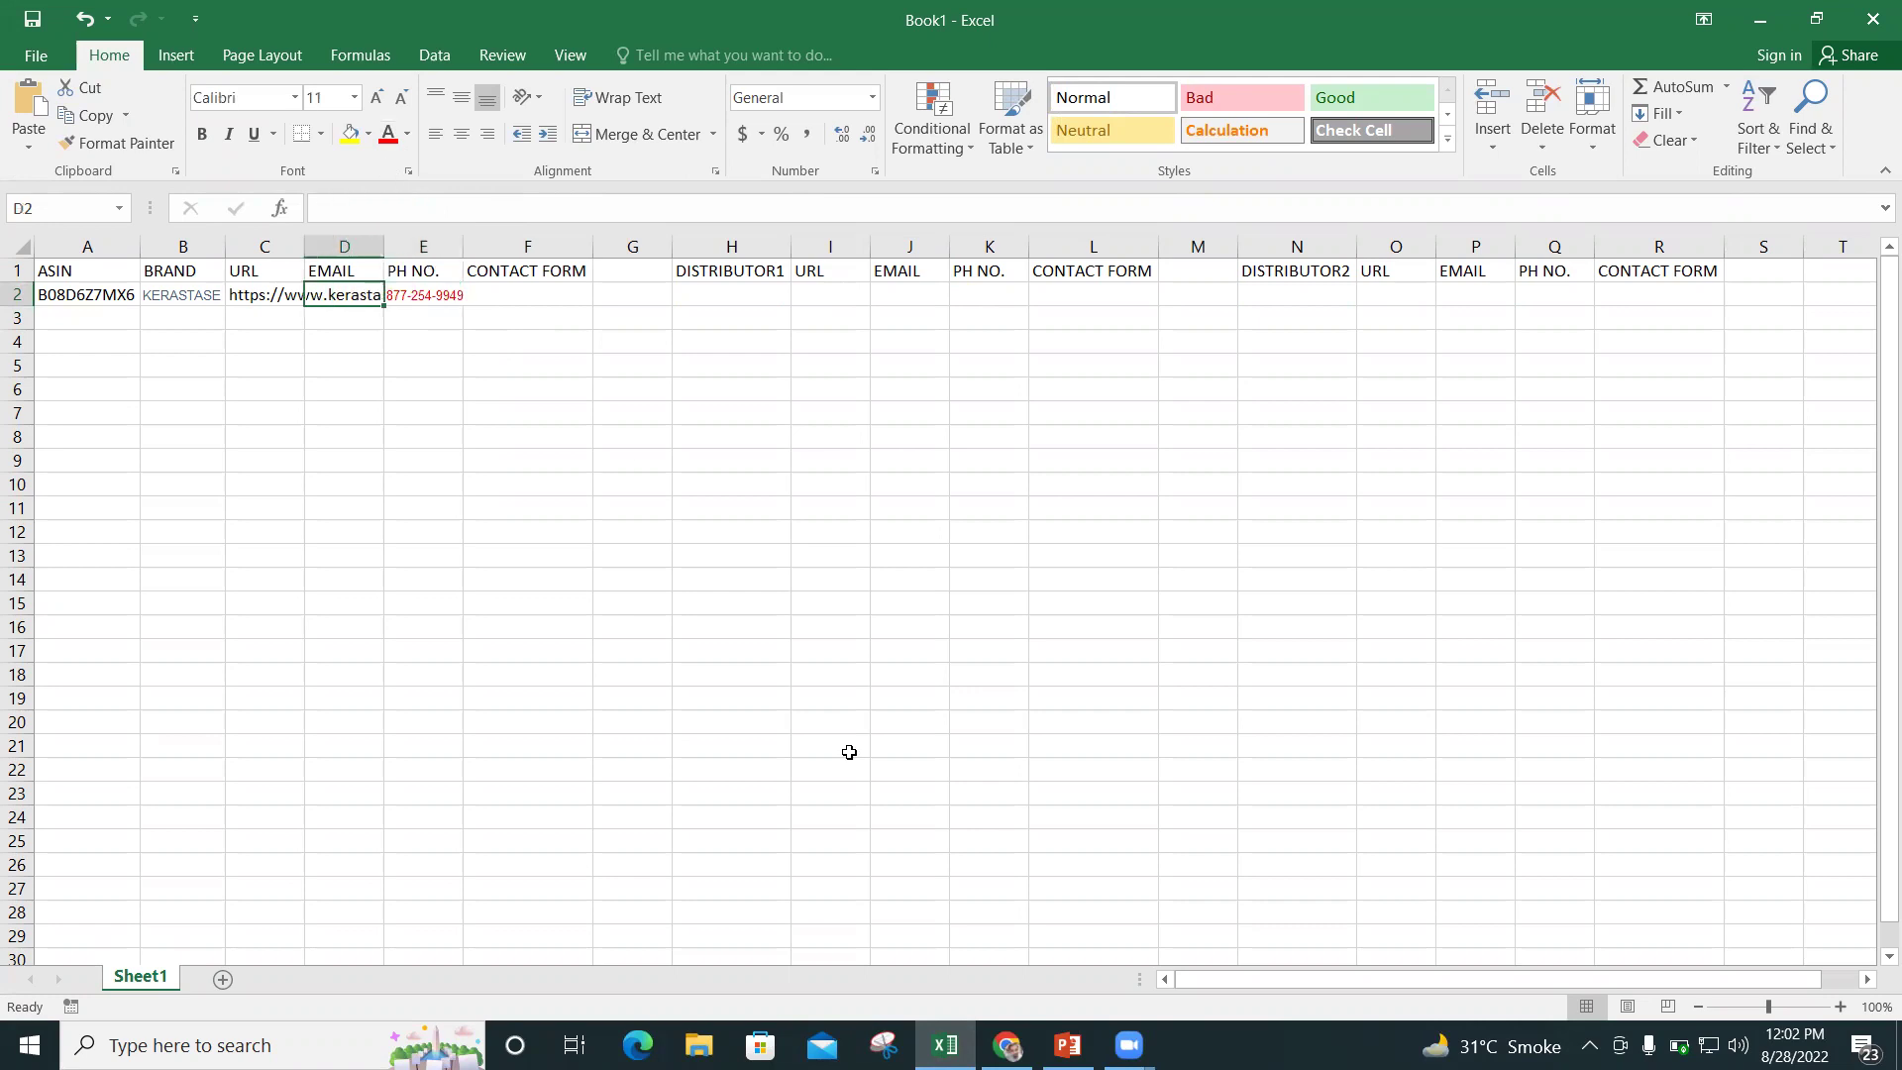
pyautogui.click(1006, 1045)
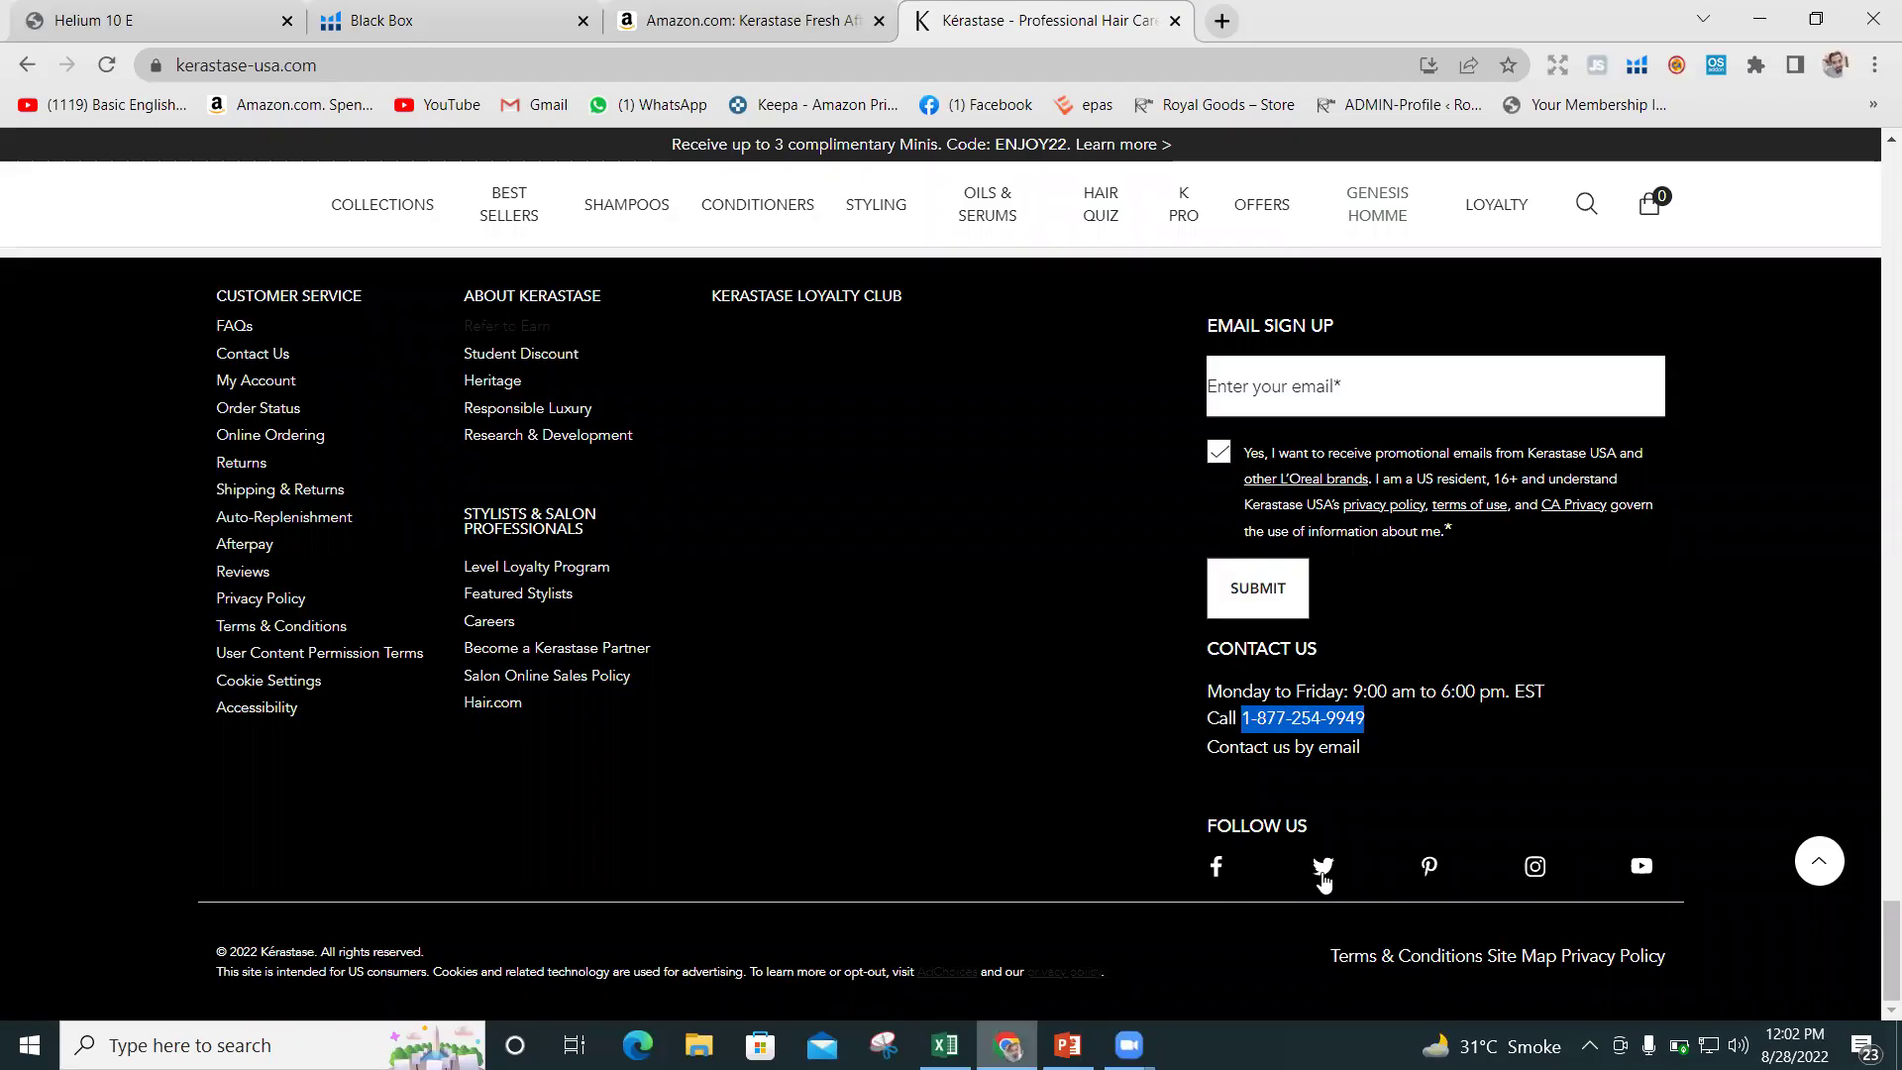
pyautogui.click(1330, 750)
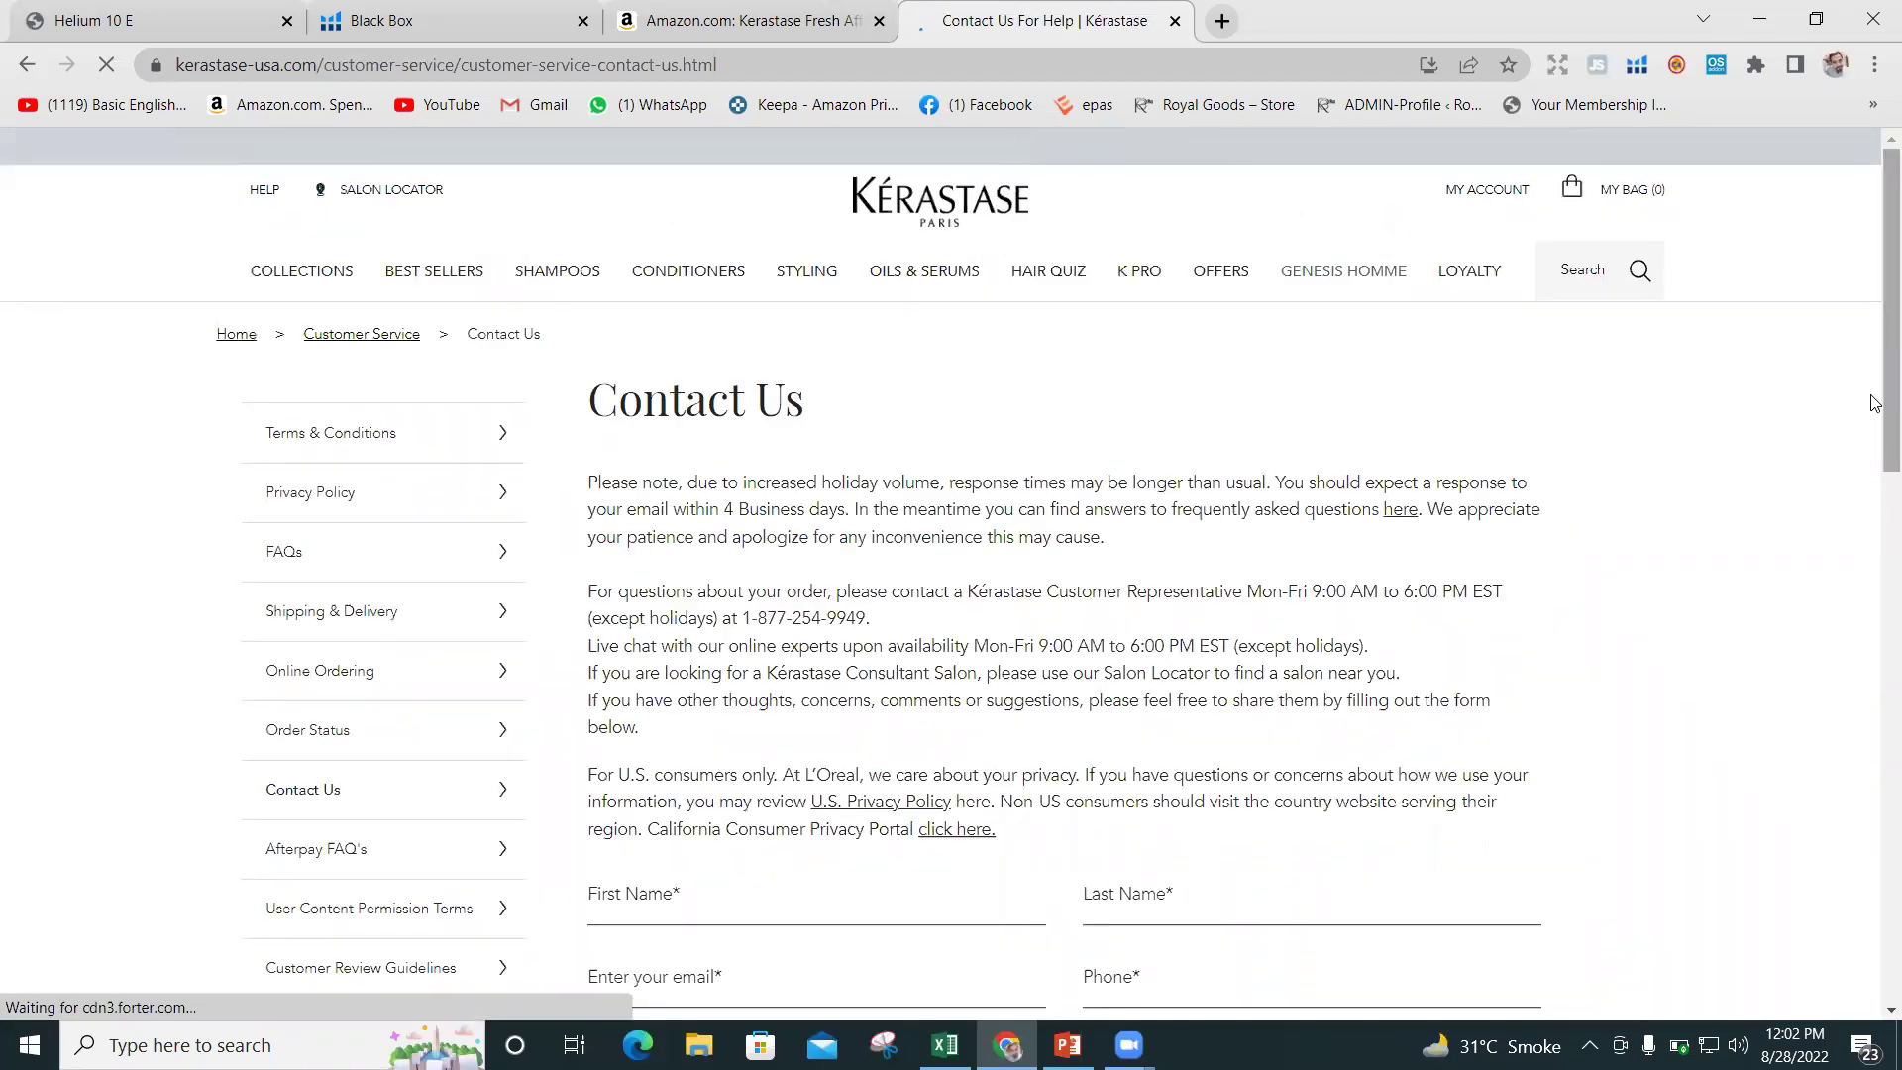
pyautogui.moveTo(1874, 403); pyautogui.dragTo(1875, 588)
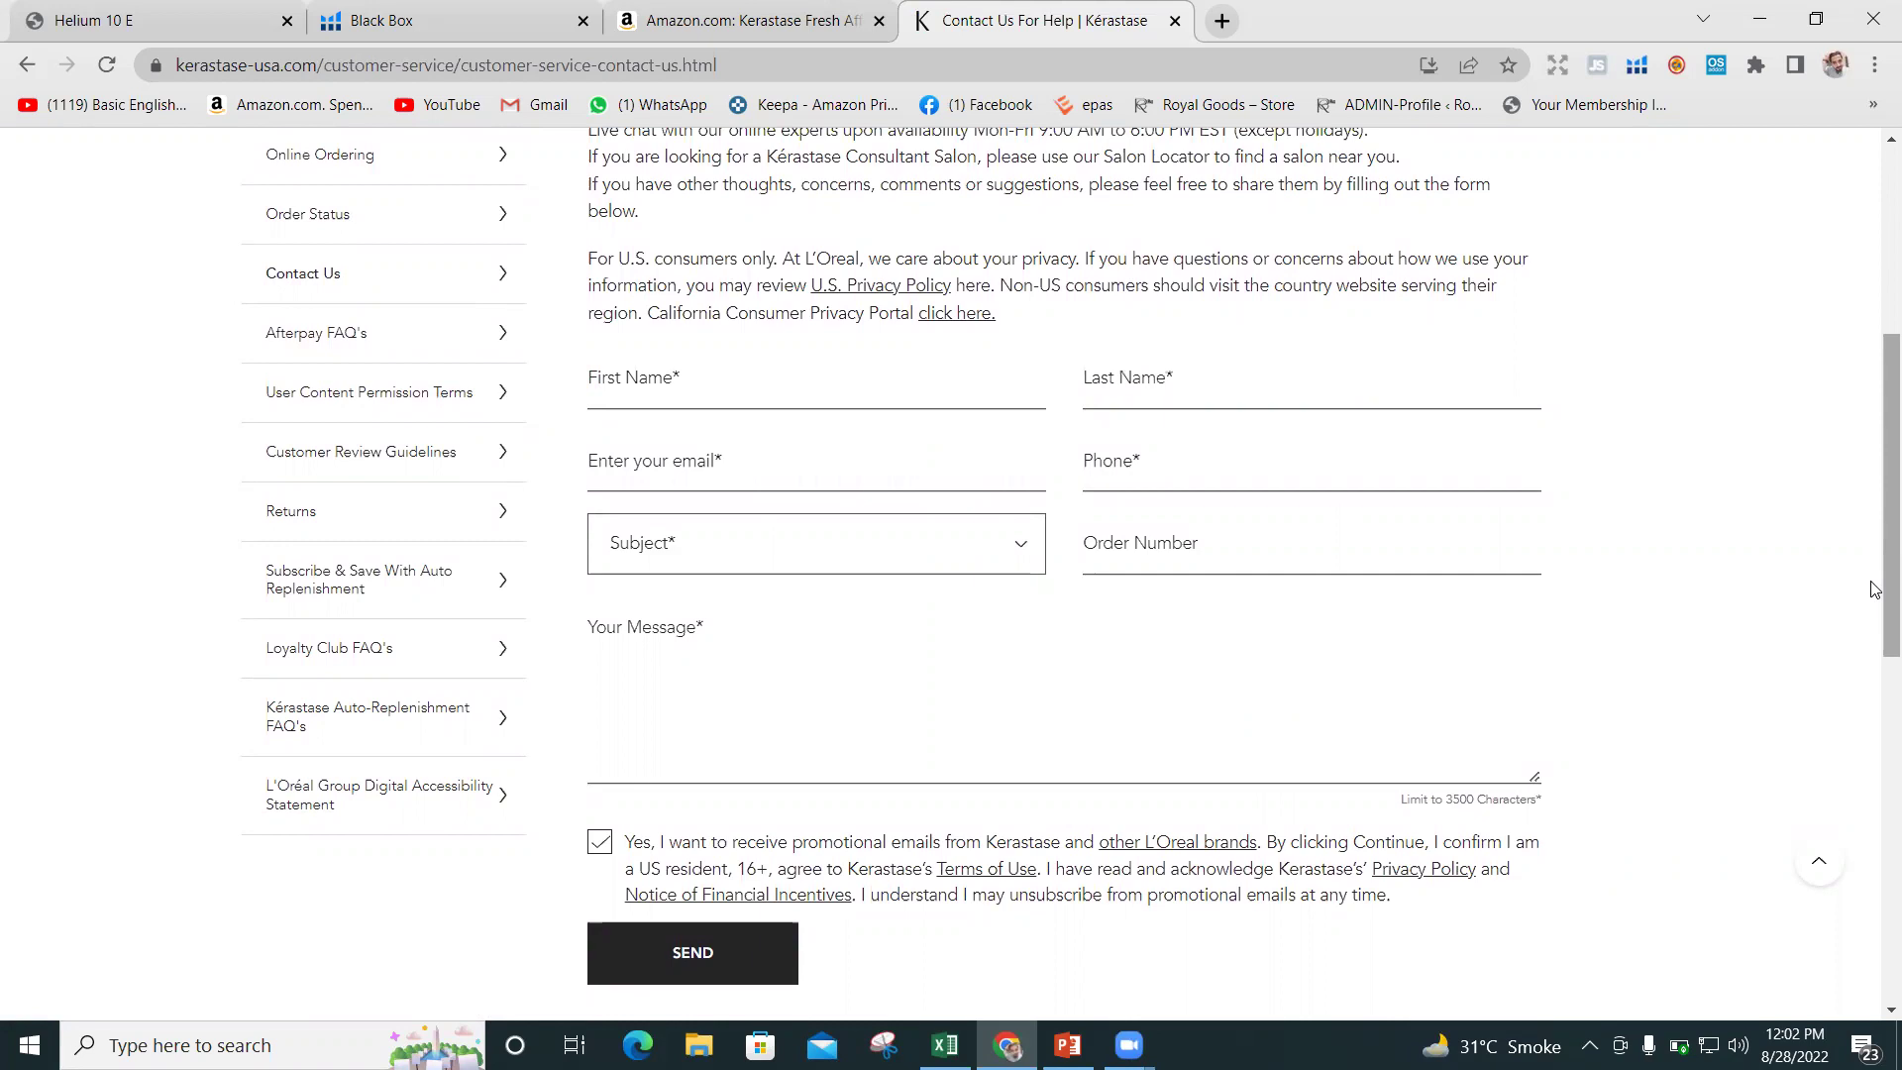
pyautogui.click(1024, 573)
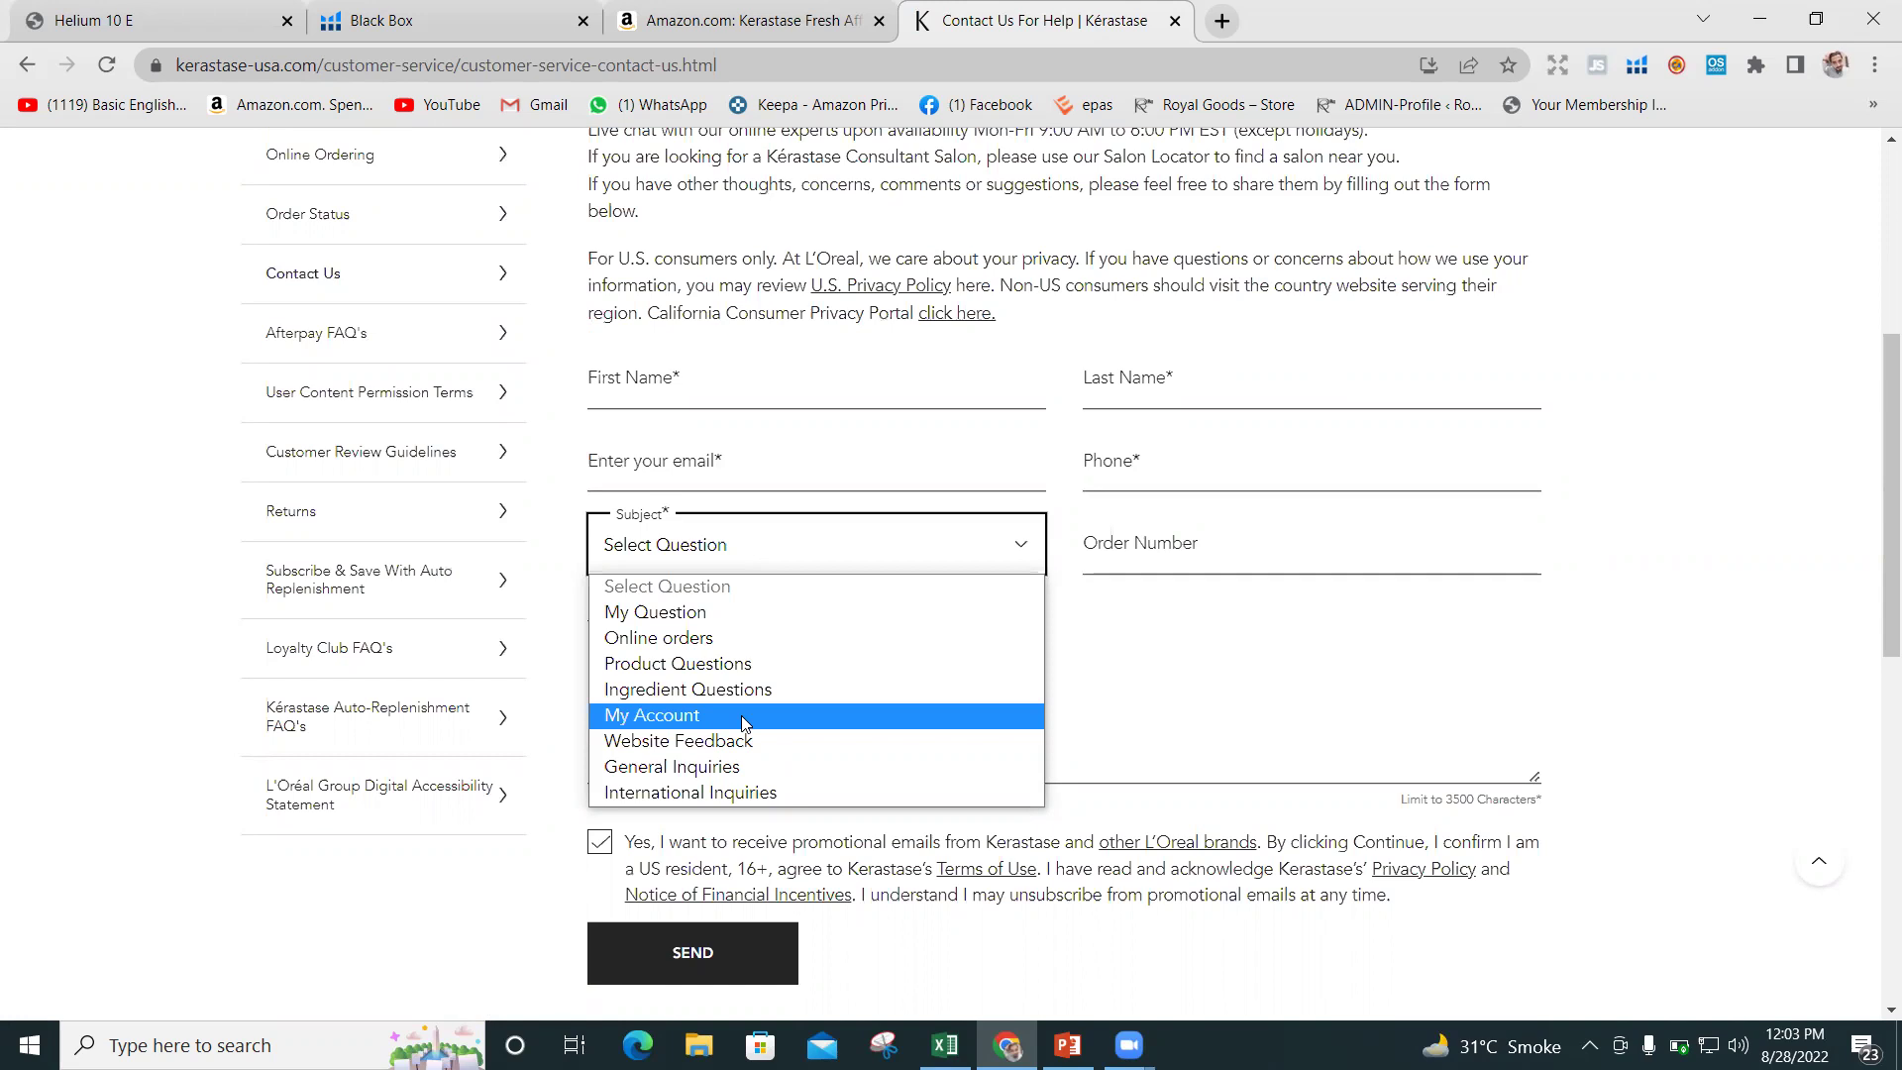
pyautogui.click(1218, 629)
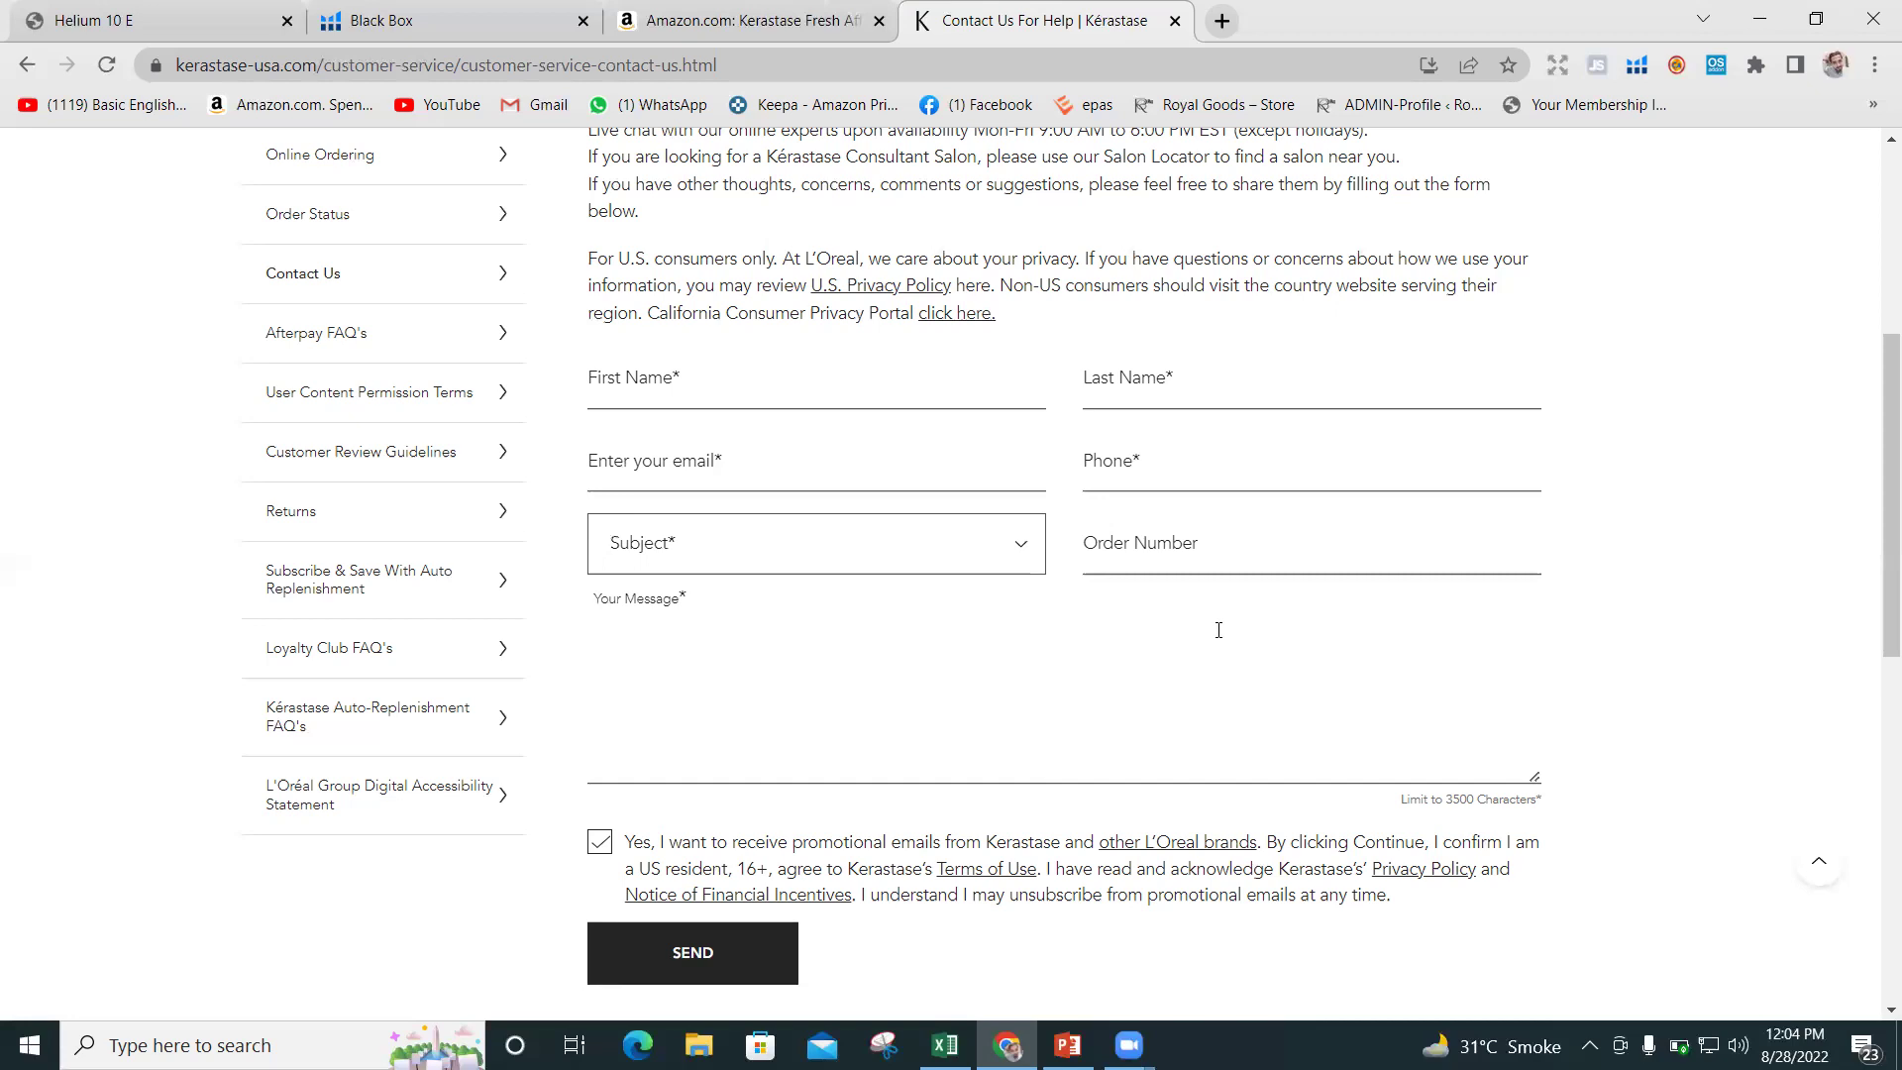
# Copy the Kérastase contact page's web address into cell F2 of the Excel sheet under CONTACT FORM.
pyautogui.click(481, 64)
pyautogui.hotkey('ctrl', 'c')
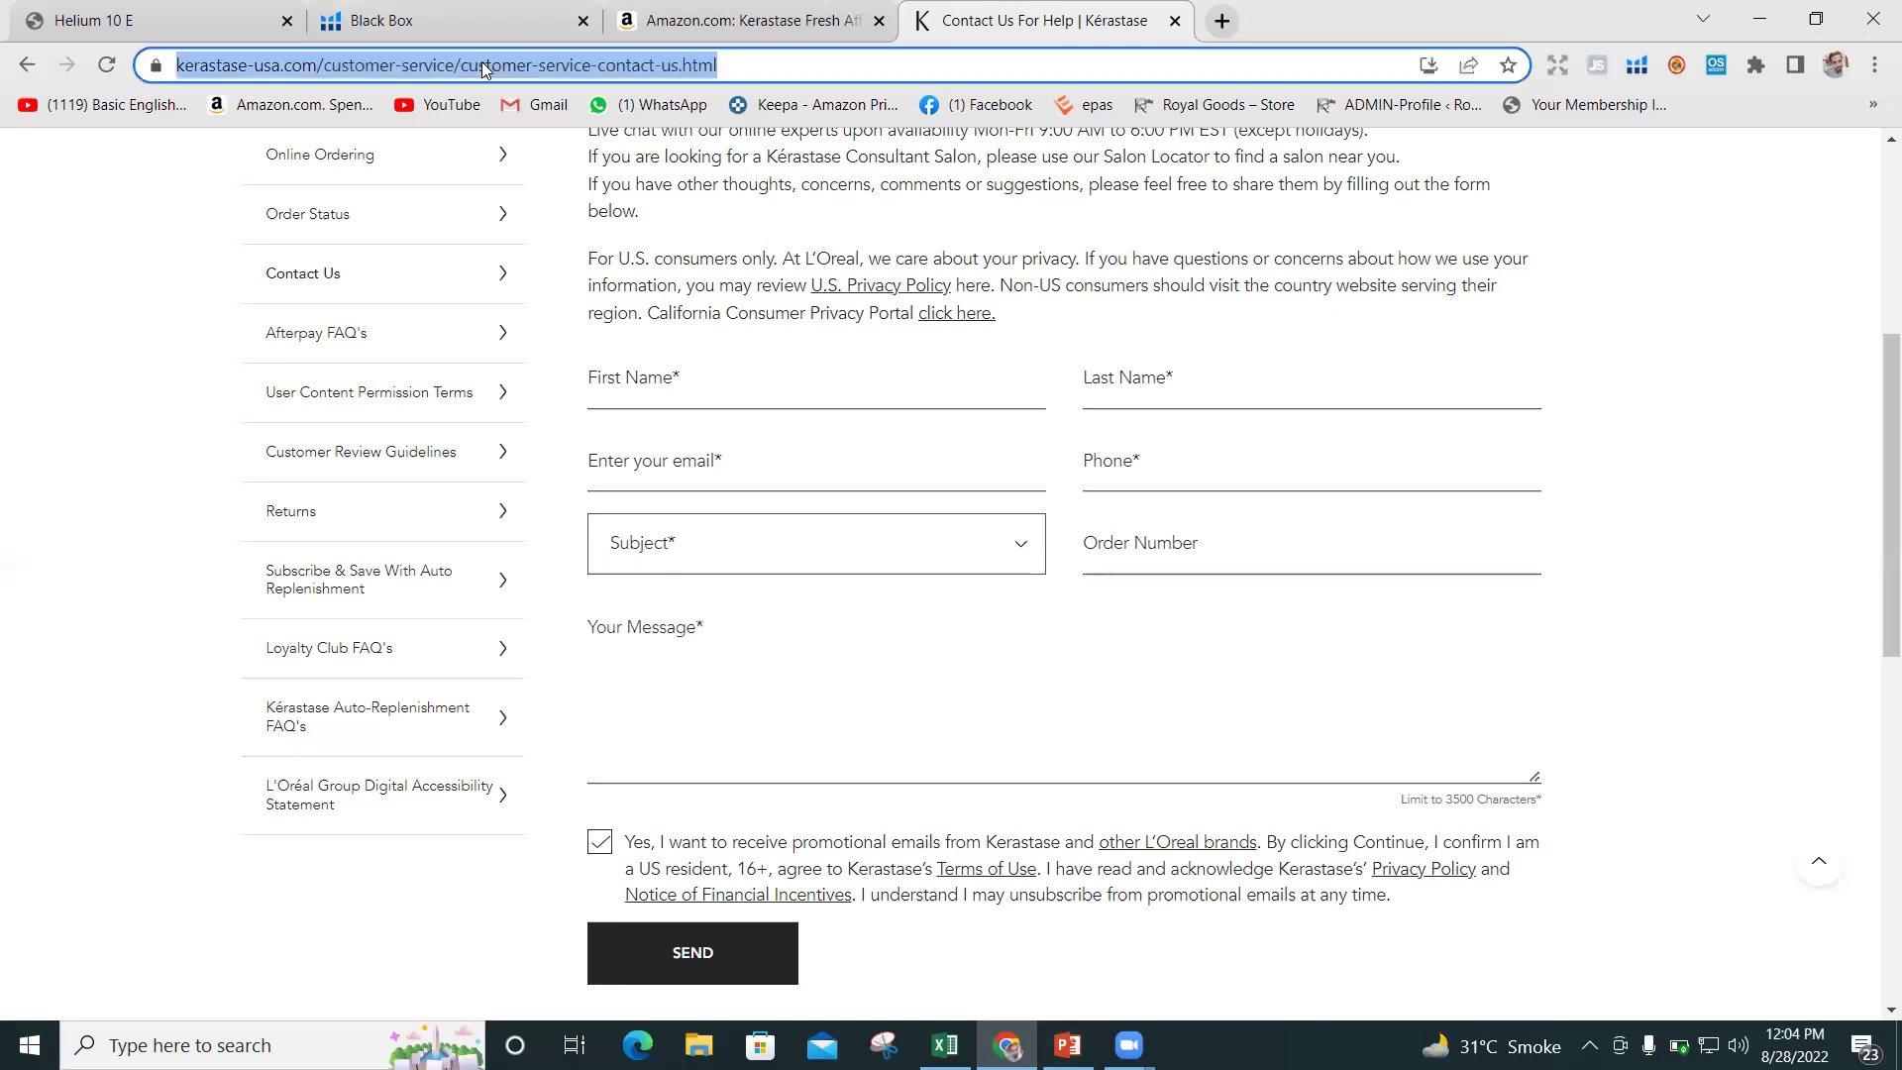
pyautogui.click(966, 1037)
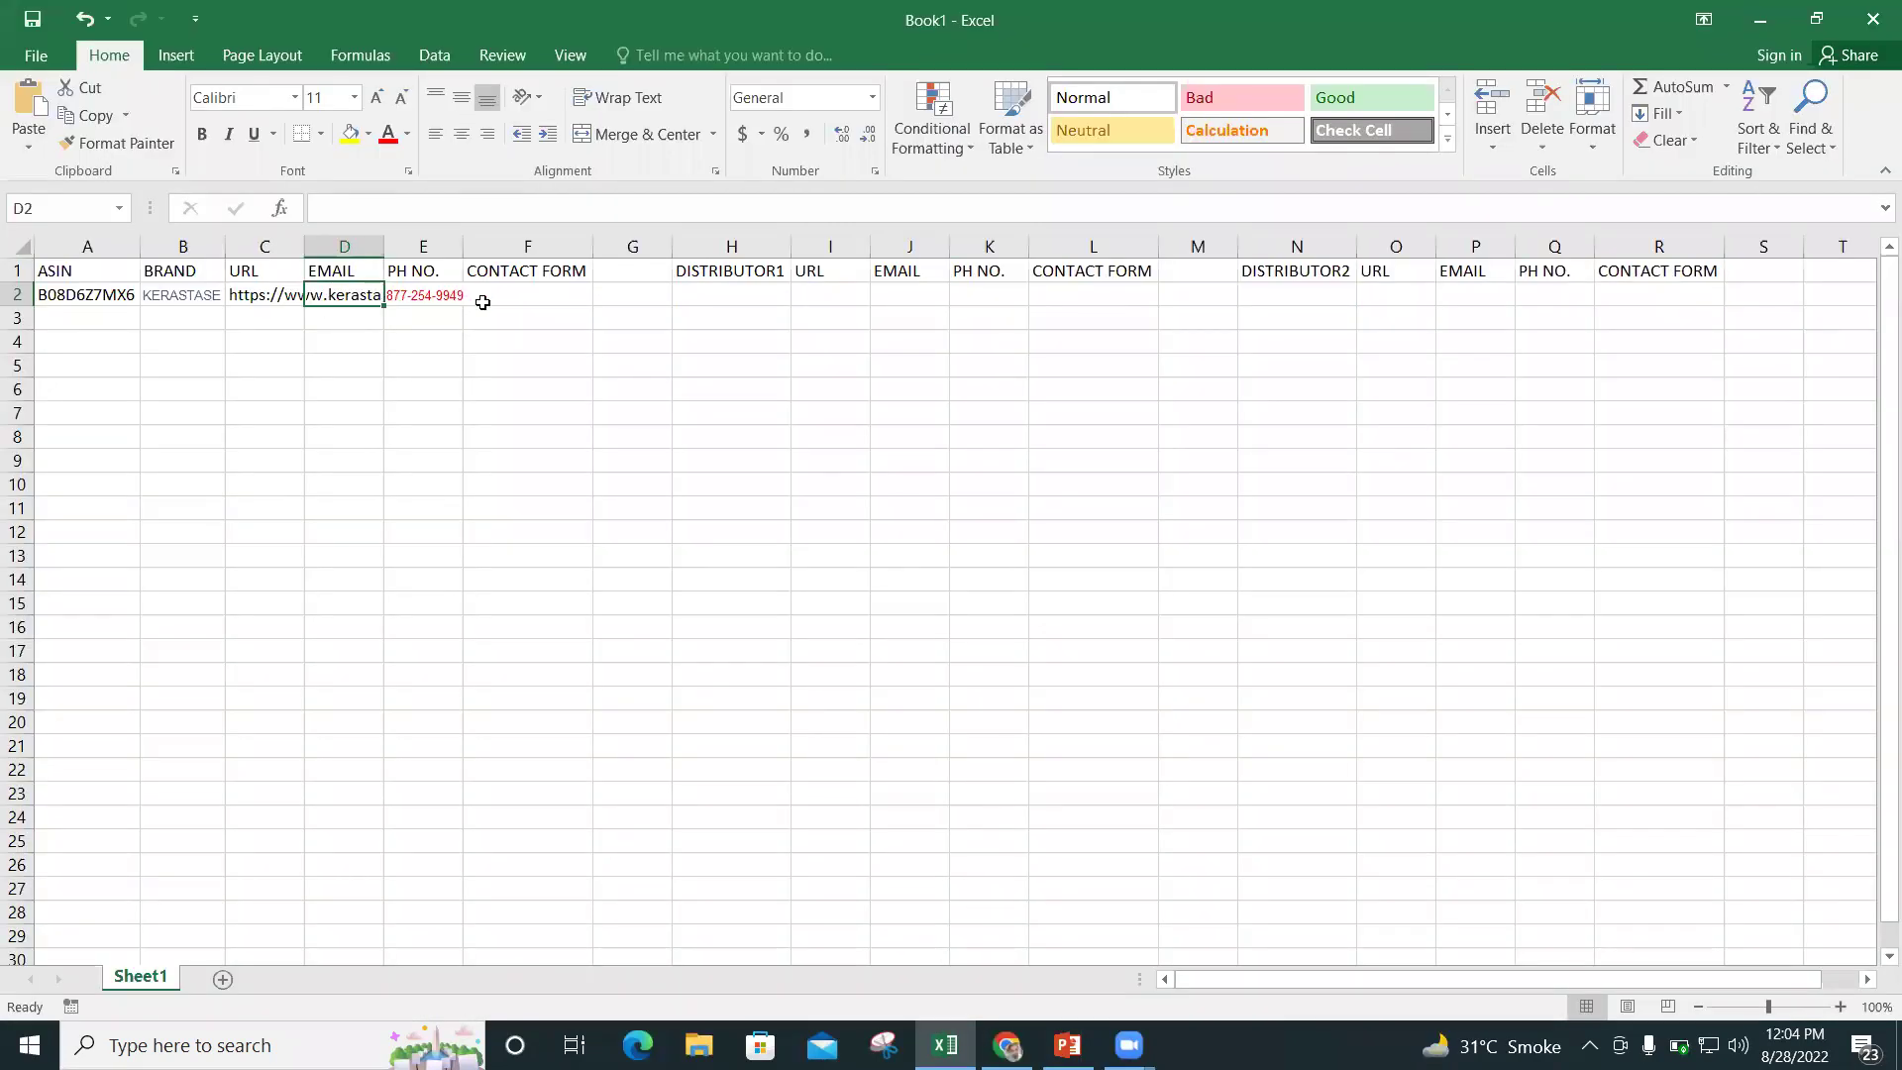
pyautogui.click(528, 294)
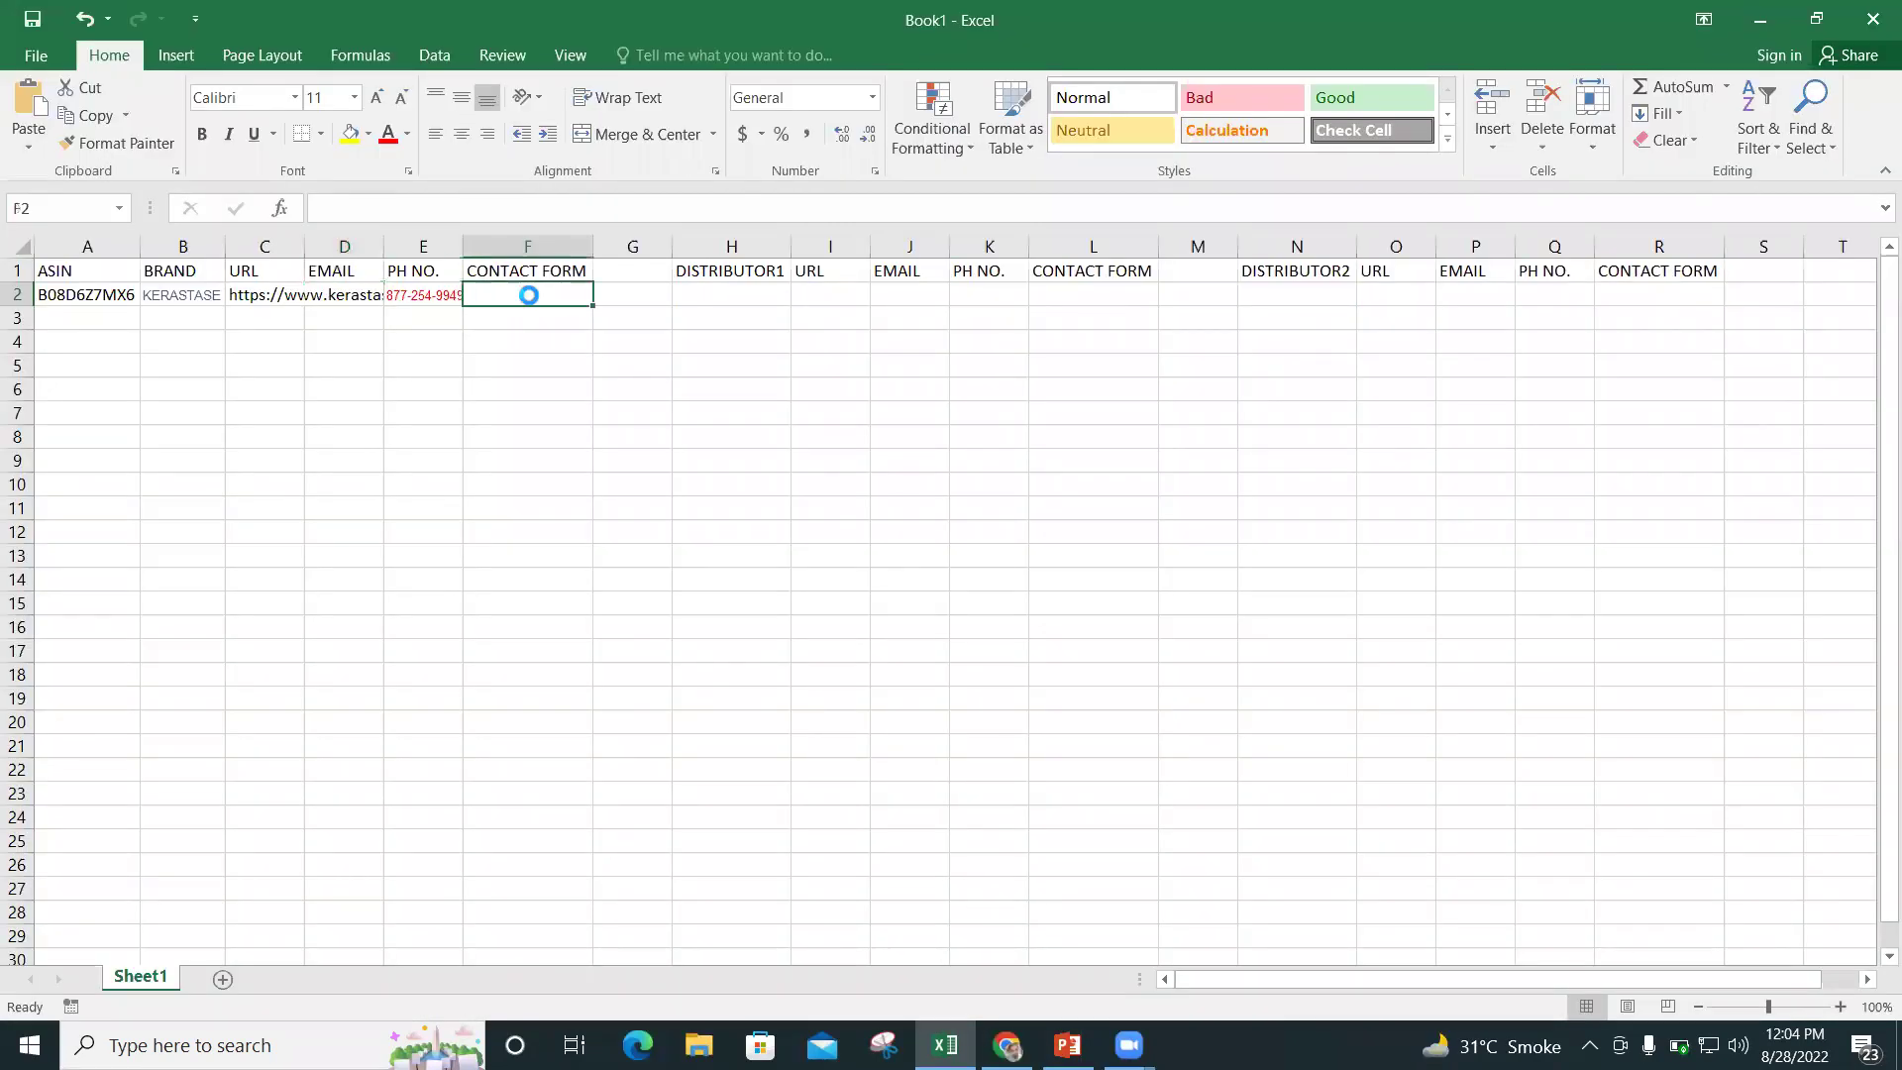
pyautogui.hotkey('ctrl', 'v')
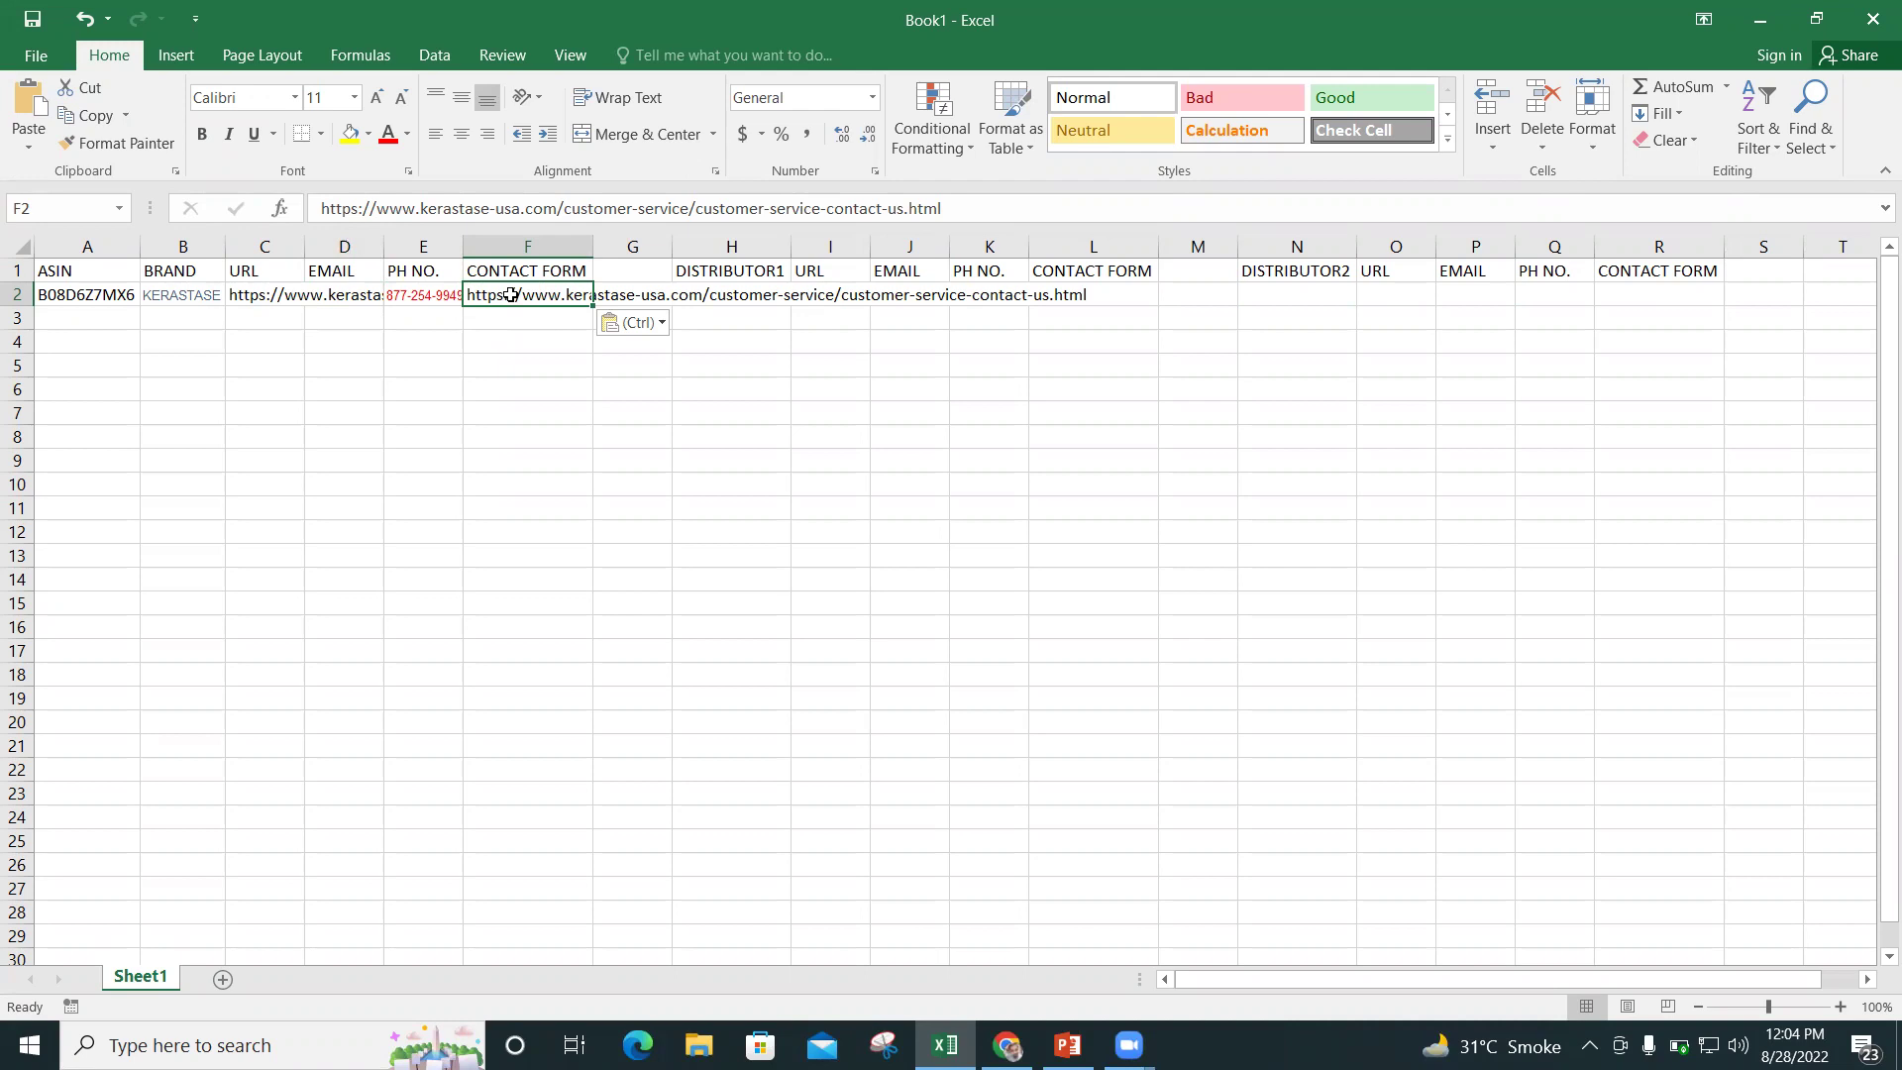
# Switch back to Chrome and return to the Google results for KERASTASE brand US.
pyautogui.click(713, 296)
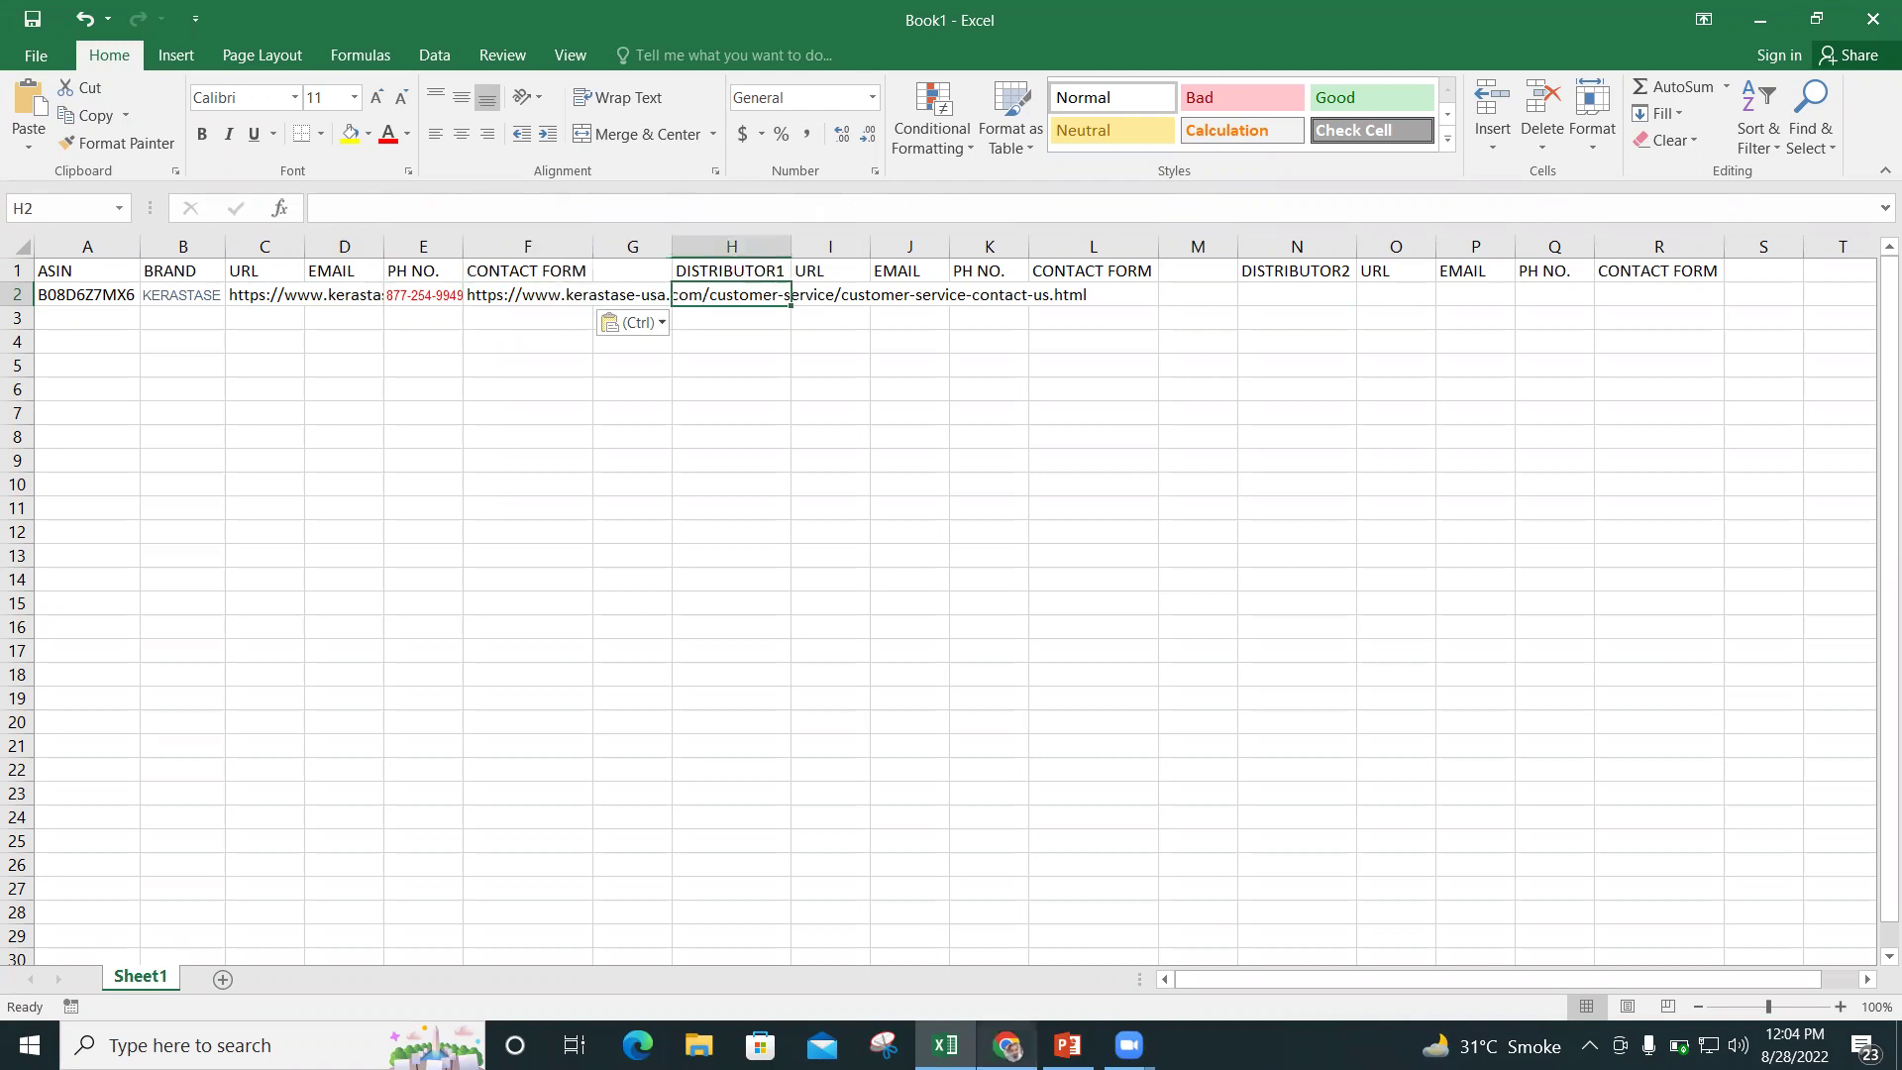
pyautogui.moveTo(1006, 1045)
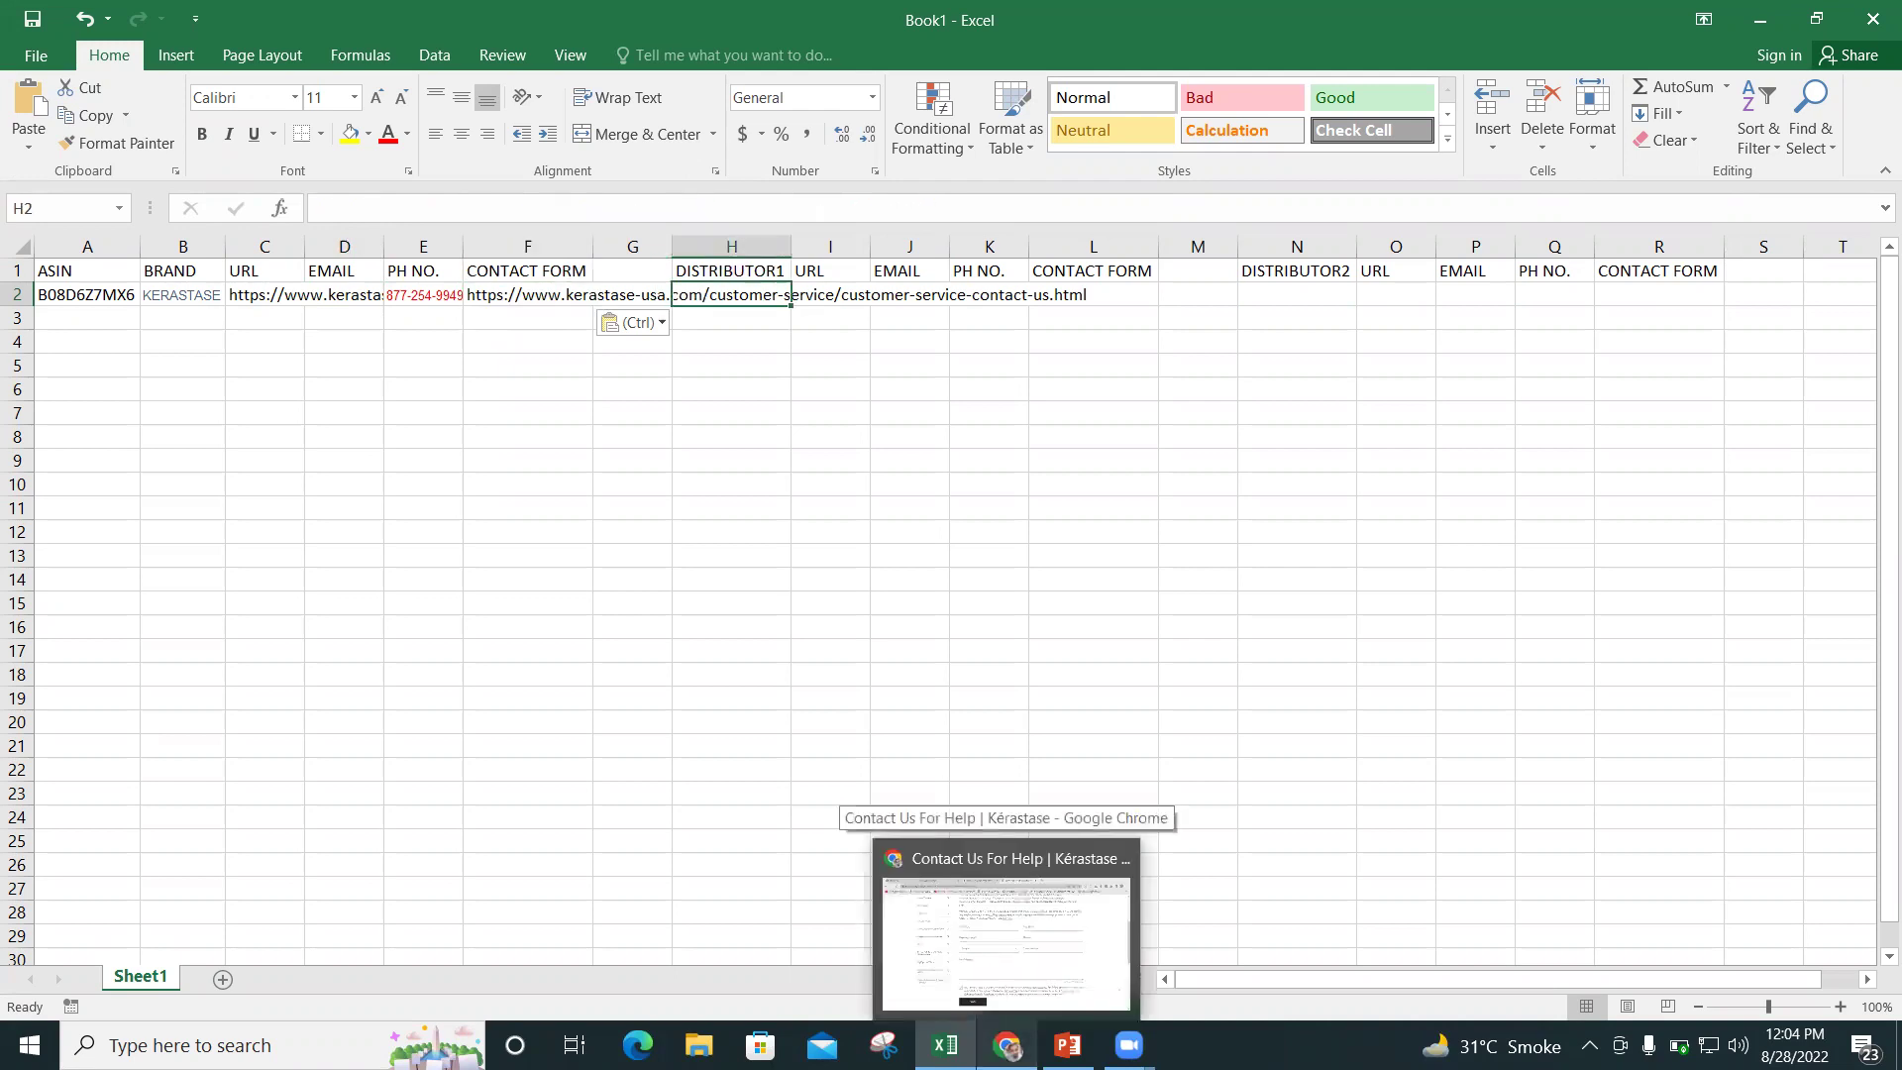
pyautogui.click(1006, 941)
pyautogui.click(159, 65)
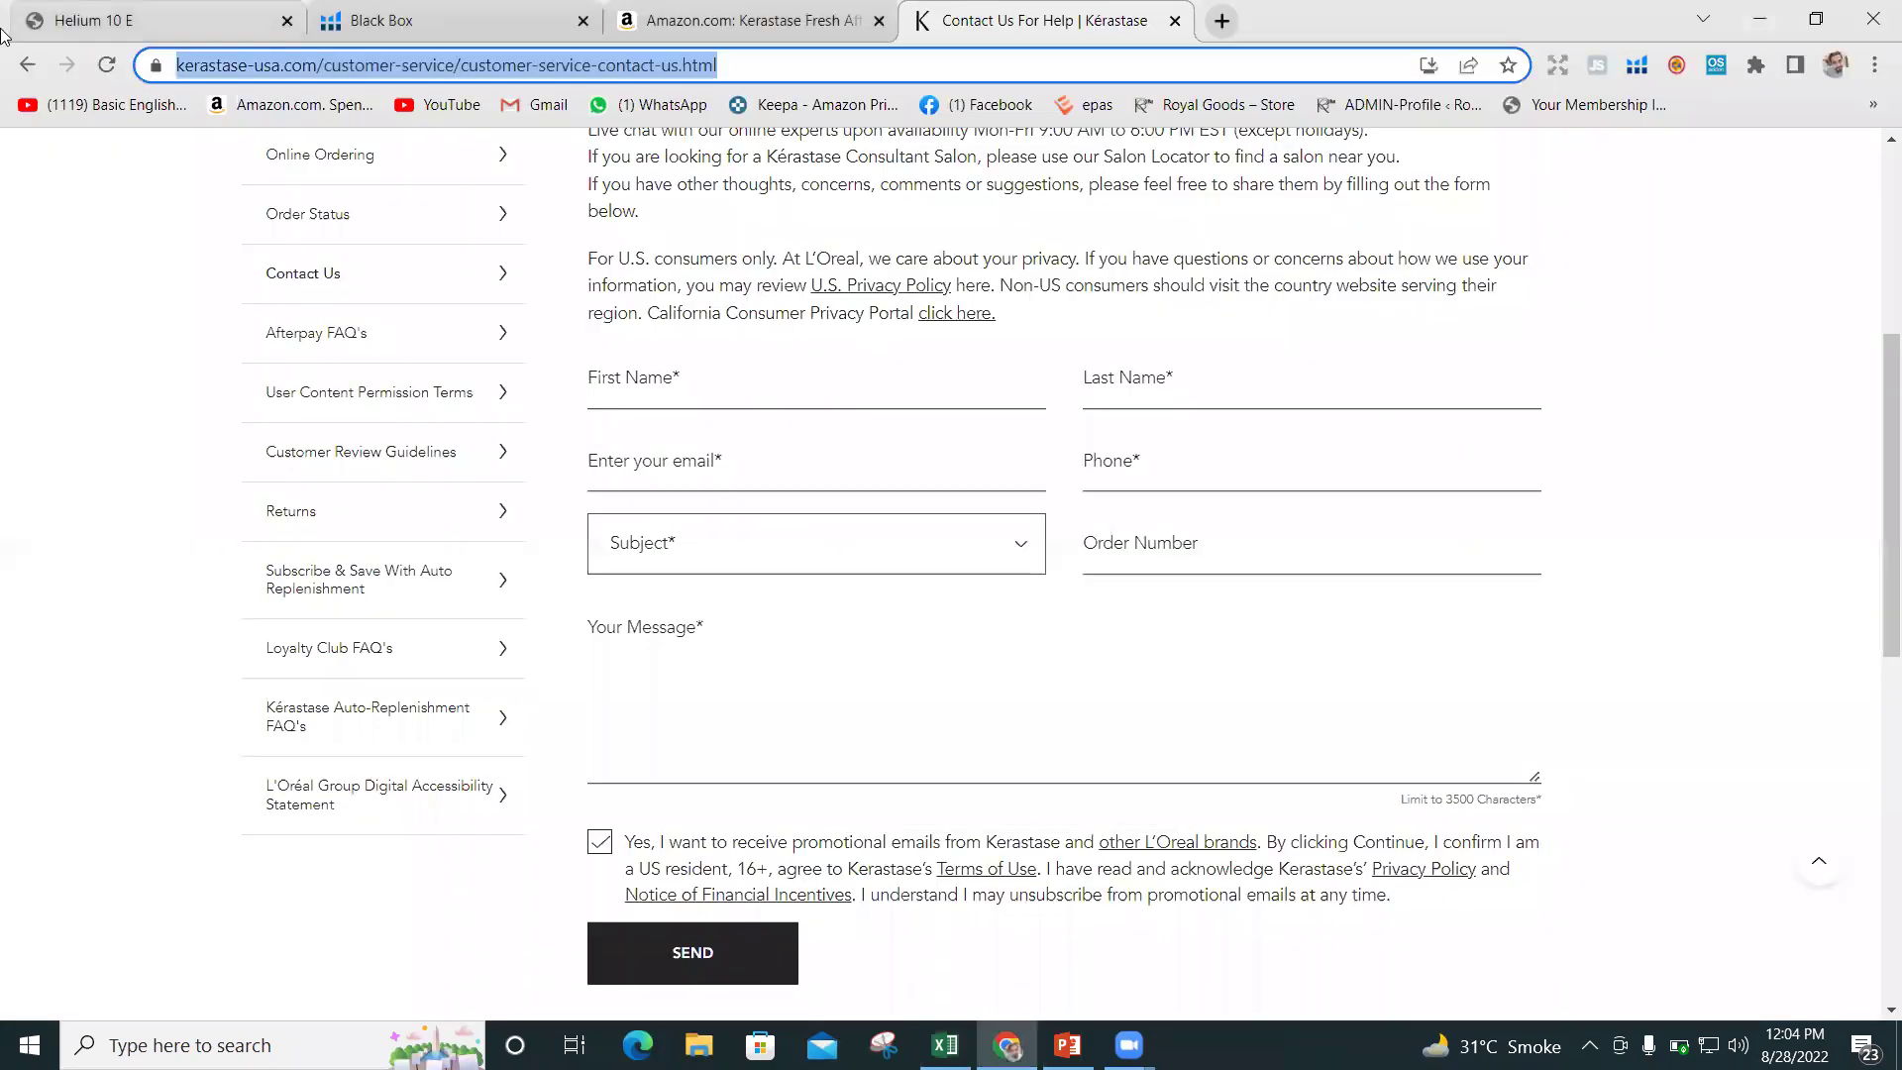
pyautogui.click(24, 65)
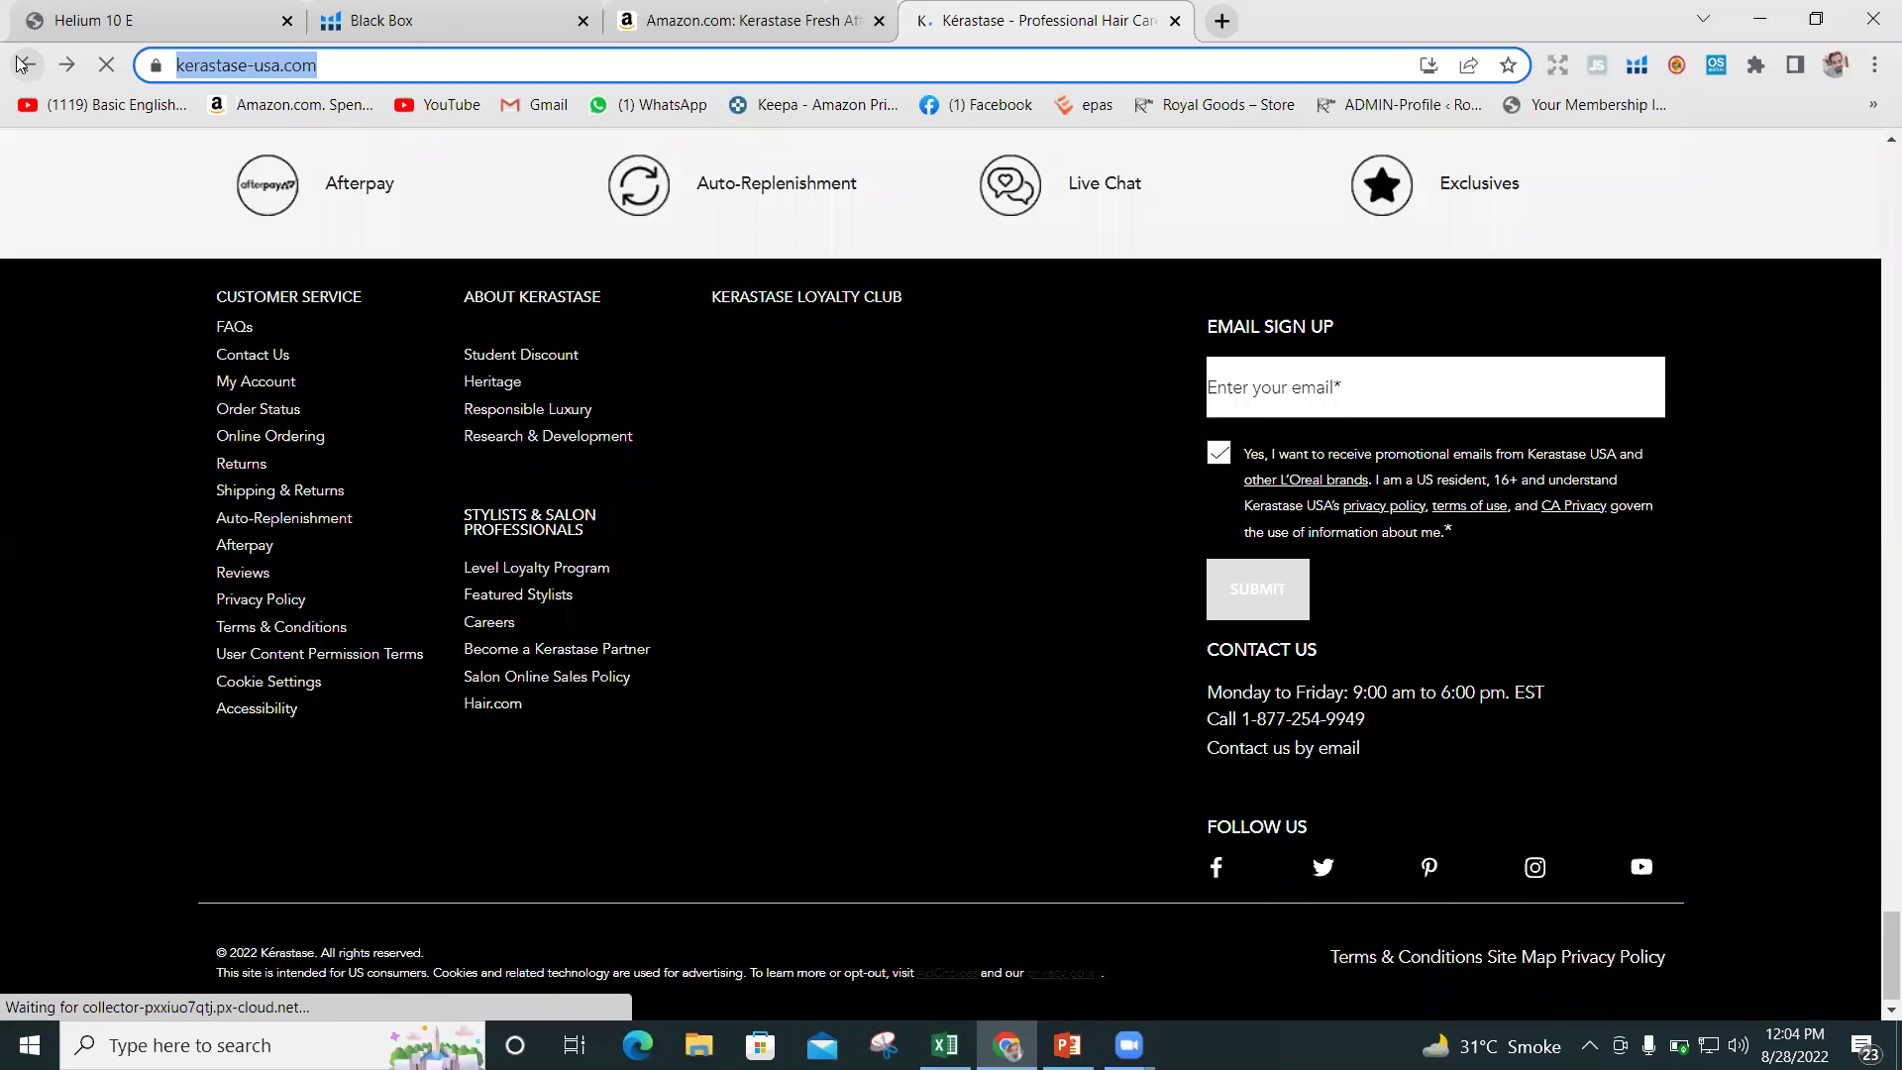
pyautogui.click(24, 64)
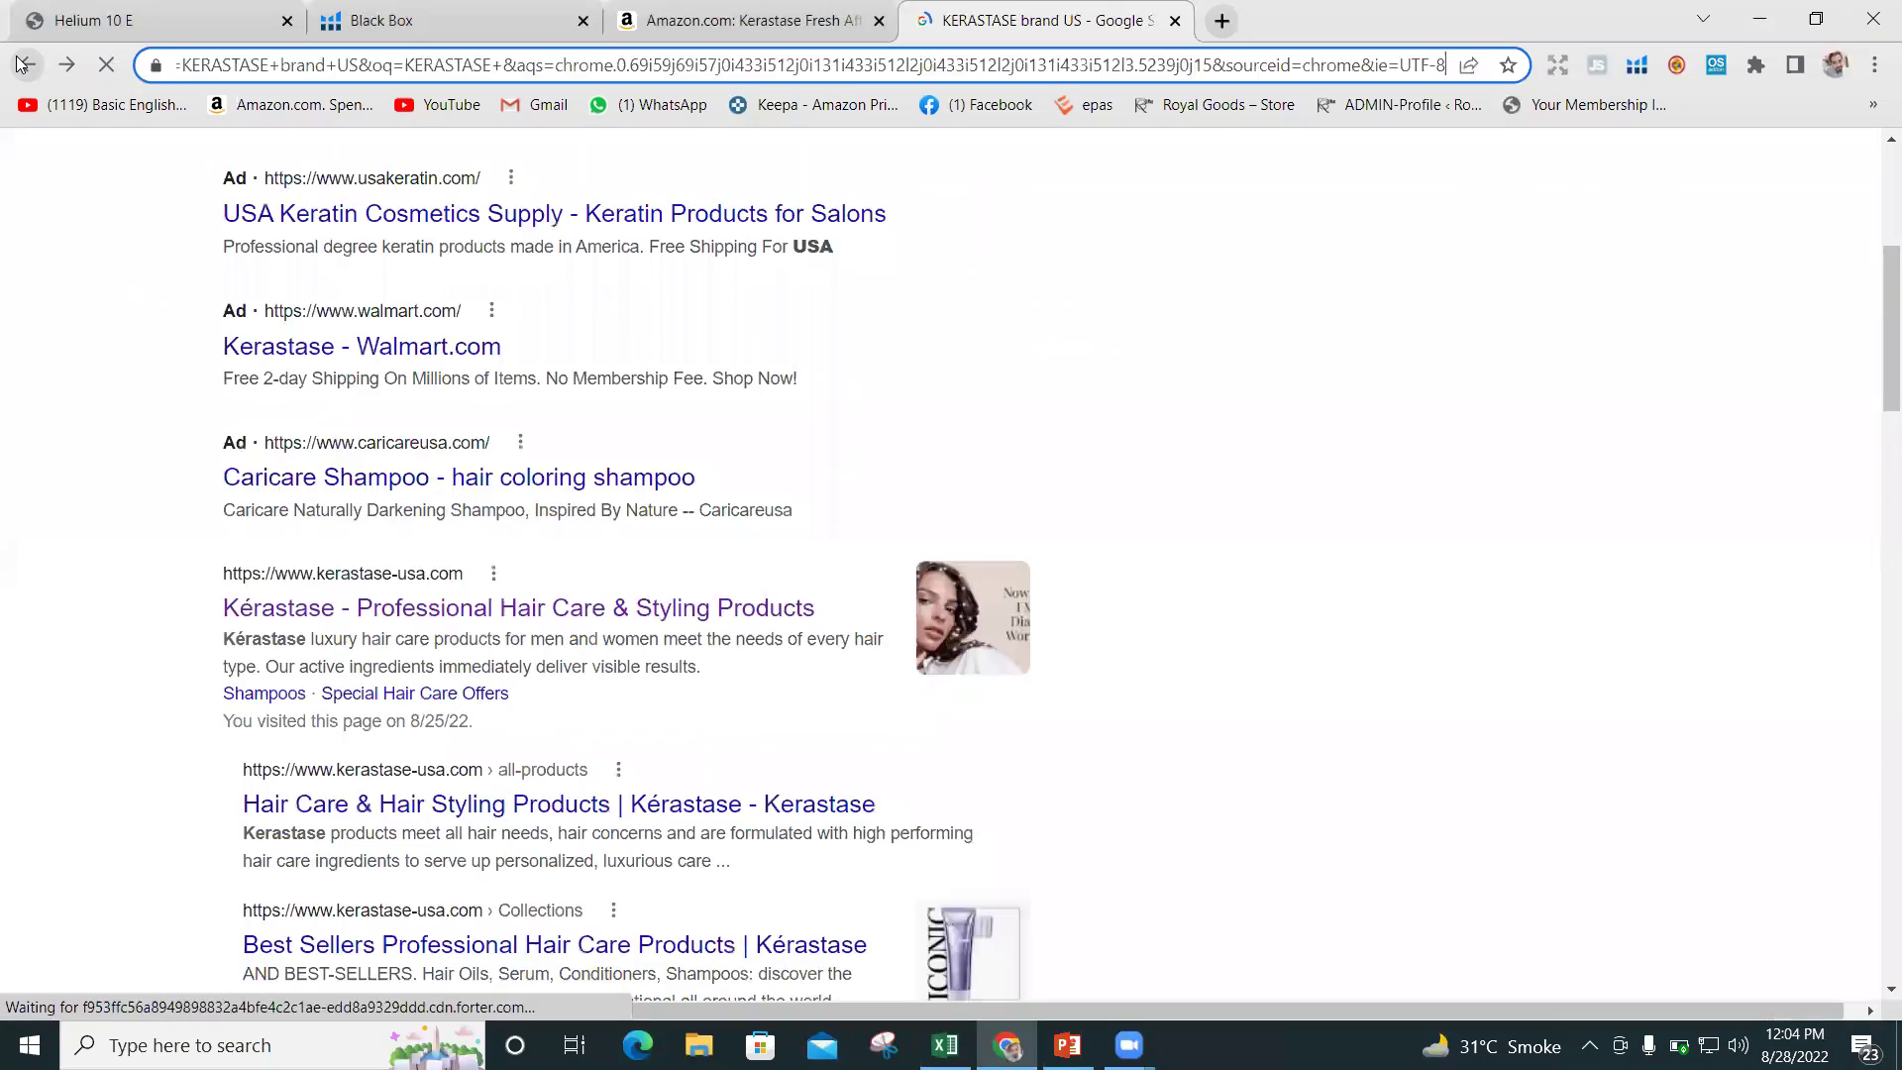
pyautogui.click(24, 64)
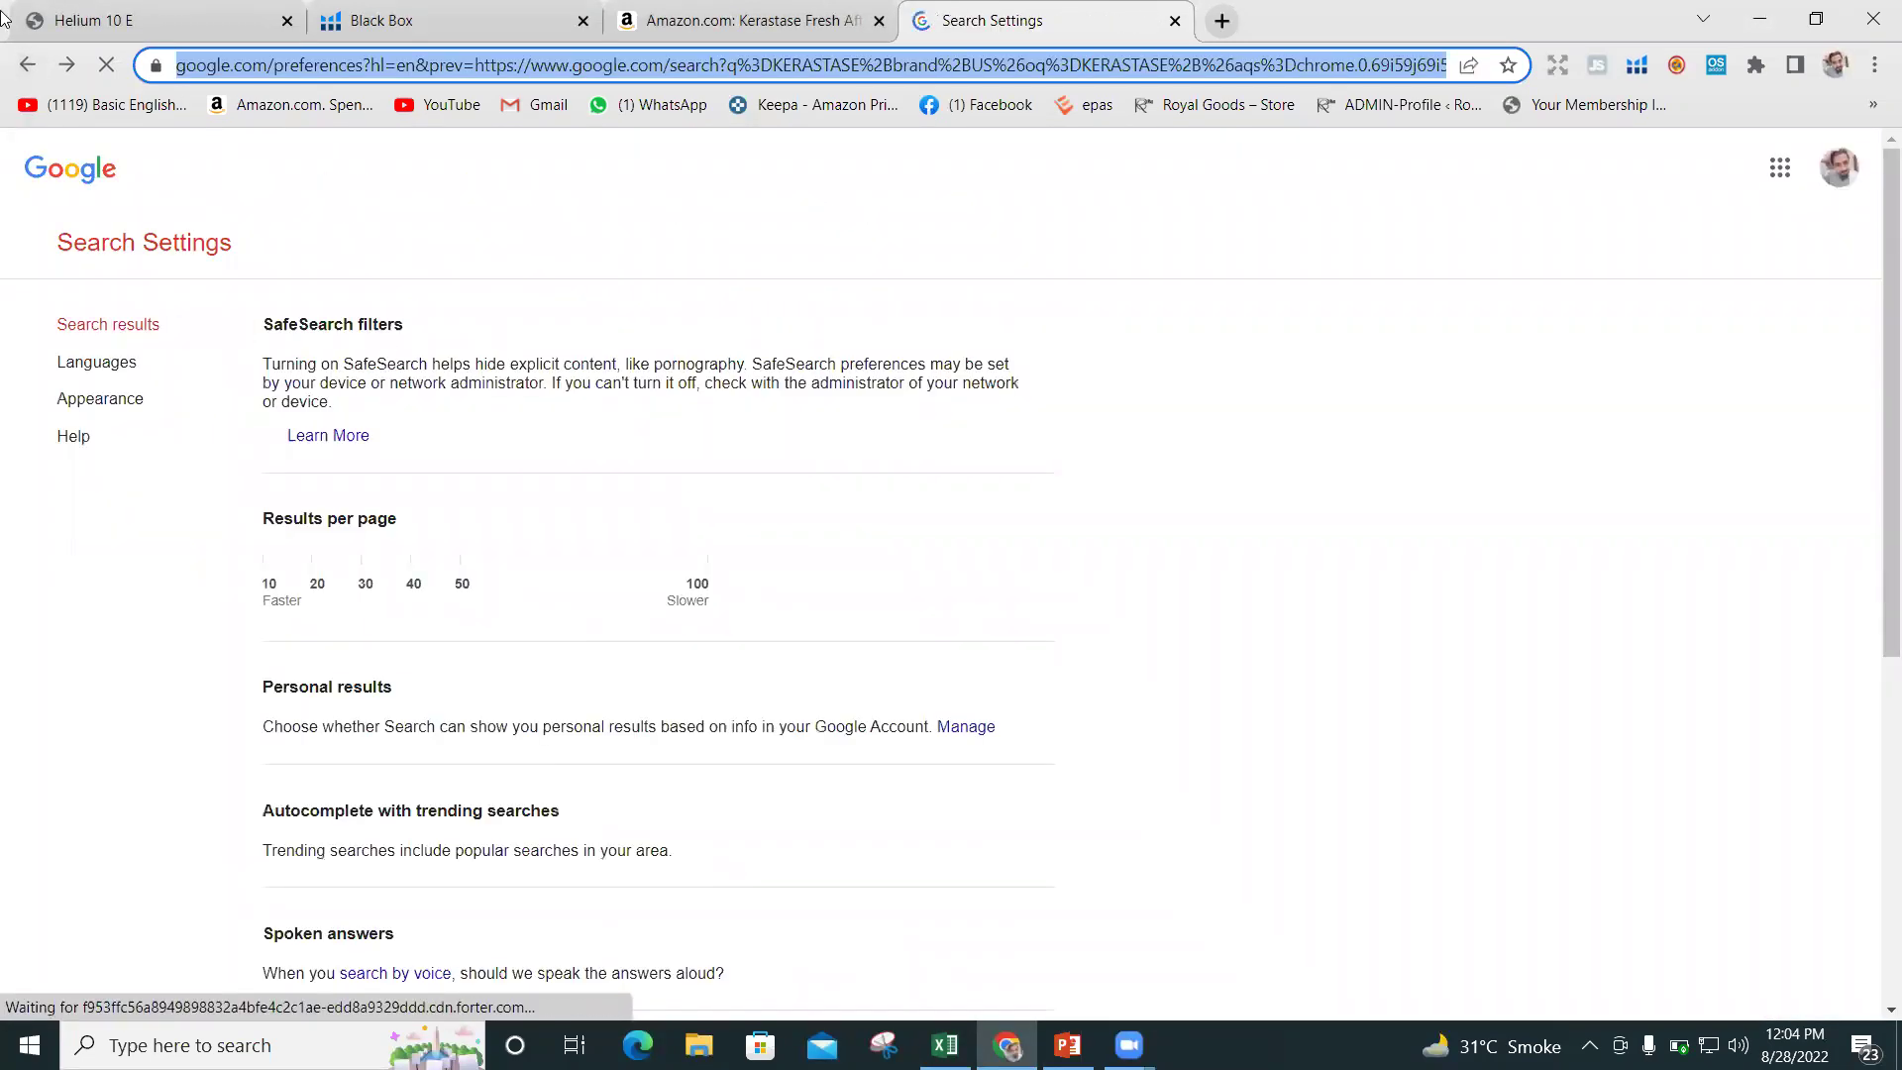
pyautogui.click(26, 64)
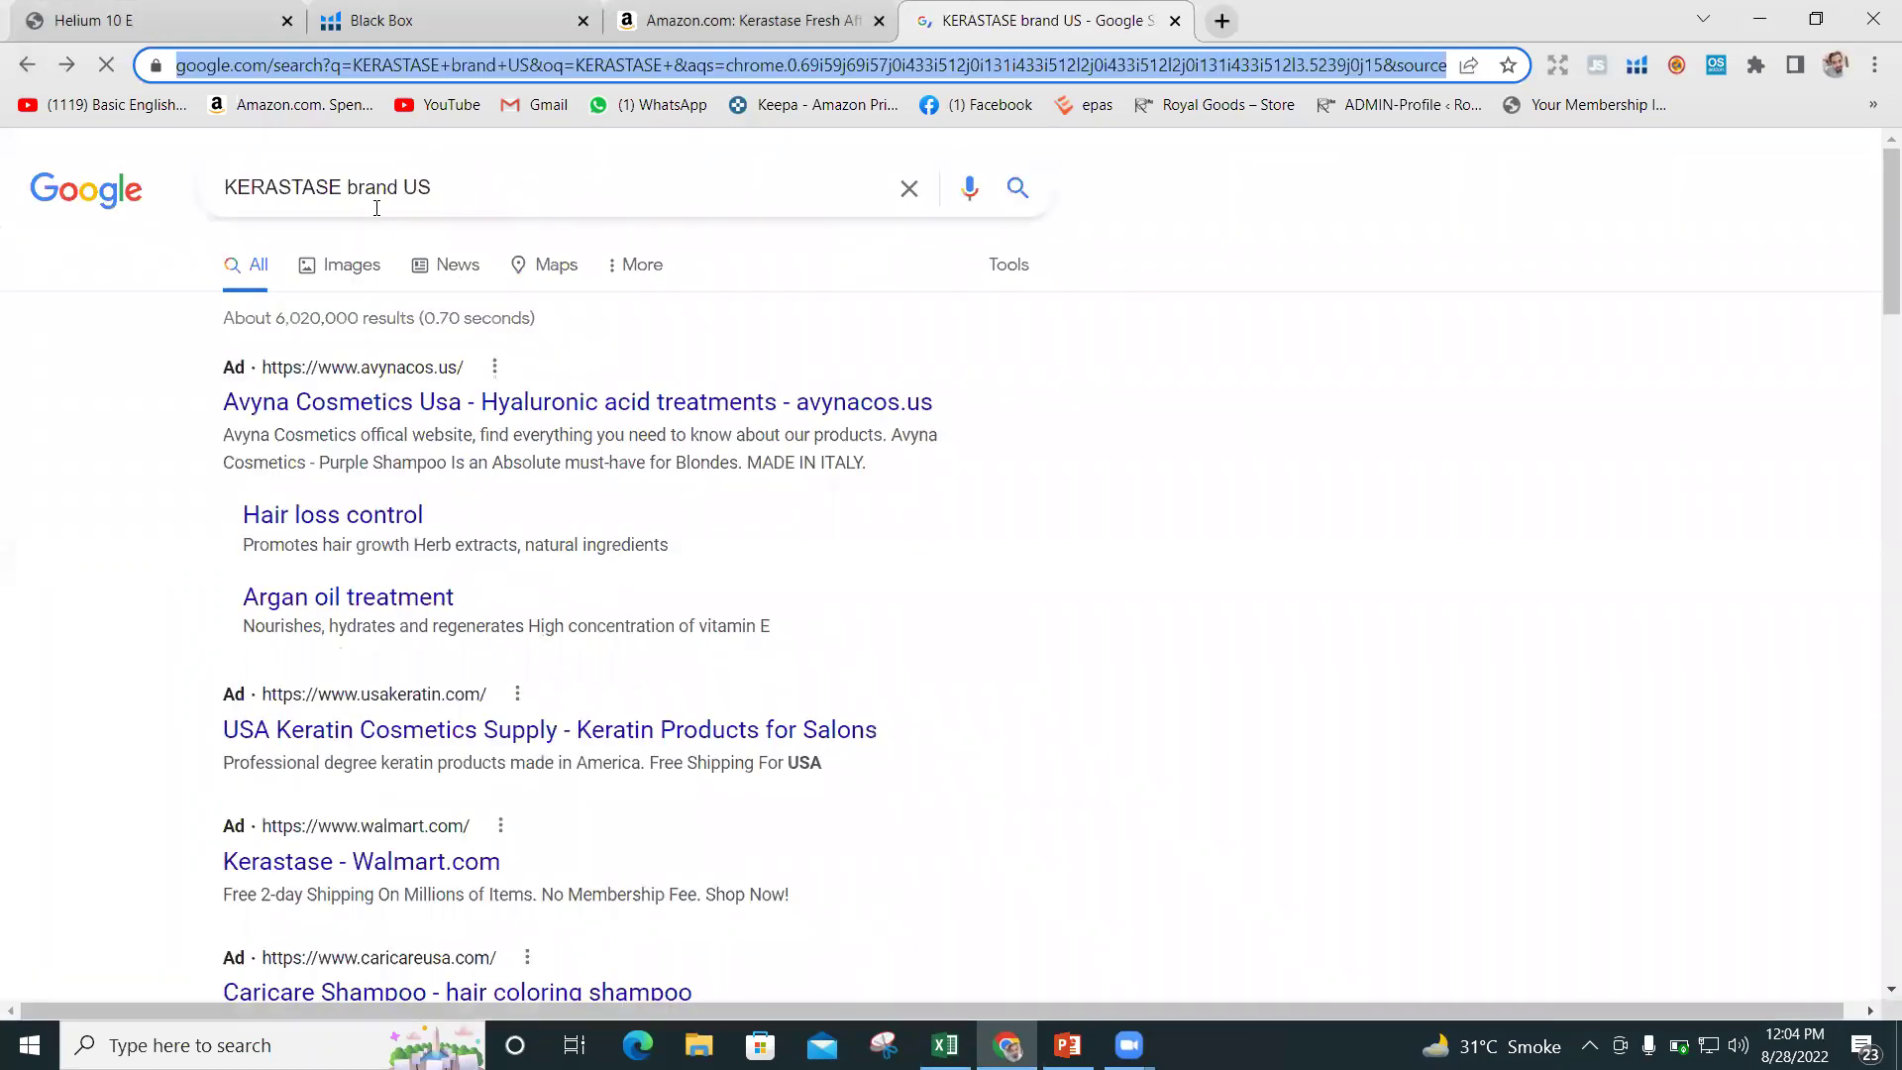
# Change the Google search query to KERASTASE DISTRIBUTOR US and run the search.
pyautogui.click(402, 187)
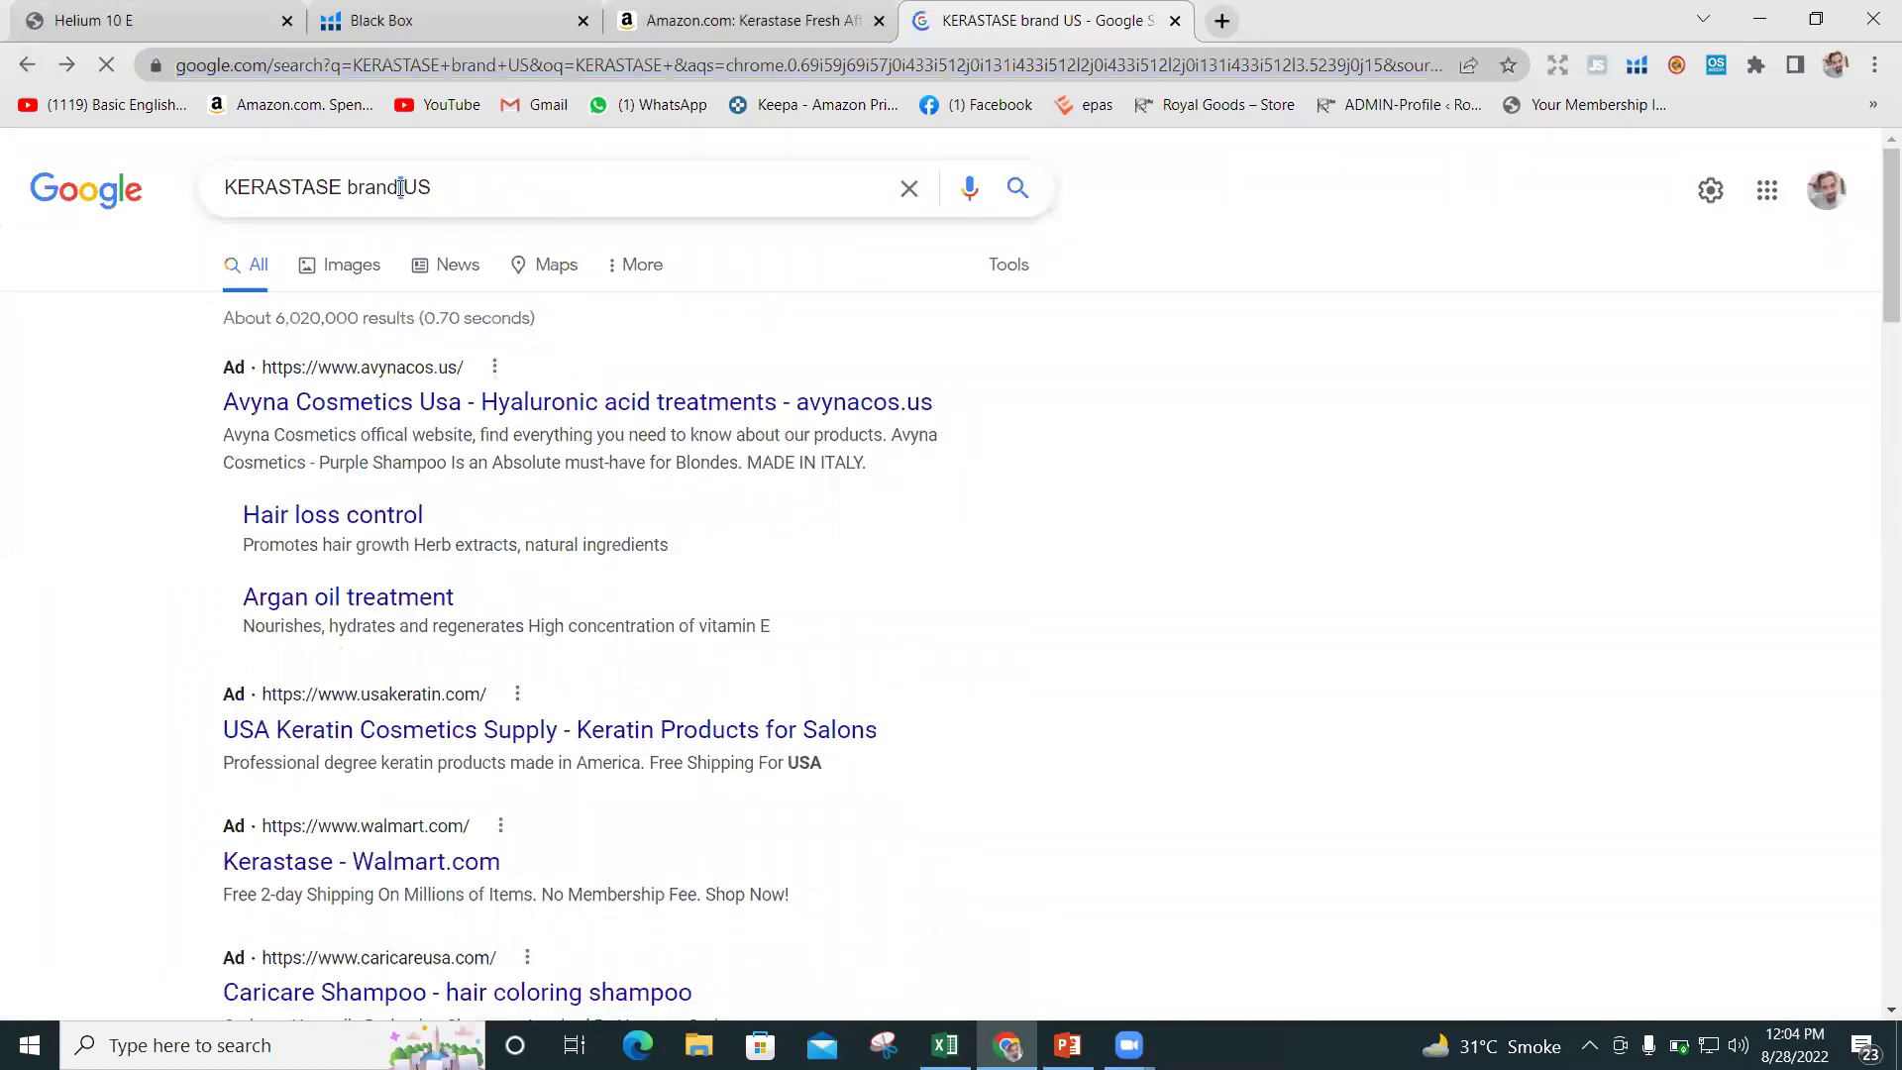
pyautogui.press('BackSpace')
pyautogui.press('BackSpace')
pyautogui.press('BackSpace')
pyautogui.press('BackSpace')
pyautogui.press('BackSpace')
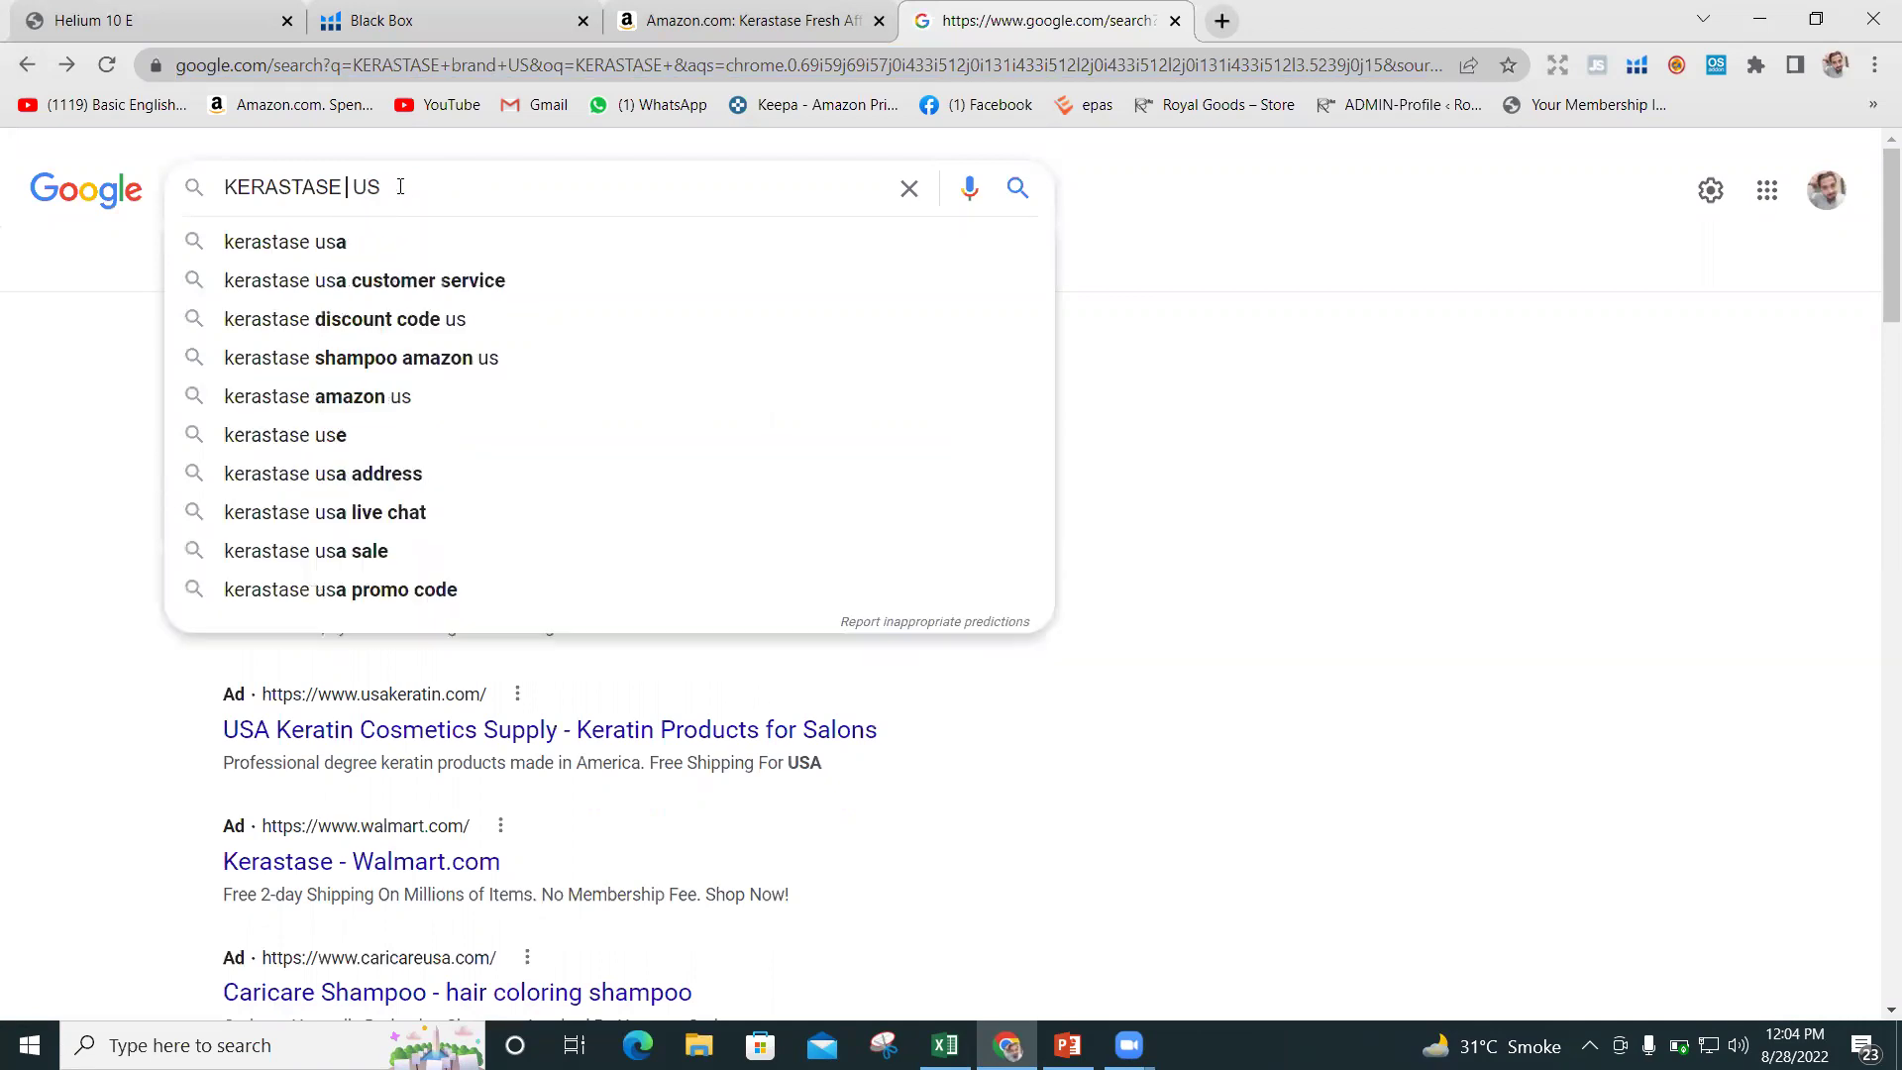
pyautogui.write('DISTRIBU')
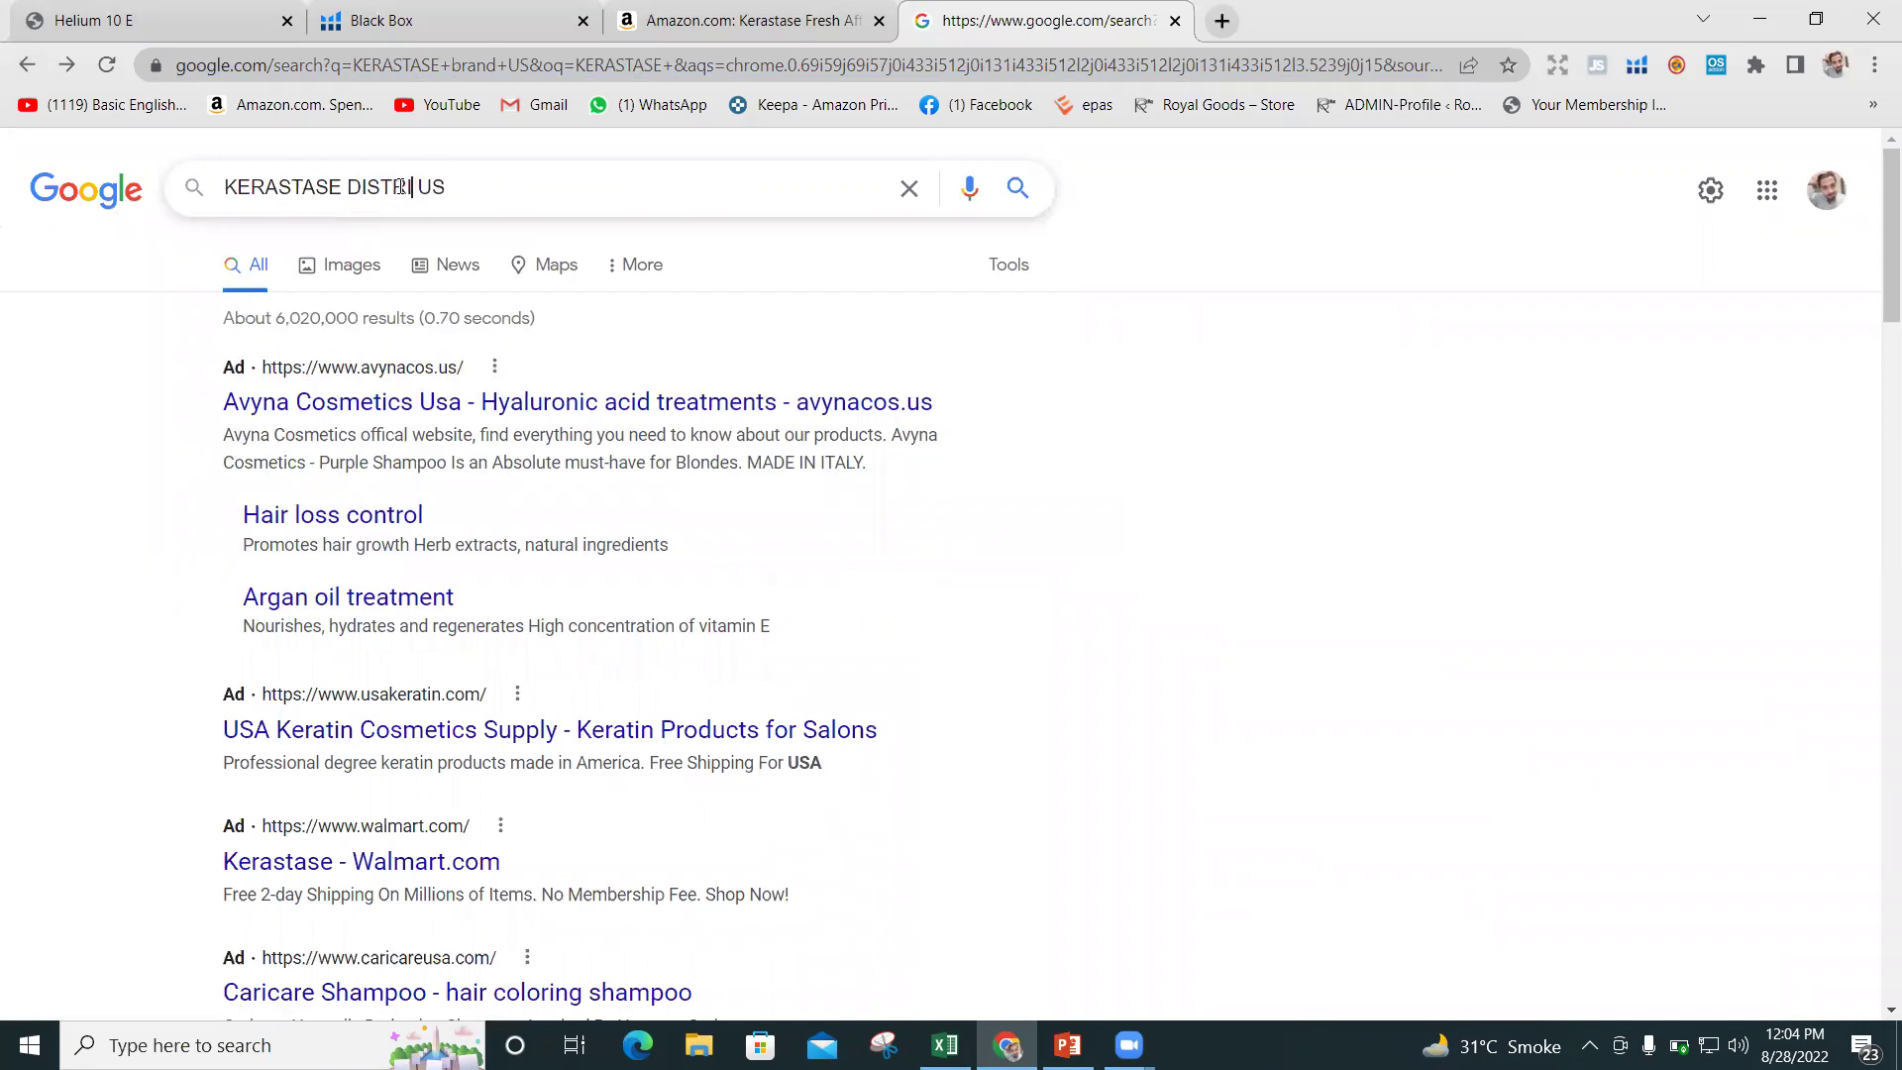
pyautogui.write('TOR')
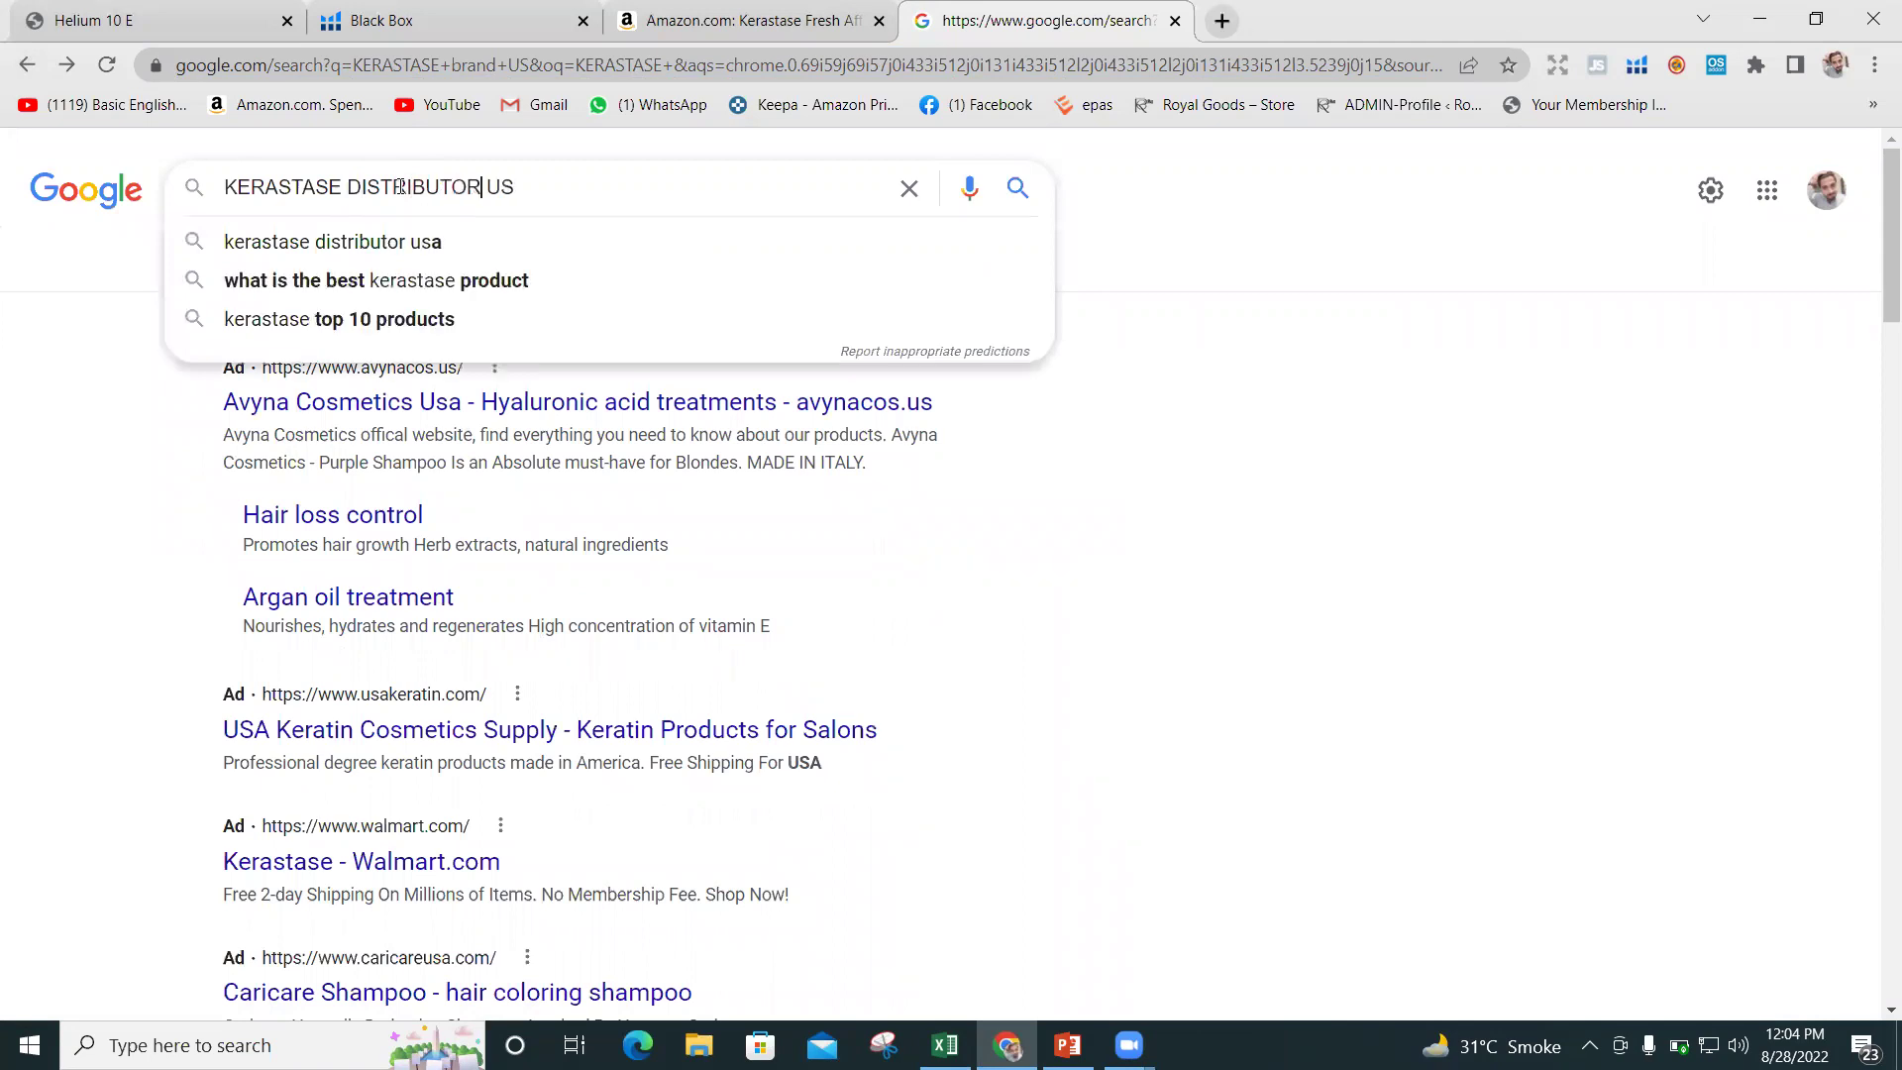
pyautogui.press('Return')
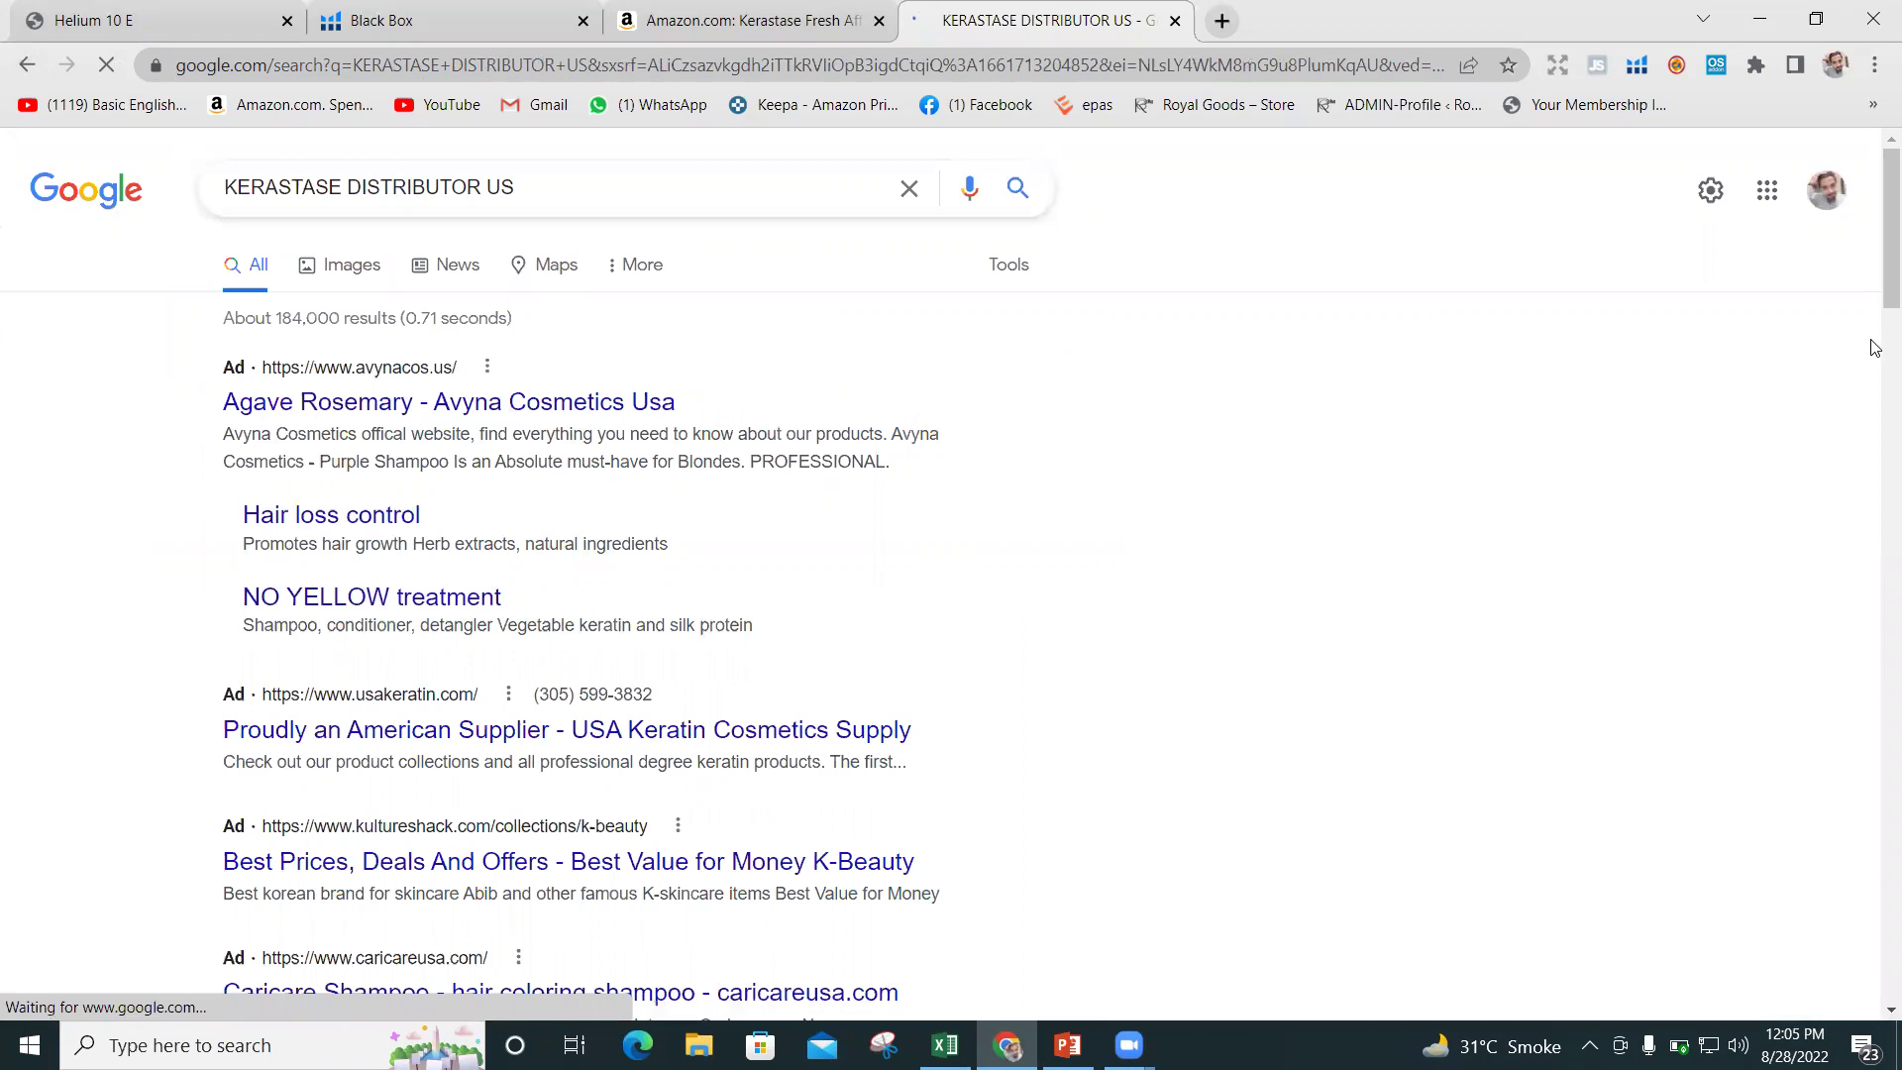
# Look through the distributor search results and open the KÉRASTASE - MPM Distributors Ltd page.
pyautogui.moveTo(1875, 278); pyautogui.dragTo(1875, 374)
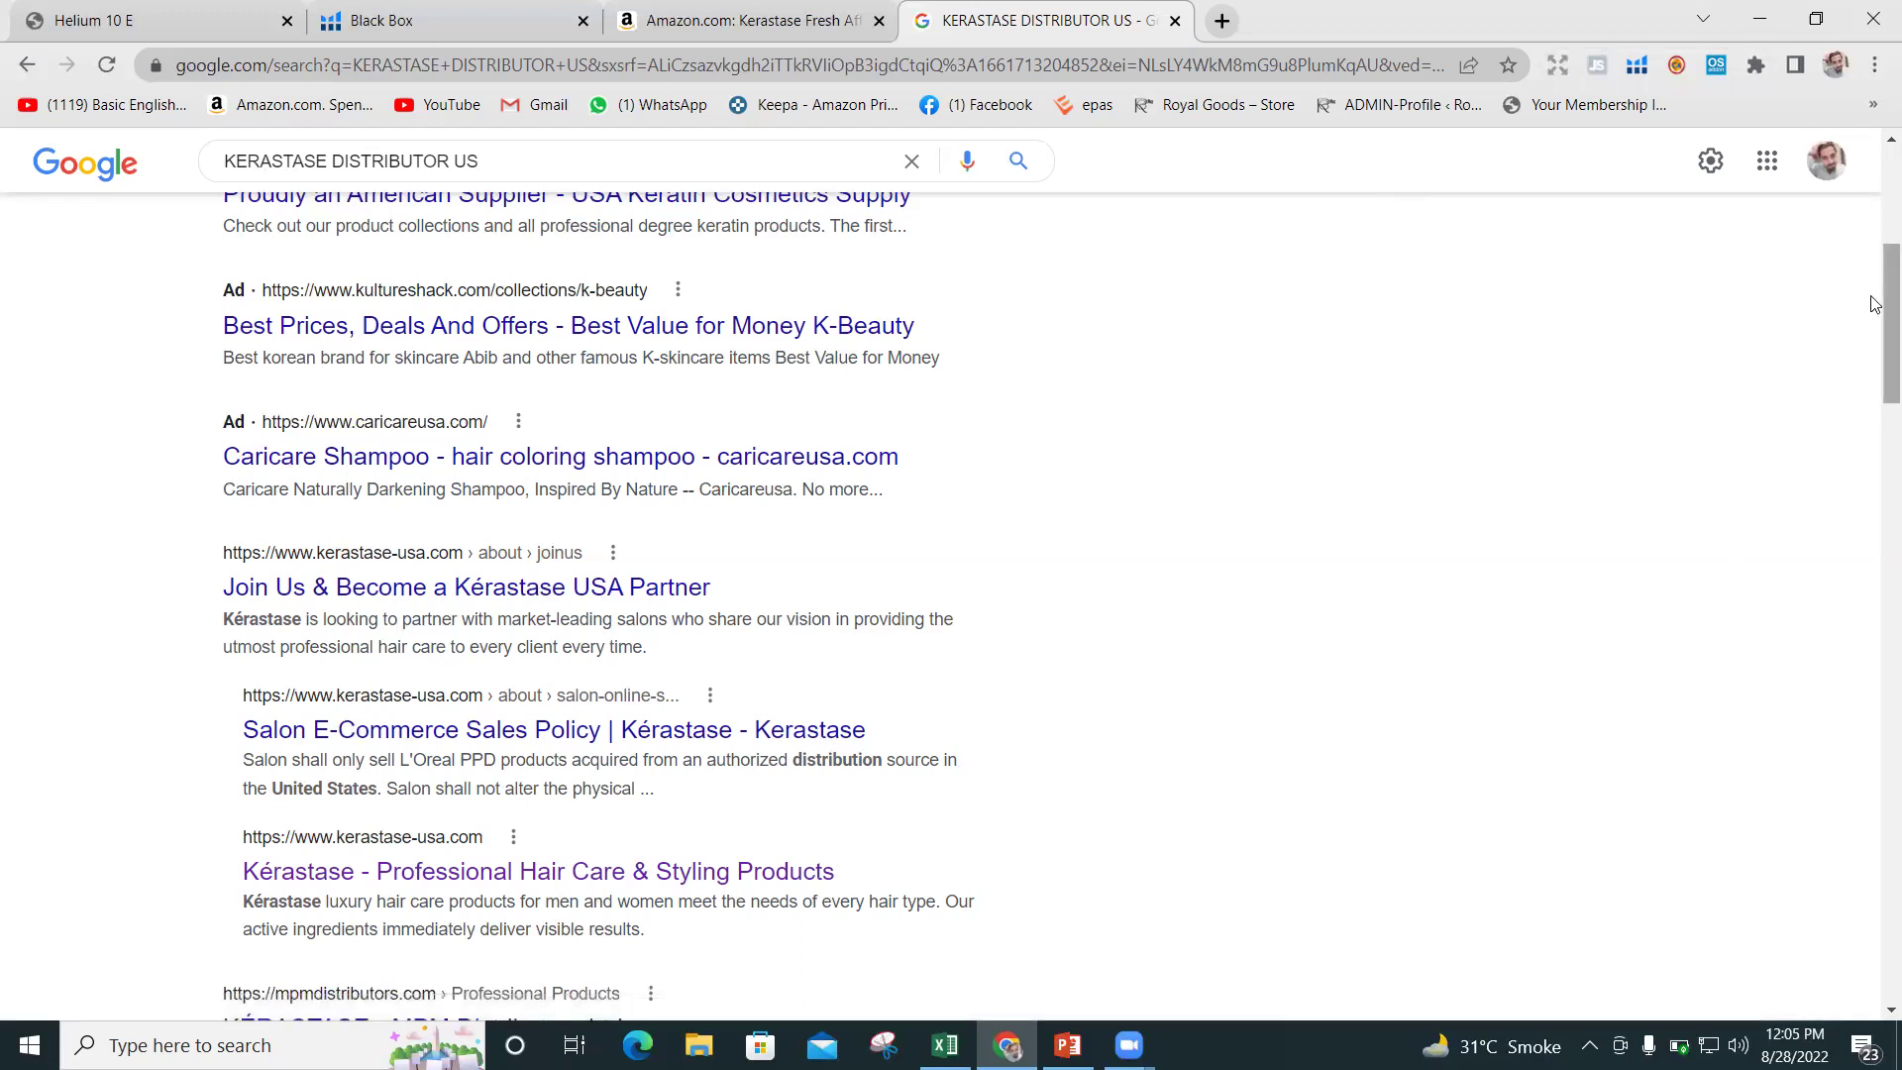
pyautogui.scroll(-4, 1874, 297)
pyautogui.scroll(-1, 1874, 393)
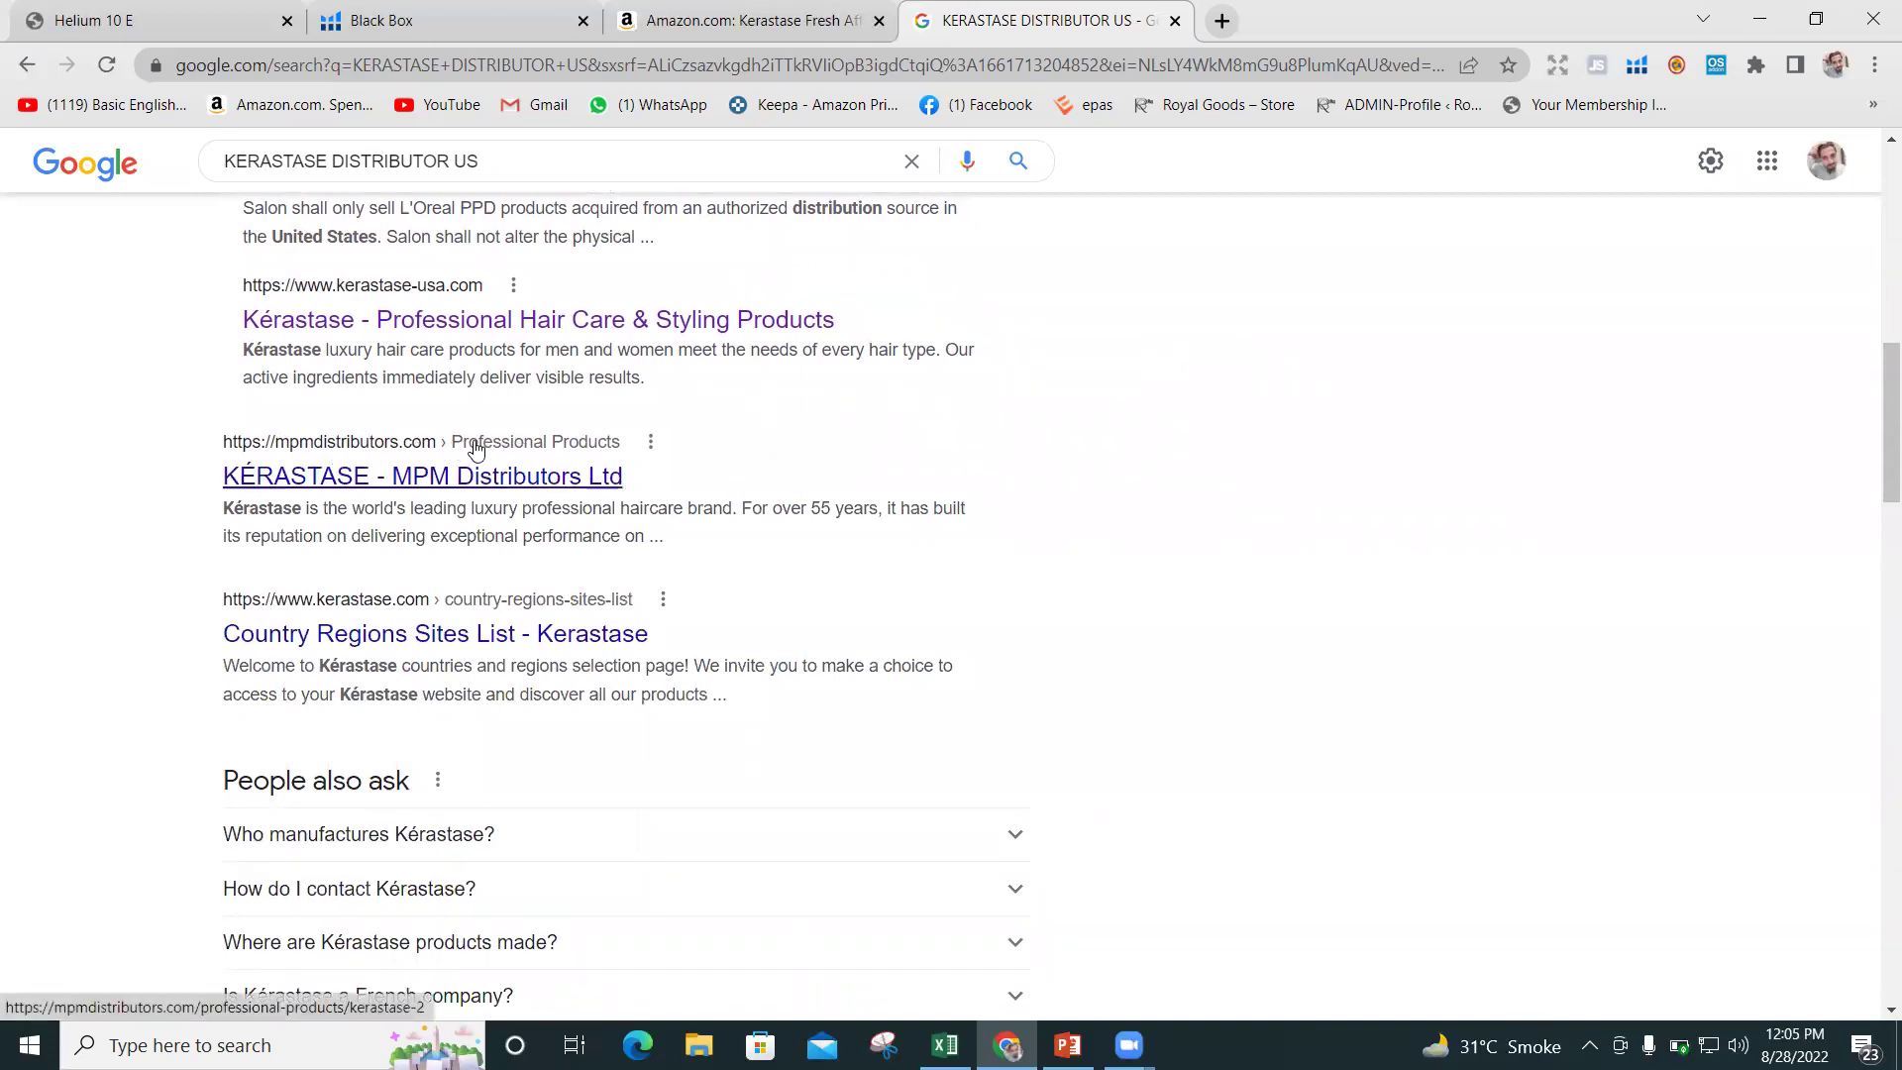
pyautogui.click(441, 479)
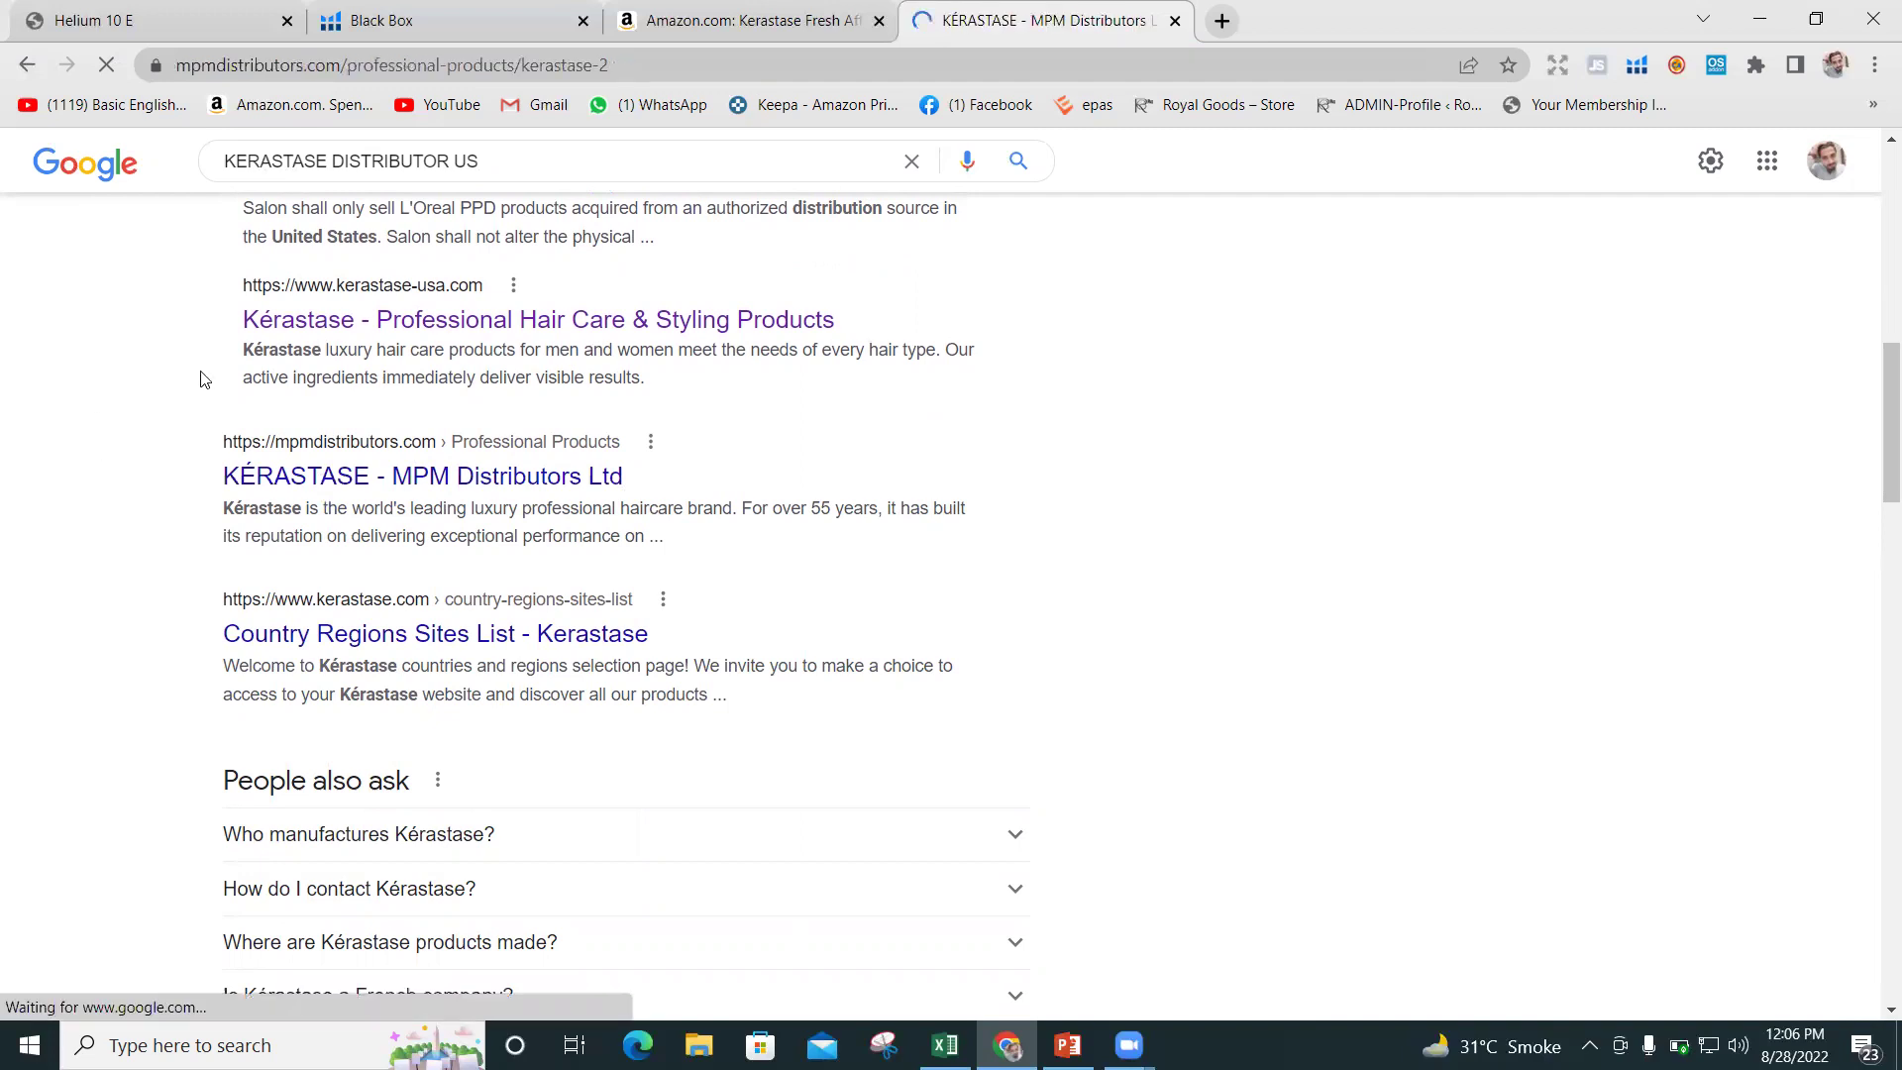
# Copy the MPM Distributors page's web address into cell I2 of the Excel sheet, under the first distributor's URL.
pyautogui.click(392, 63)
pyautogui.click(393, 58)
pyautogui.hotkey('ctrl', 'c')
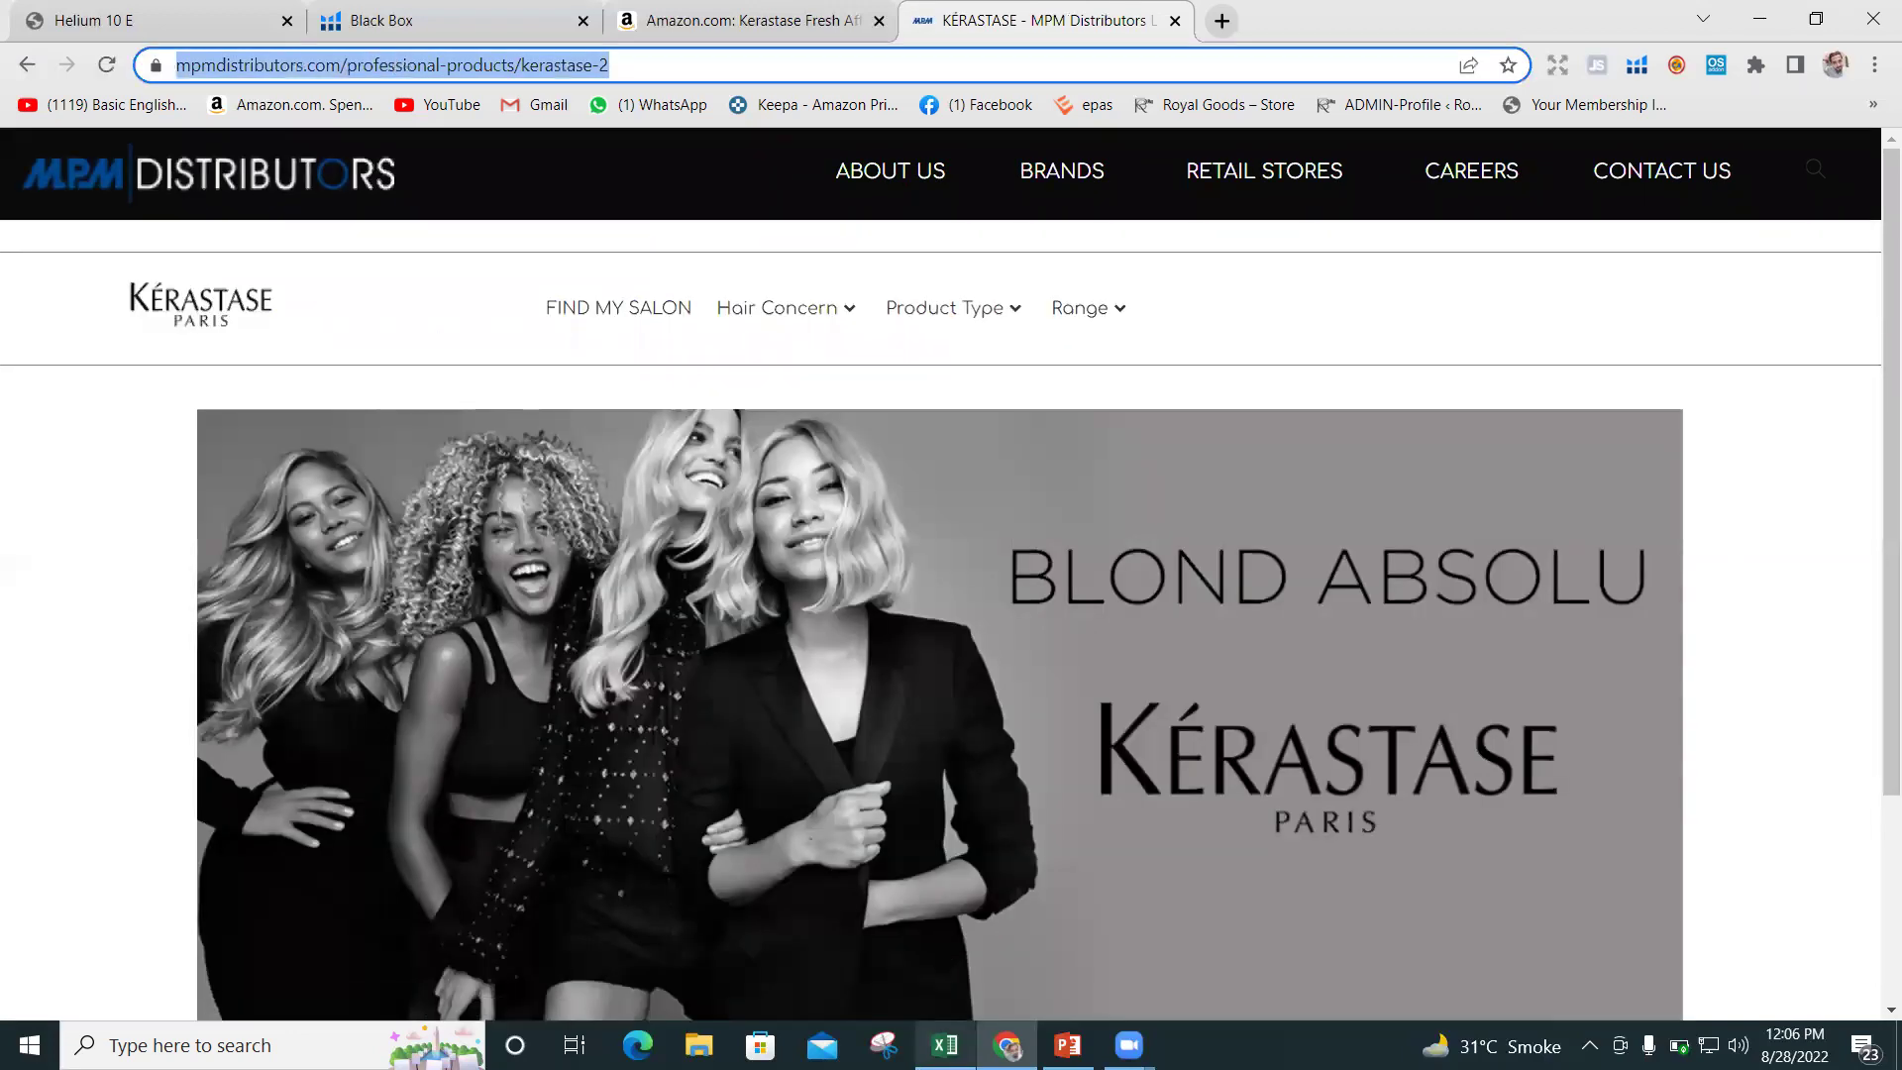
pyautogui.click(945, 1045)
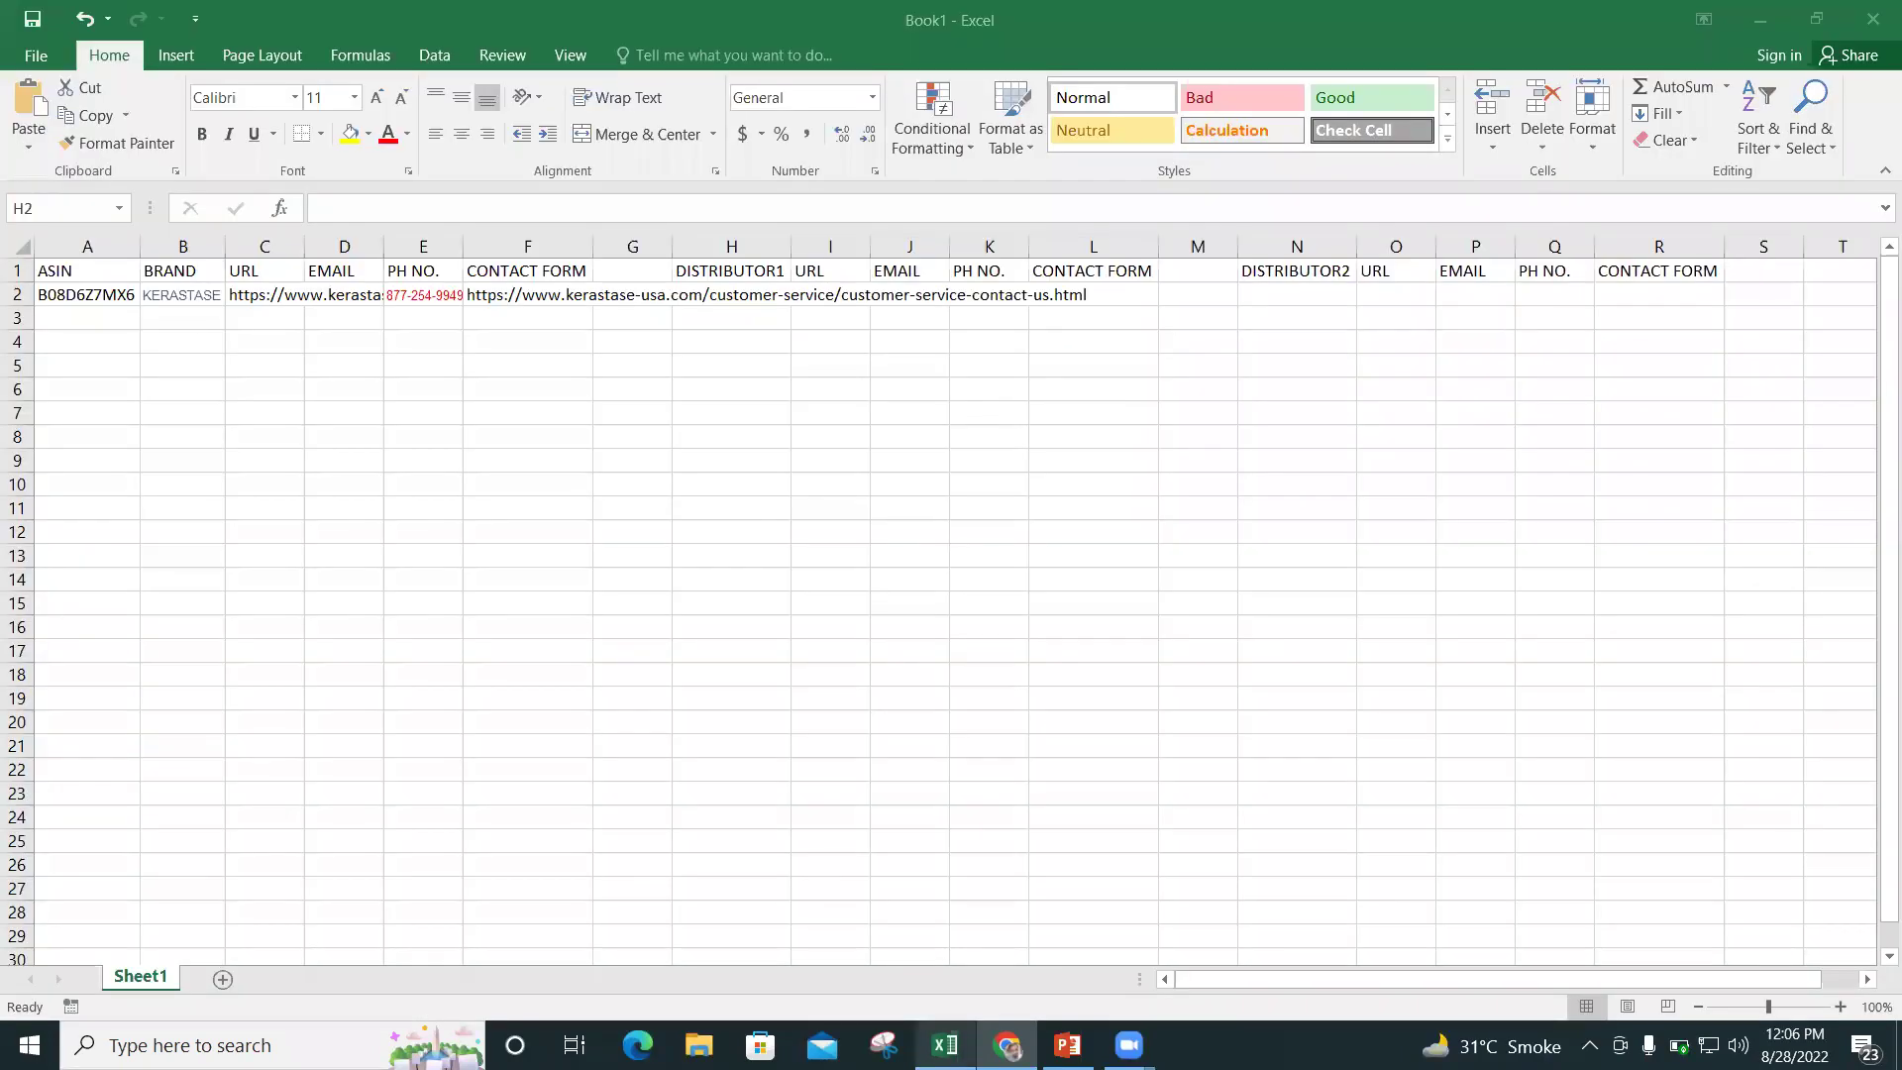
pyautogui.click(825, 296)
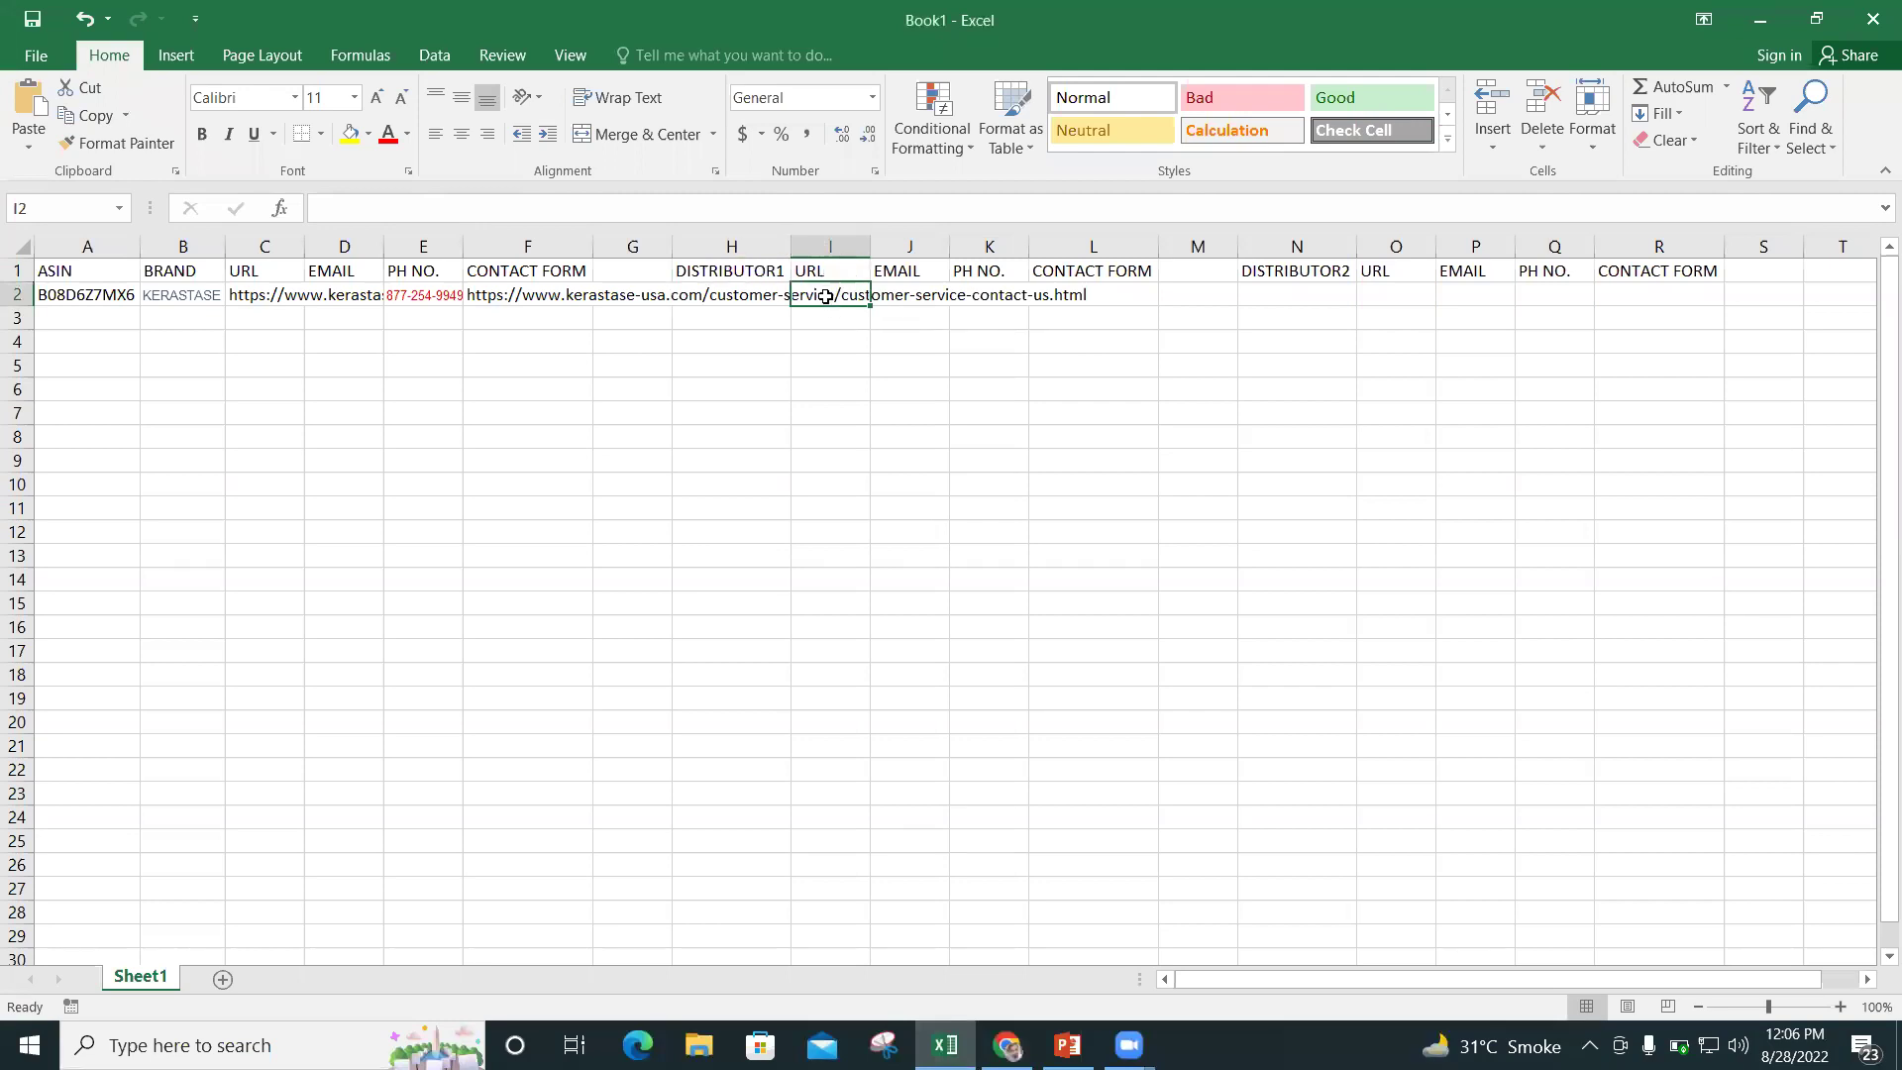
pyautogui.hotkey('ctrl', 'v')
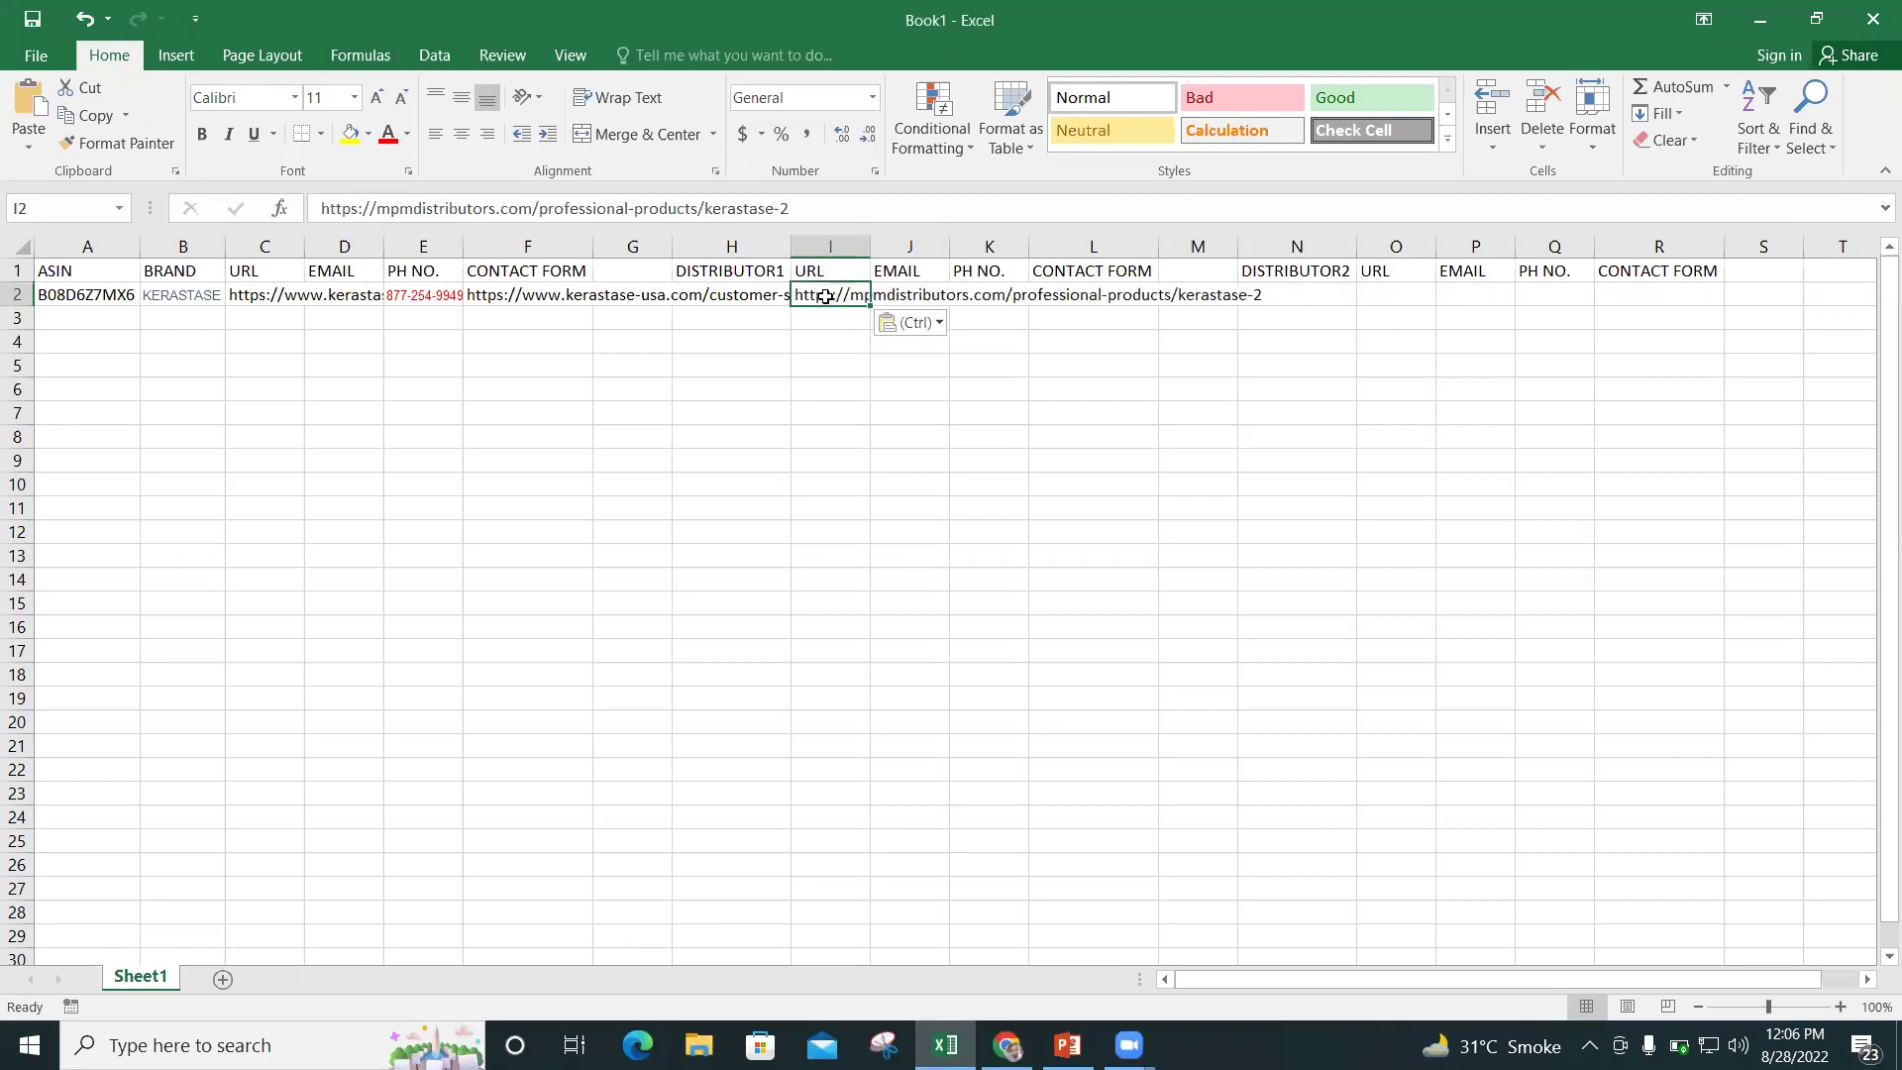
# Copy the name mpmdistributors from the page's web address in Chrome into Excel cell H2 under DISTRIBUTOR1.
pyautogui.click(761, 297)
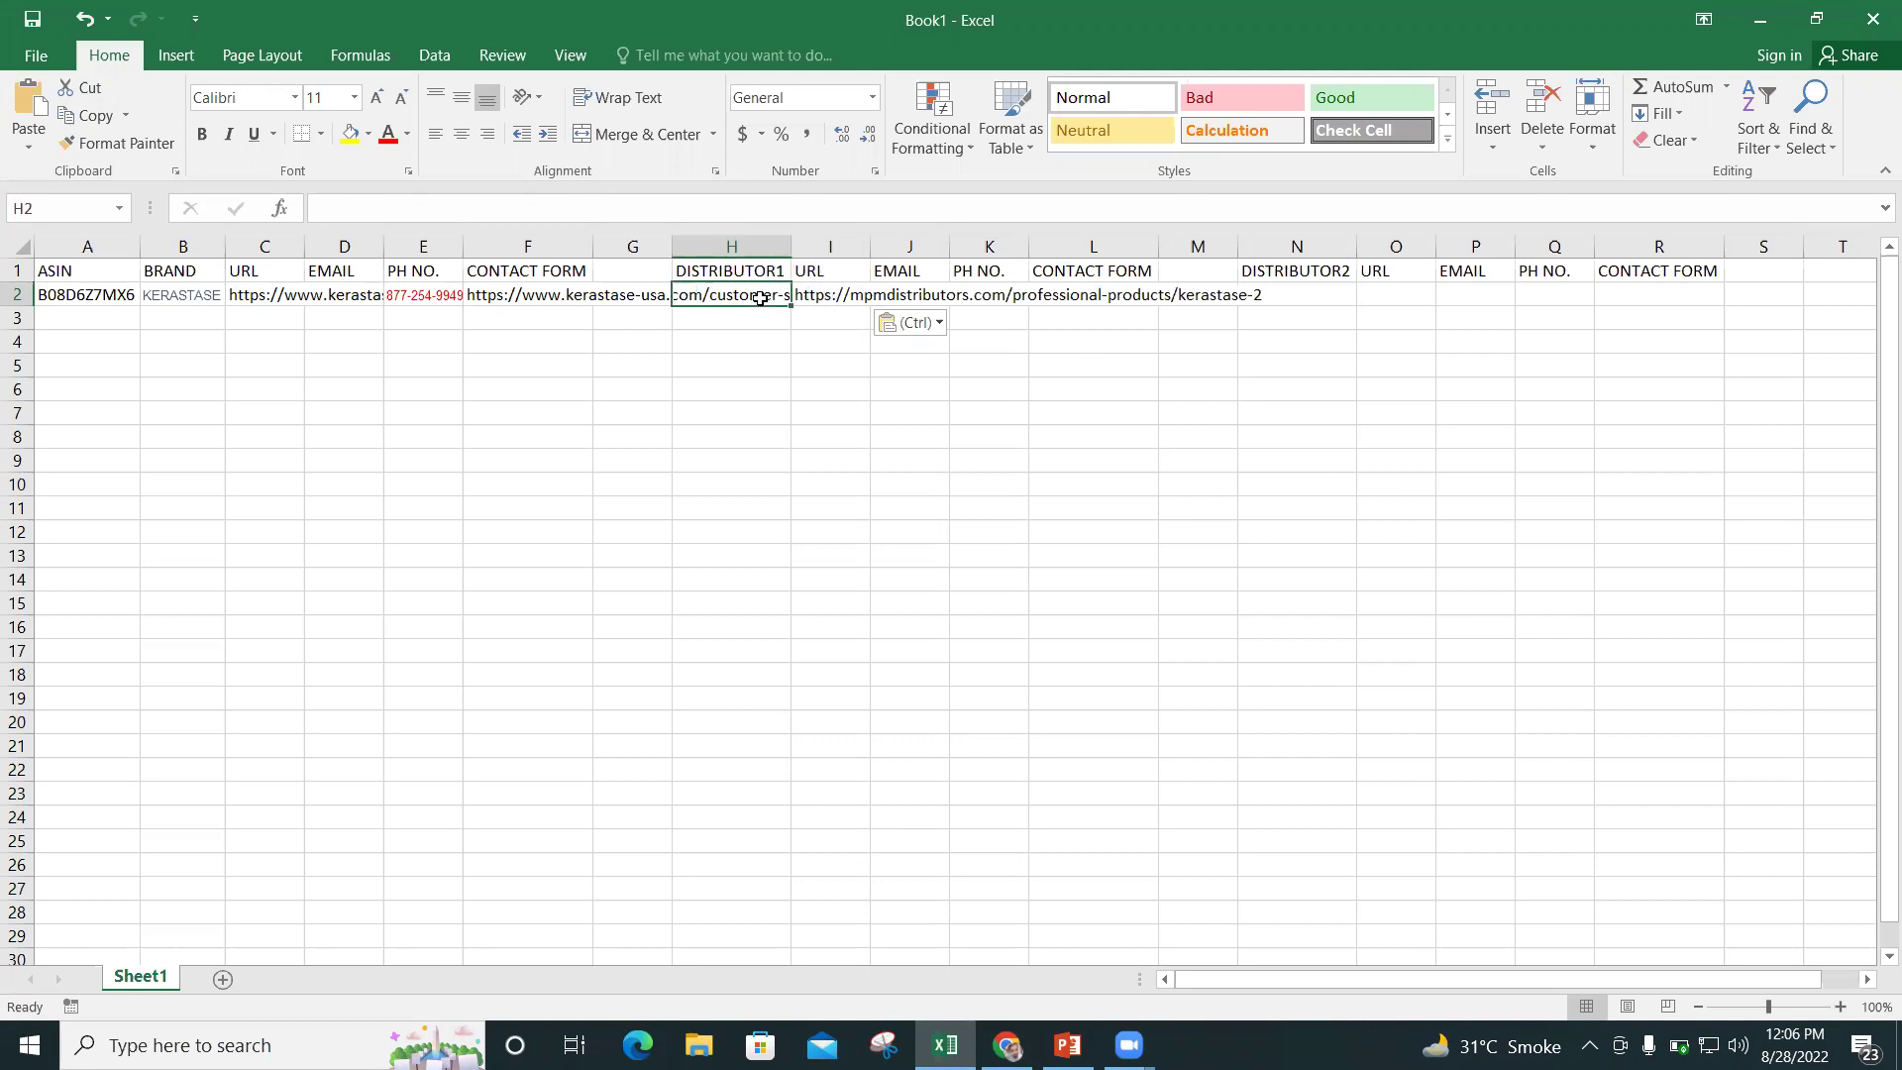
pyautogui.click(1006, 1045)
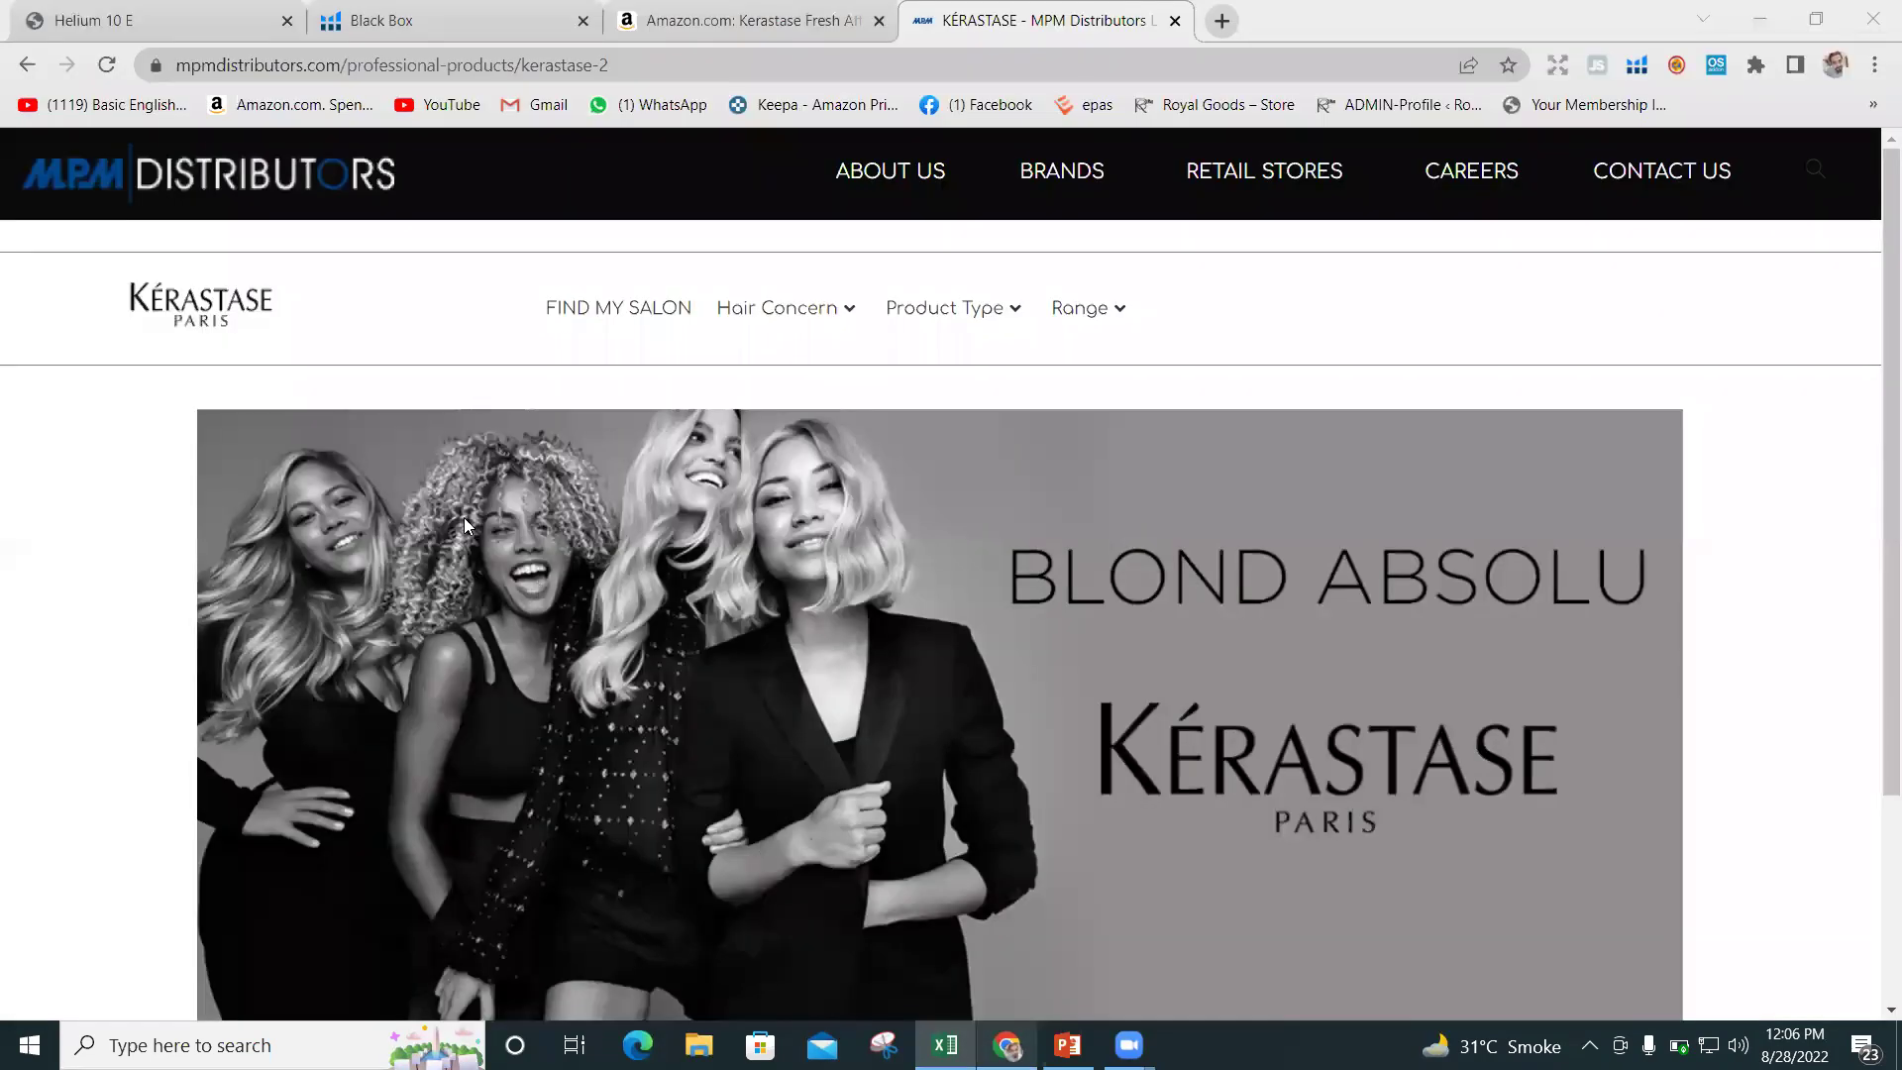
pyautogui.click(298, 59)
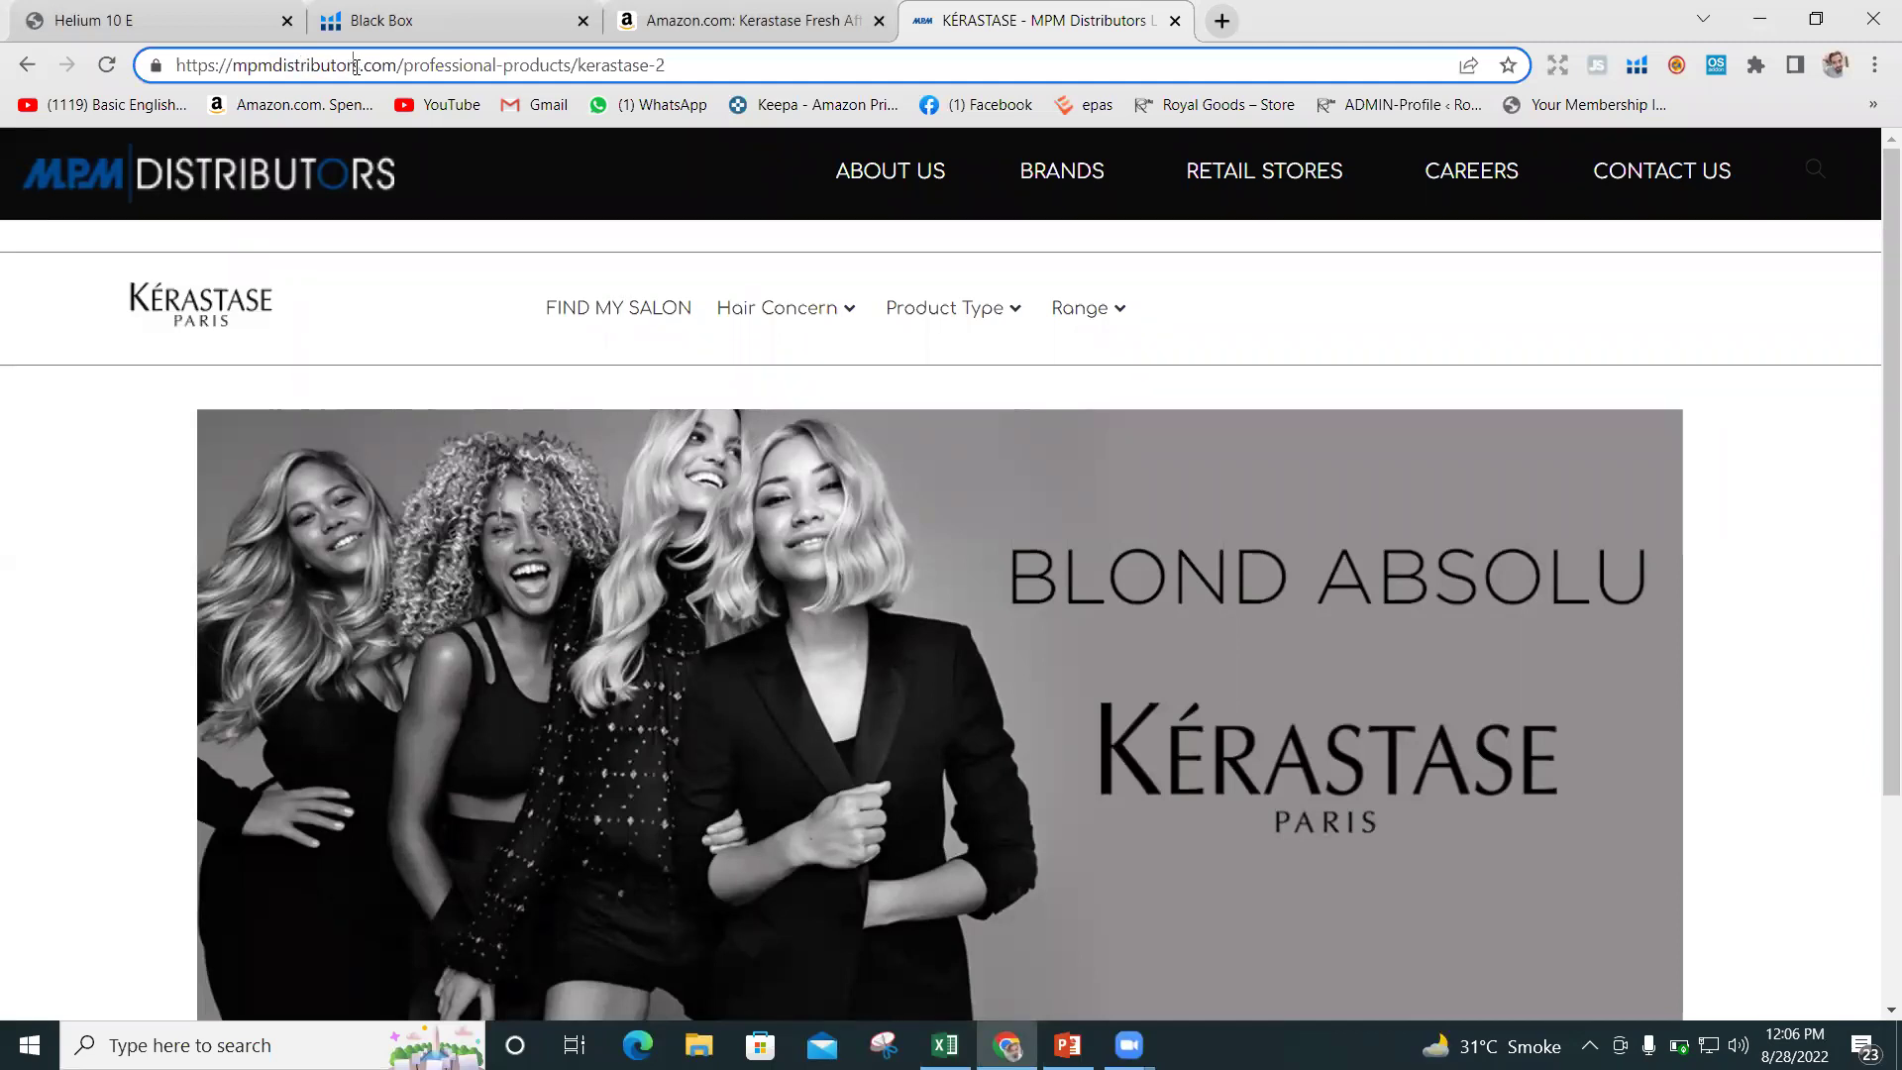
pyautogui.moveTo(359, 65); pyautogui.dragTo(236, 50)
pyautogui.hotkey('ctrl', 'c')
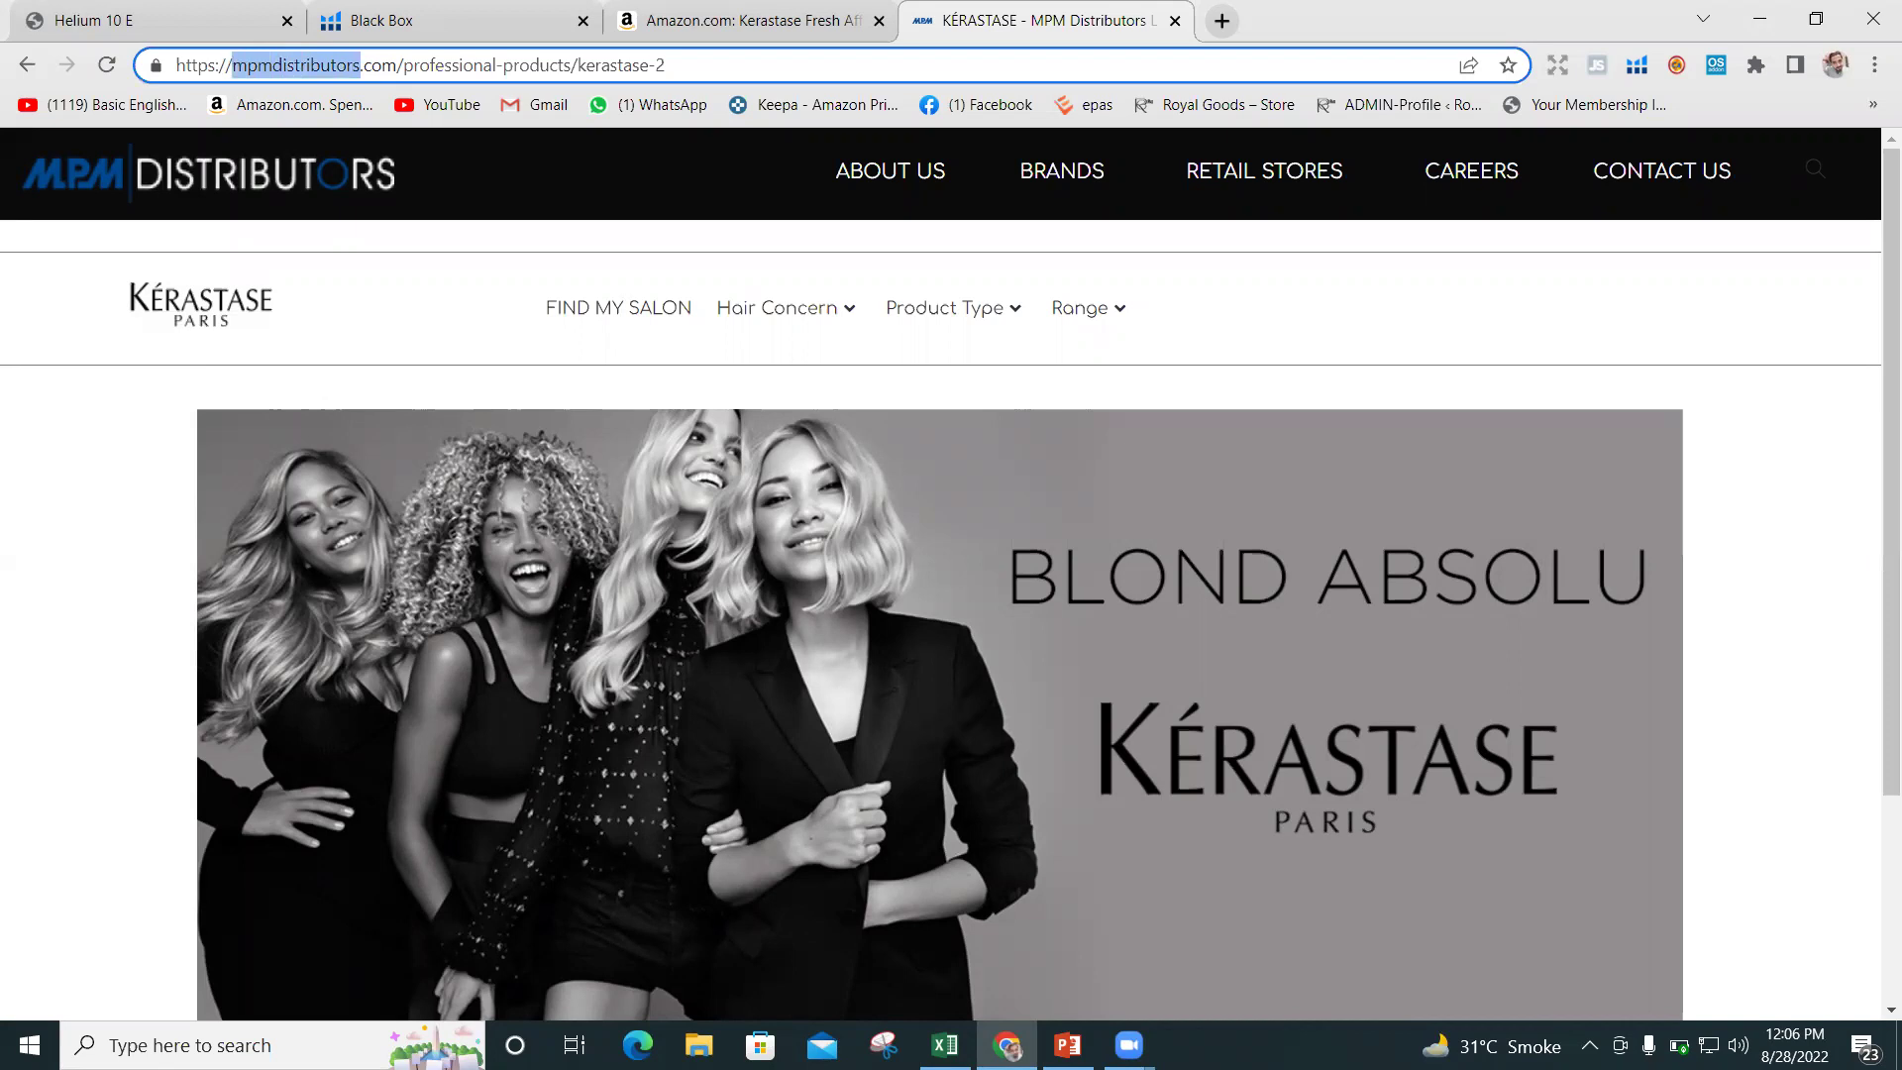
pyautogui.click(945, 1045)
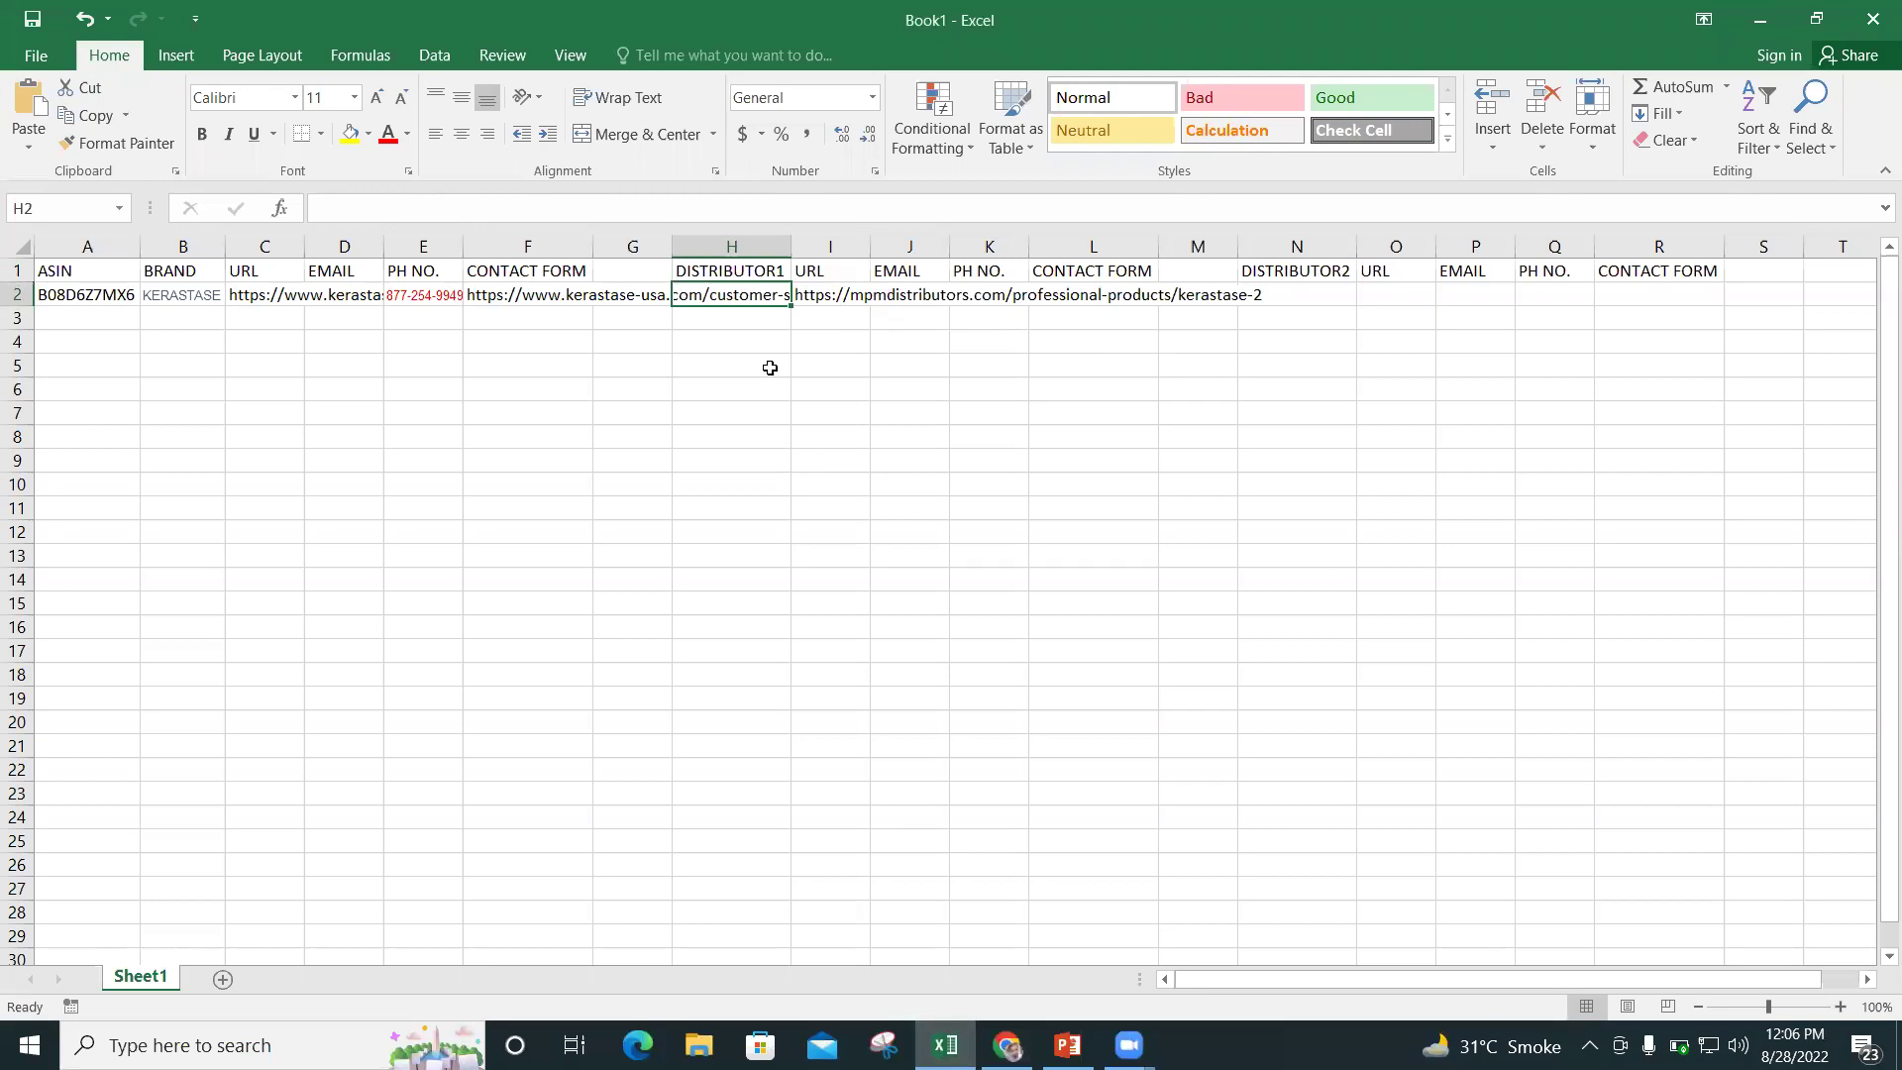
pyautogui.hotkey('ctrl', 'v')
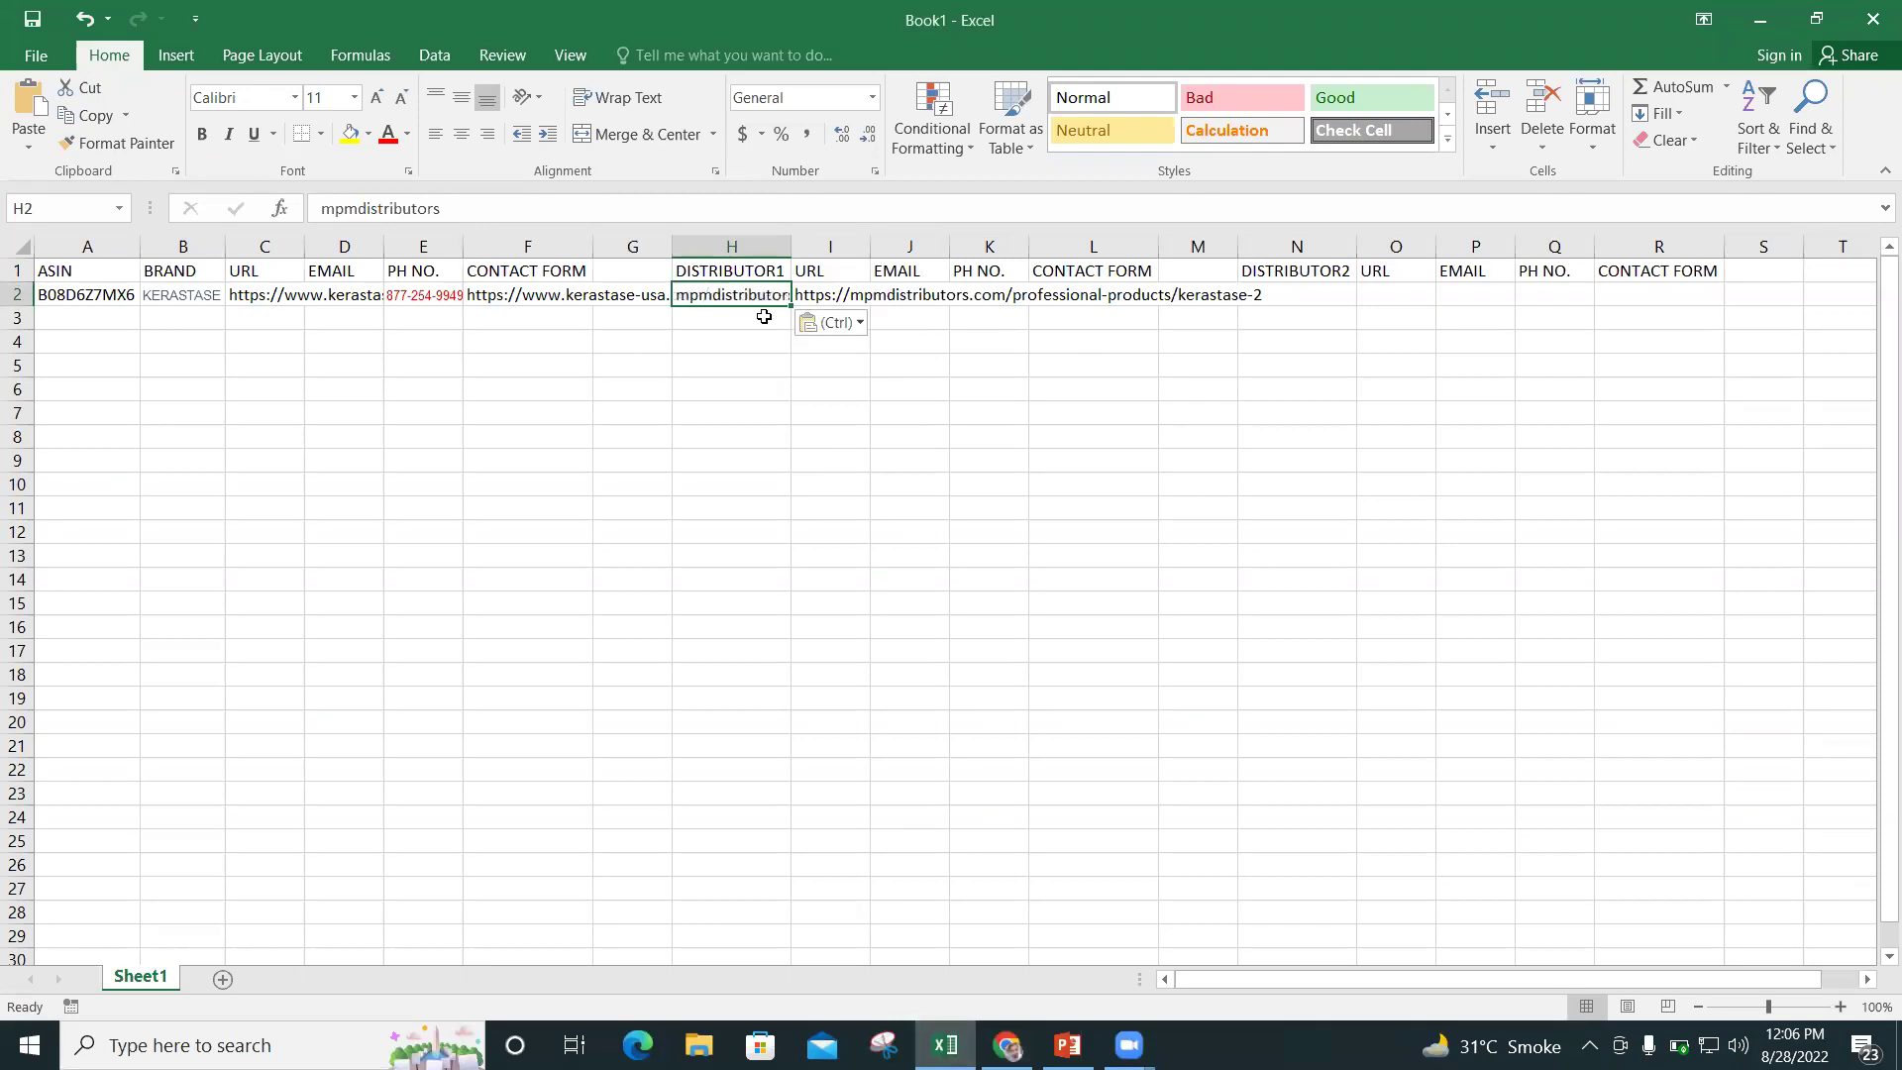
# Select the first distributor's EMAIL cell J2, switch to Chrome and open the MPM Distributors contact page.
pyautogui.click(897, 296)
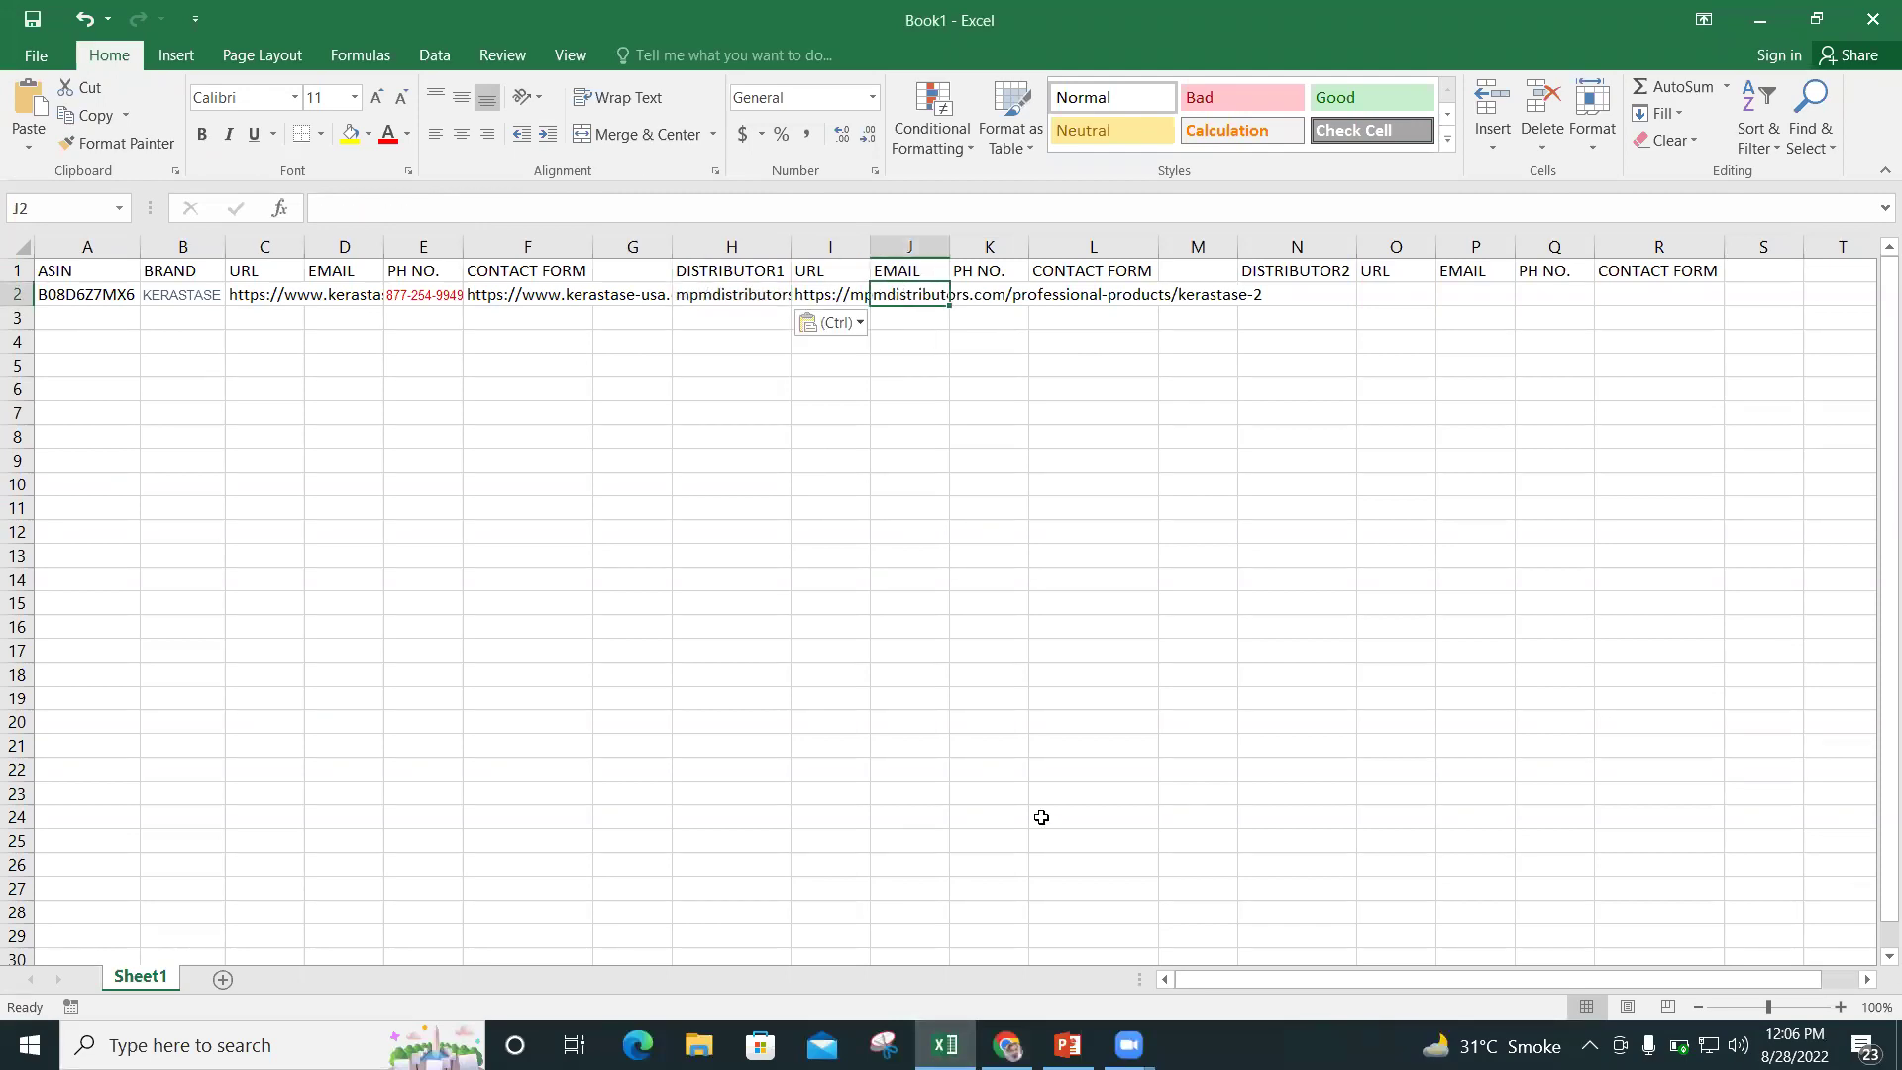
pyautogui.click(1007, 1044)
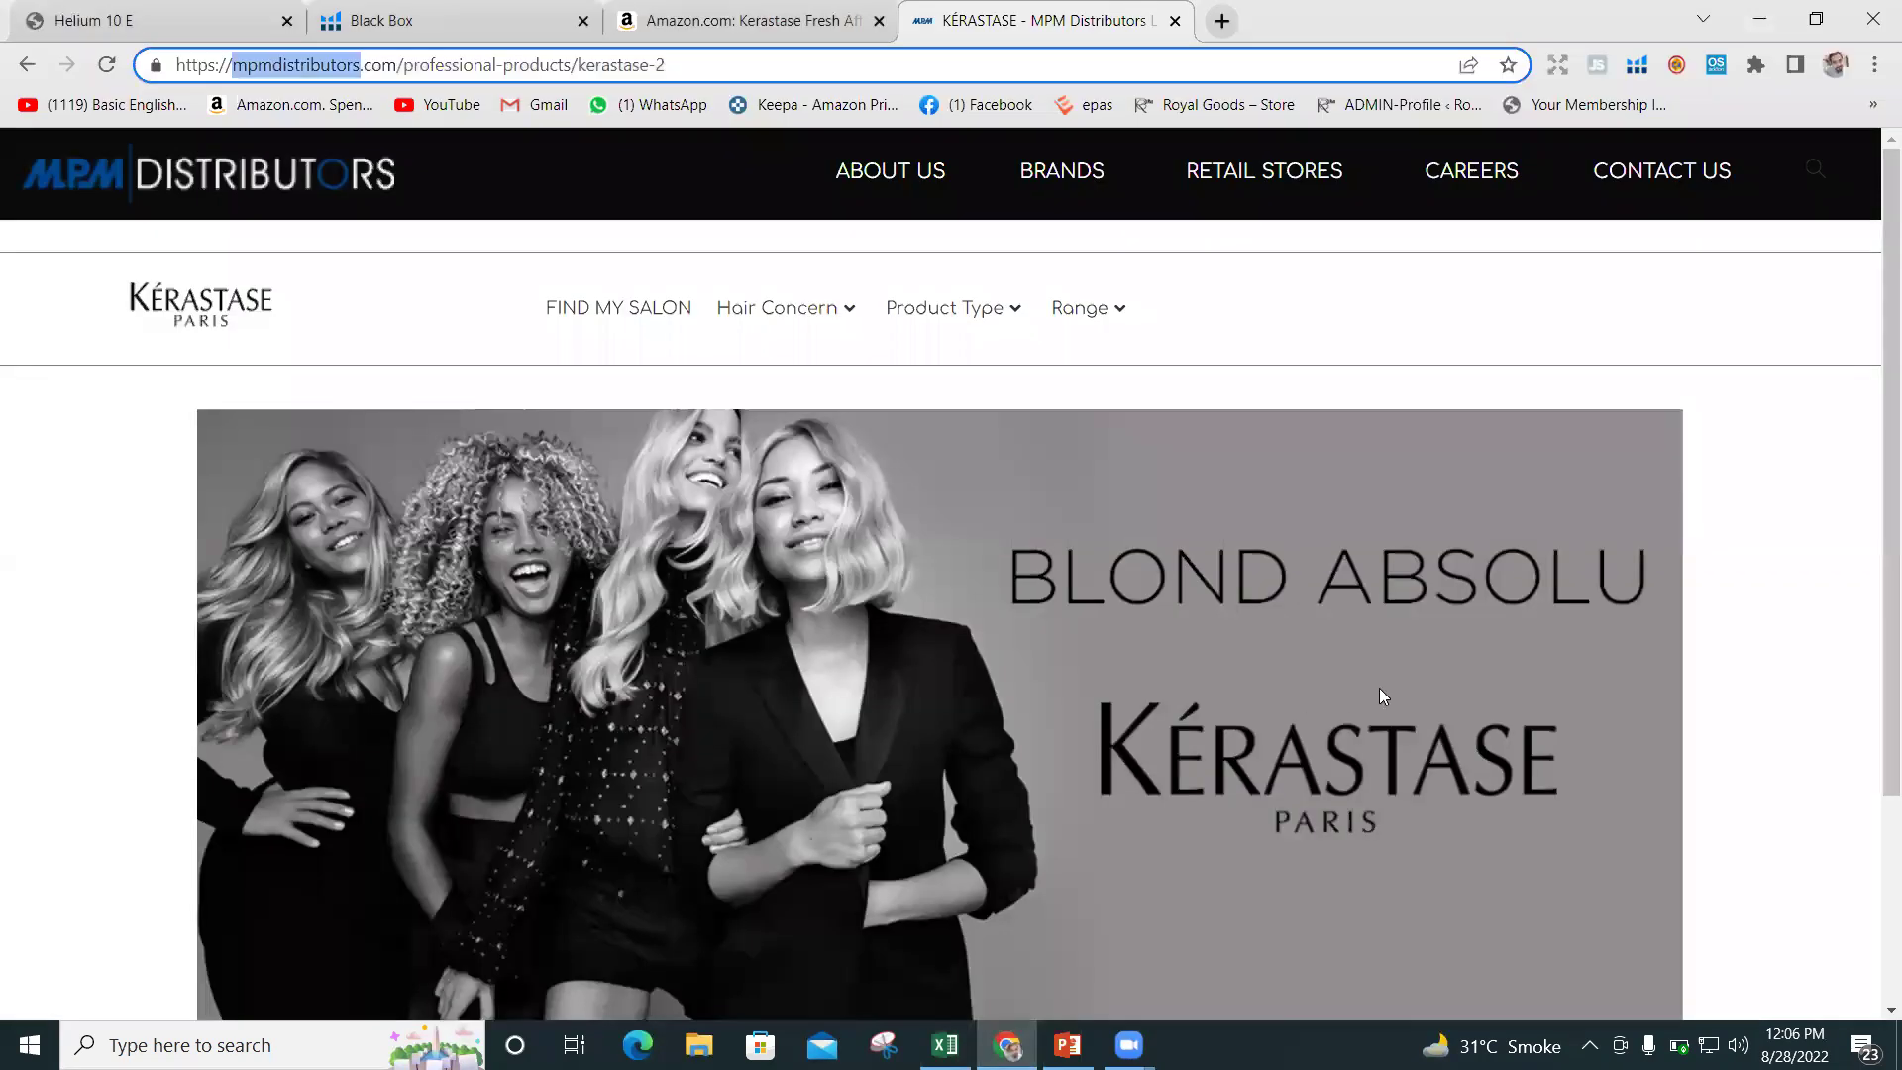
pyautogui.moveTo(1875, 254); pyautogui.dragTo(1875, 921)
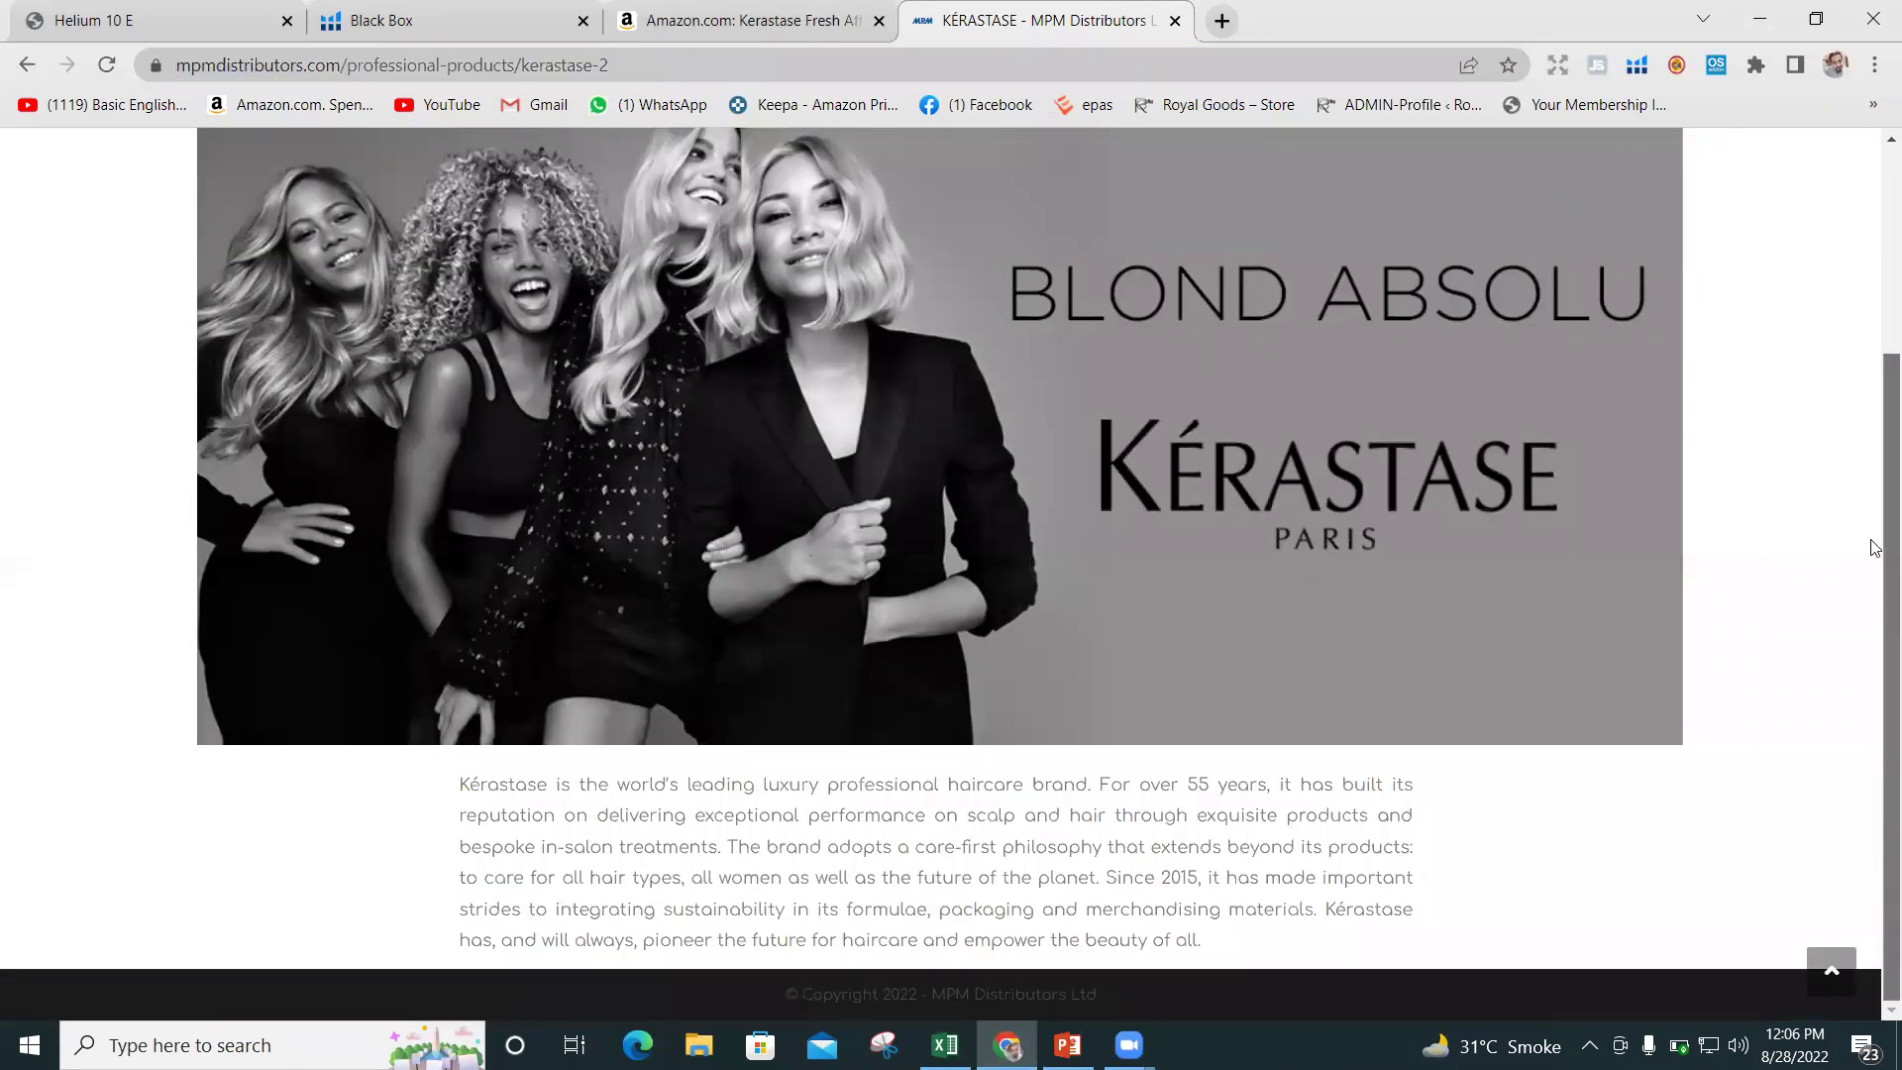
pyautogui.press('Home')
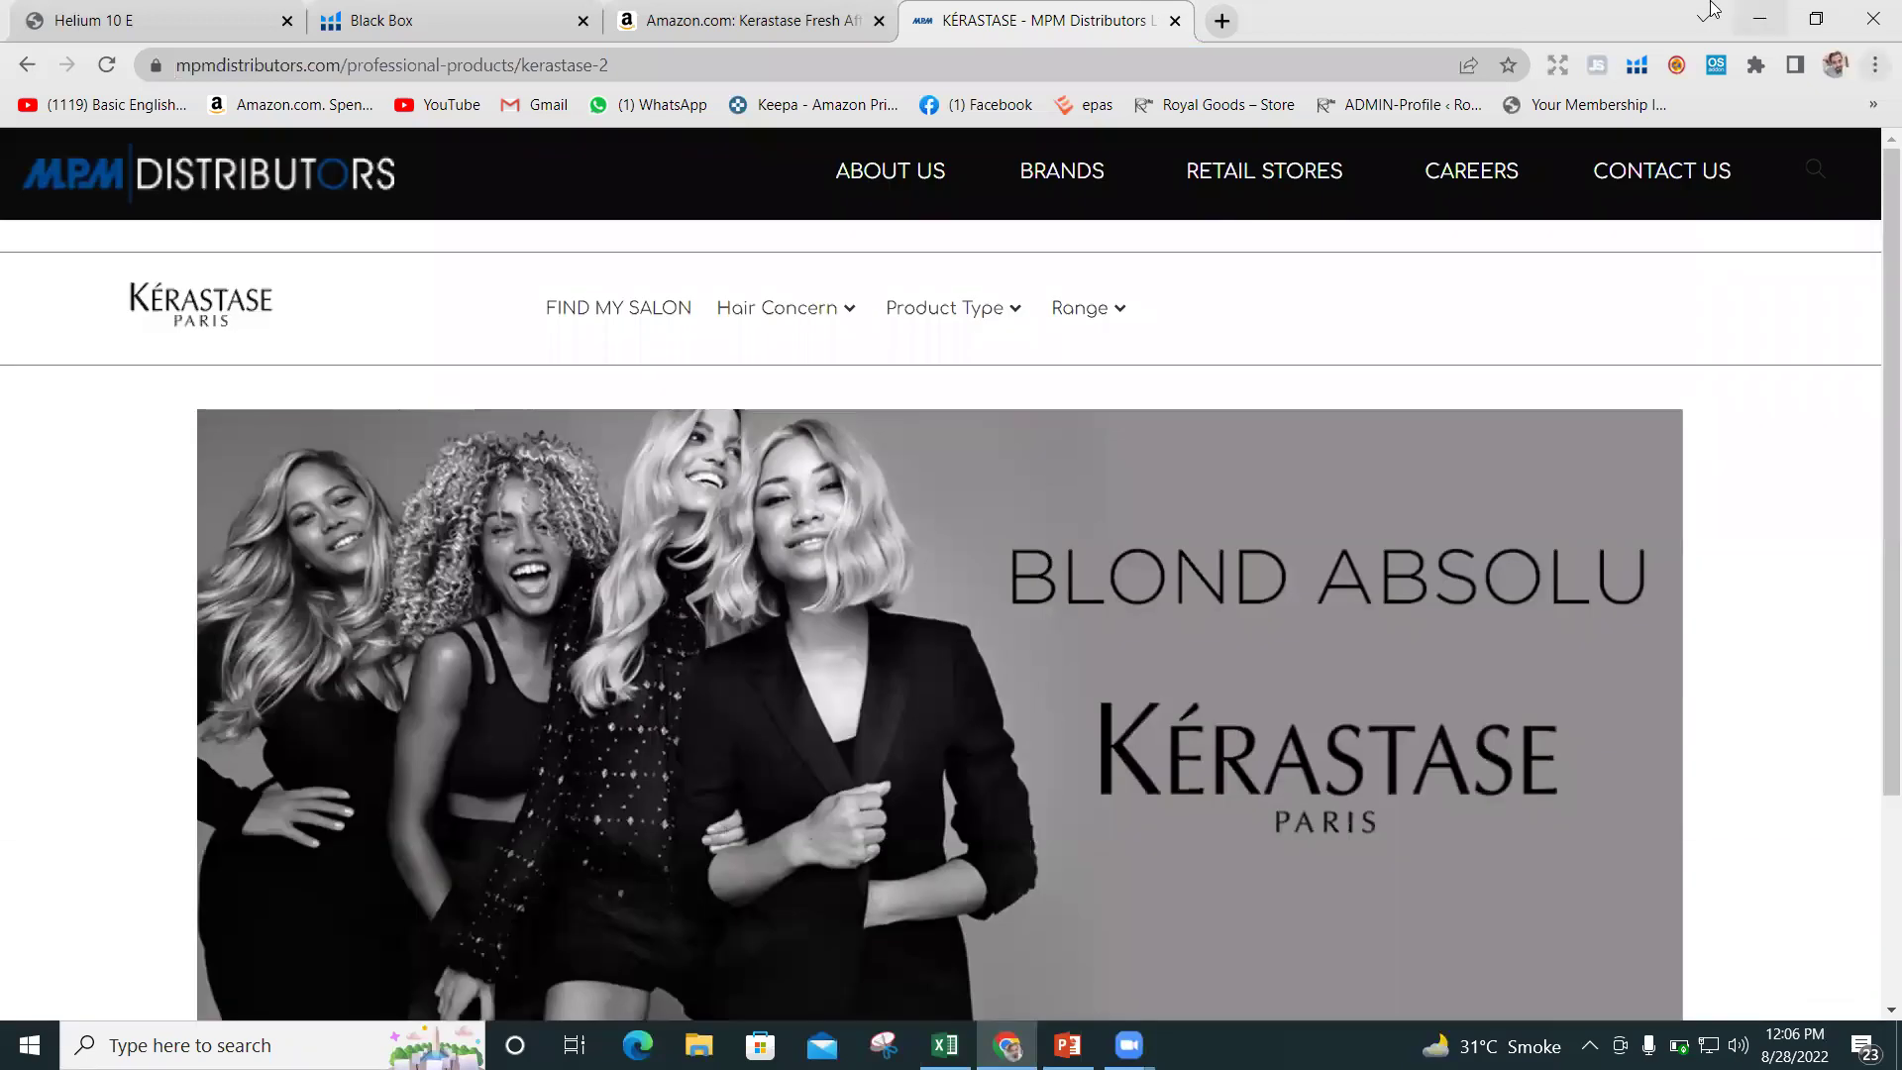
pyautogui.click(1679, 175)
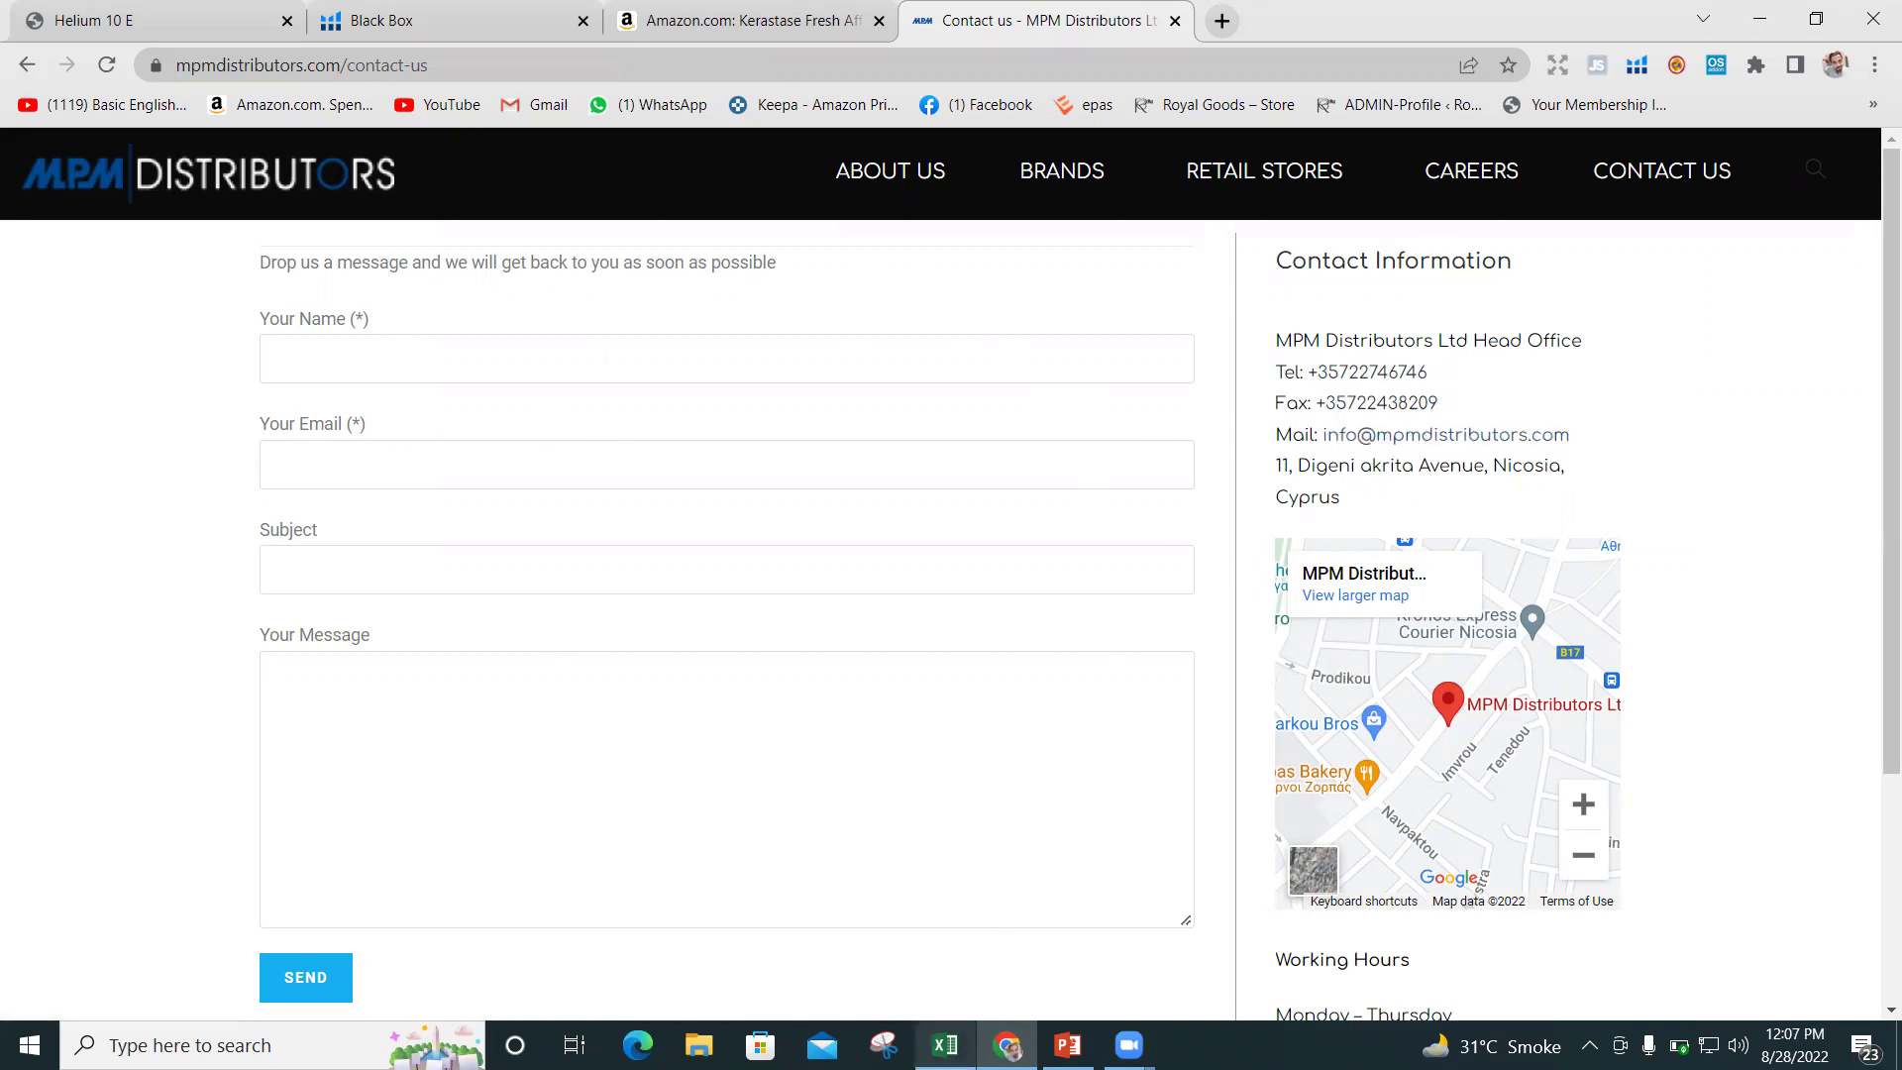
pyautogui.click(944, 1045)
pyautogui.click(1007, 1045)
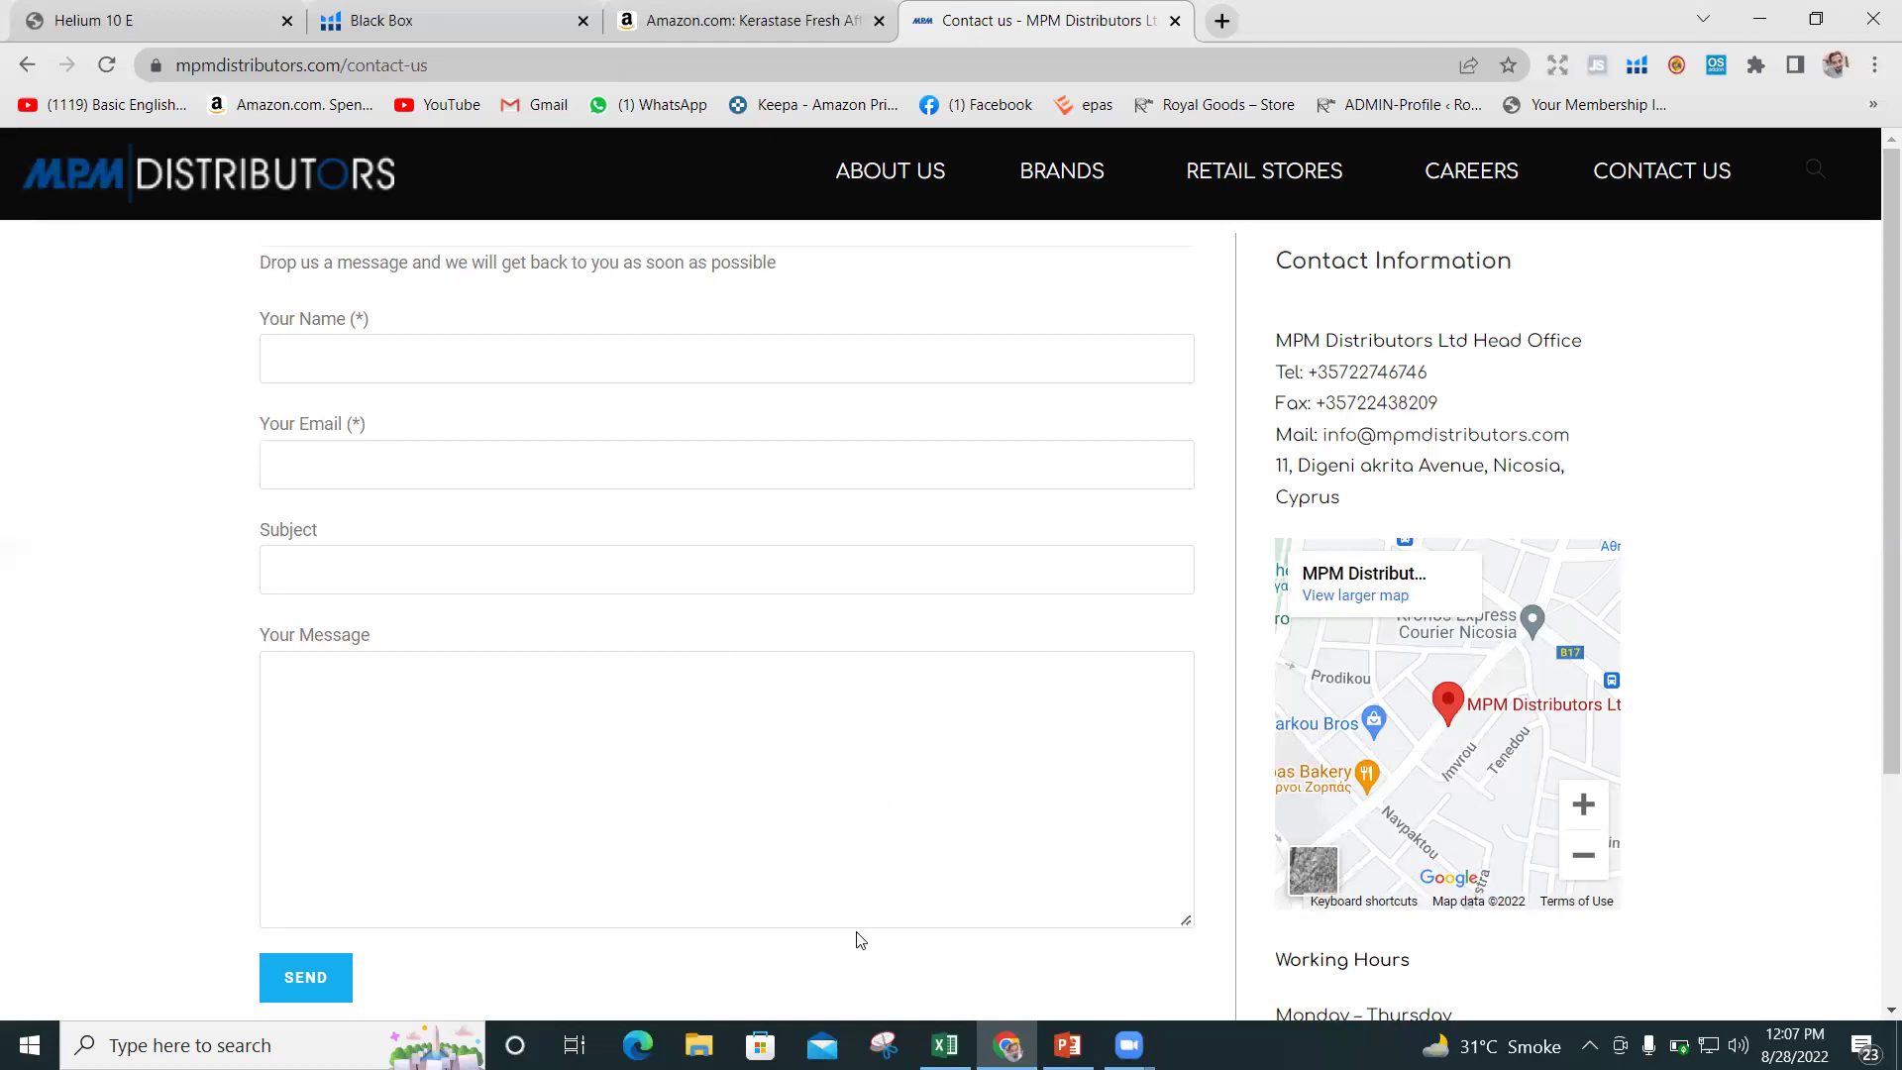
pyautogui.click(945, 1046)
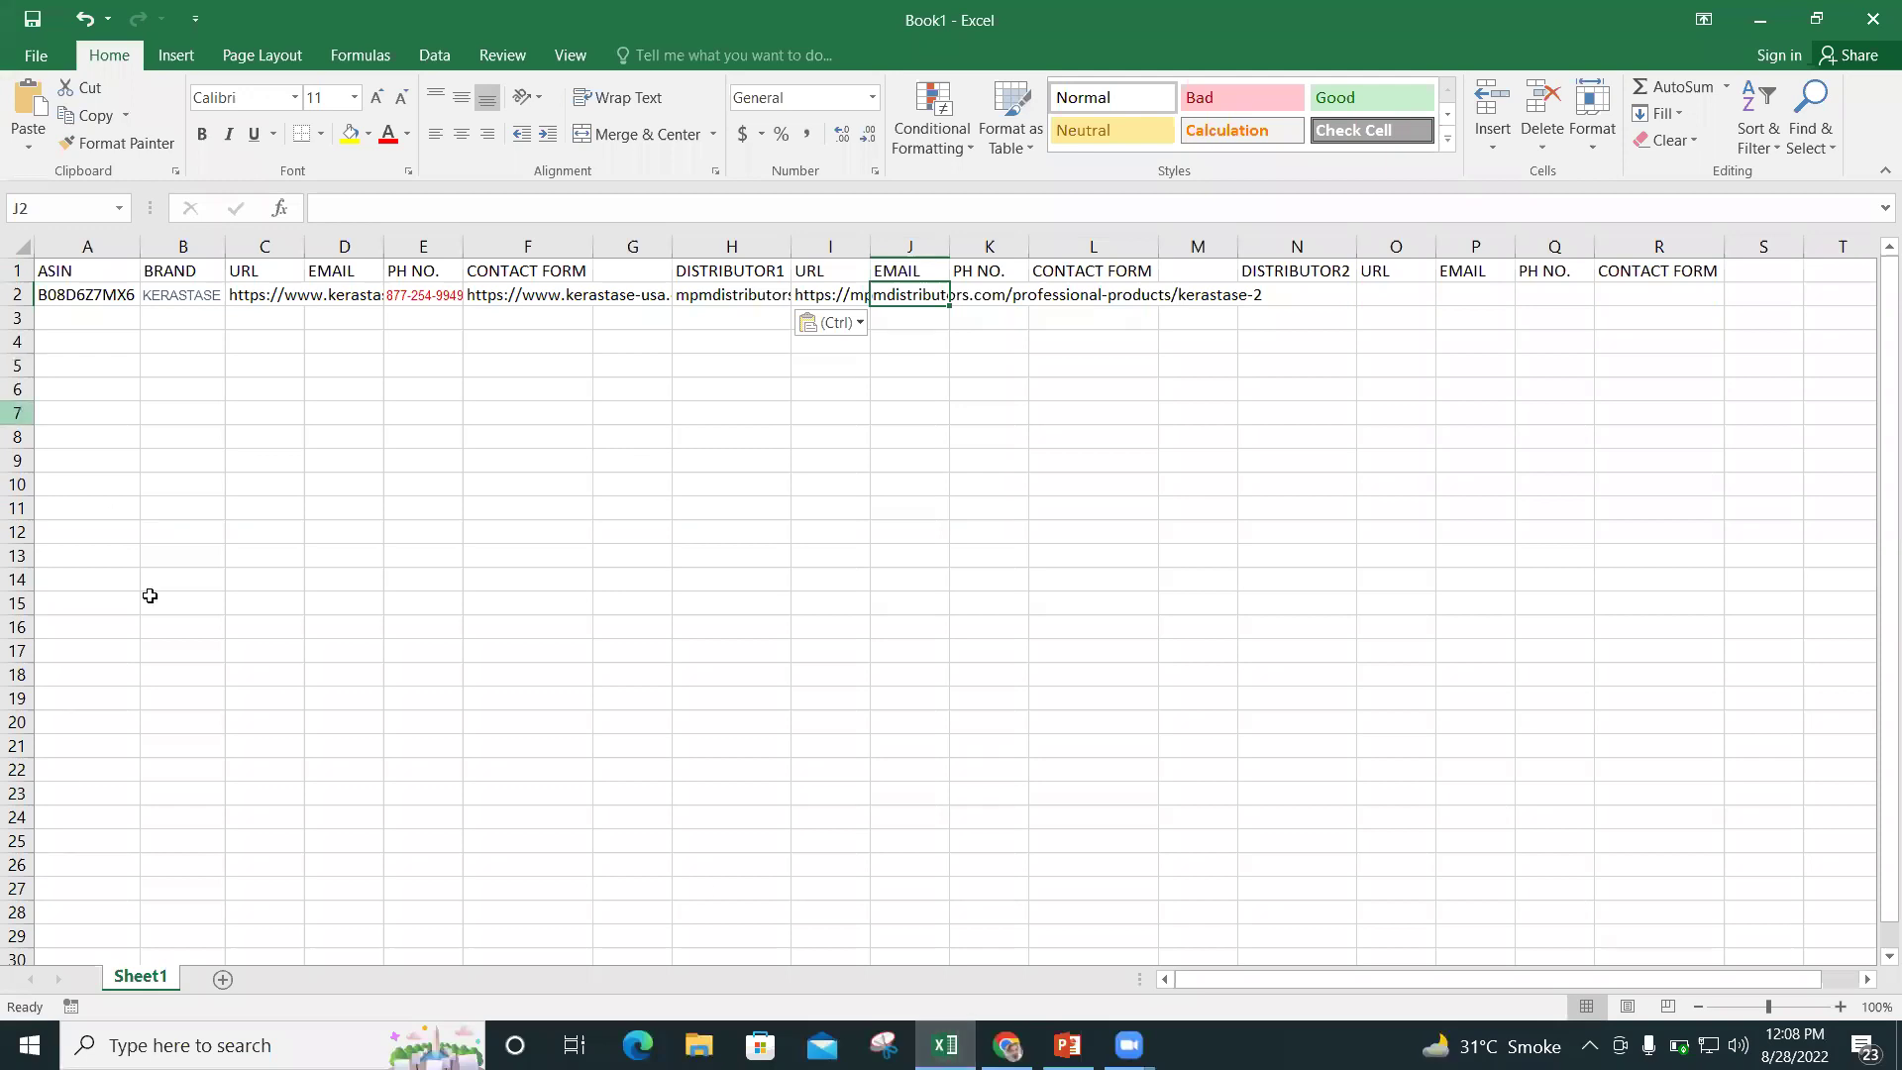
pyautogui.click(74, 890)
pyautogui.press('Down')
pyautogui.press('Down')
pyautogui.press('Down')
pyautogui.press('Down')
pyautogui.press('Down')
pyautogui.press('Down')
pyautogui.press('Down')
pyautogui.press('Down')
pyautogui.press('Down')
pyautogui.press('Down')
pyautogui.press('Down')
pyautogui.press('Down')
pyautogui.press('Down')
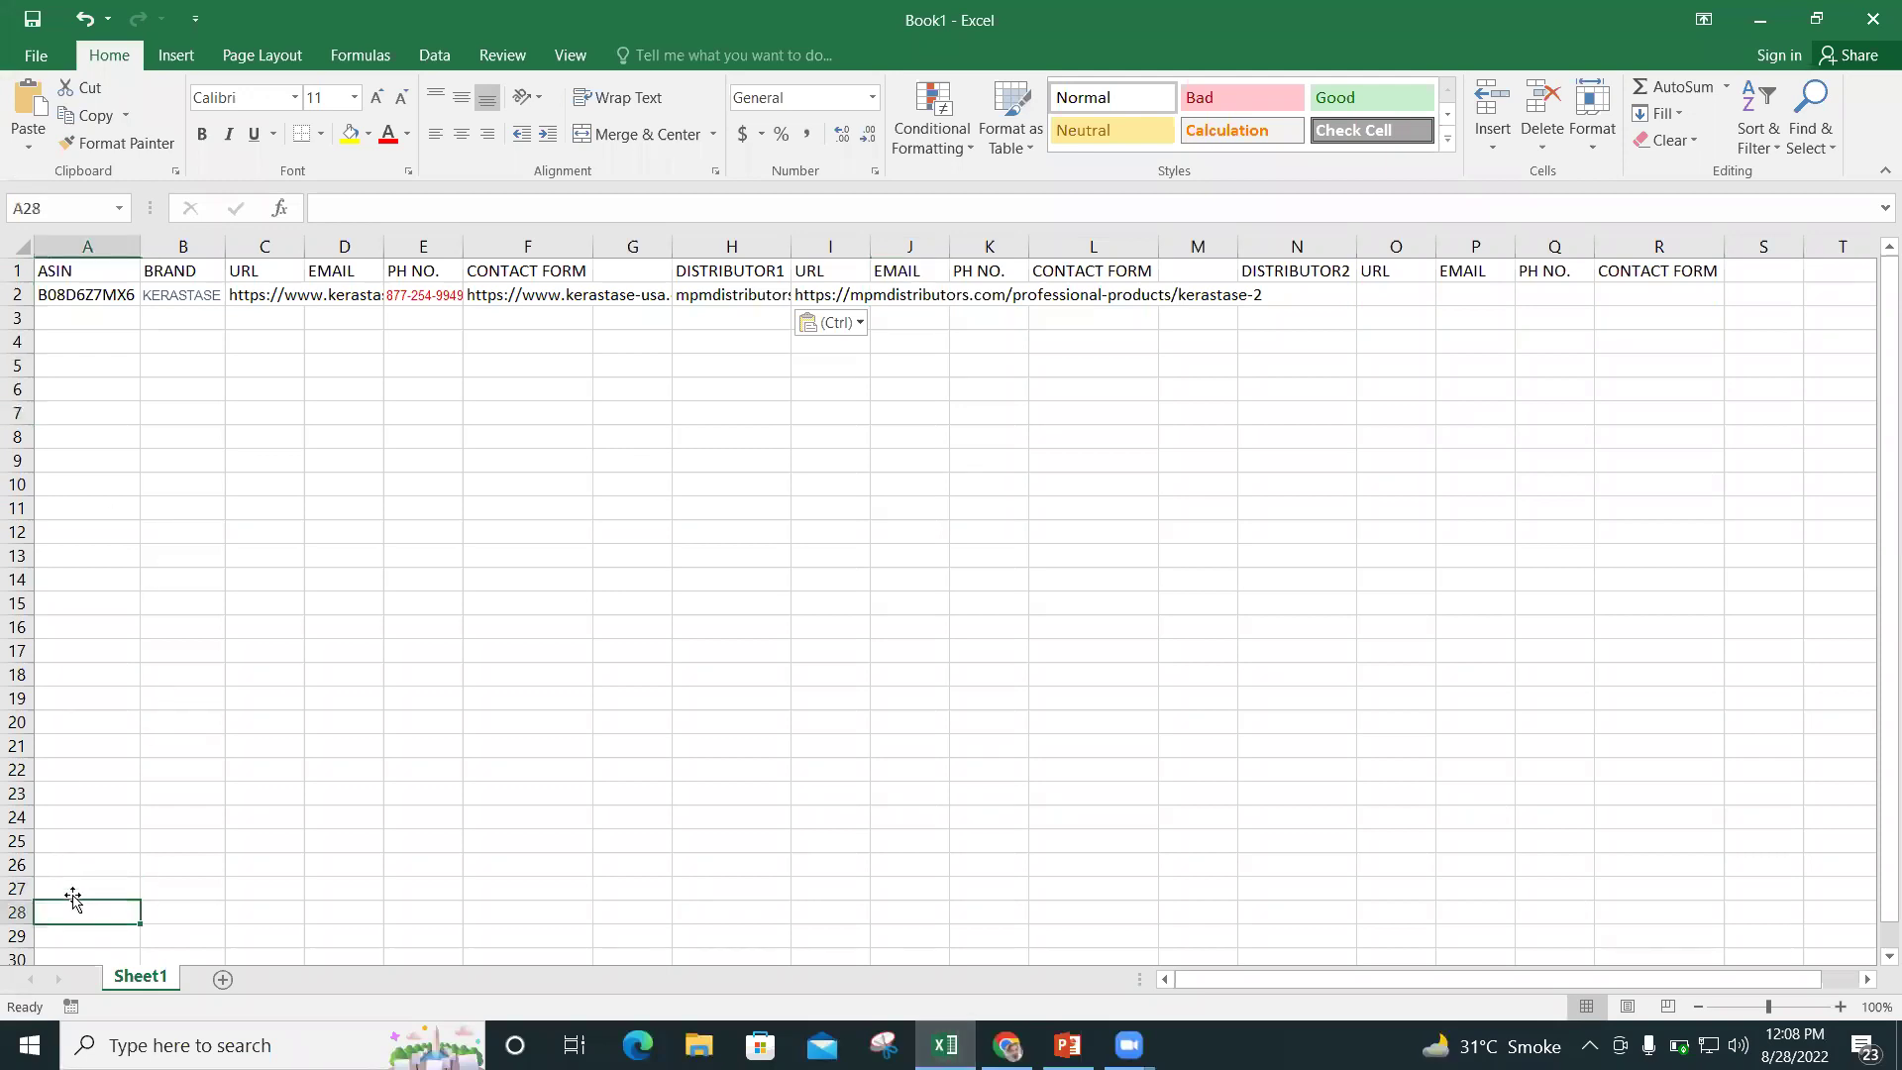
pyautogui.press('Down')
pyautogui.press('Down')
pyautogui.press('Down')
pyautogui.press('Down')
pyautogui.press('Down')
pyautogui.press('Down')
pyautogui.press('Down')
pyautogui.press('Down')
pyautogui.press('Down')
pyautogui.press('Down')
pyautogui.press('Down')
pyautogui.press('Down')
pyautogui.press('Down')
pyautogui.press('Down')
pyautogui.press('Down')
pyautogui.press('Down')
pyautogui.press('Down')
pyautogui.press('Down')
pyautogui.press('Down')
pyautogui.press('Down')
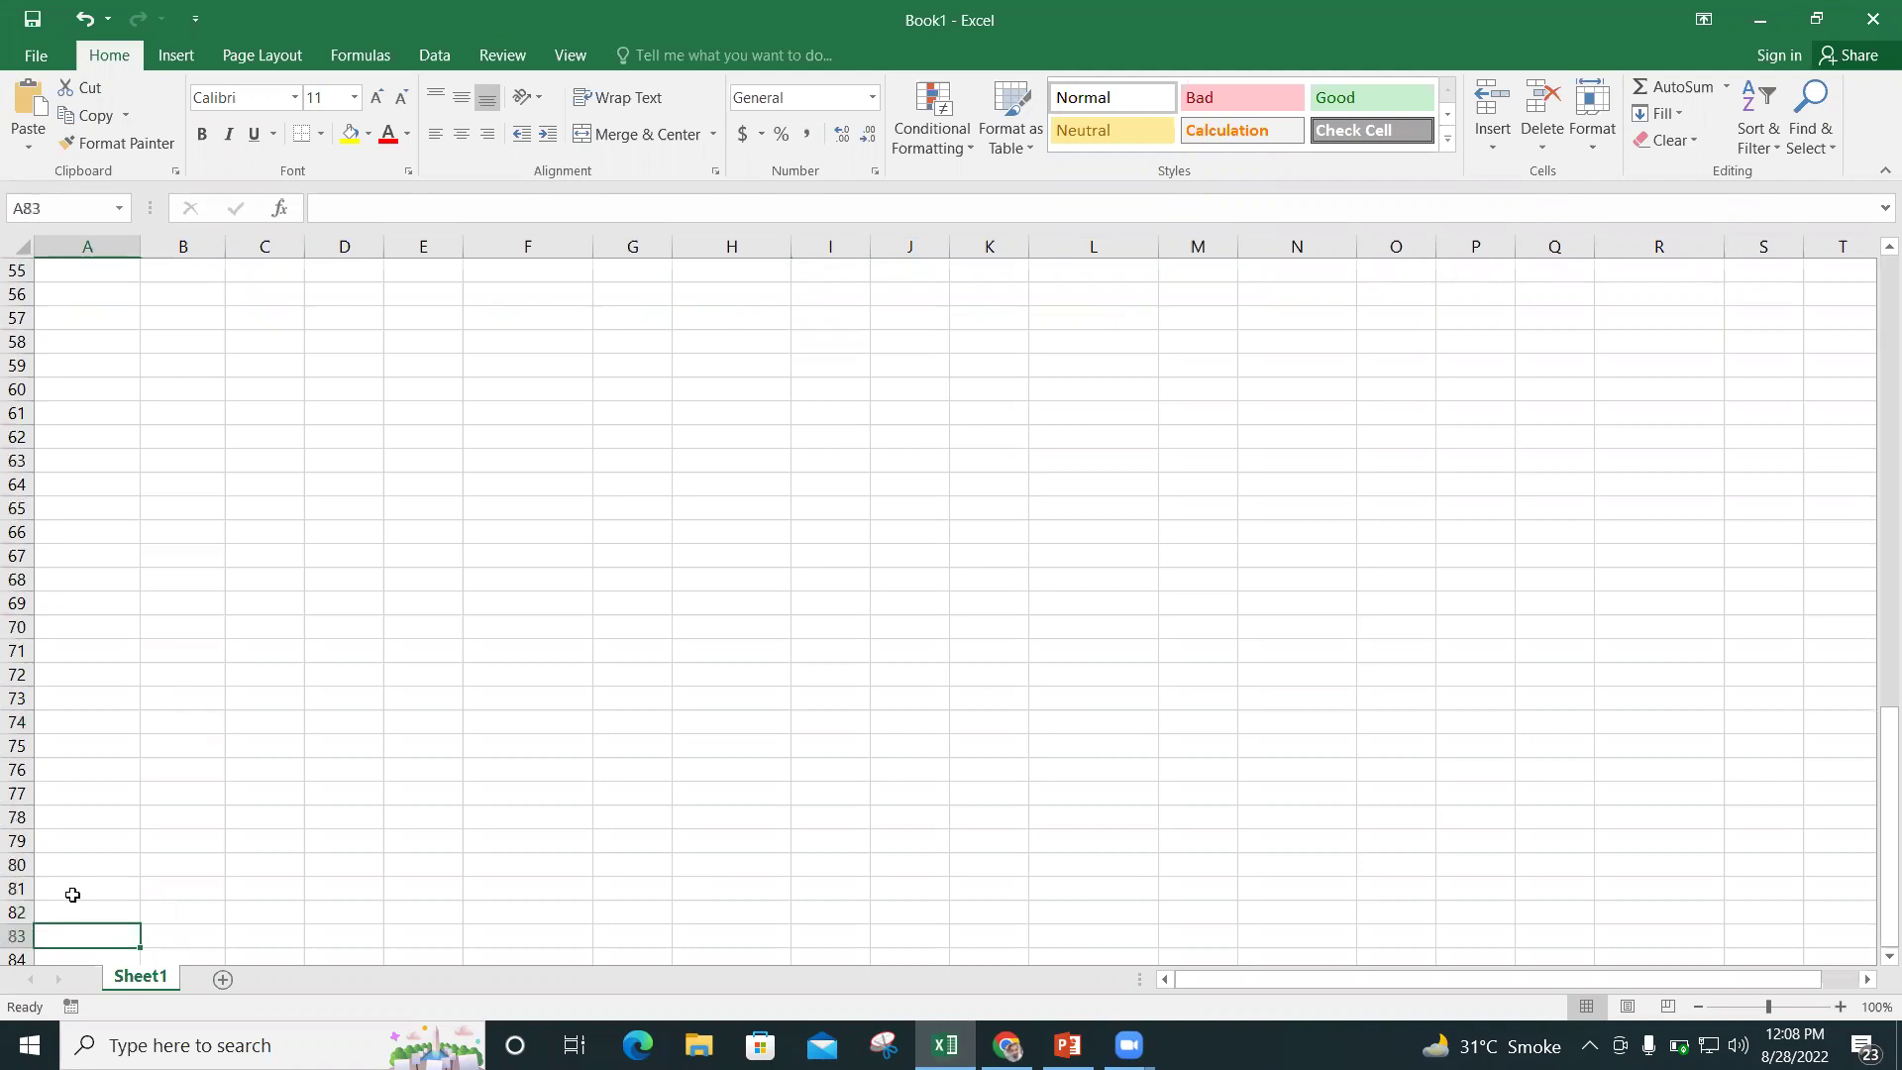
pyautogui.press('Up')
pyautogui.press('Up')
pyautogui.press('Up')
pyautogui.press('Up')
pyautogui.press('Up')
pyautogui.press('Up')
pyautogui.press('Up')
pyautogui.press('Up')
pyautogui.press('Up')
pyautogui.press('Up')
pyautogui.press('Up')
pyautogui.press('Up')
pyautogui.press('Up')
pyautogui.press('Up')
pyautogui.press('Up')
pyautogui.press('Up')
pyautogui.press('Up')
pyautogui.press('Up')
pyautogui.press('Up')
pyautogui.press('Up')
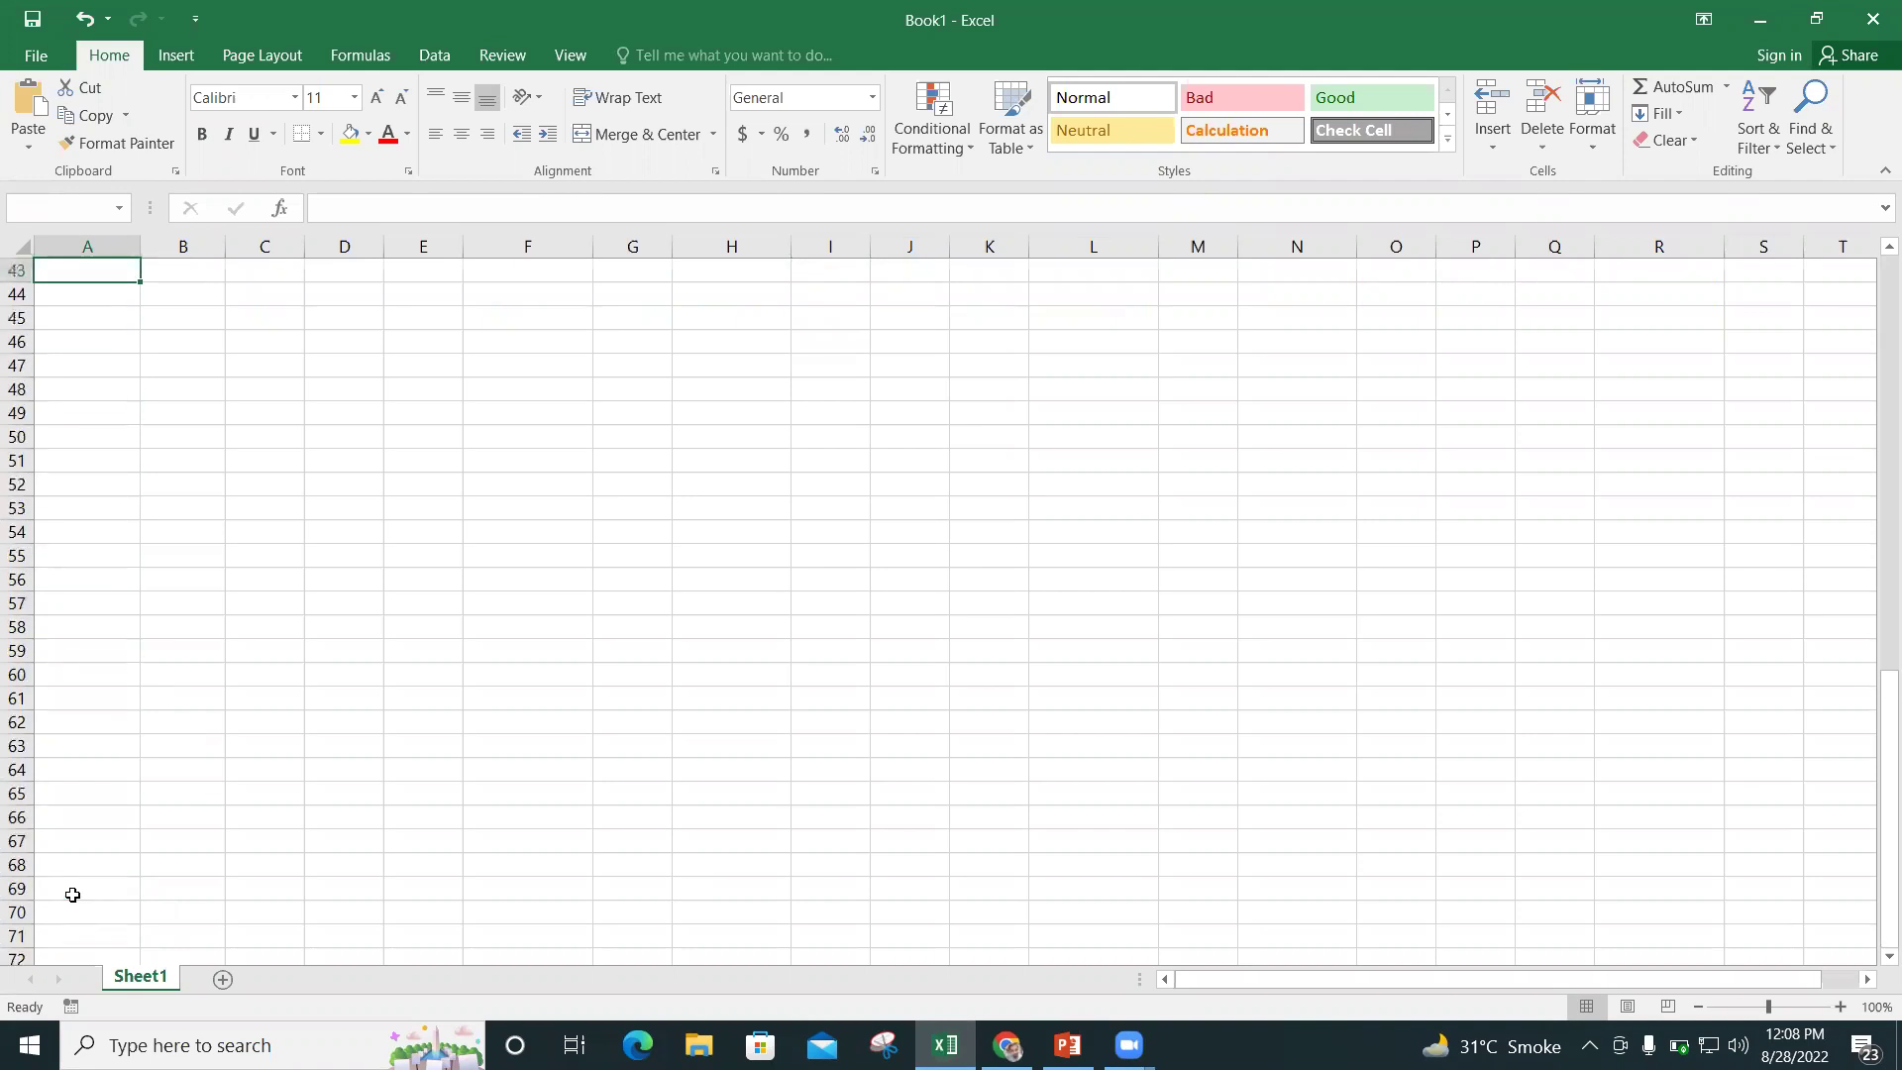
pyautogui.press('Up')
pyautogui.press('Up')
pyautogui.press('Up')
pyautogui.press('Up')
pyautogui.press('Up')
pyautogui.press('Up')
pyautogui.press('Up')
pyautogui.press('Up')
pyautogui.press('Up')
pyautogui.press('Up')
pyautogui.press('Up')
pyautogui.press('Up')
pyautogui.press('Up')
pyautogui.press('Up')
pyautogui.press('Up')
pyautogui.press('Up')
pyautogui.press('Up')
pyautogui.press('Up')
pyautogui.press('Up')
pyautogui.press('Up')
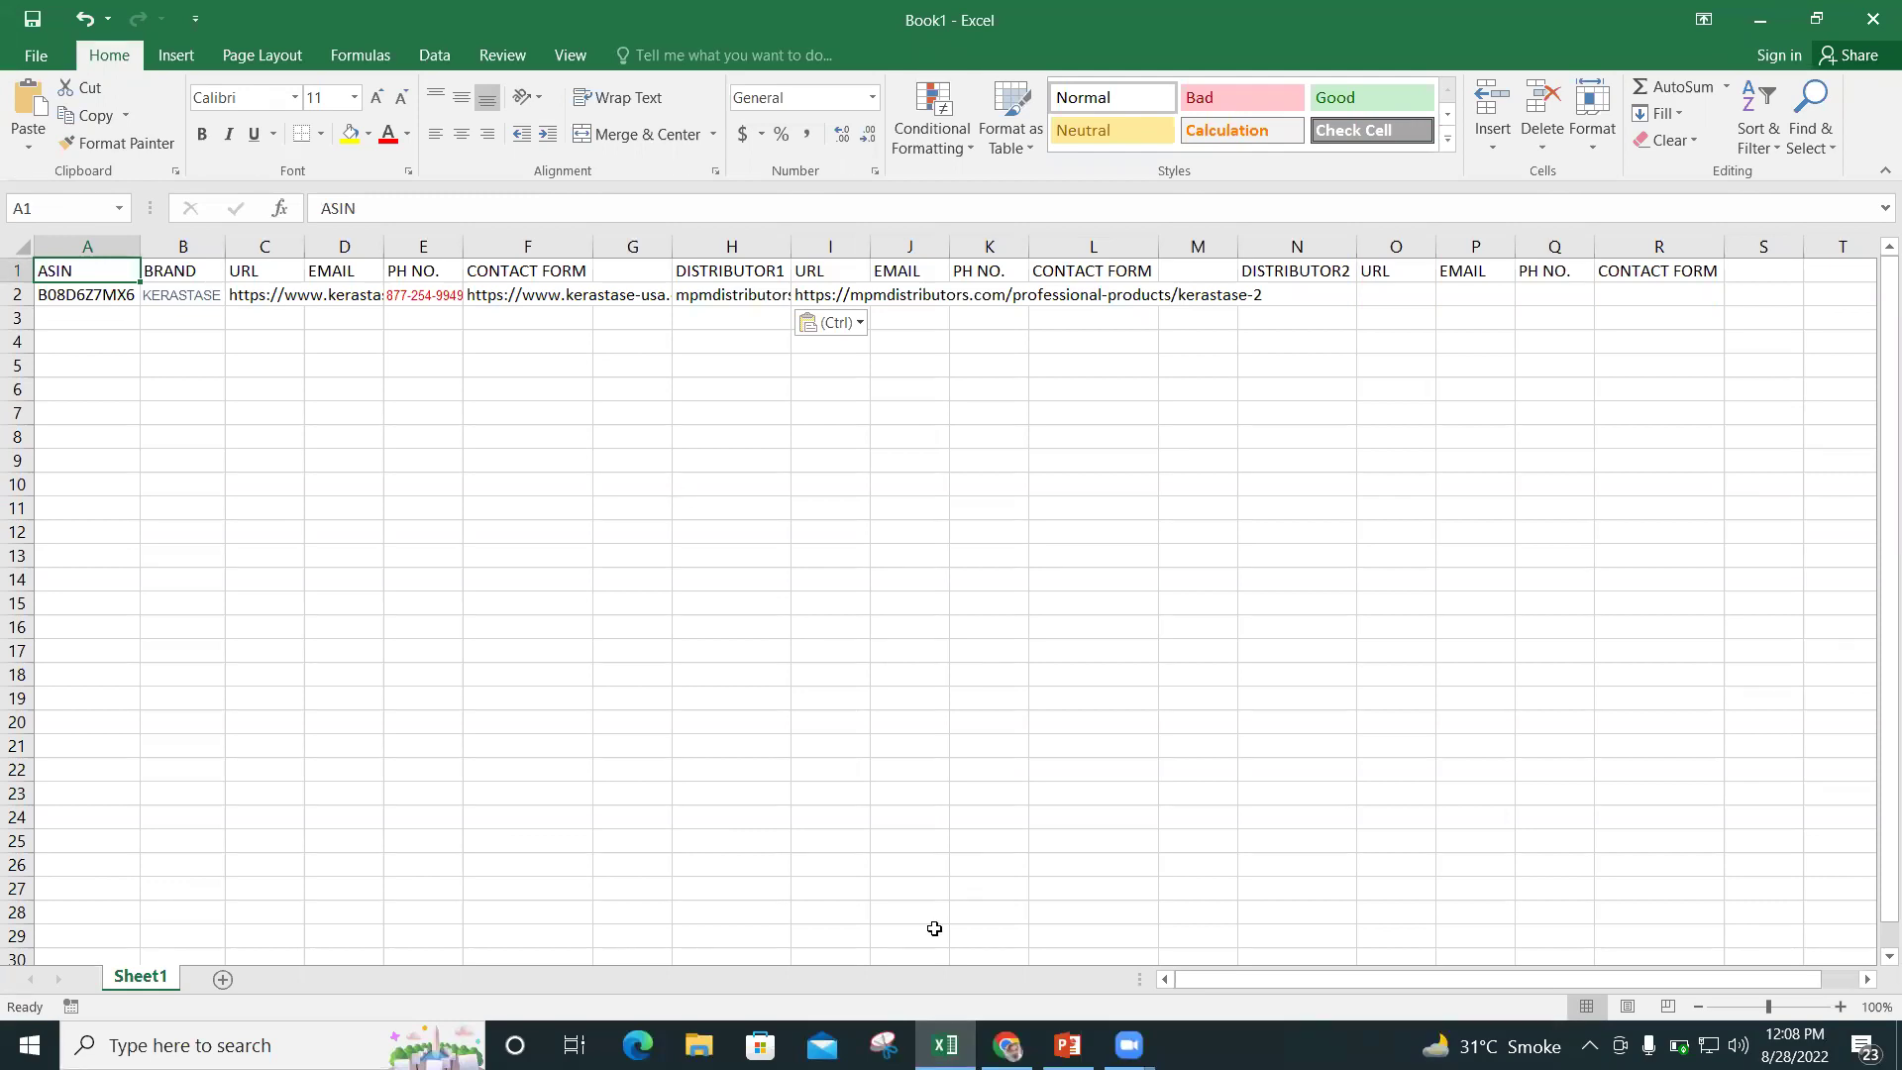
# Switch to the Helium 10 Black Box results in Chrome and export the product data as an XLSX file.
pyautogui.click(1006, 1045)
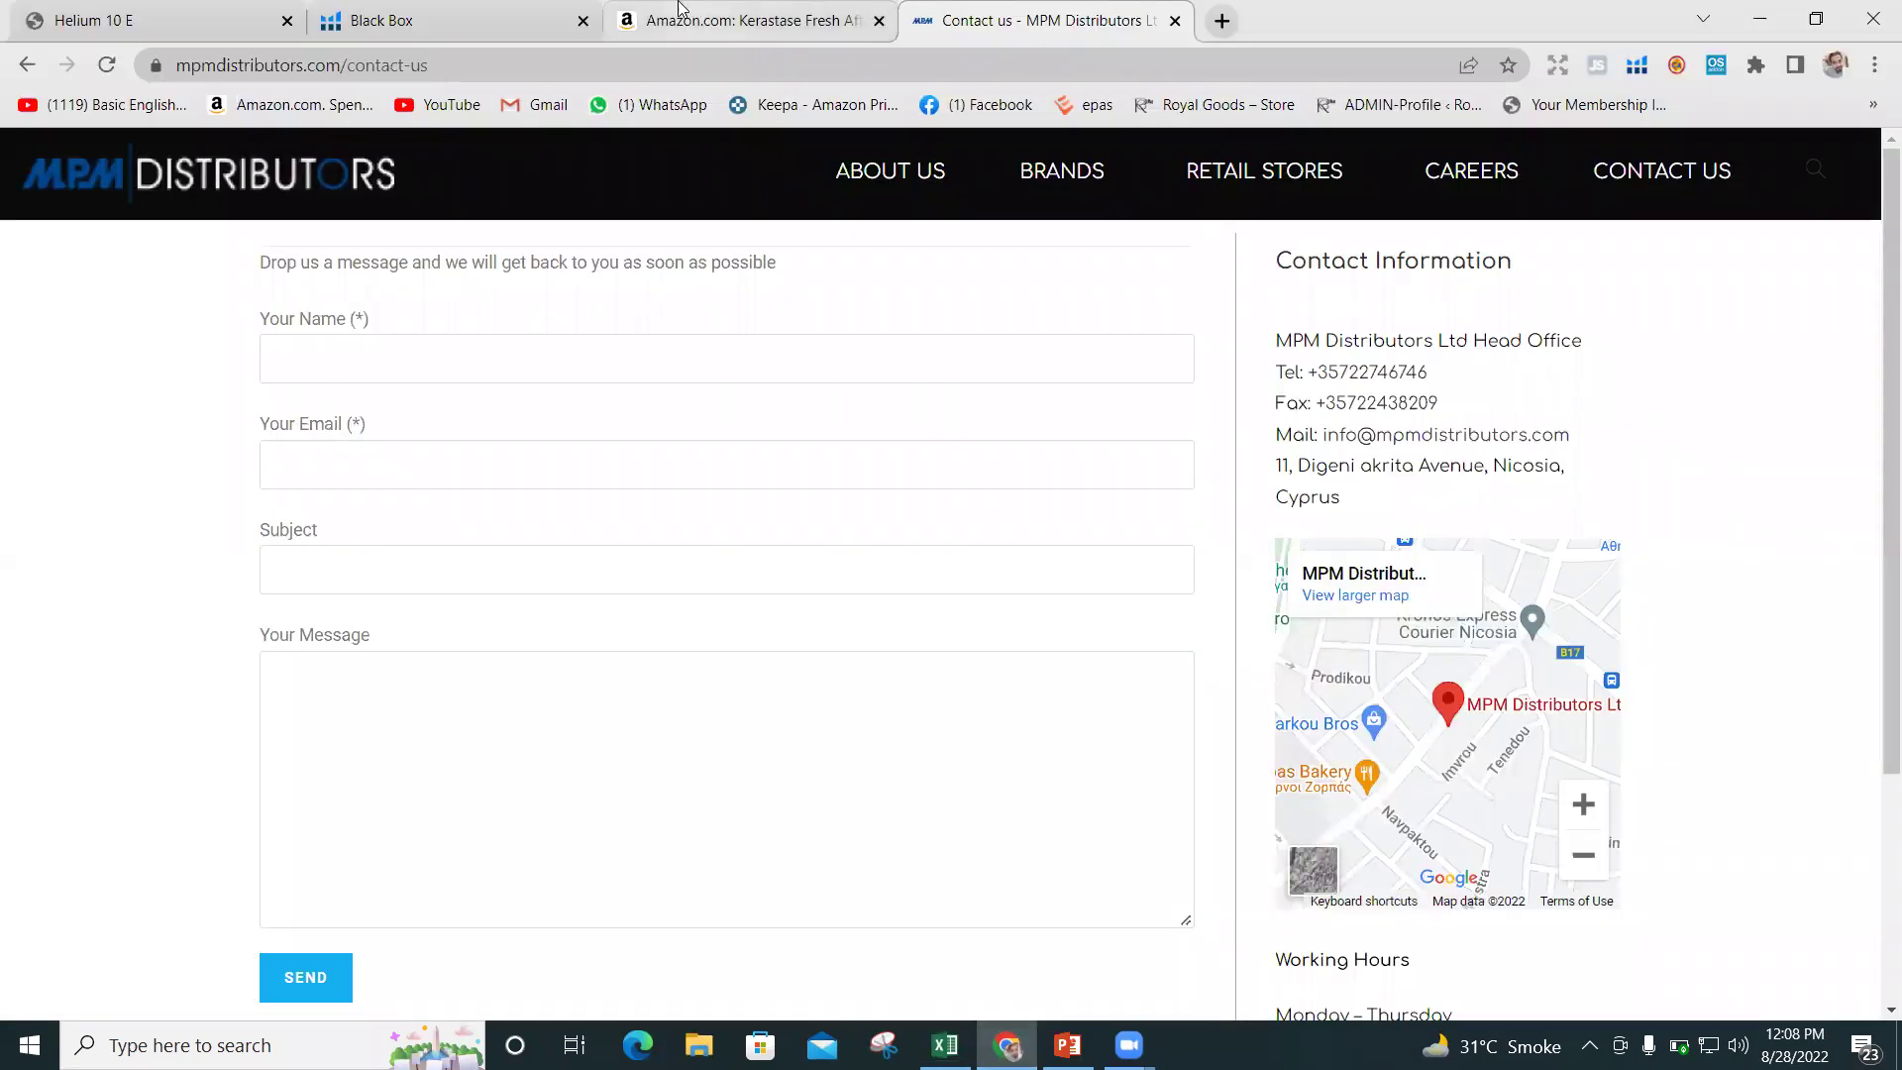
pyautogui.click(483, 10)
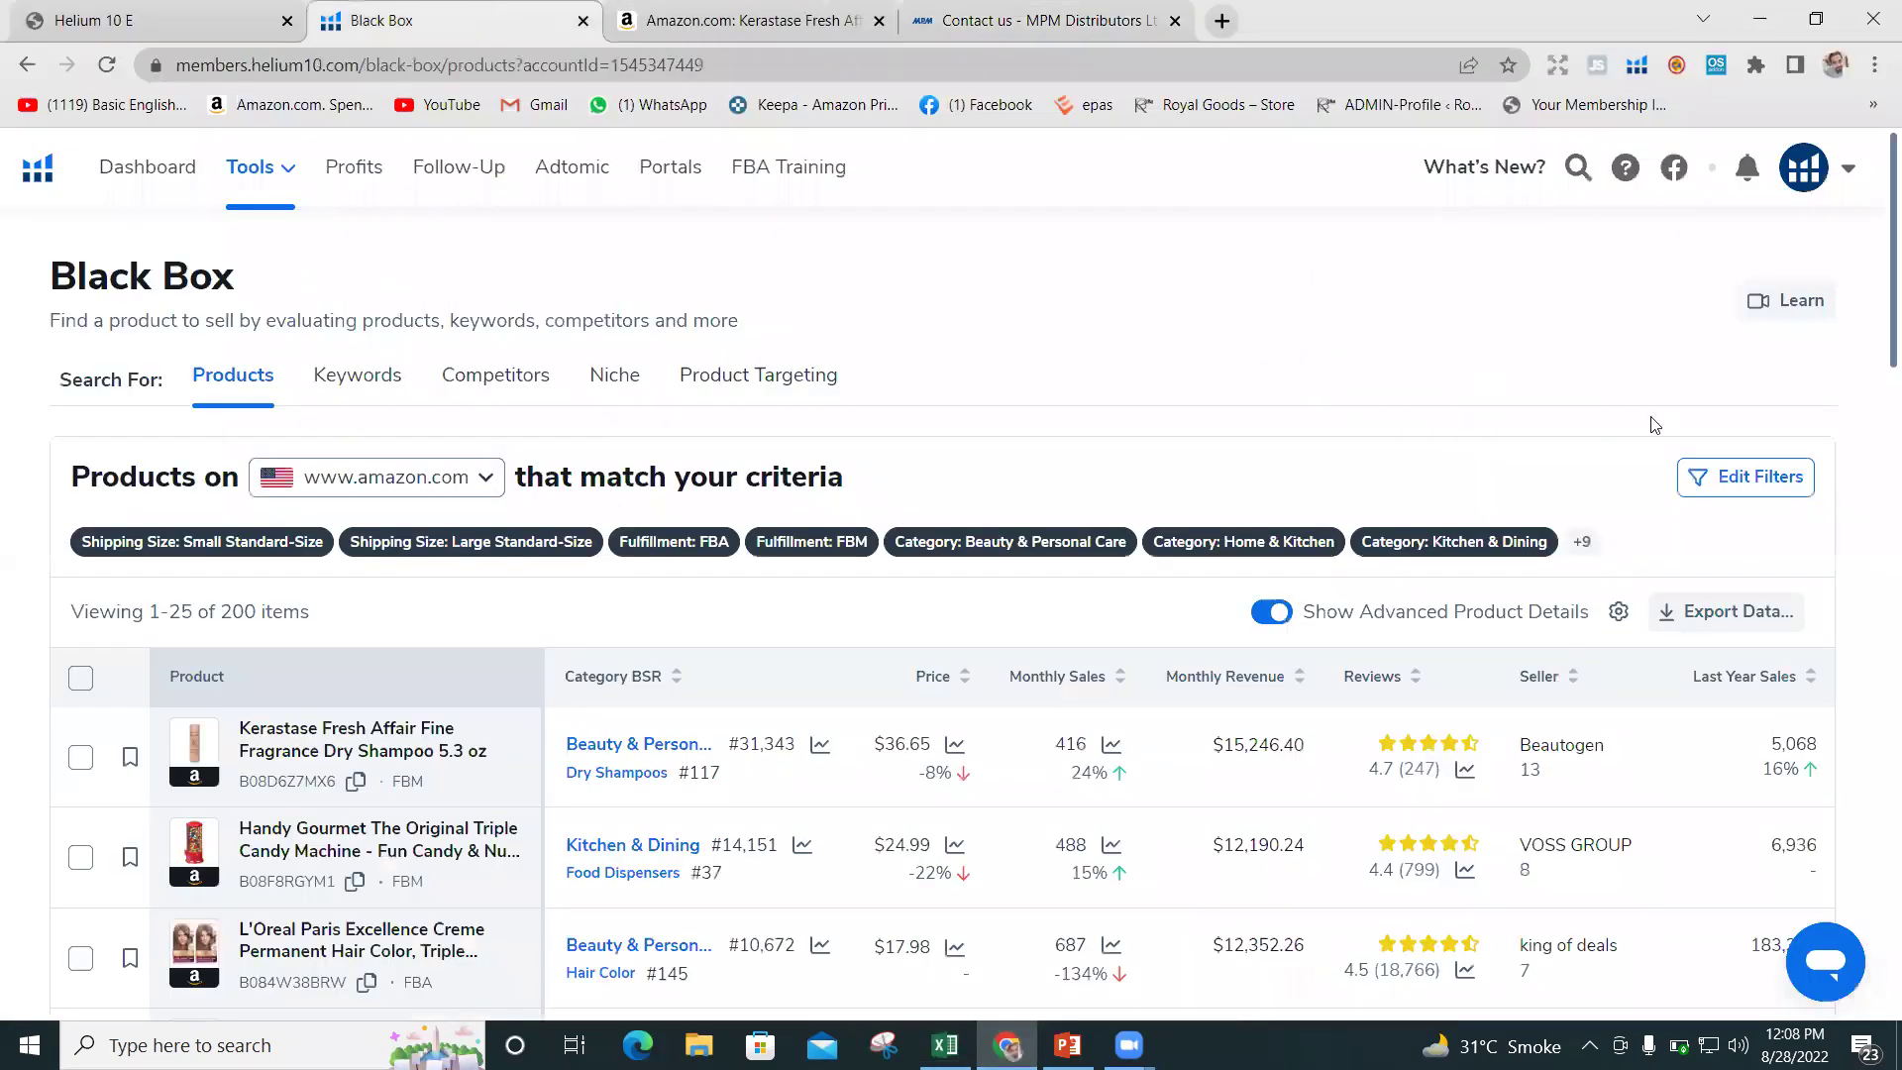
pyautogui.click(1732, 614)
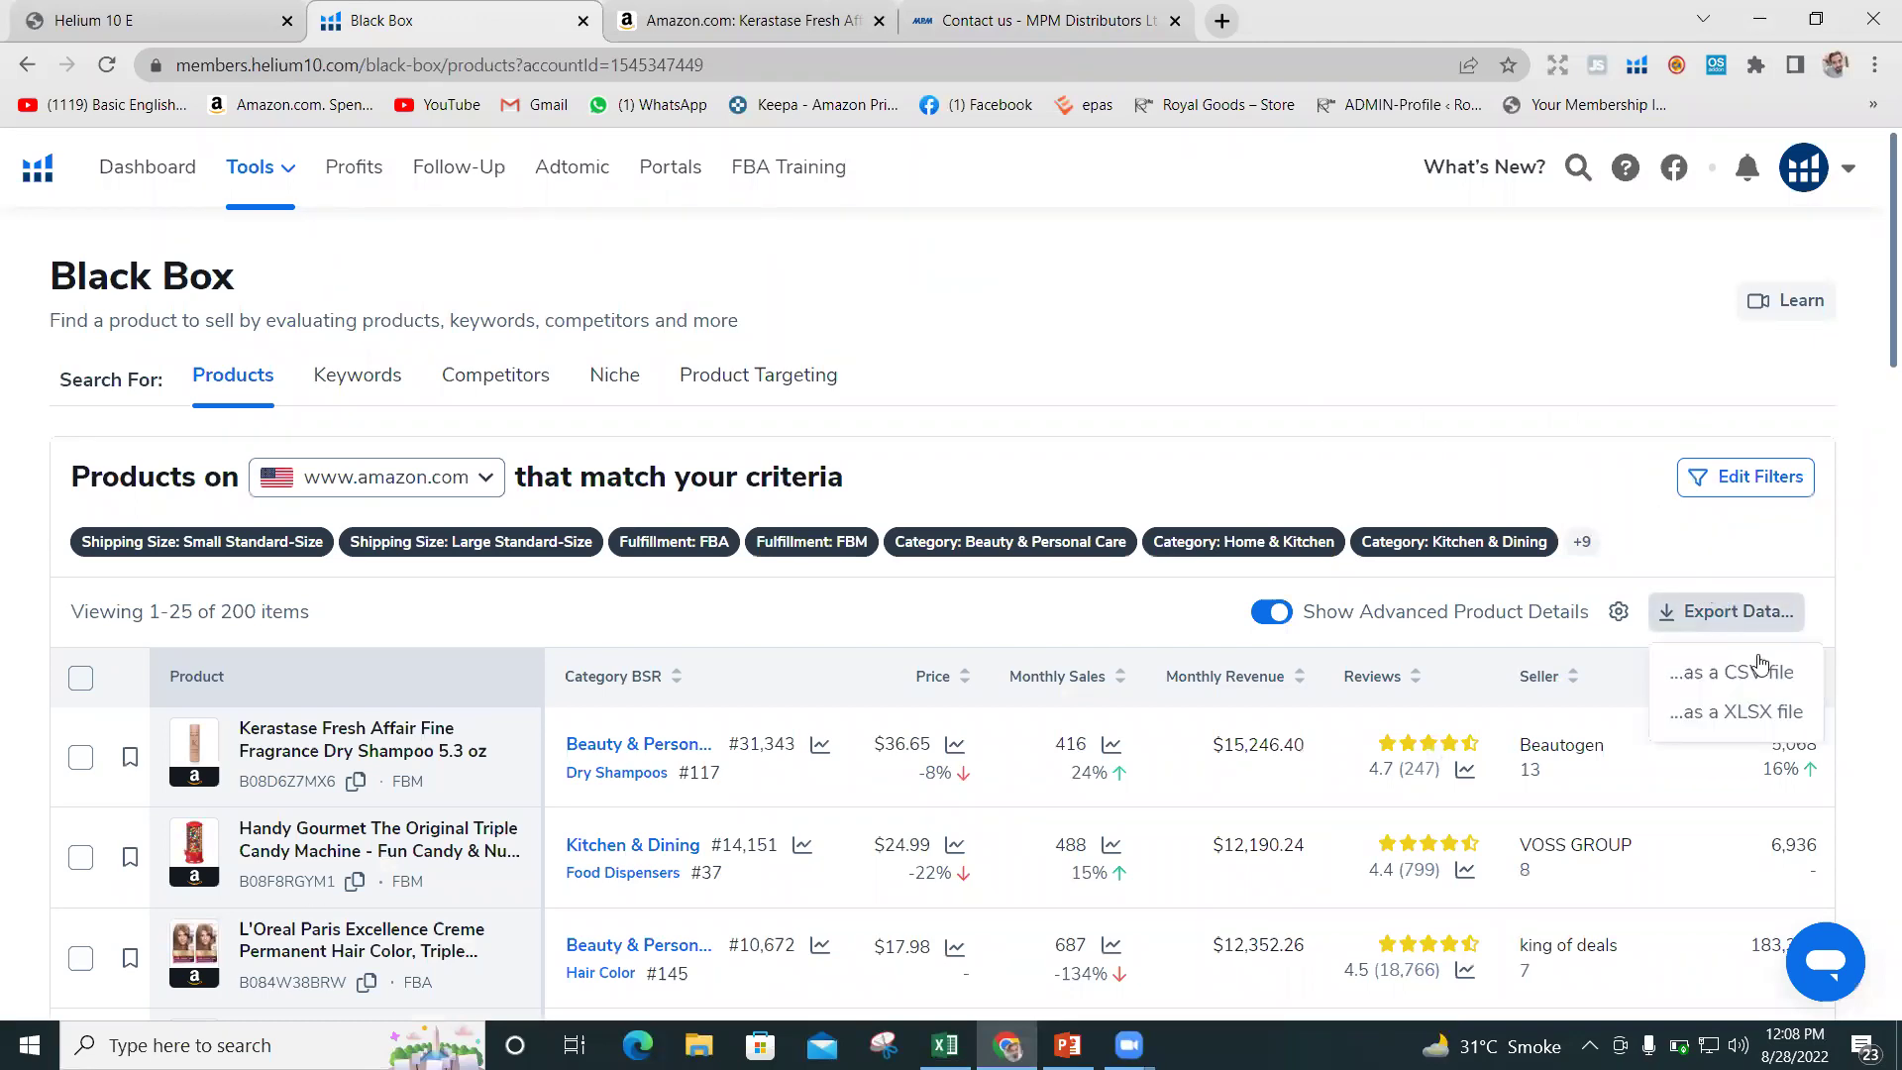
pyautogui.click(1730, 713)
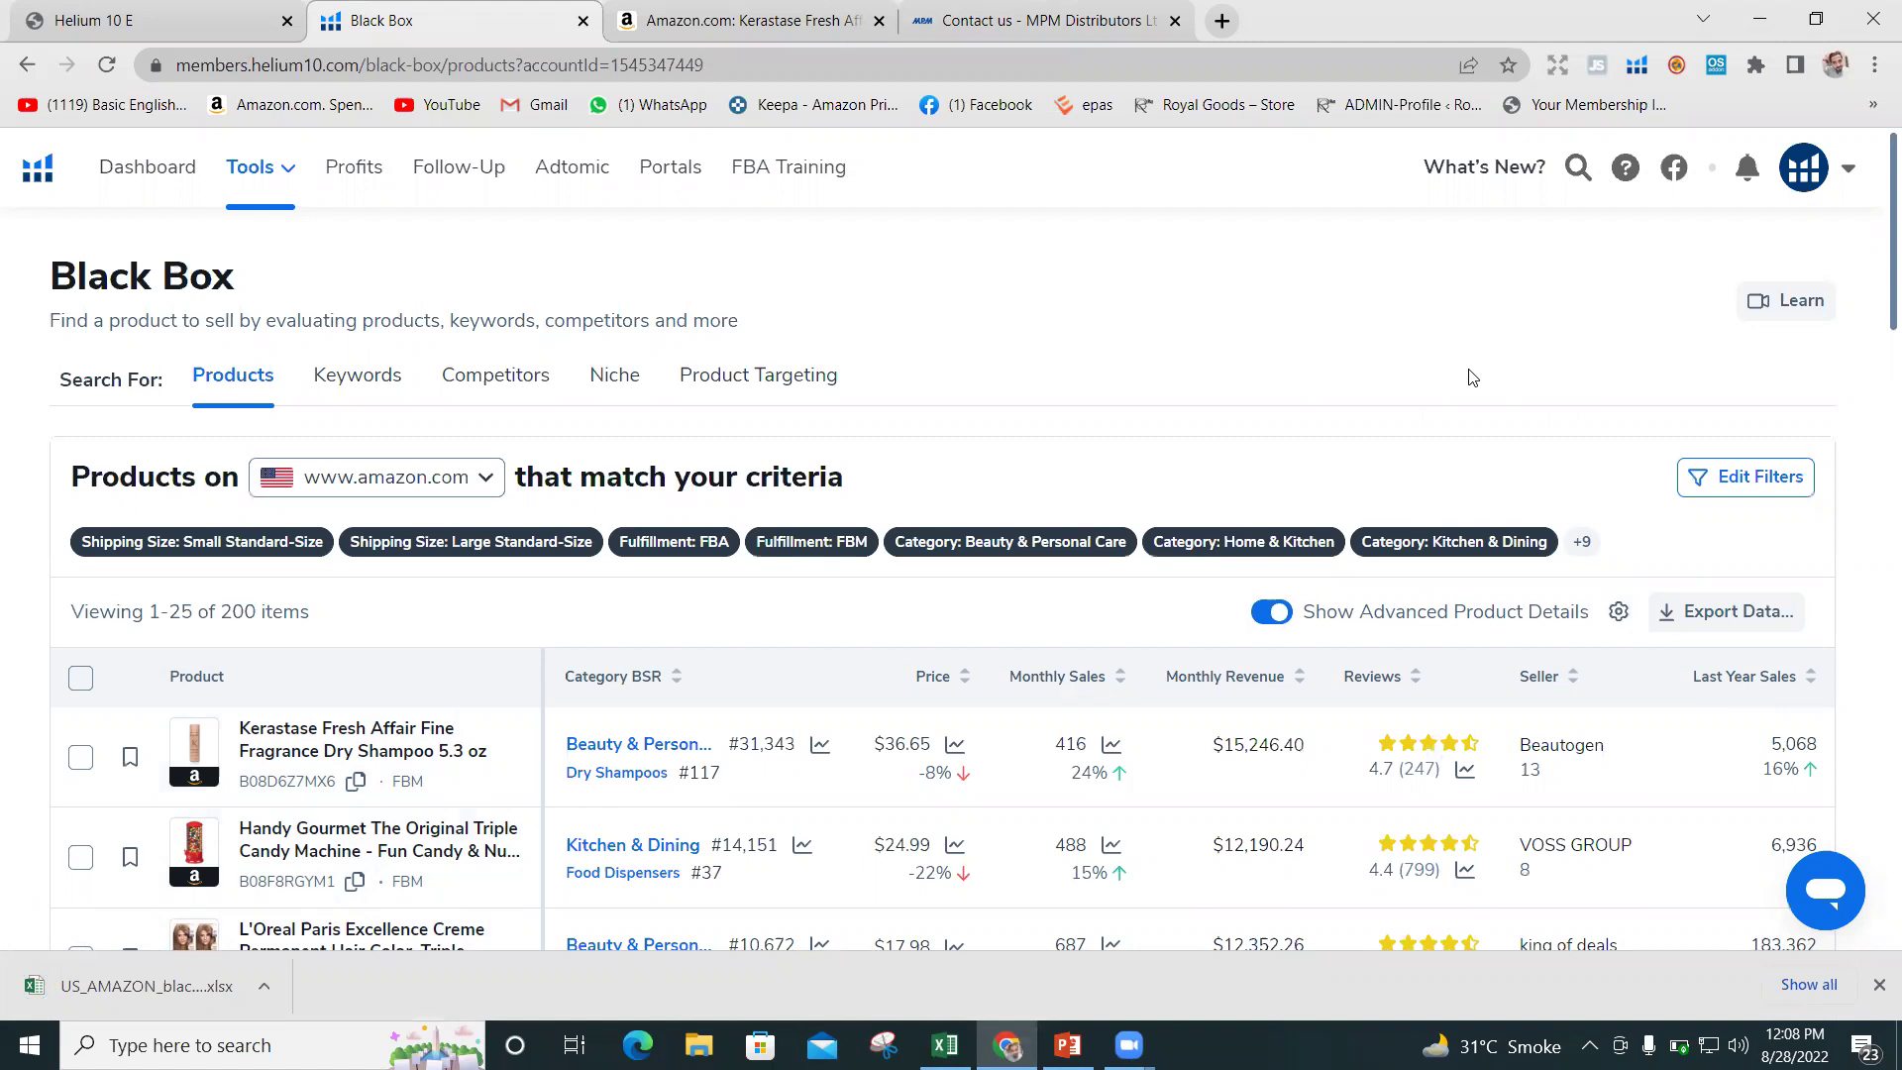
# Open the exported Black Box workbook in Excel and enable editing for it.
pyautogui.click(103, 978)
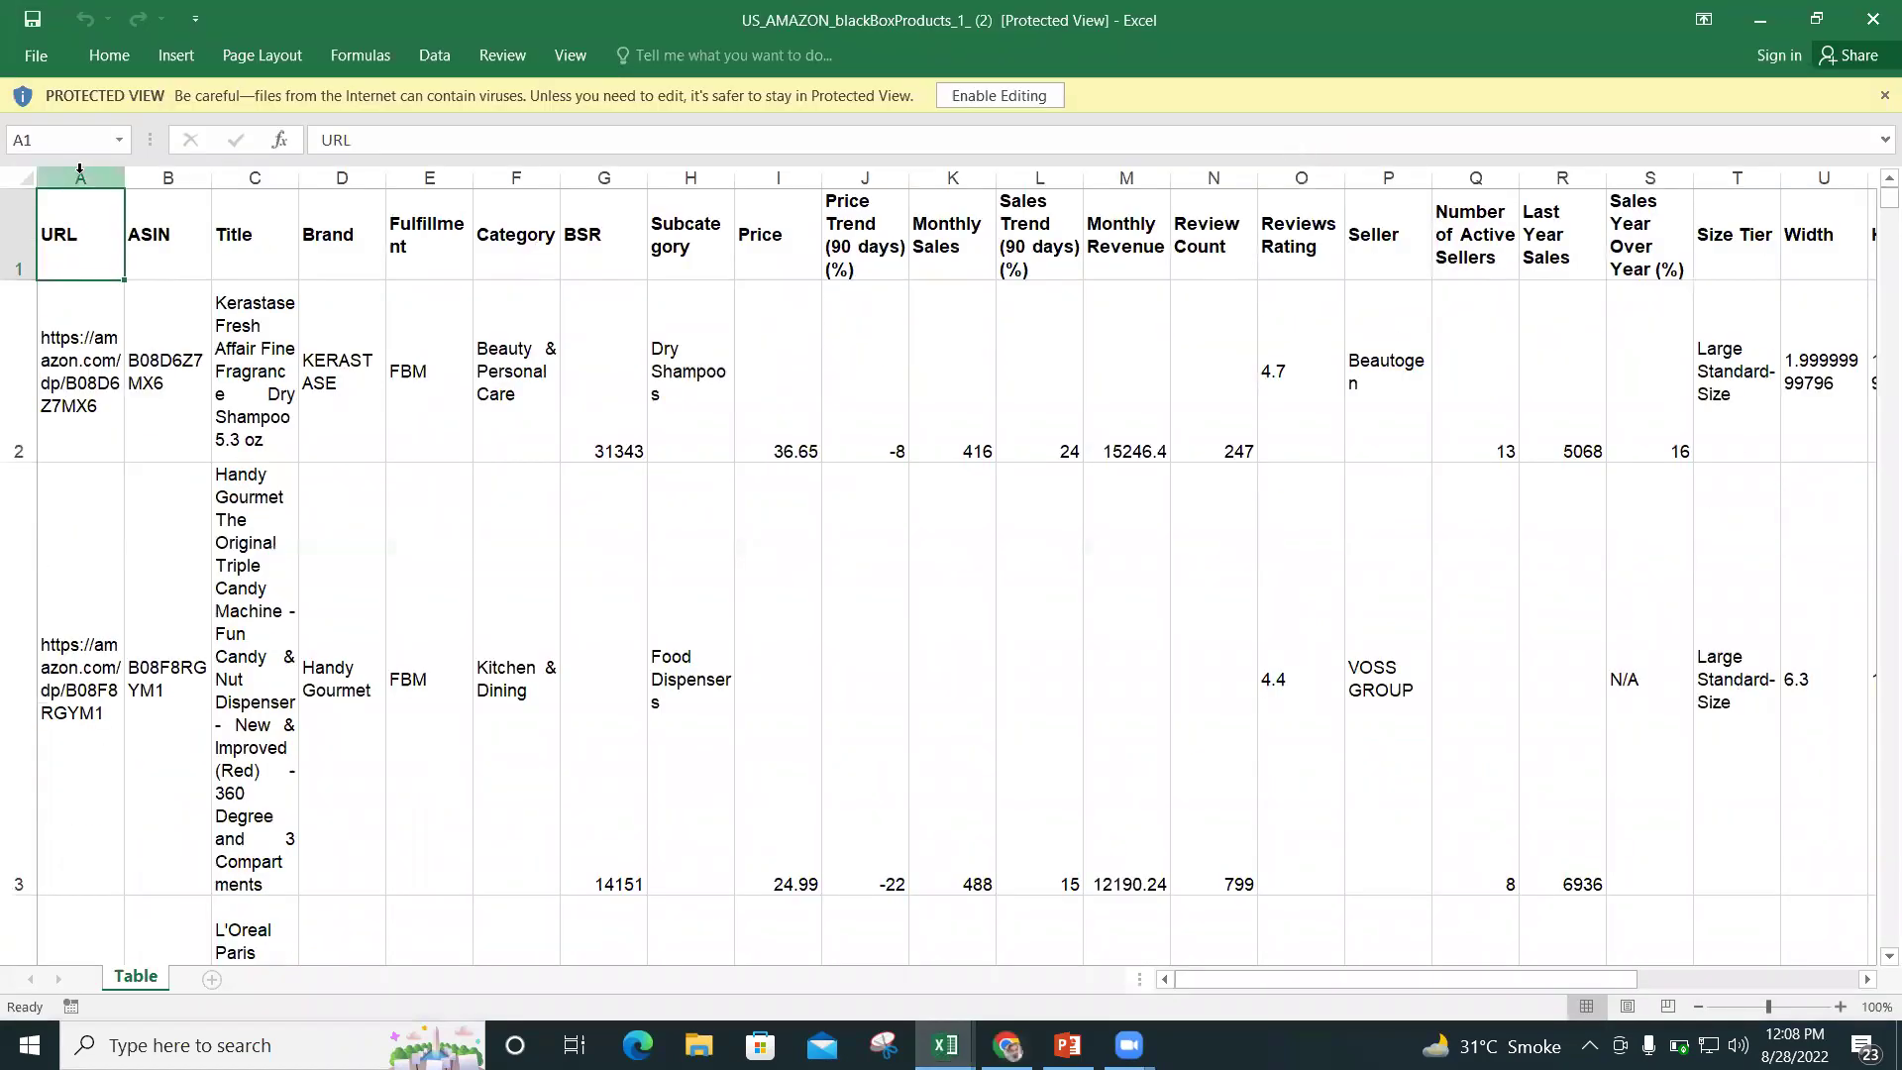
pyautogui.rightClick(81, 177)
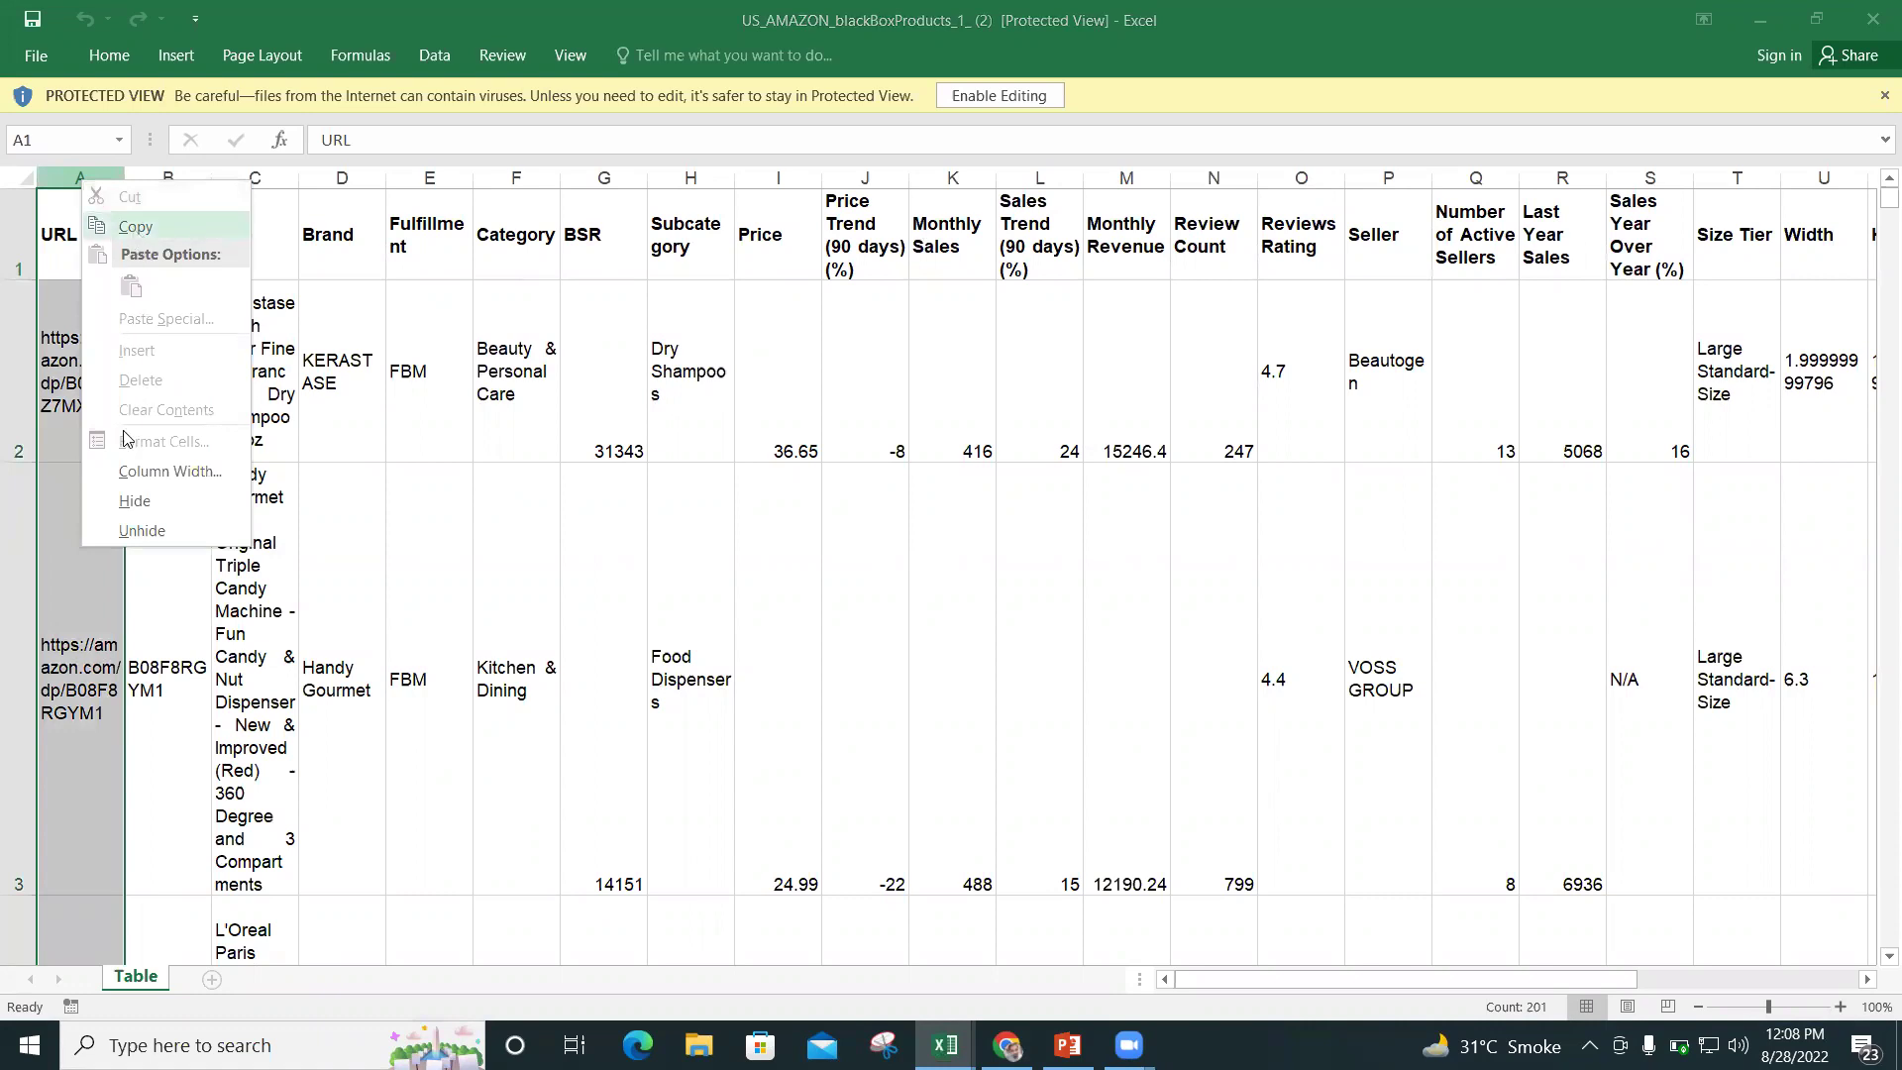
pyautogui.click(333, 185)
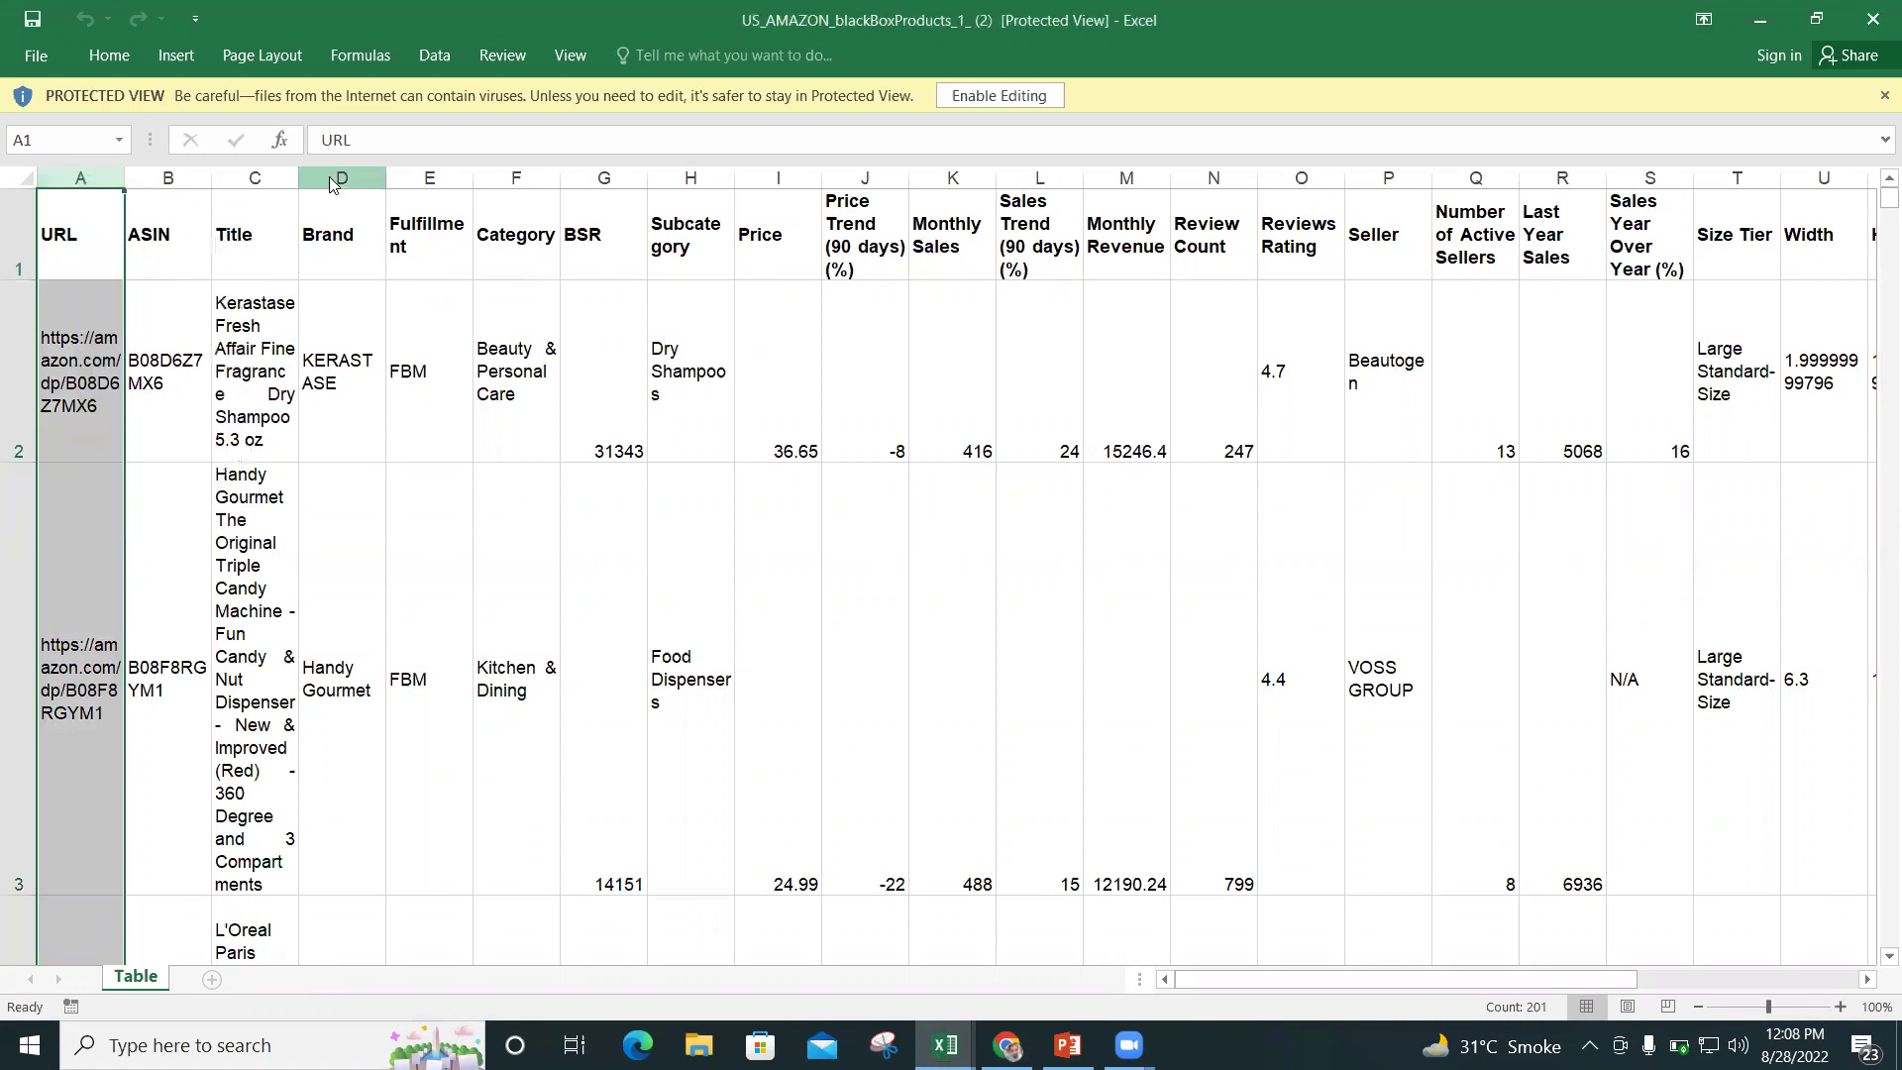
pyautogui.click(986, 95)
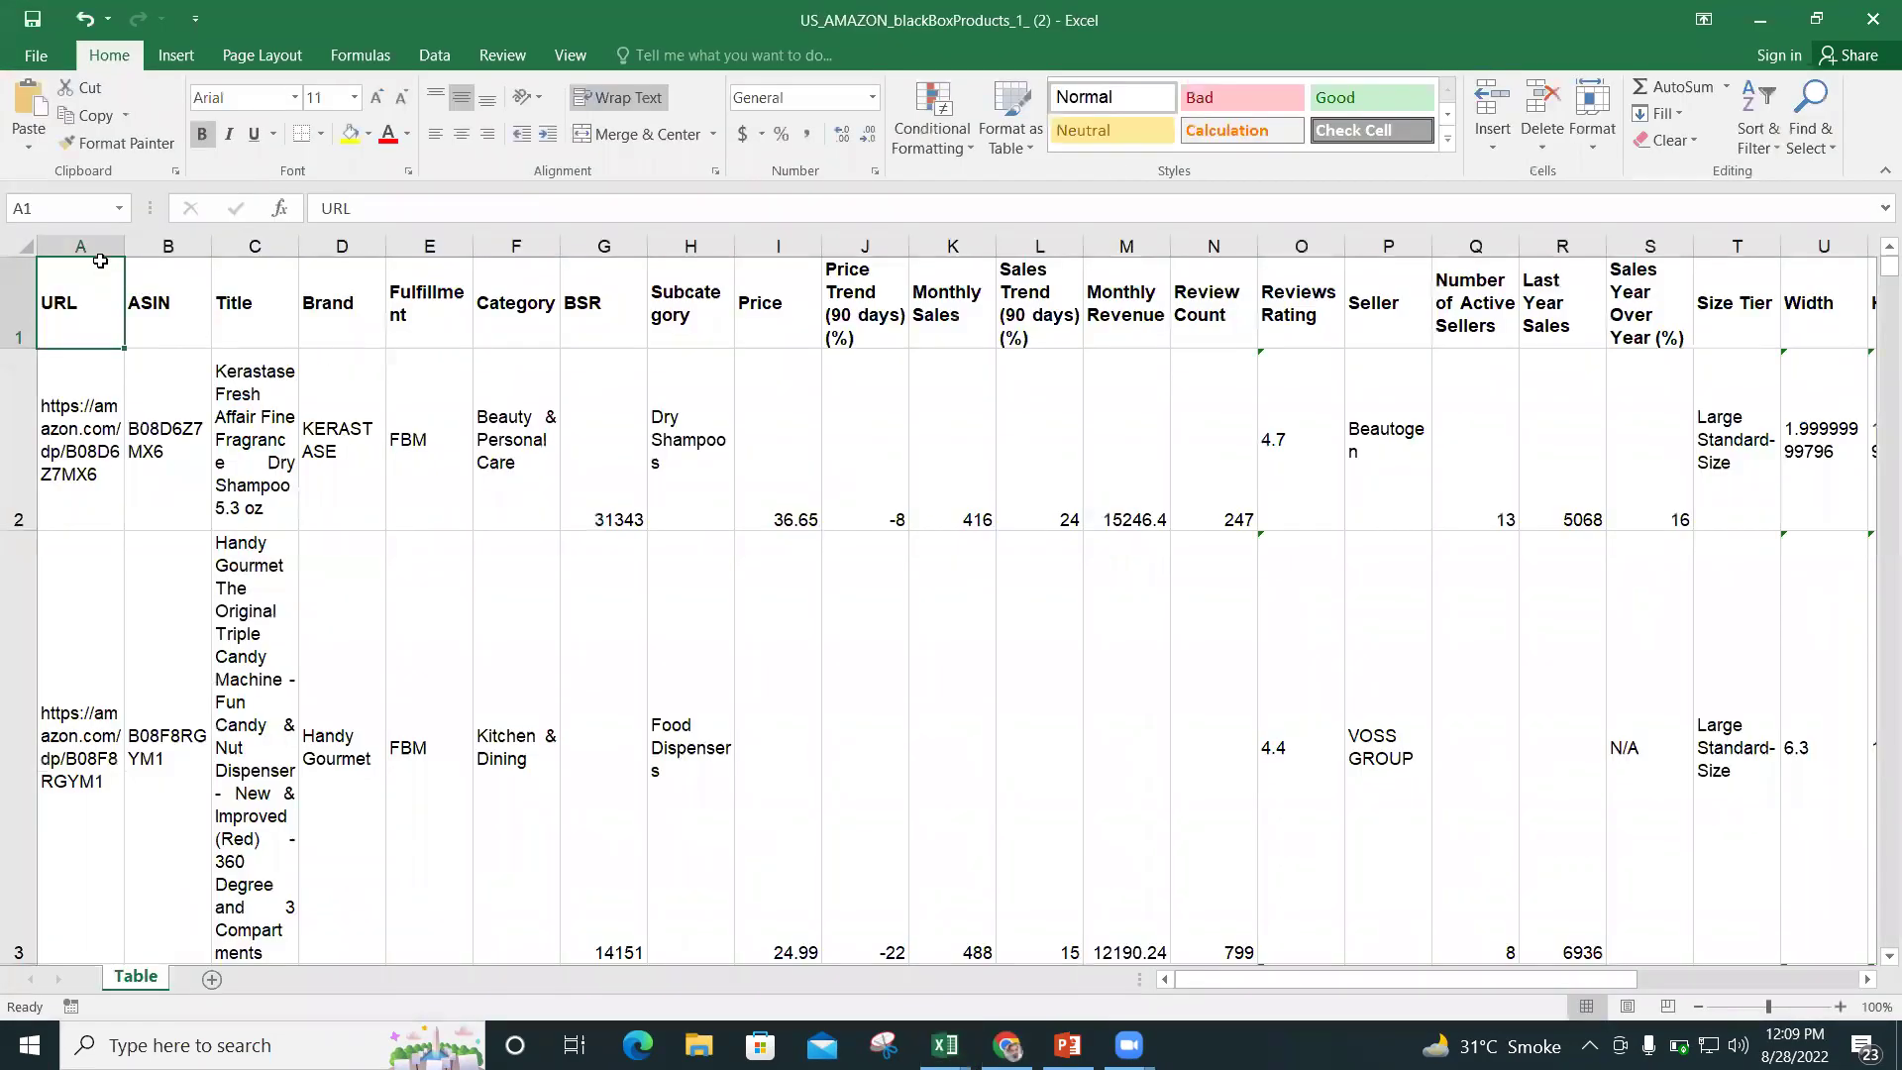
# Delete the URL and ASIN columns from the exported product table.
pyautogui.moveTo(84, 245); pyautogui.dragTo(150, 255)
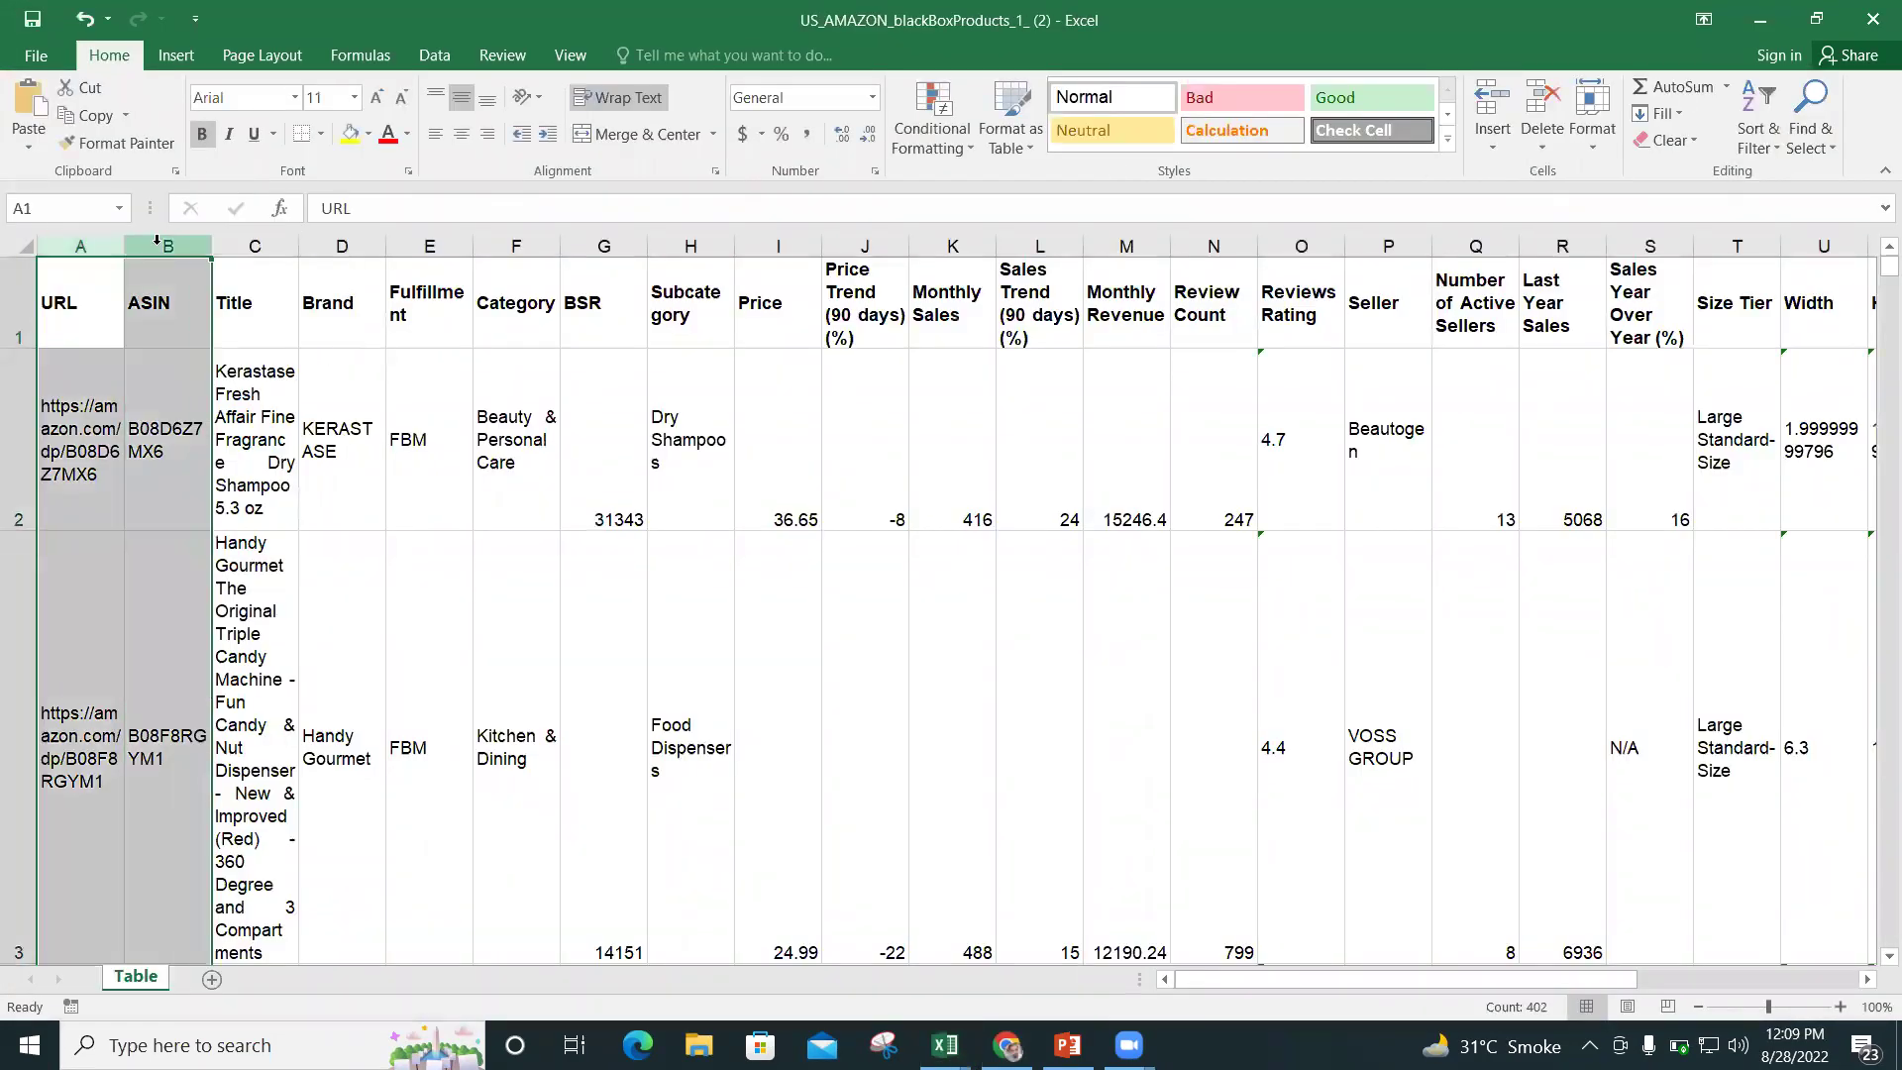
pyautogui.rightClick(158, 256)
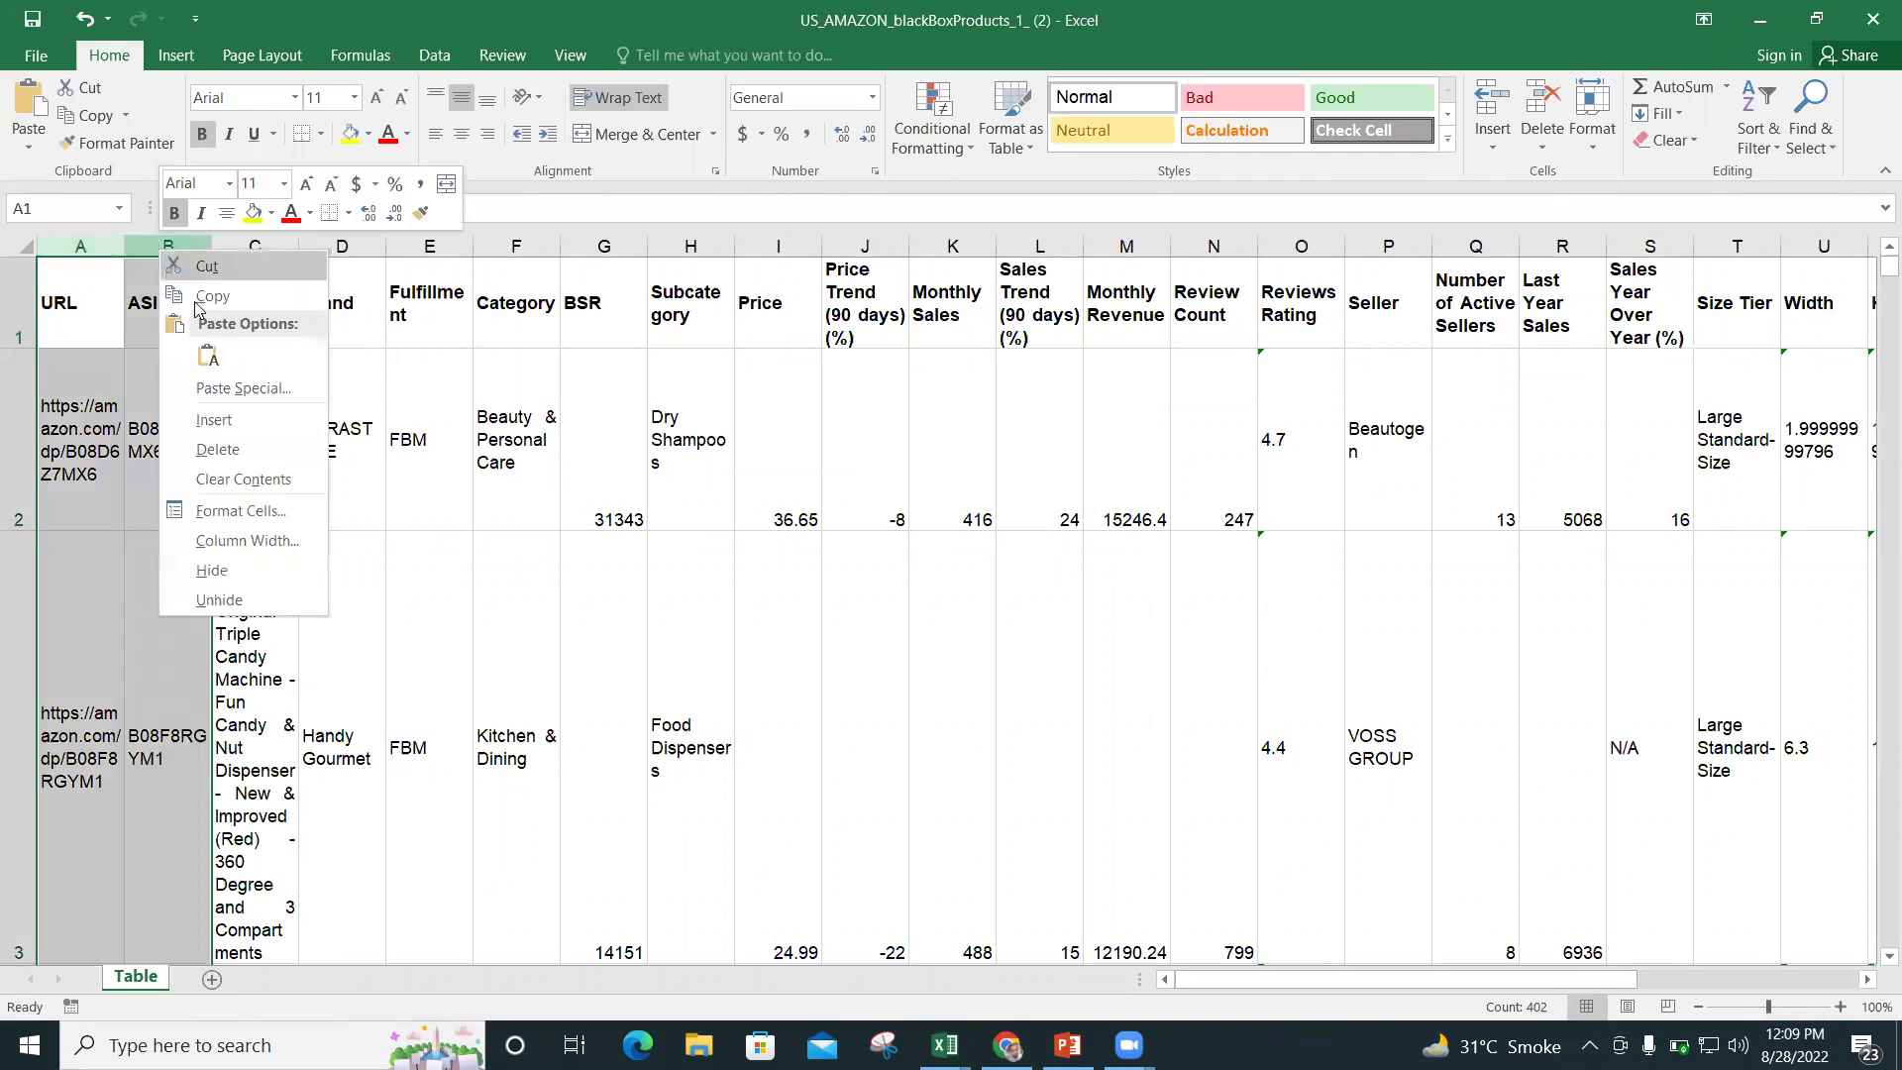
pyautogui.click(226, 459)
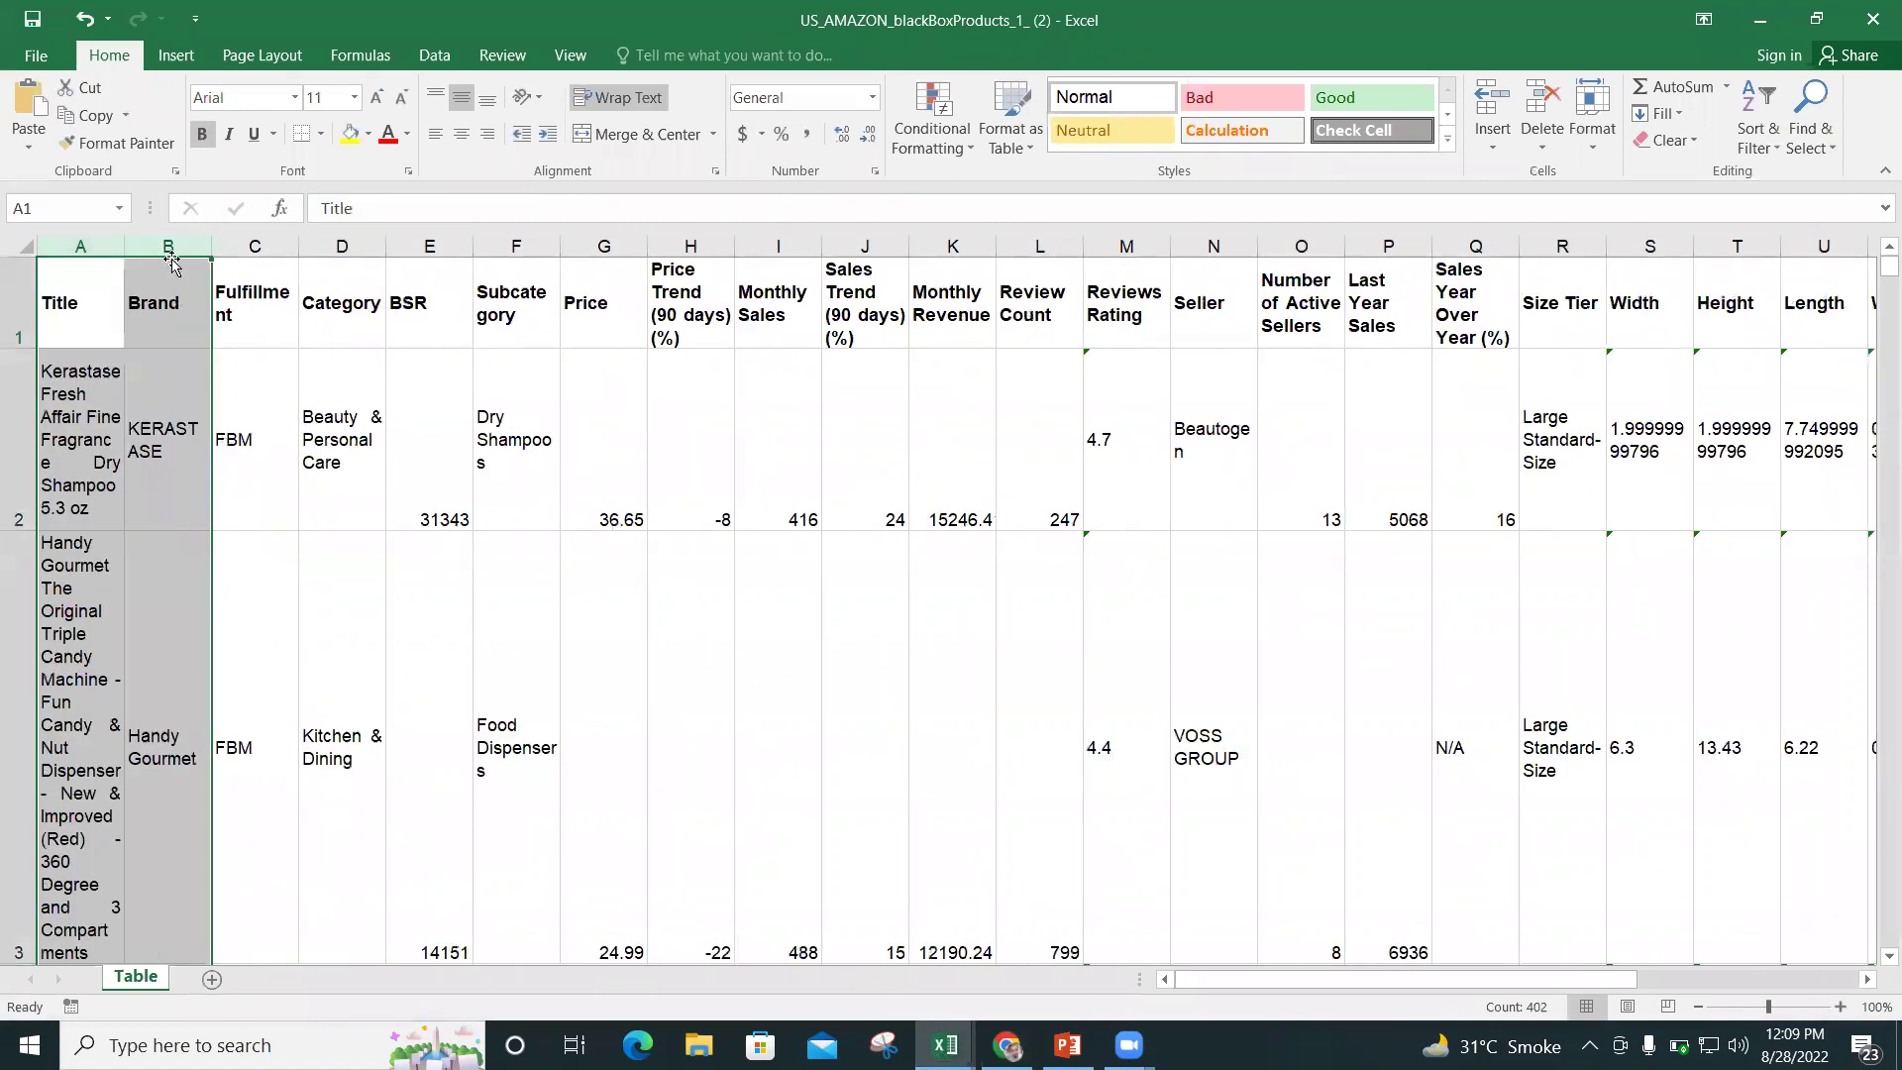
# Delete all columns from Fulfillment onward and the Title column, keeping only the Brand column in the sheet.
pyautogui.moveTo(249, 245); pyautogui.dragTo(1877, 361)
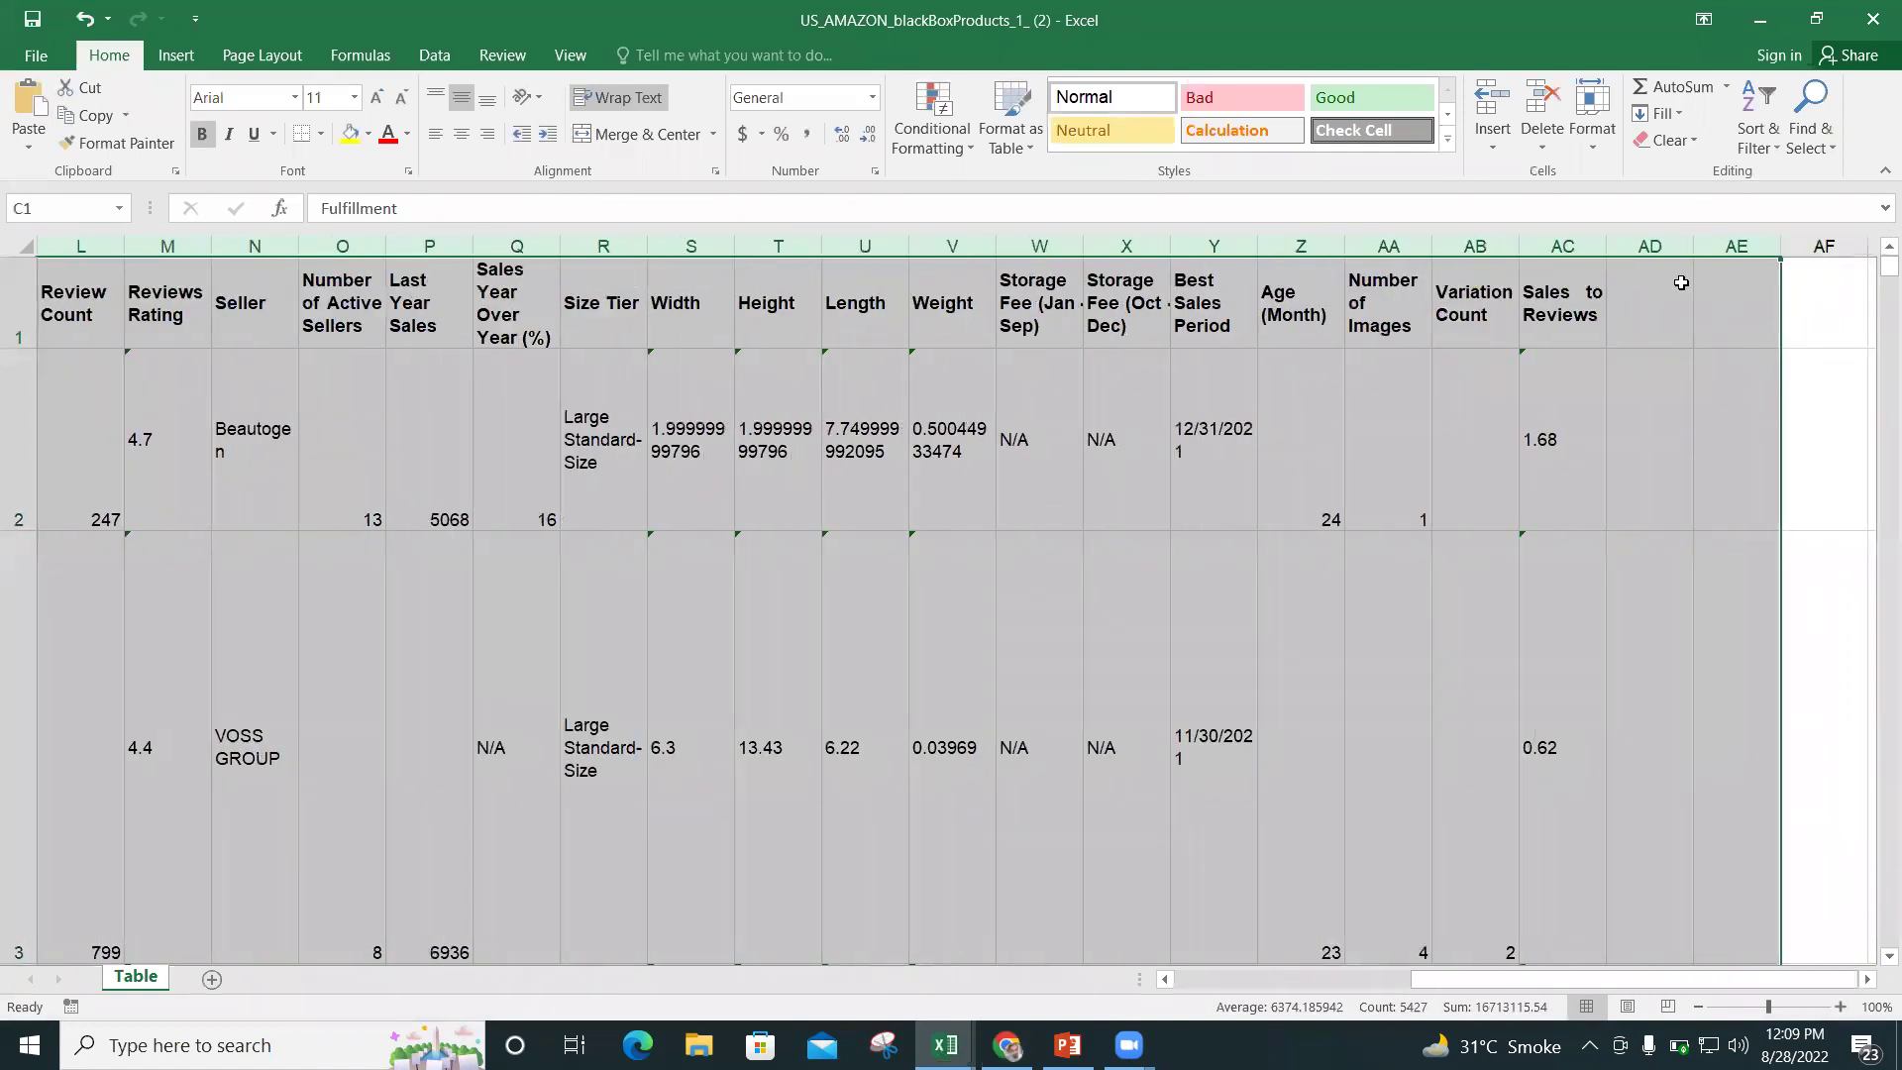
pyautogui.rightClick(1497, 244)
pyautogui.click(1562, 443)
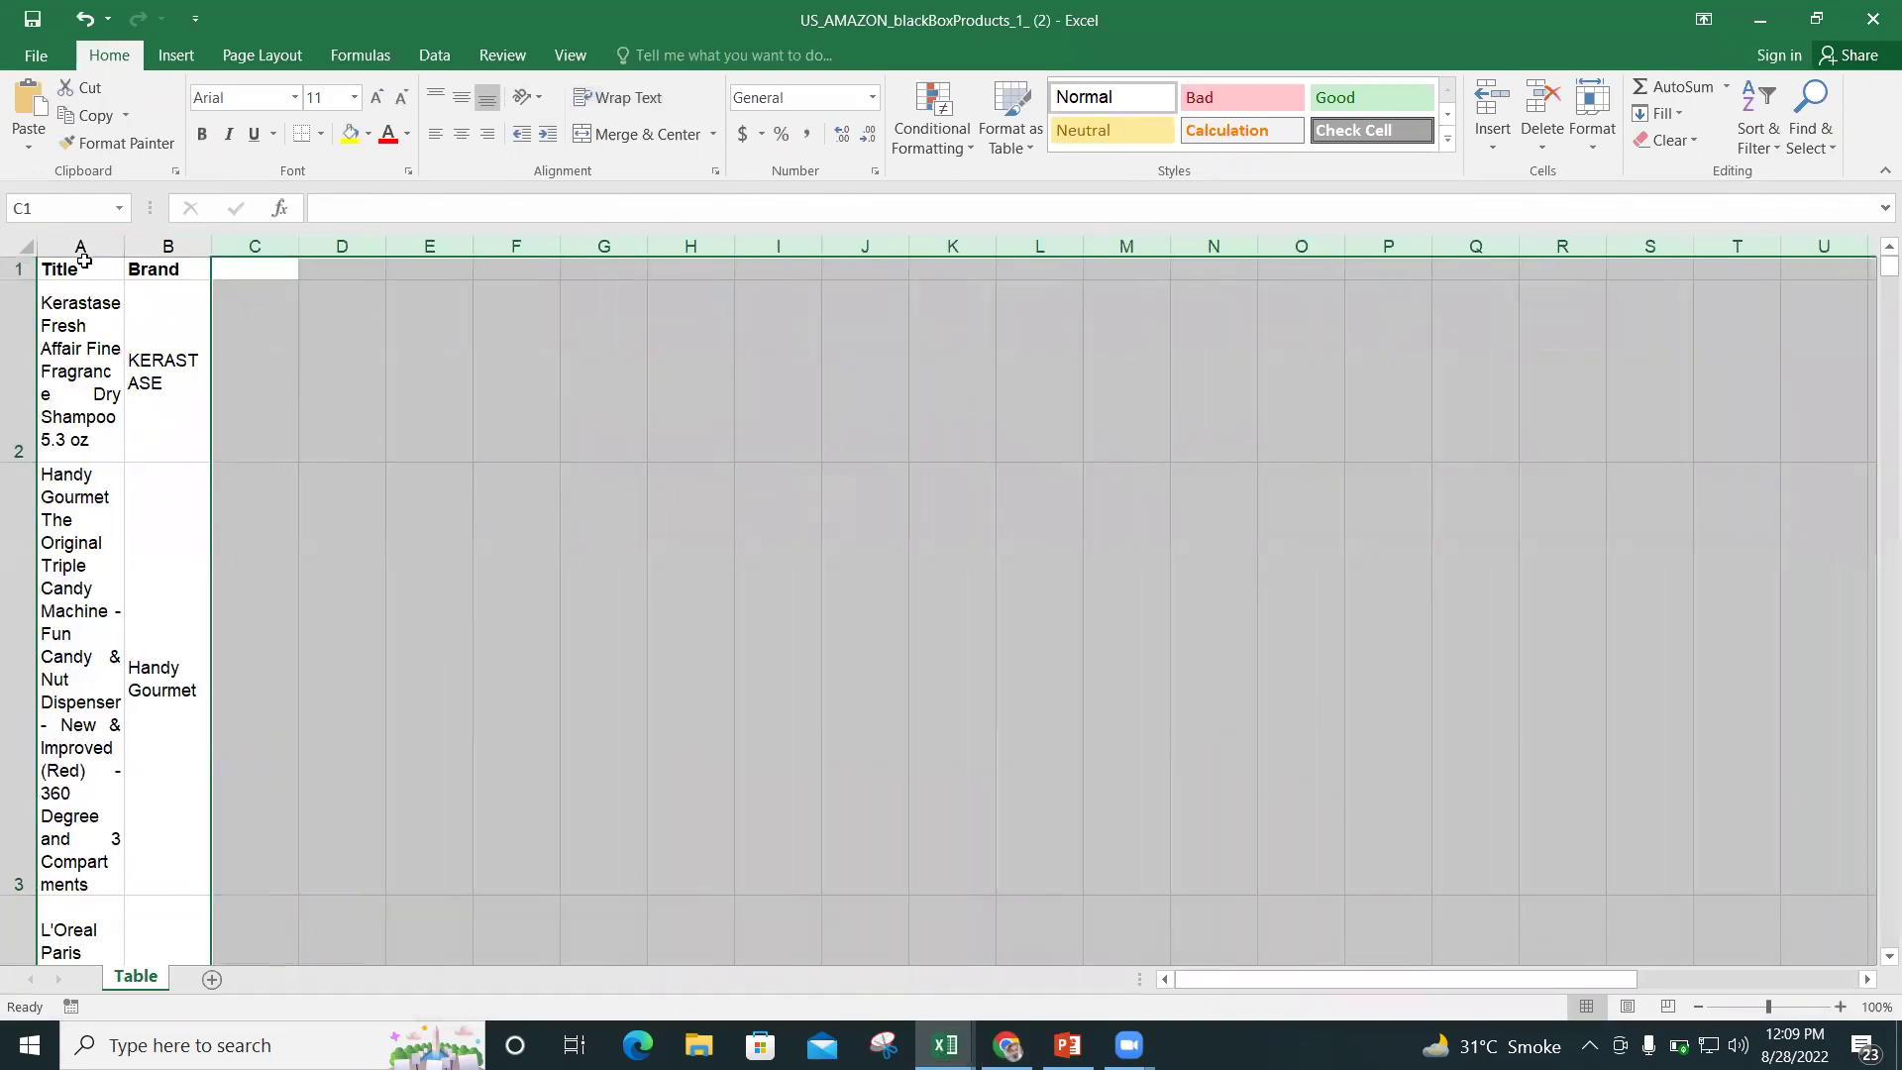
pyautogui.click(84, 261)
pyautogui.rightClick(84, 260)
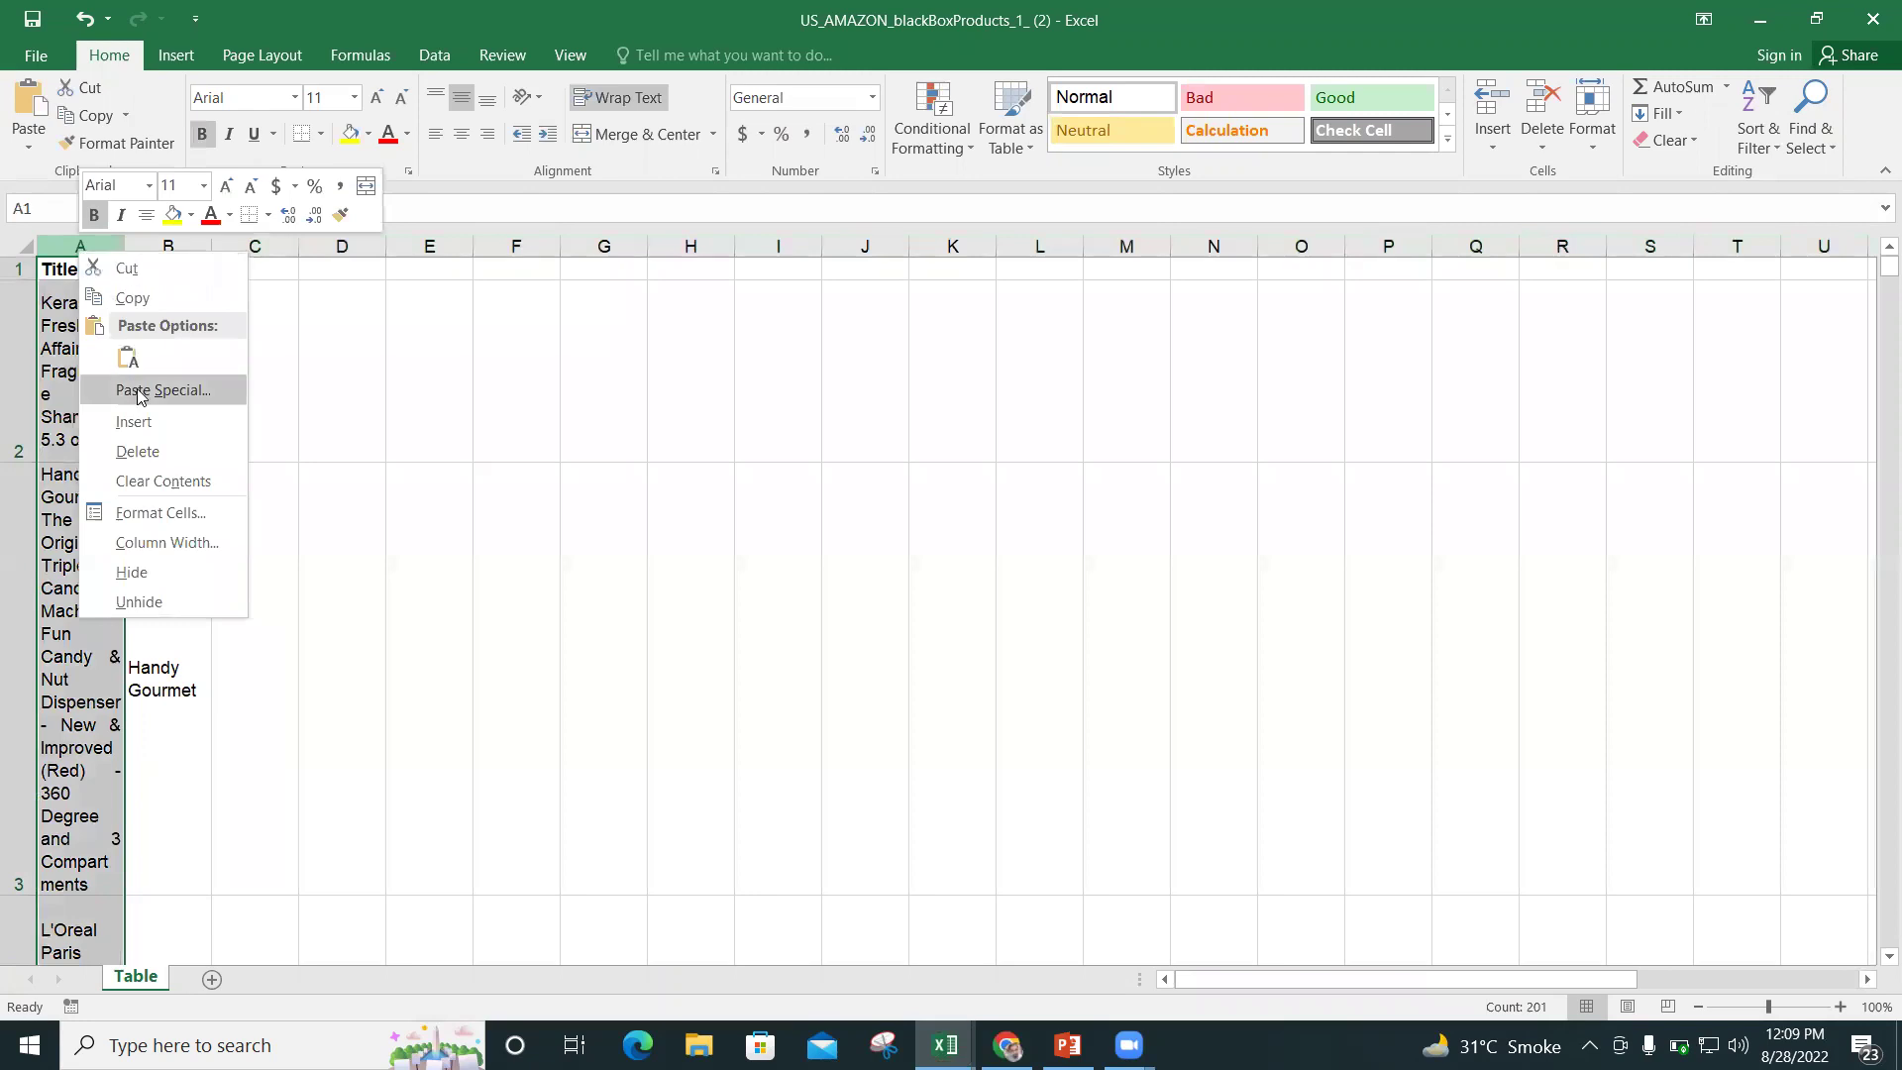
pyautogui.click(137, 451)
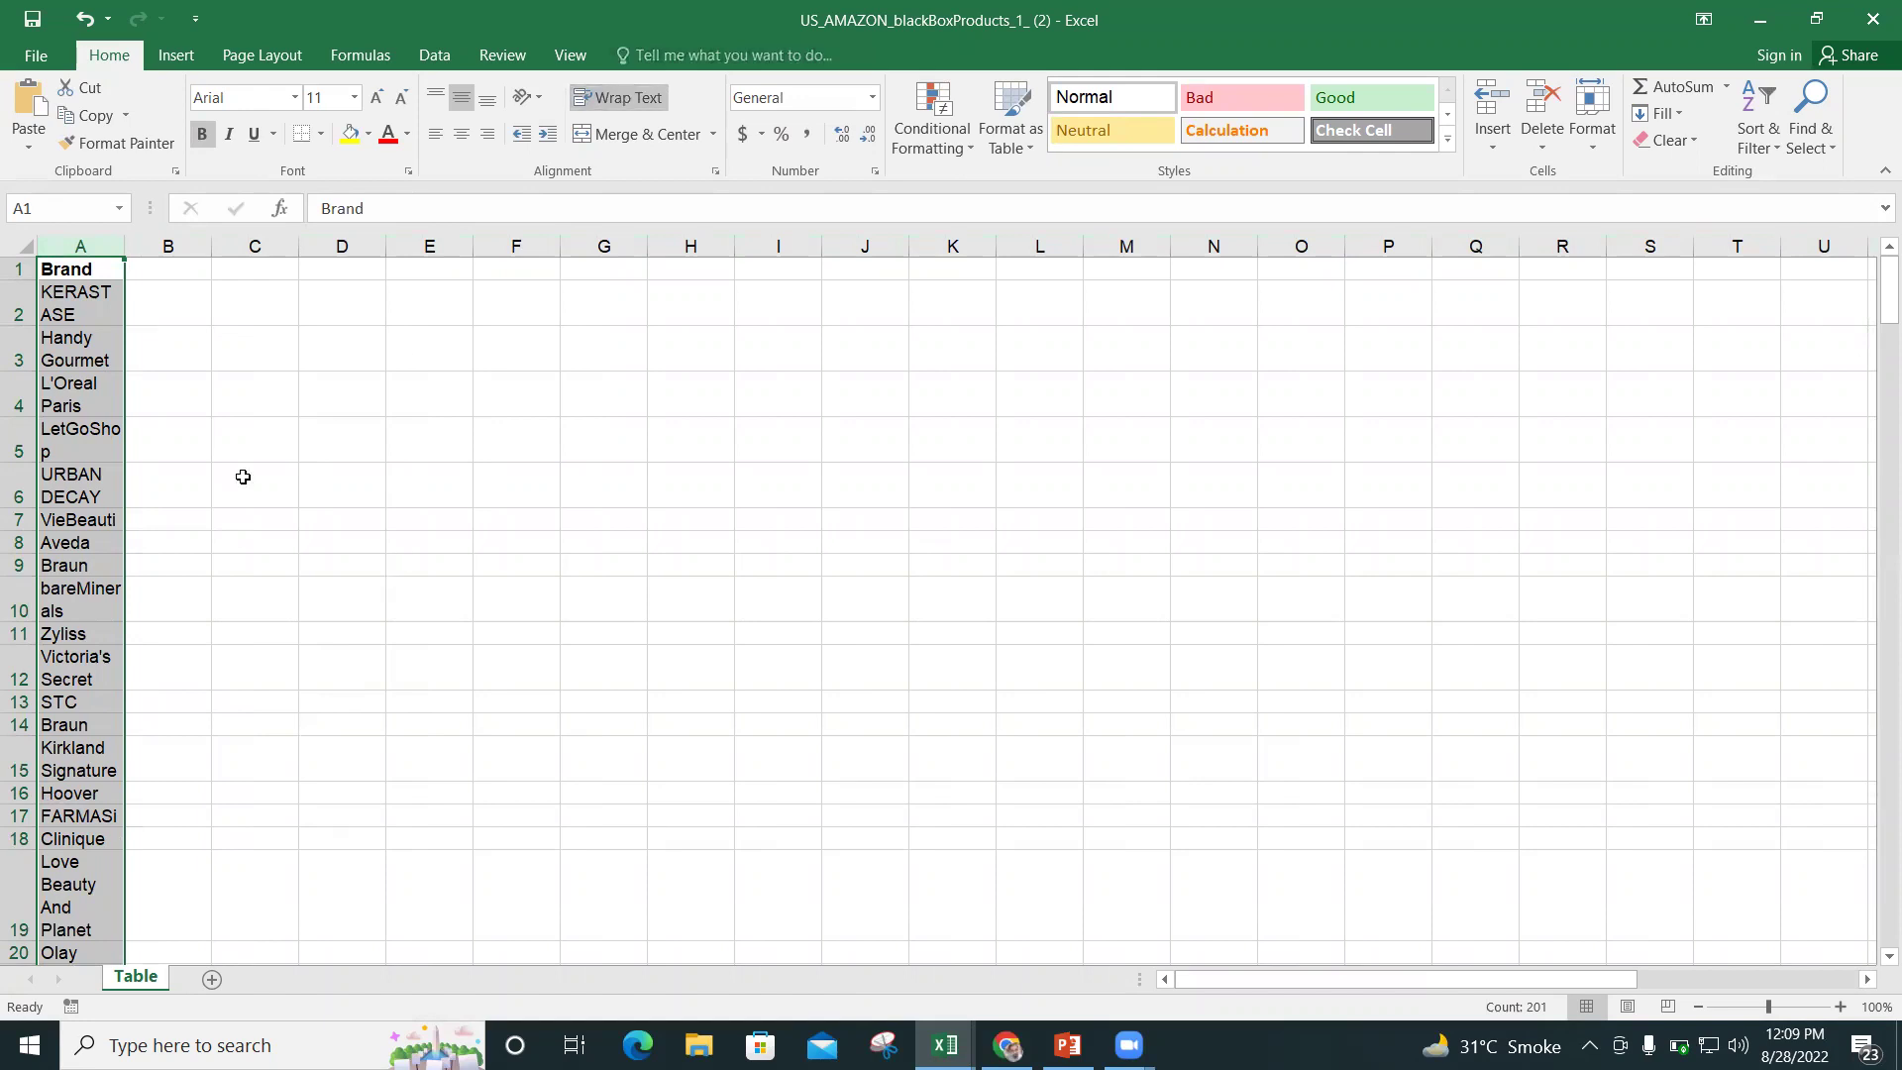
# Add the column headers URL in cell B1 and EMAIL in cell C1, beside Brand.
pyautogui.click(173, 285)
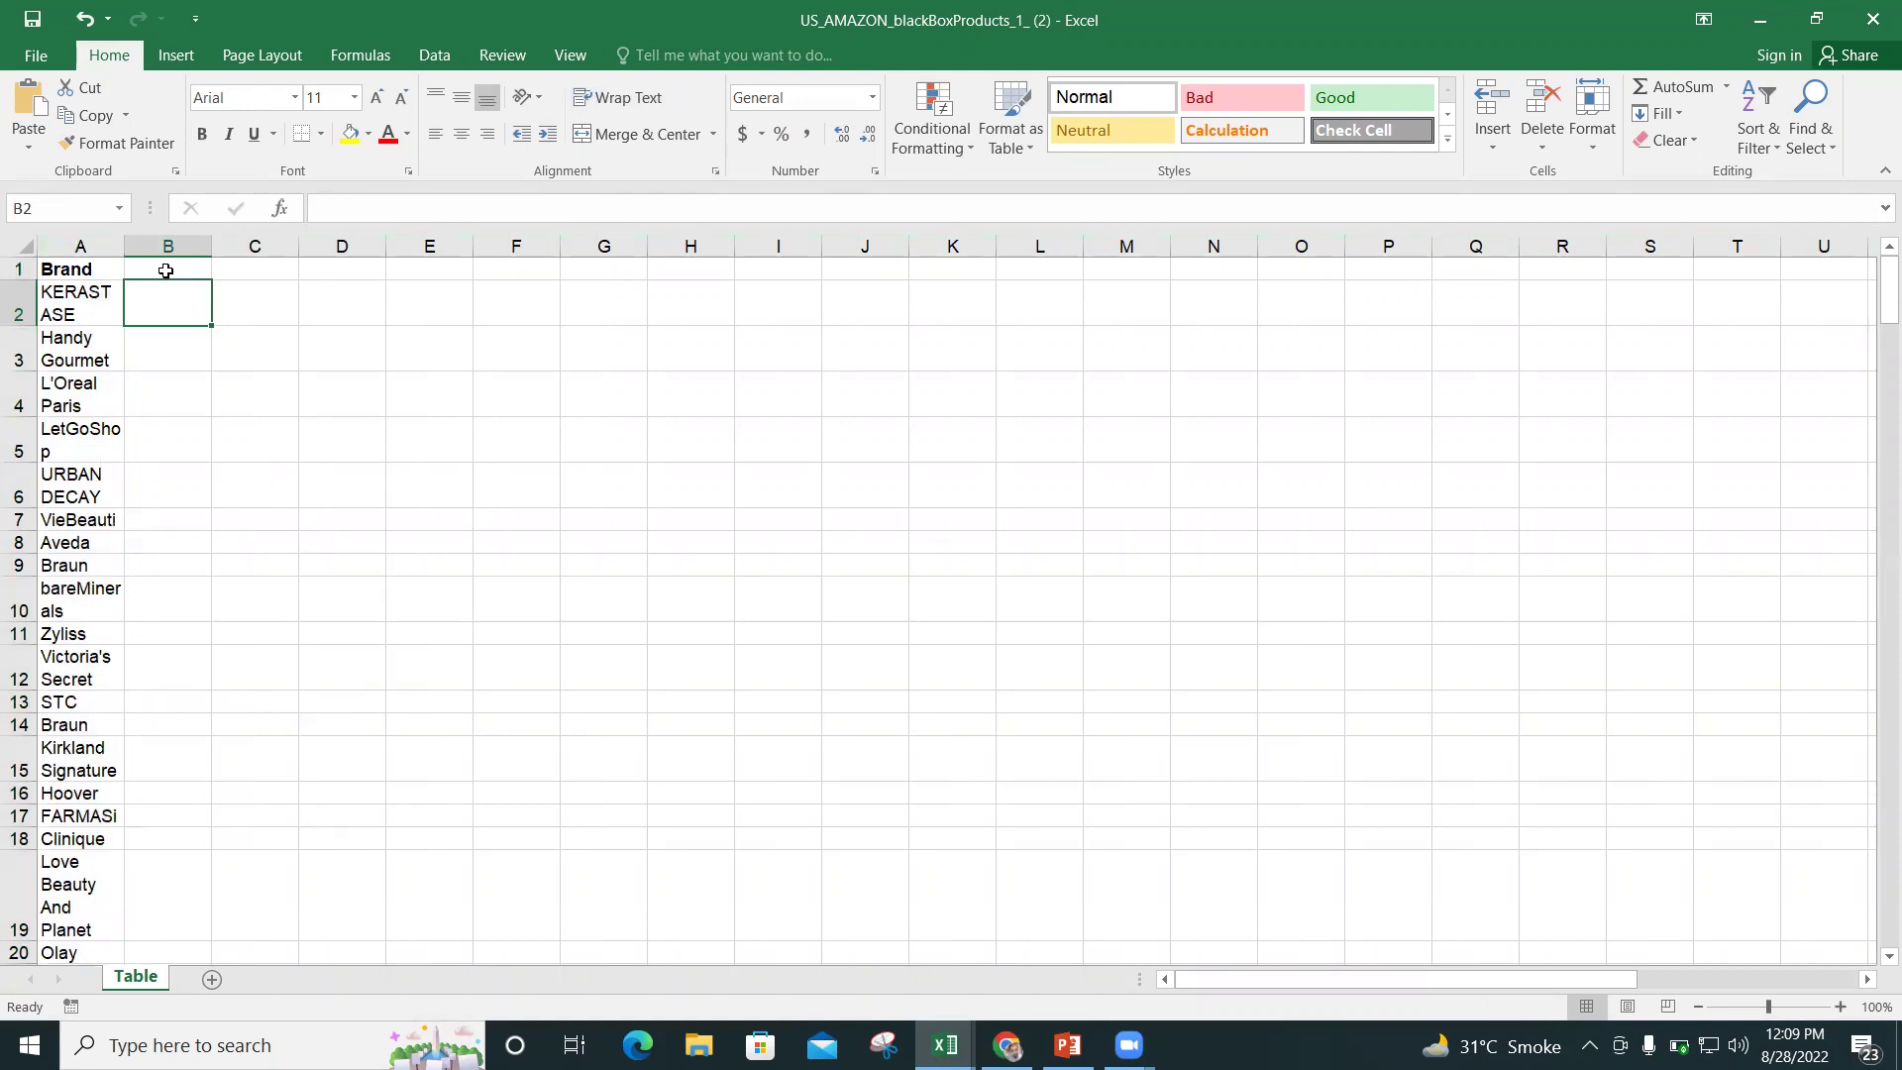
pyautogui.click(167, 270)
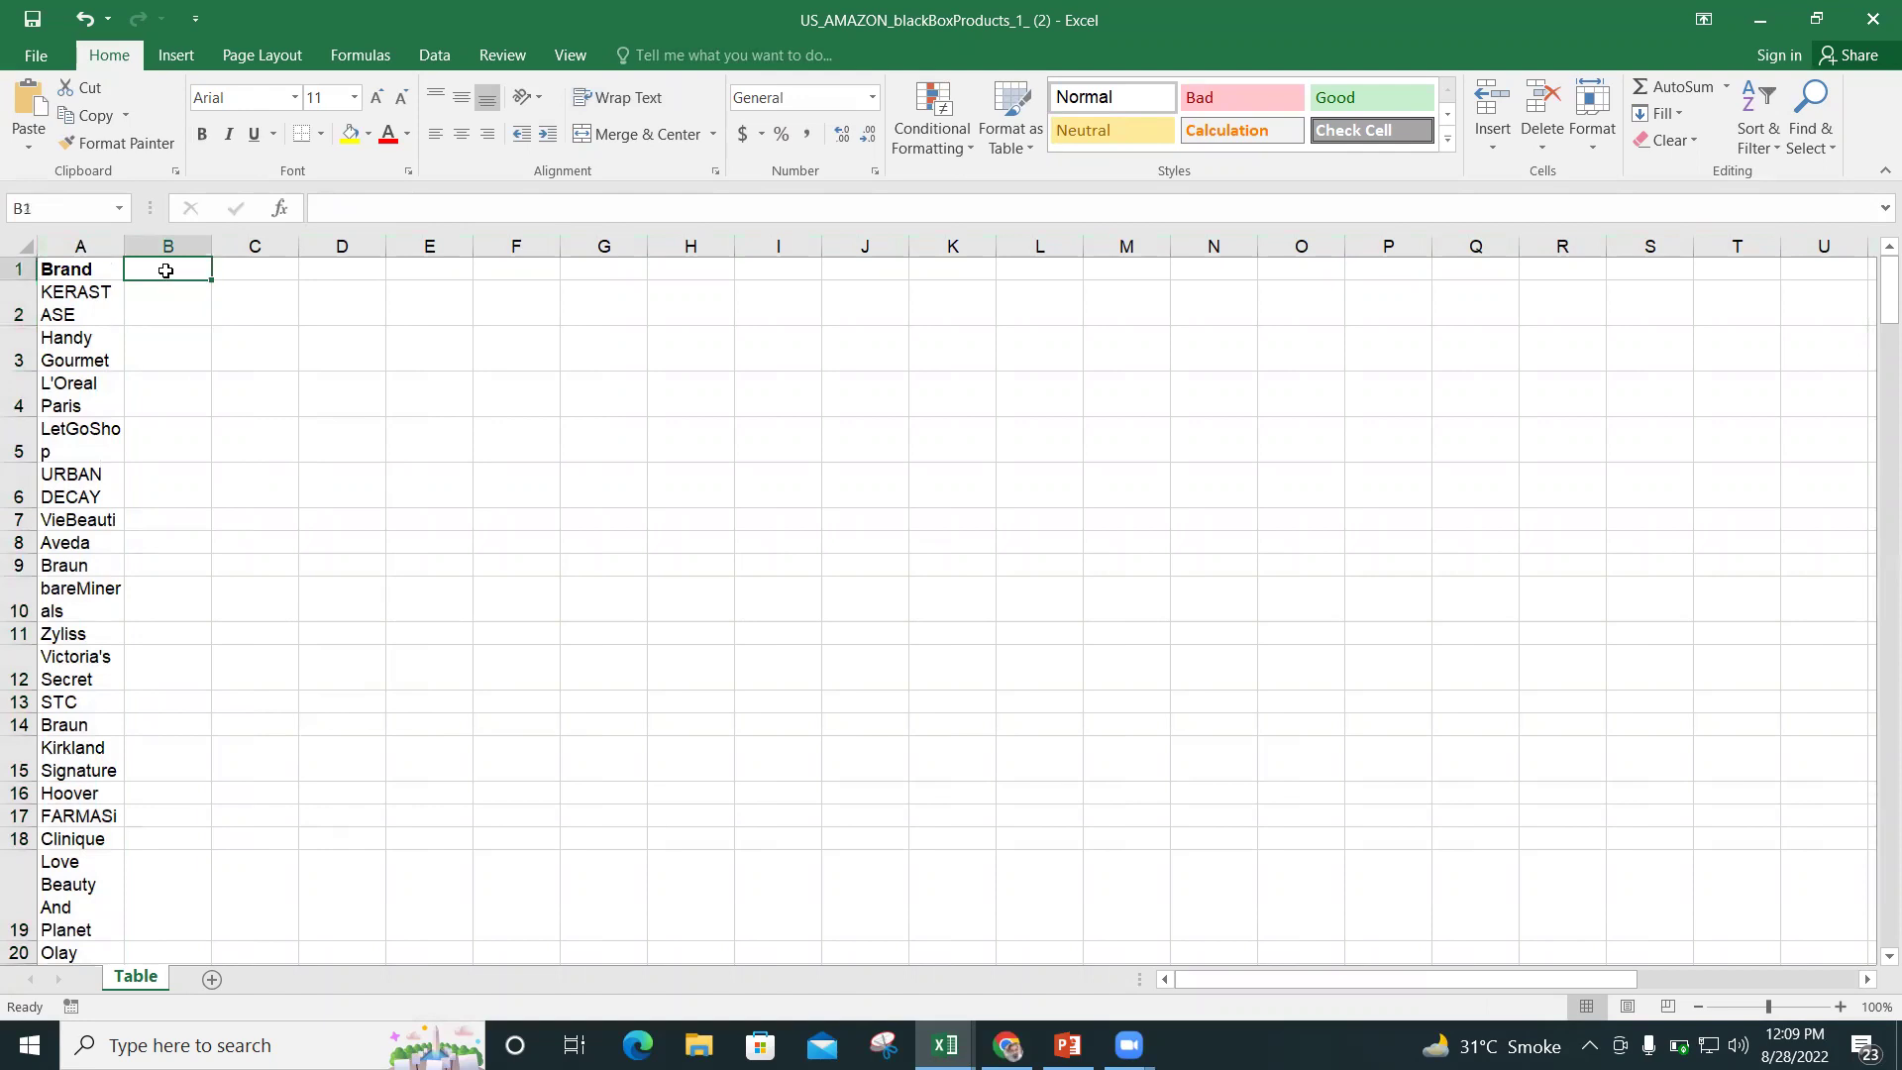
pyautogui.write('UR')
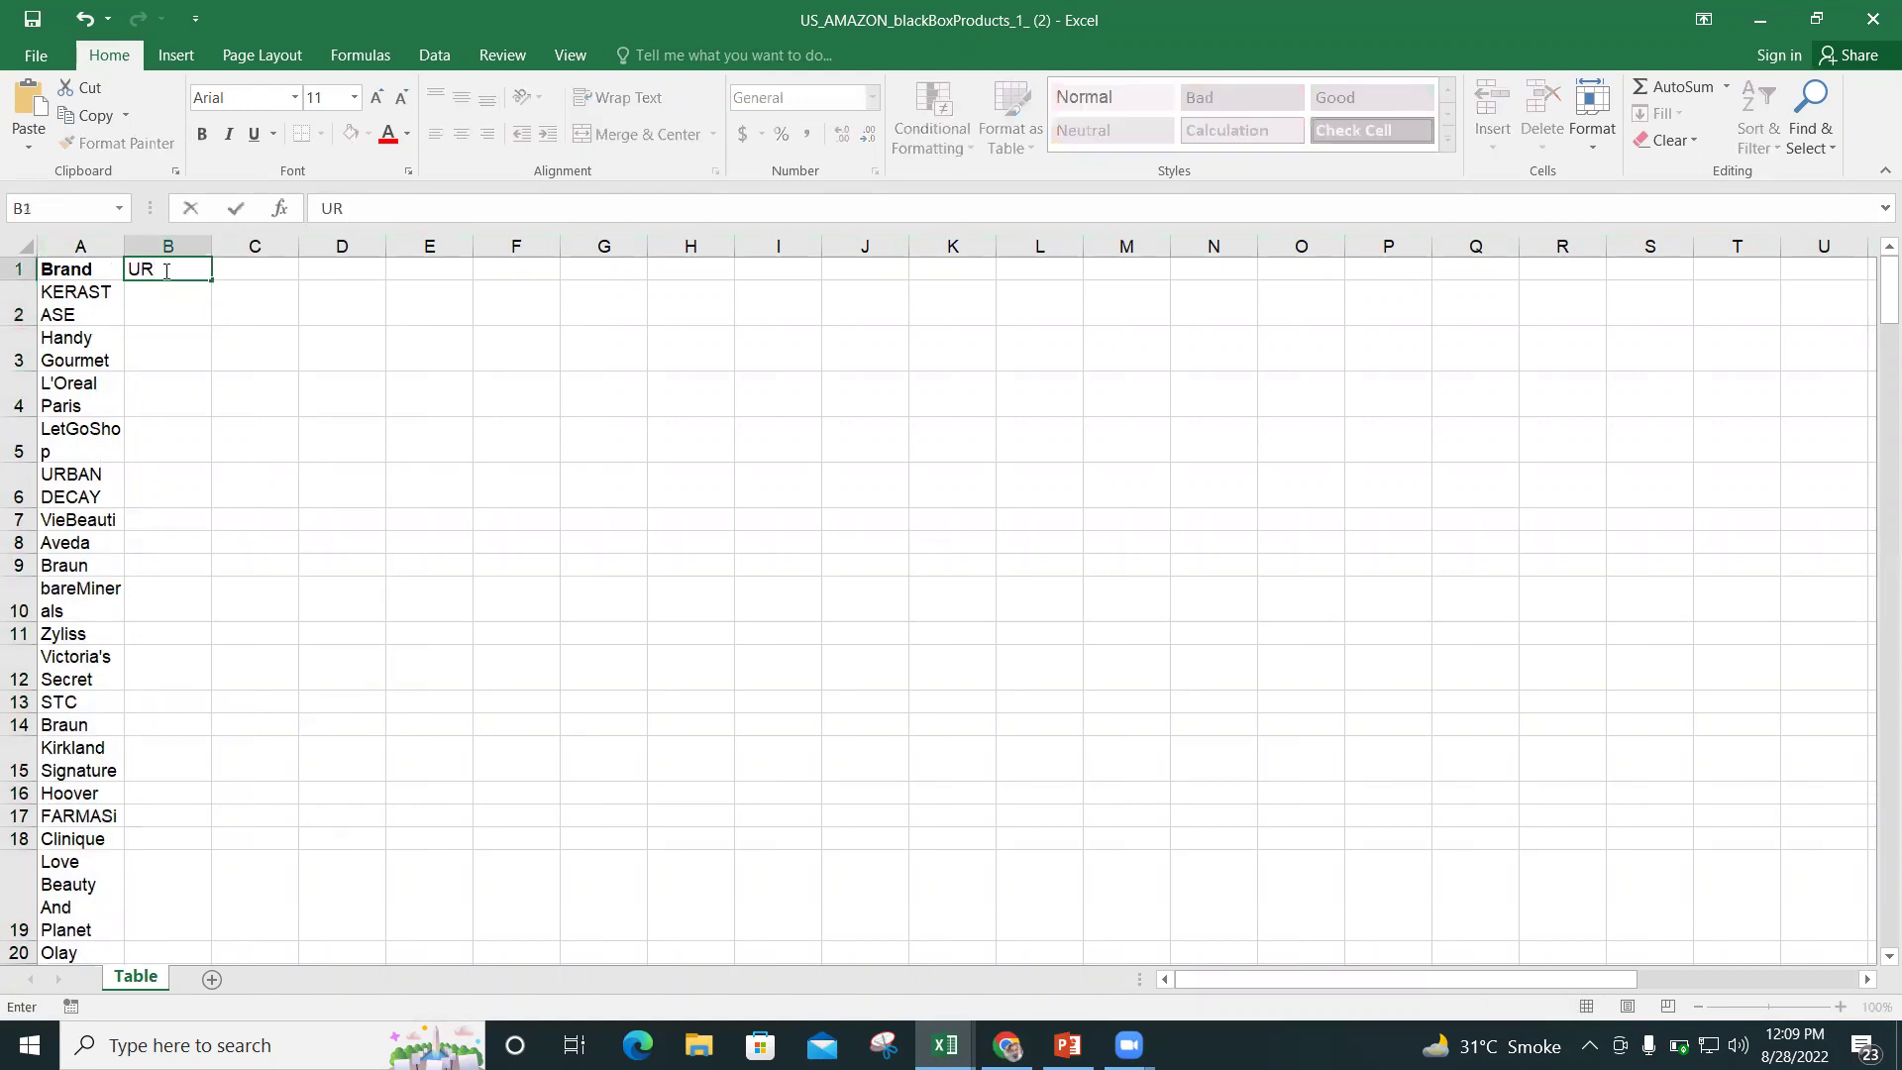
pyautogui.write('L')
pyautogui.press('Tab')
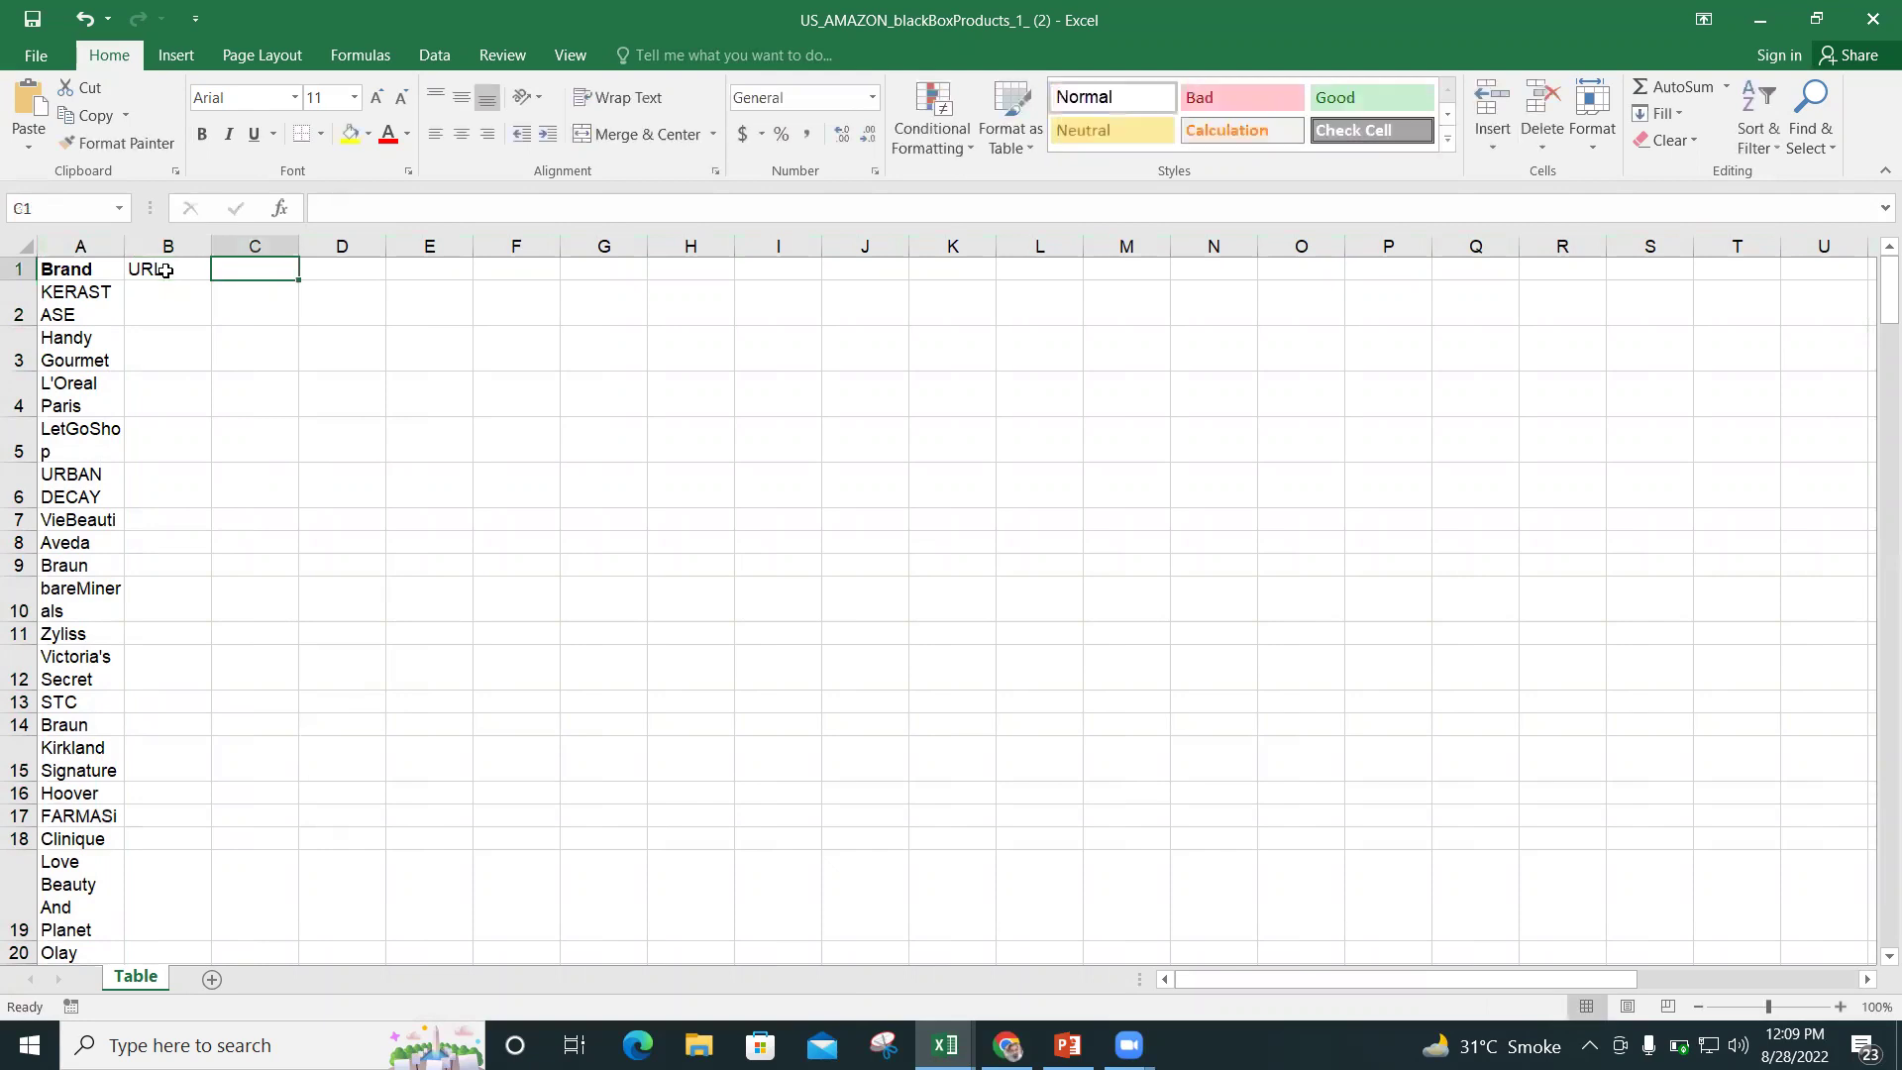
pyautogui.write('EMAIL')
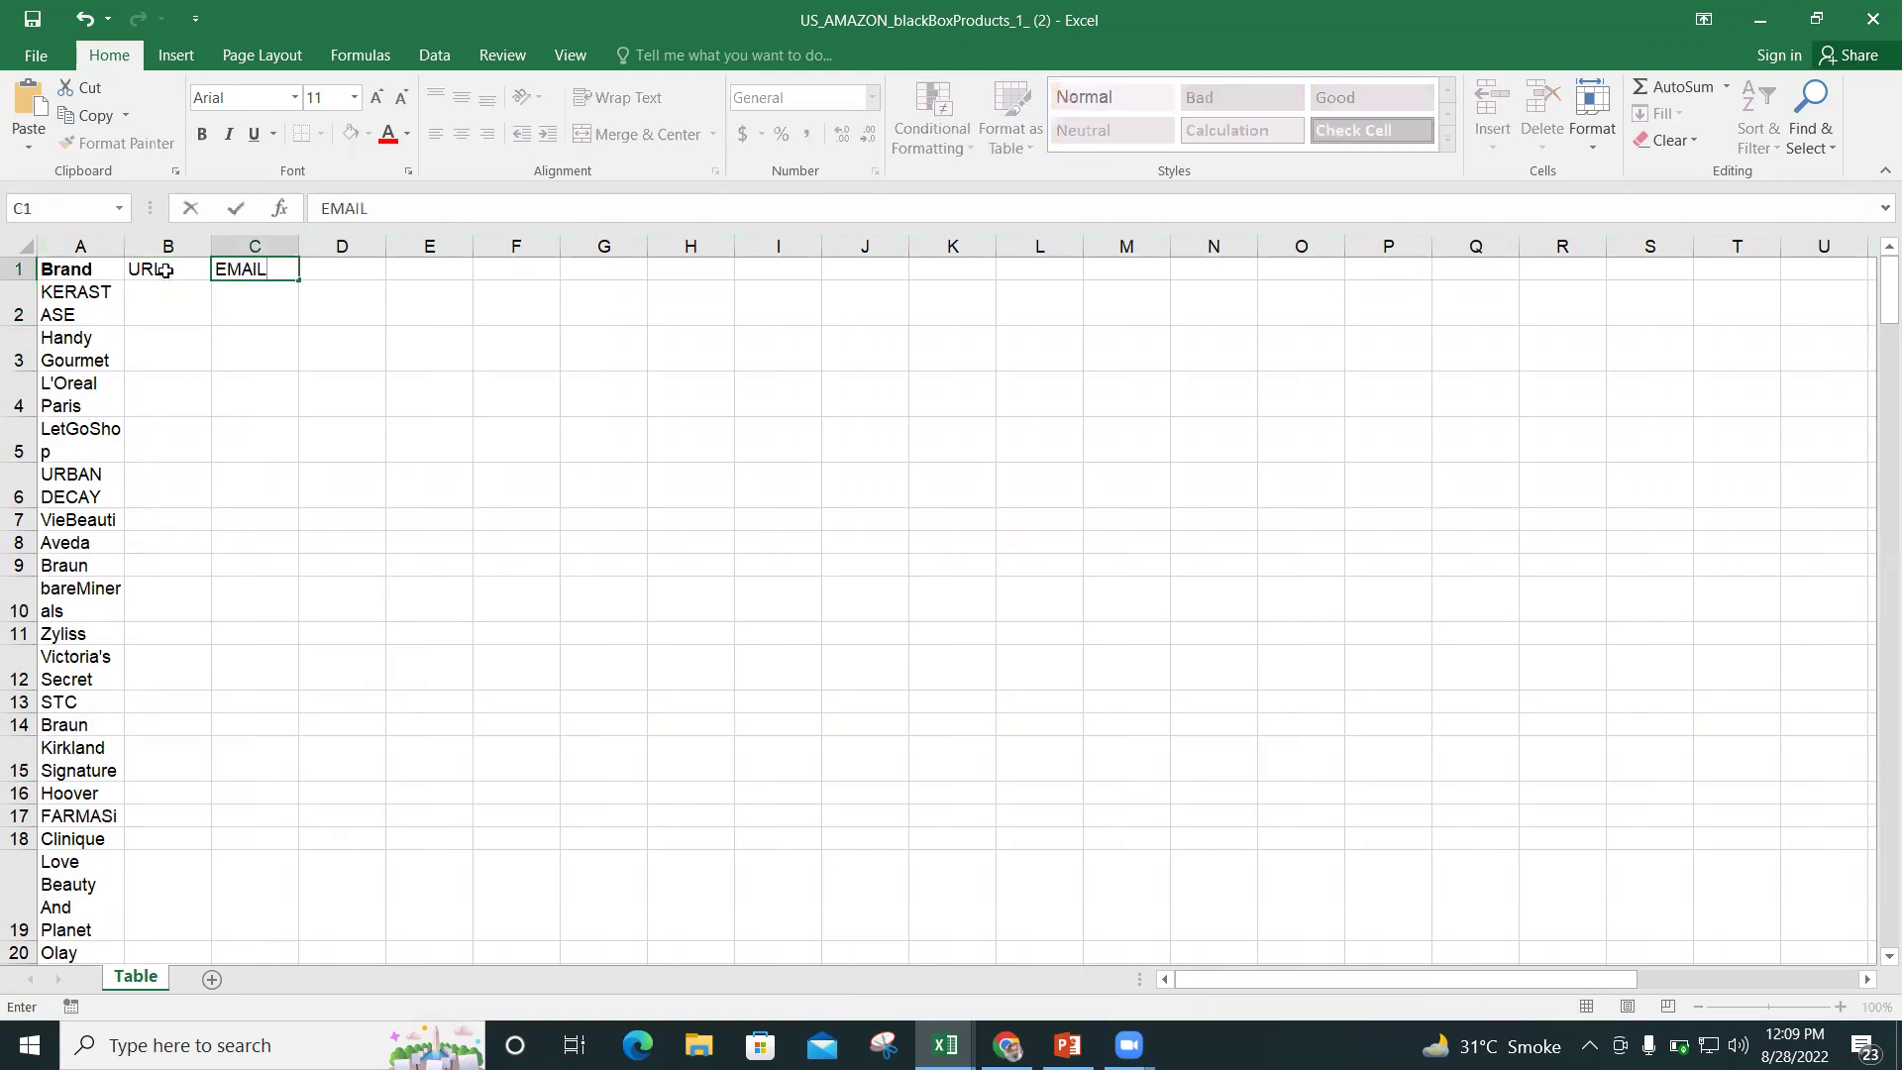
pyautogui.press('Tab')
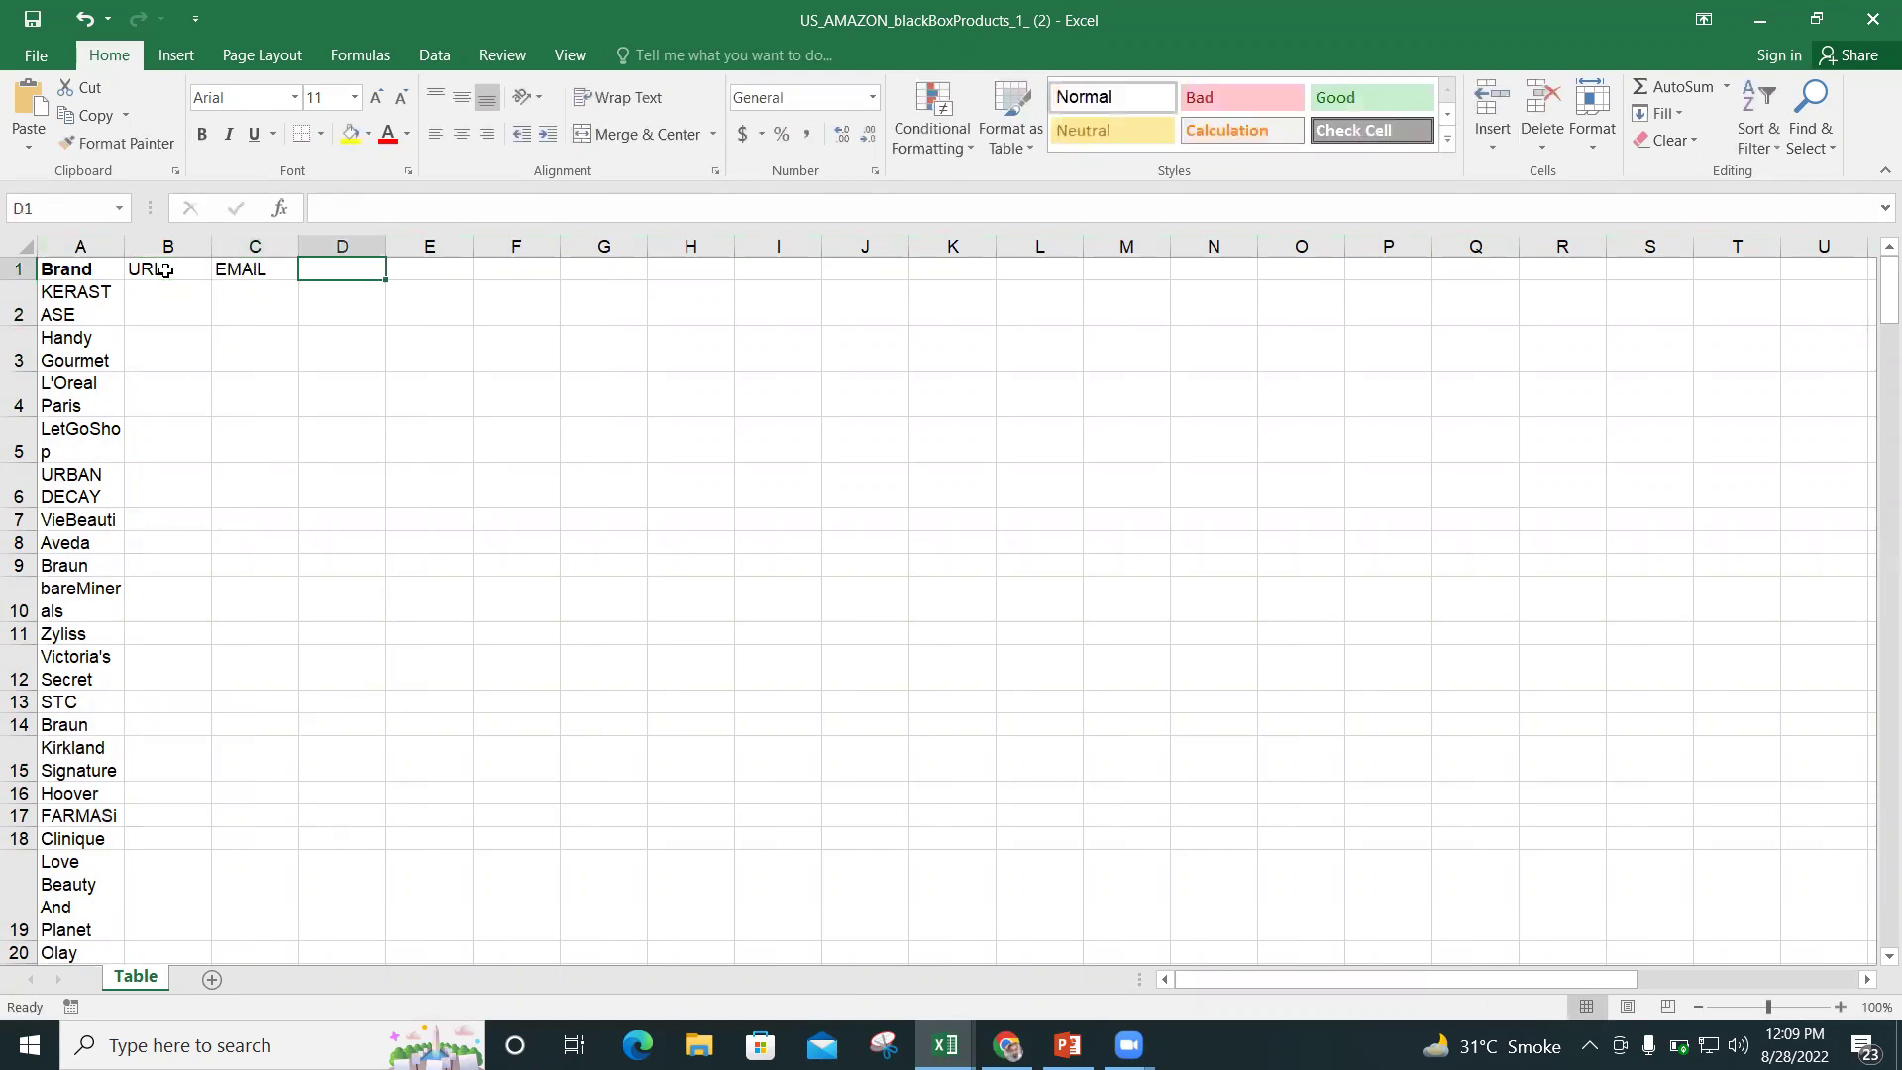
# Add the column headers PH NO in cell D1 and CONTACT FORM in cell E1.
pyautogui.write('PH NP')
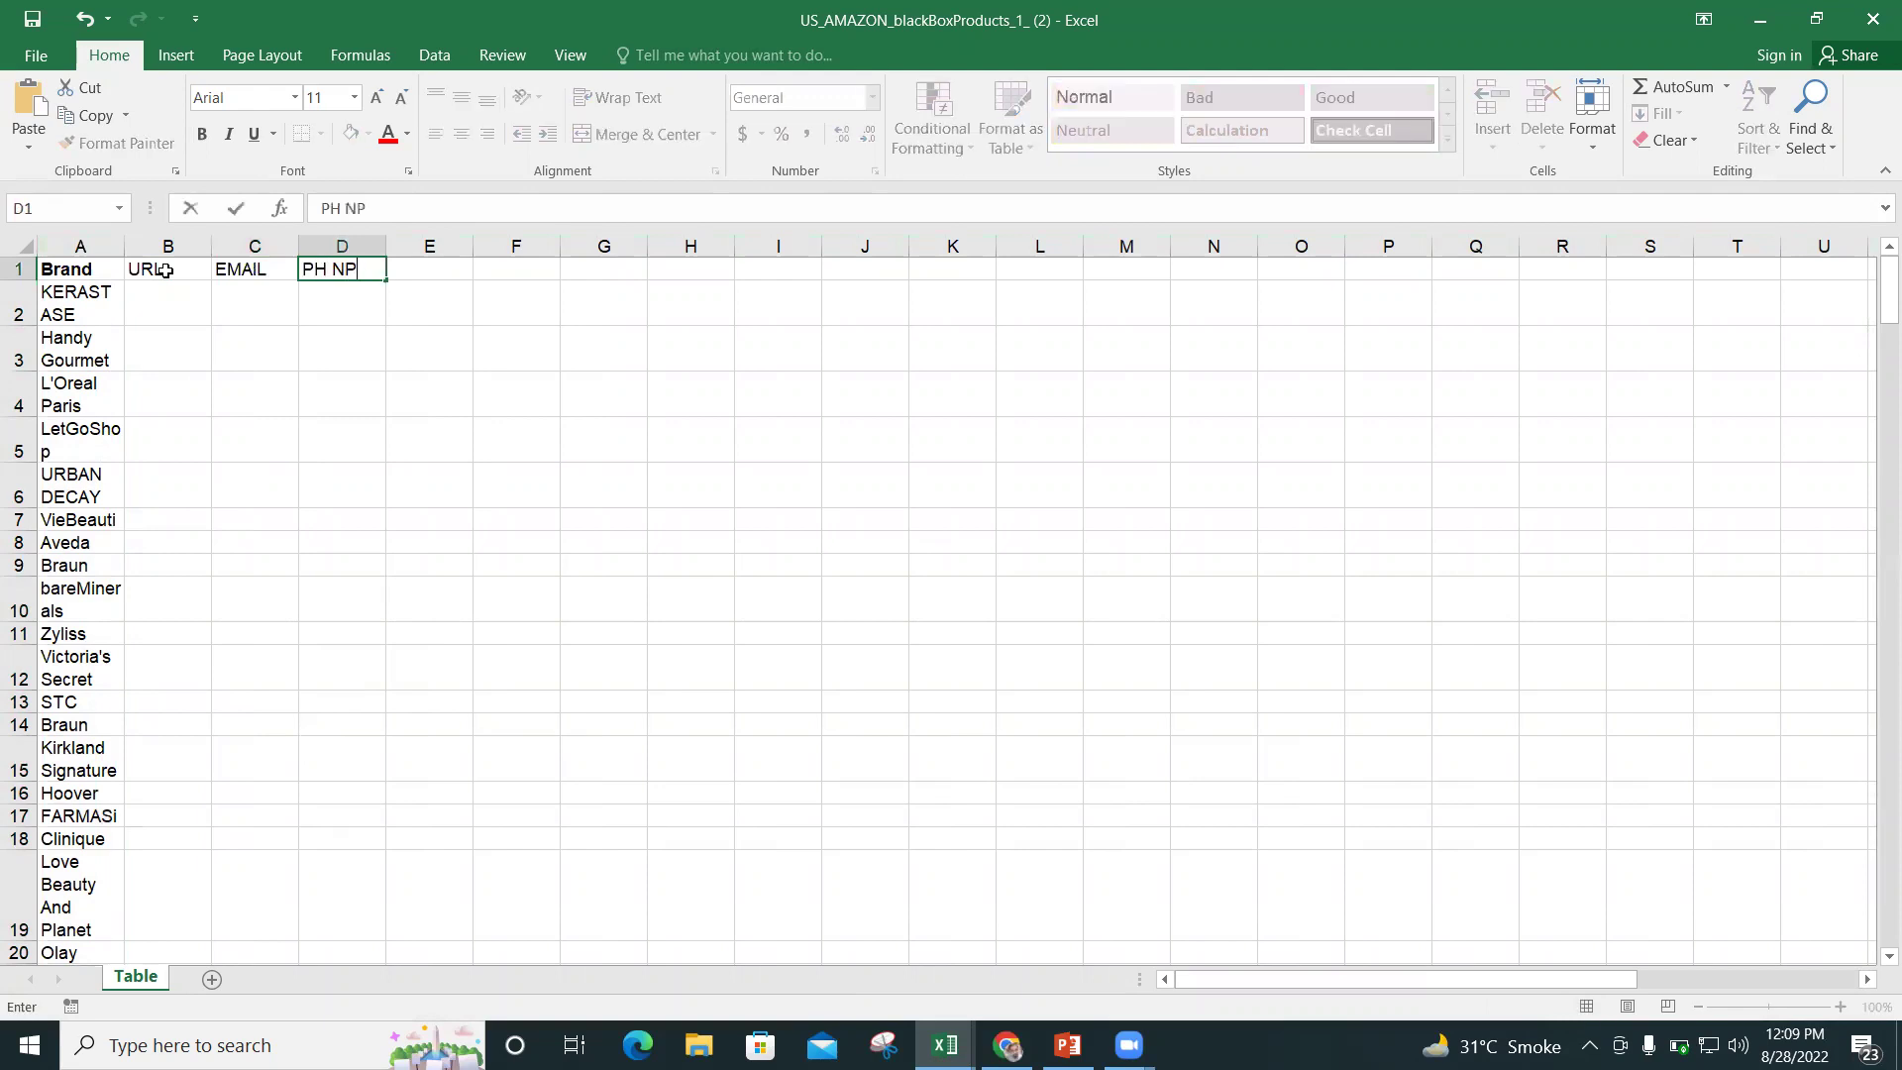
pyautogui.press('BackSpace')
pyautogui.write('O')
pyautogui.press('Tab')
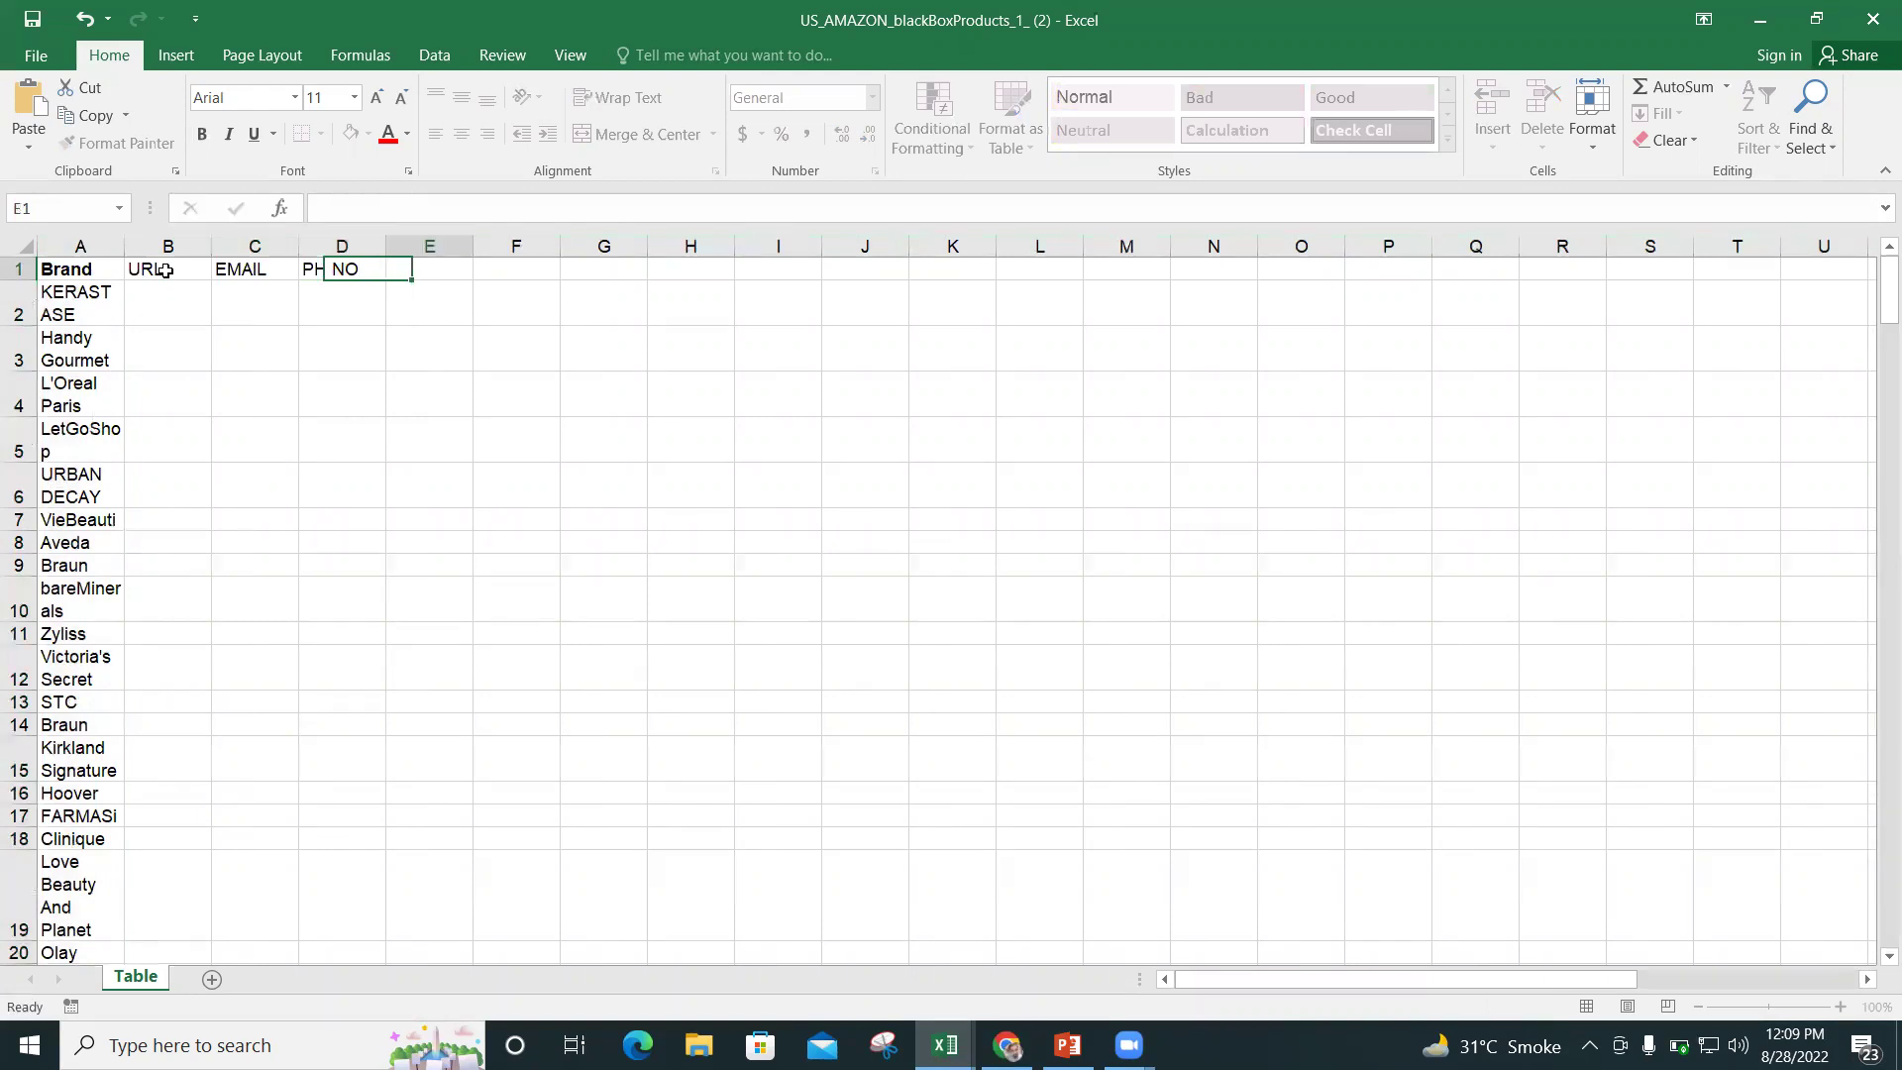
pyautogui.write('CO')
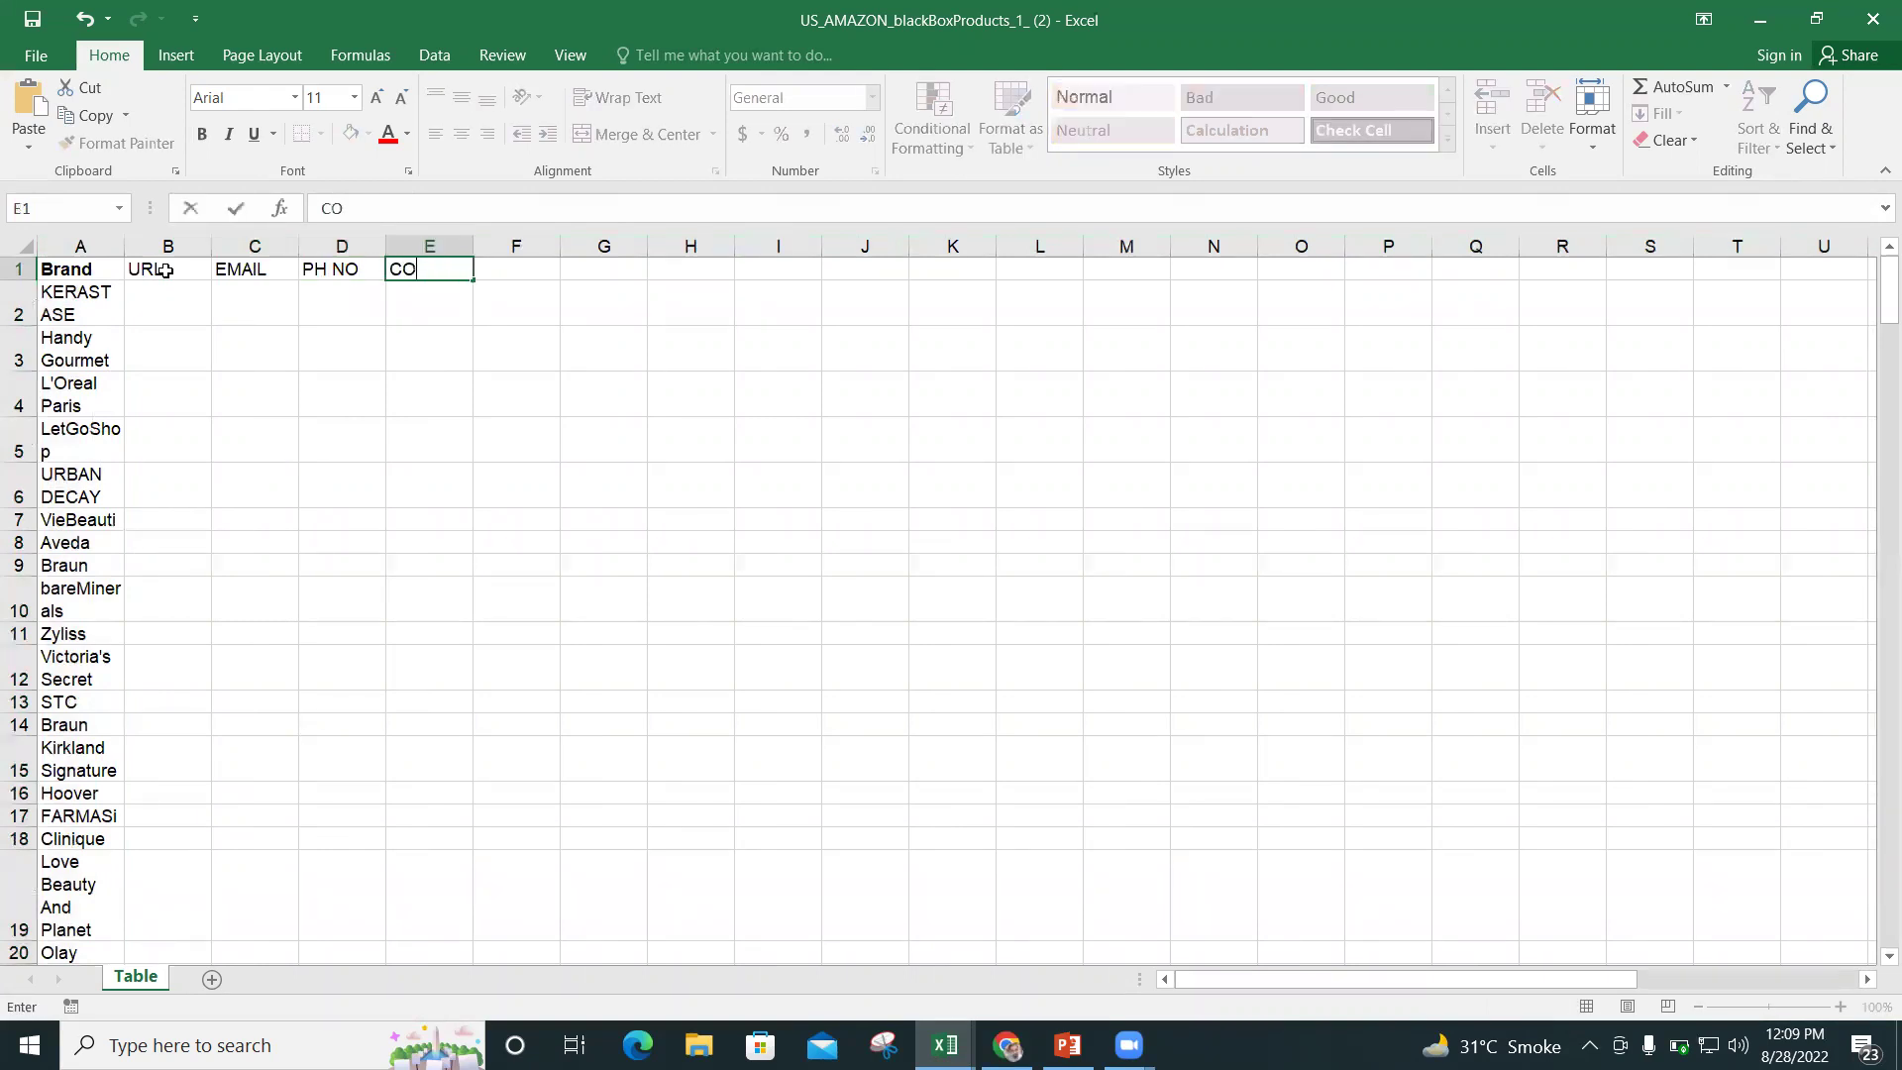
pyautogui.write('NTACT FORM')
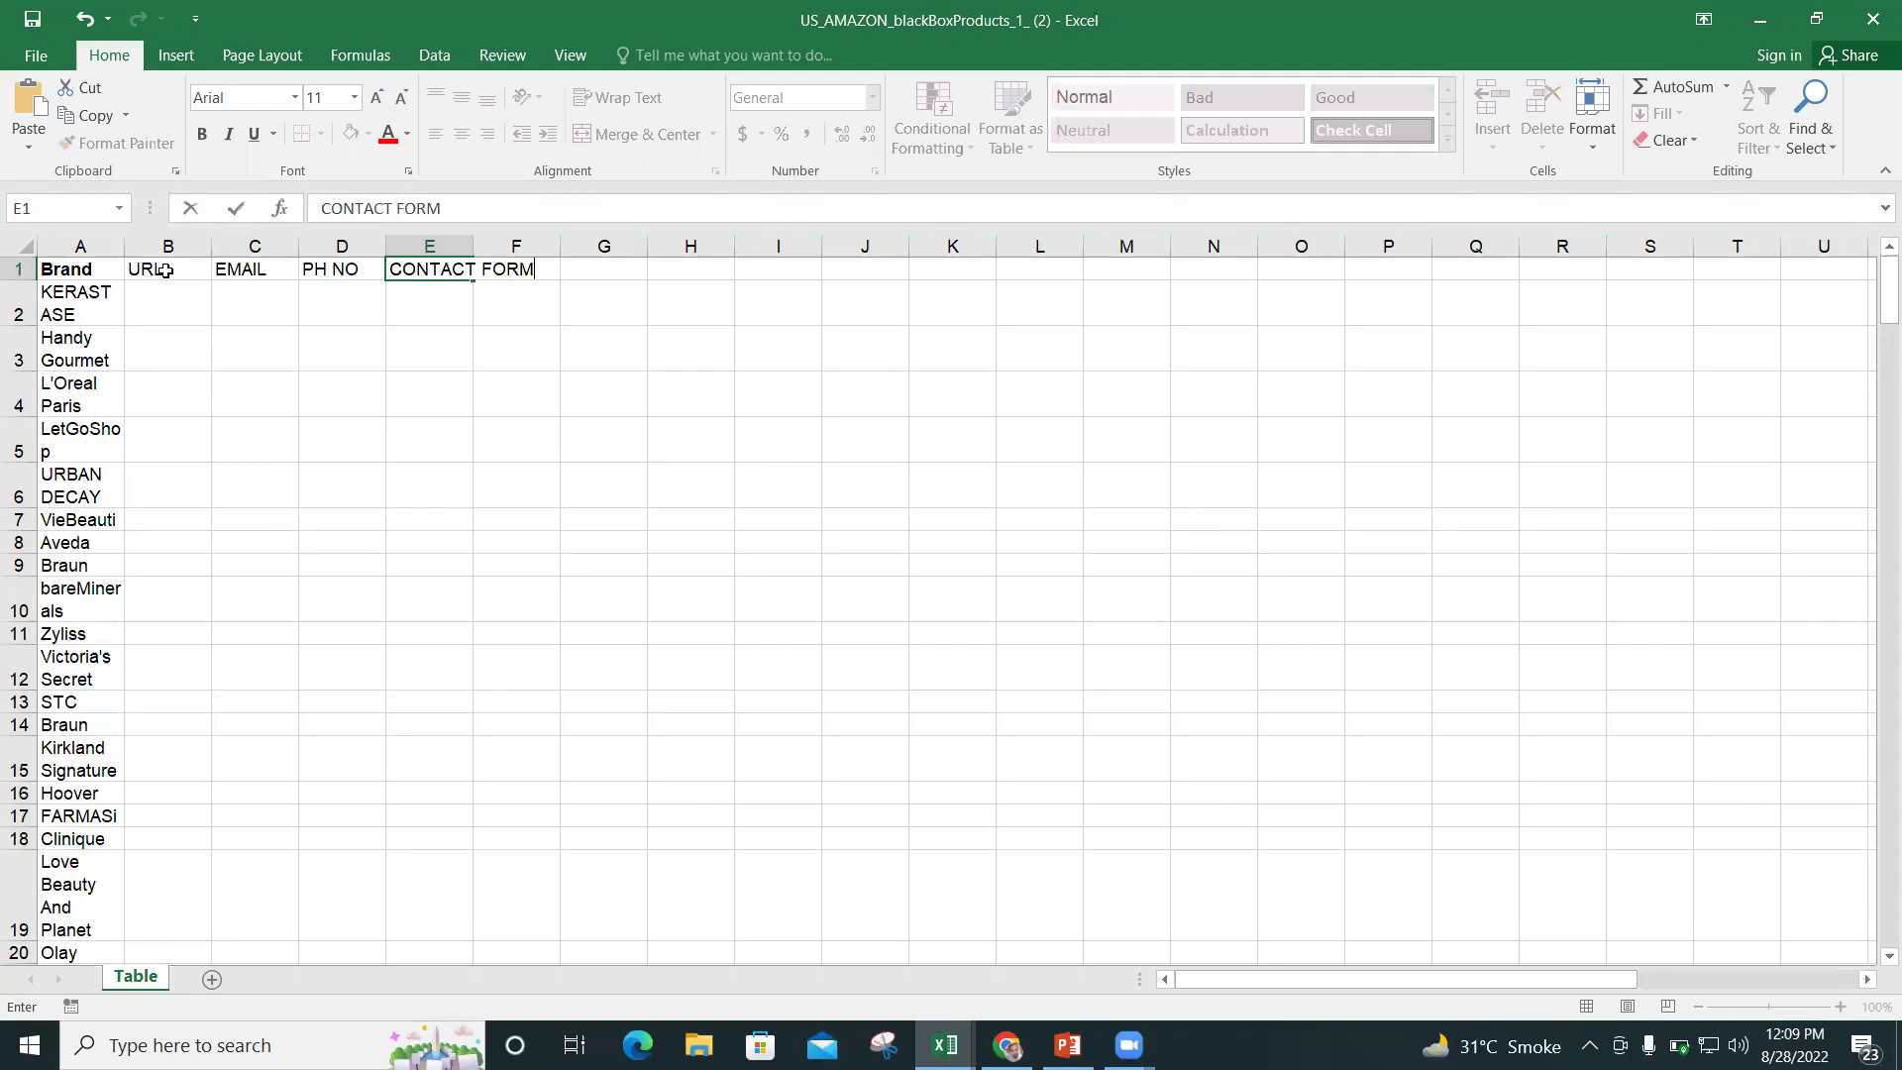
pyautogui.press('Tab')
pyautogui.press('Tab')
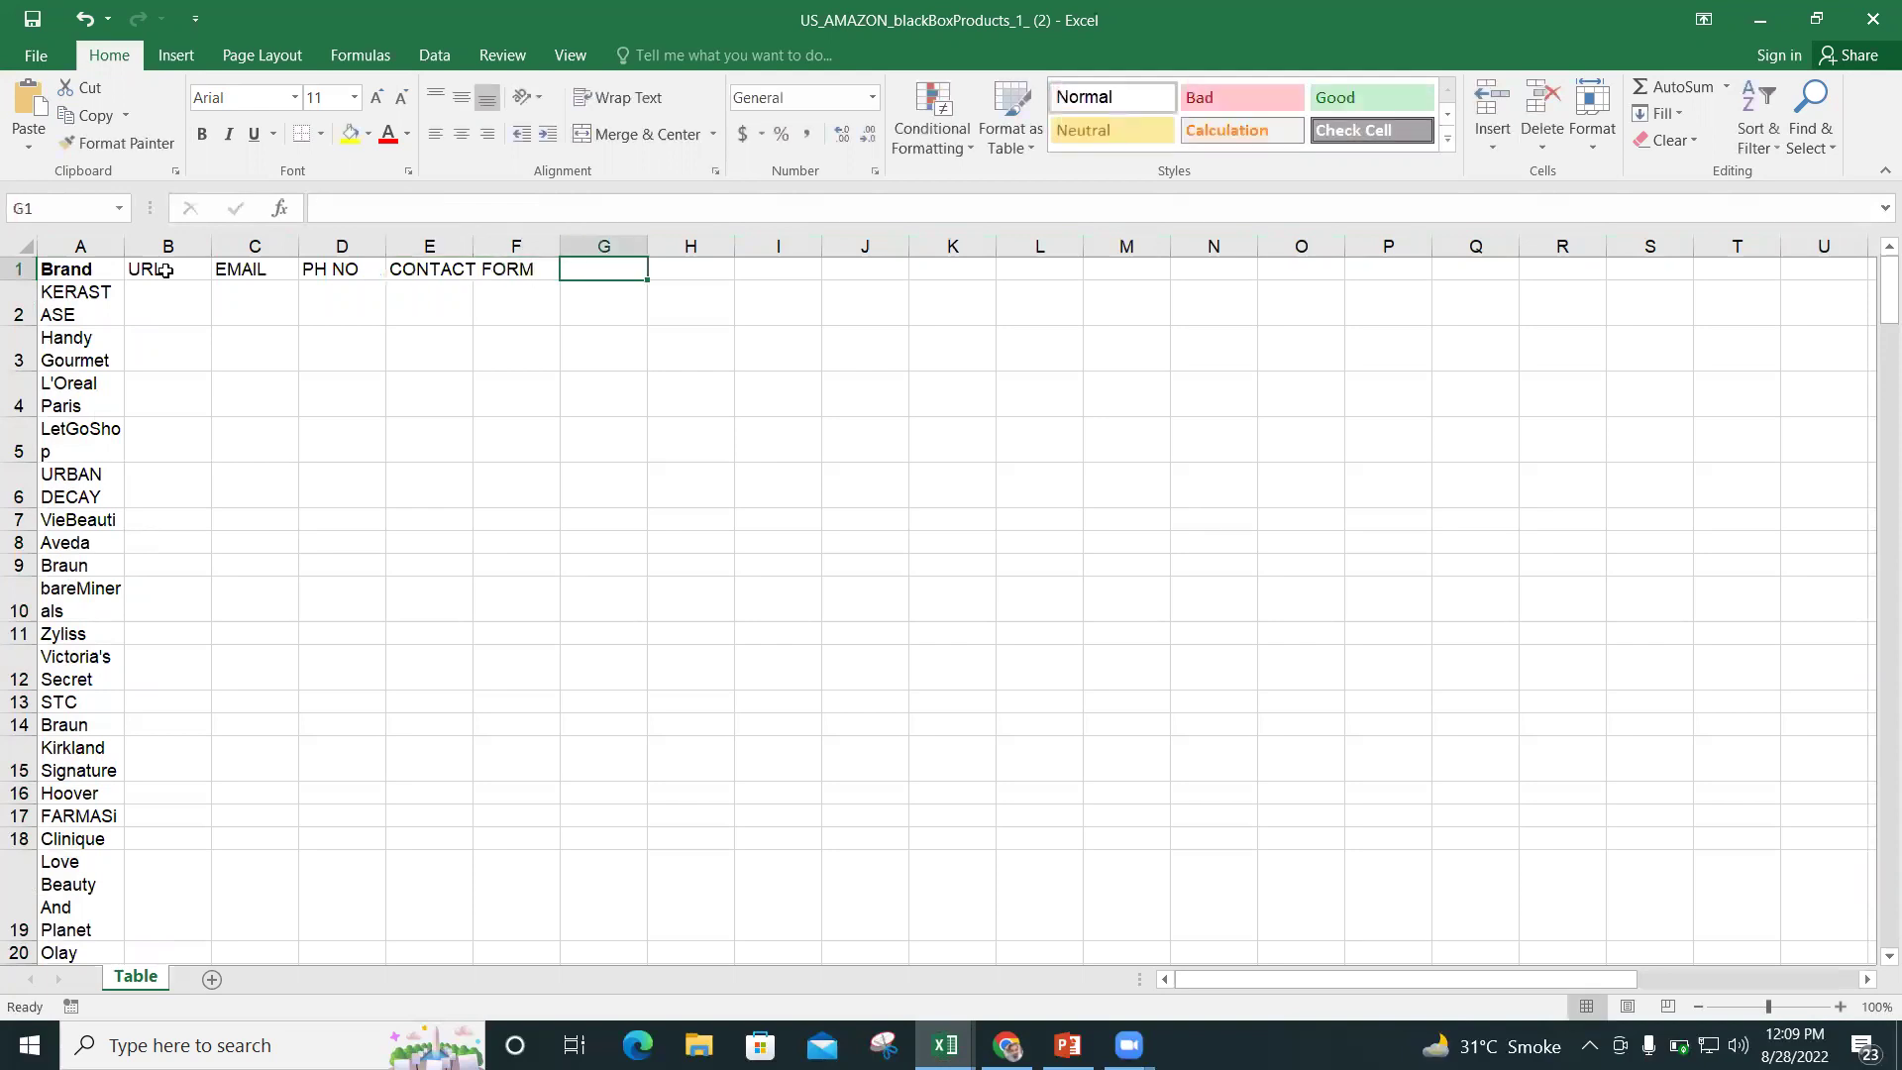
# Add the column header DISTRIBUTOR1 in cell G1 and move along the header row to cell N1.
pyautogui.write('DISTRIBUTOR1')
pyautogui.press('Tab')
pyautogui.press('Tab')
pyautogui.press('Tab')
pyautogui.press('Tab')
pyautogui.press('Tab')
pyautogui.press('Tab')
pyautogui.press('Tab')
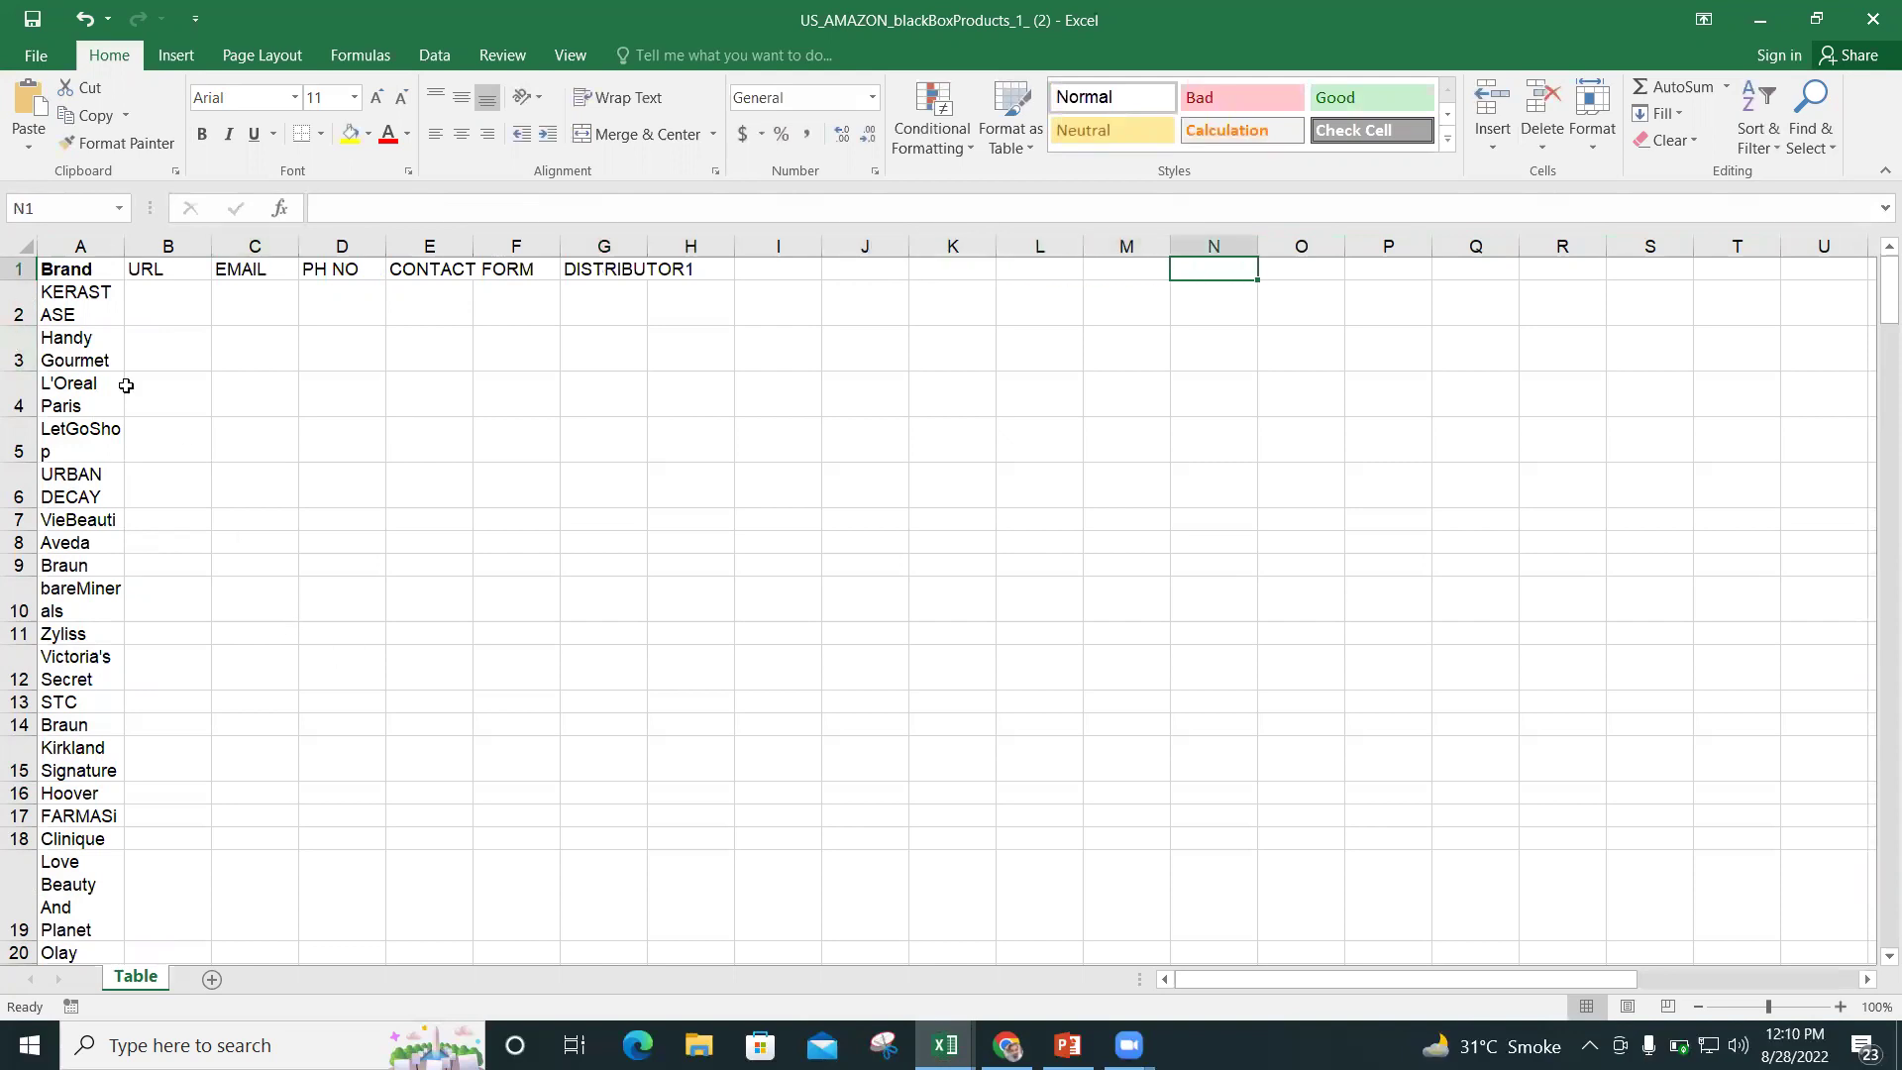
# Copy the brand name KERASTASE from cell A2, followed by Handy Gourmet from cell A3.
pyautogui.click(75, 313)
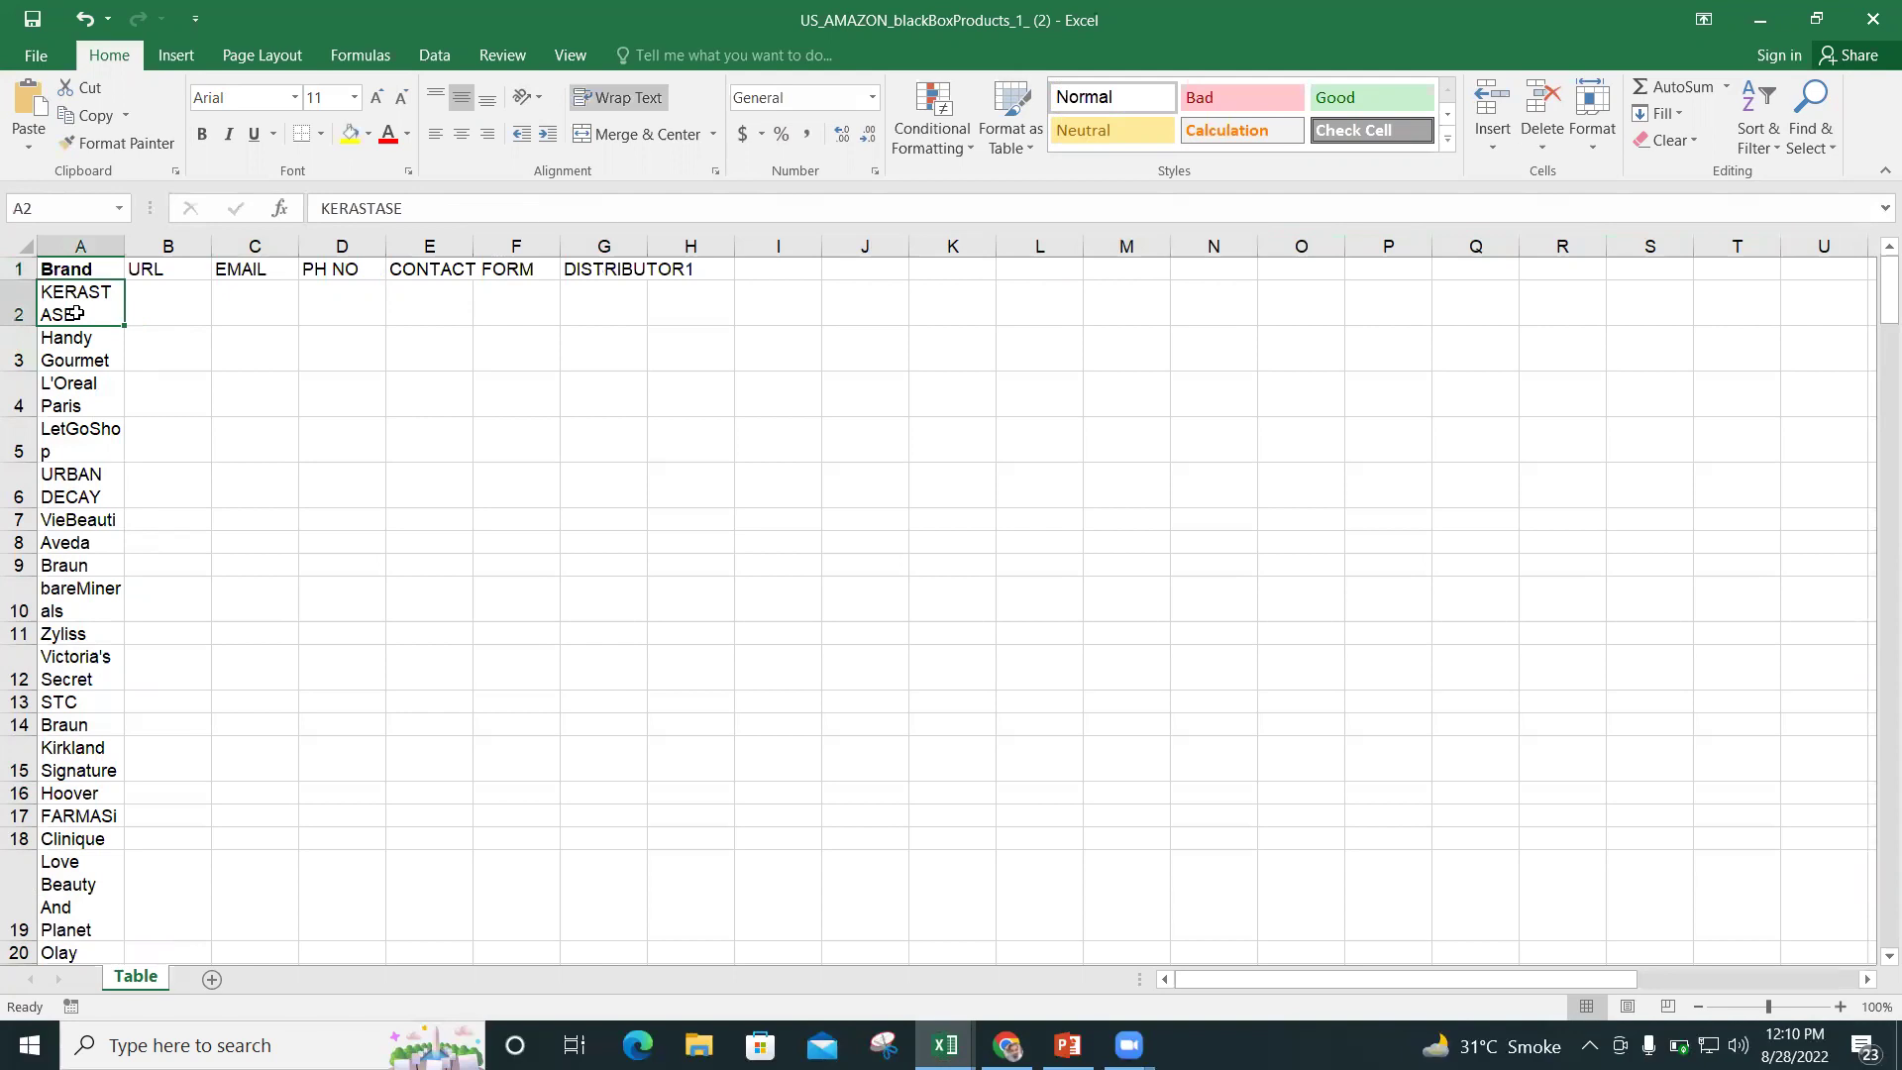
pyautogui.hotkey('ctrl', 'c')
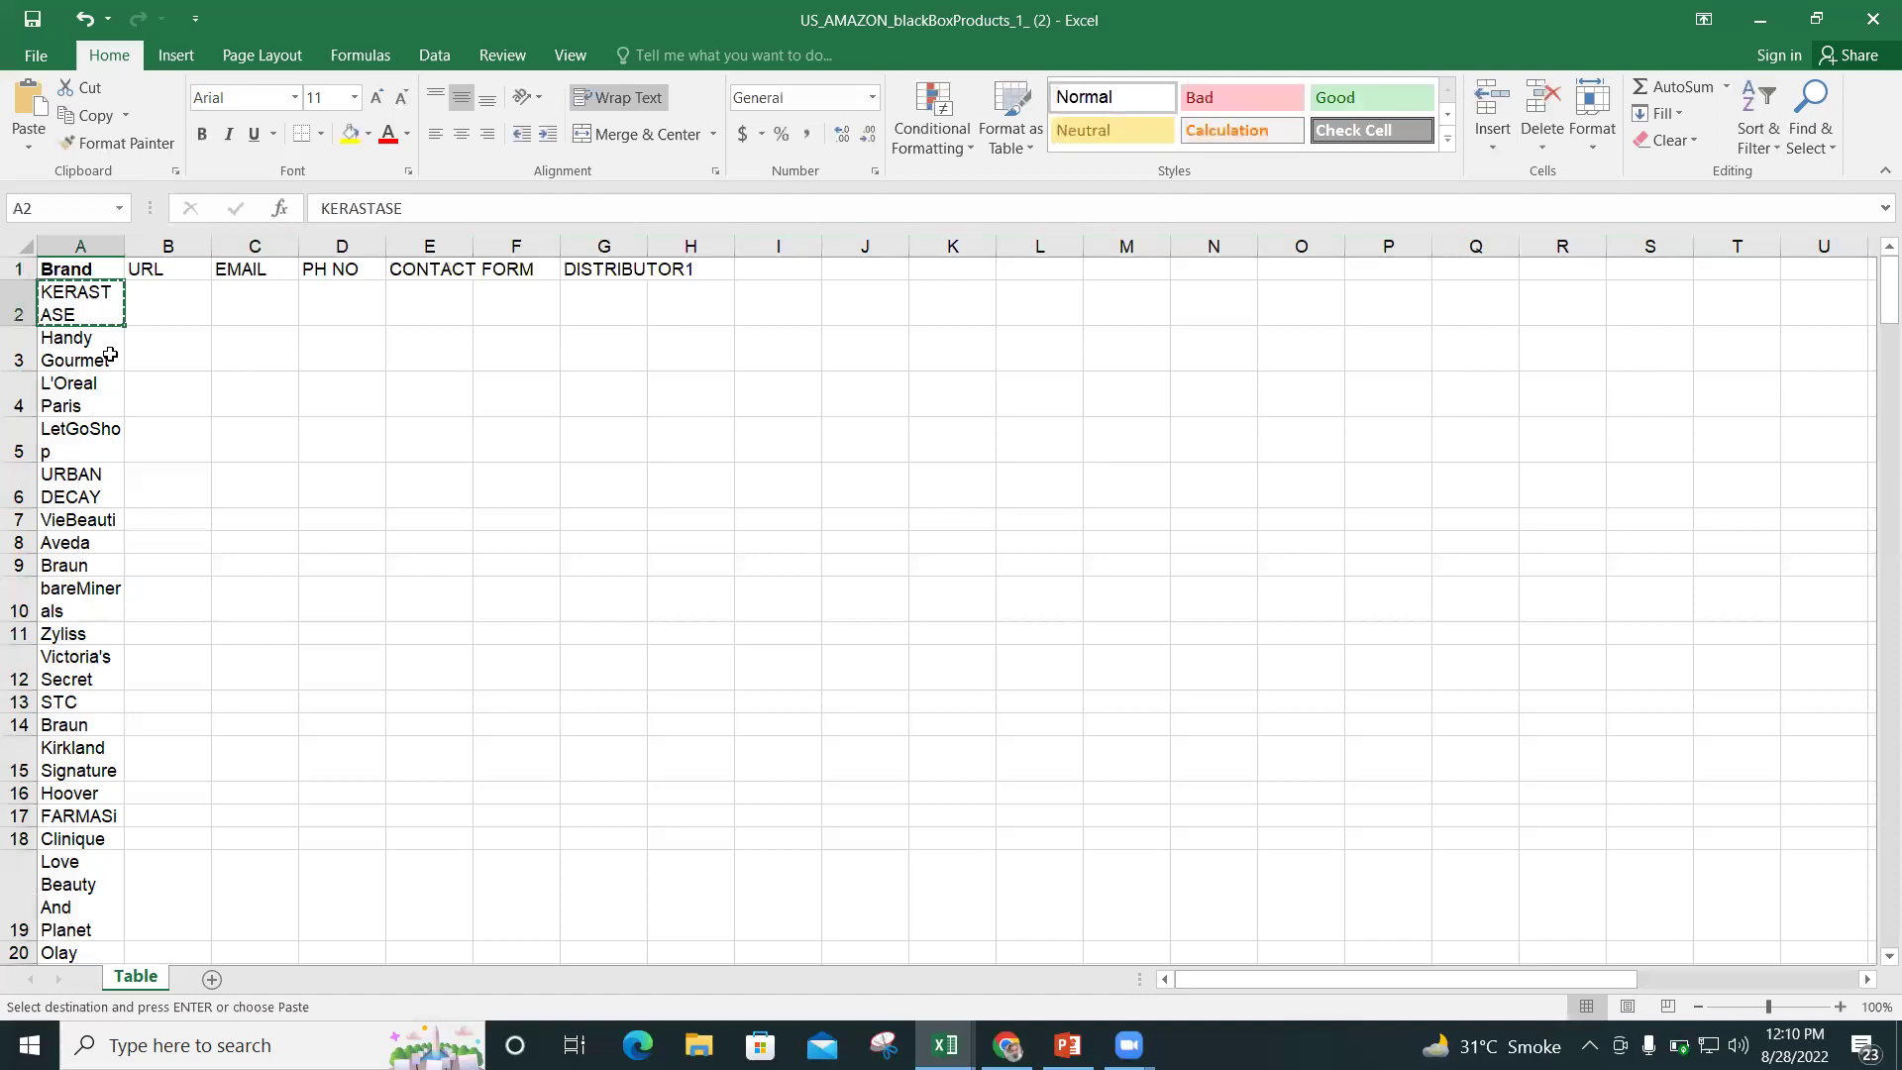
pyautogui.click(75, 356)
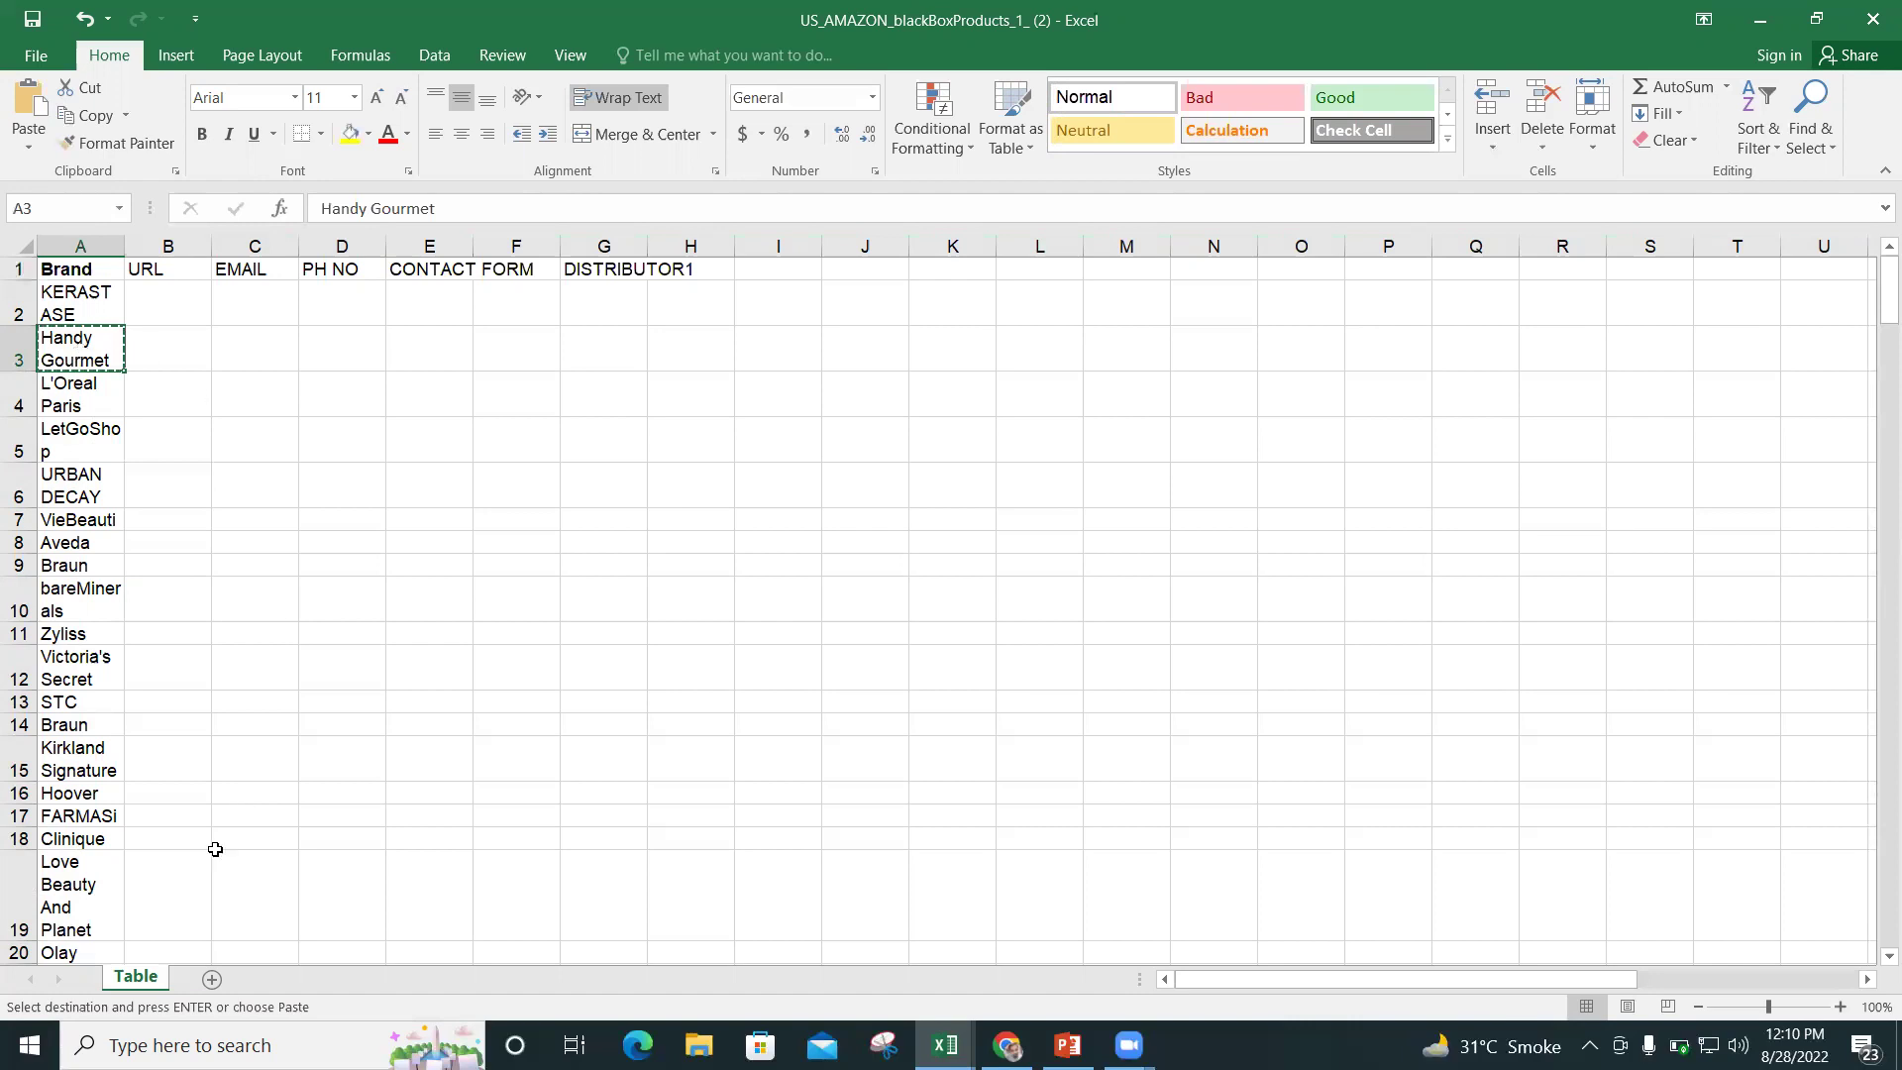
pyautogui.click(173, 863)
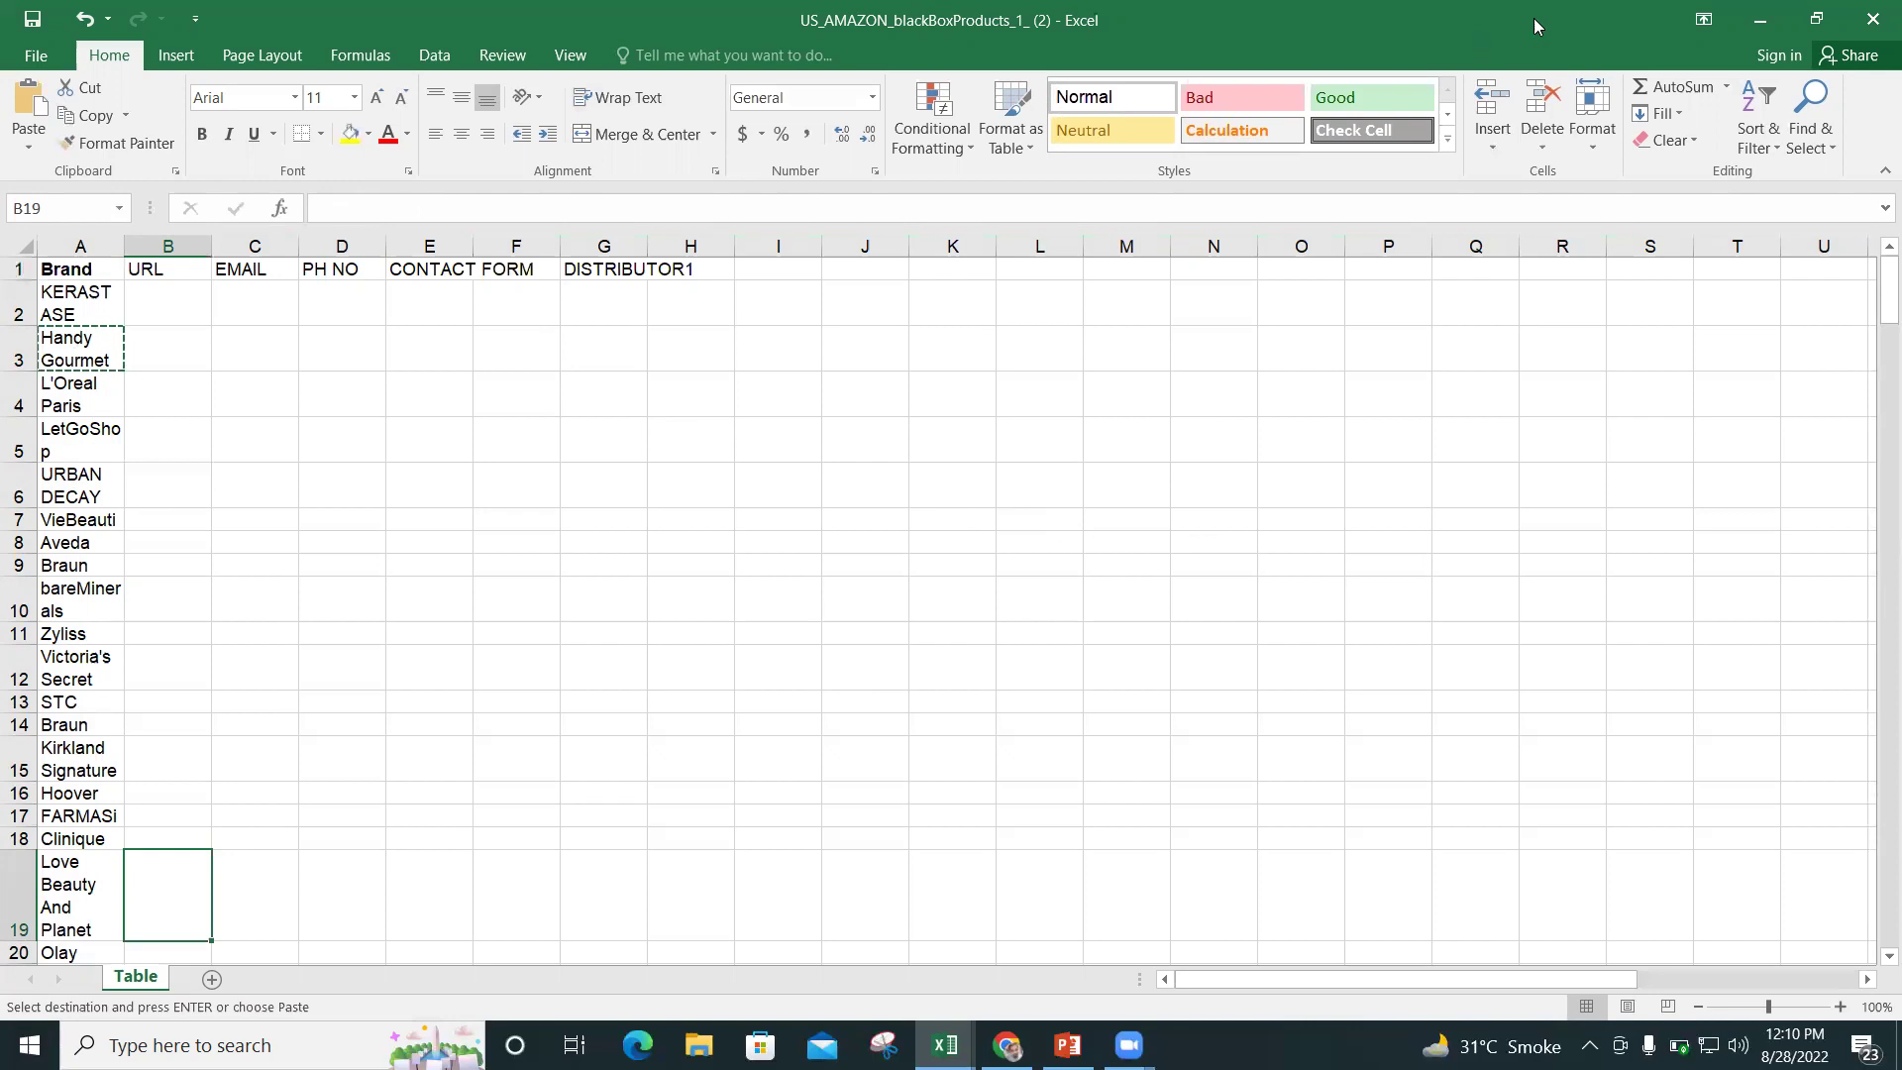
# Switch to the Helium 10 Black Box results in Chrome and look through the listed products with their sales, reviews and sellers.
pyautogui.click(1760, 21)
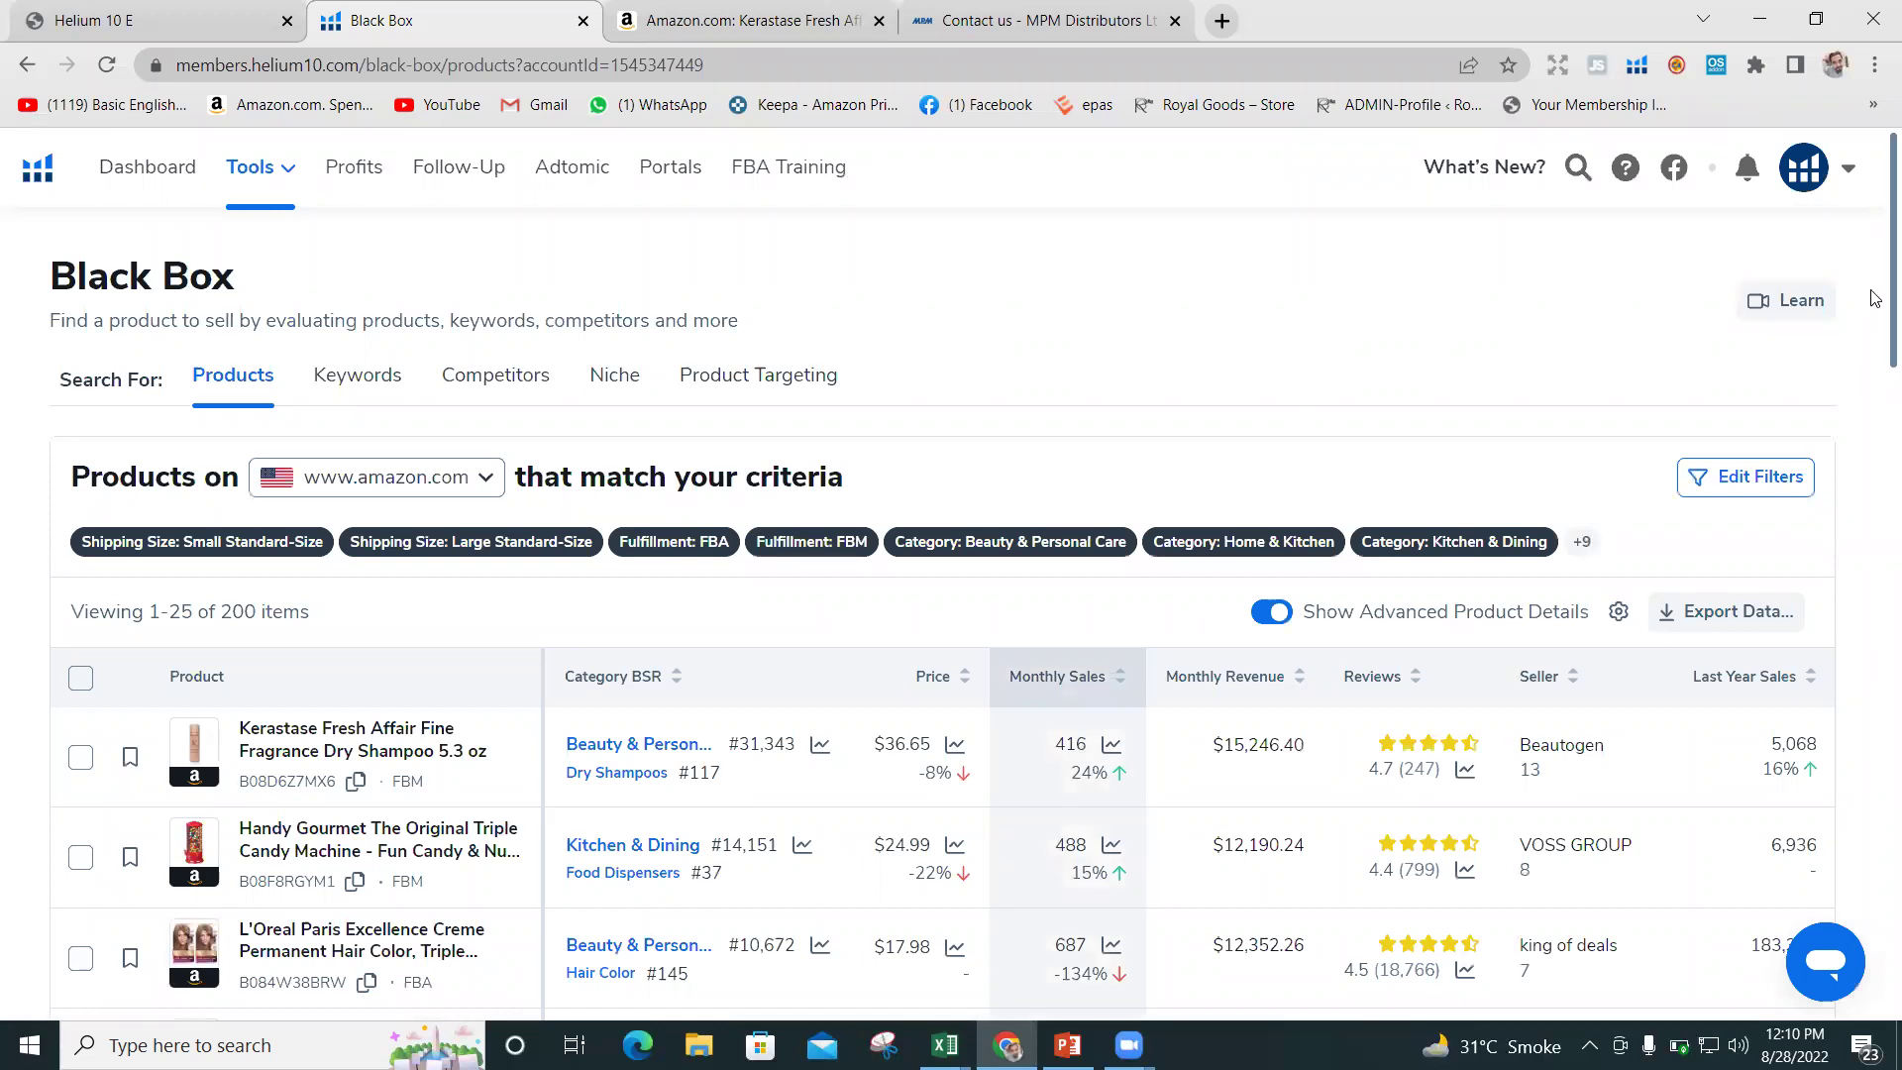
pyautogui.scroll(-3, 1874, 346)
pyautogui.scroll(-3, 1875, 465)
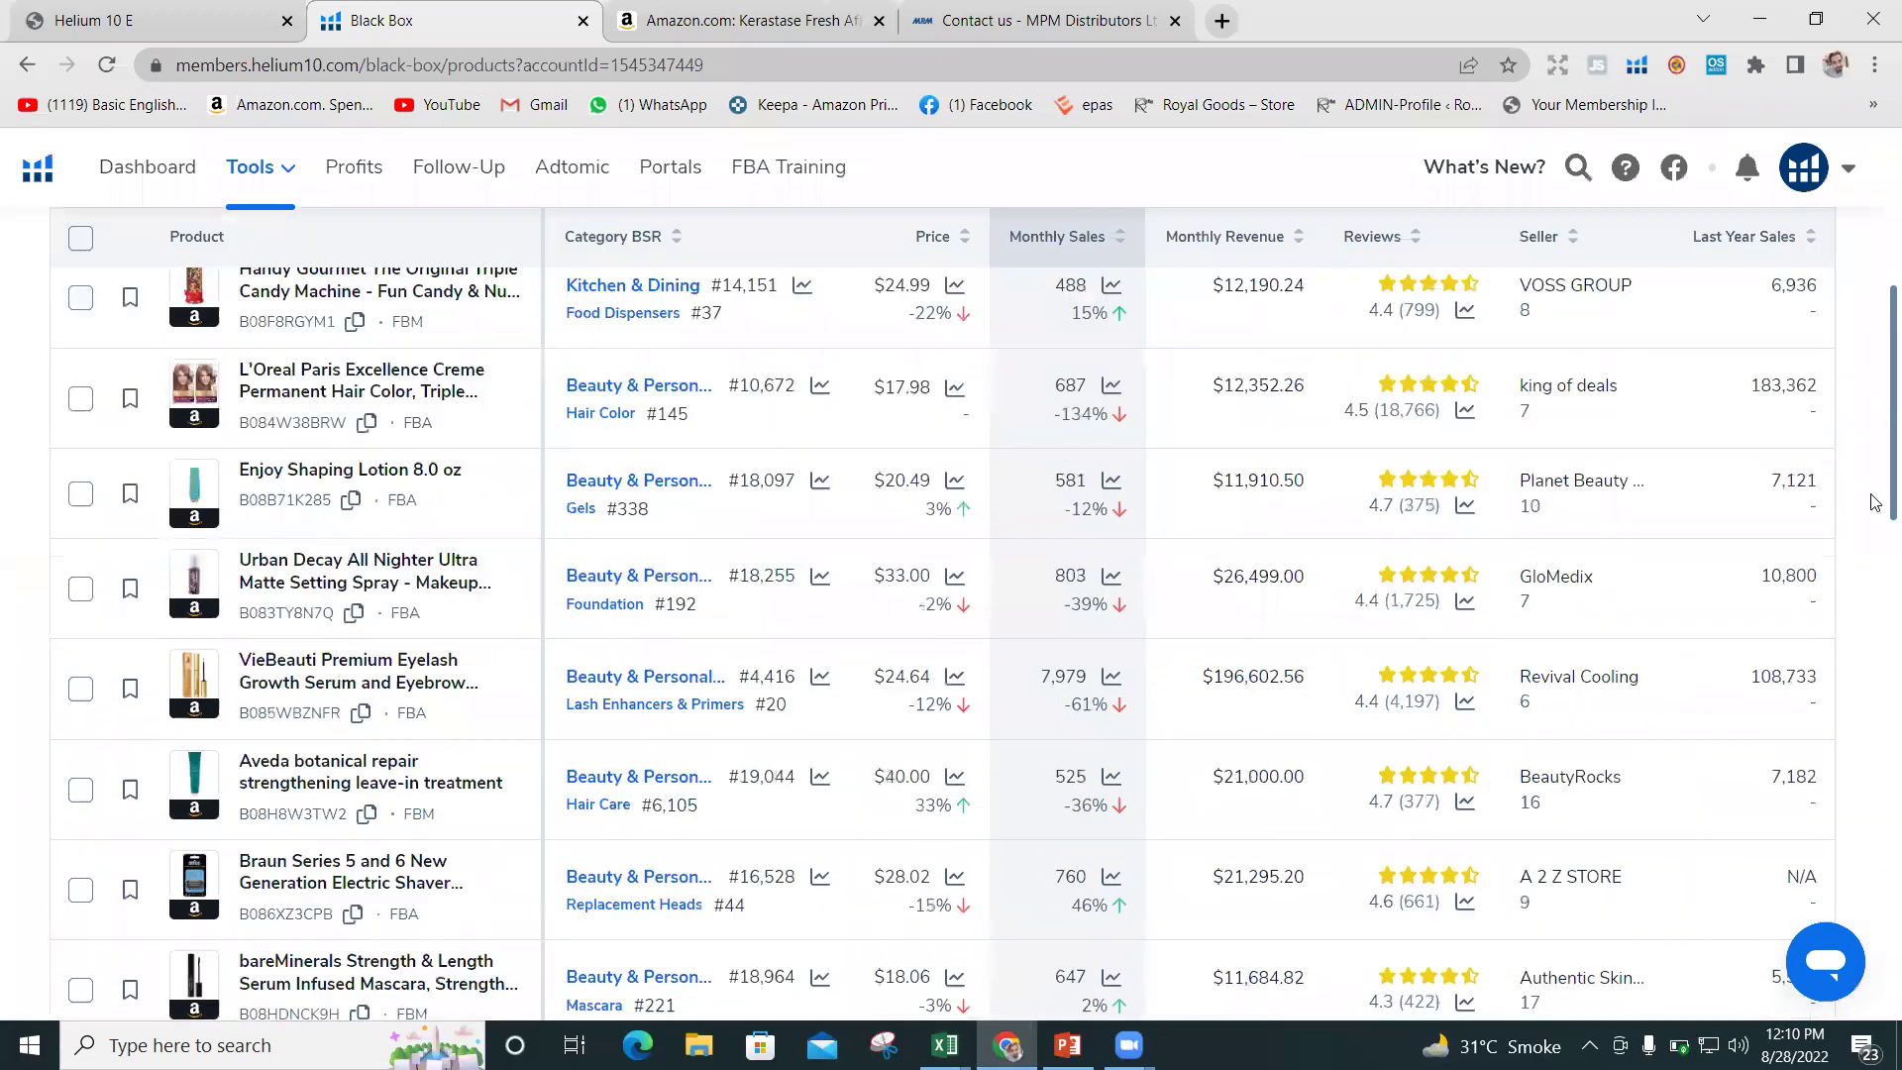
pyautogui.scroll(-6, 1871, 594)
pyautogui.scroll(-2, 1868, 644)
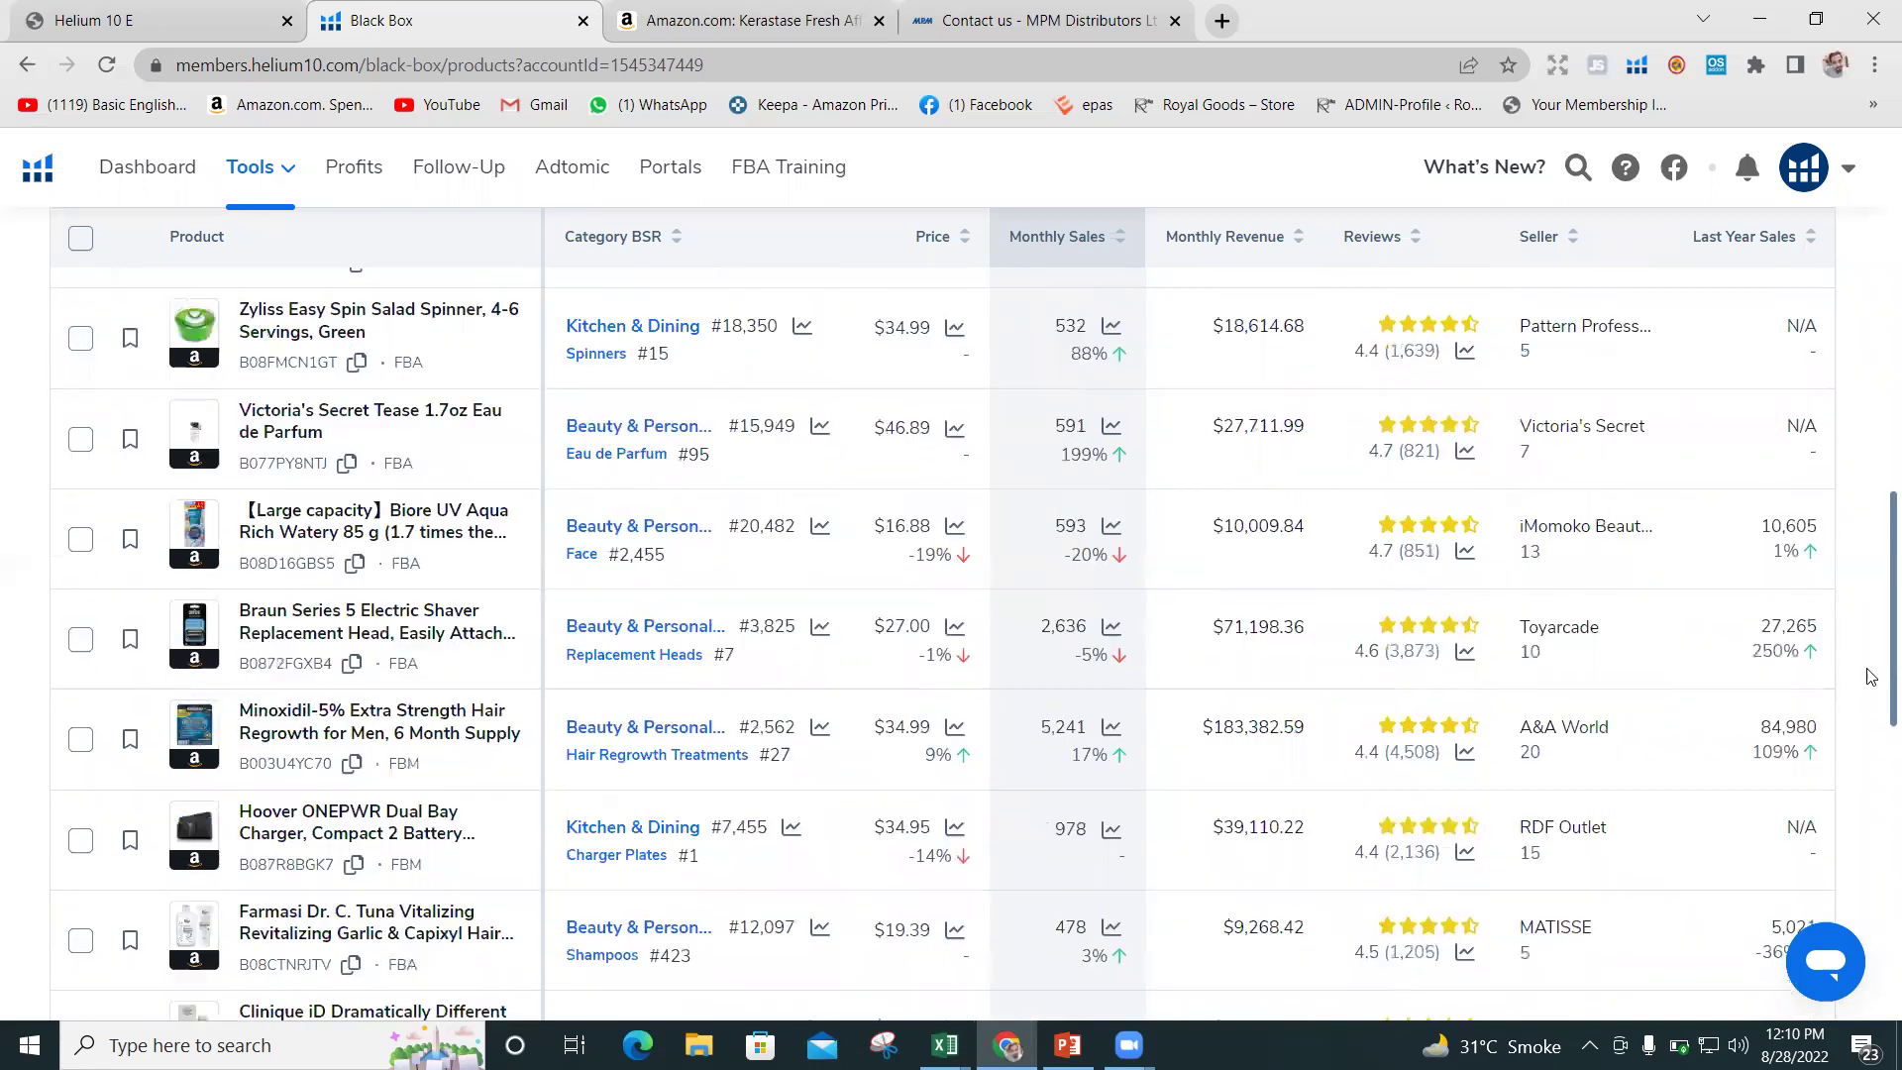
pyautogui.scroll(-4, 1870, 773)
pyautogui.scroll(-5, 1872, 820)
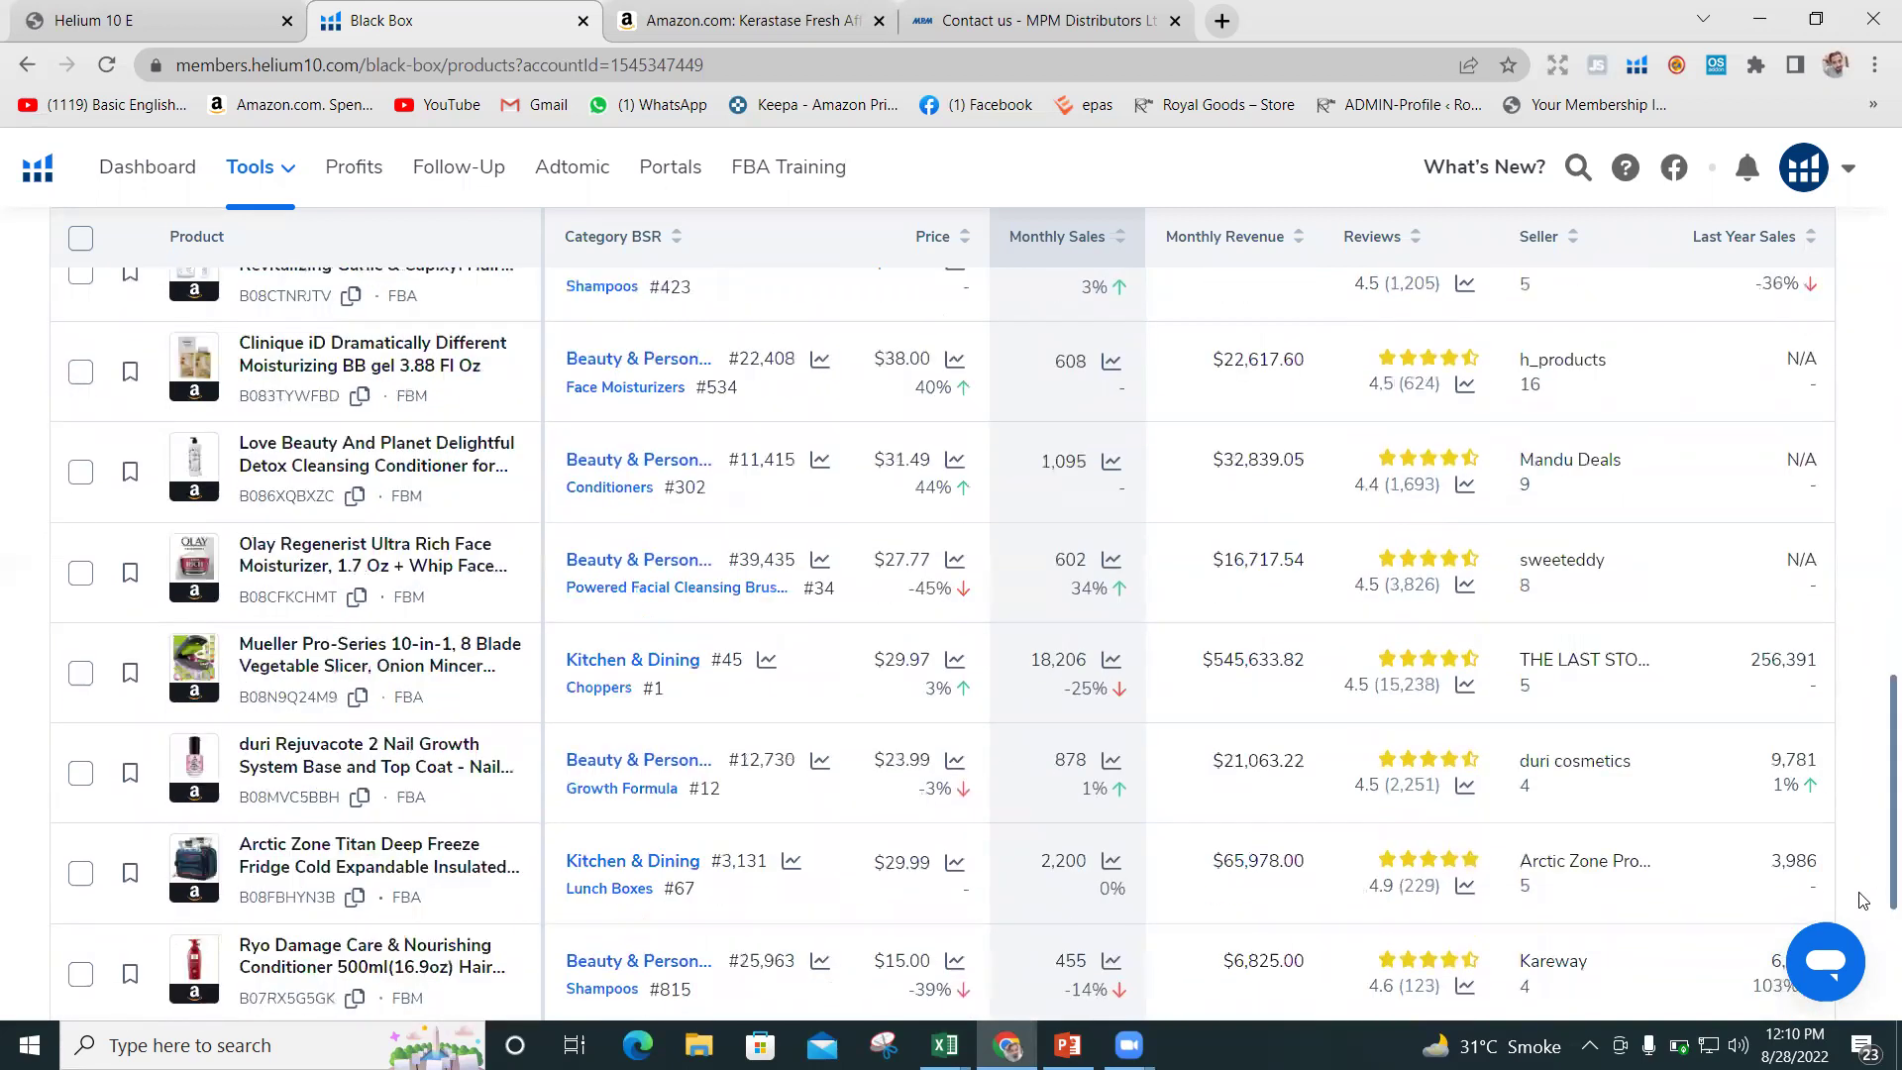
pyautogui.scroll(-2, 1872, 783)
pyautogui.scroll(5, 1875, 733)
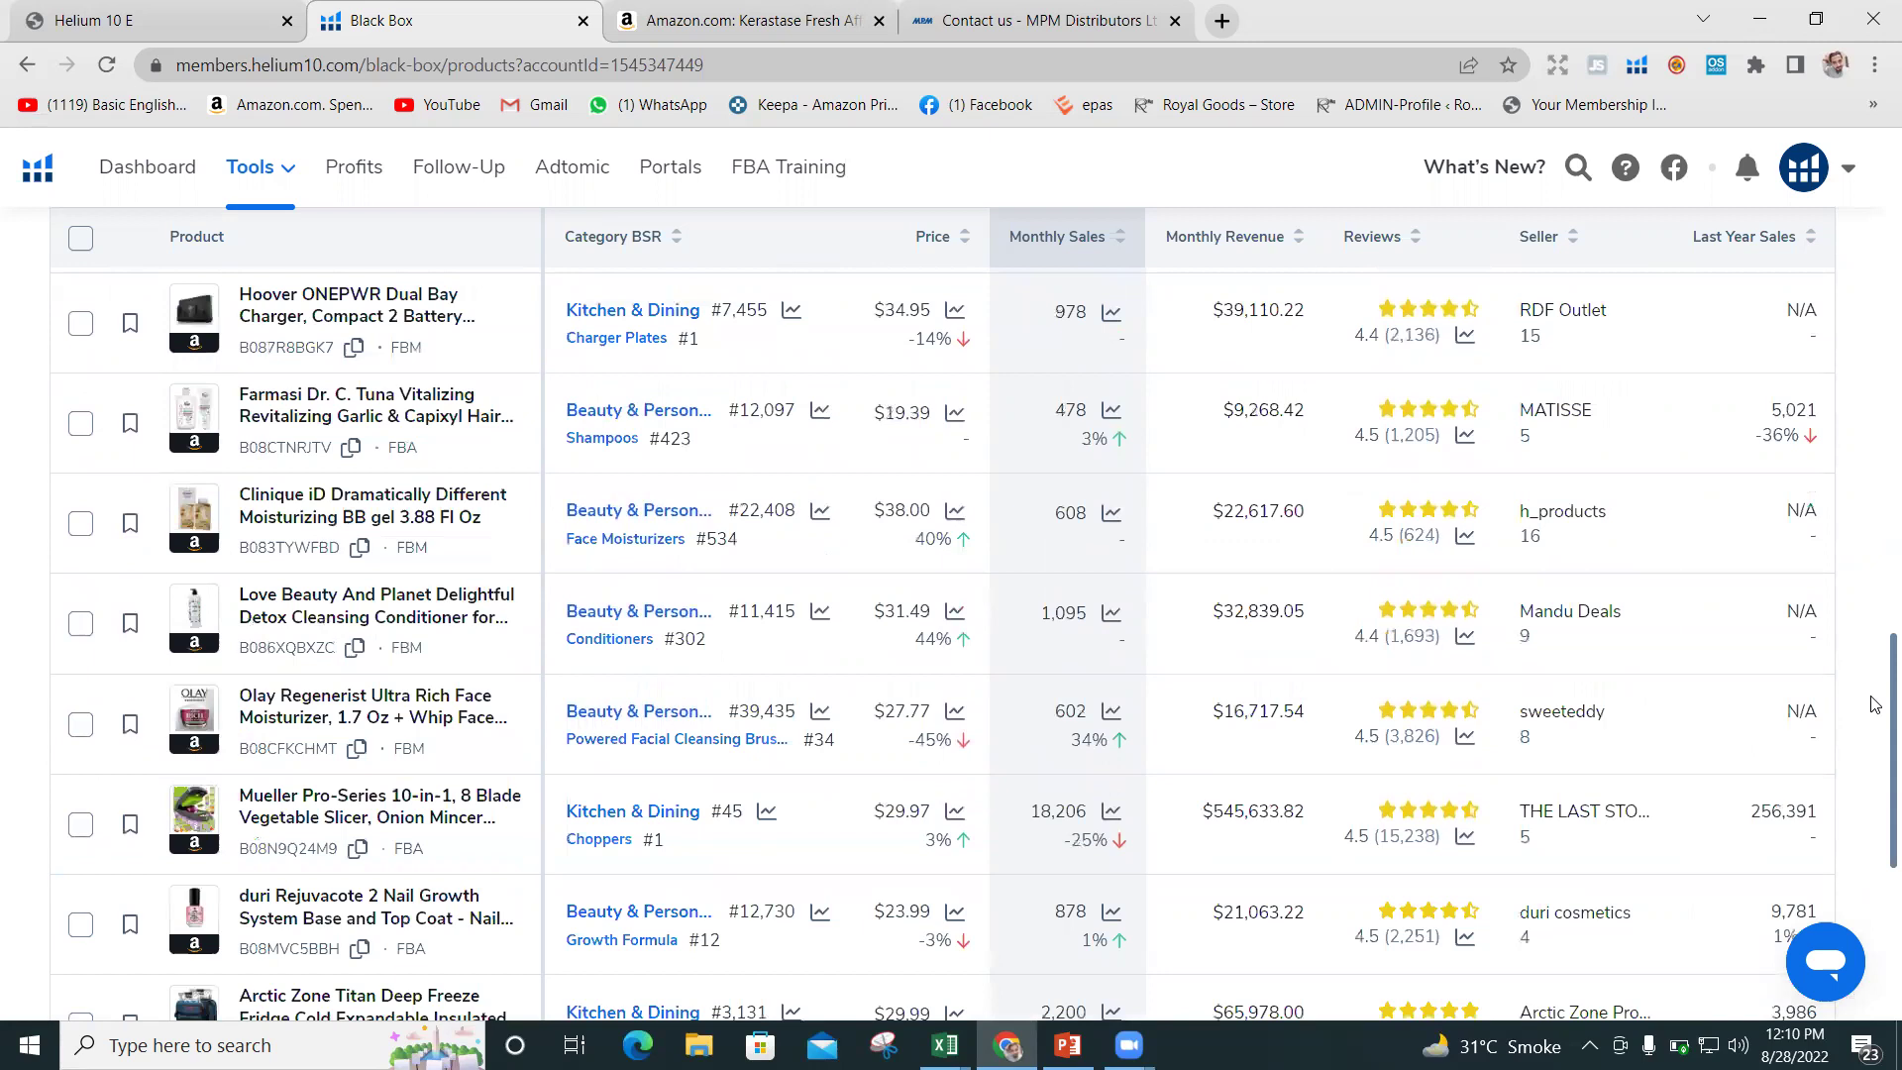
pyautogui.scroll(8, 1875, 465)
pyautogui.scroll(5, 1874, 376)
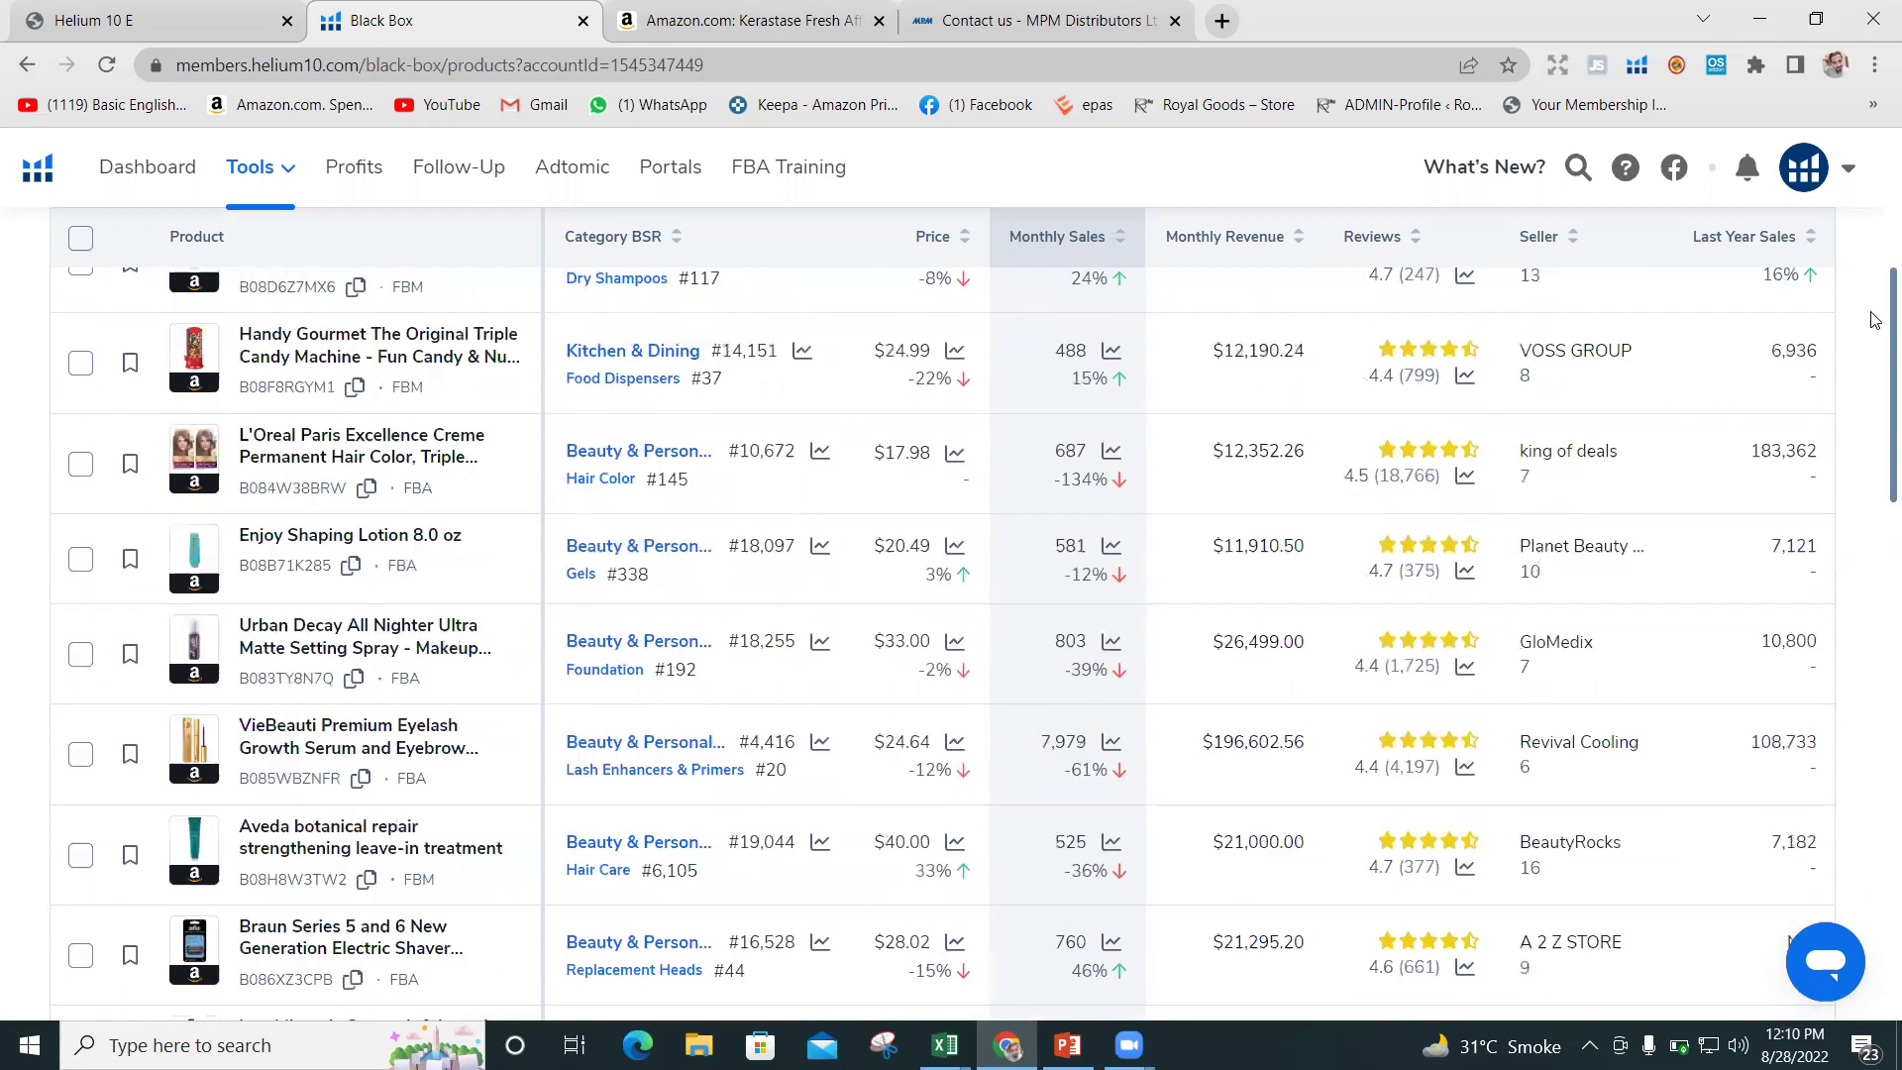
pyautogui.scroll(7, 1875, 320)
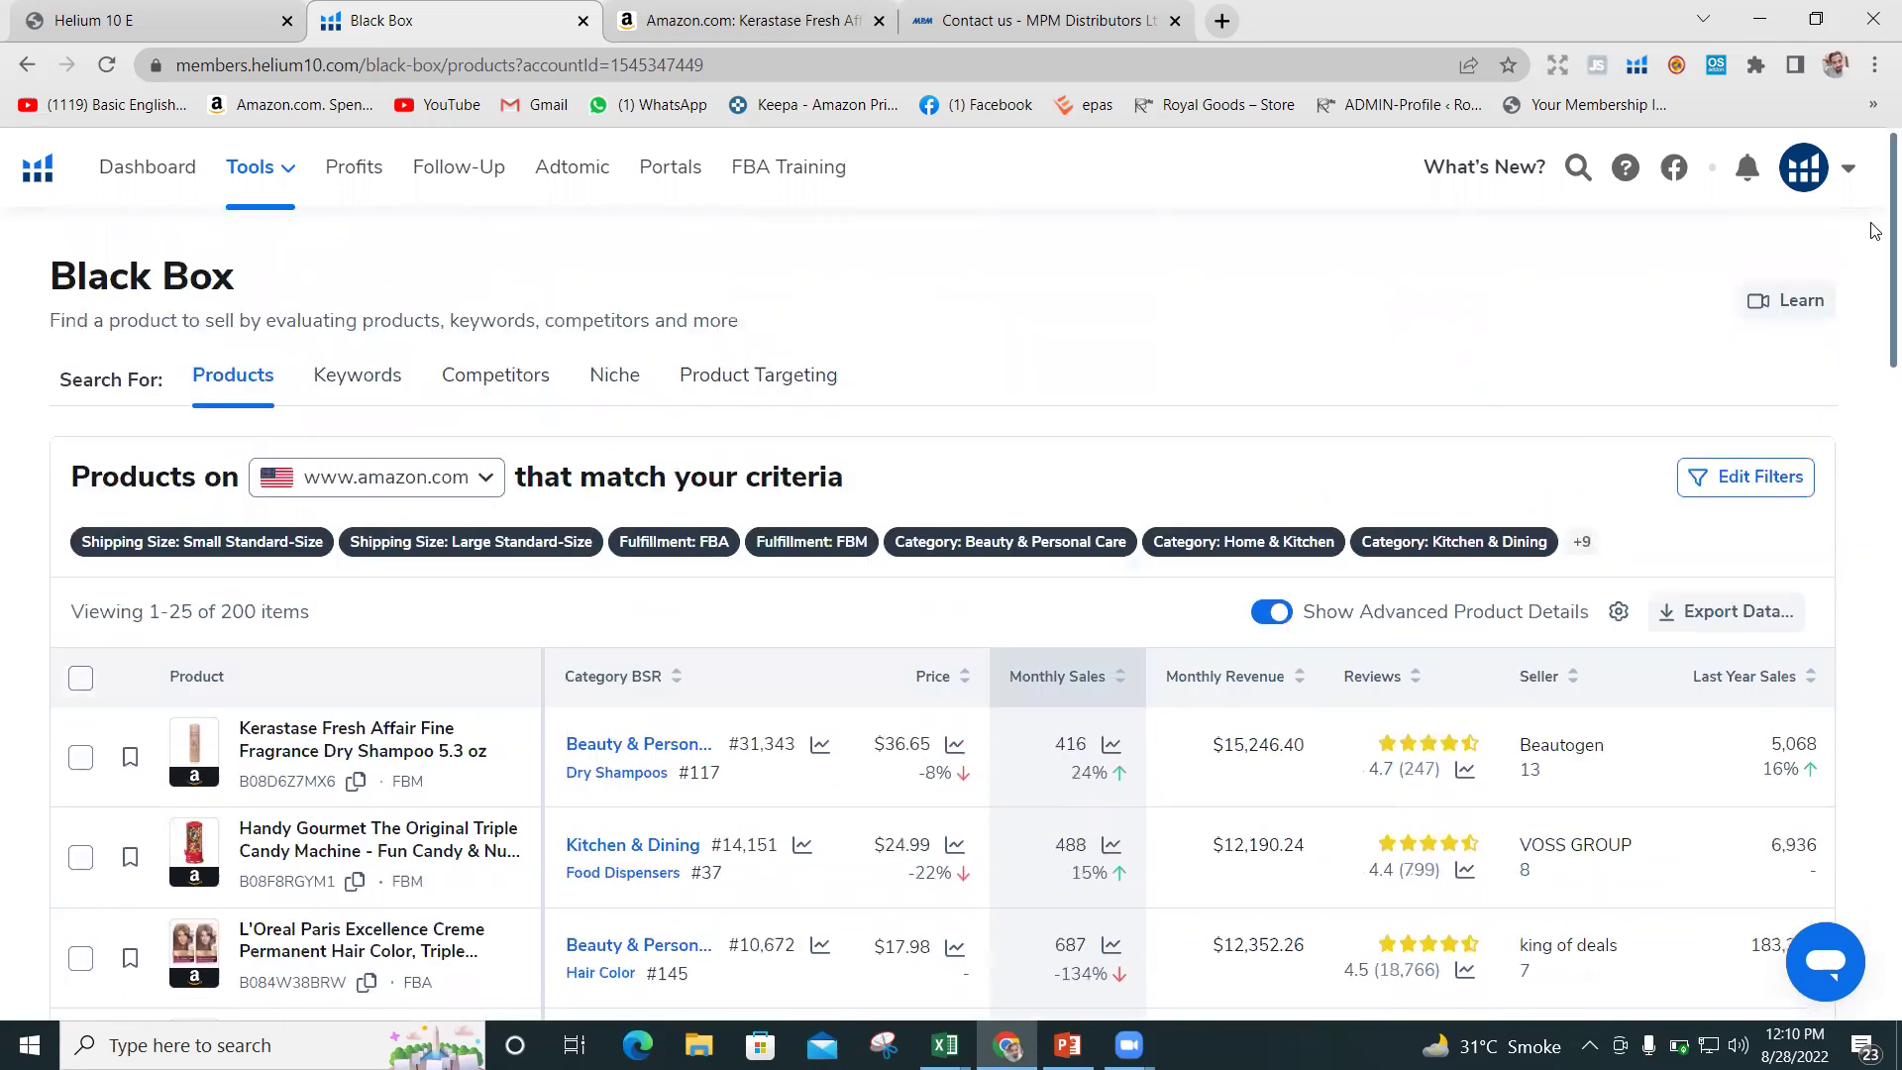
pyautogui.scroll(-2, 1872, 317)
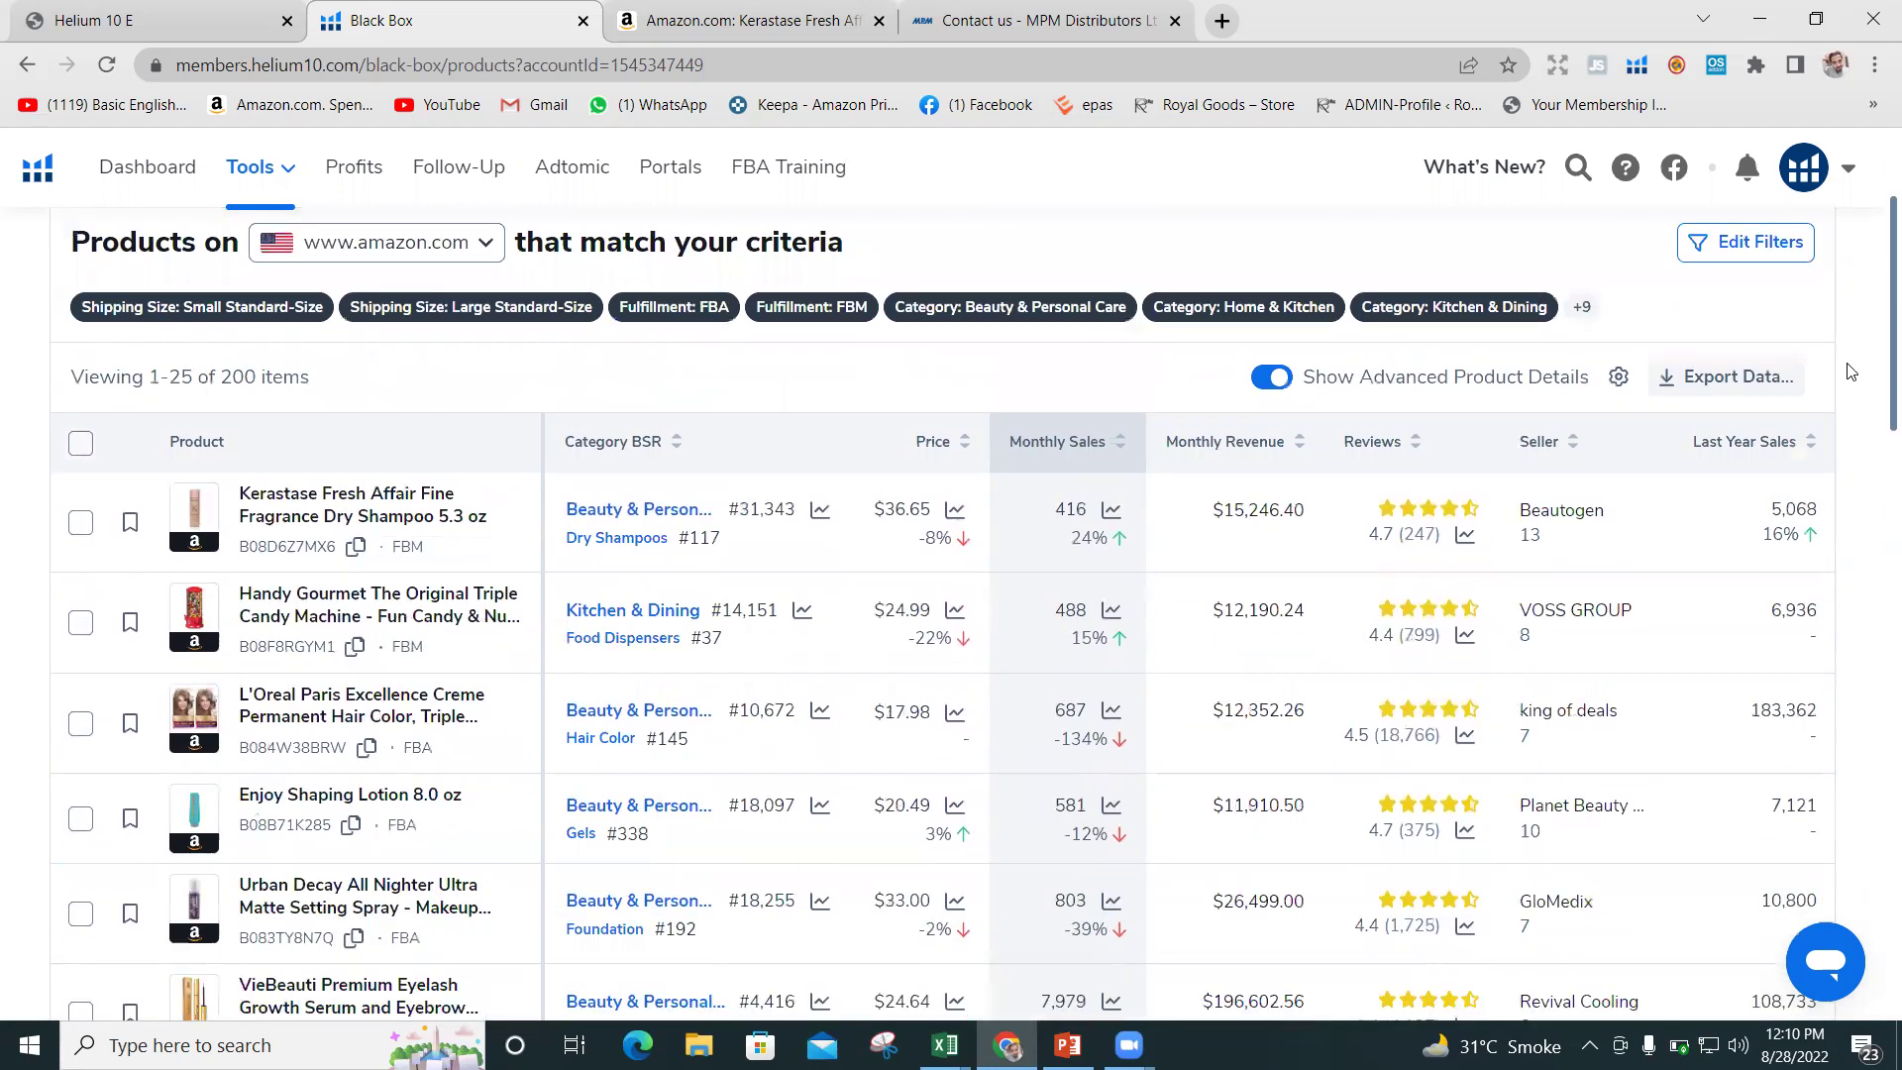
pyautogui.scroll(-2, 1856, 409)
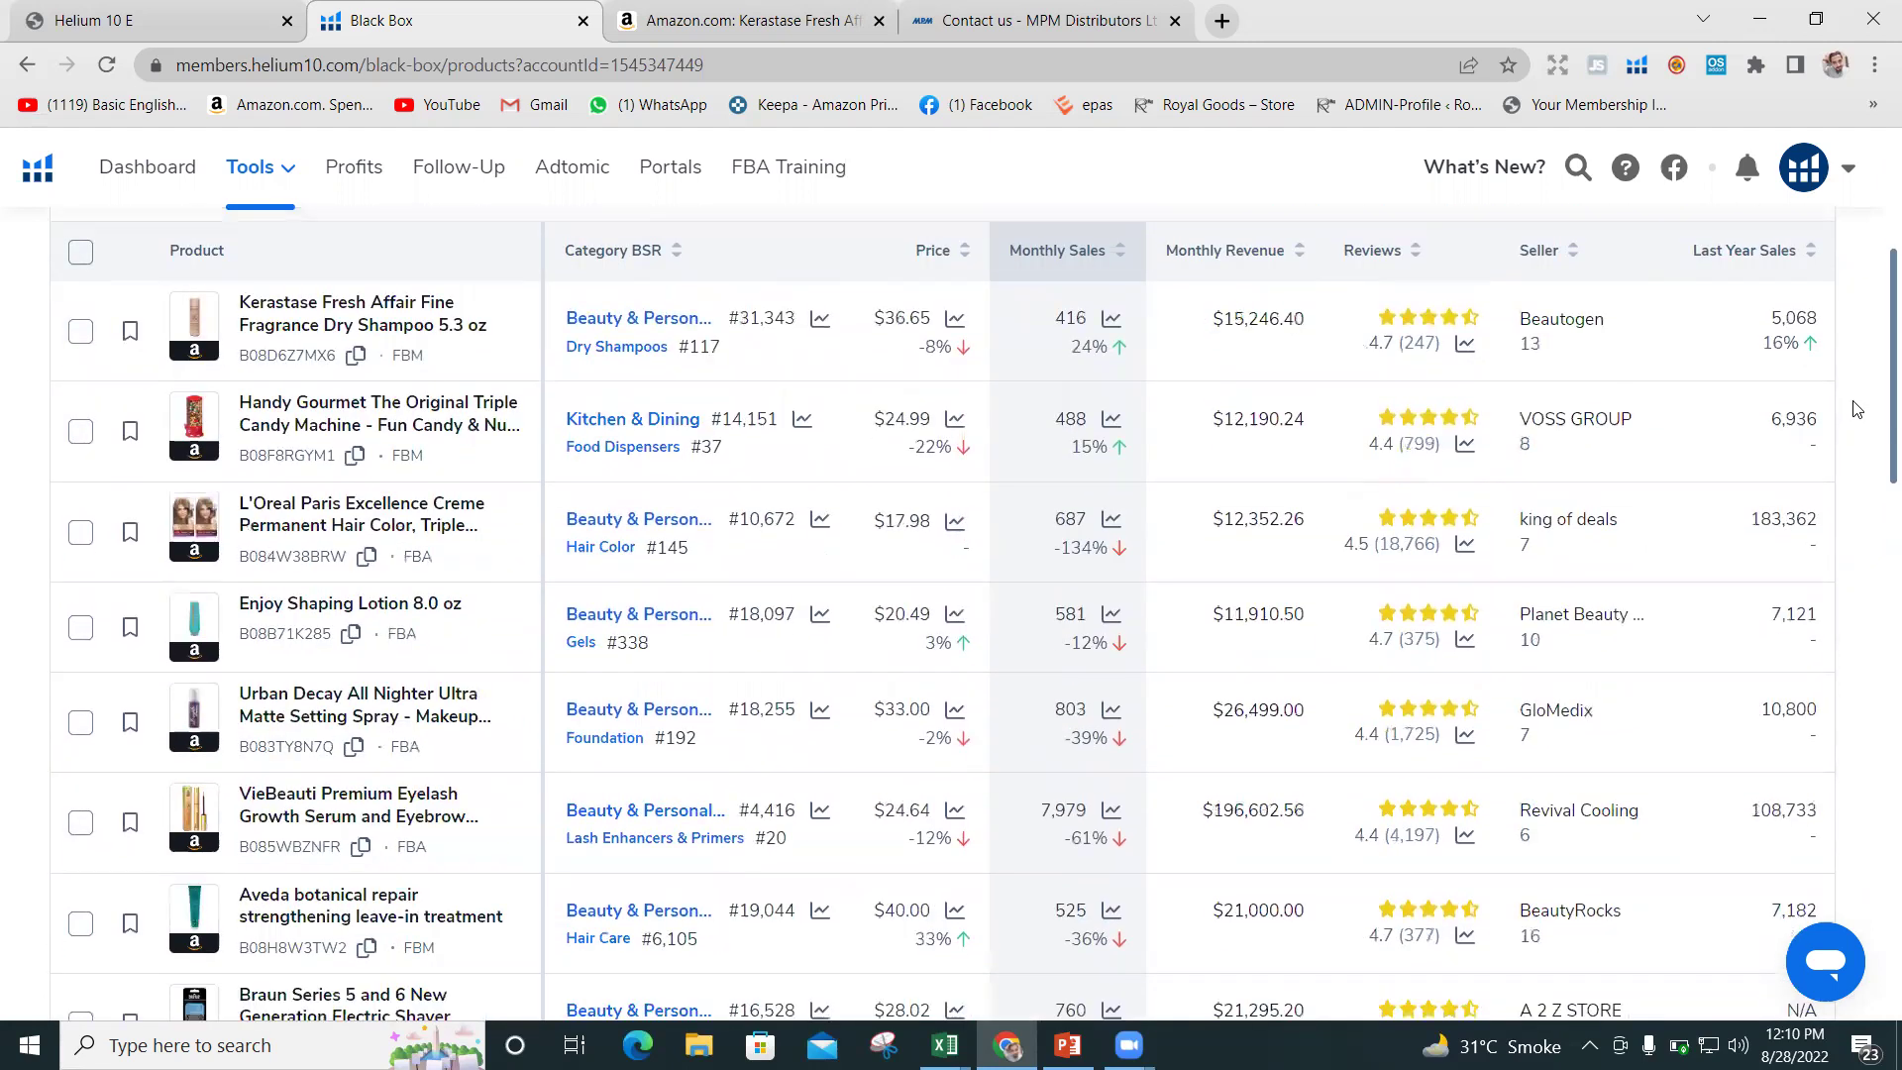
pyautogui.scroll(-2, 1856, 409)
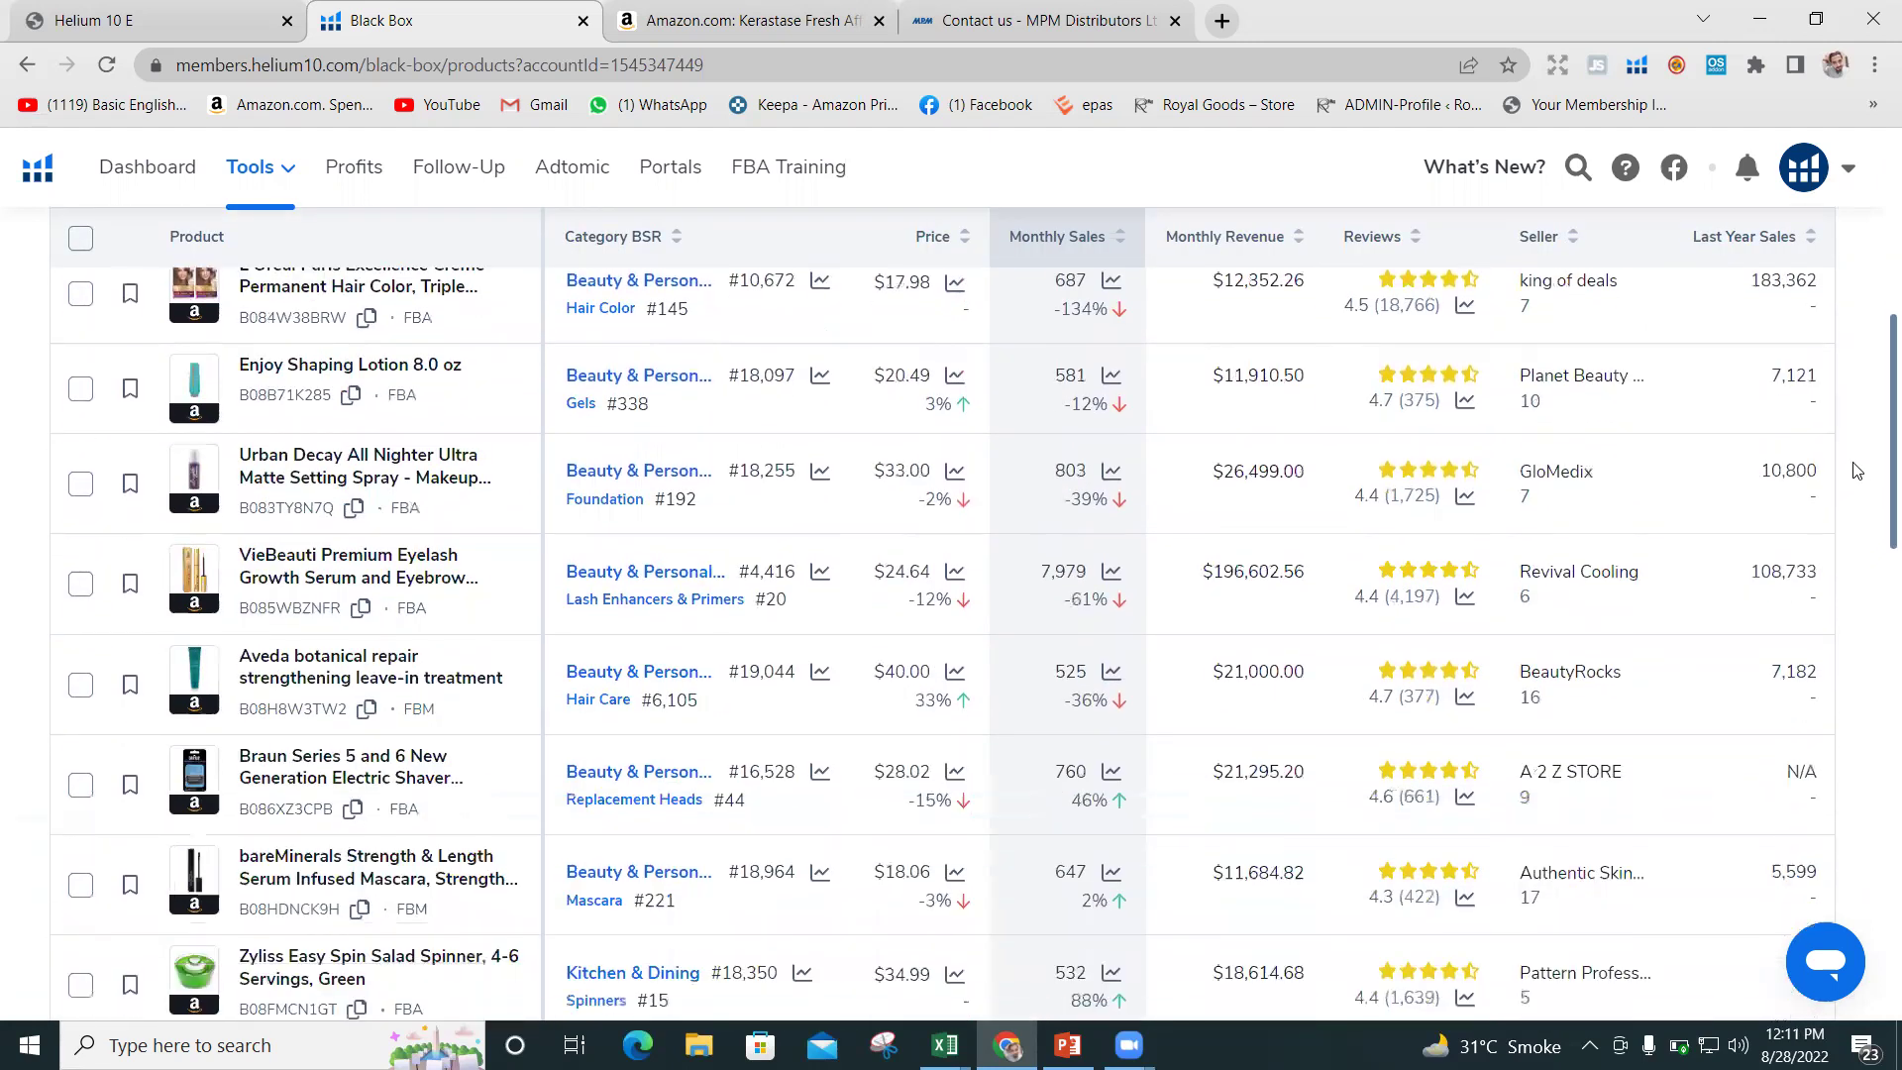
pyautogui.scroll(6, 1856, 456)
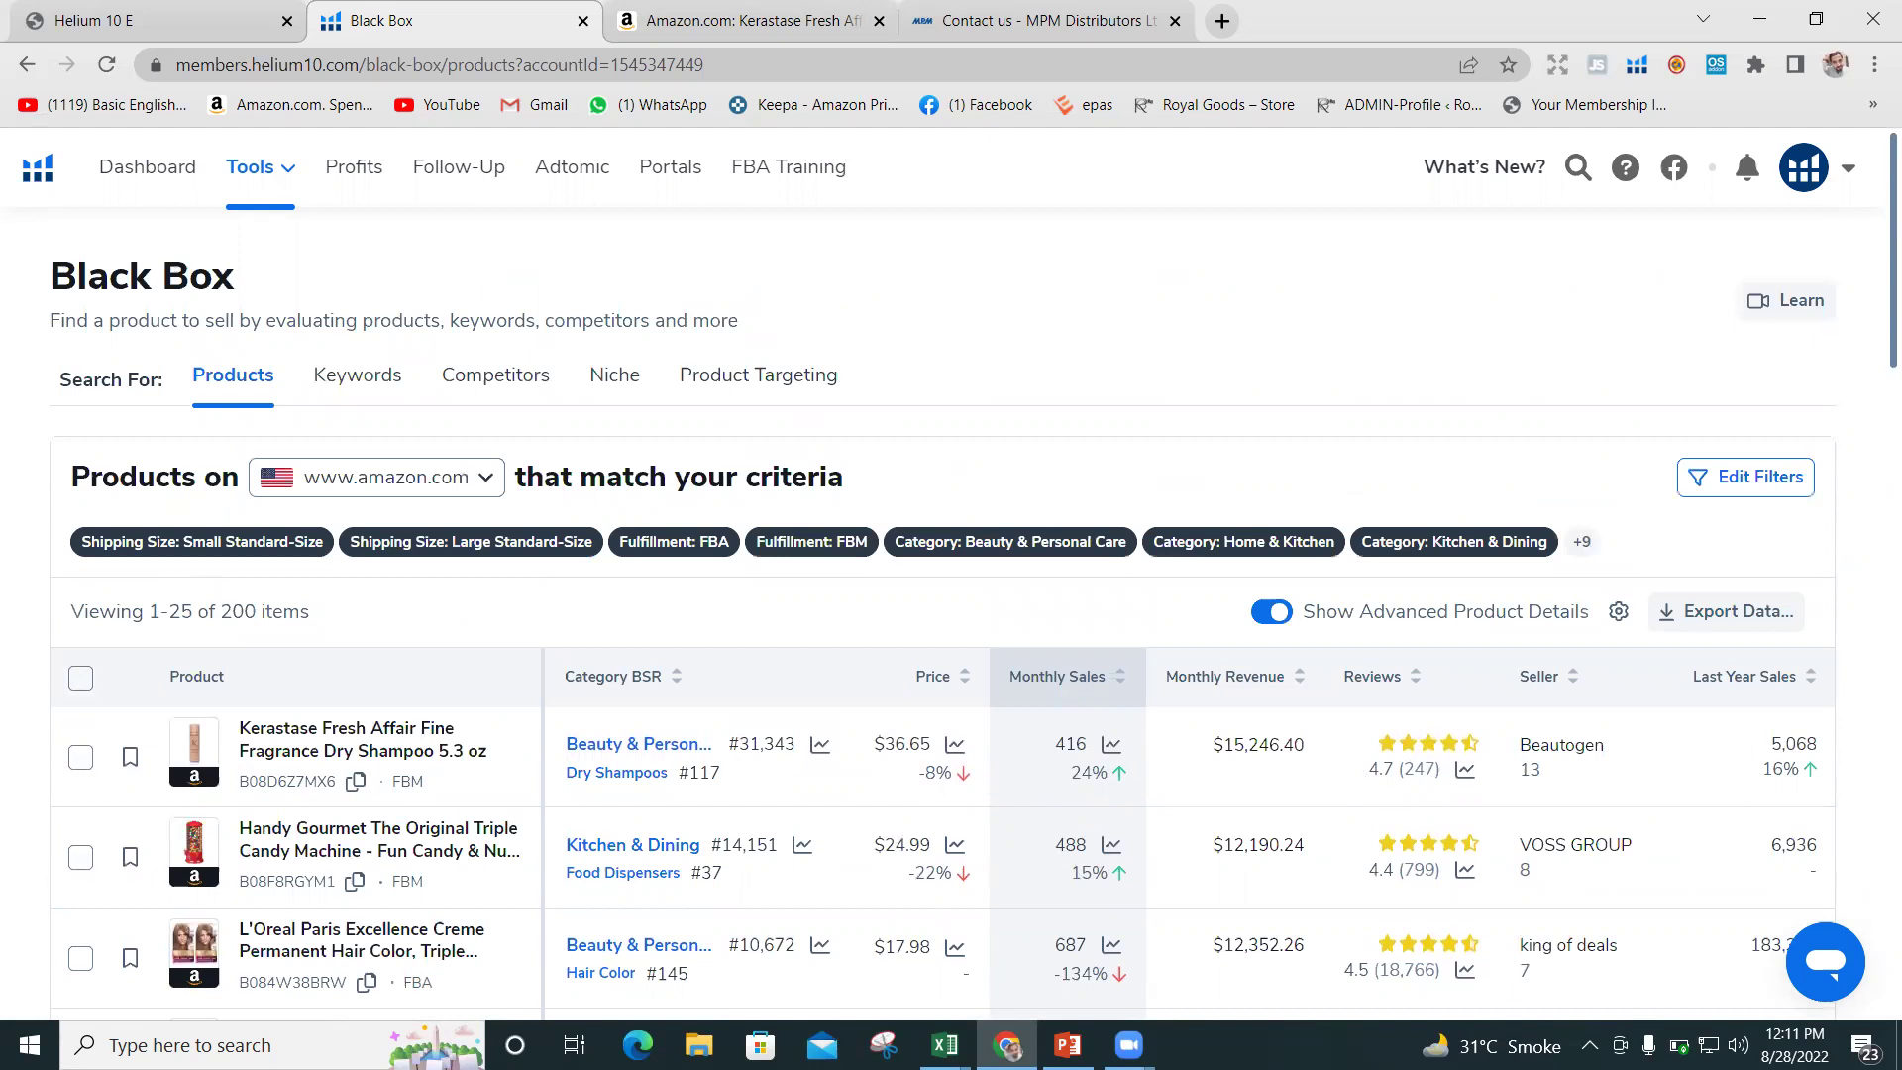
# Switch to the Helium 10 (WEB) presentation in PowerPoint and show slide 2, Important Reminder.
pyautogui.moveTo(1068, 1045)
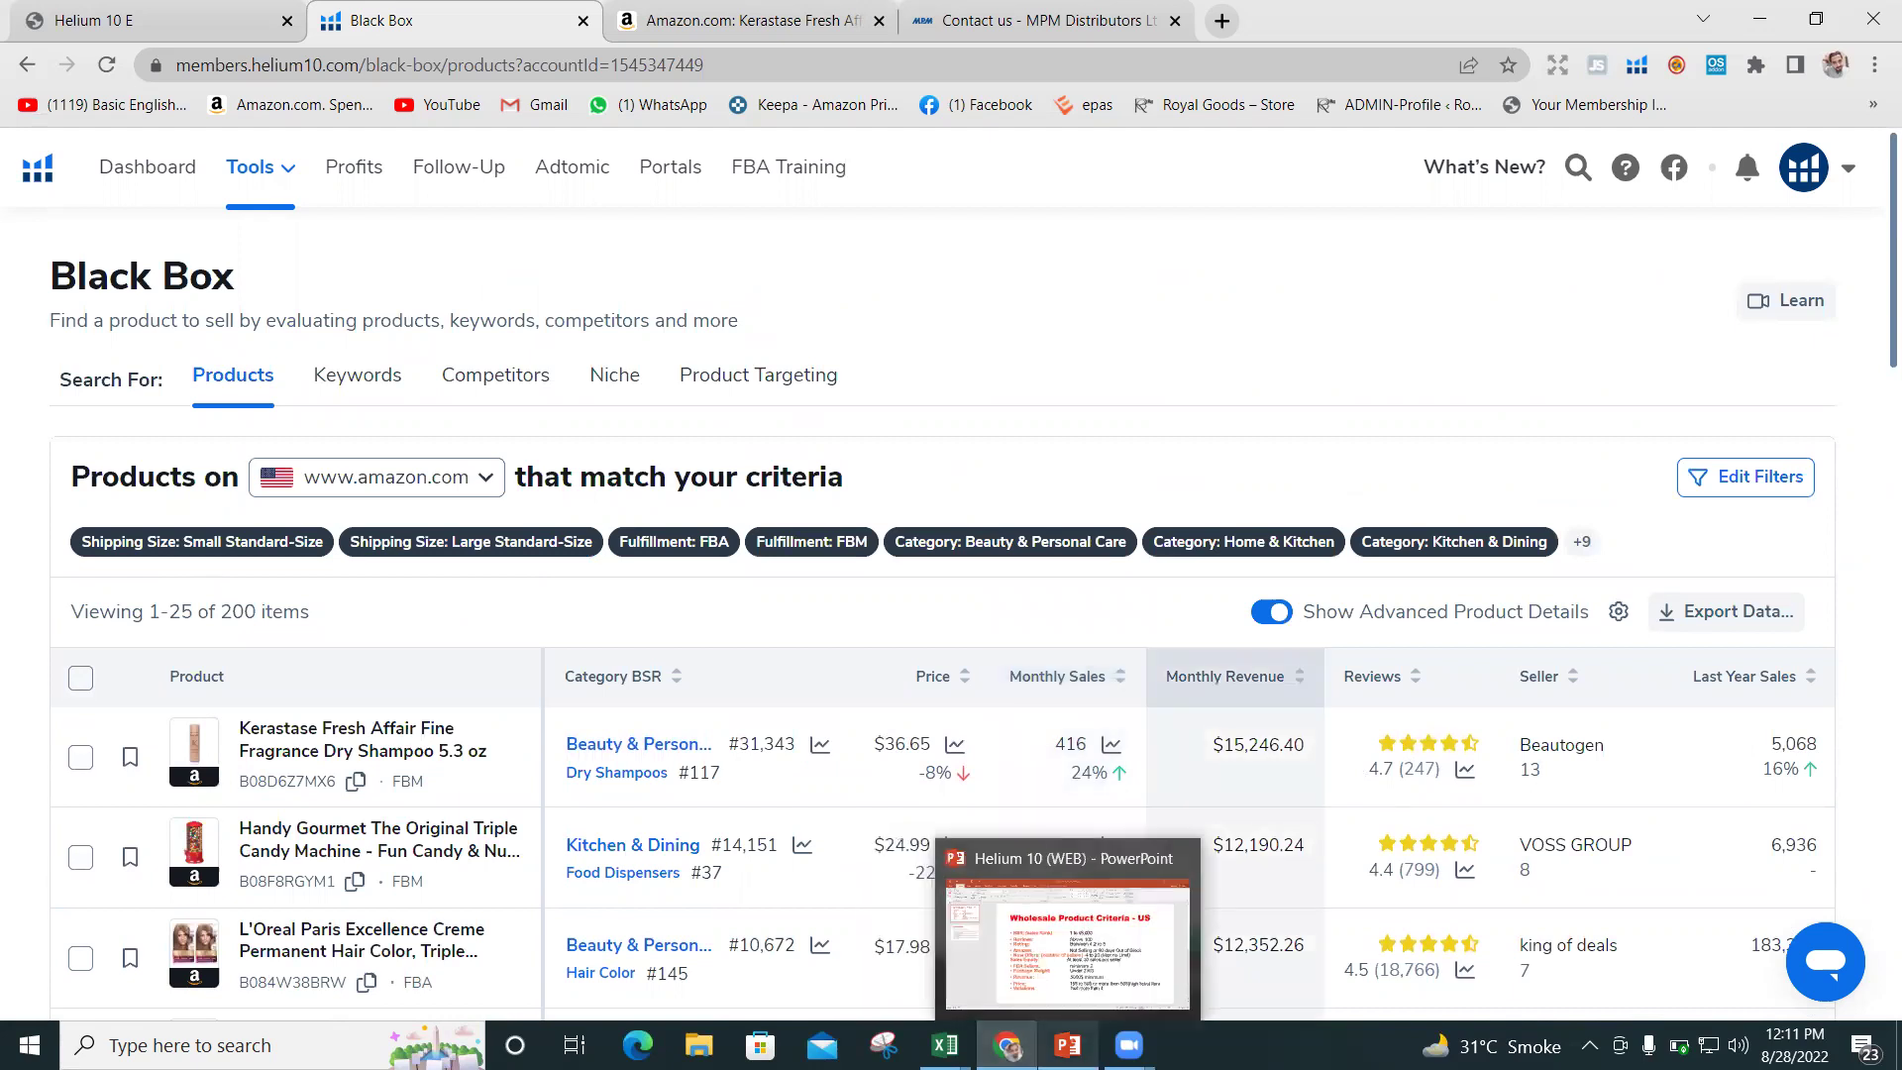
pyautogui.moveTo(944, 1045)
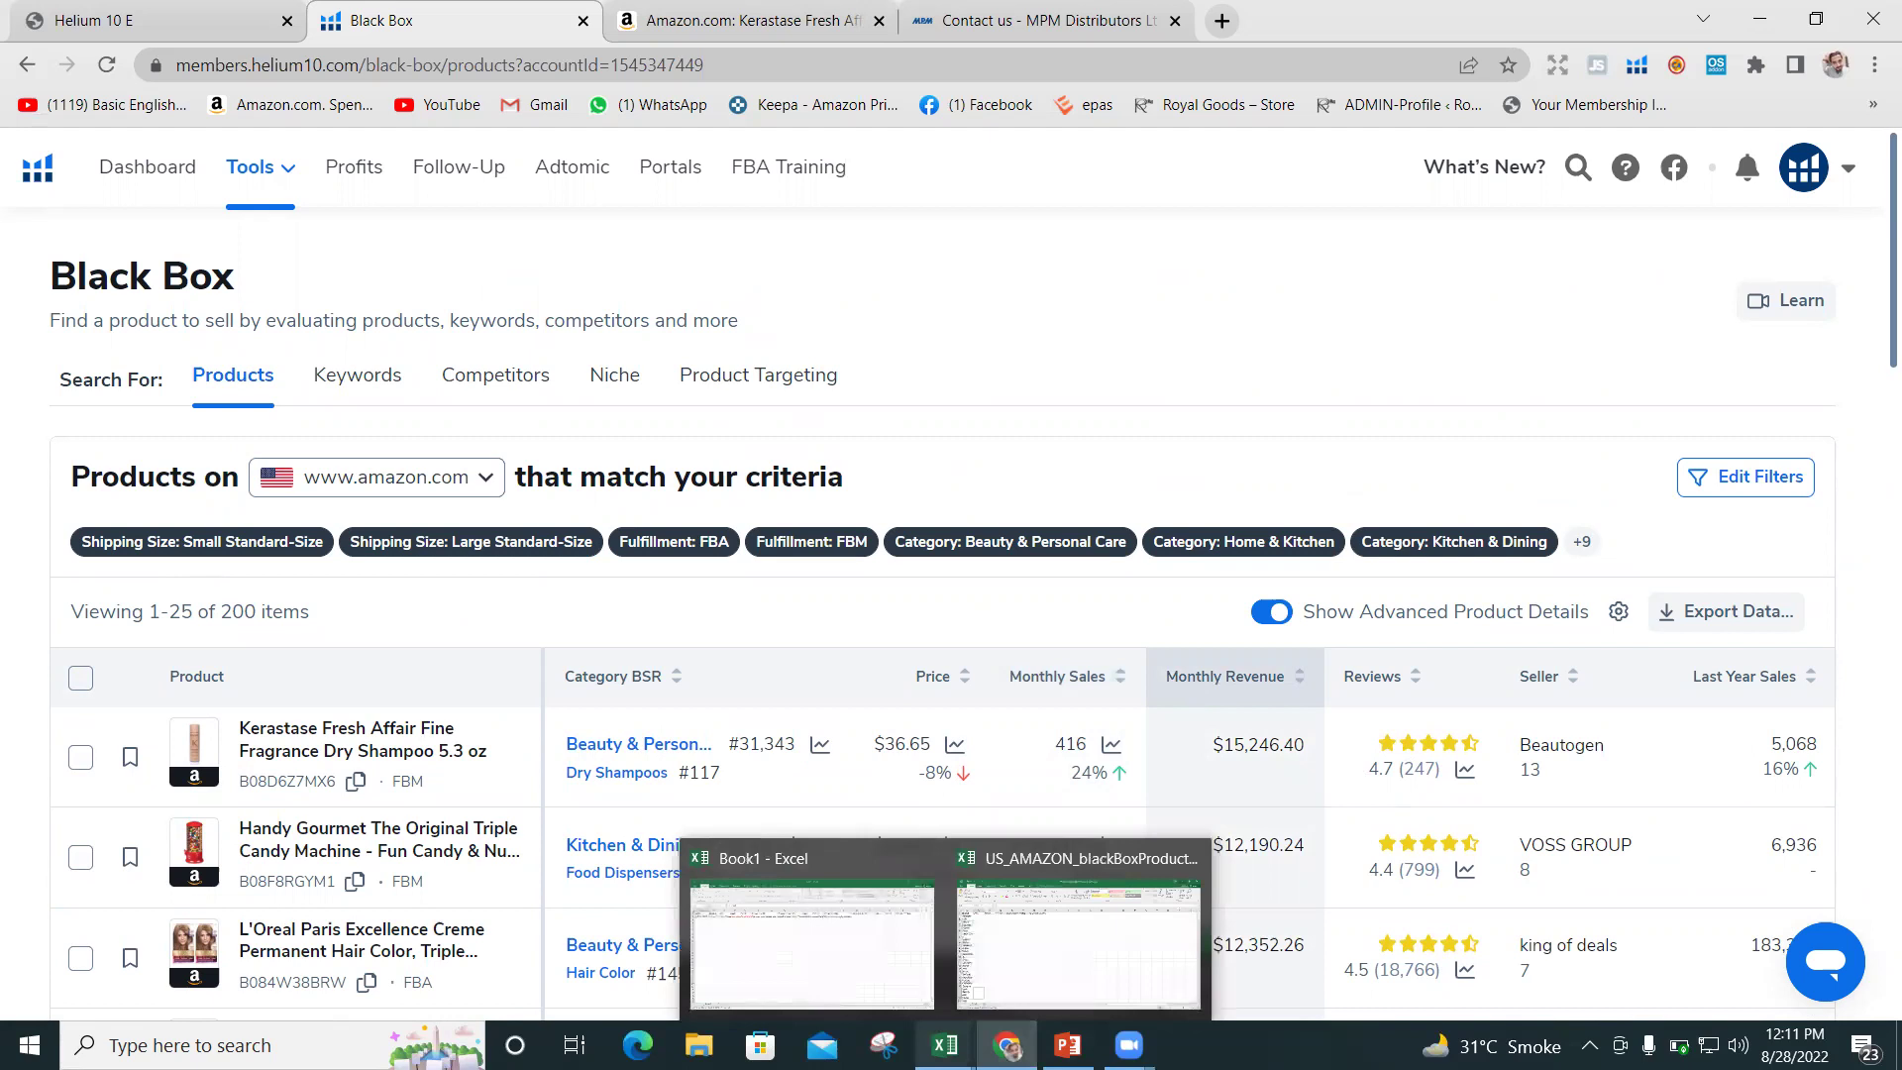
pyautogui.click(1068, 1045)
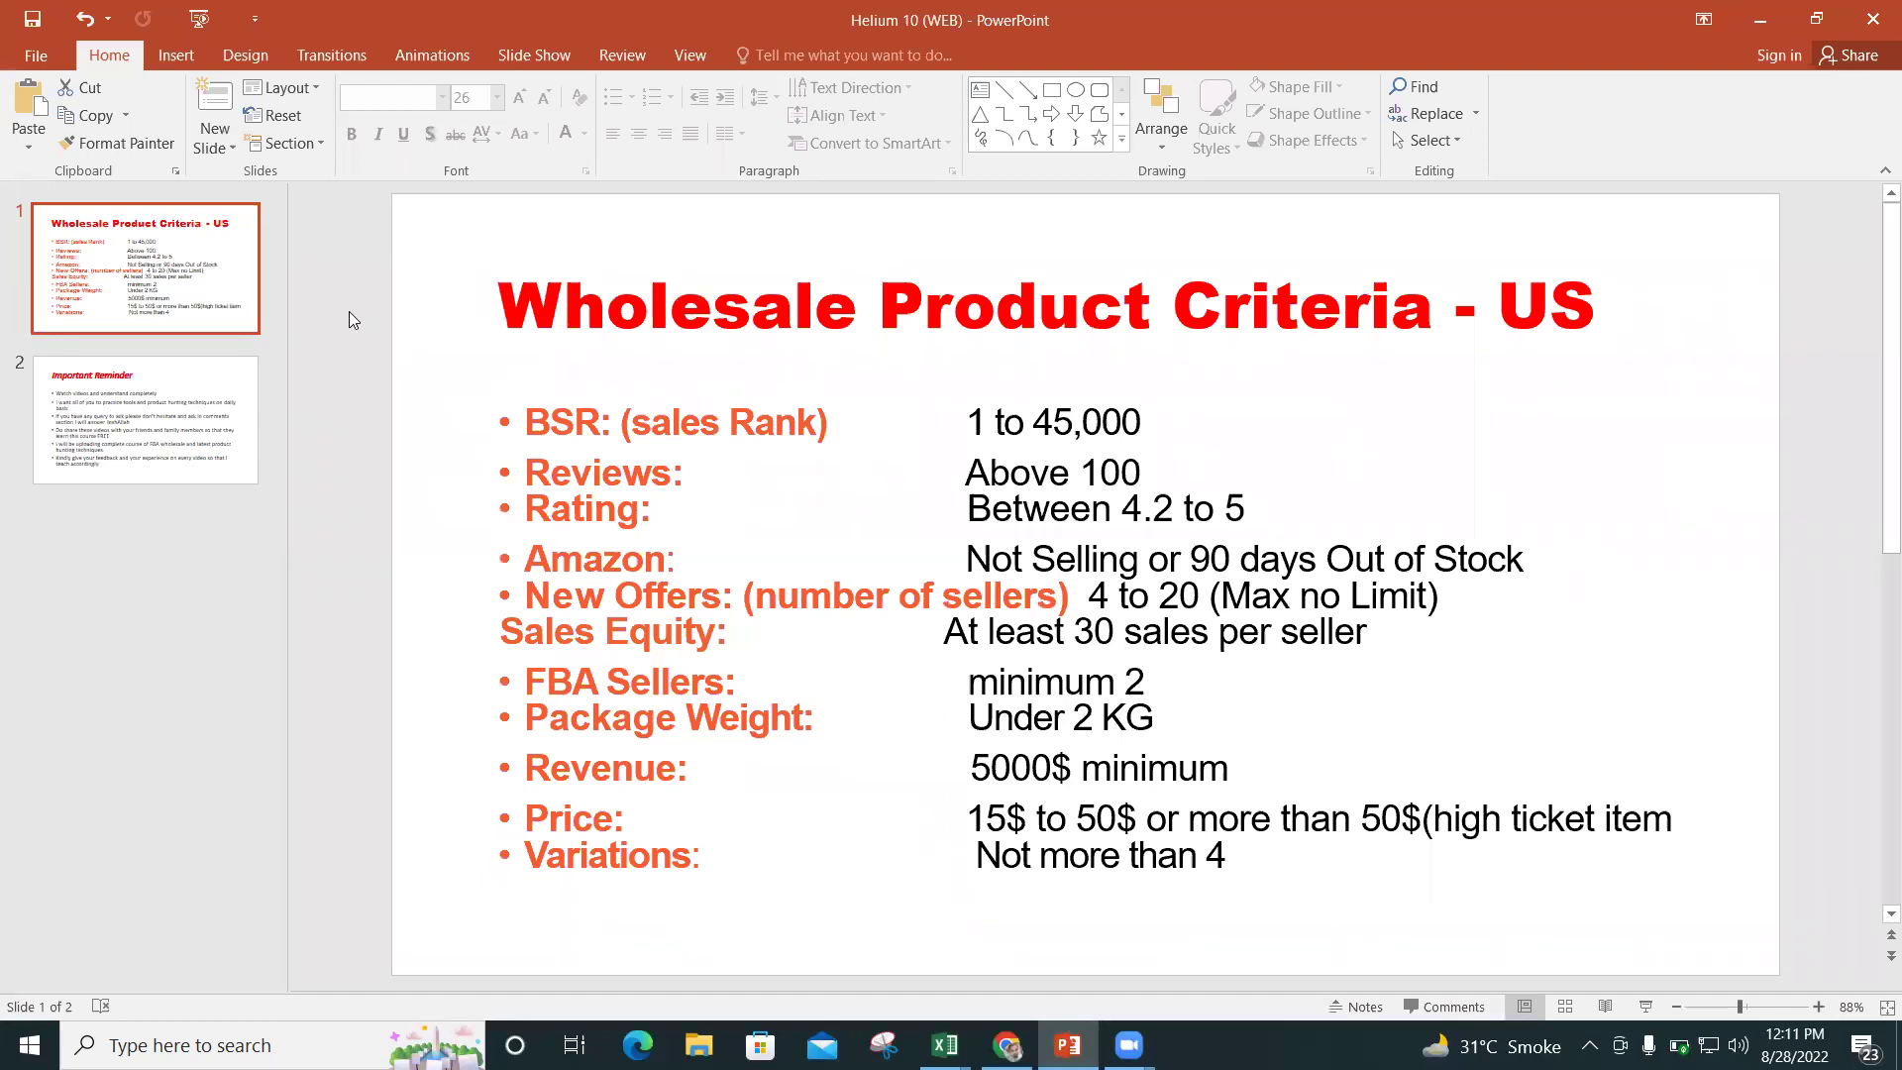
pyautogui.click(135, 416)
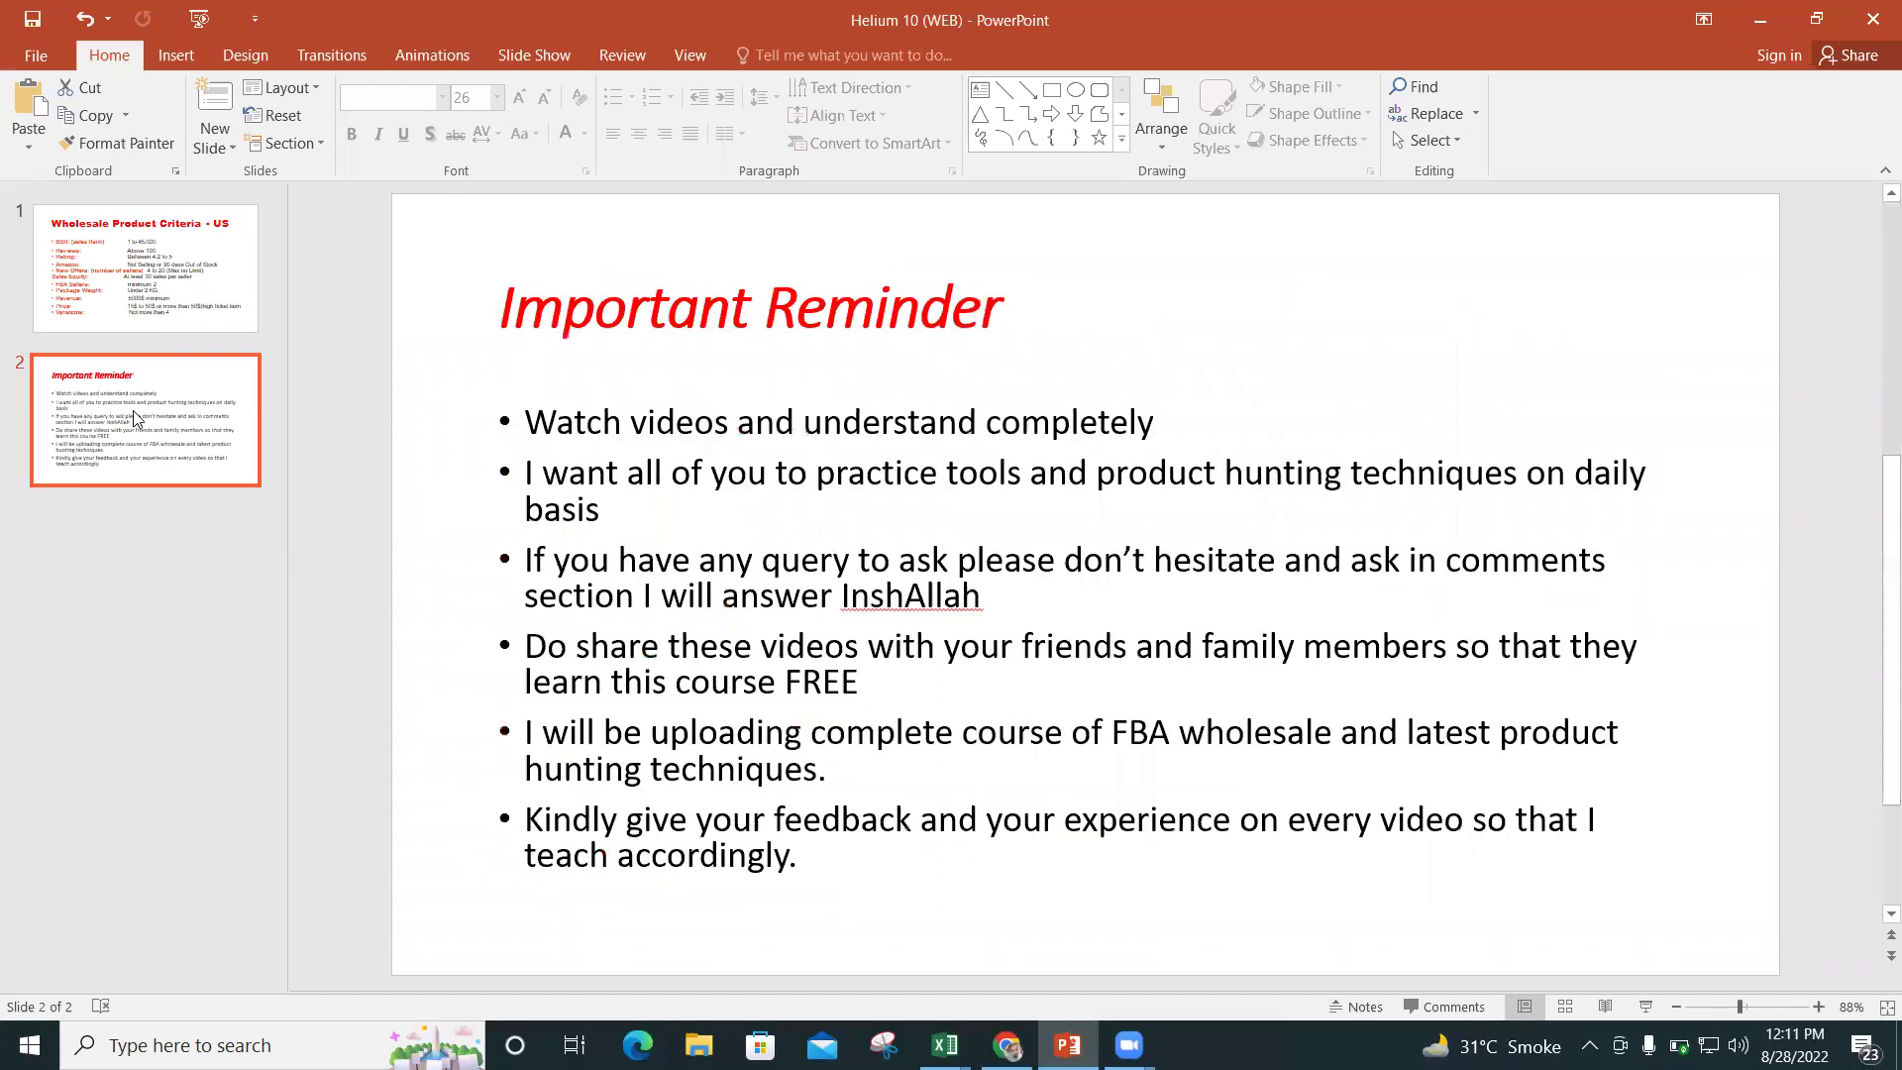